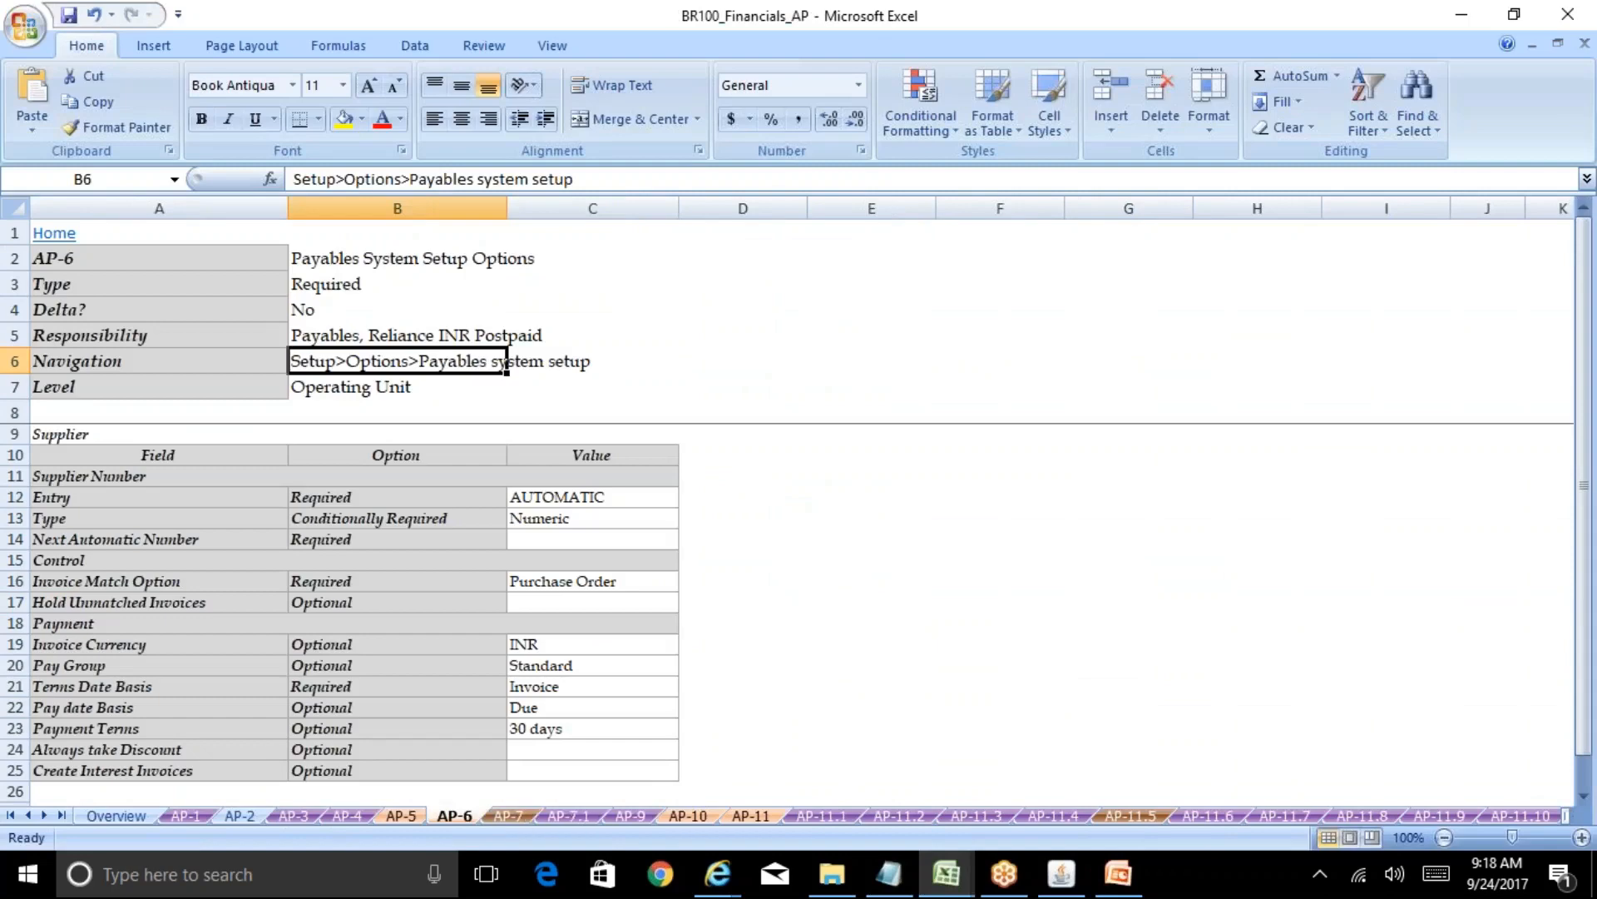
Step: Check the Payables Options navigation path on the AP-7 sheet and switch to Oracle Applications
click(509, 815)
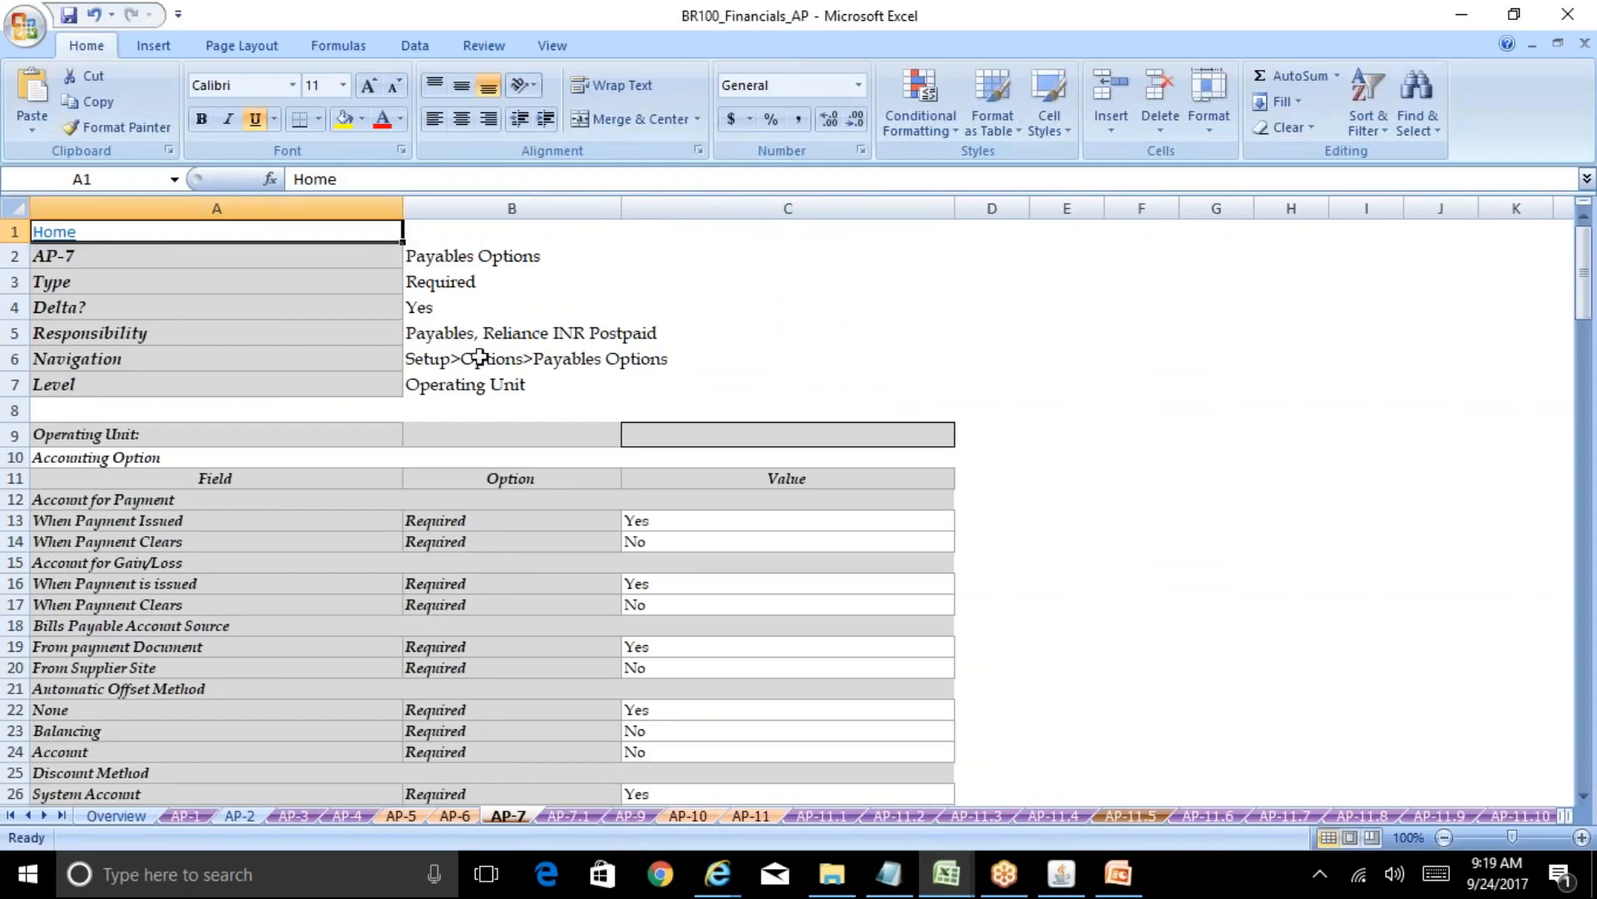
click(425, 361)
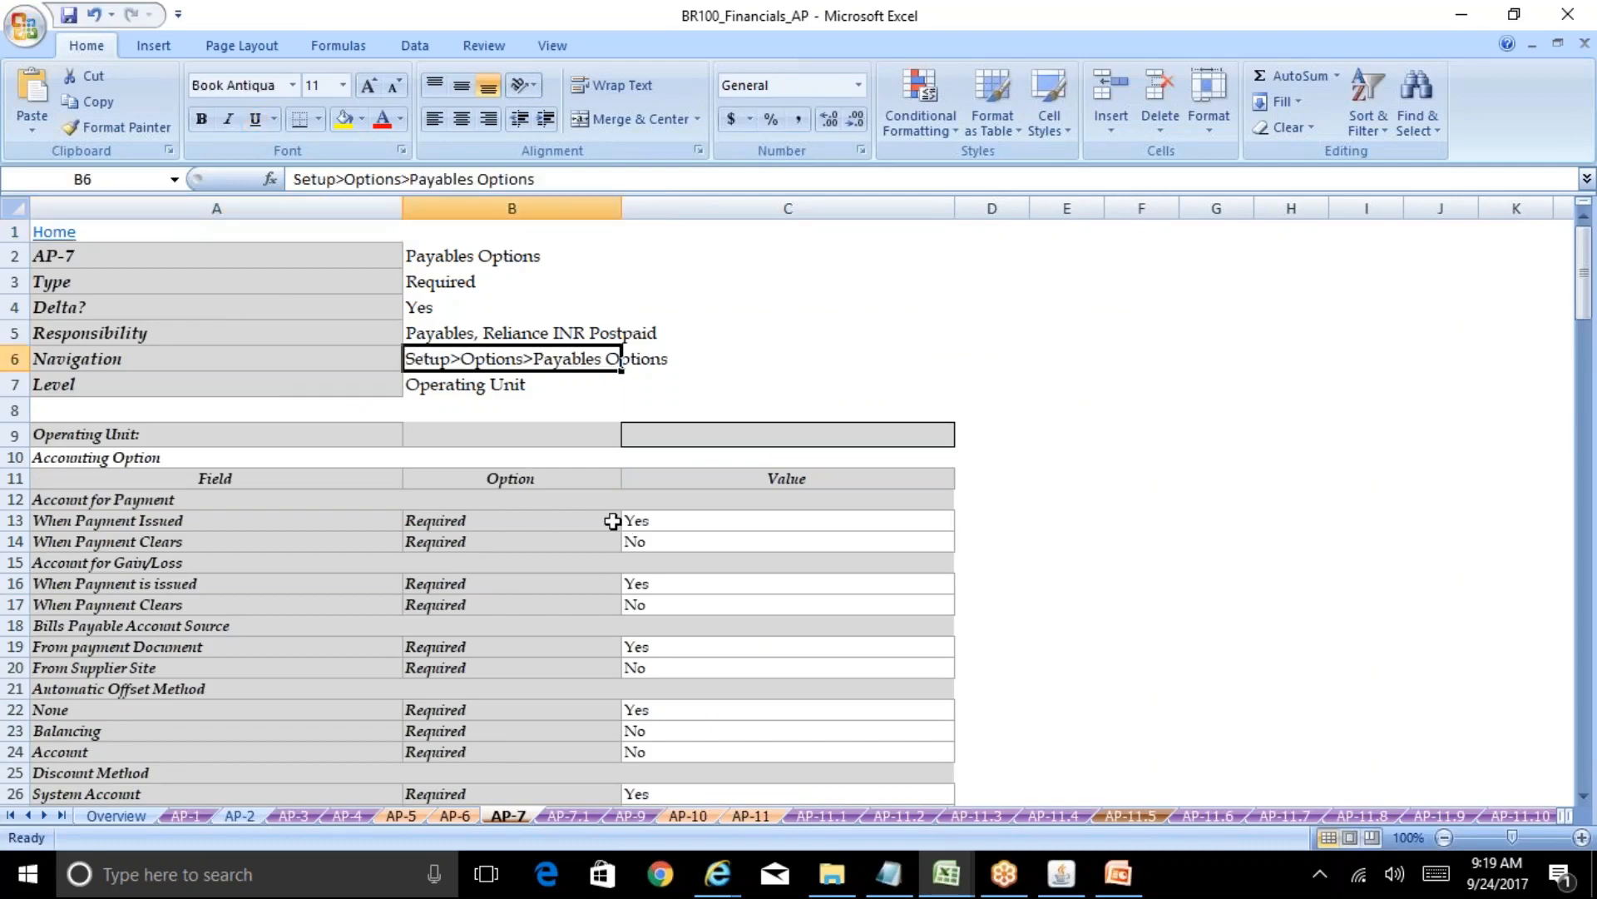
click(1055, 880)
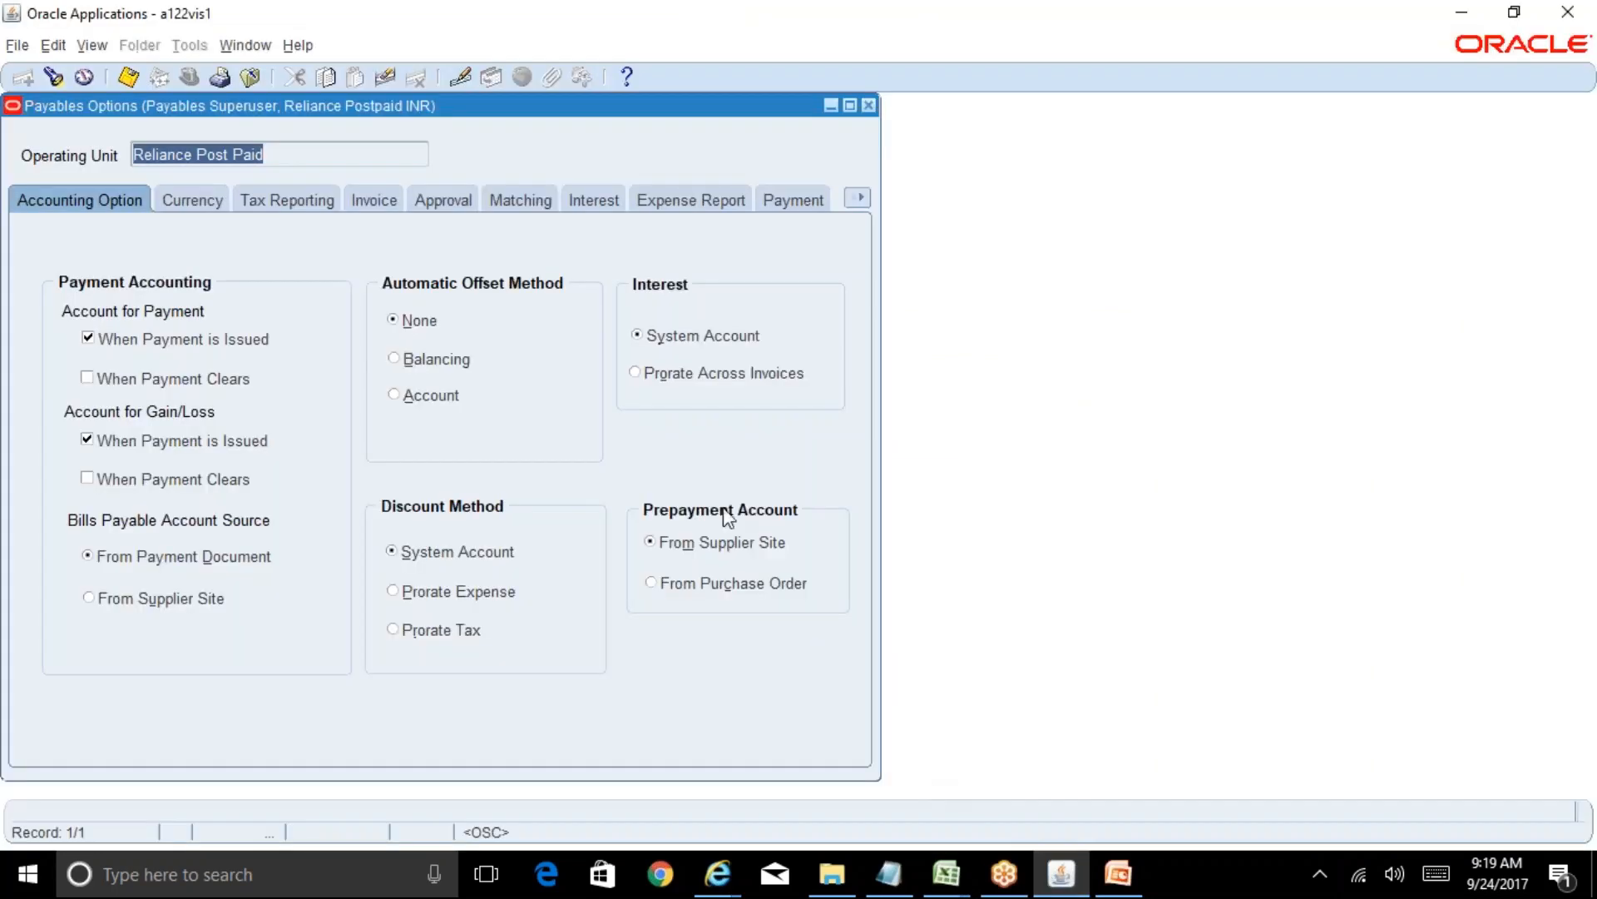
Step: Move the Payables Options window clear of the Navigator and view the full list of its option sections
drag(617, 118, 902, 151)
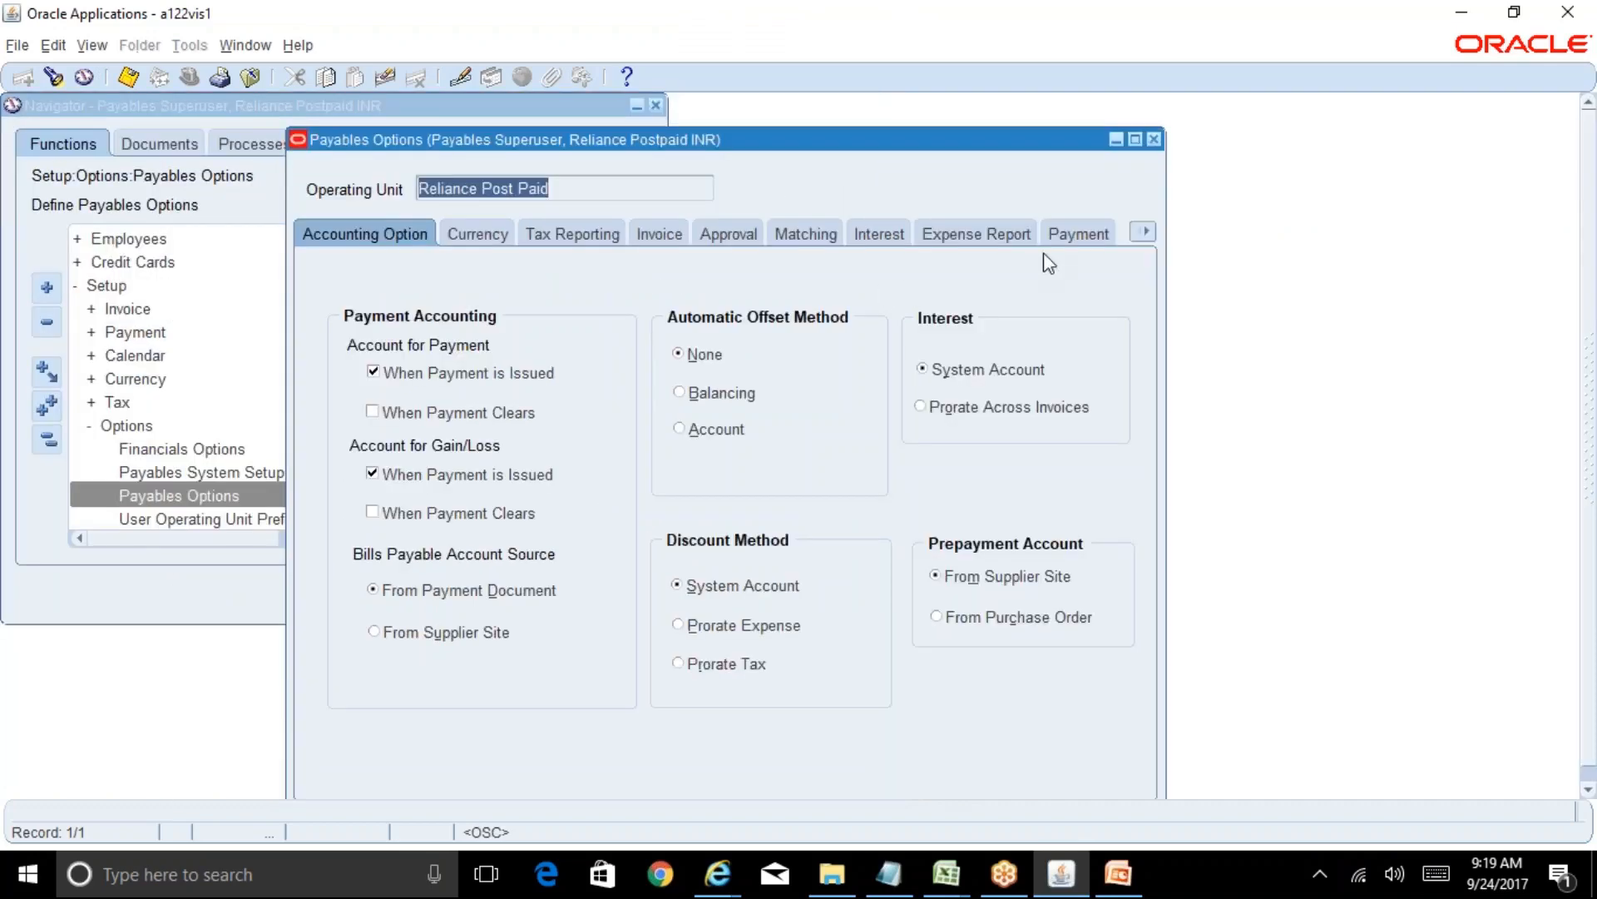
click(1149, 237)
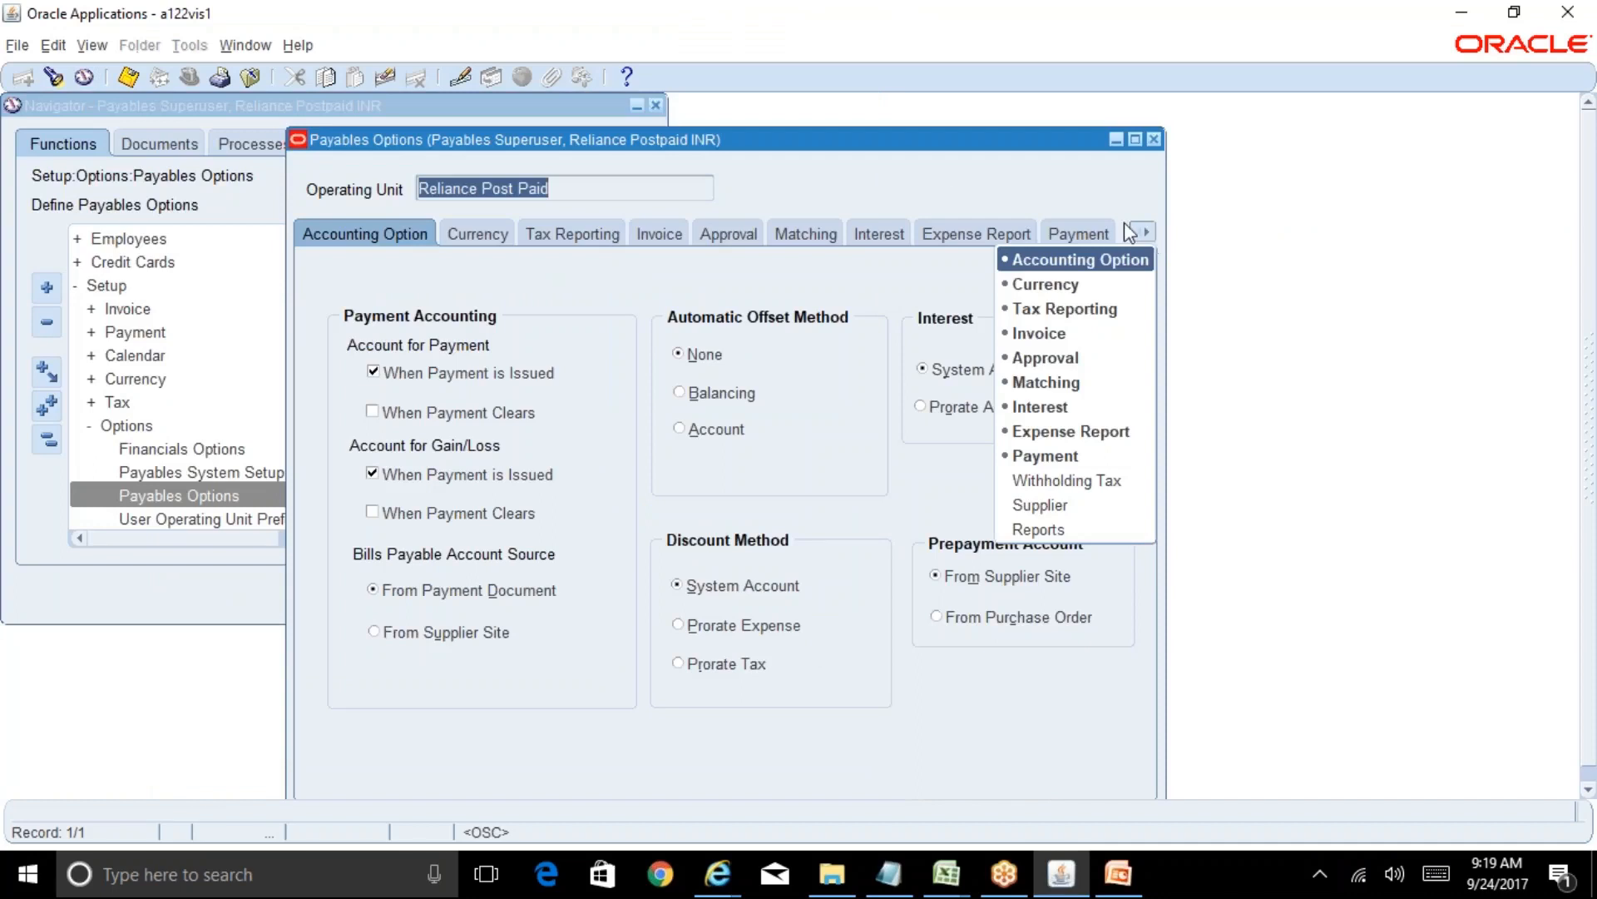
click(903, 158)
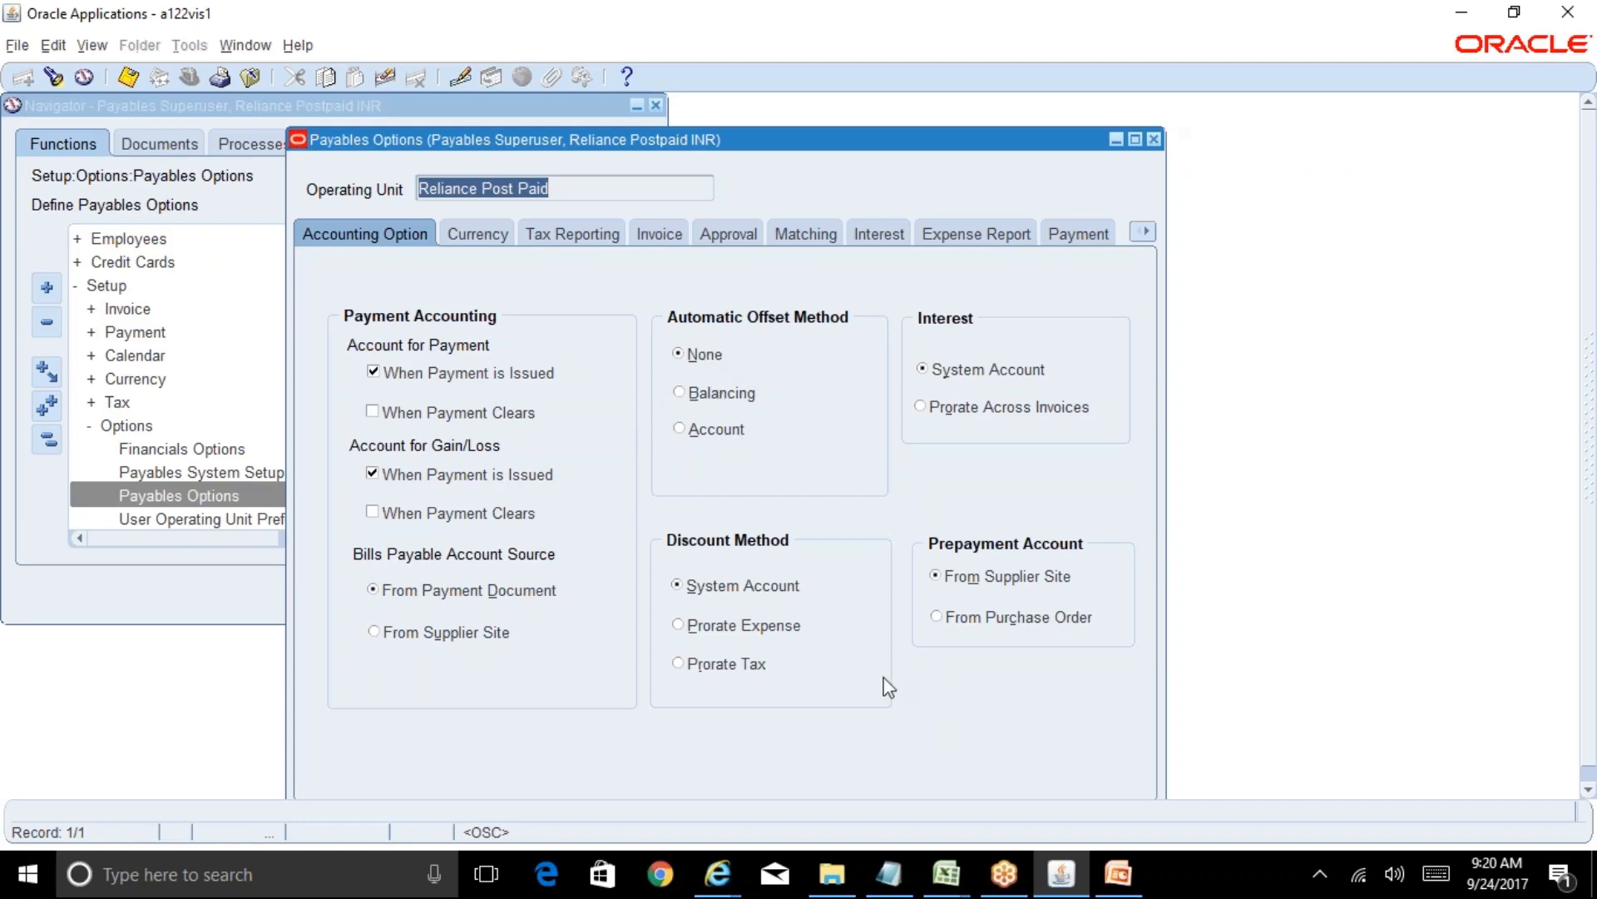
Step: Switch to the R12 Table of Contents workbook and widen column K on the Running Notes_AP sheet to fit account codes
mouse_move(951, 880)
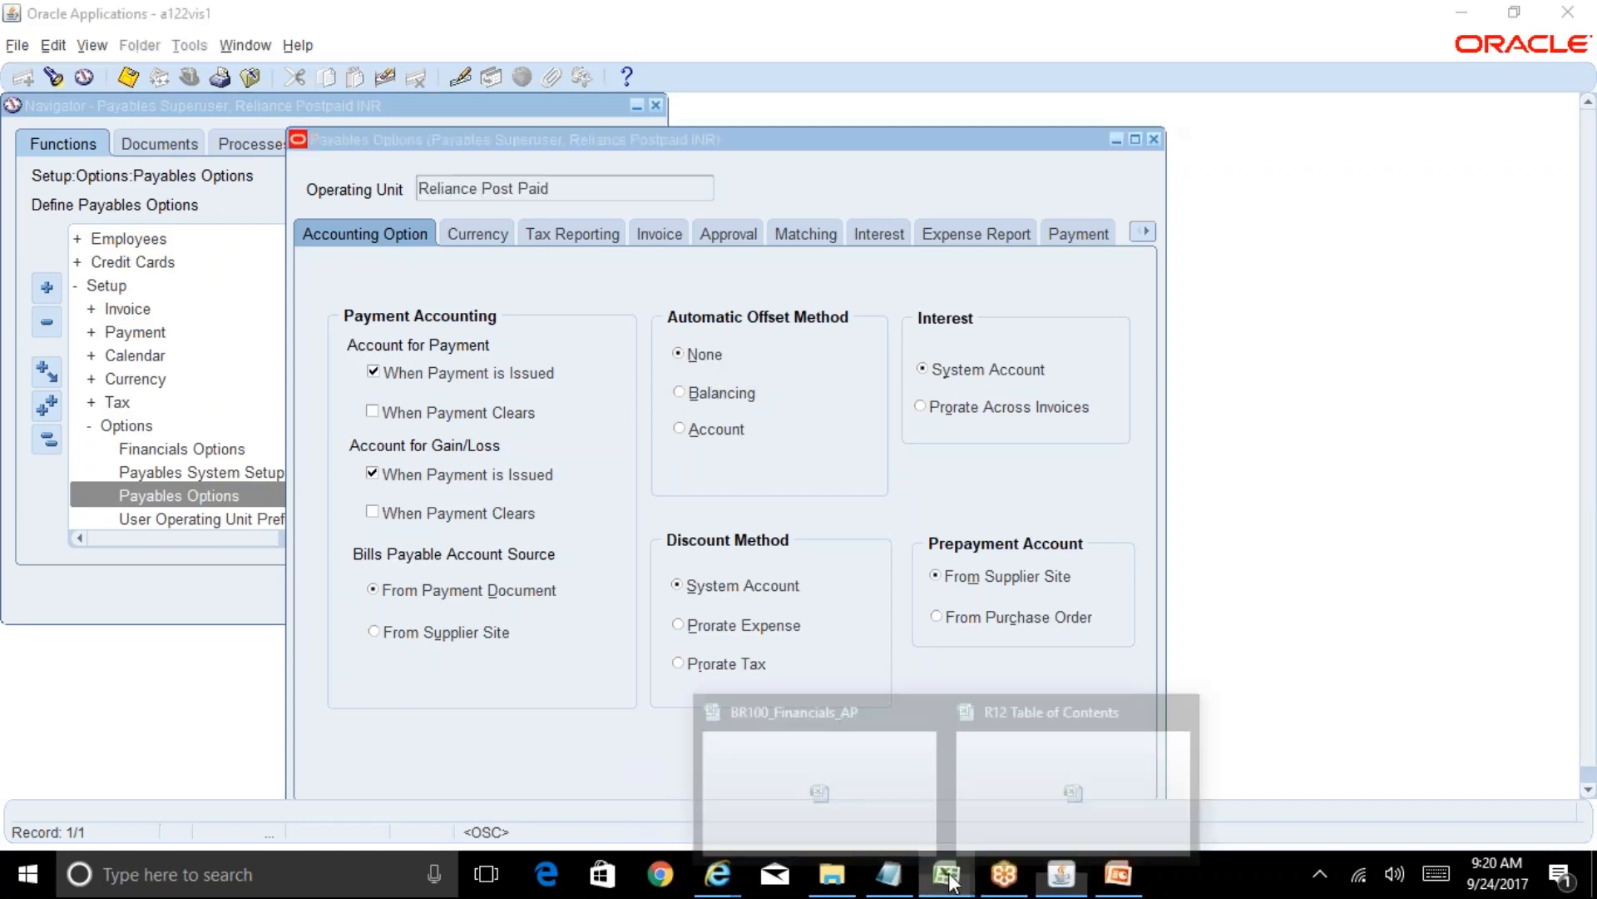
click(1051, 812)
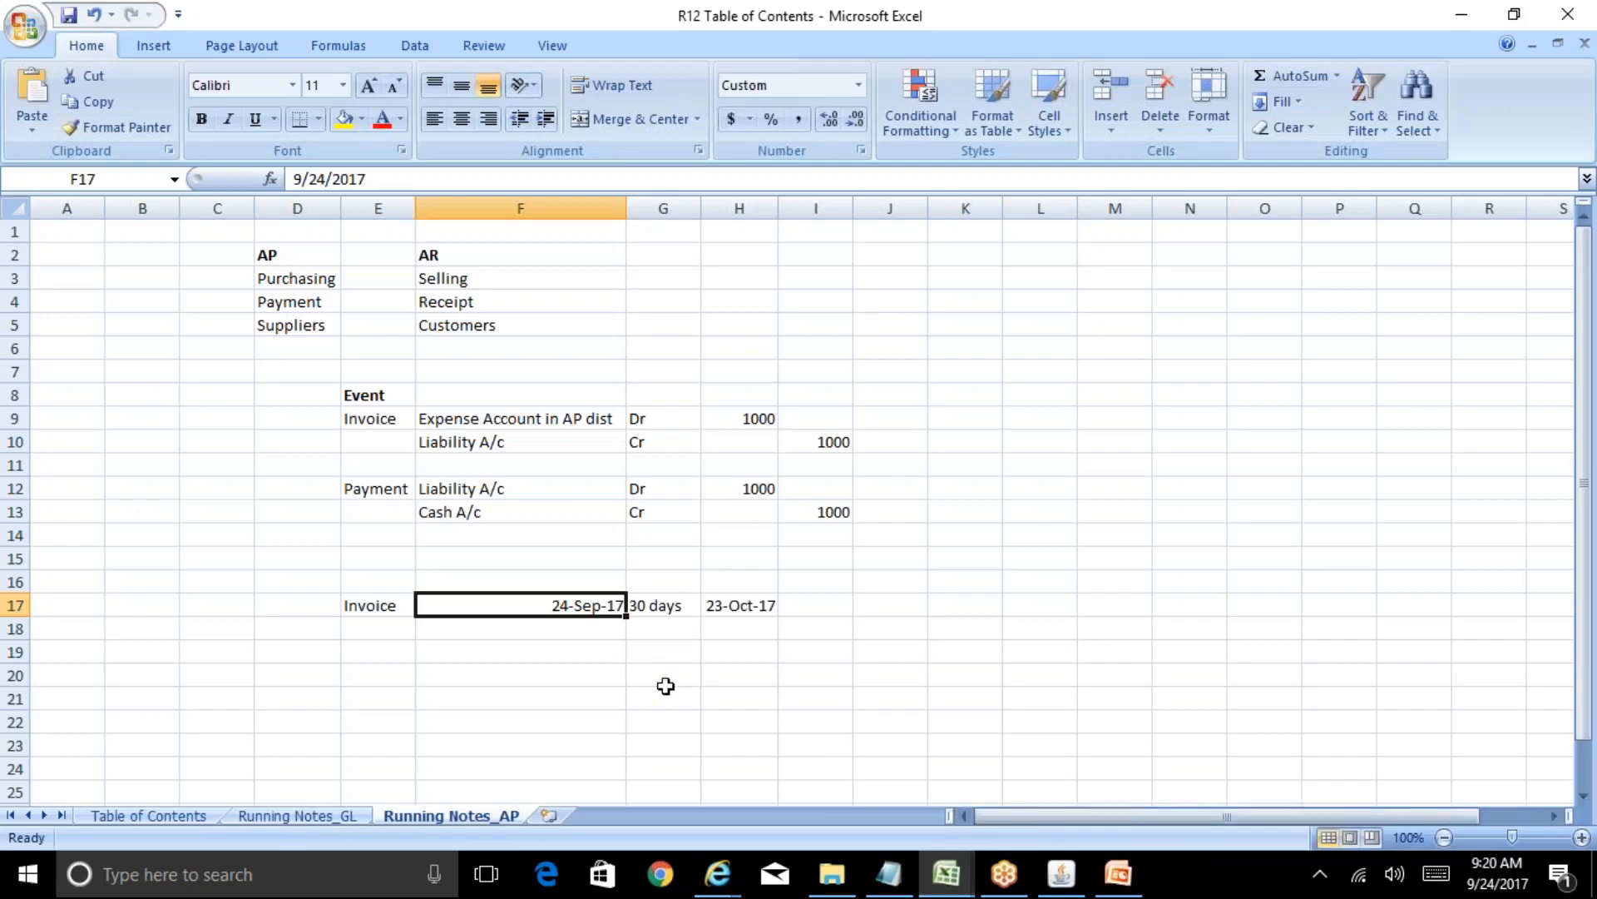
click(545, 420)
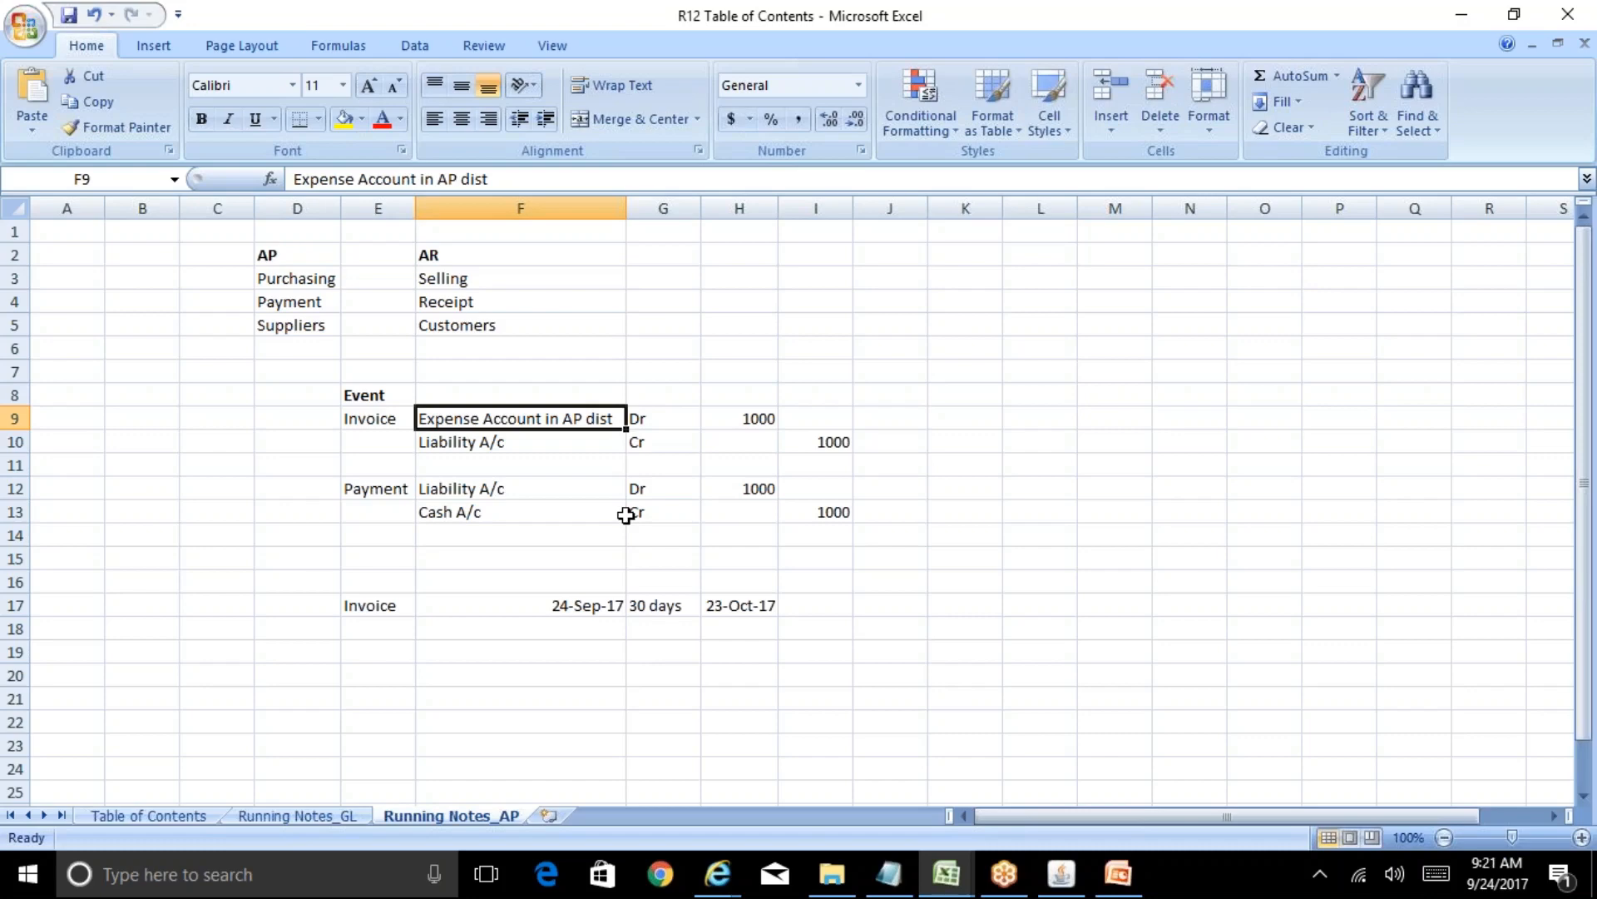
key(Right)
key(Right)
key(Right)
key(Right)
key(Right)
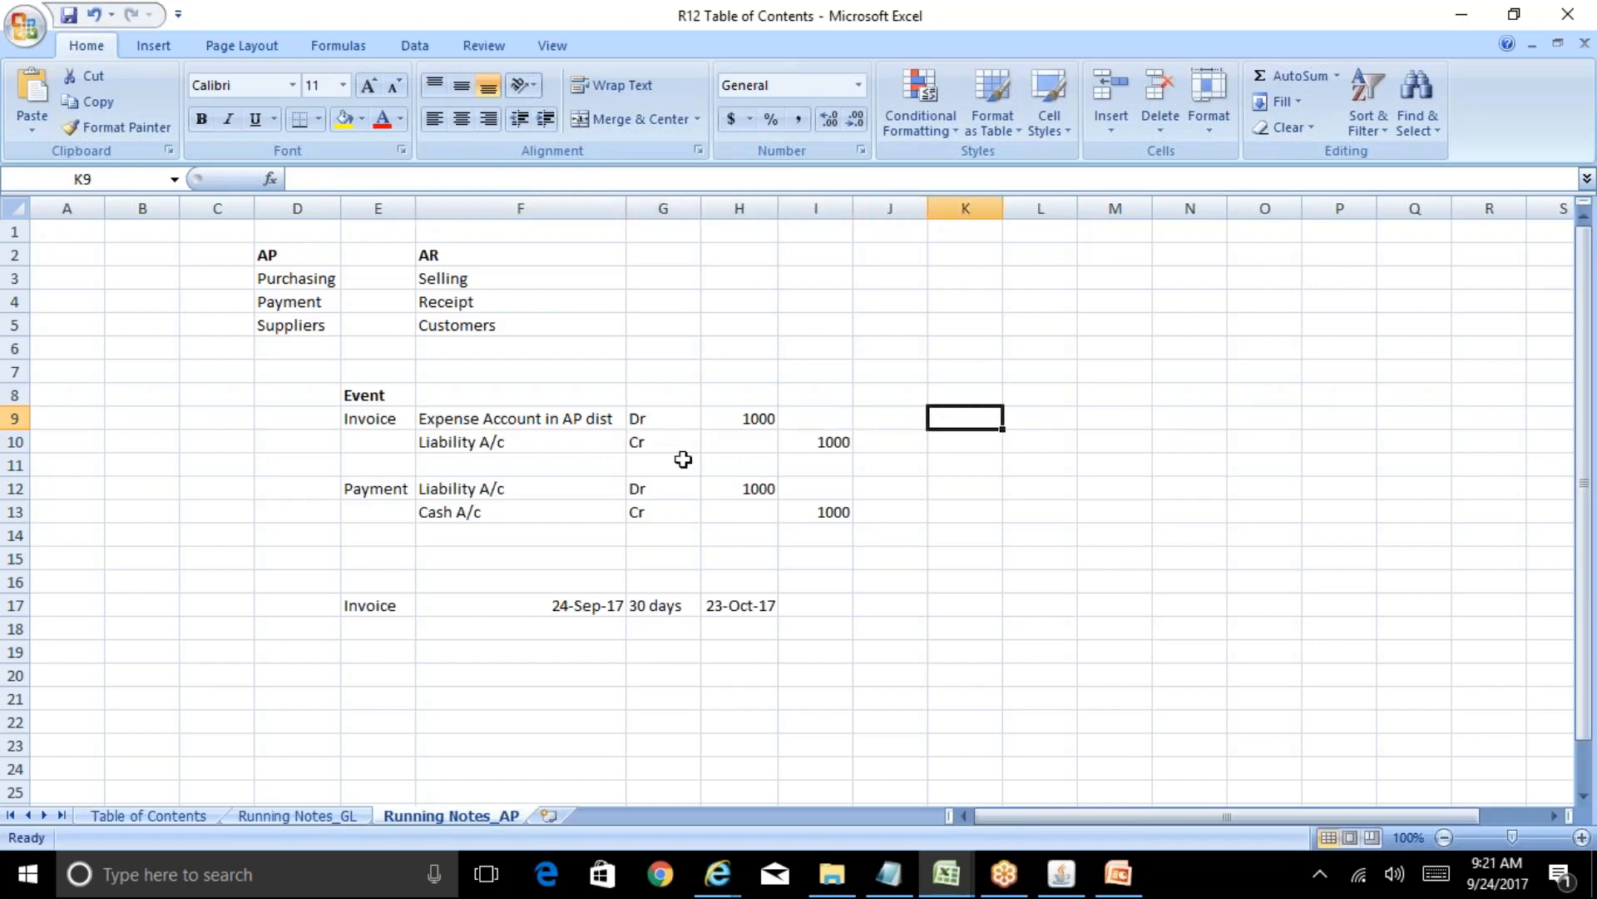
drag(1004, 206, 1237, 201)
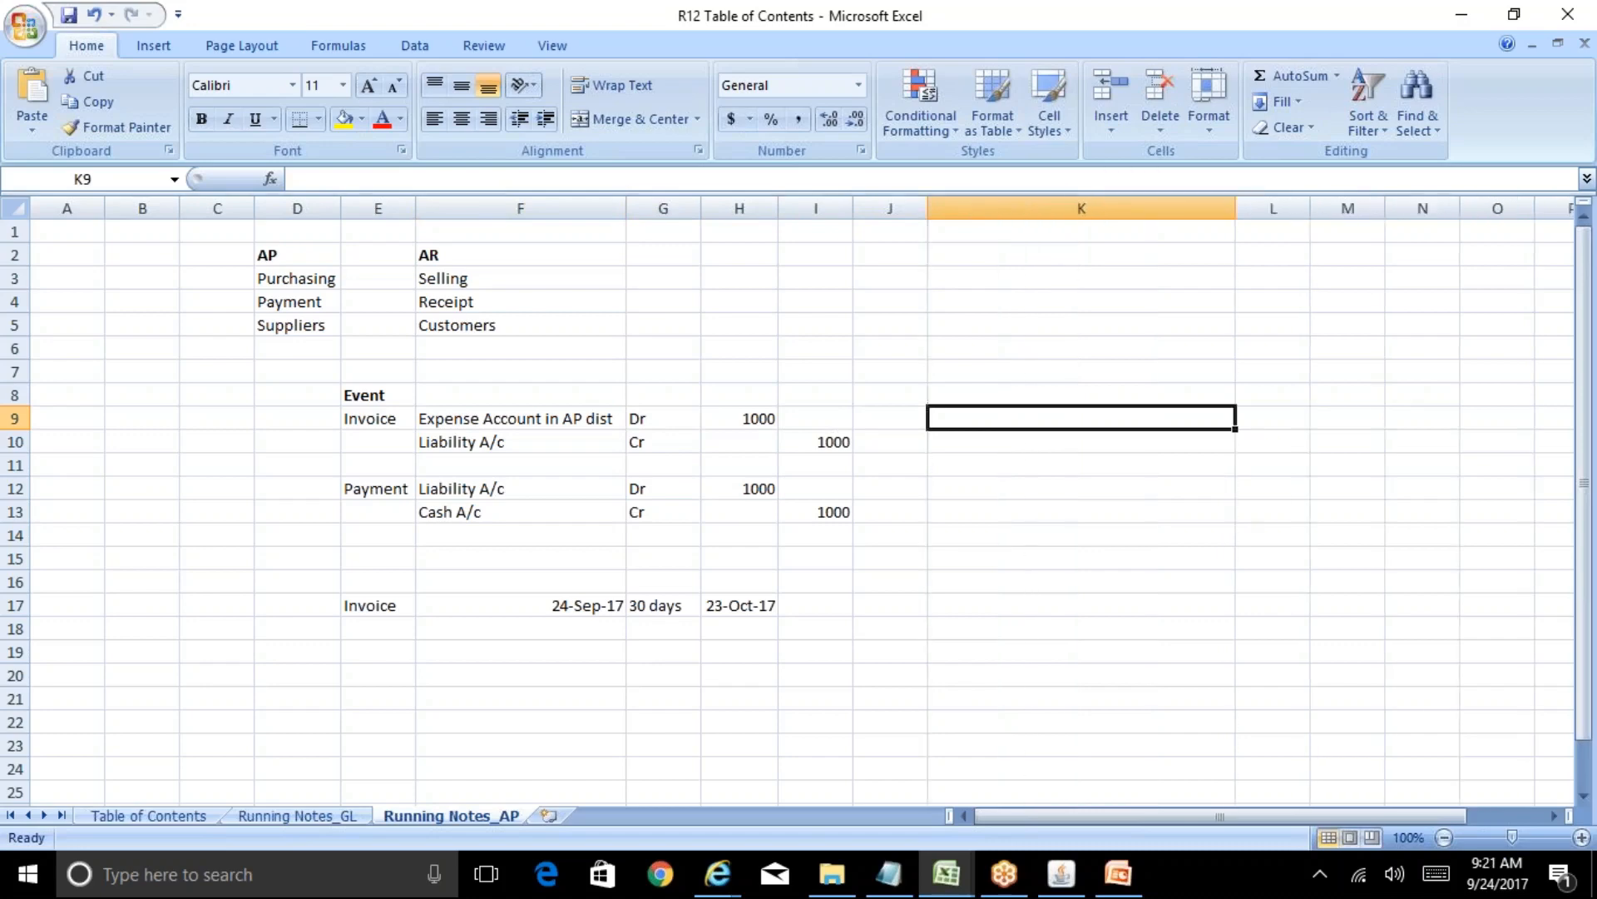
text(01-)
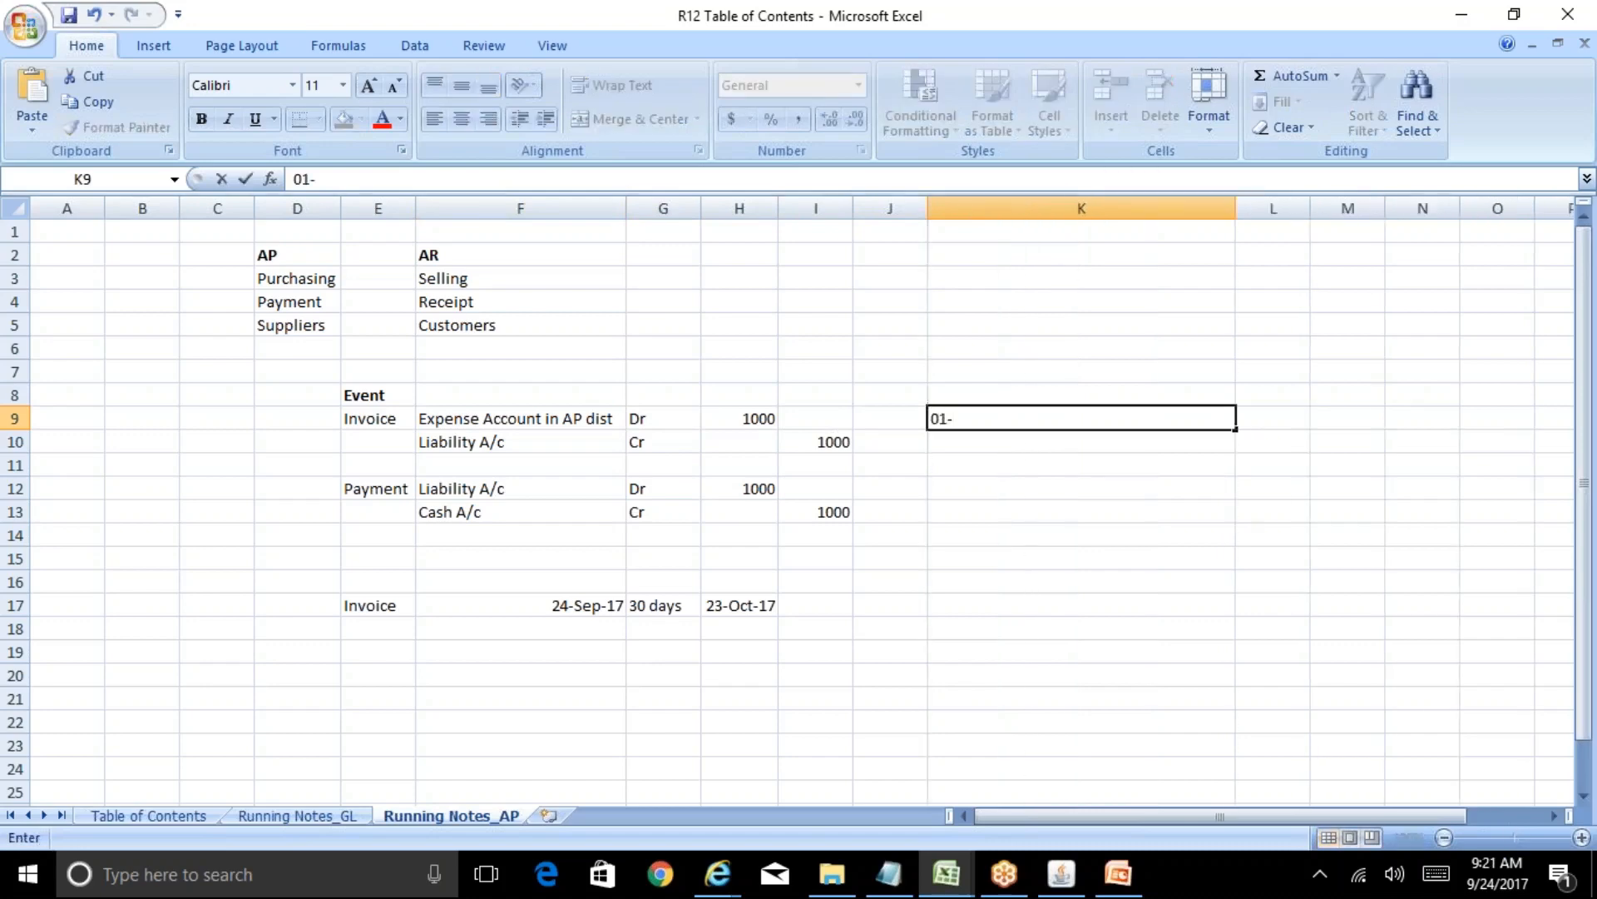
text(000-5450)
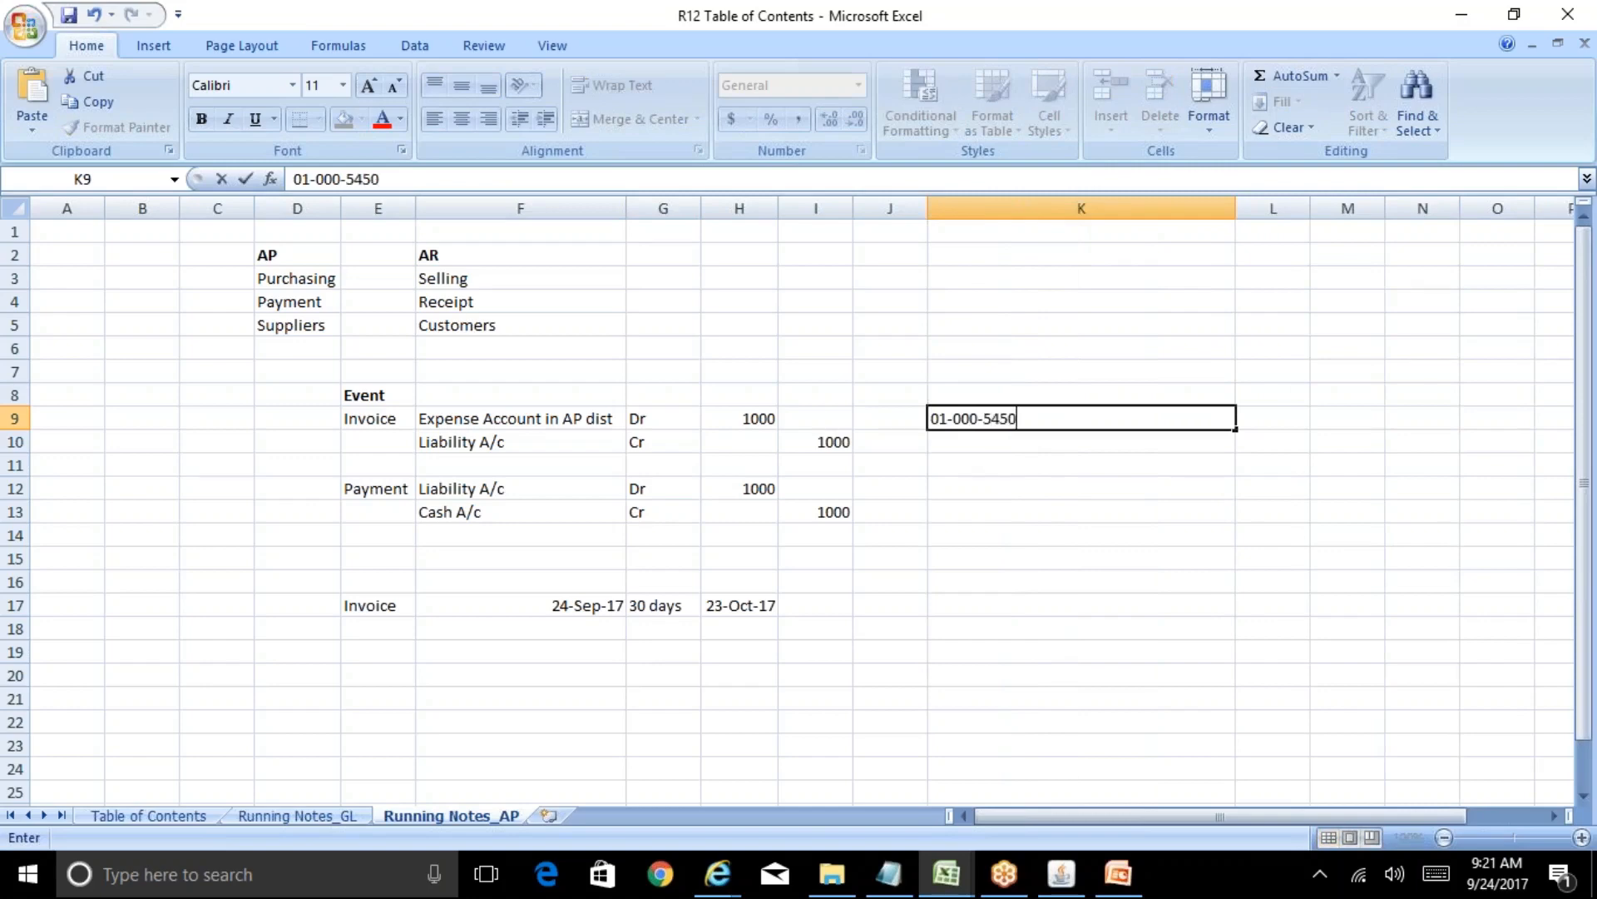
text(-0000-000-00)
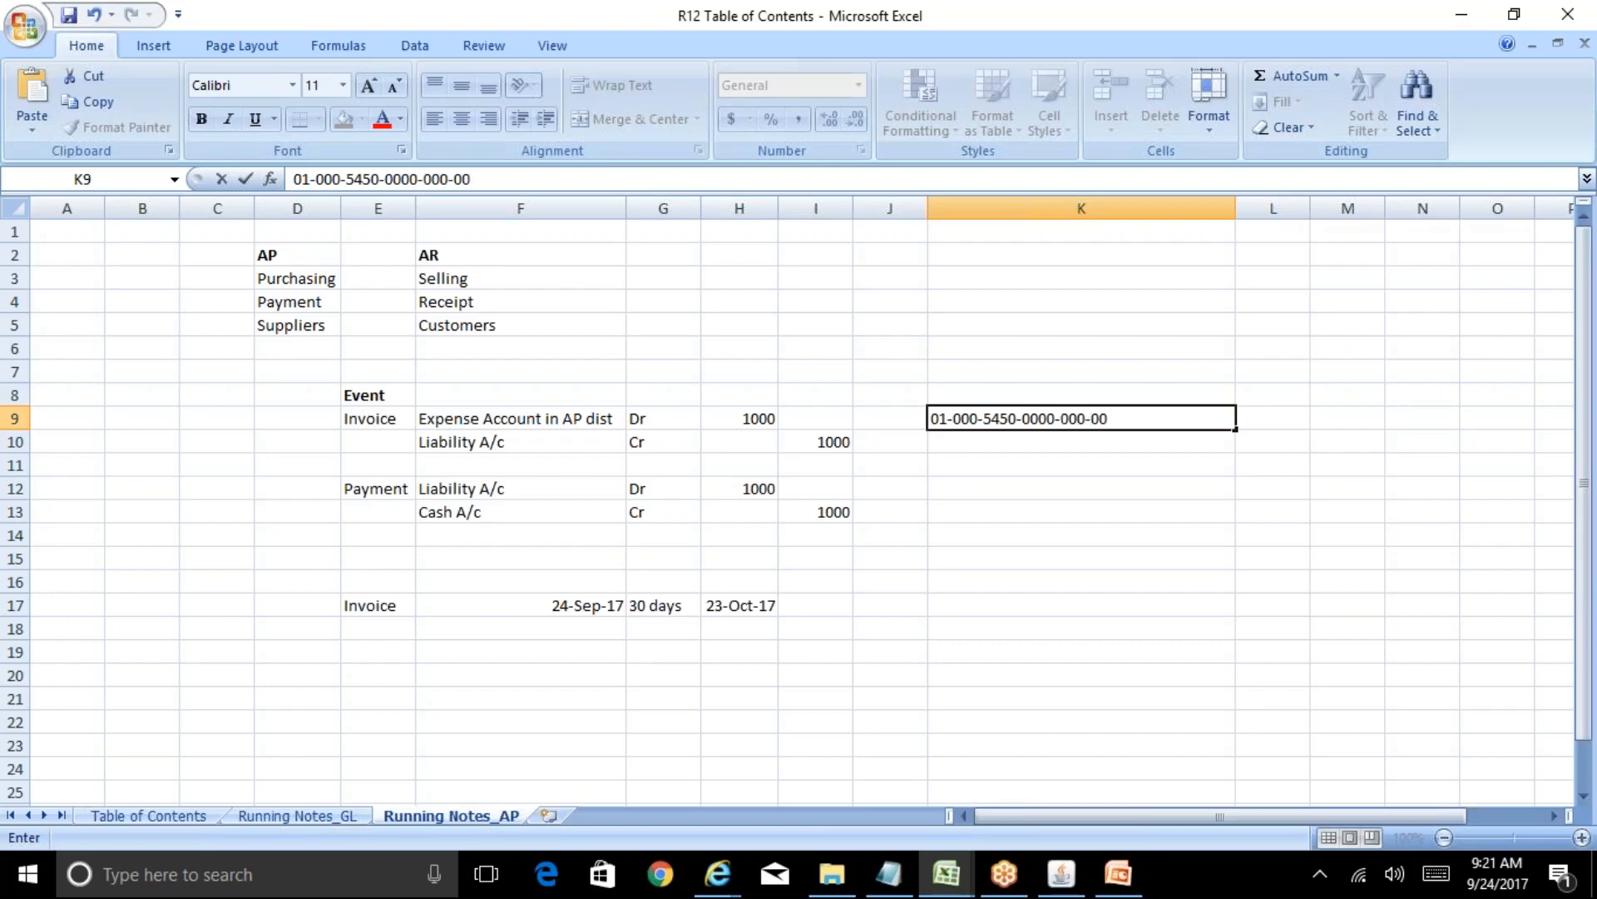
key(Return)
Step: Complete the expense line in row 9 with Dr in L9 and 1000 in M9
key(Up)
key(Right)
text(Dr)
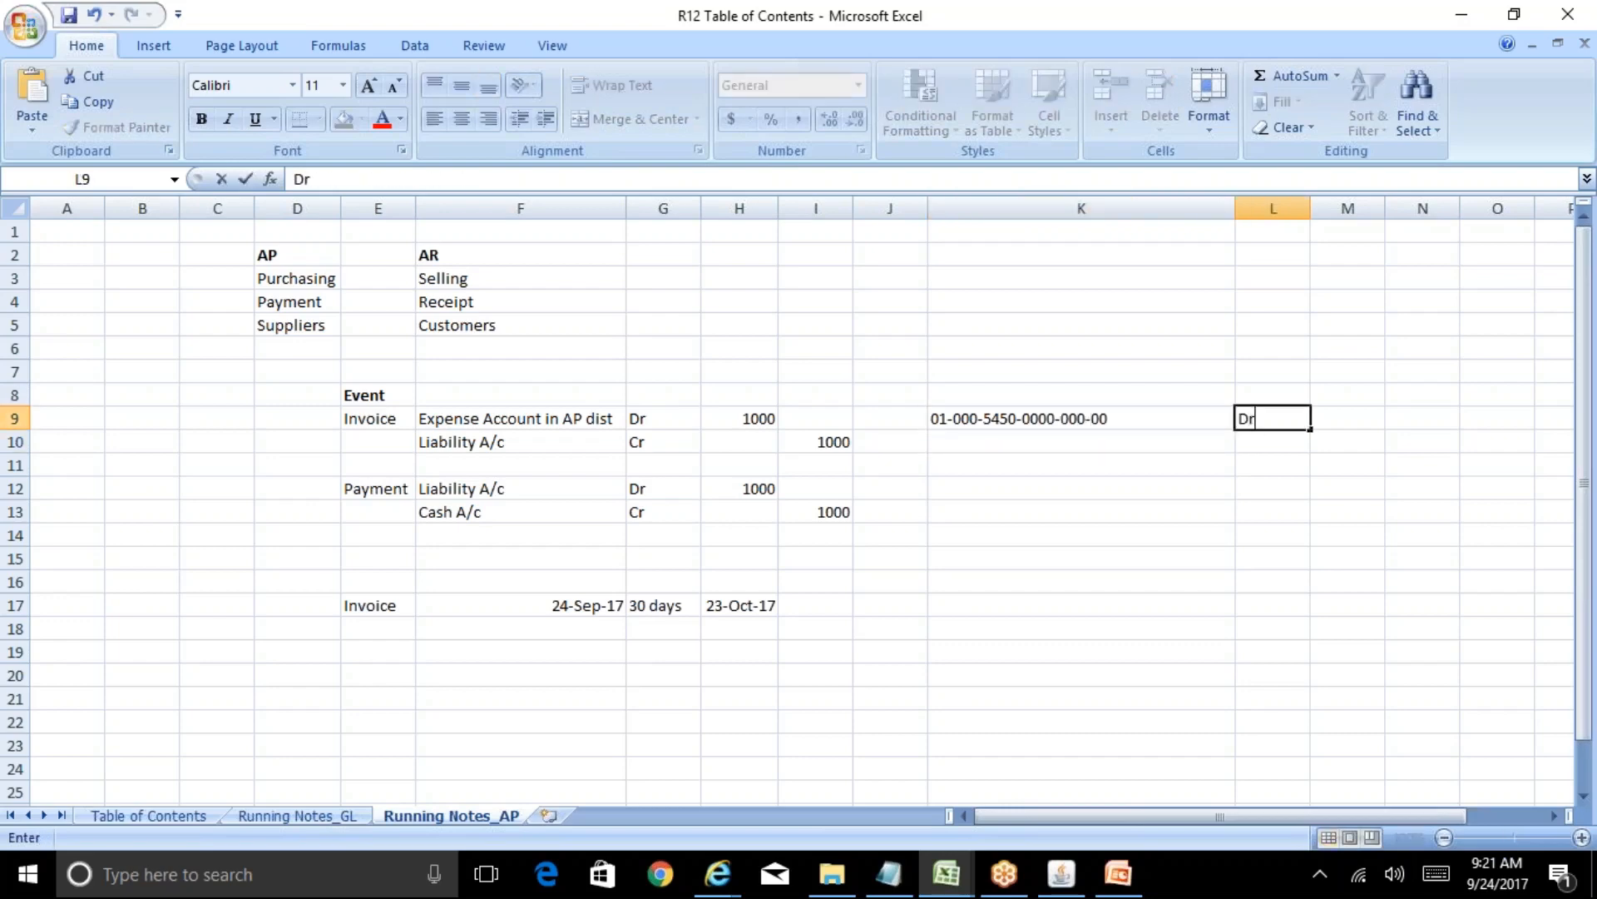
key(Tab)
text(1000)
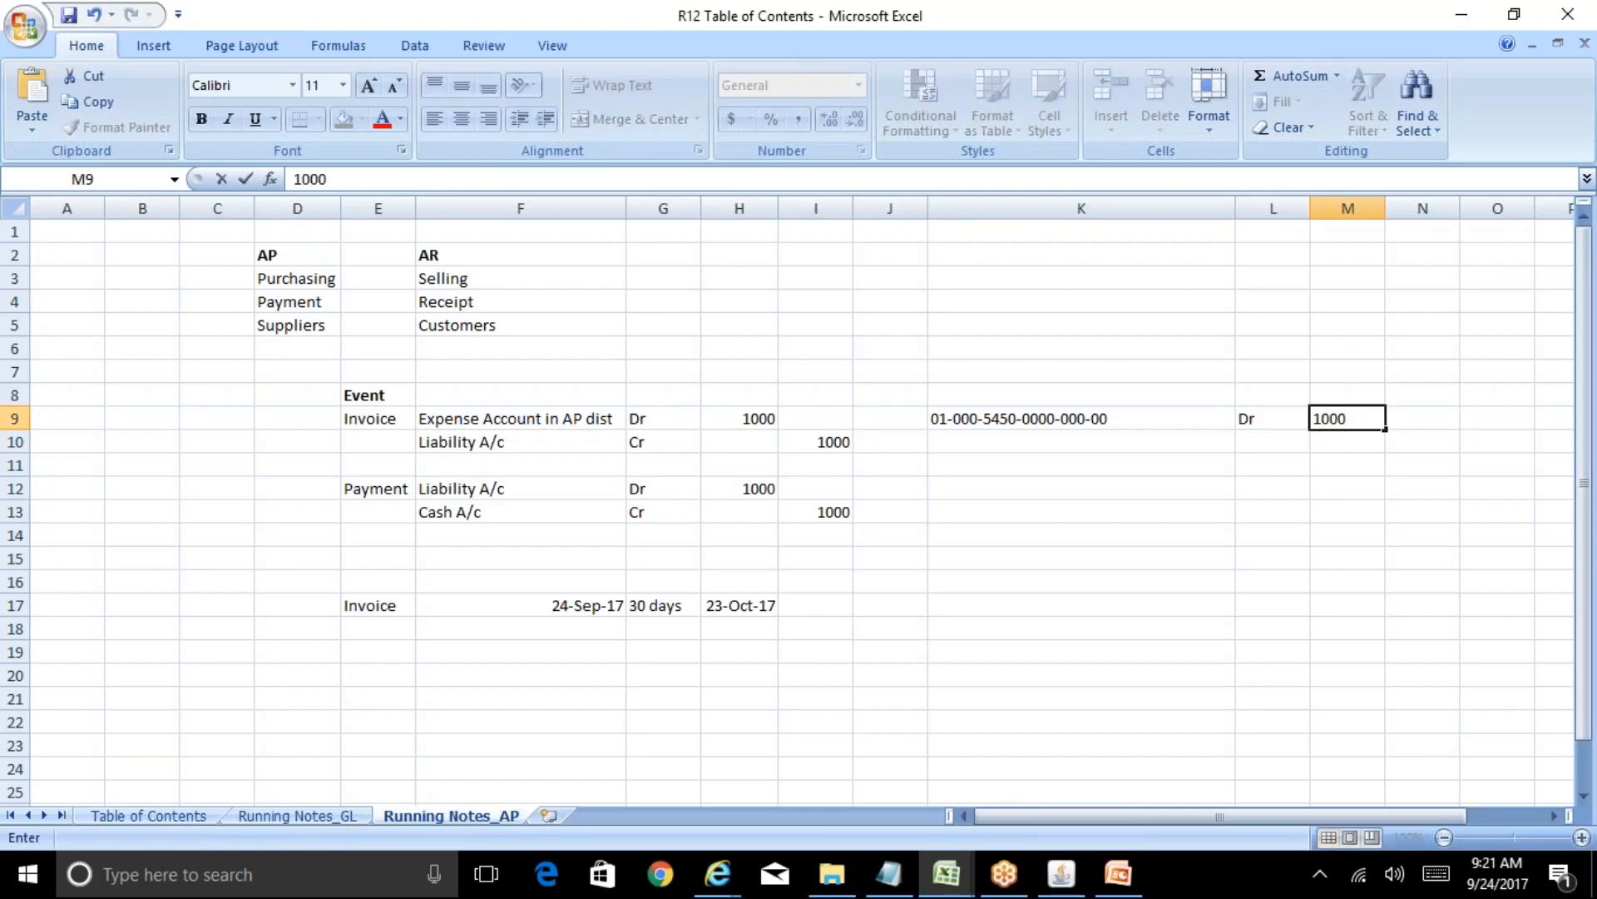
key(Return)
key(Left)
key(Left)
key(Left)
key(Right)
text(0)
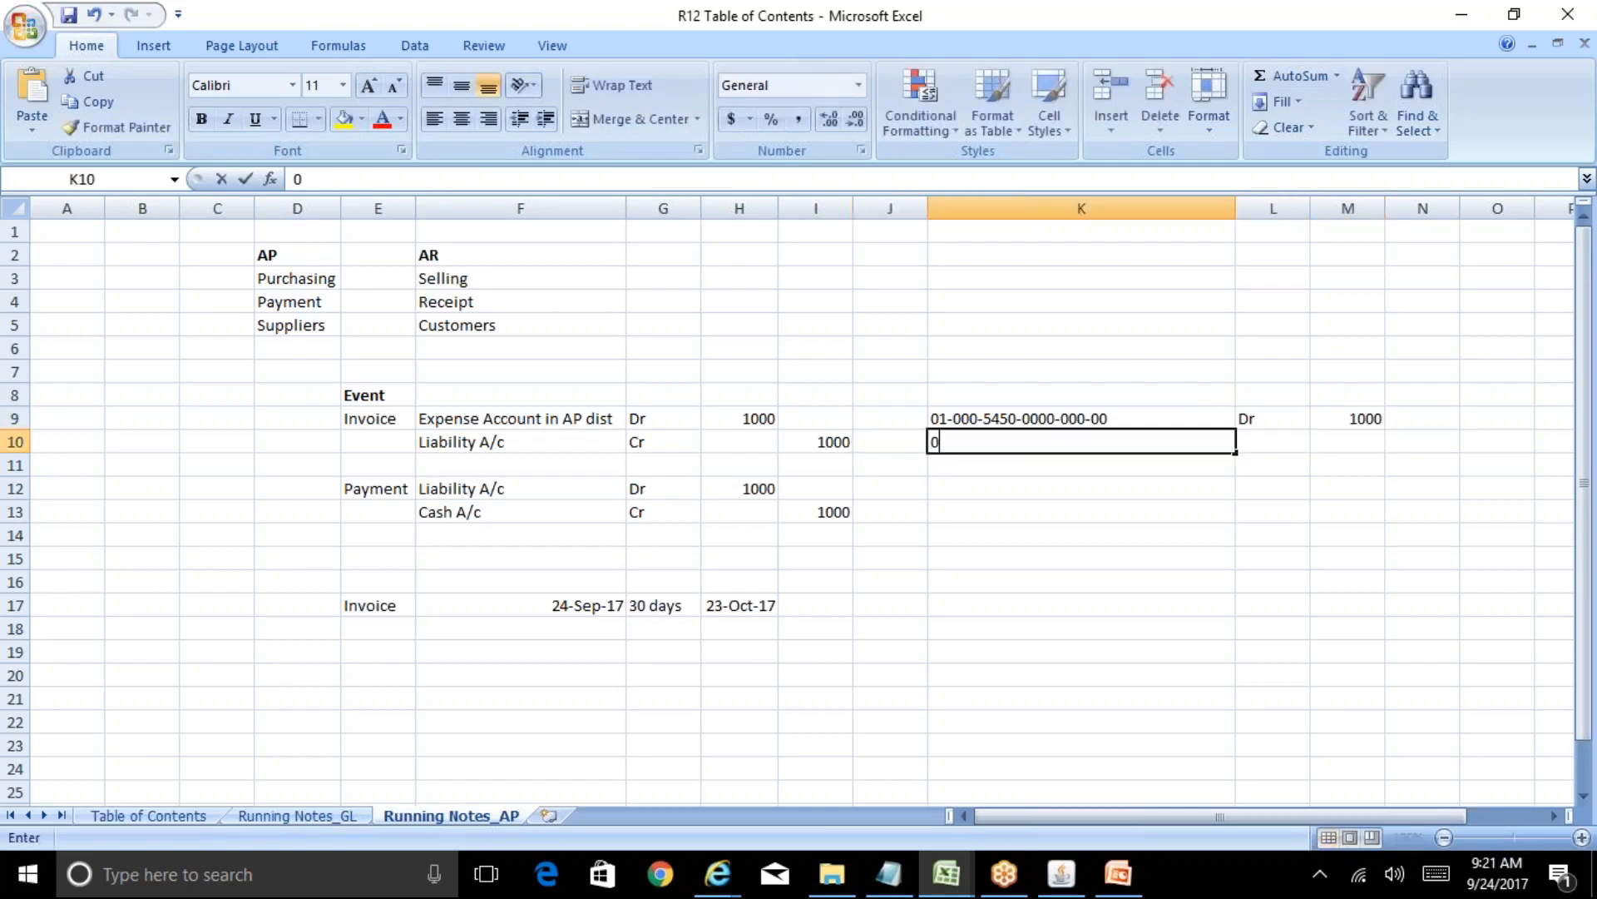
text(1-000)
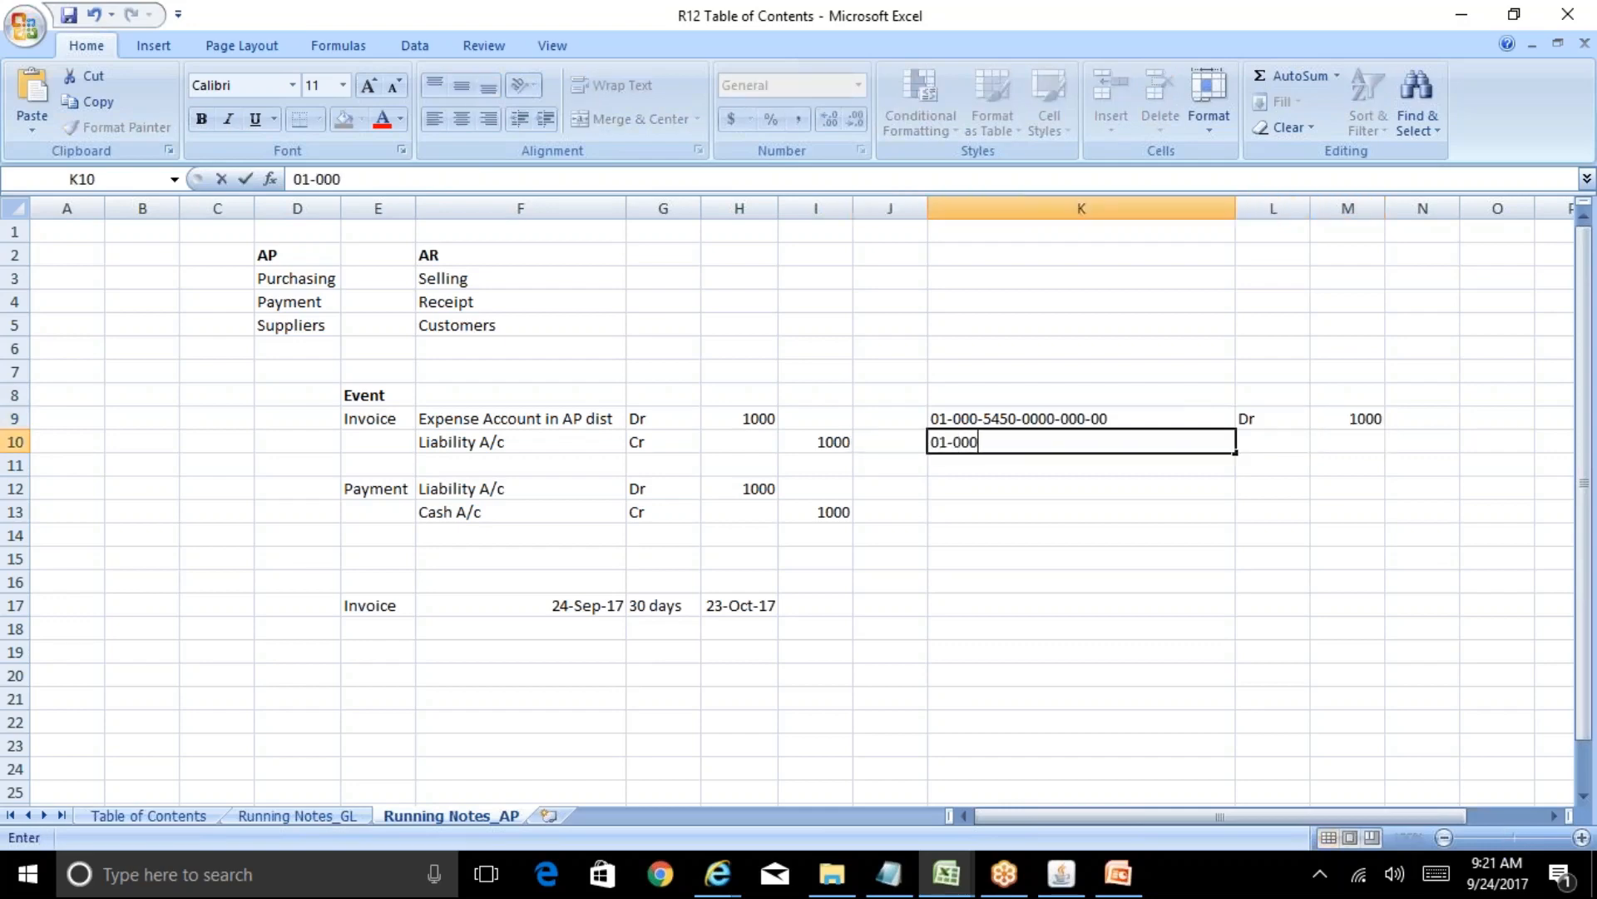
text(-2210-0000-00)
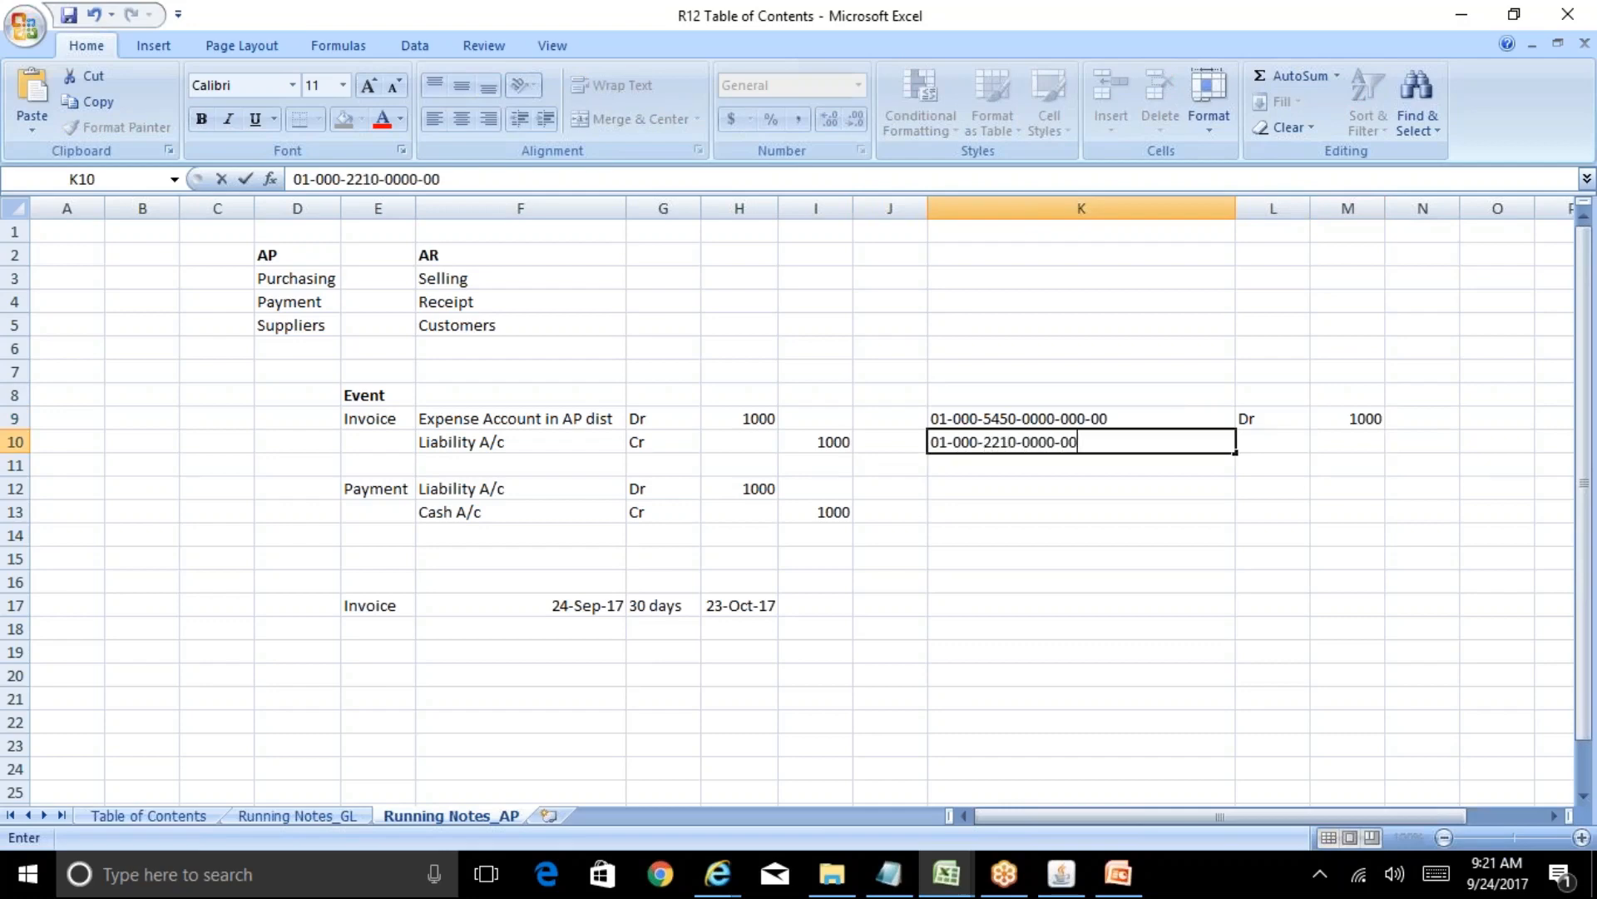
text(0-00)
key(Return)
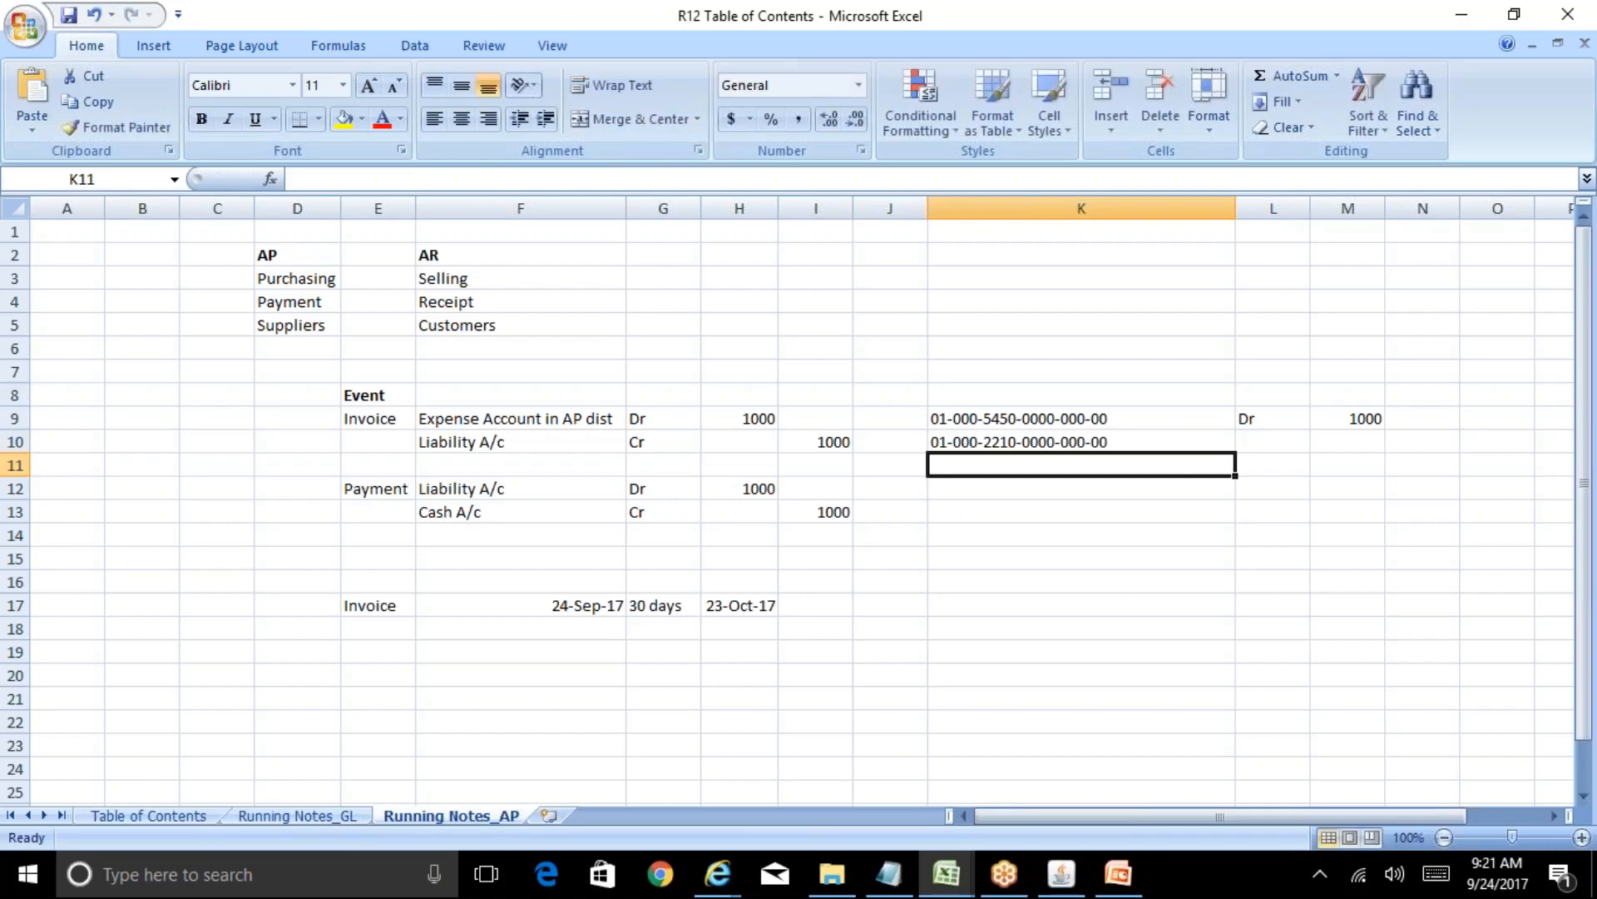
Step: Complete the liability line in row 10 with Cr in L10 and 1000 in N10
key(Up)
key(Right)
text(Cr)
key(Right)
key(Right)
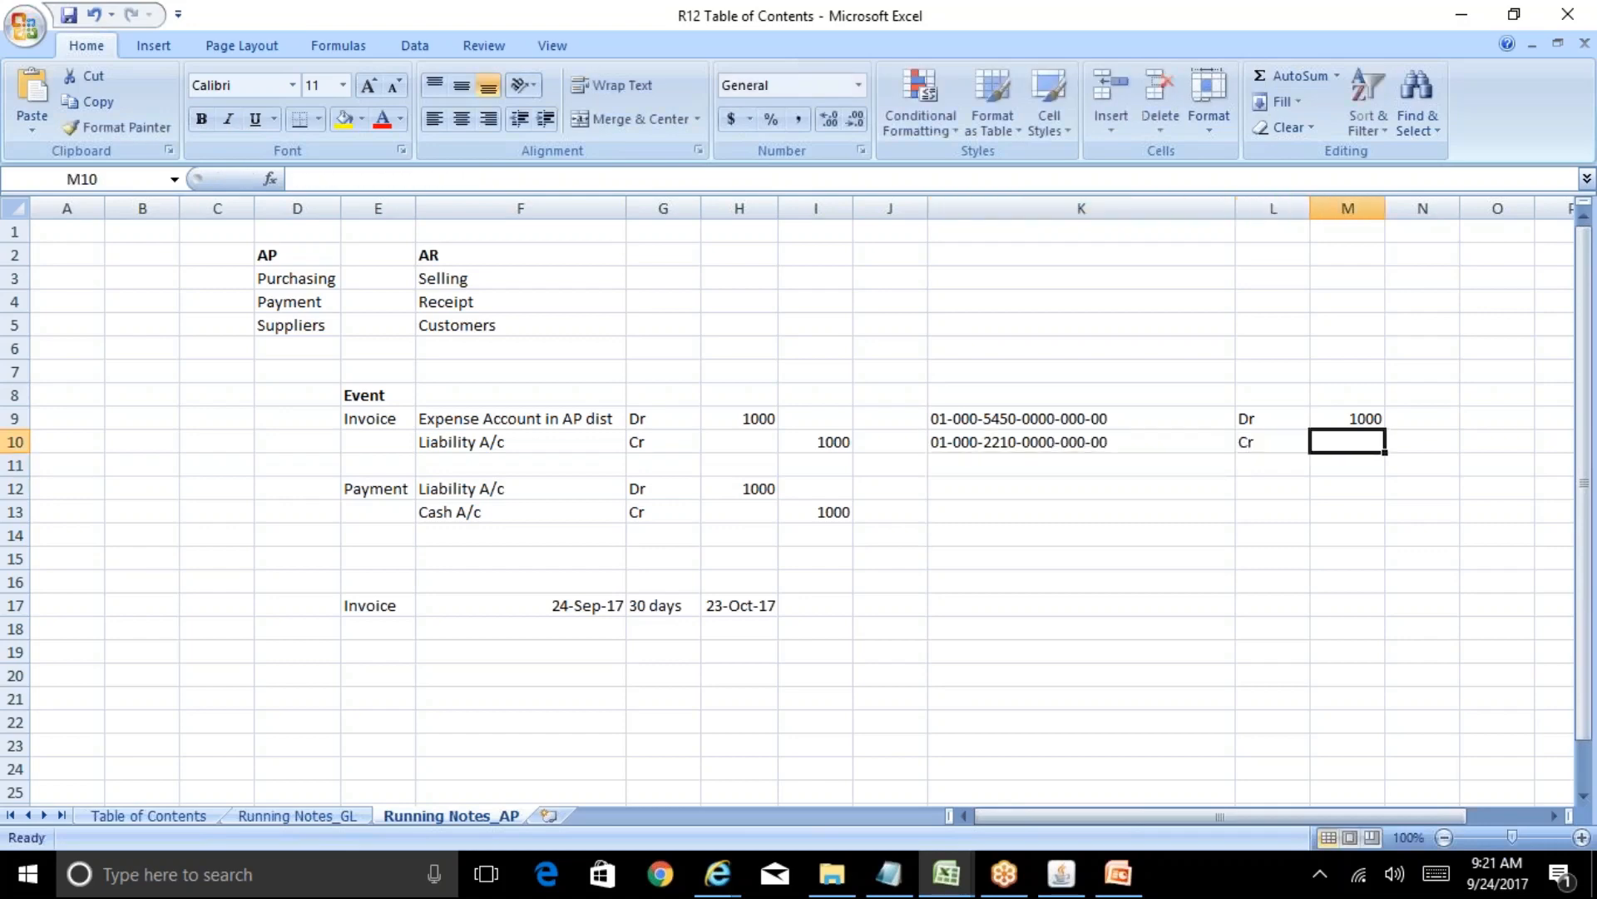
text(1000)
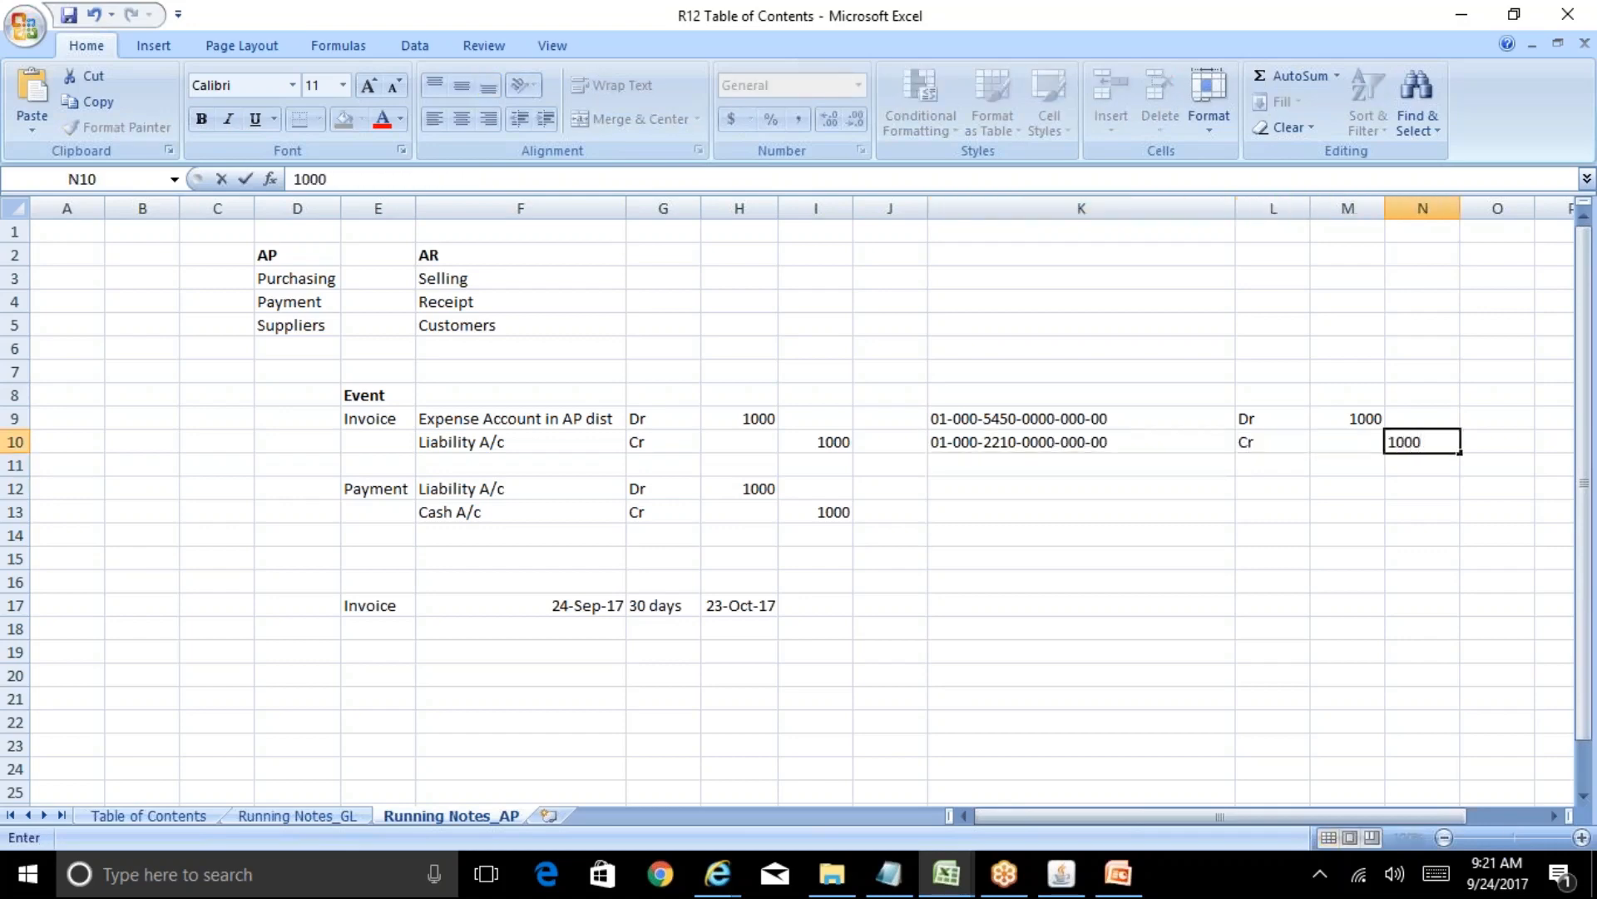
key(ctrl+Return)
Step: Change the fifth segment of the expense account code in K9 to 010
key(Left)
key(Left)
key(Left)
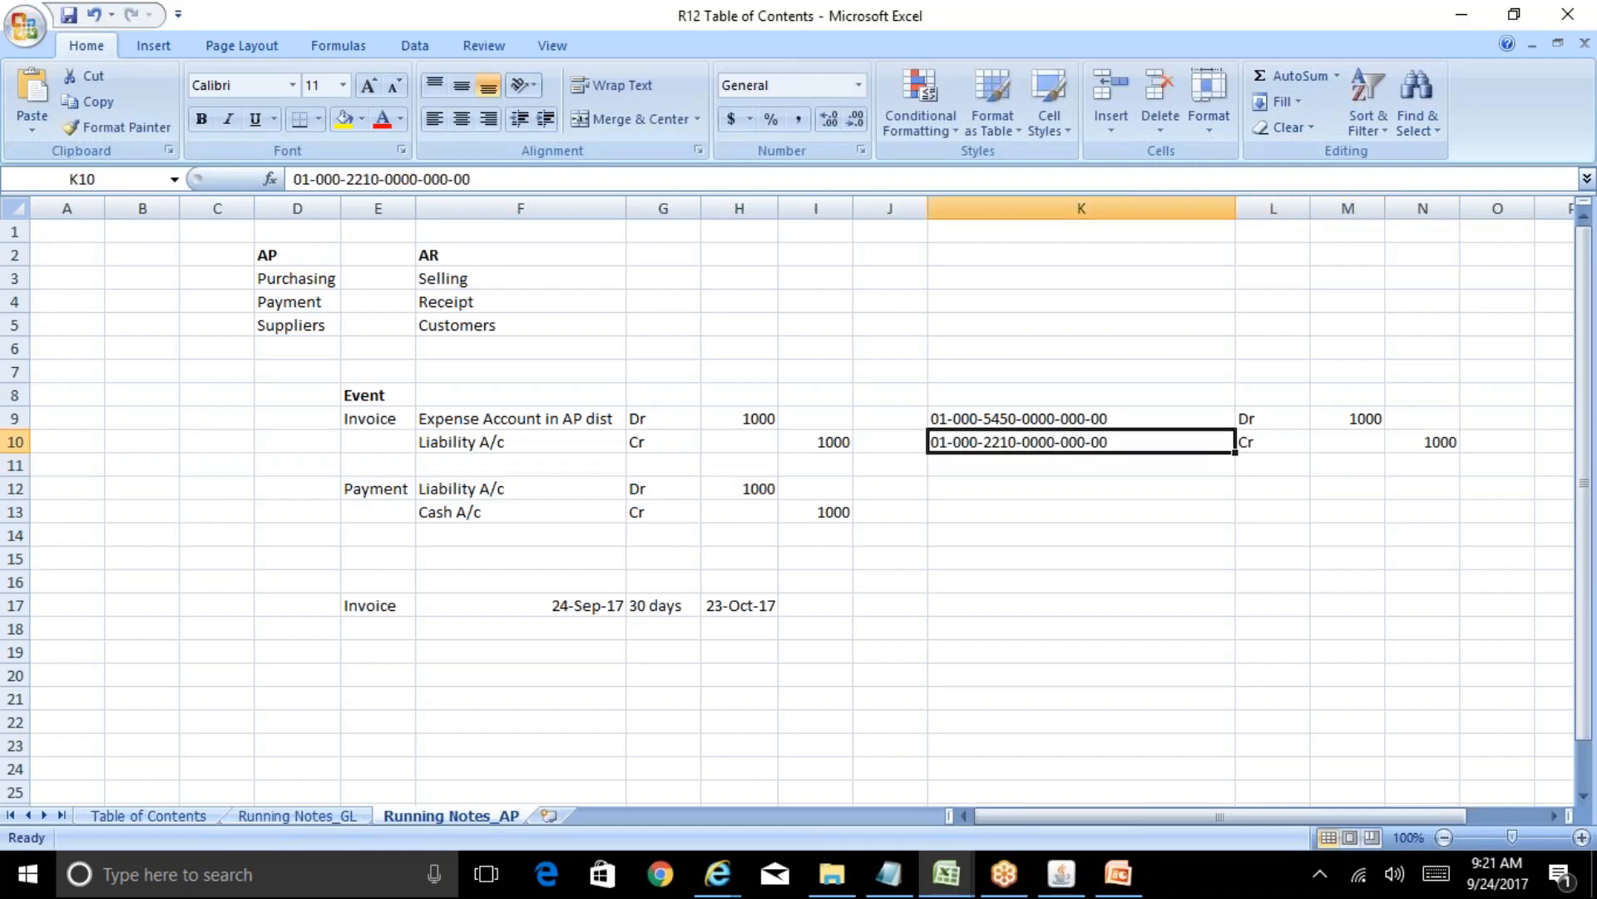
key(Up)
key(F2)
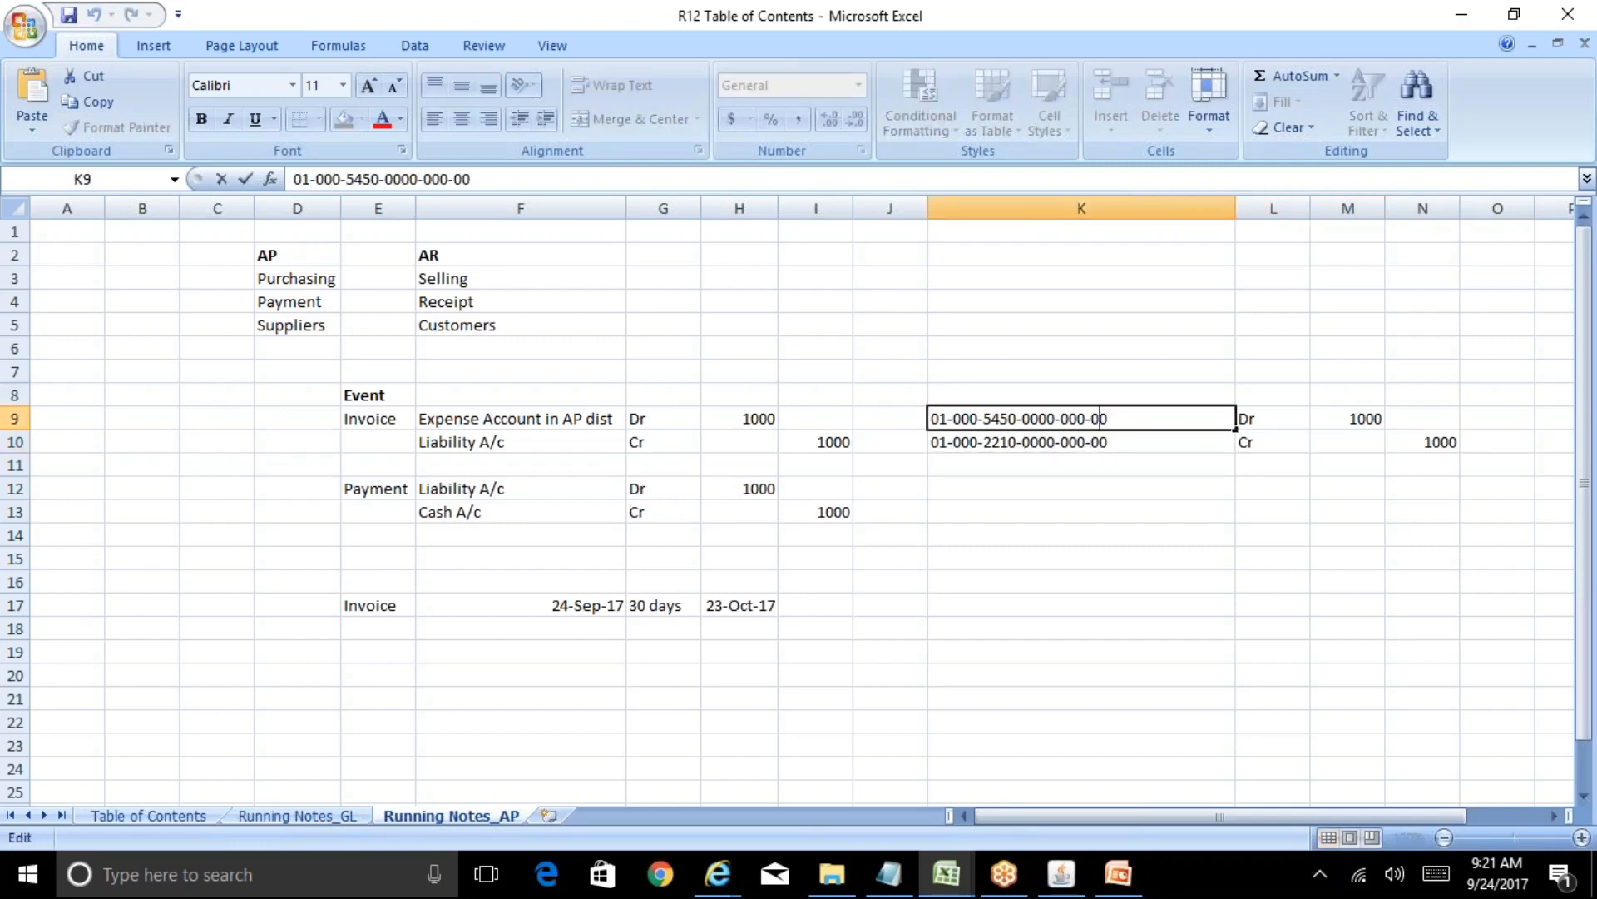
key(shift+Right)
key(shift+Right)
text(10)
key(Return)
key(Up)
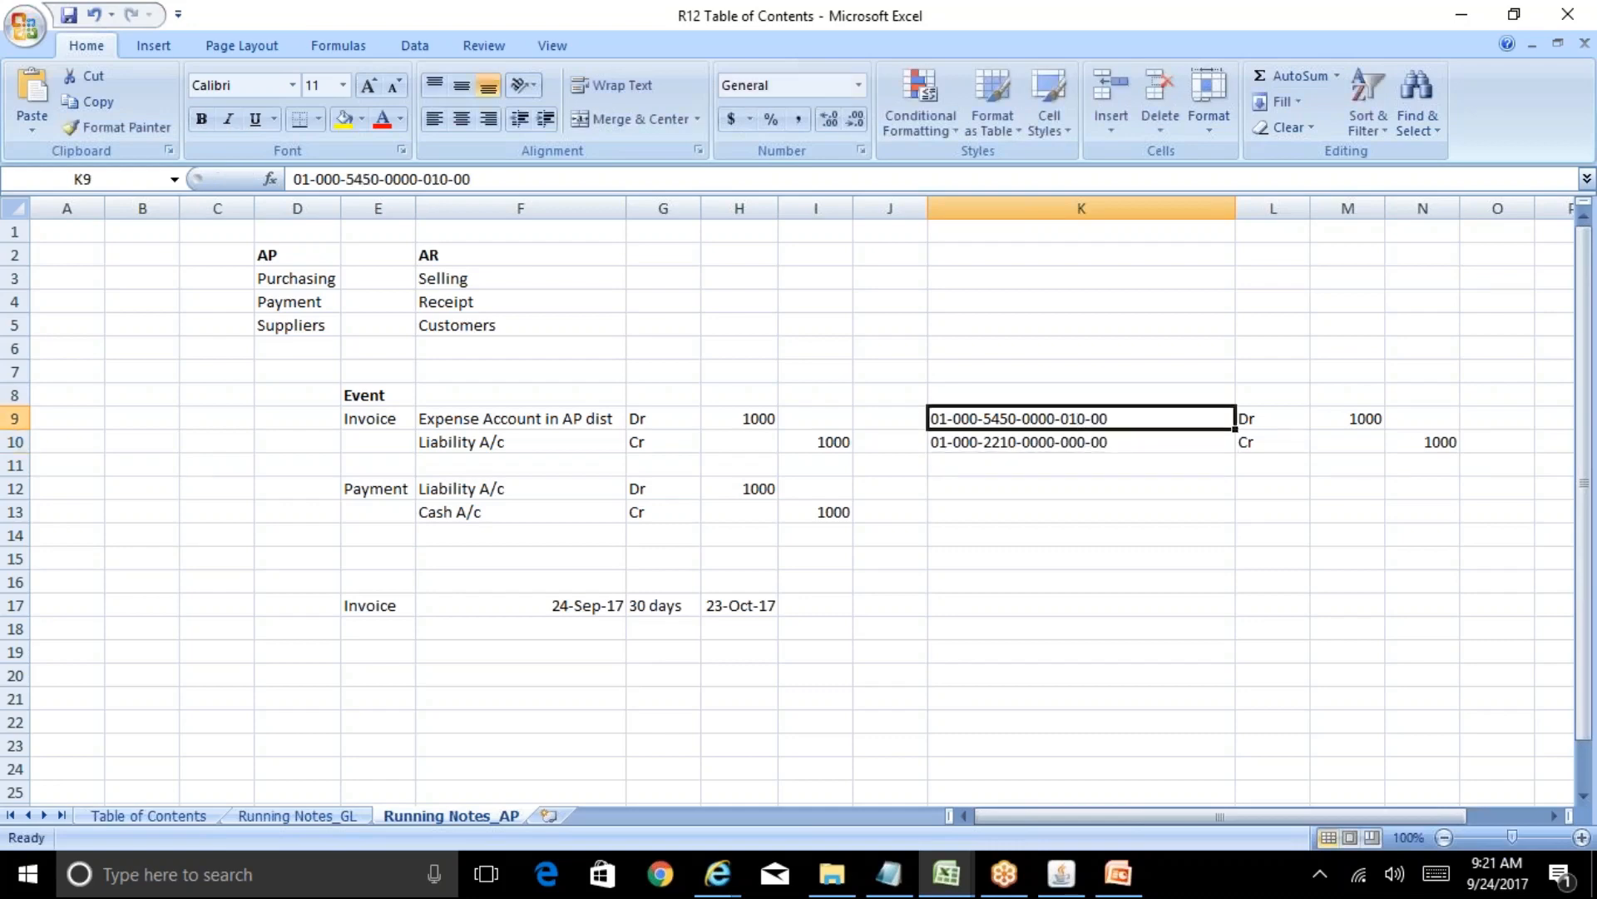
Step: Change the fourth segment of the expense account code in K9 to 0001
key(F2)
key(Left)
key(Left)
key(Left)
key(Left)
key(Left)
key(Left)
key(Left)
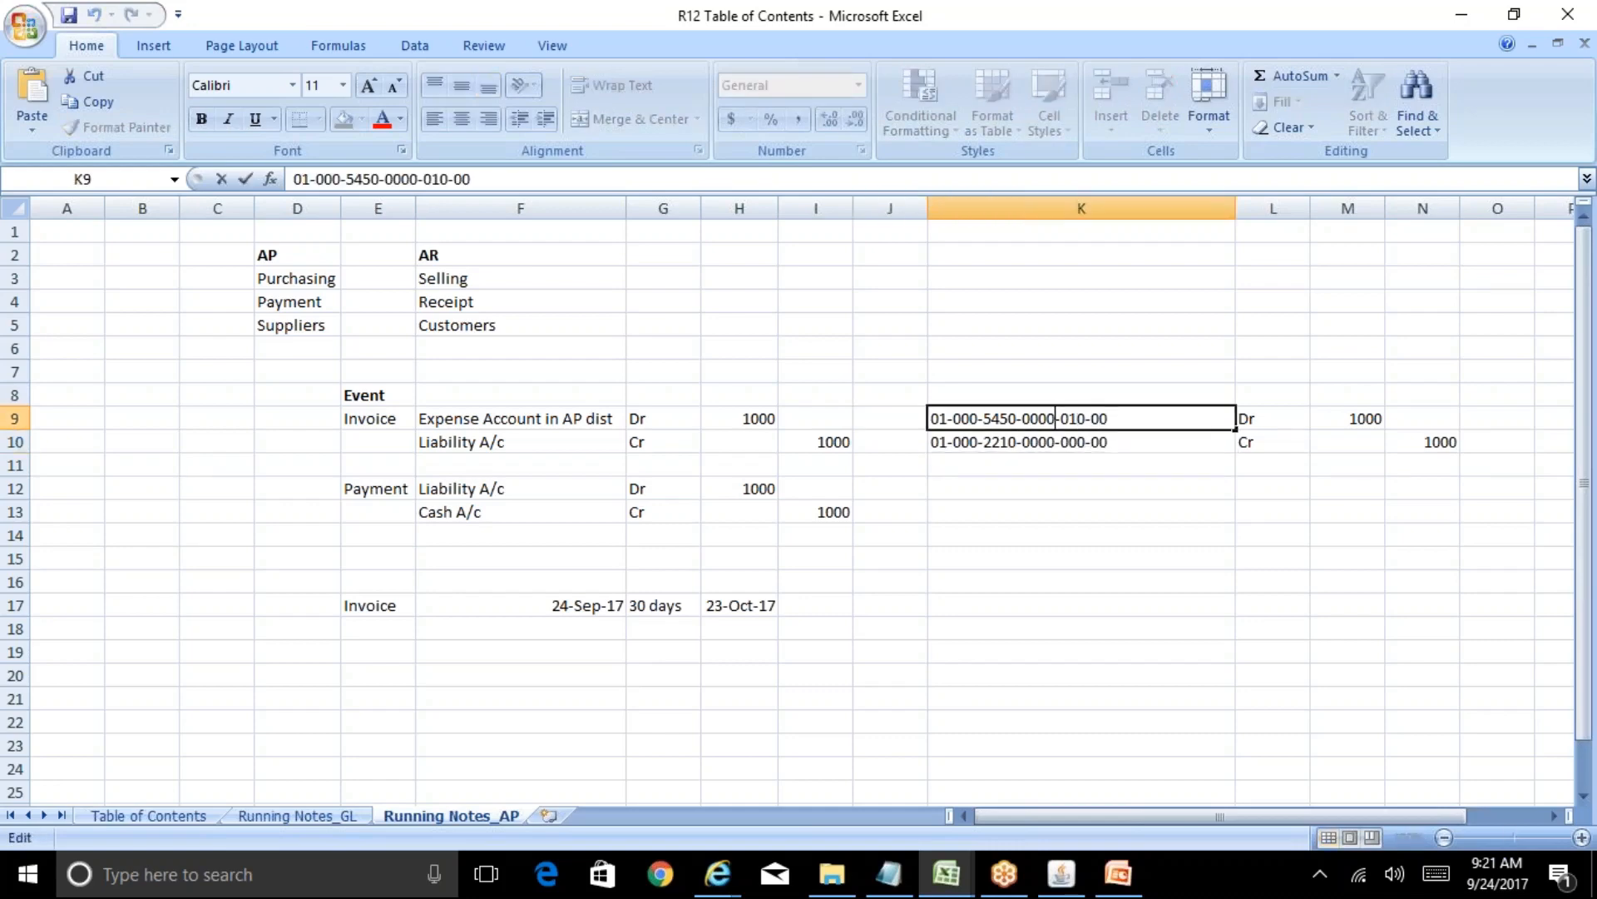
key(shift+Left)
text(1)
key(Return)
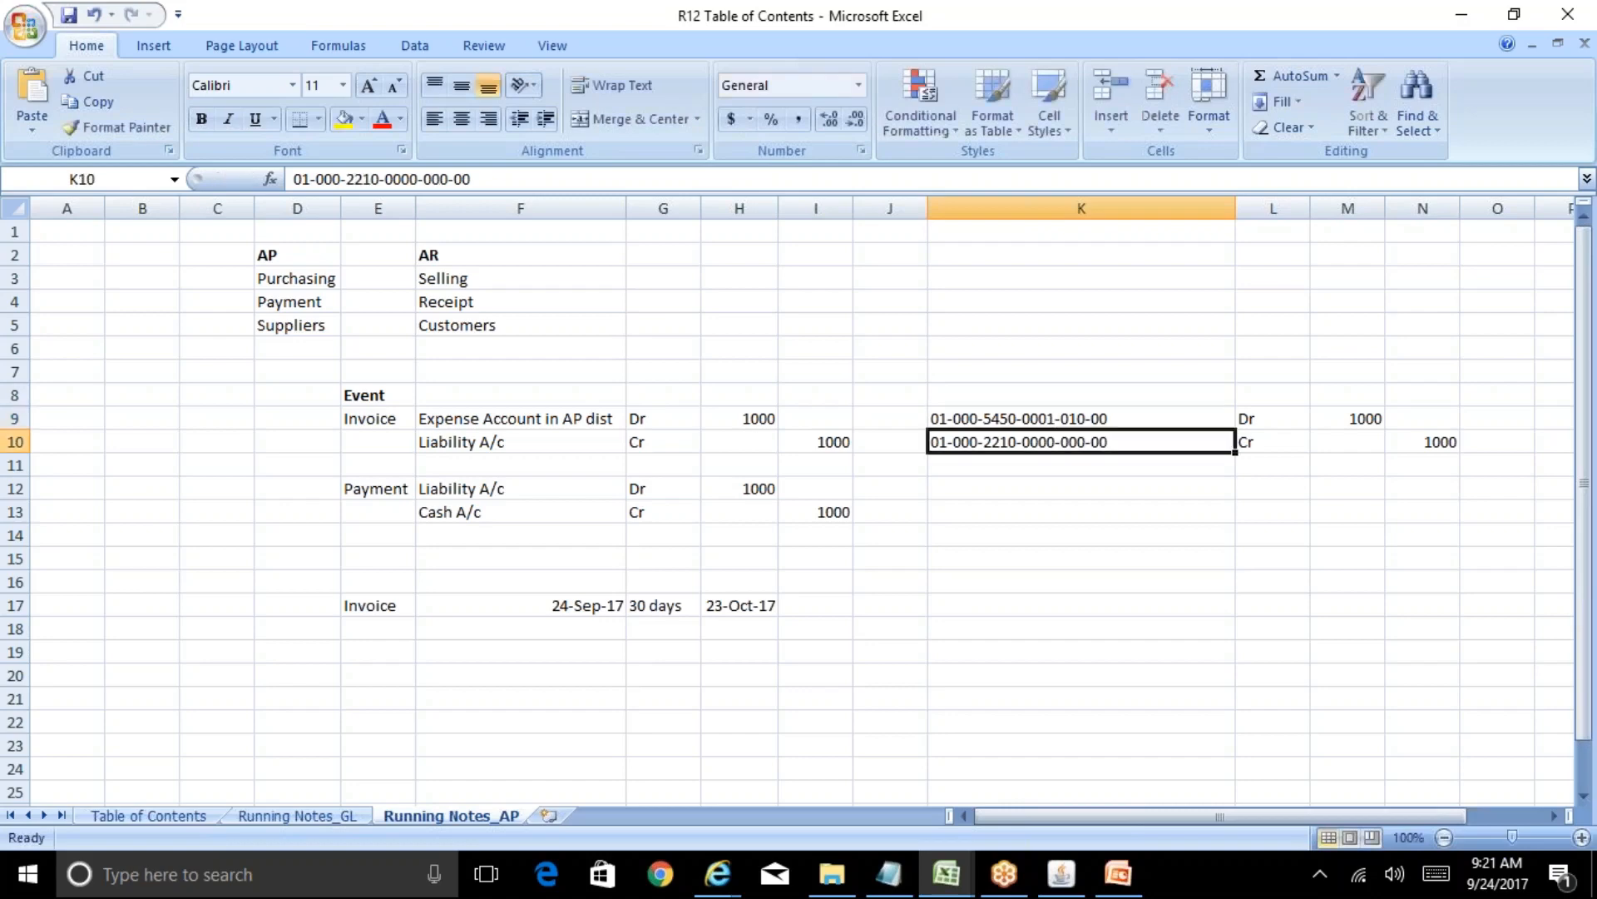
Step: Check the Automatic Offset Method choices in Oracle's Payables Options and return to the R12 Table of Contents workbook
key(Up)
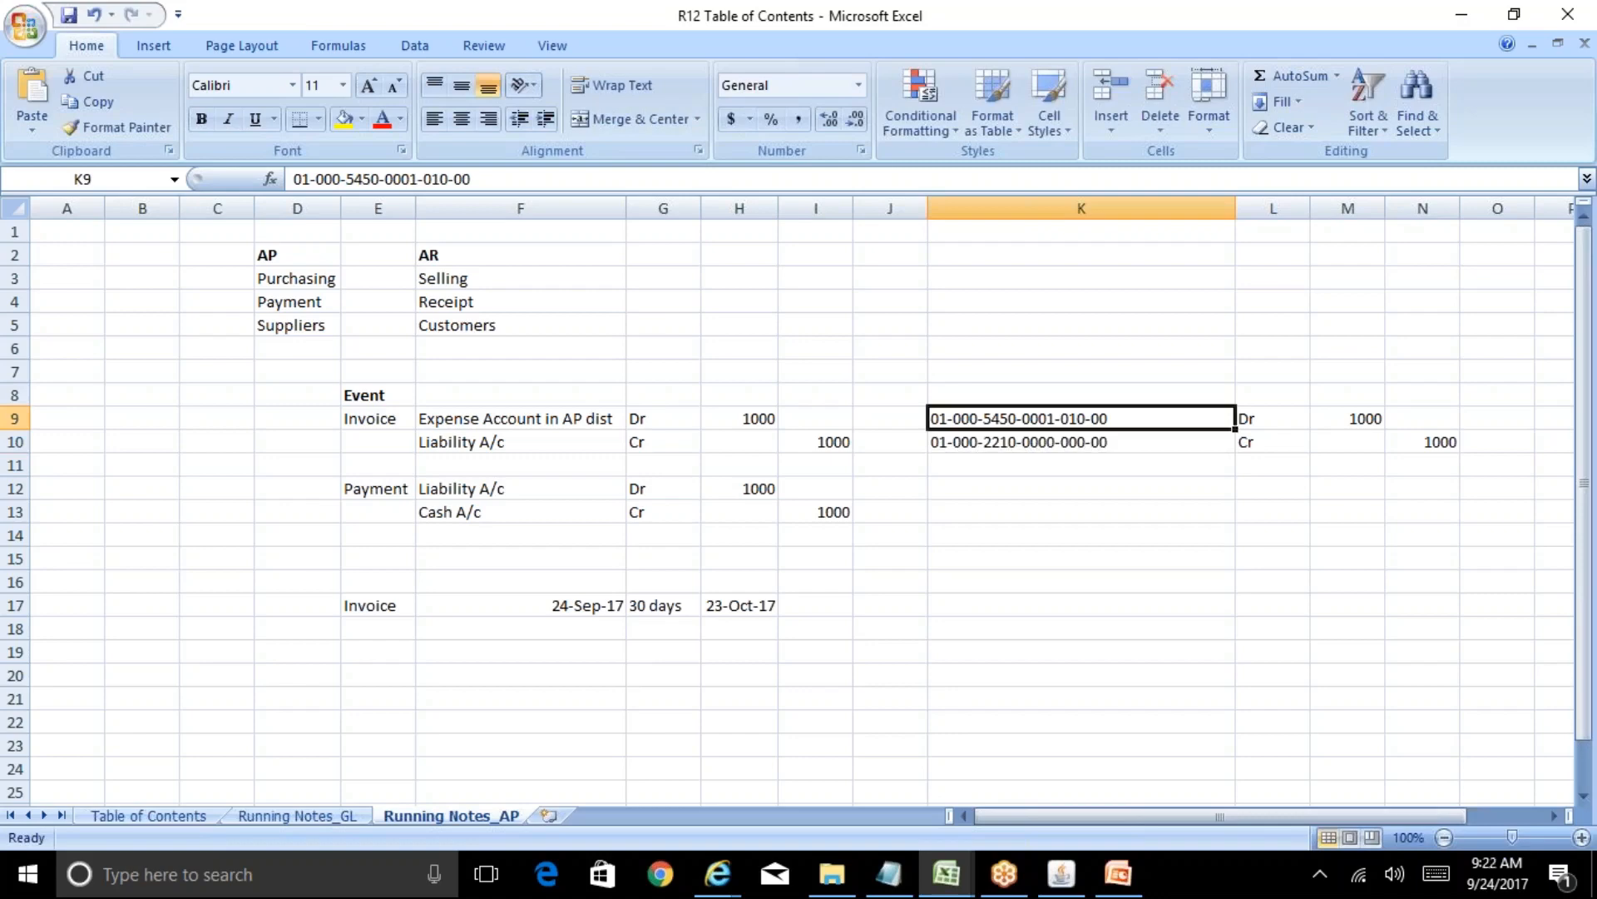
key(Down)
key(Down)
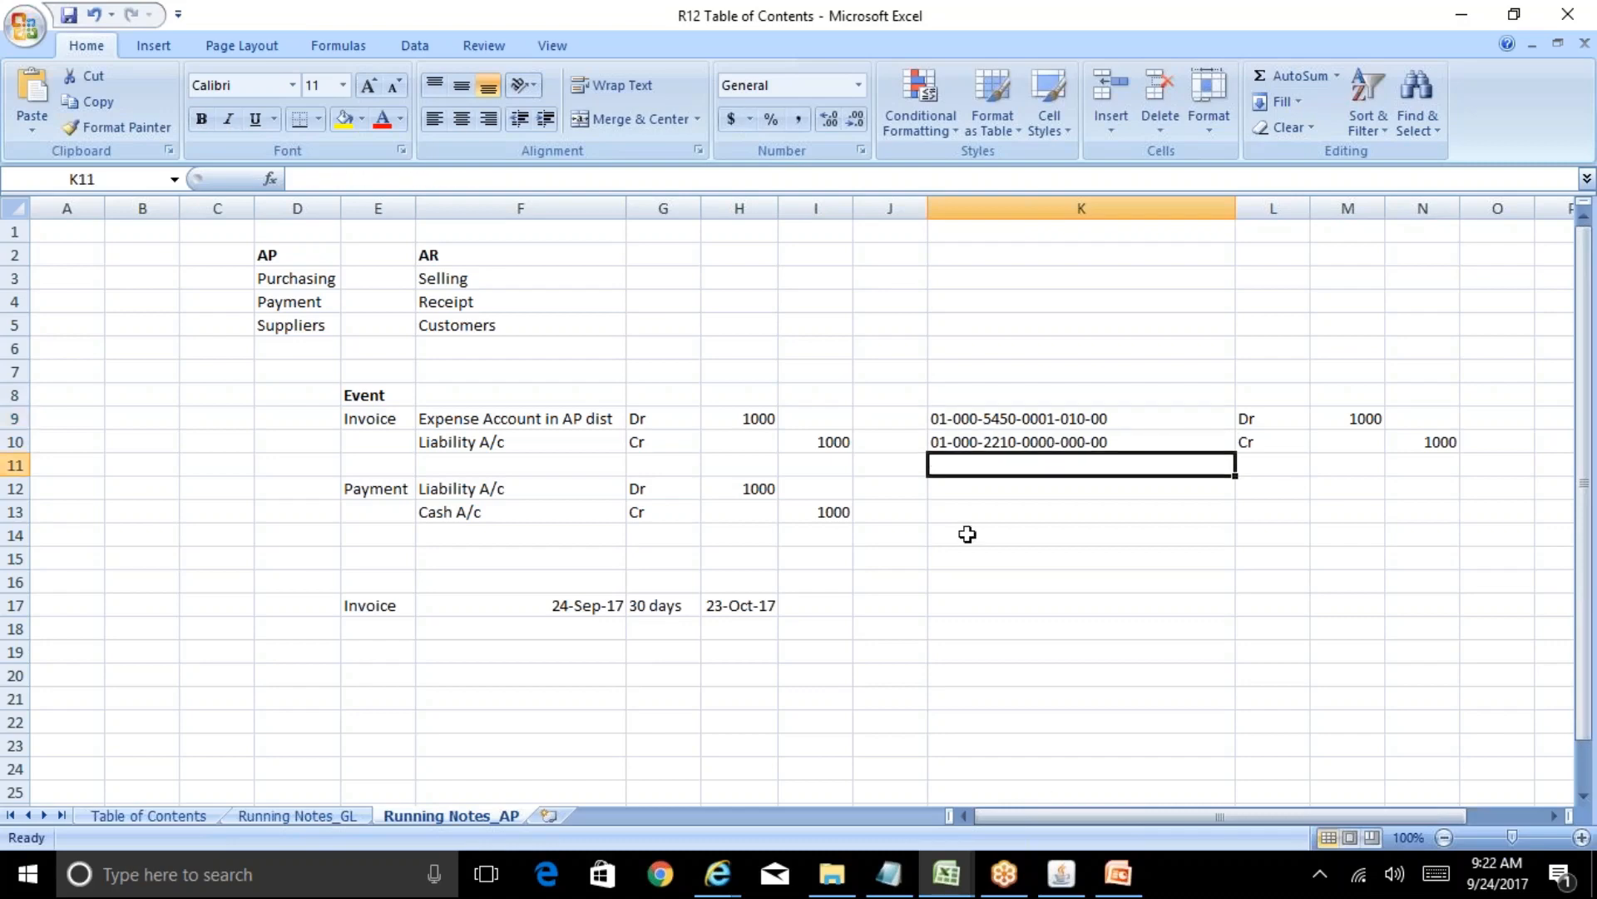
click(1069, 881)
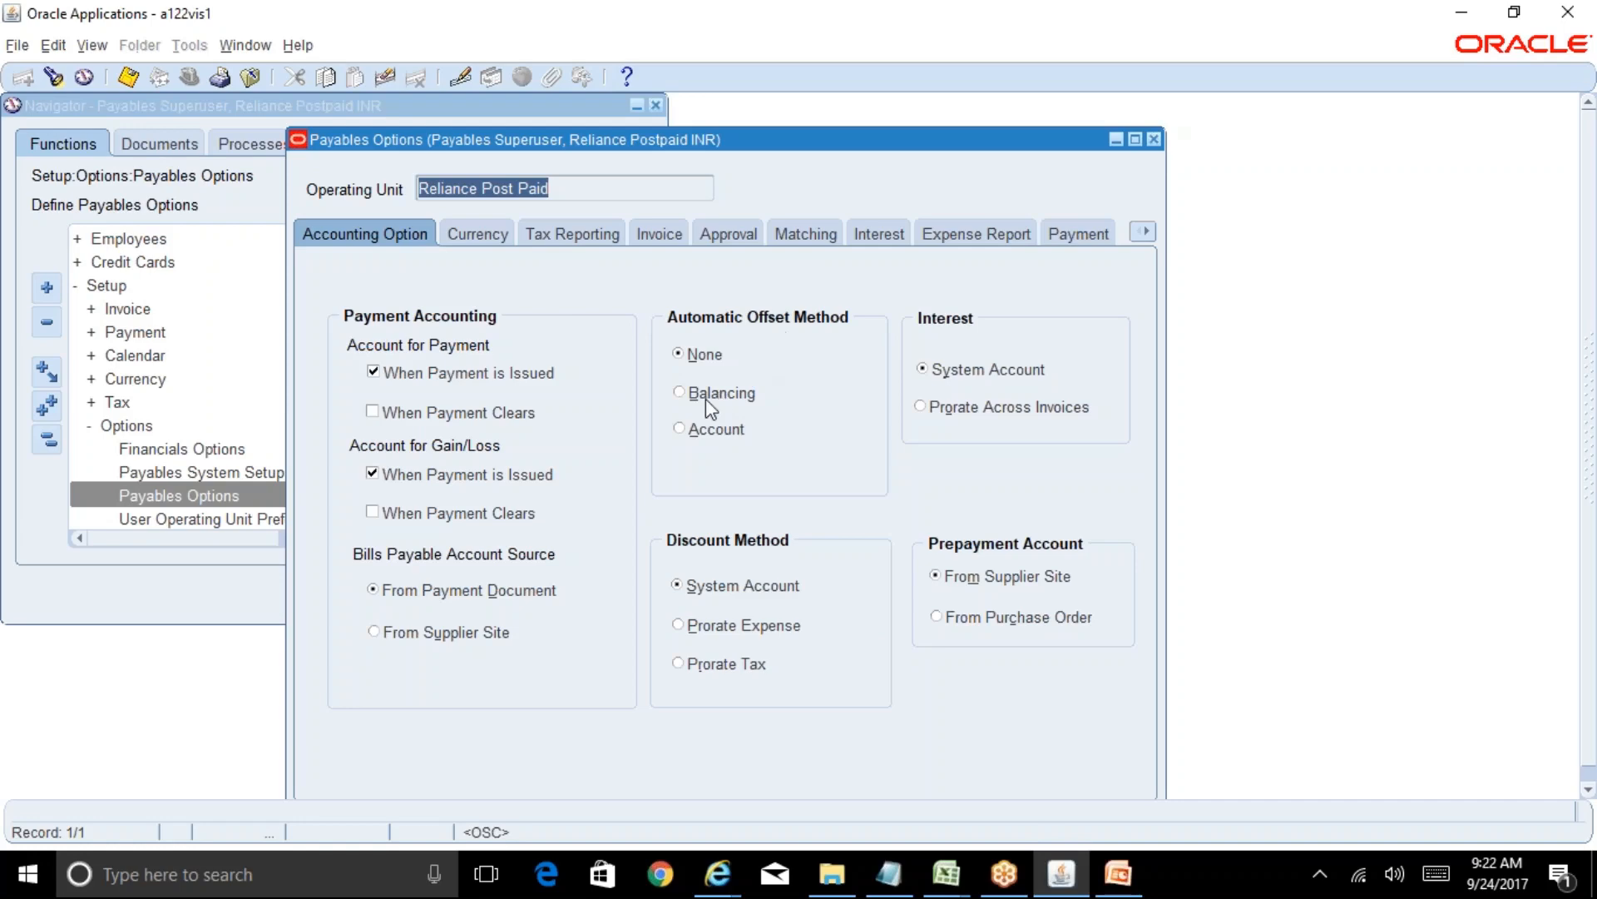
click(946, 874)
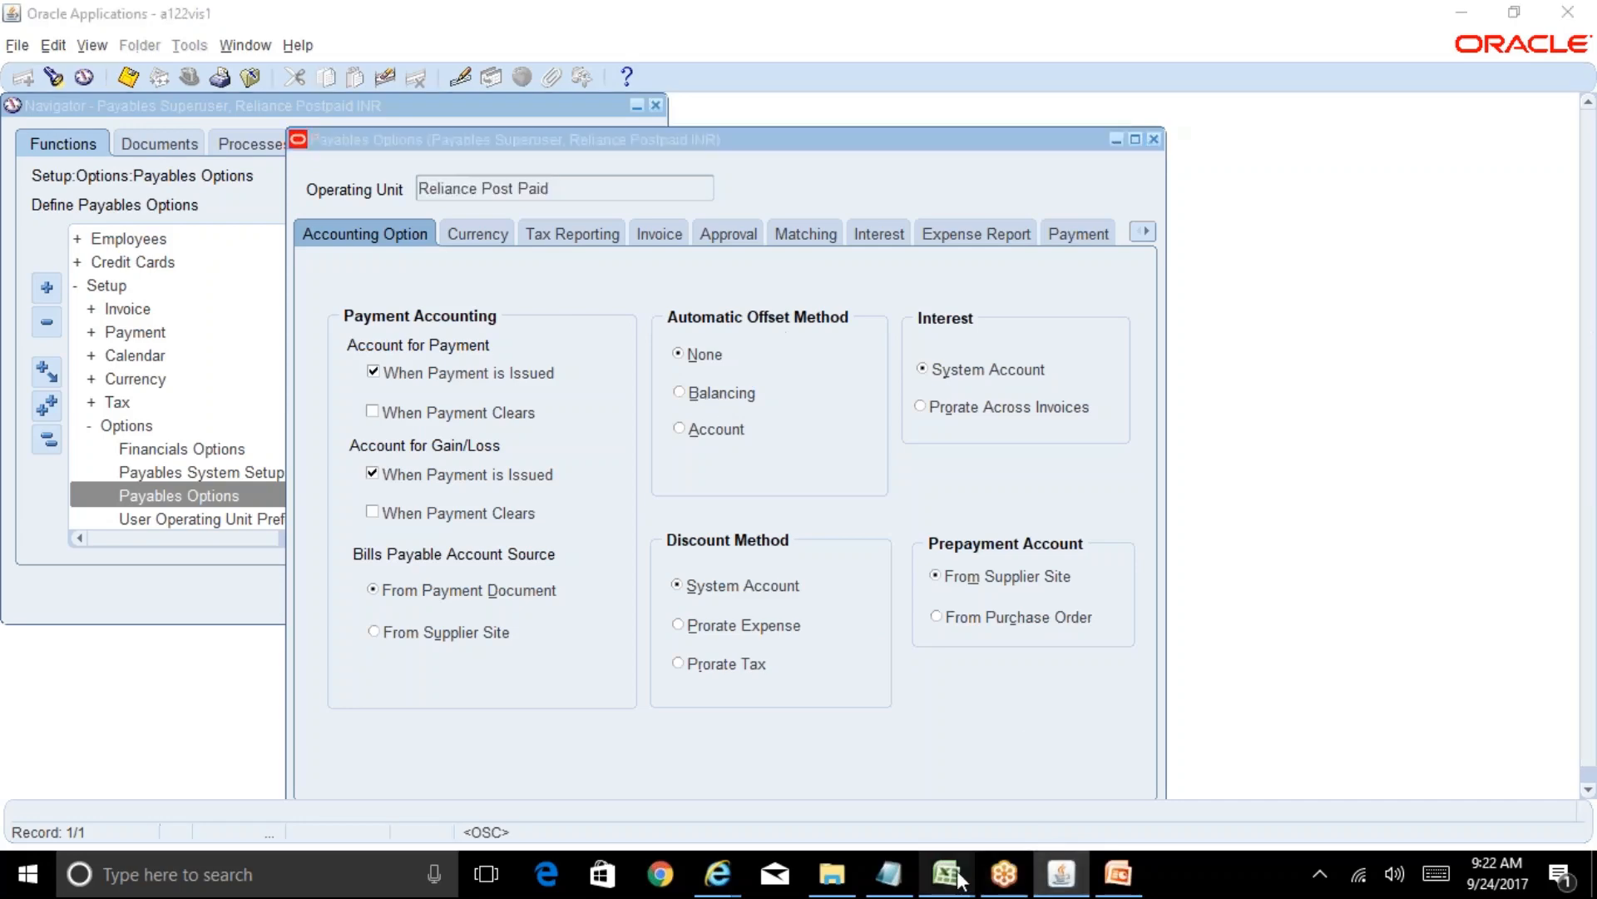
click(1052, 782)
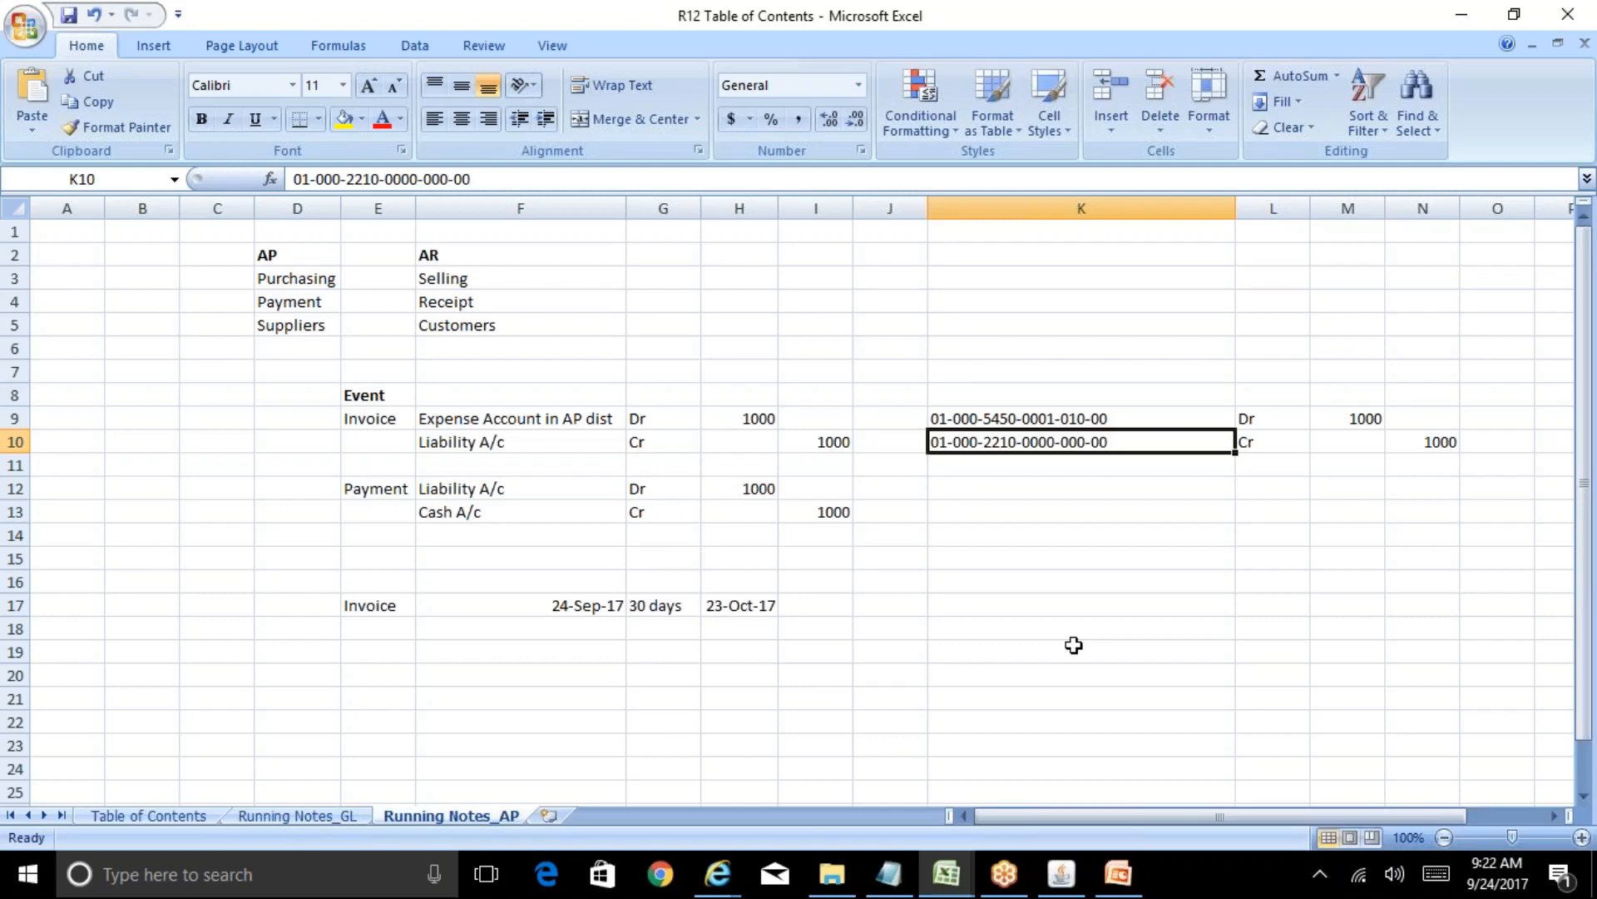
Step: Copy the invoice's coded debit and credit lines in K9:N10 to the payment rows starting at K12
key(Down)
key(Up)
key(Up)
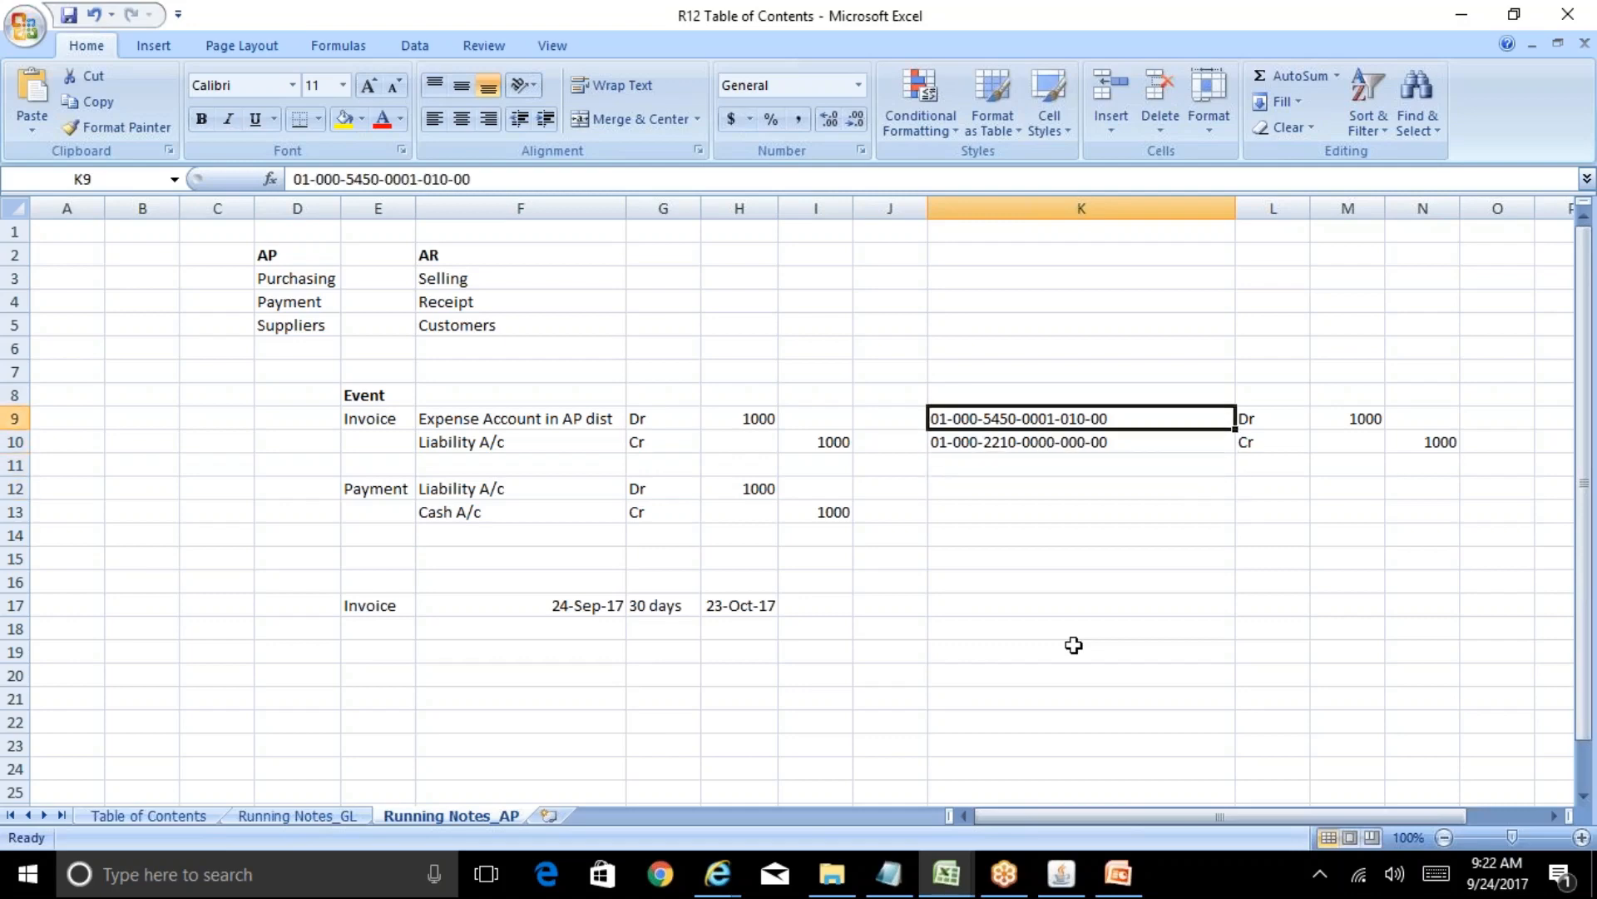
key(shift+Down)
key(shift+Right)
key(shift+Right)
key(shift+Right)
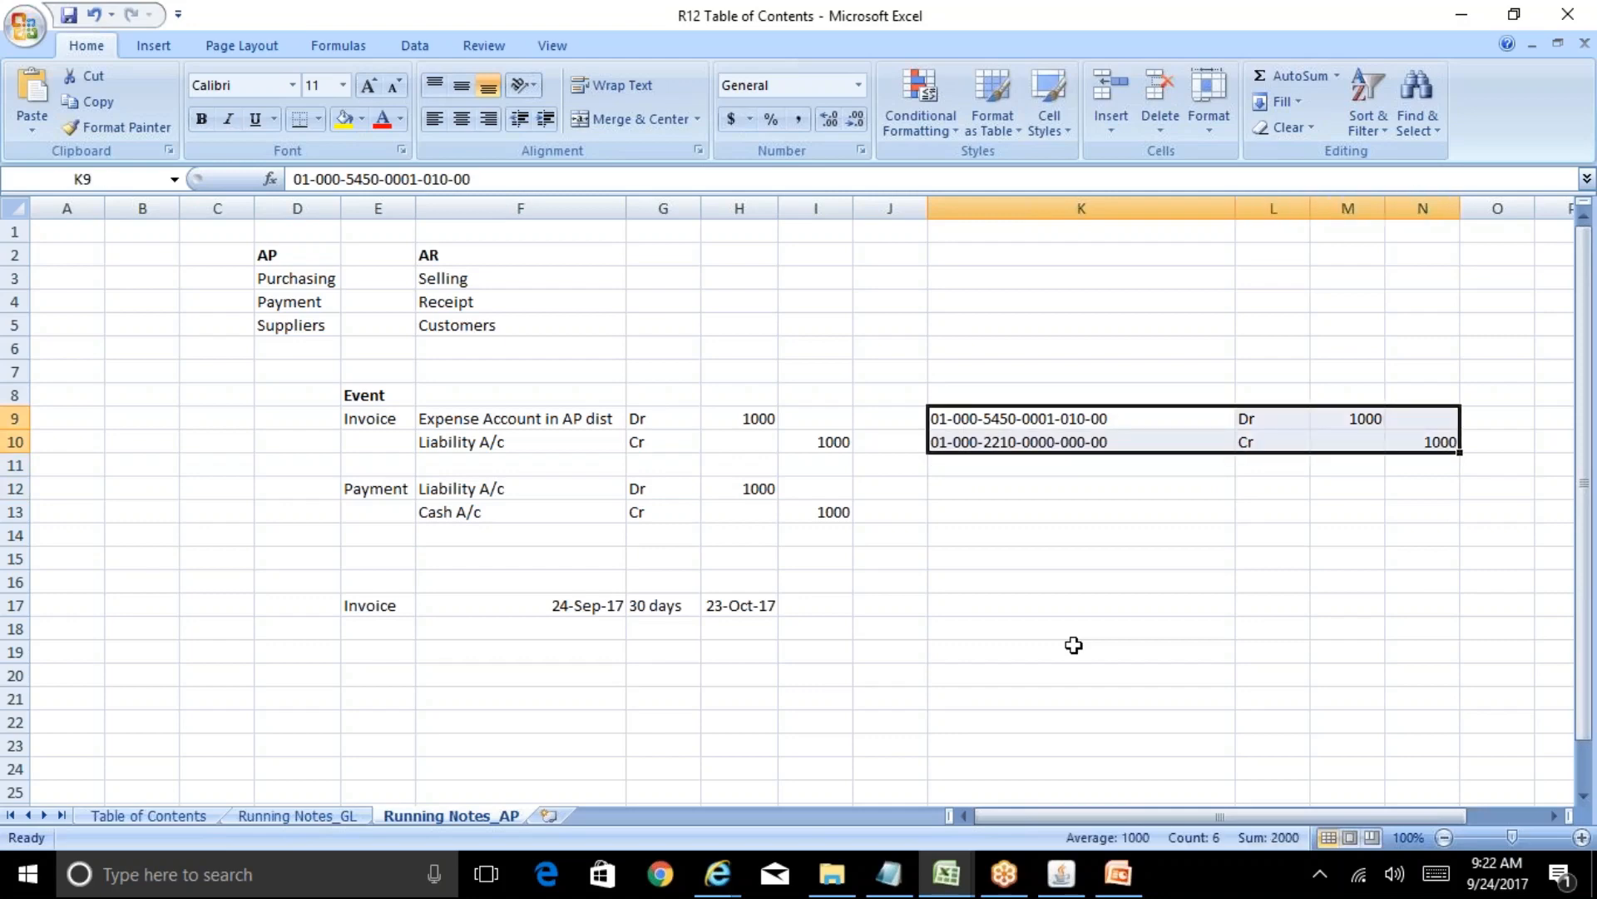
key(ctrl+c)
key(Down)
key(Down)
key(Down)
key(ctrl+v)
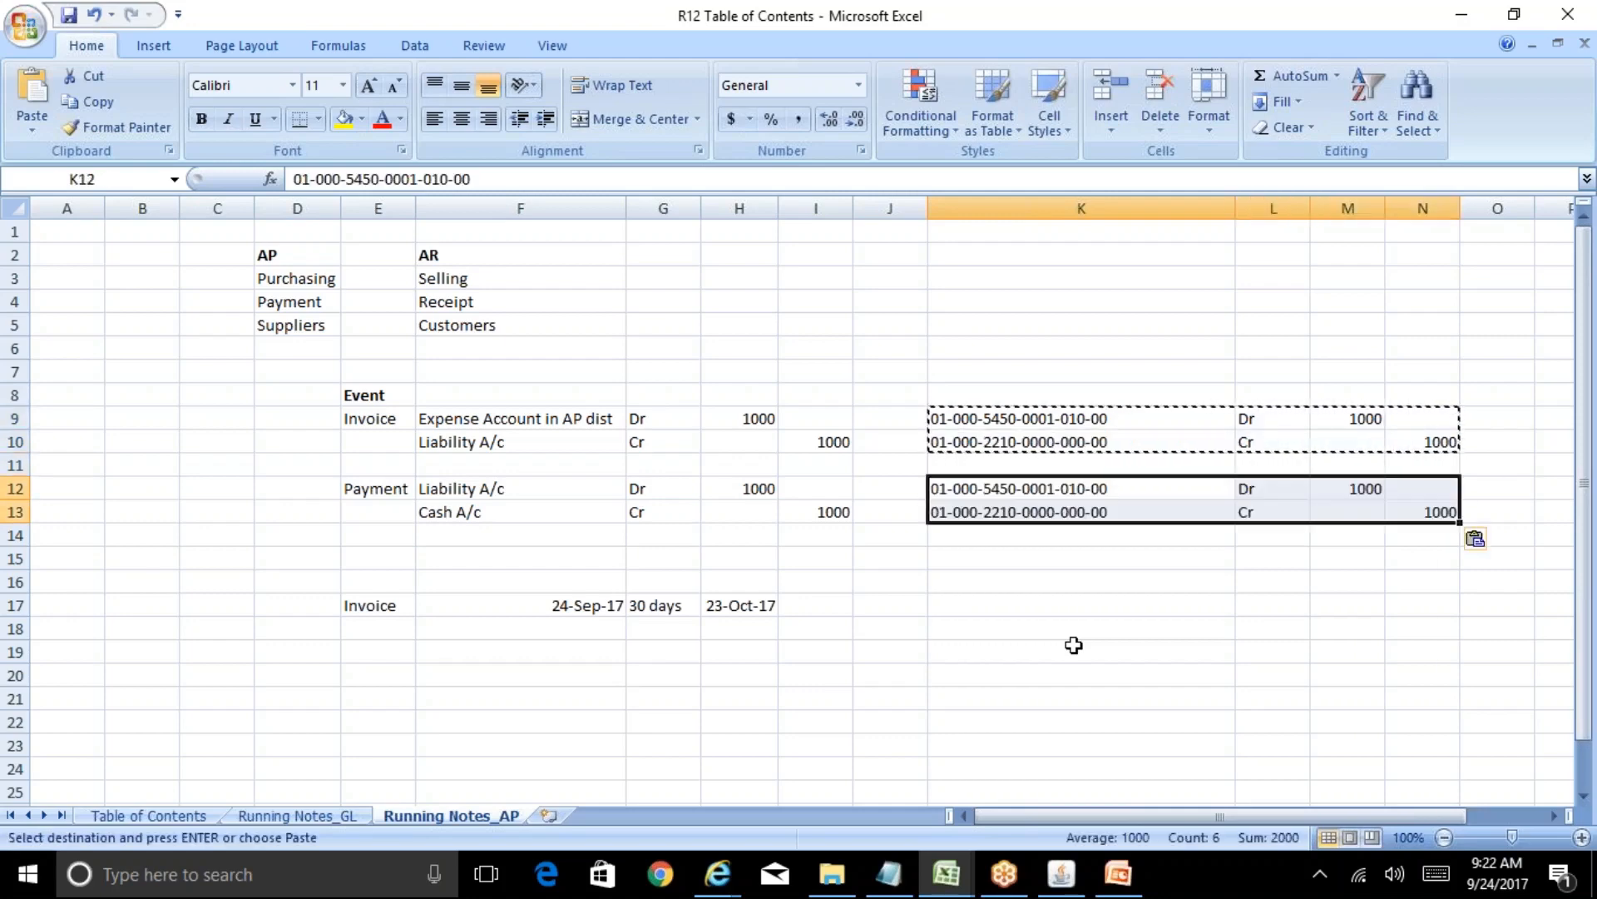
Step: Recheck the Automatic Offset Method options in Oracle's Payables Options, and return to the R12 Table of Contents workbook
key(Escape)
key(Down)
key(Up)
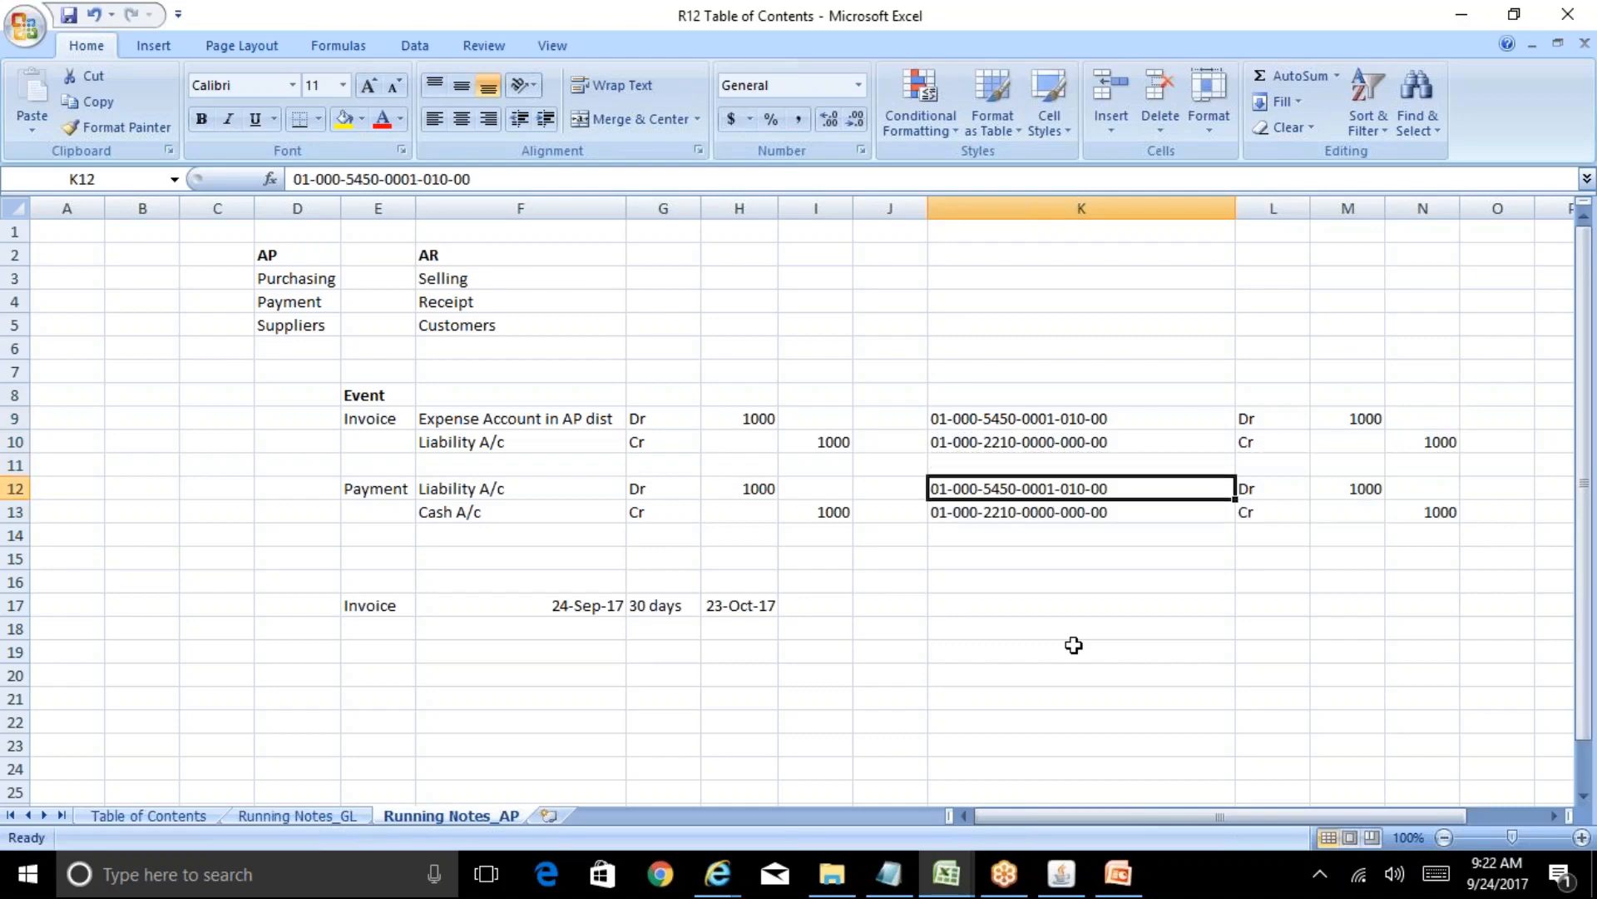
key(Down)
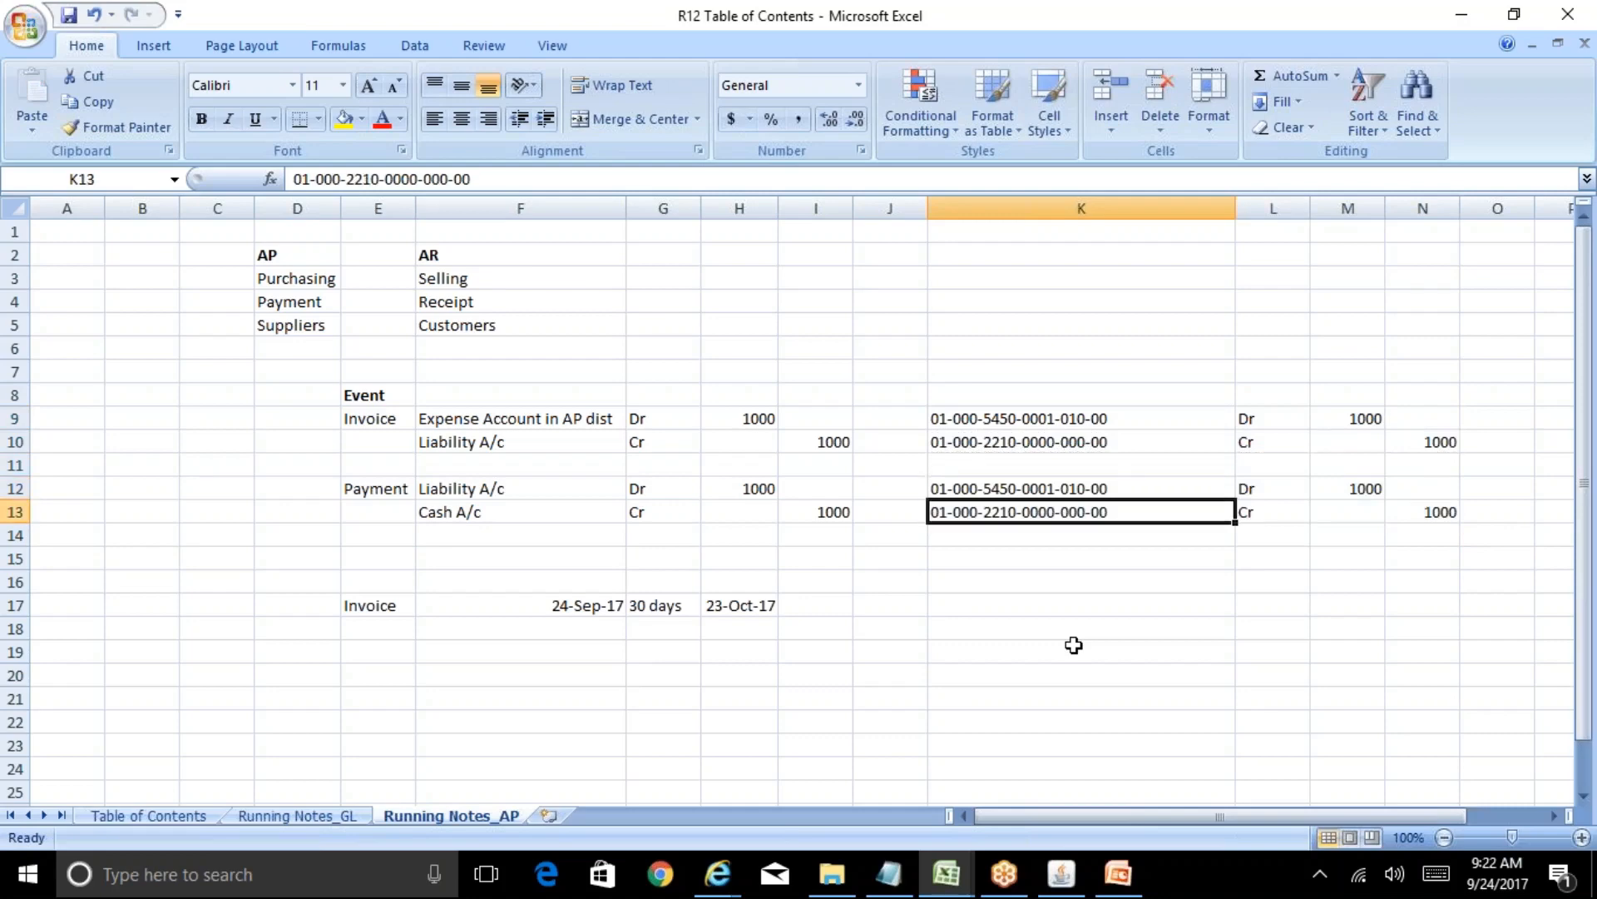
key(Down)
key(Down)
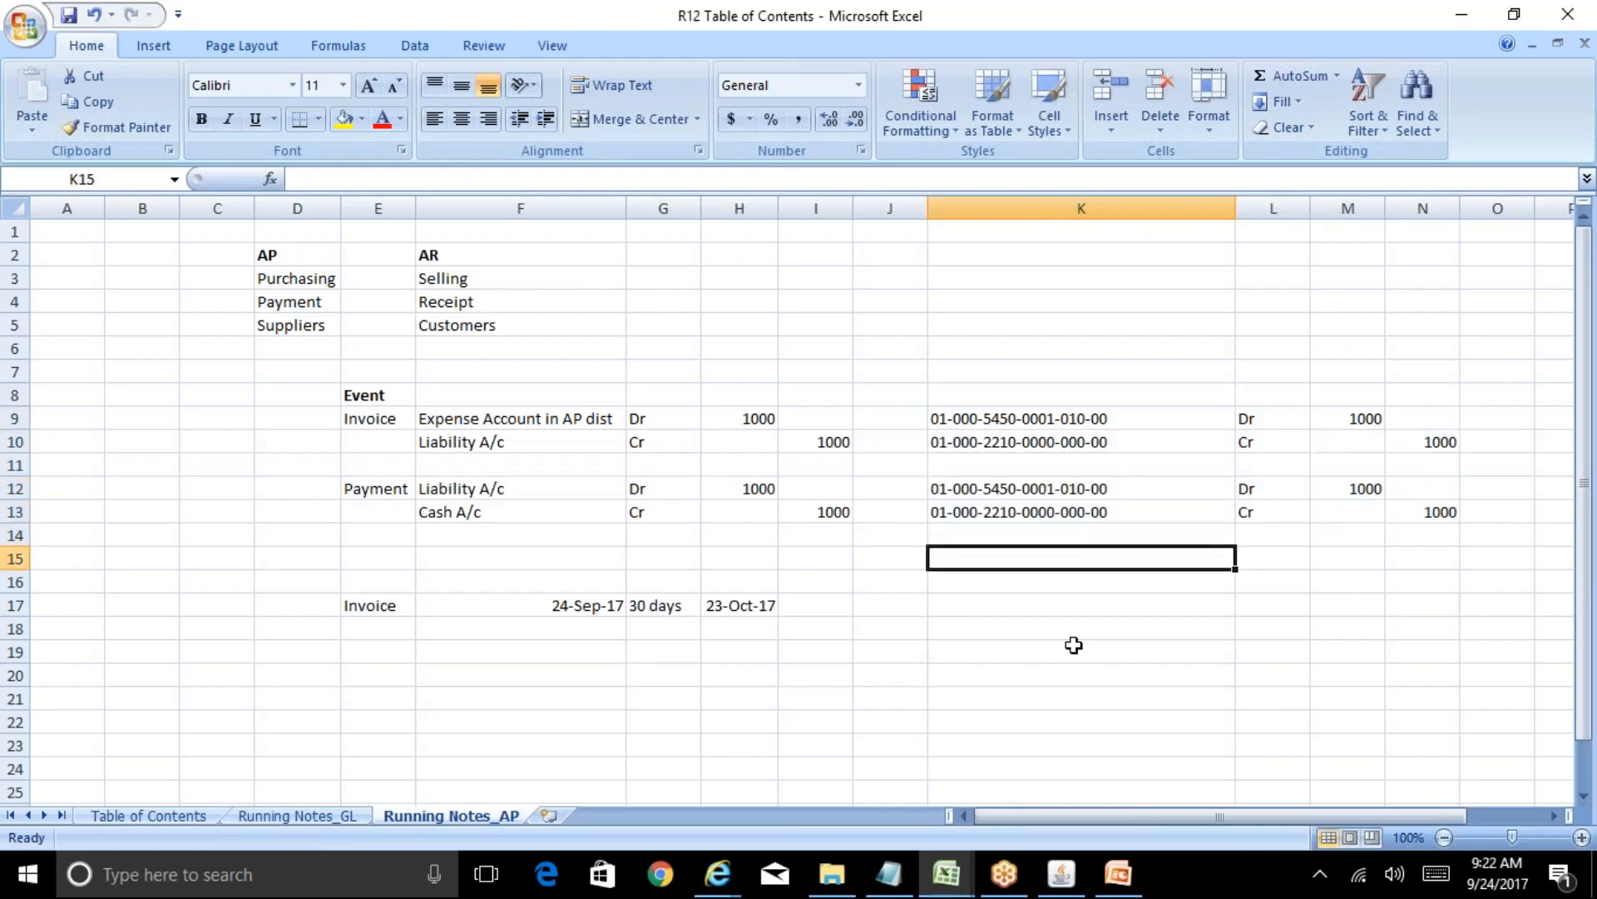
click(1062, 874)
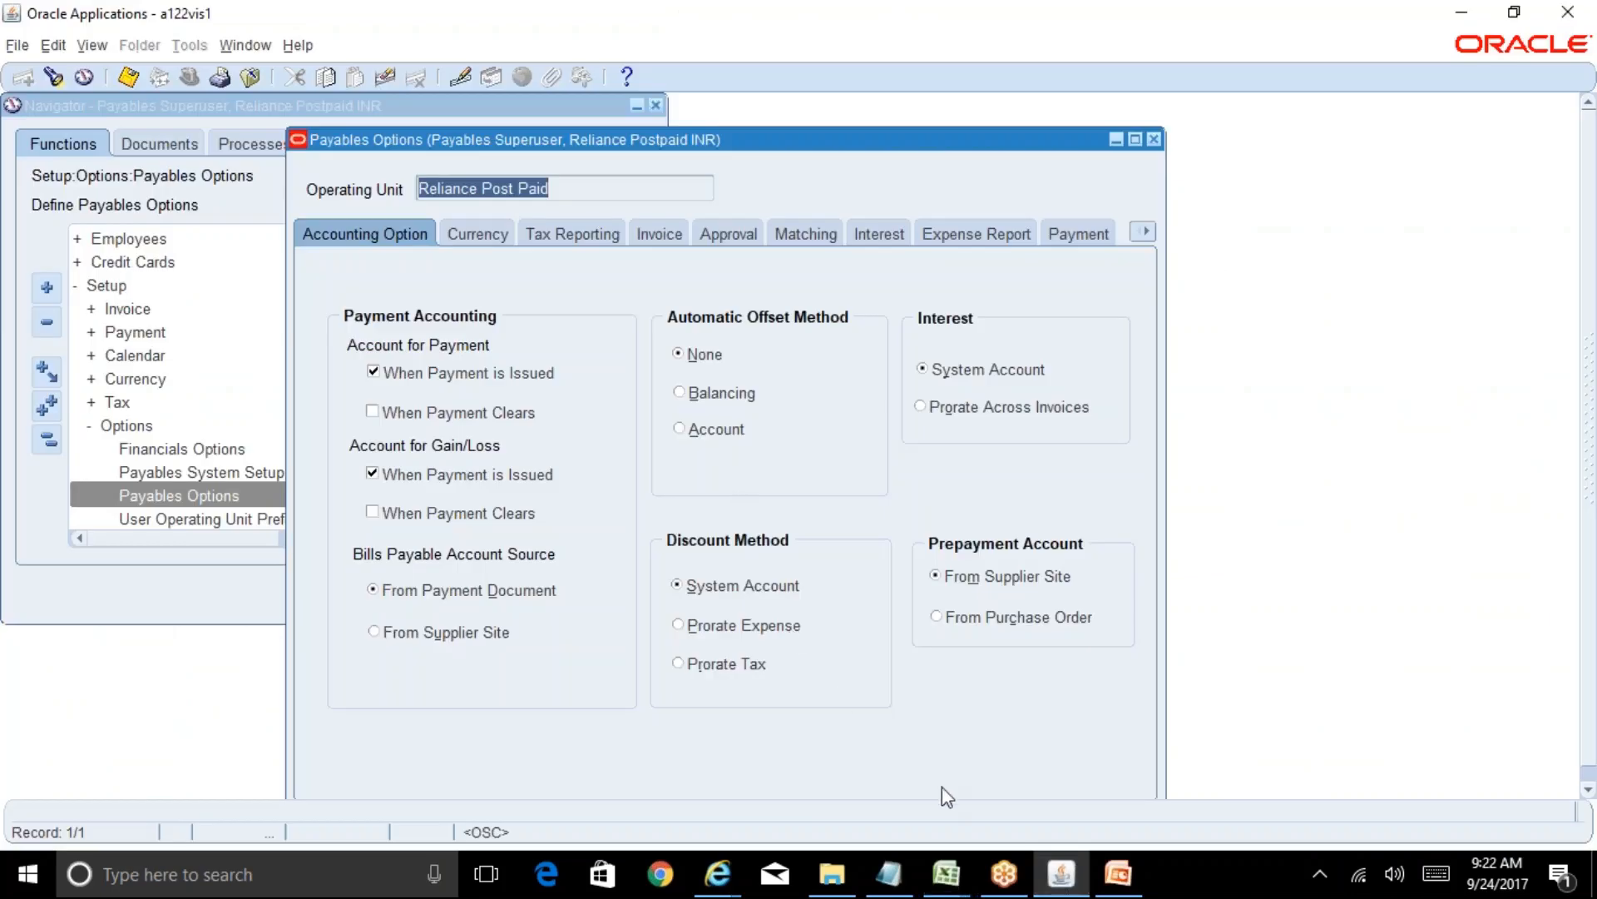
mouse_move(952, 865)
click(1032, 811)
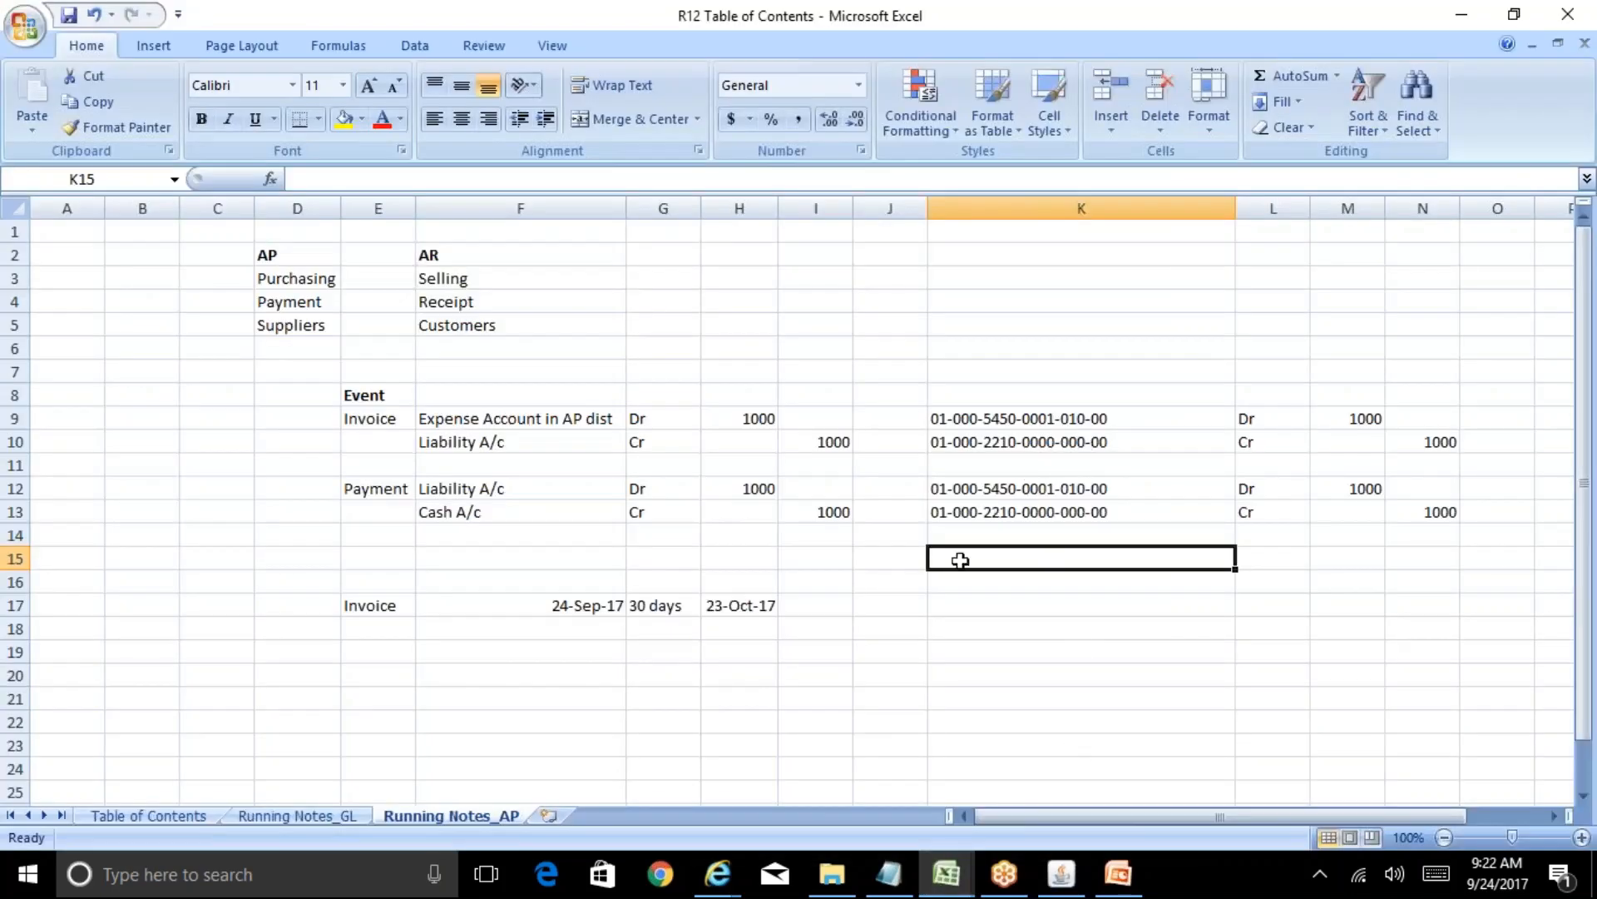
Step: Copy the coded debit and credit lines in K12:N13 to the rows starting at K15
click(1023, 492)
key(shift+Down)
key(shift+Right)
key(shift+Right)
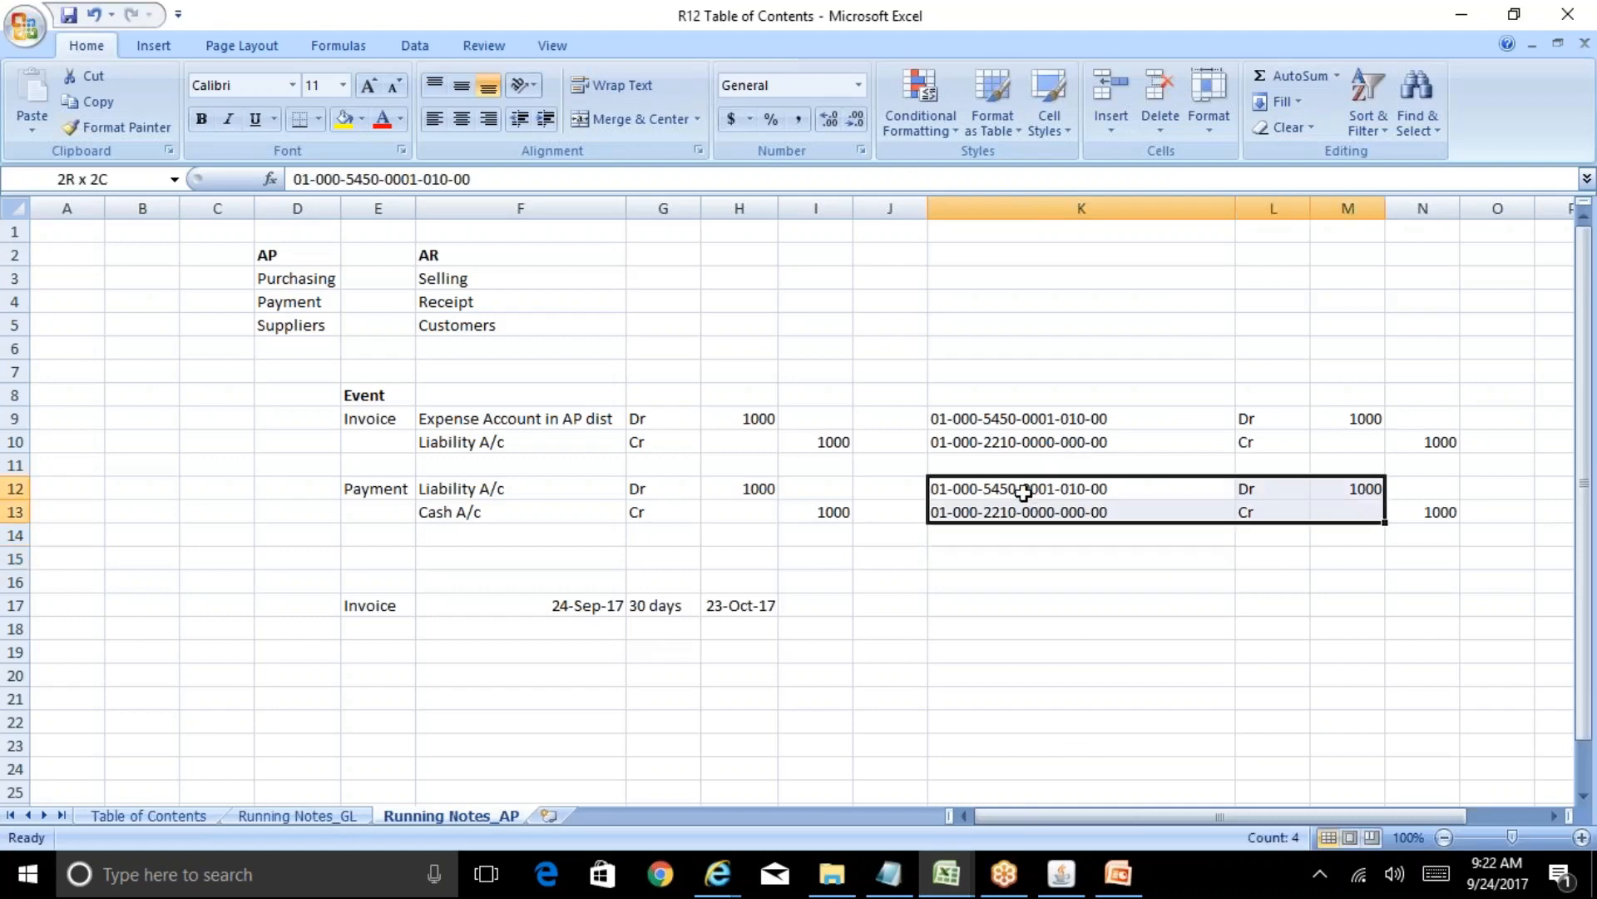
key(shift+Right)
key(ctrl+c)
key(Down)
key(Down)
key(Down)
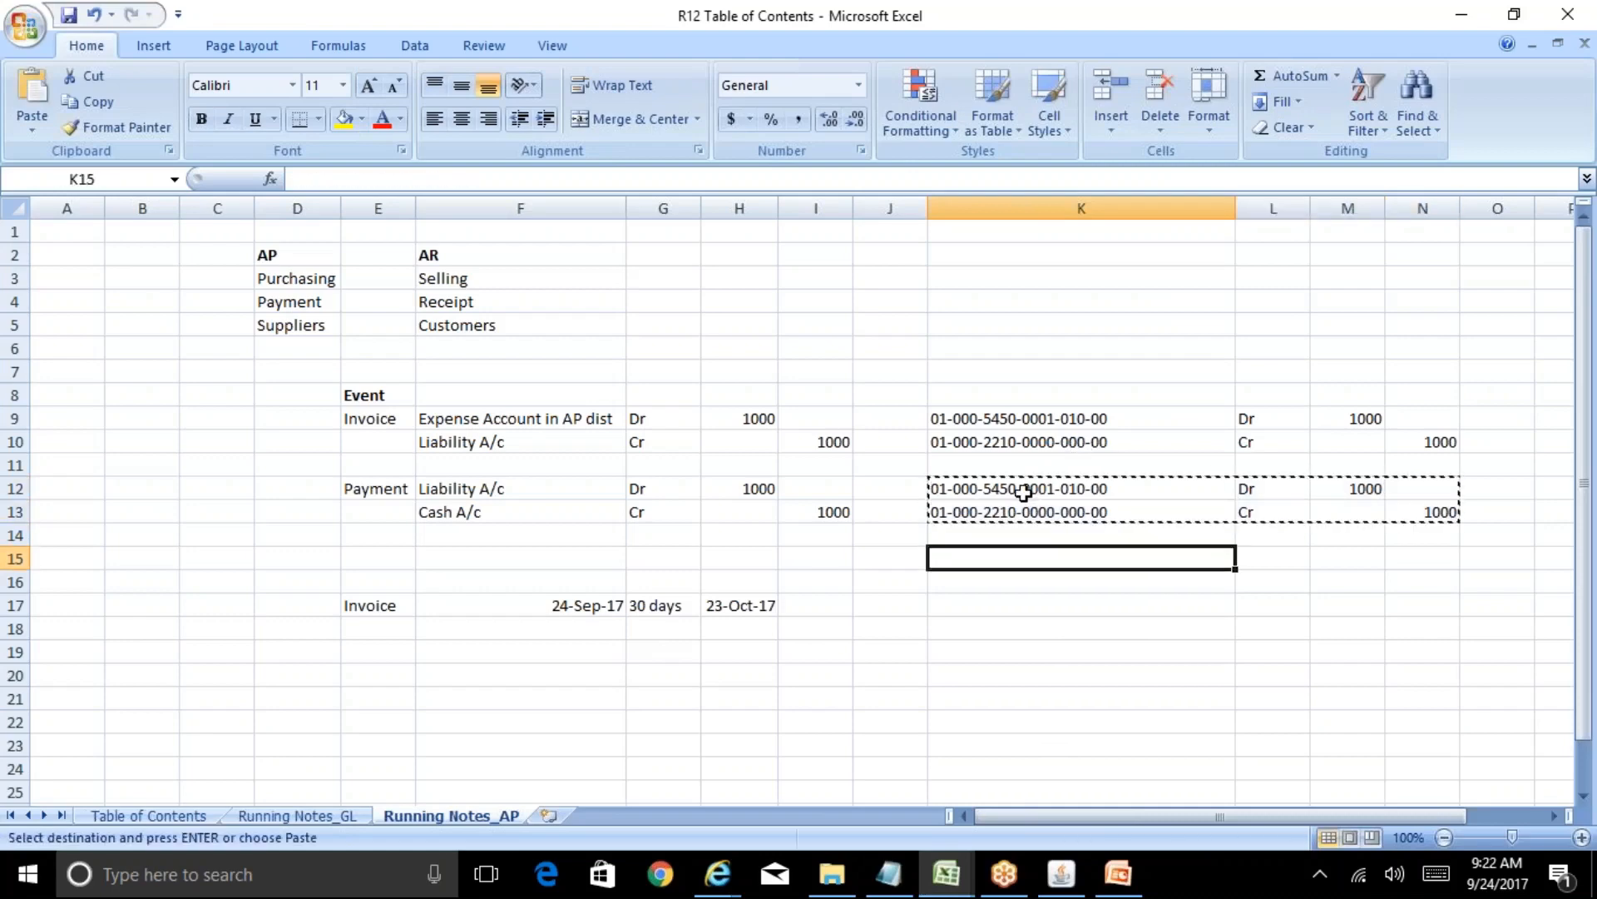
key(ctrl+v)
key(Escape)
Step: Change the fourth and fifth segments of the credit account code in K16 to 0001 and 010
key(Down)
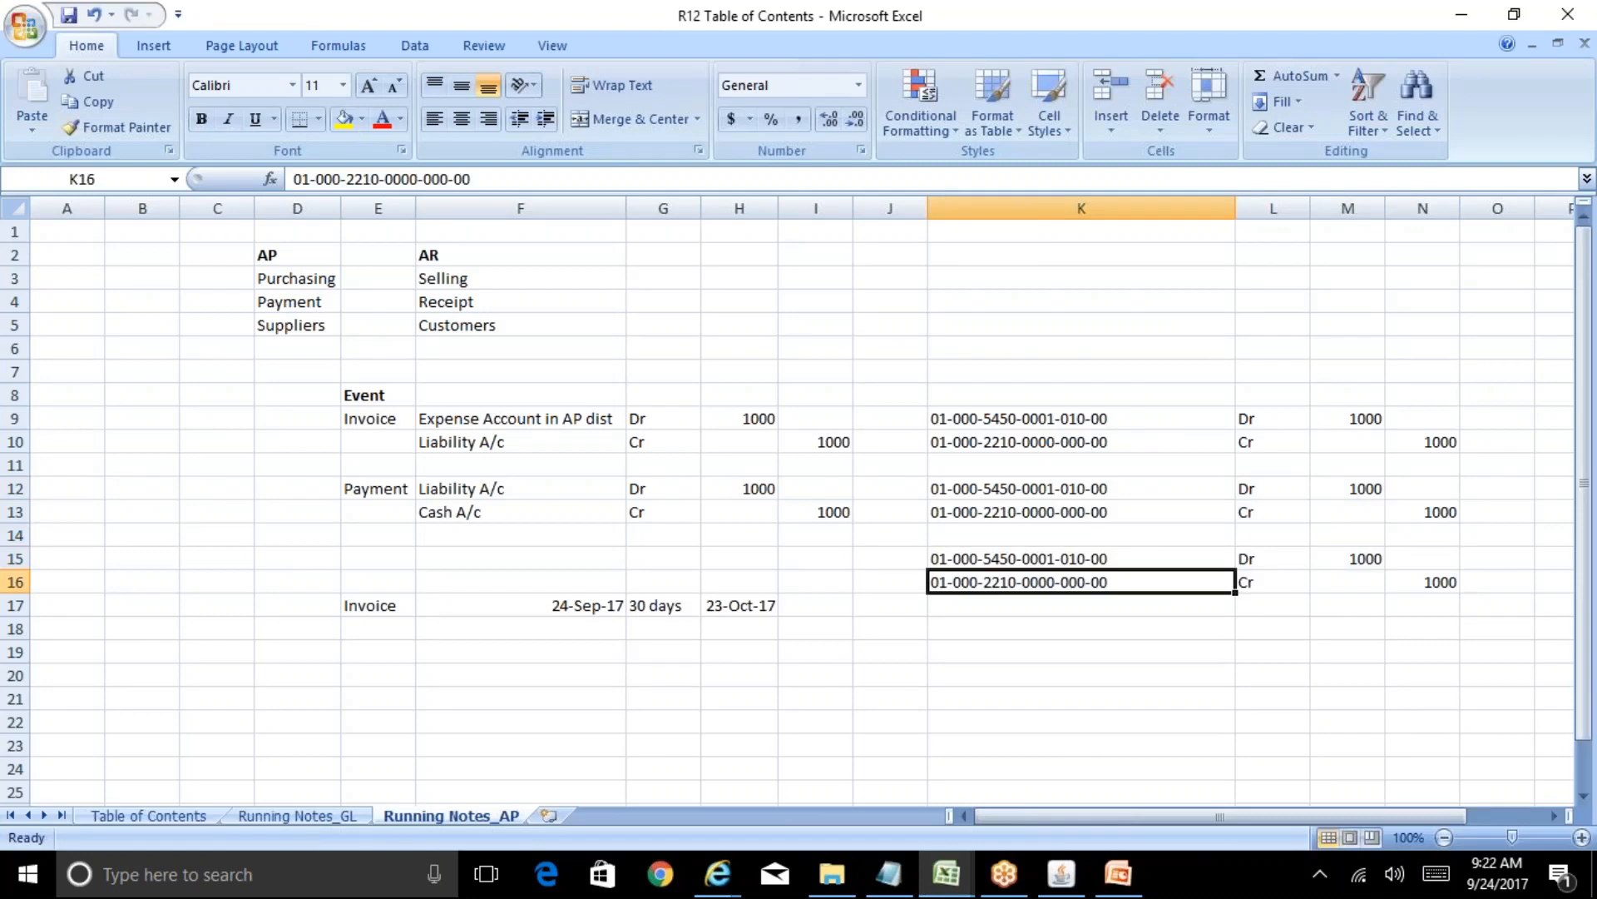
key(F2)
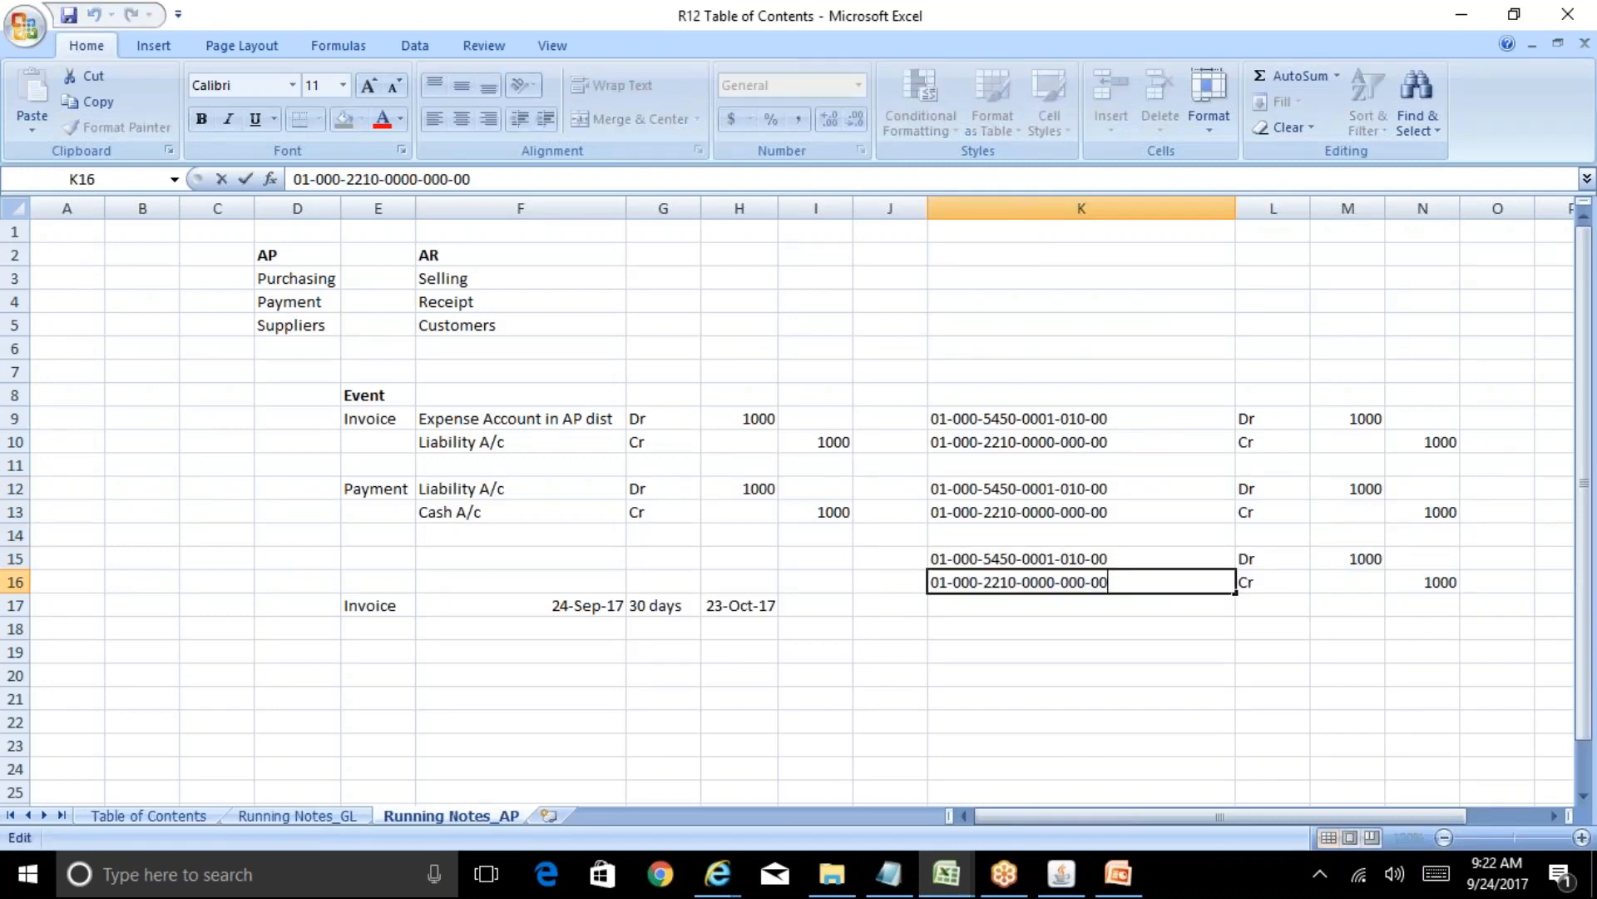
key(shift+Right)
text(1)
key(Right)
key(Right)
key(Right)
key(shift+Right)
text(1)
key(Return)
Step: Label the third coded entry pair Account in J15
key(Up)
key(Up)
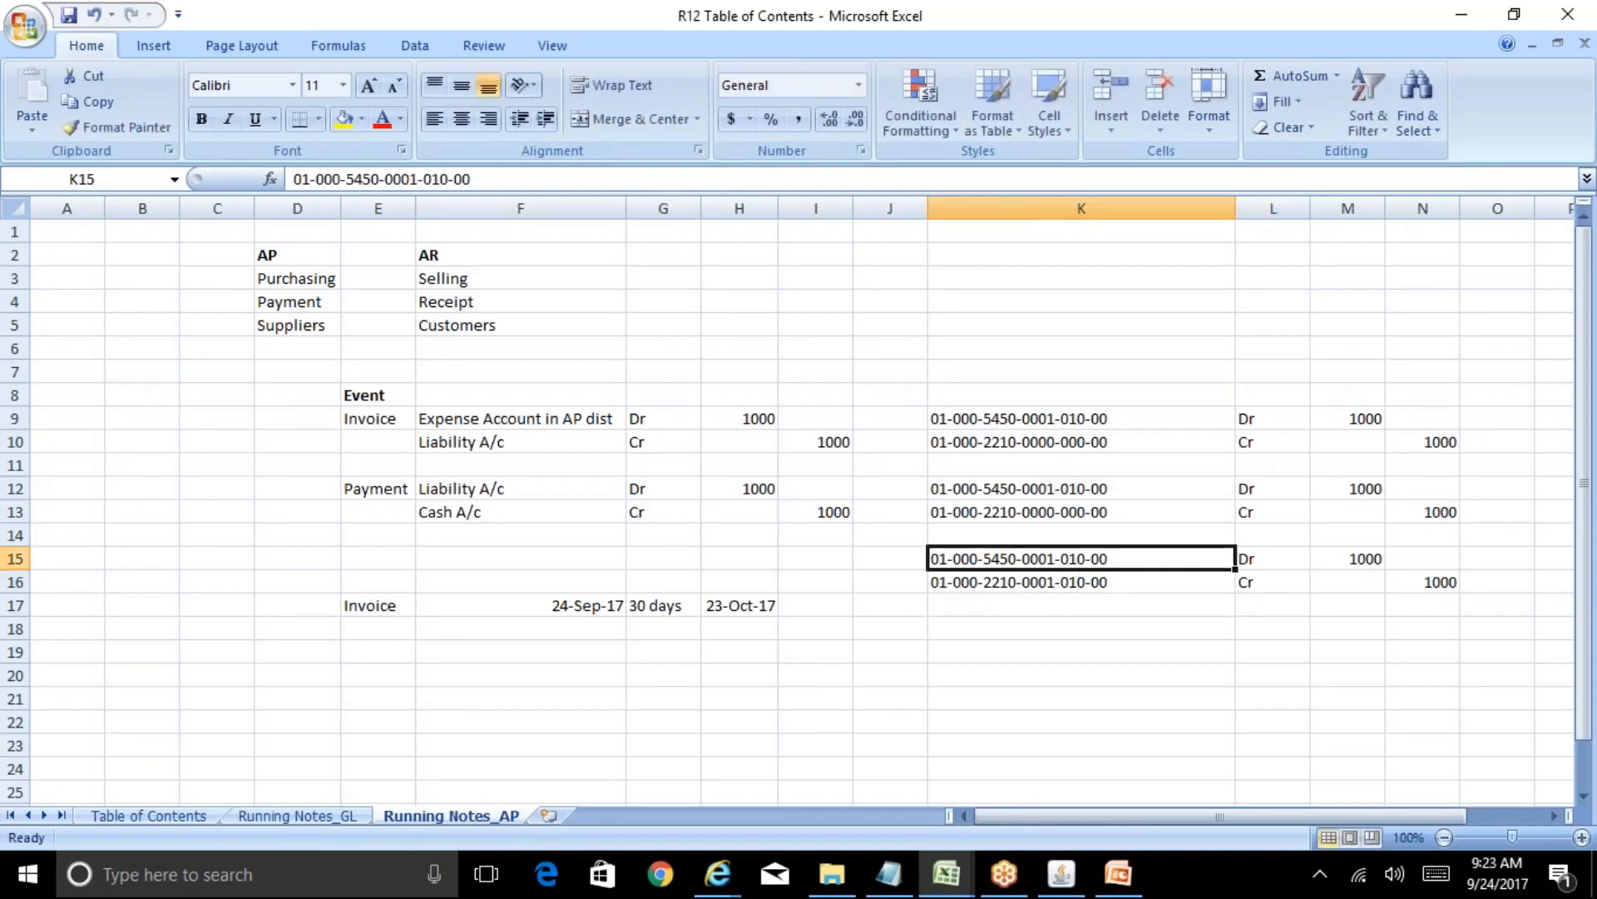
key(Left)
text(Account)
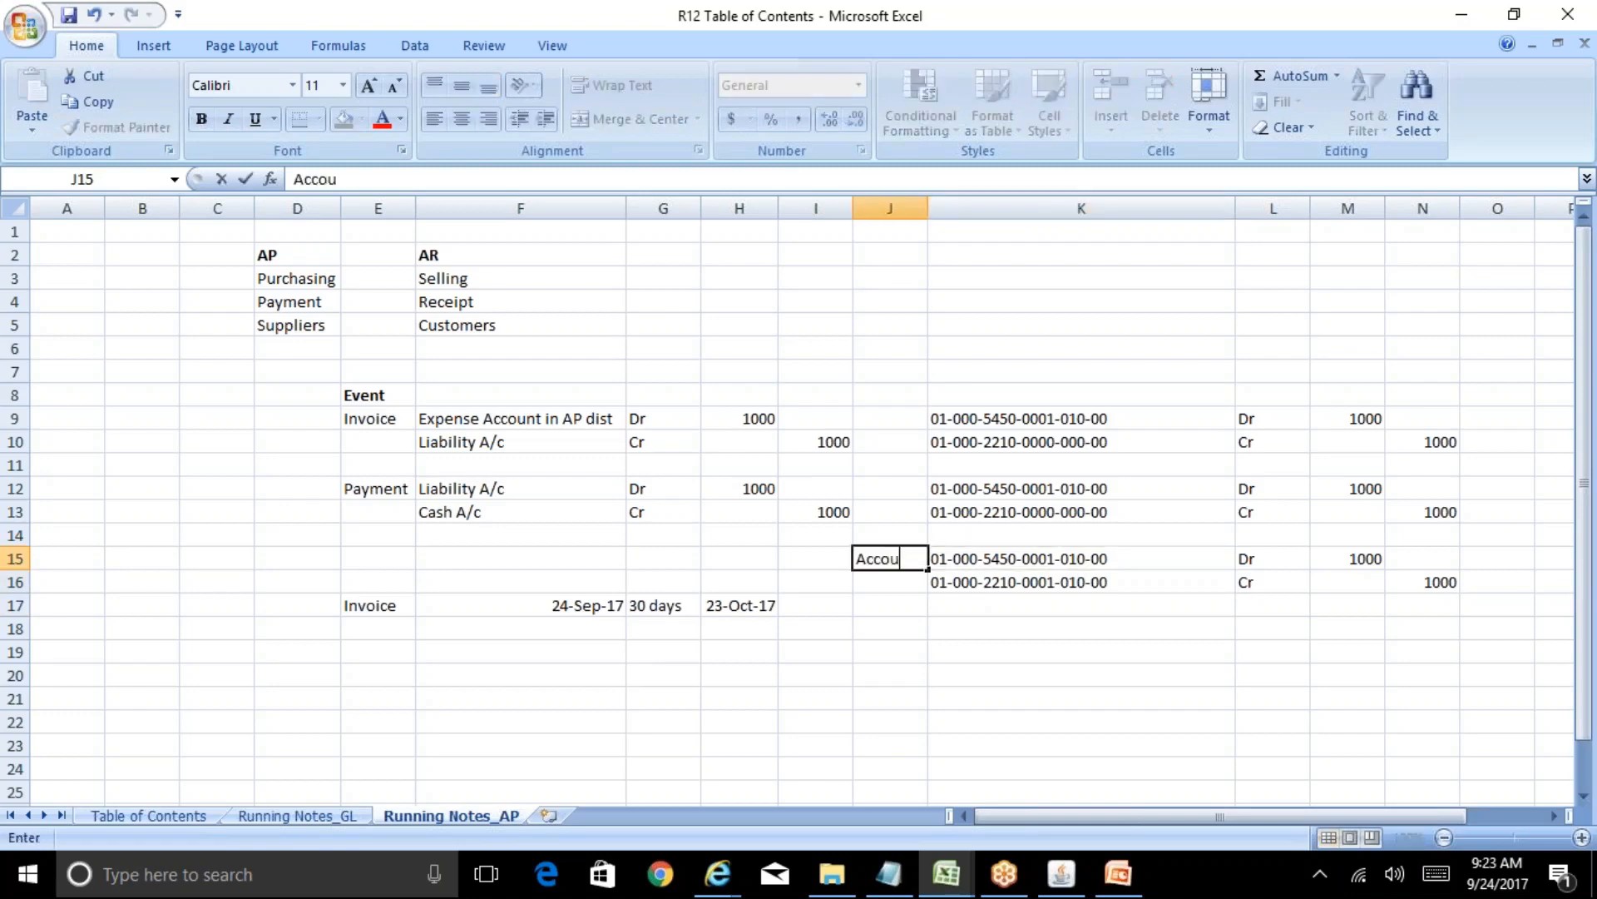
key(Return)
Step: Label the second coded entry pair Balancing in J12
key(Up)
key(Up)
key(Up)
key(Up)
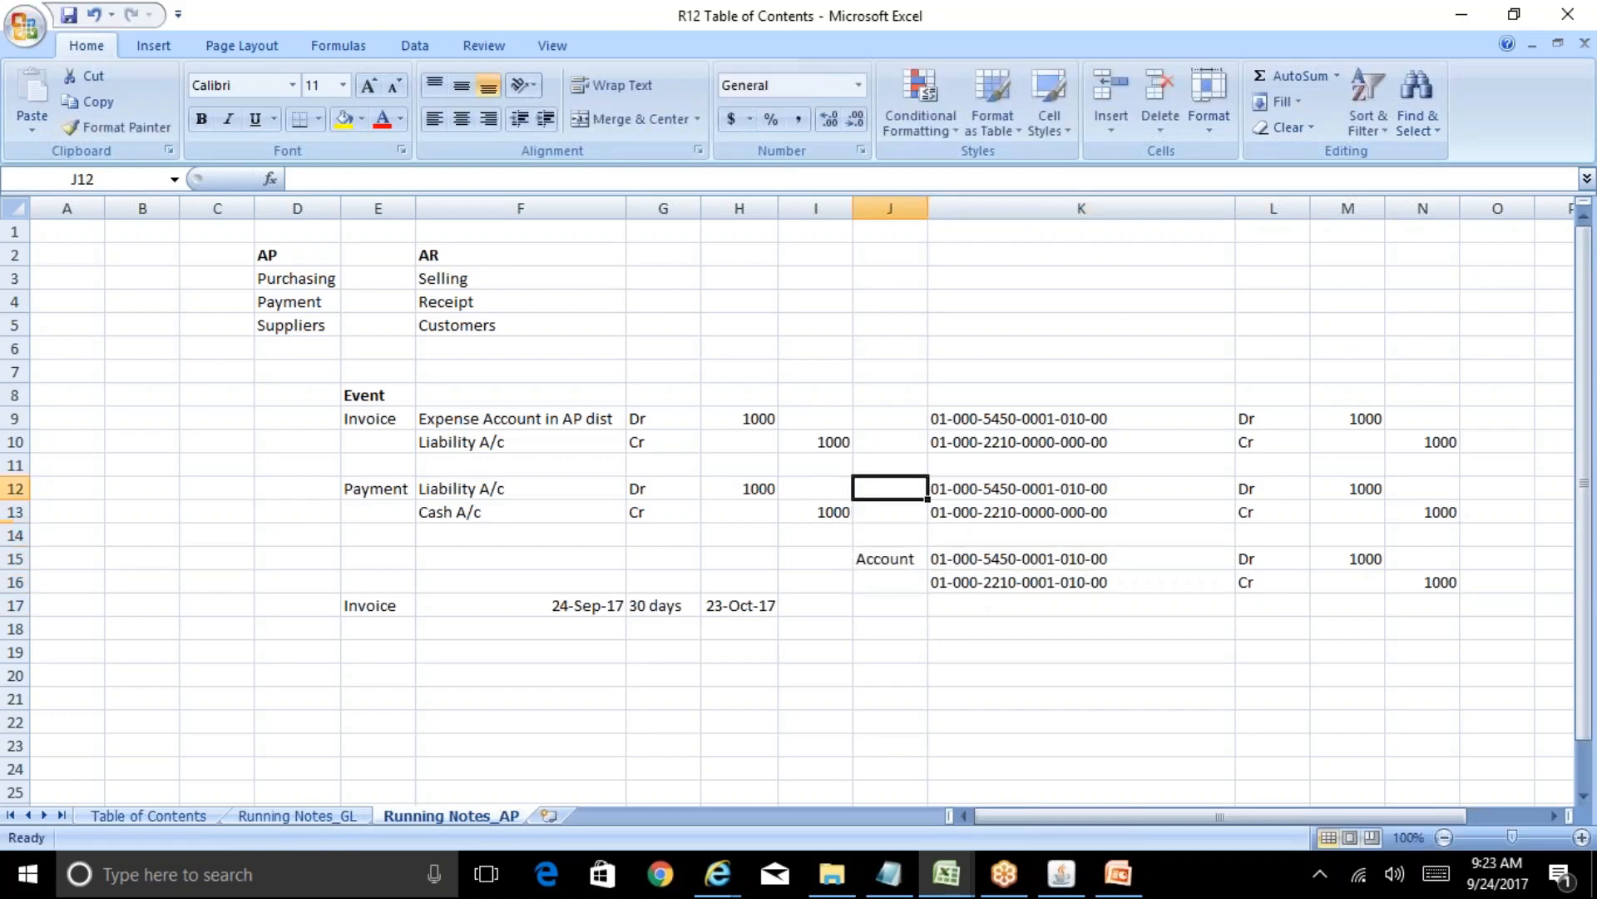
text(Balancing)
key(Return)
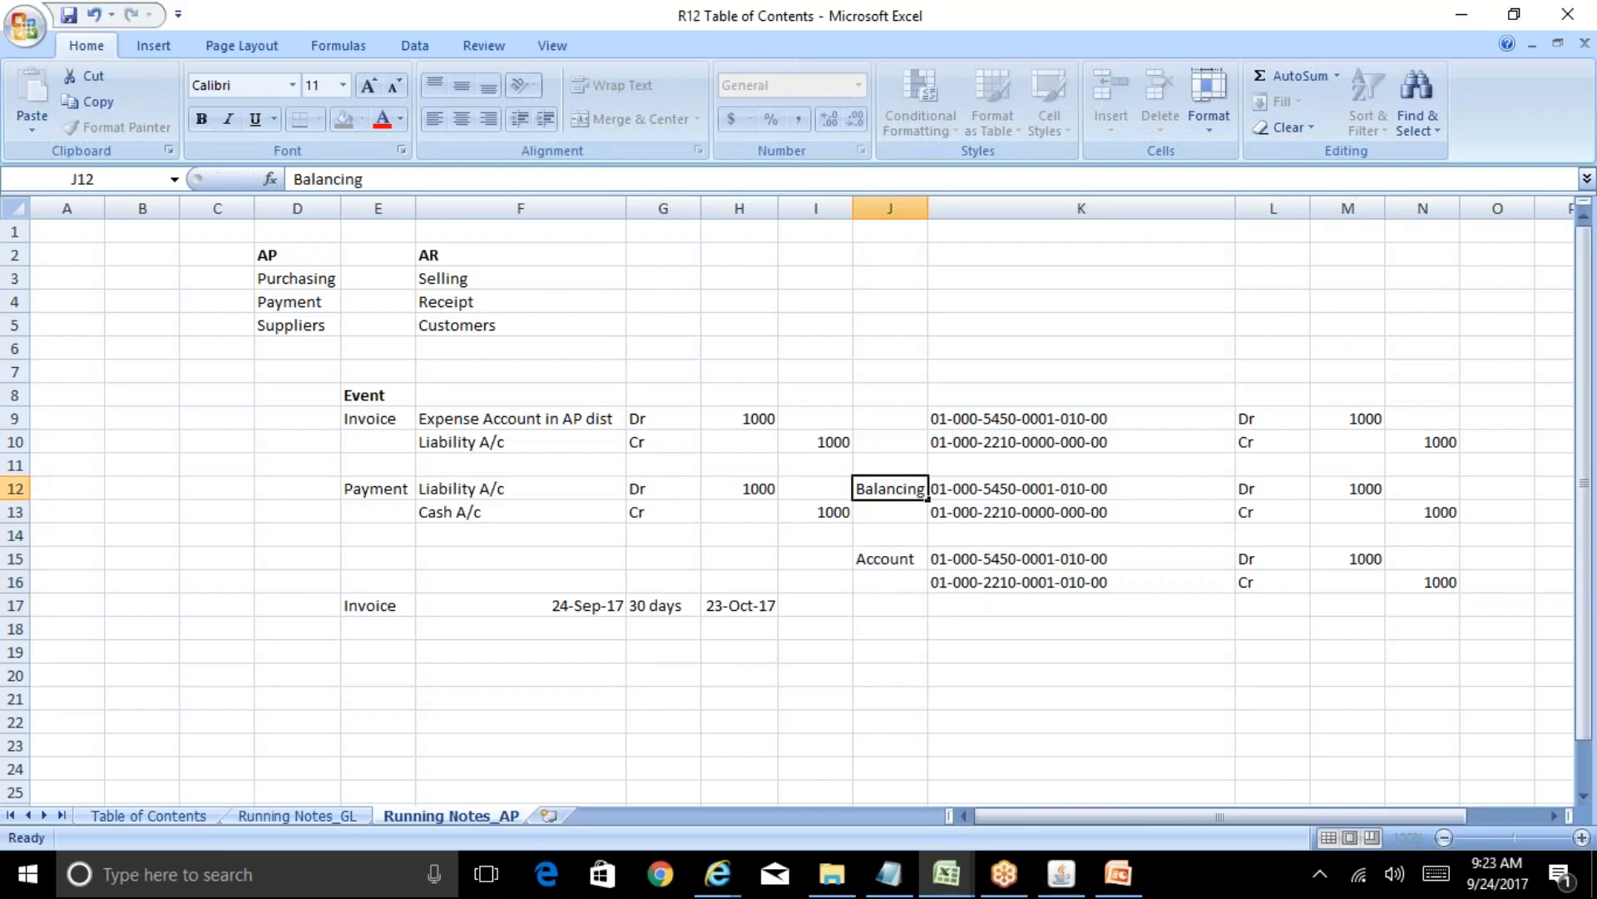
Step: Label the first coded entry pair None in J9
key(Up)
key(Up)
key(Up)
key(Up)
text(None)
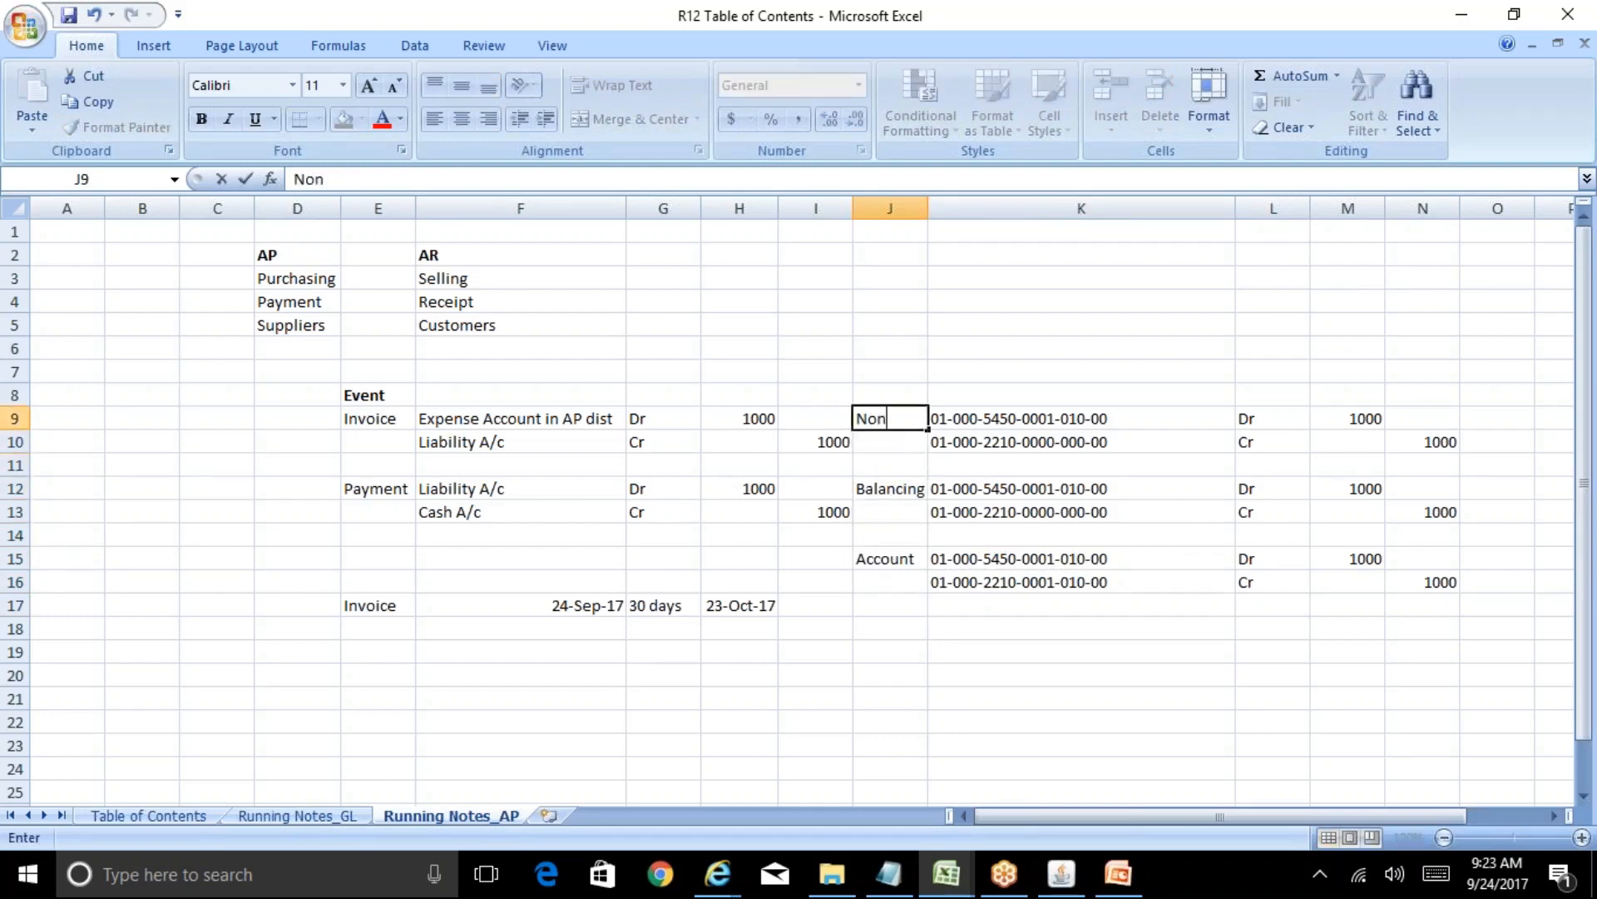
key(Return)
Step: Add the heading Automatic Offset in J8 and widen column J to fit its text
key(Up)
key(Up)
text(Autom)
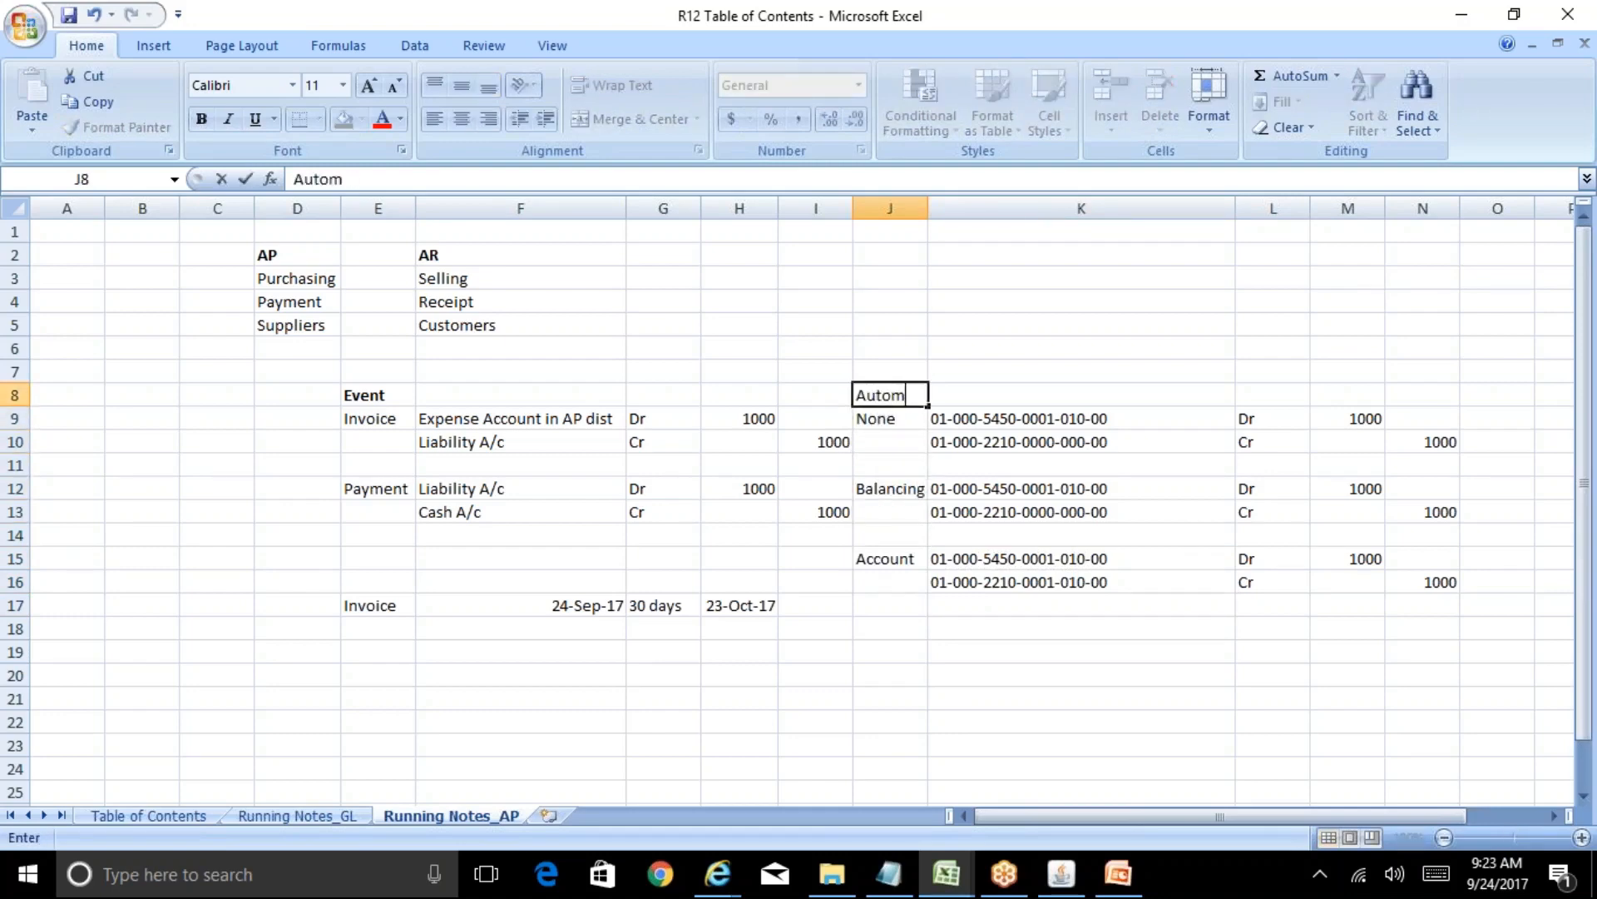
text(atic Offset)
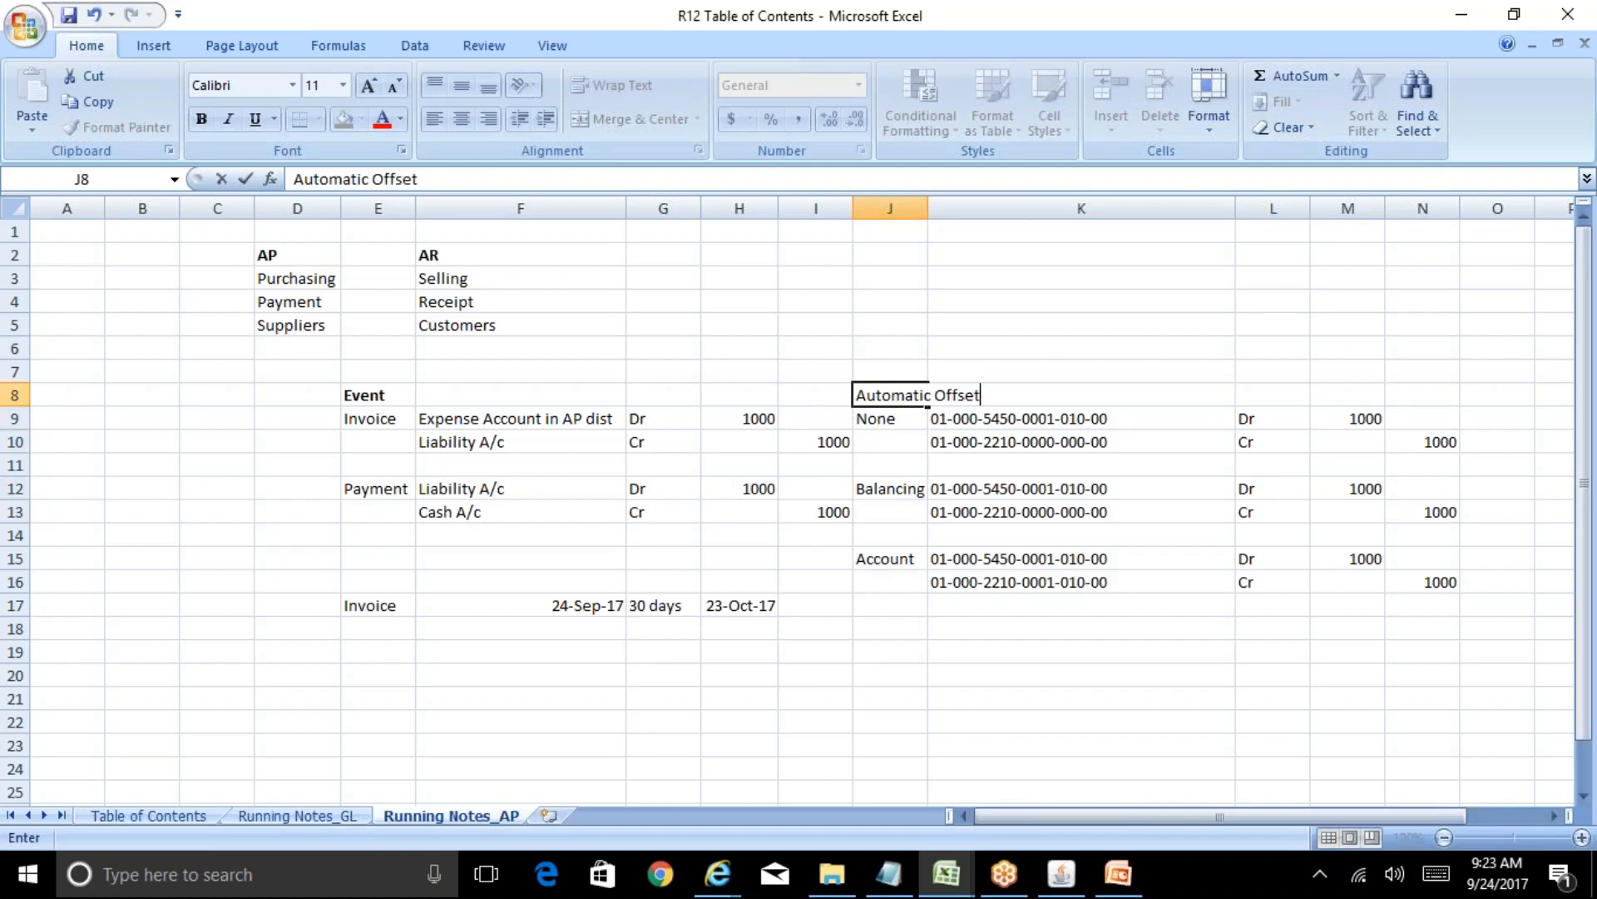
key(Return)
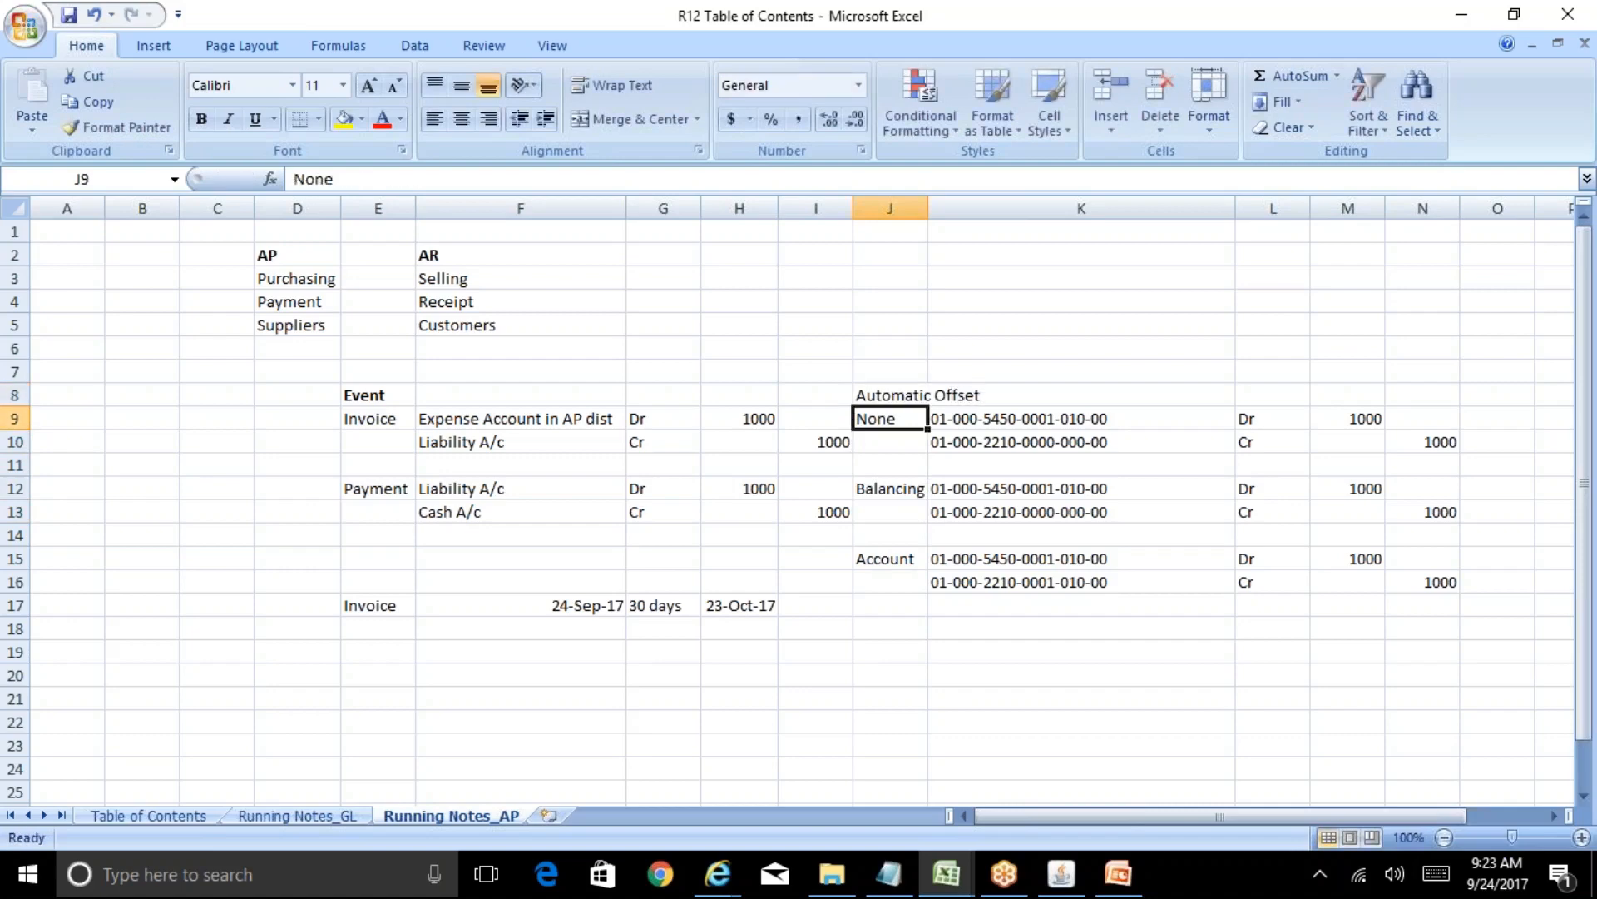
double_click(928, 209)
Step: Compare the debit and credit account codes in column K across the None, Balancing and Account offset examples
click(1069, 553)
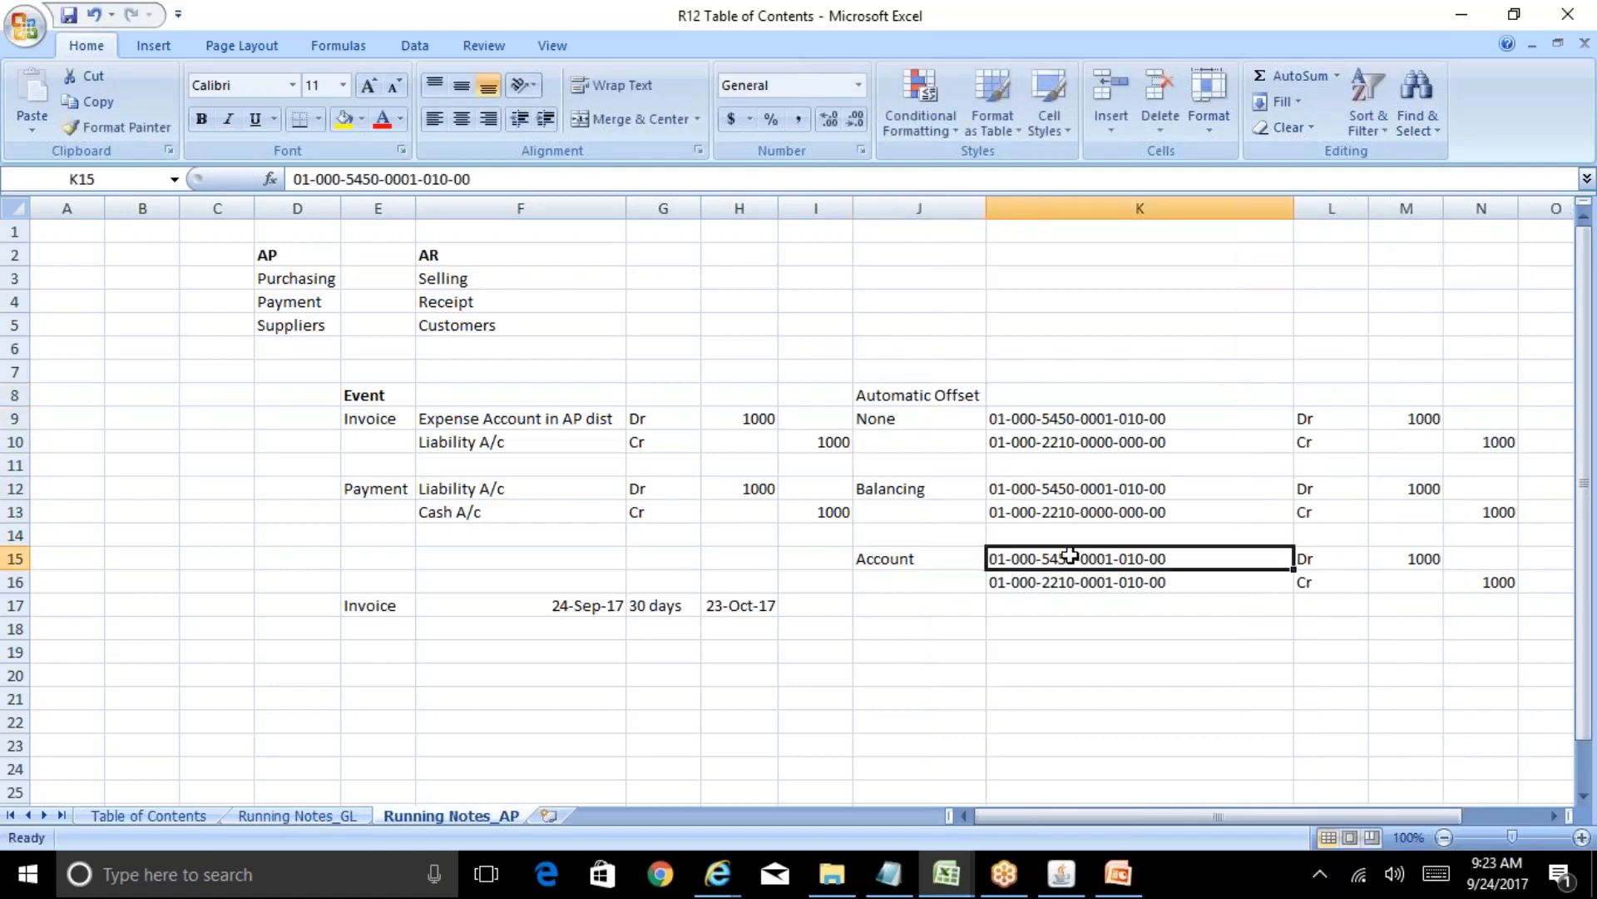
click(1114, 489)
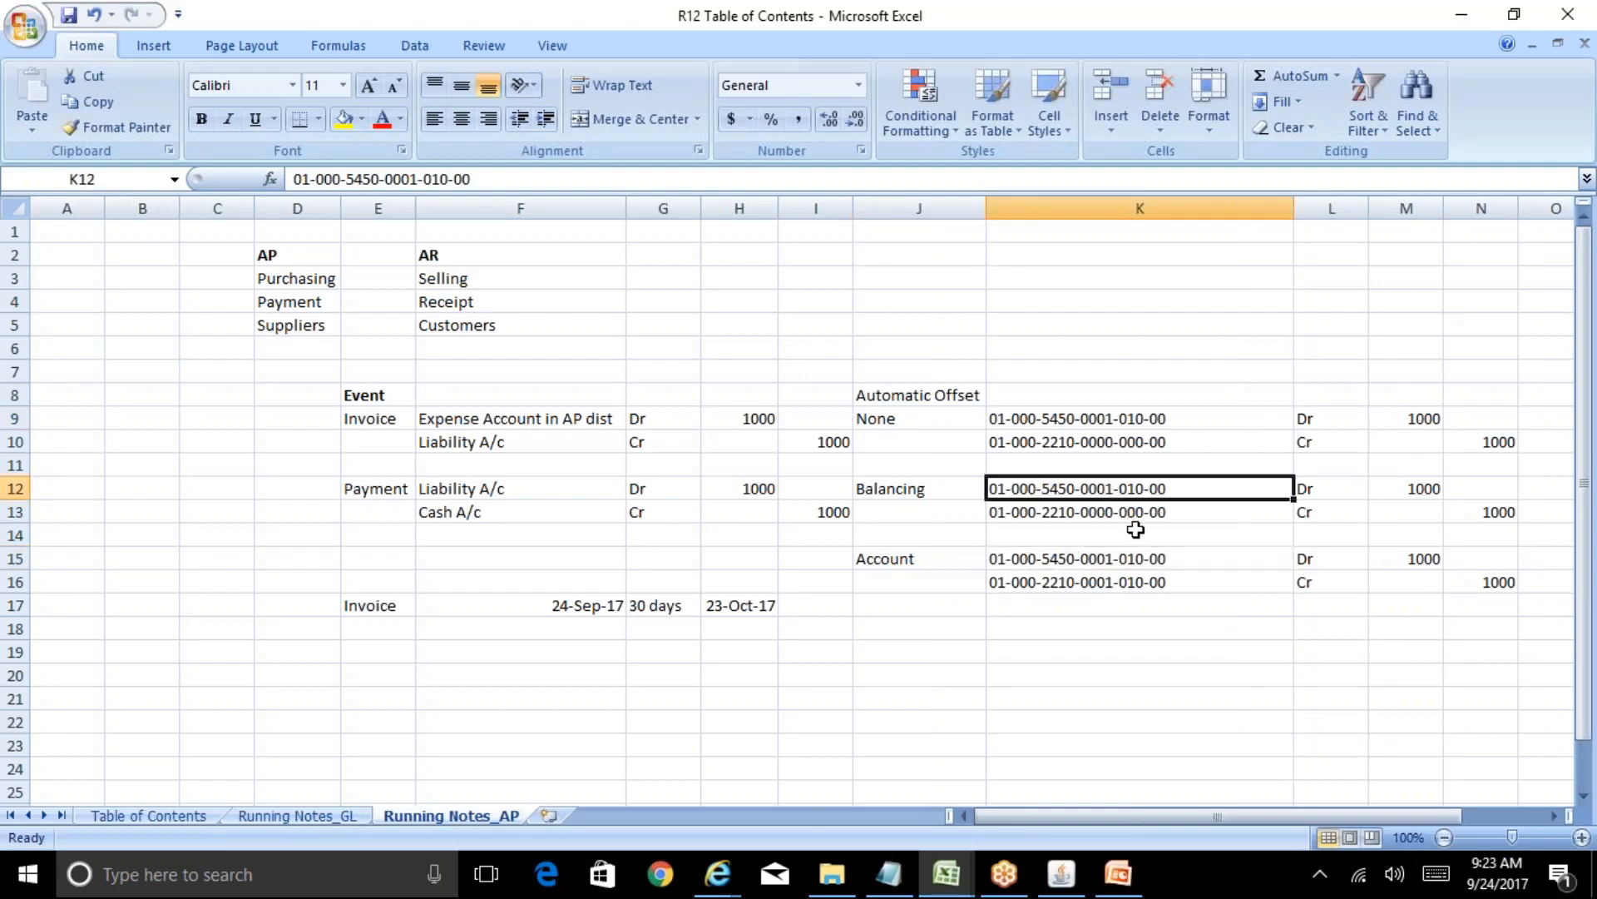
key(Down)
key(Down)
key(Down)
key(Down)
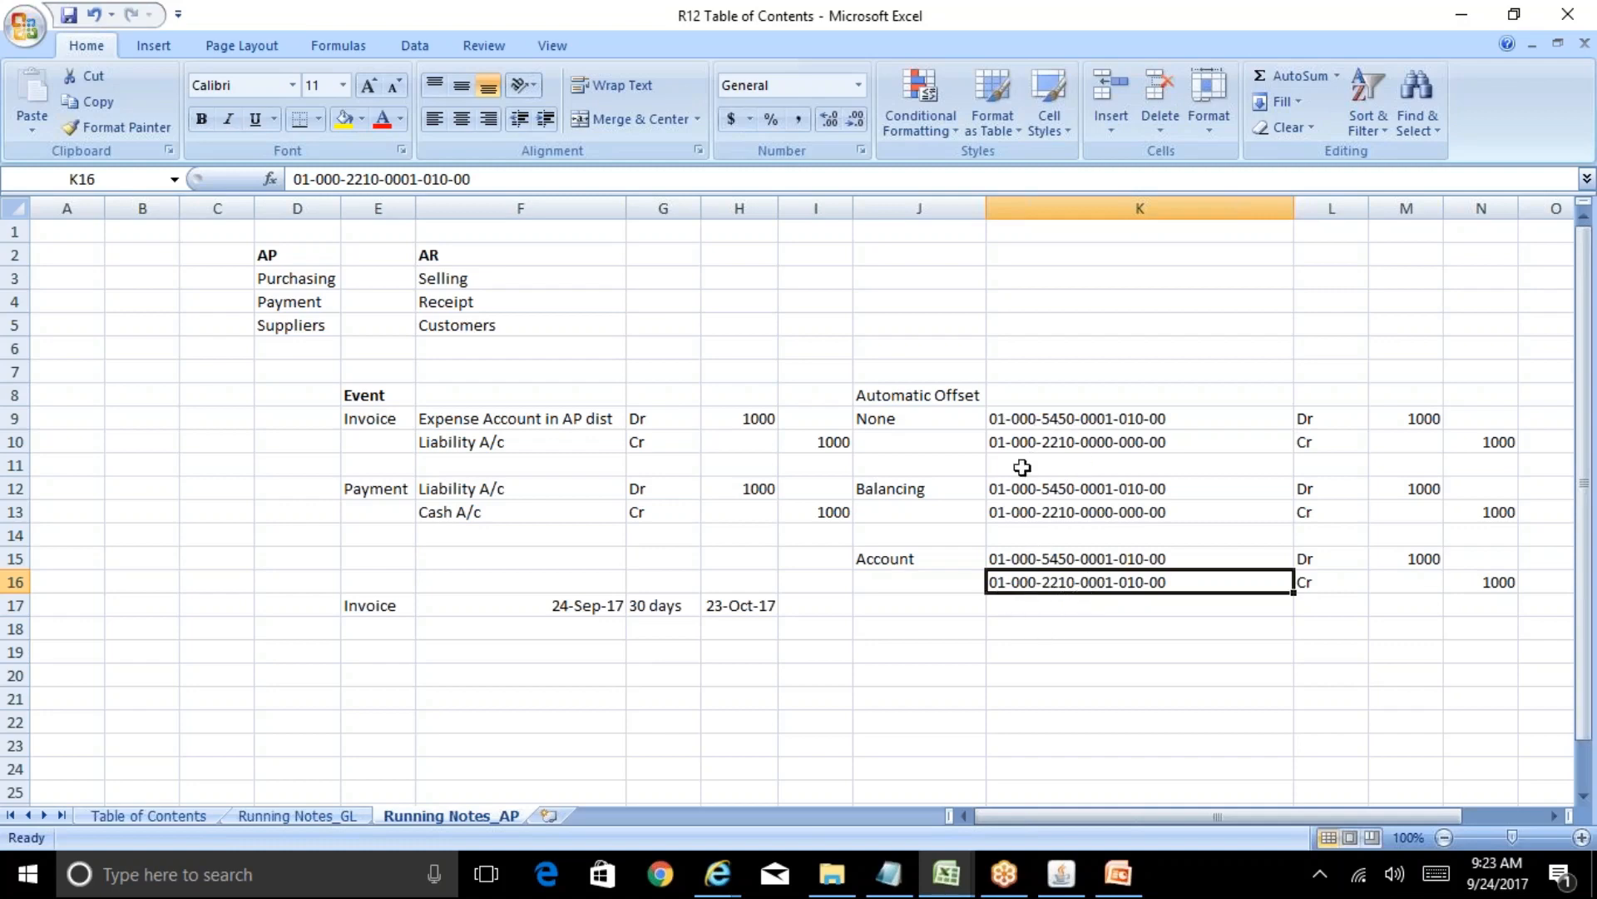
click(998, 420)
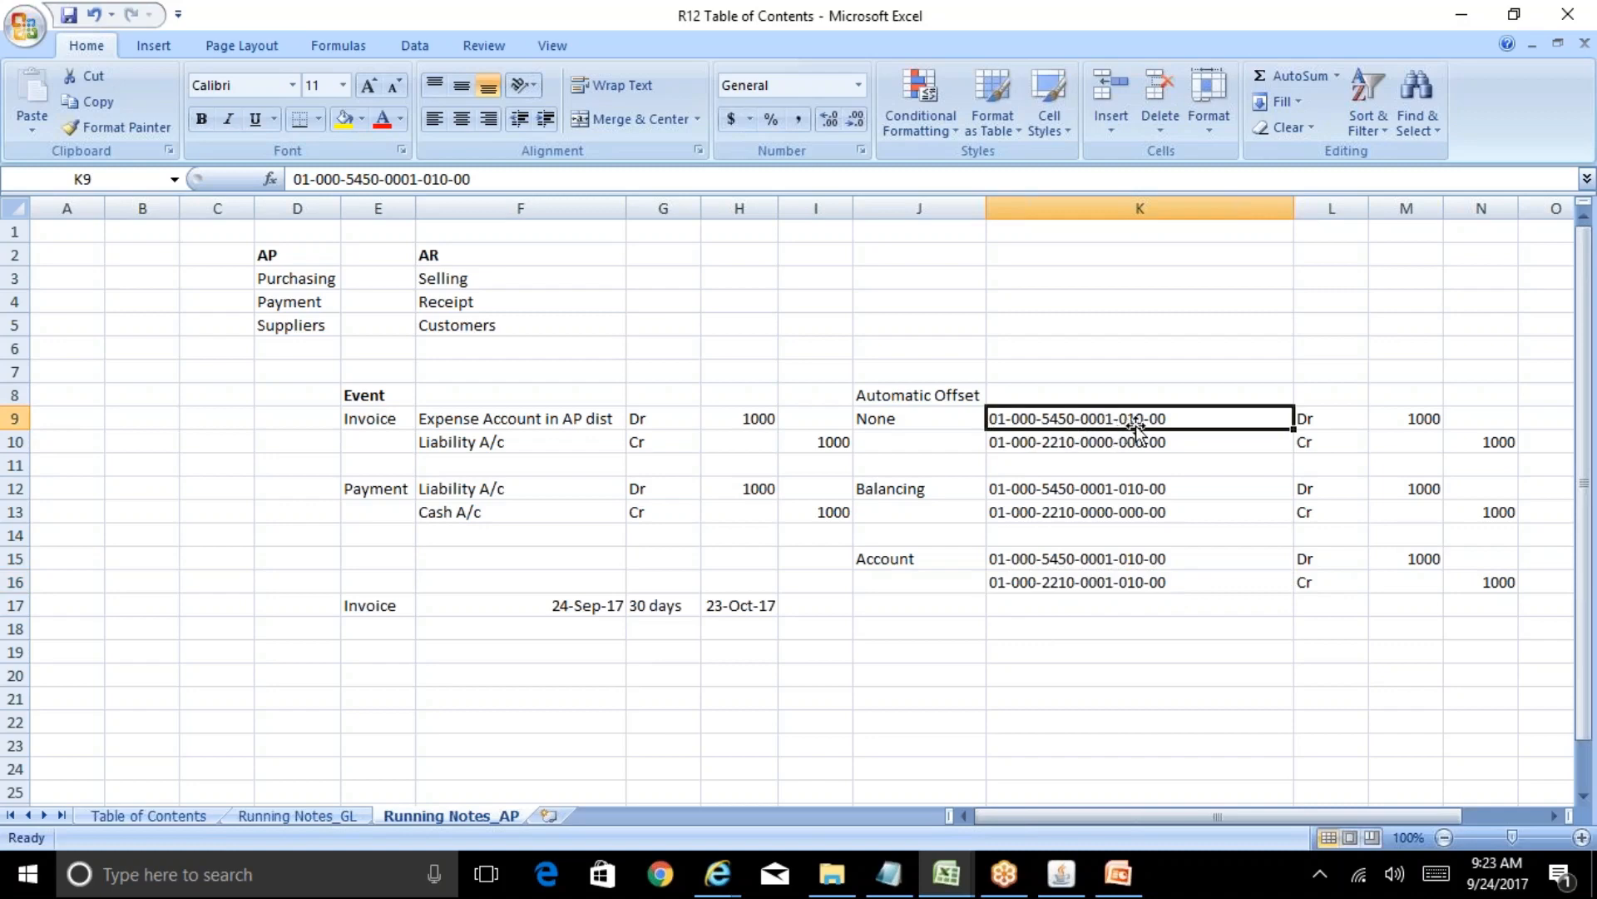
click(1065, 583)
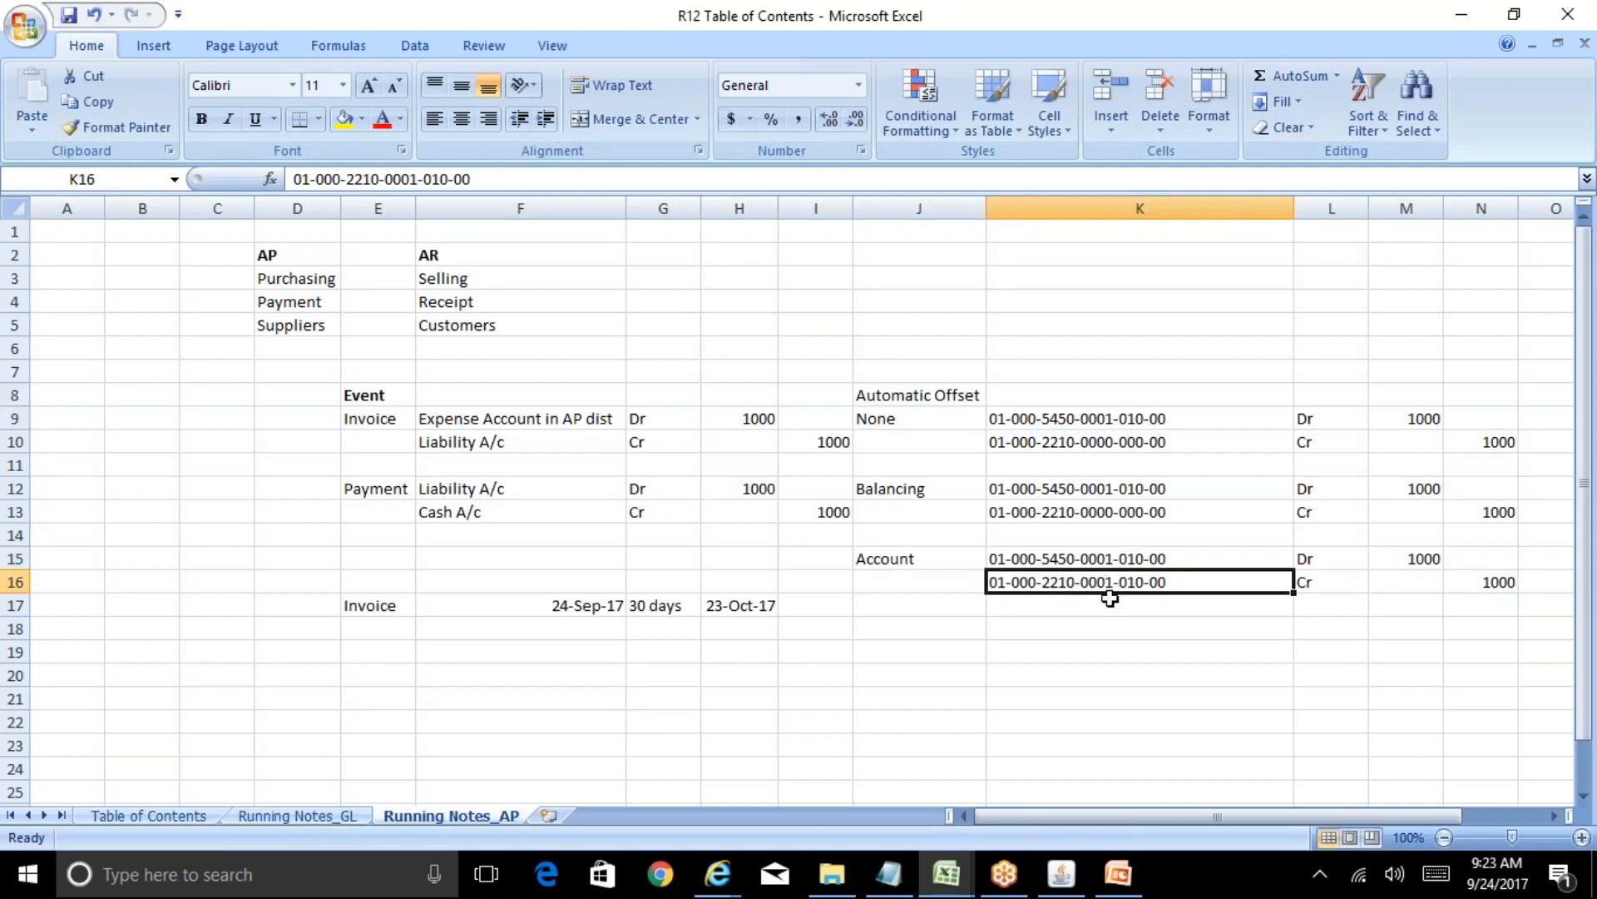
click(1023, 513)
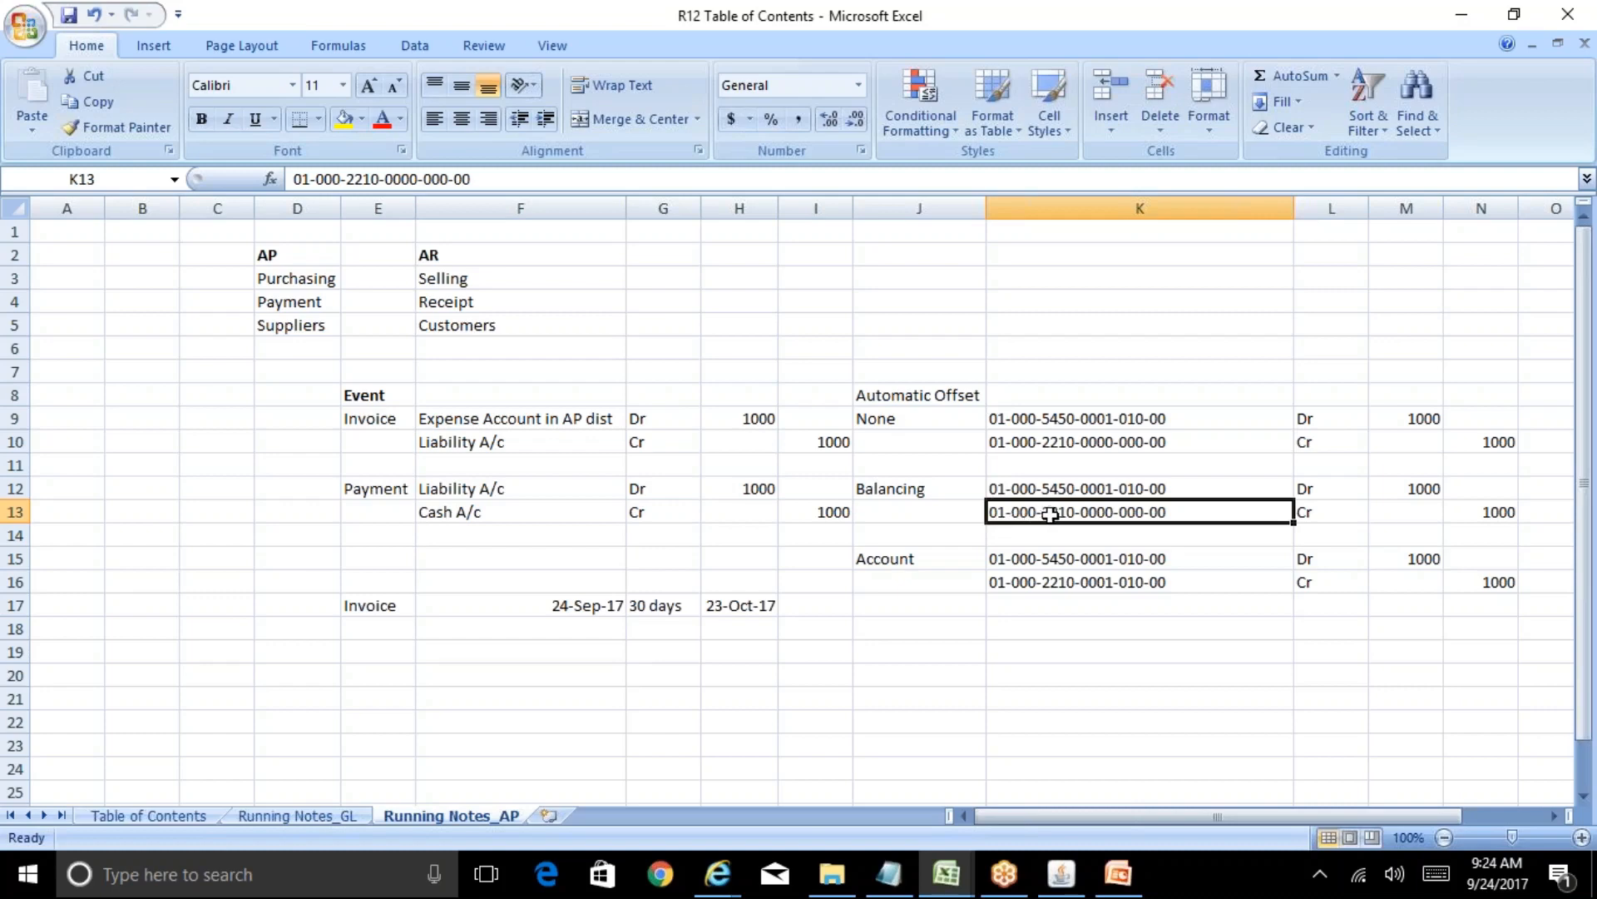
click(545, 483)
click(1100, 511)
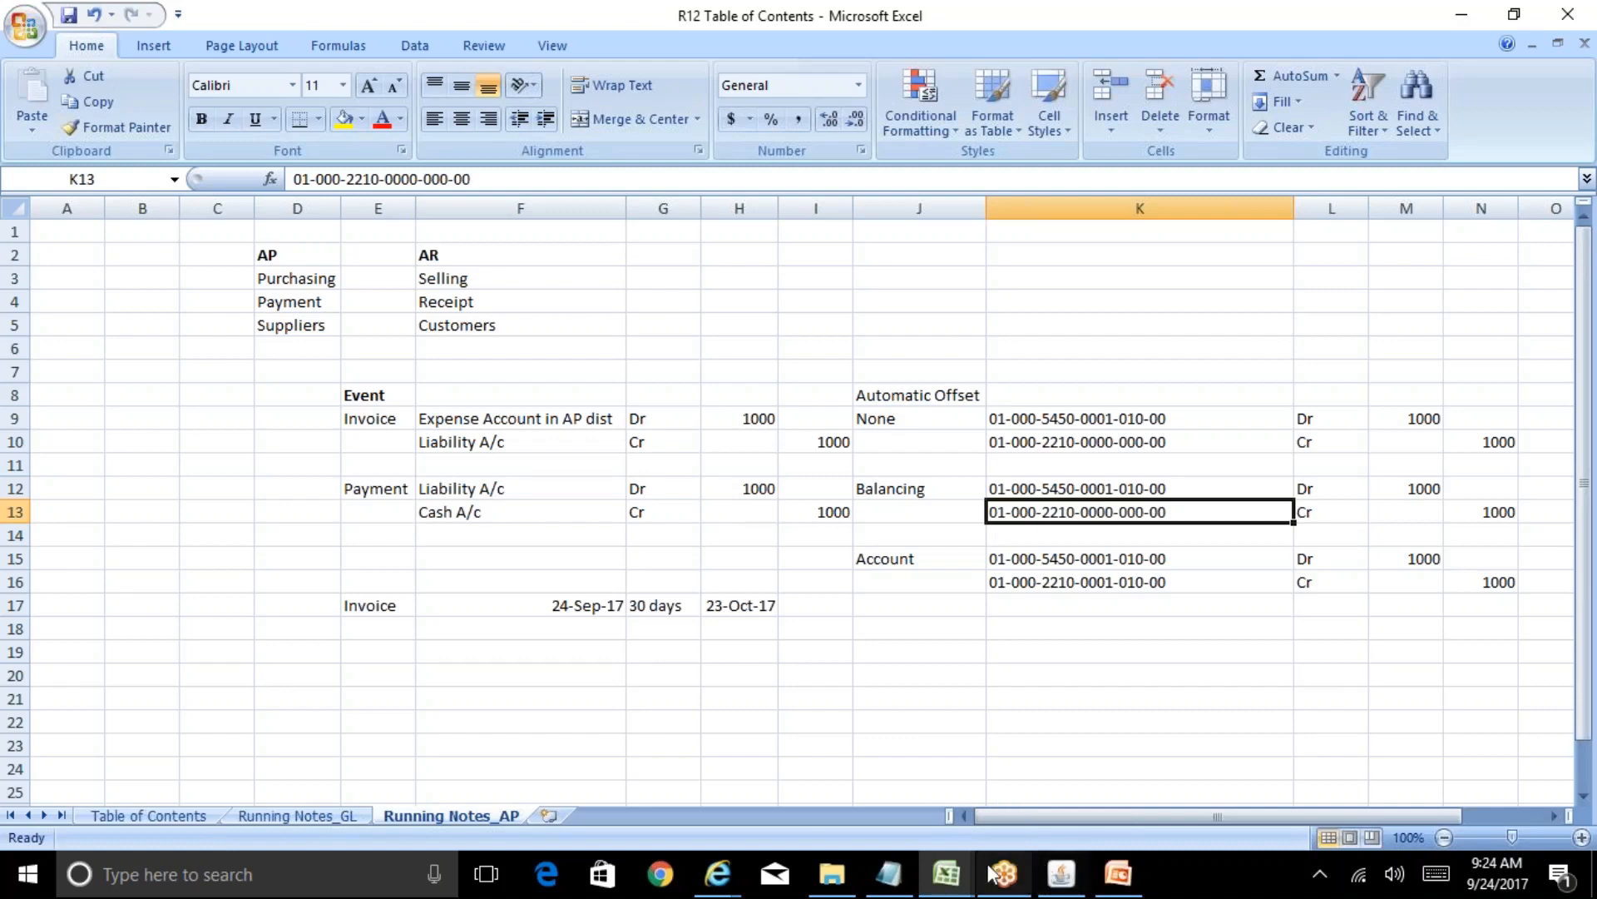
Step: Switch to Oracle's Payables Options and enable Use Multiple Currencies in the Currency settings
click(1061, 873)
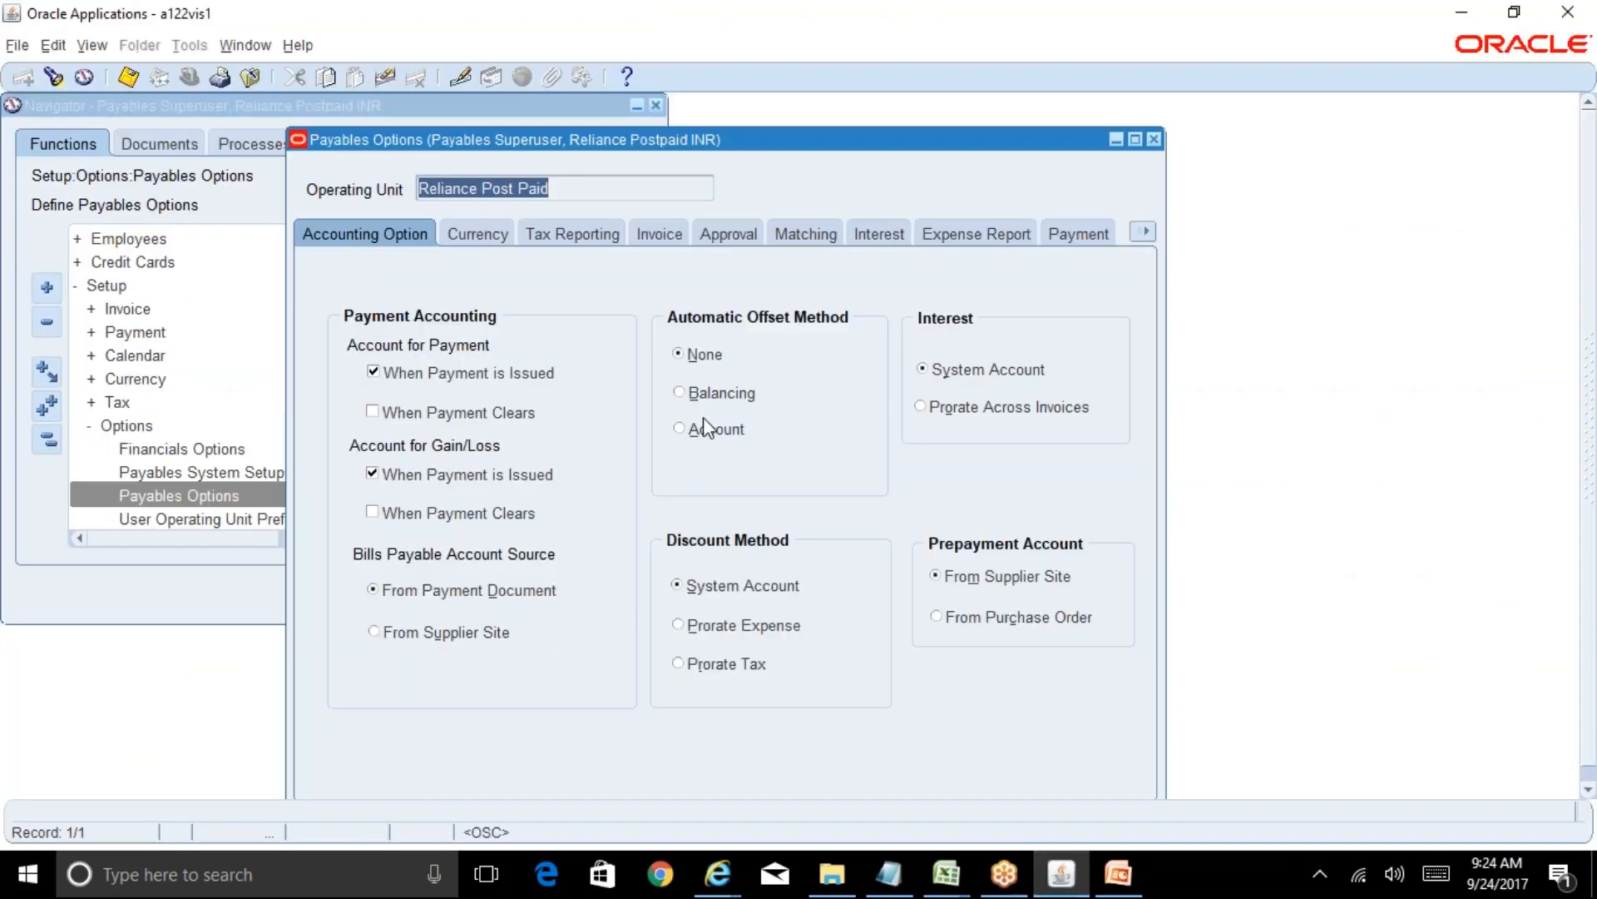
click(483, 235)
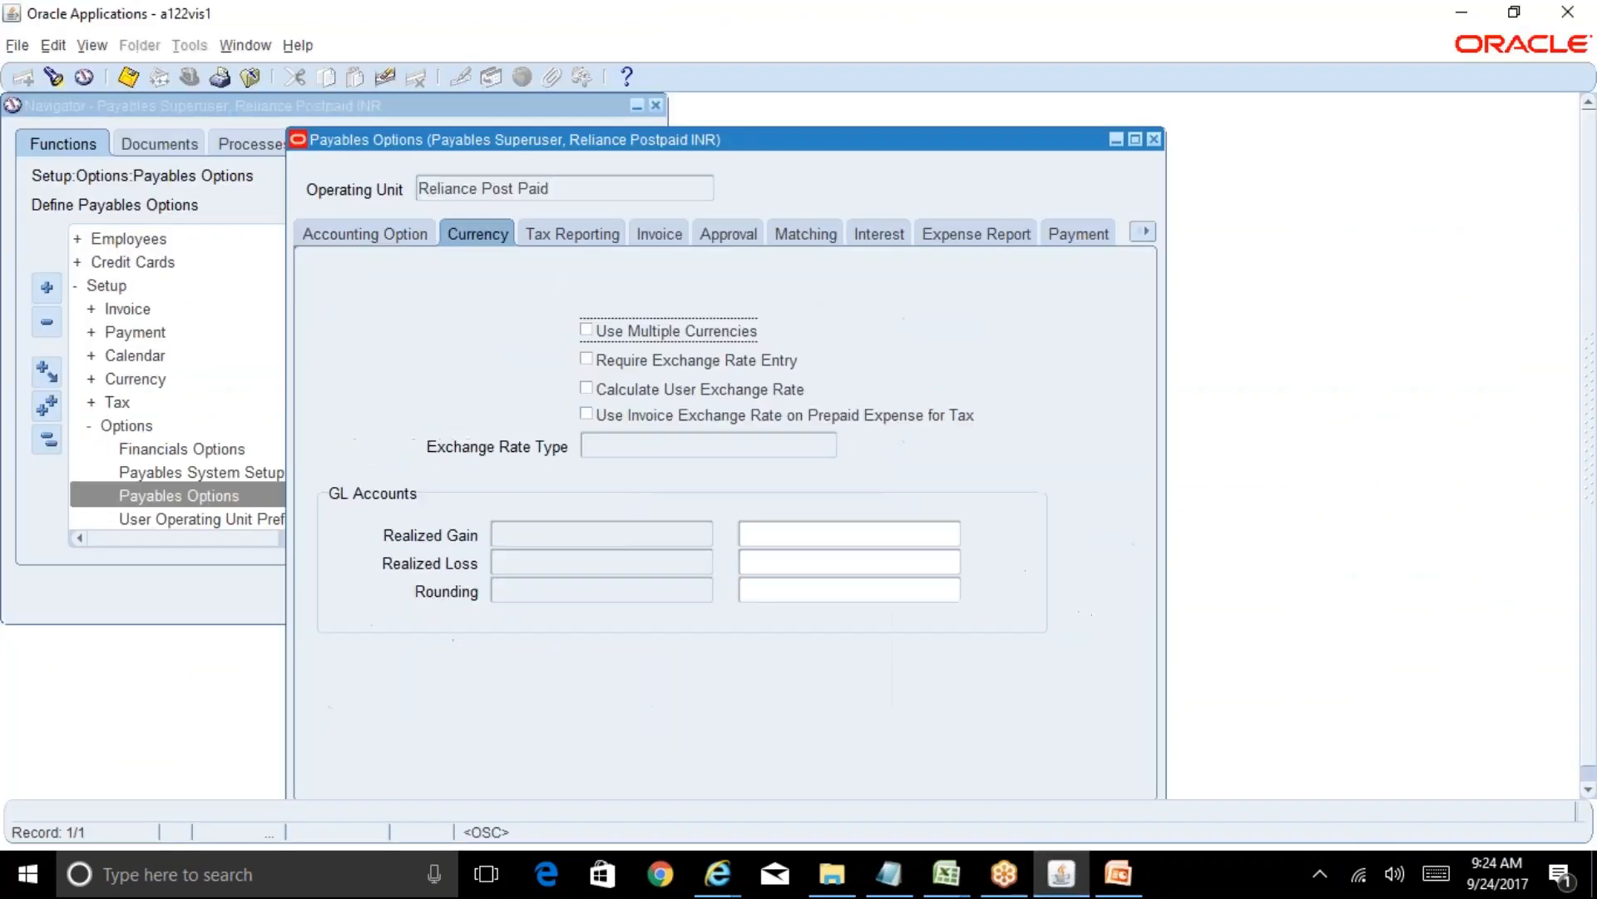
click(648, 336)
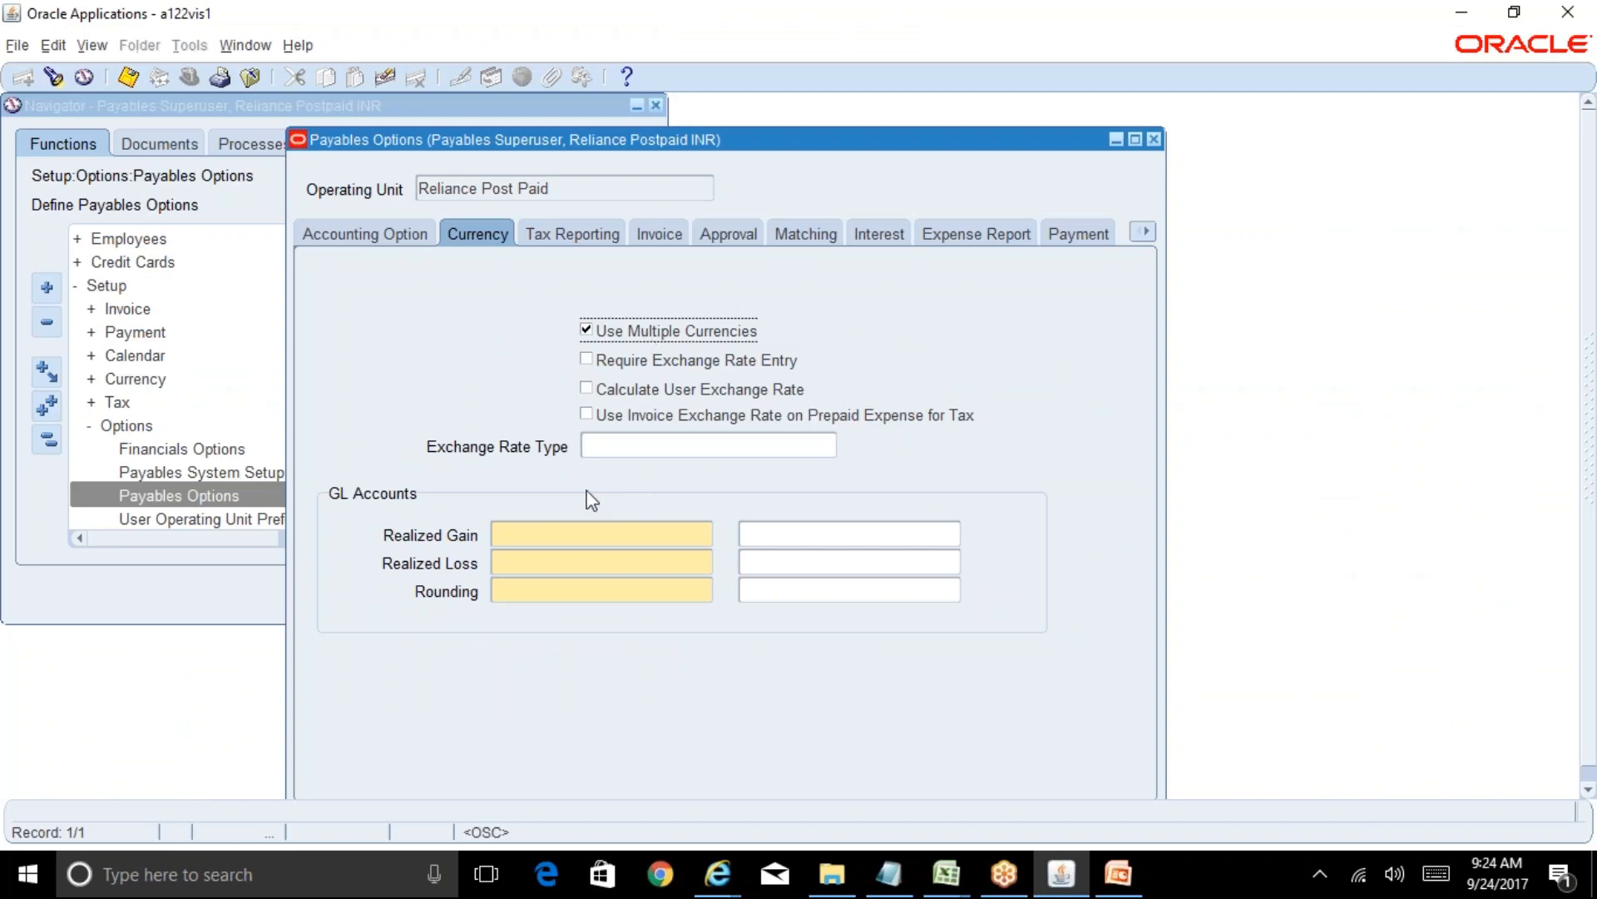
click(550, 534)
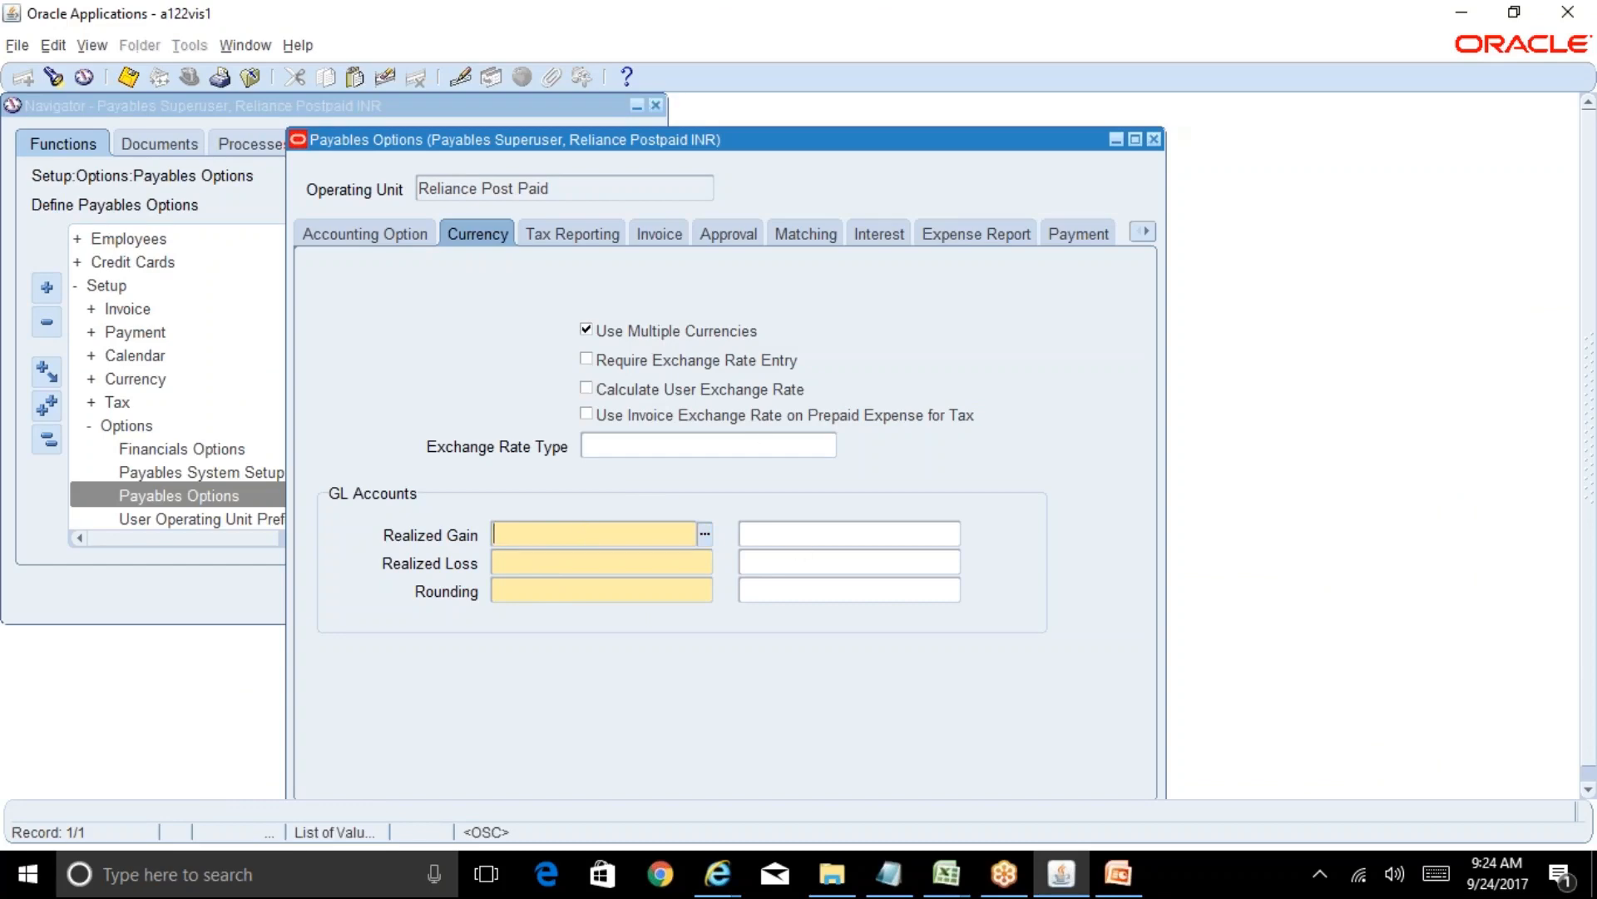
Step: View the AP-7 sheet of the BR100_Financials_AP workbook, and return to the Currency settings in Oracle's Payables Options
mouse_move(957, 865)
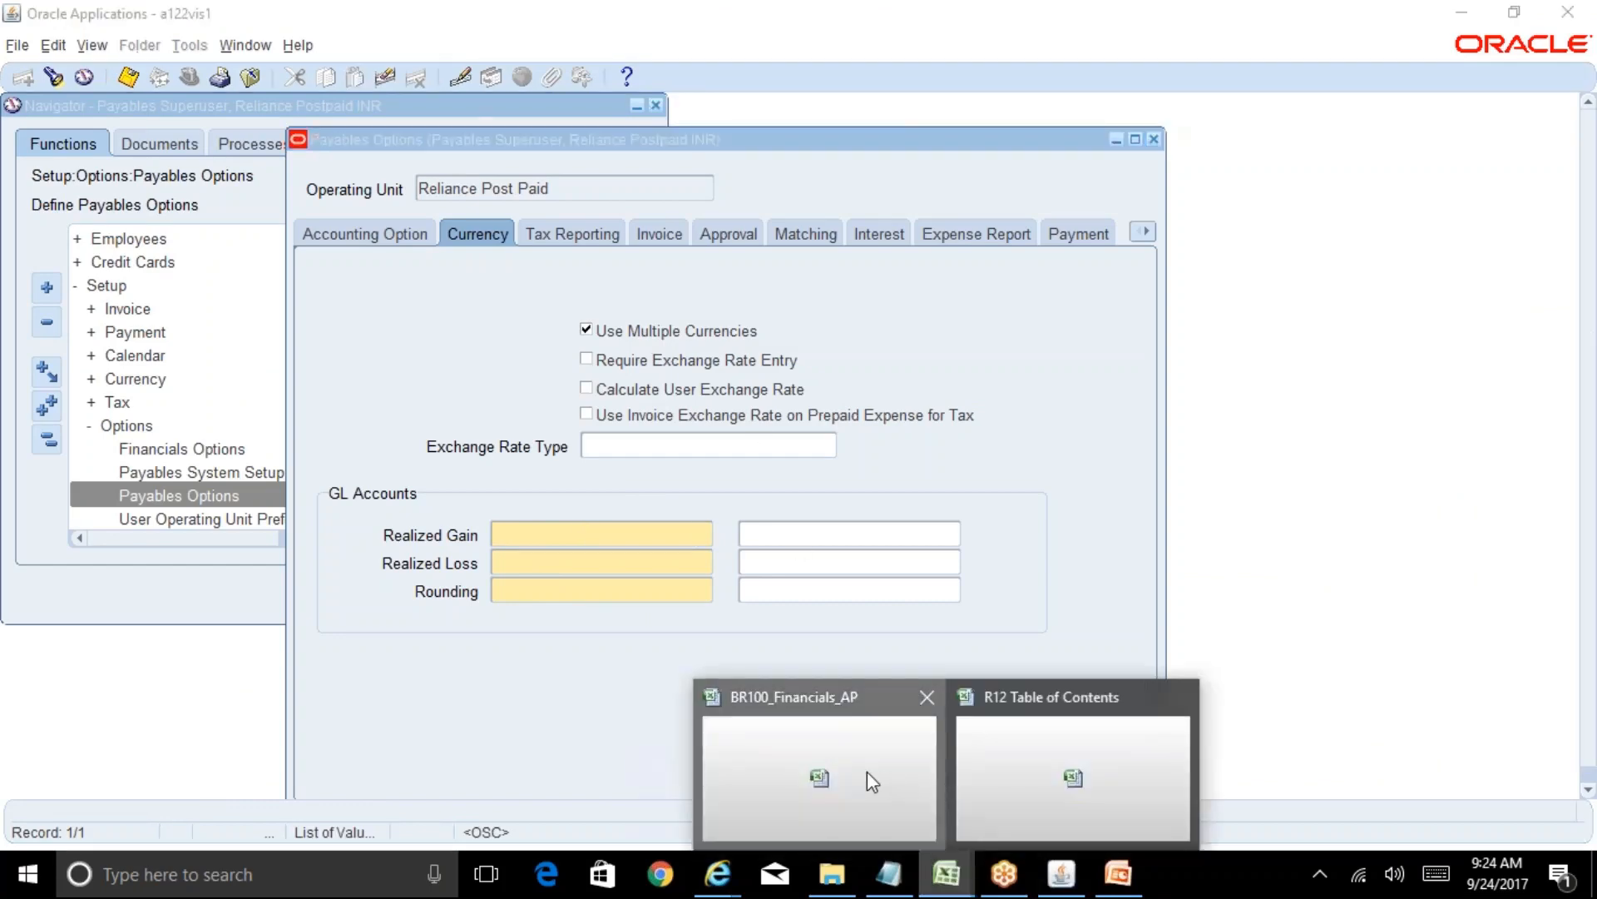
click(867, 772)
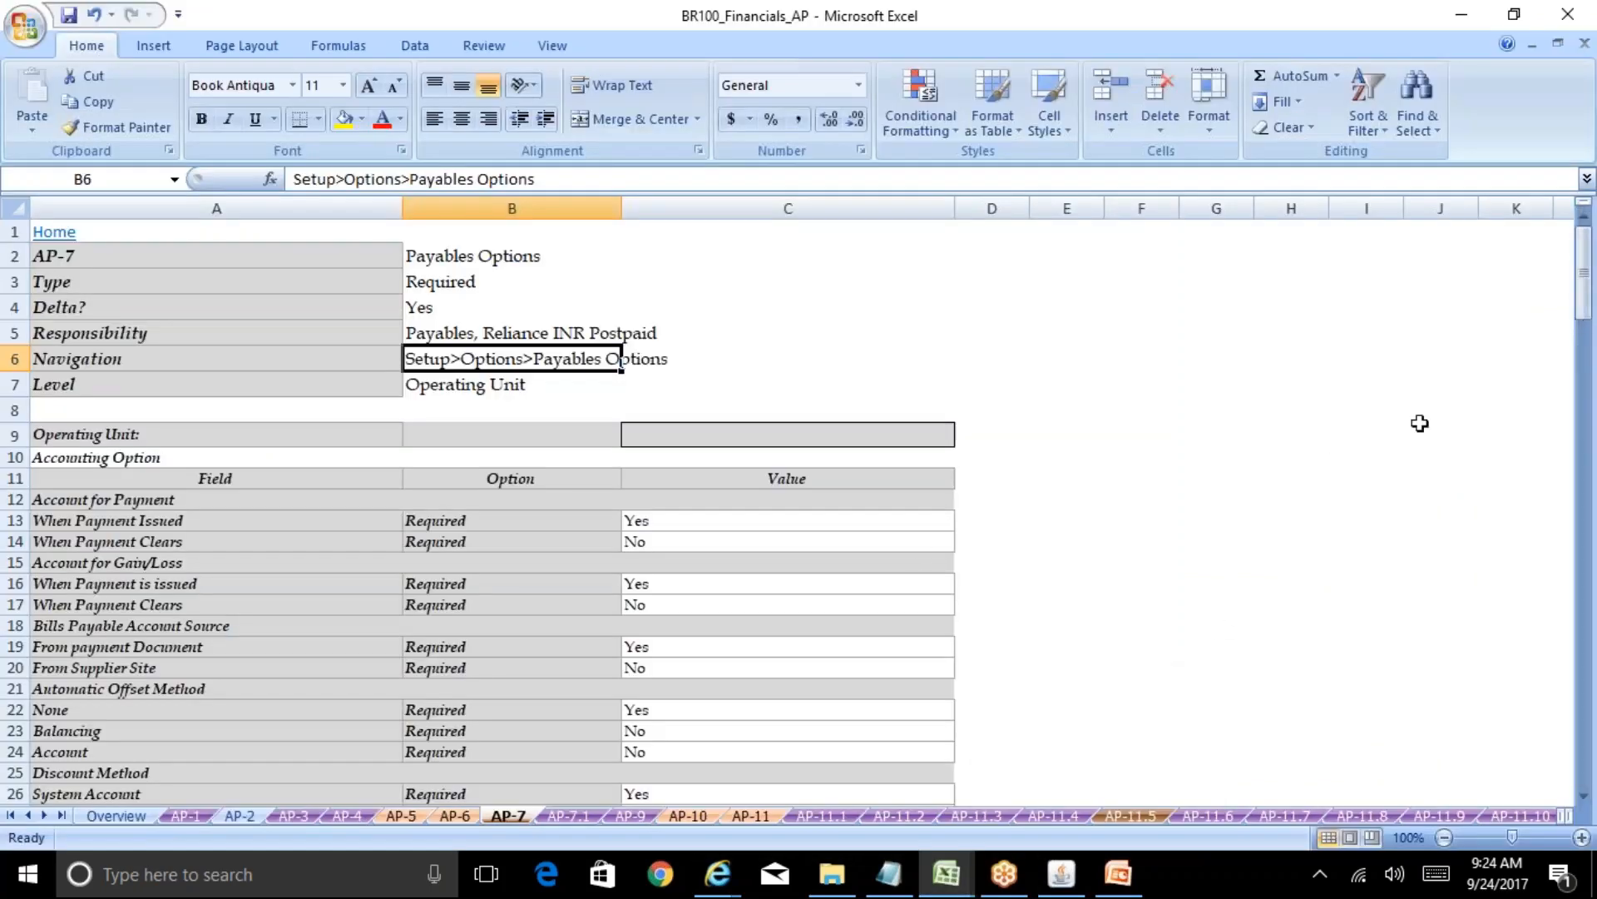
click(1058, 869)
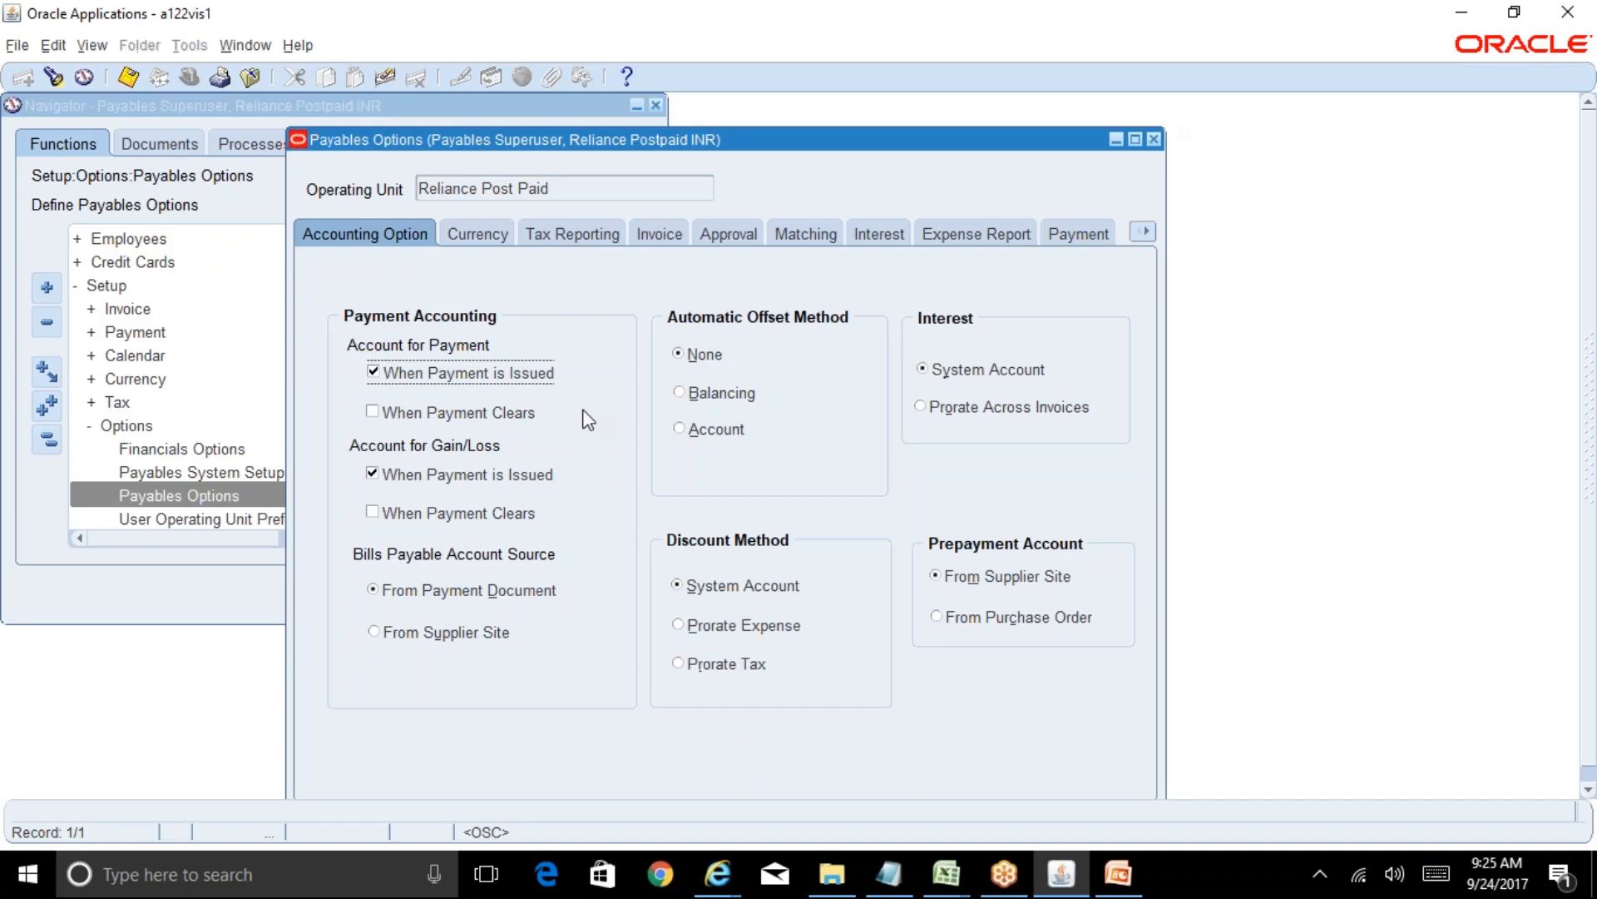
click(489, 239)
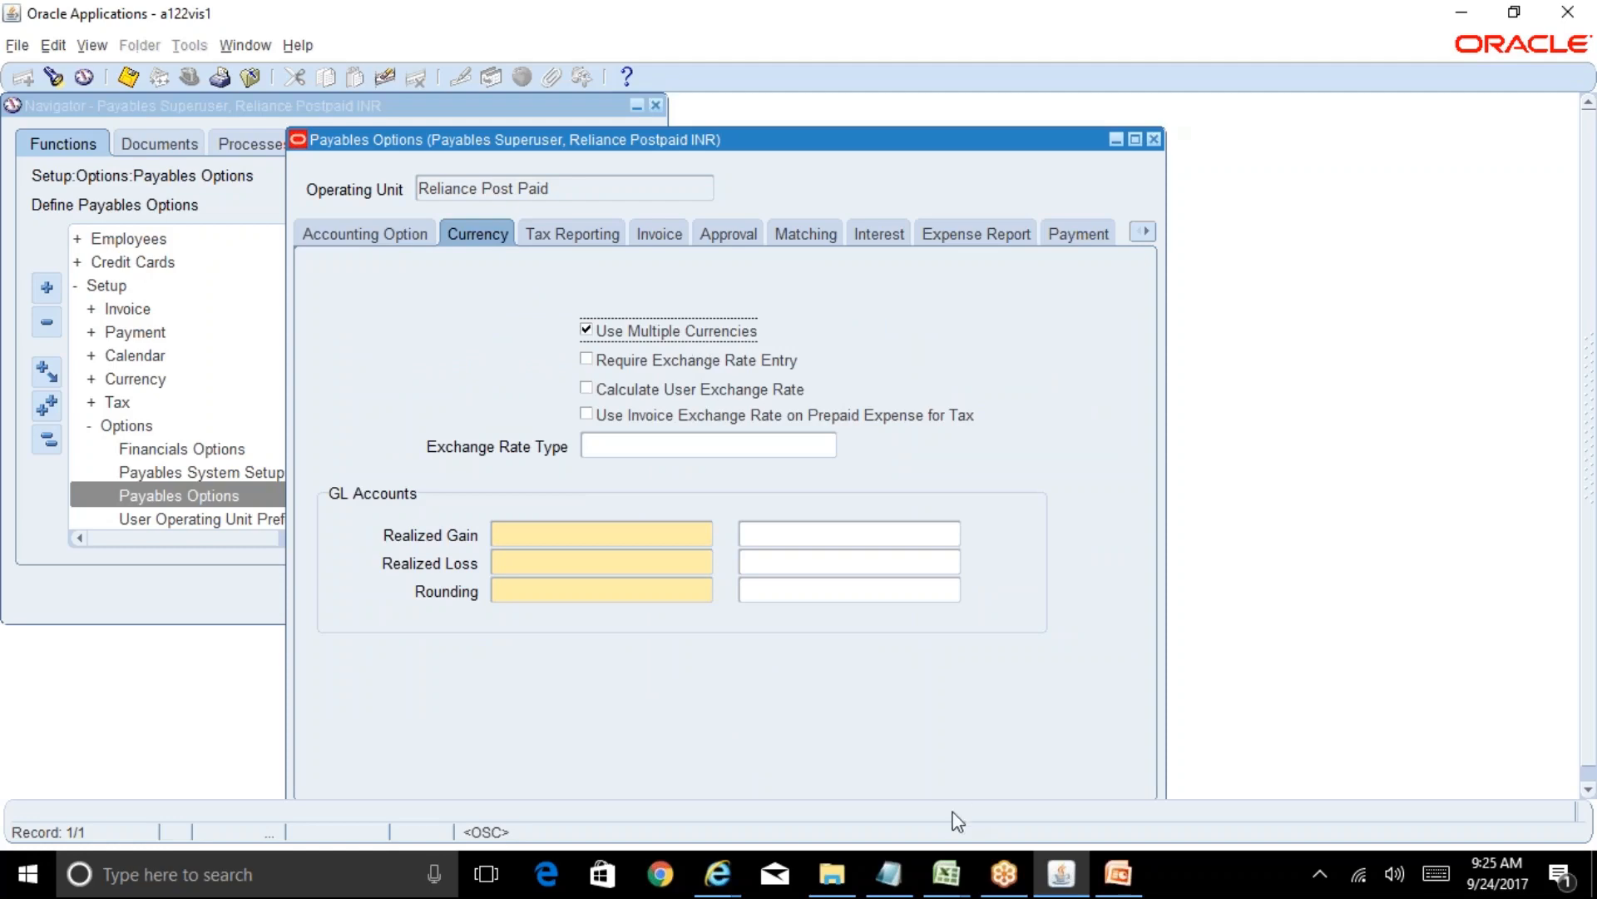
Step: Switch to the BR100_Financials_AP workbook and review the Currency and GL Accounts setup values on the AP-7 sheet
click(947, 872)
click(873, 810)
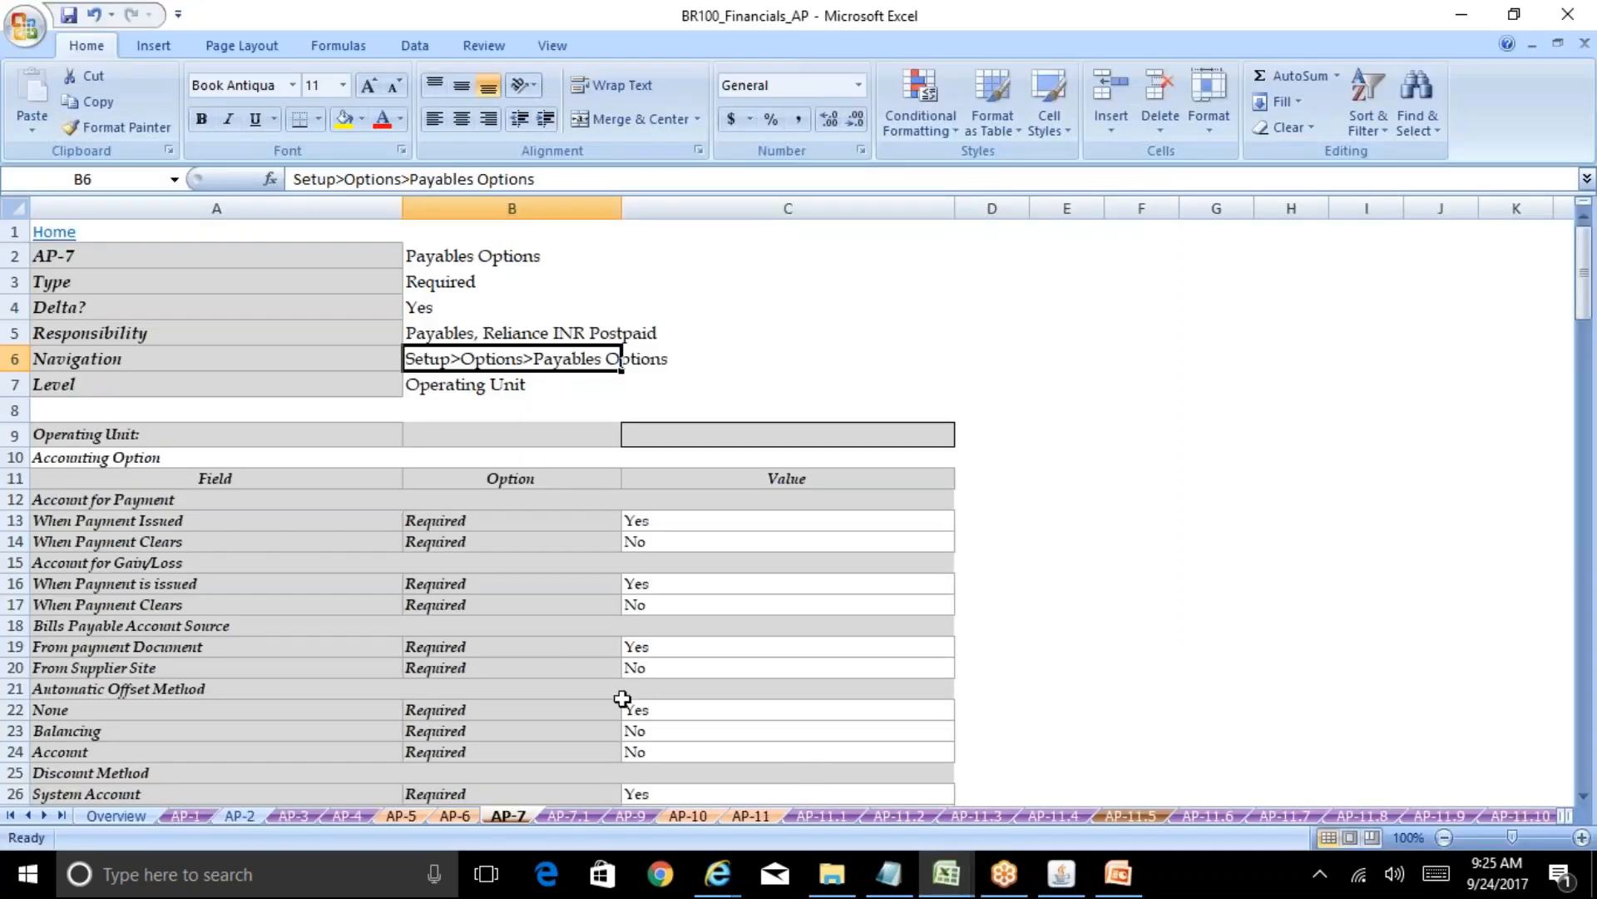
click(541, 665)
key(Down)
key(Down)
key(Down)
key(Down)
key(Down)
key(Down)
key(Down)
key(Down)
key(Down)
key(Down)
key(Down)
key(Down)
key(Down)
key(Down)
key(Down)
key(Down)
key(Down)
key(Down)
key(Down)
key(Down)
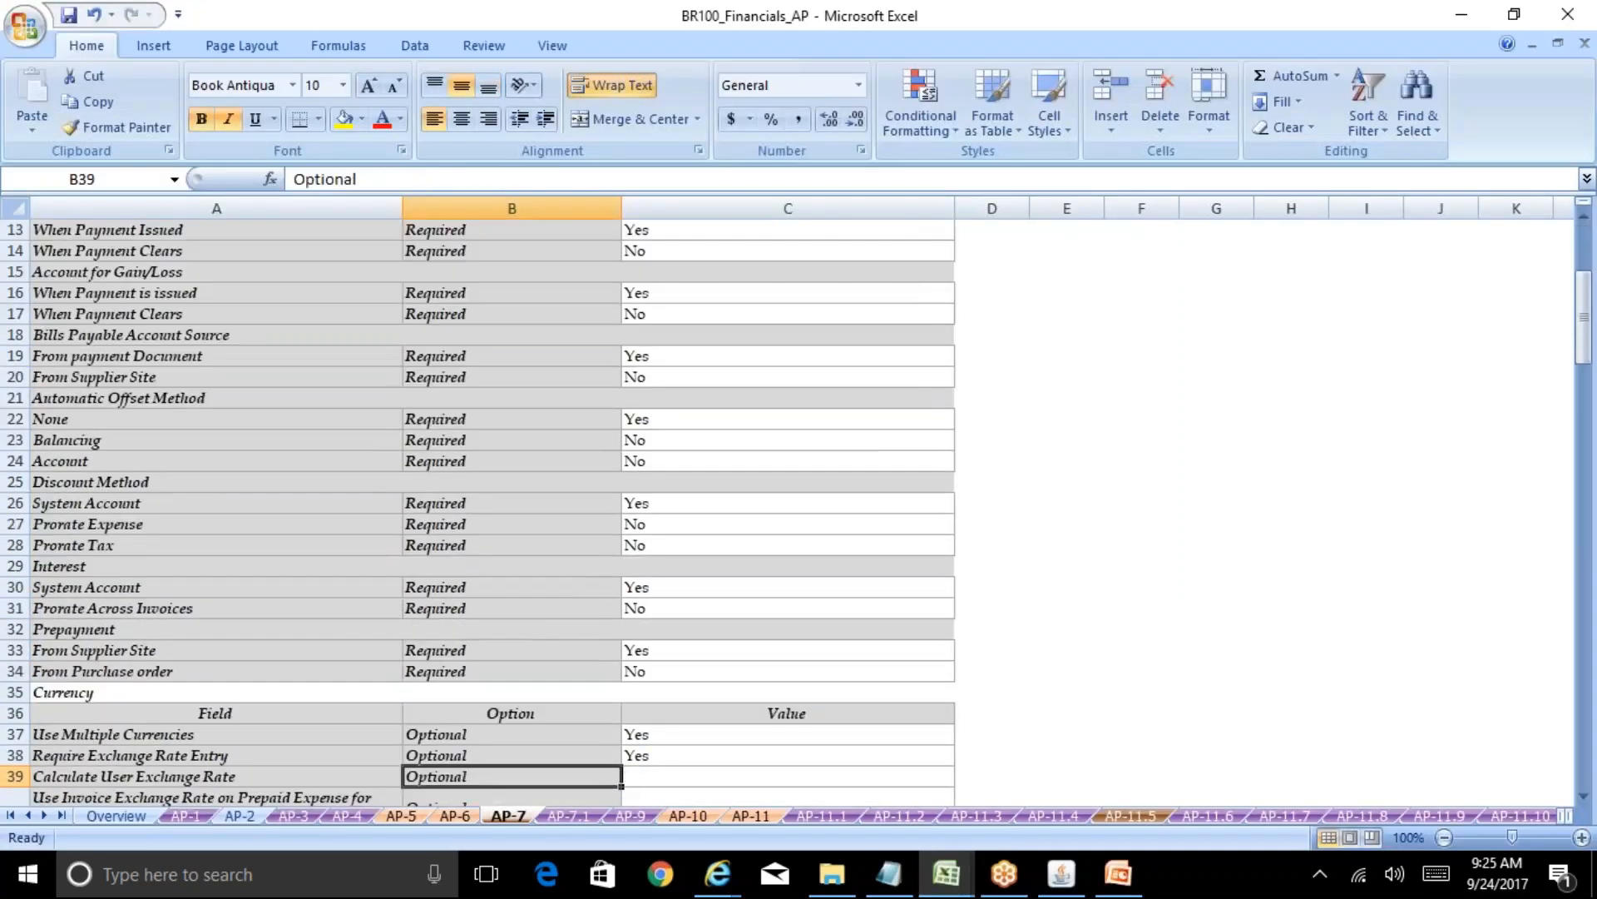
key(Down)
key(Down)
key(Down)
key(Down)
key(Down)
key(Down)
key(Down)
key(Down)
key(Down)
key(Down)
key(Down)
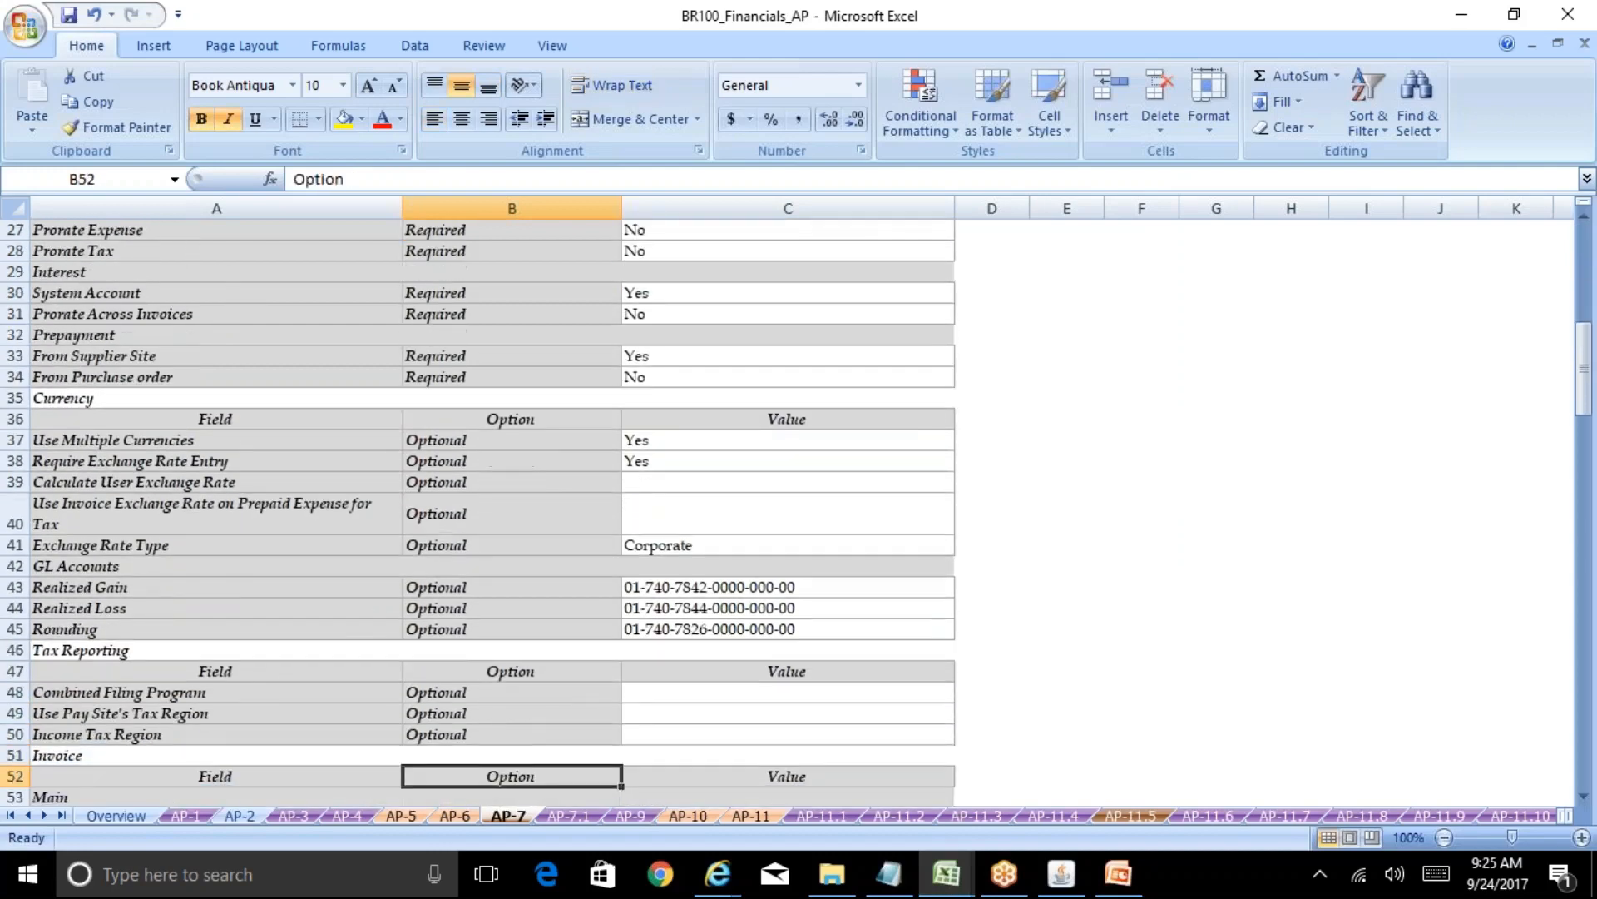
Step: Switch to Oracle's Payables Options, enable Require Exchange Rate Entry and set the Exchange Rate Type to Corporate in the Currency settings
click(1061, 873)
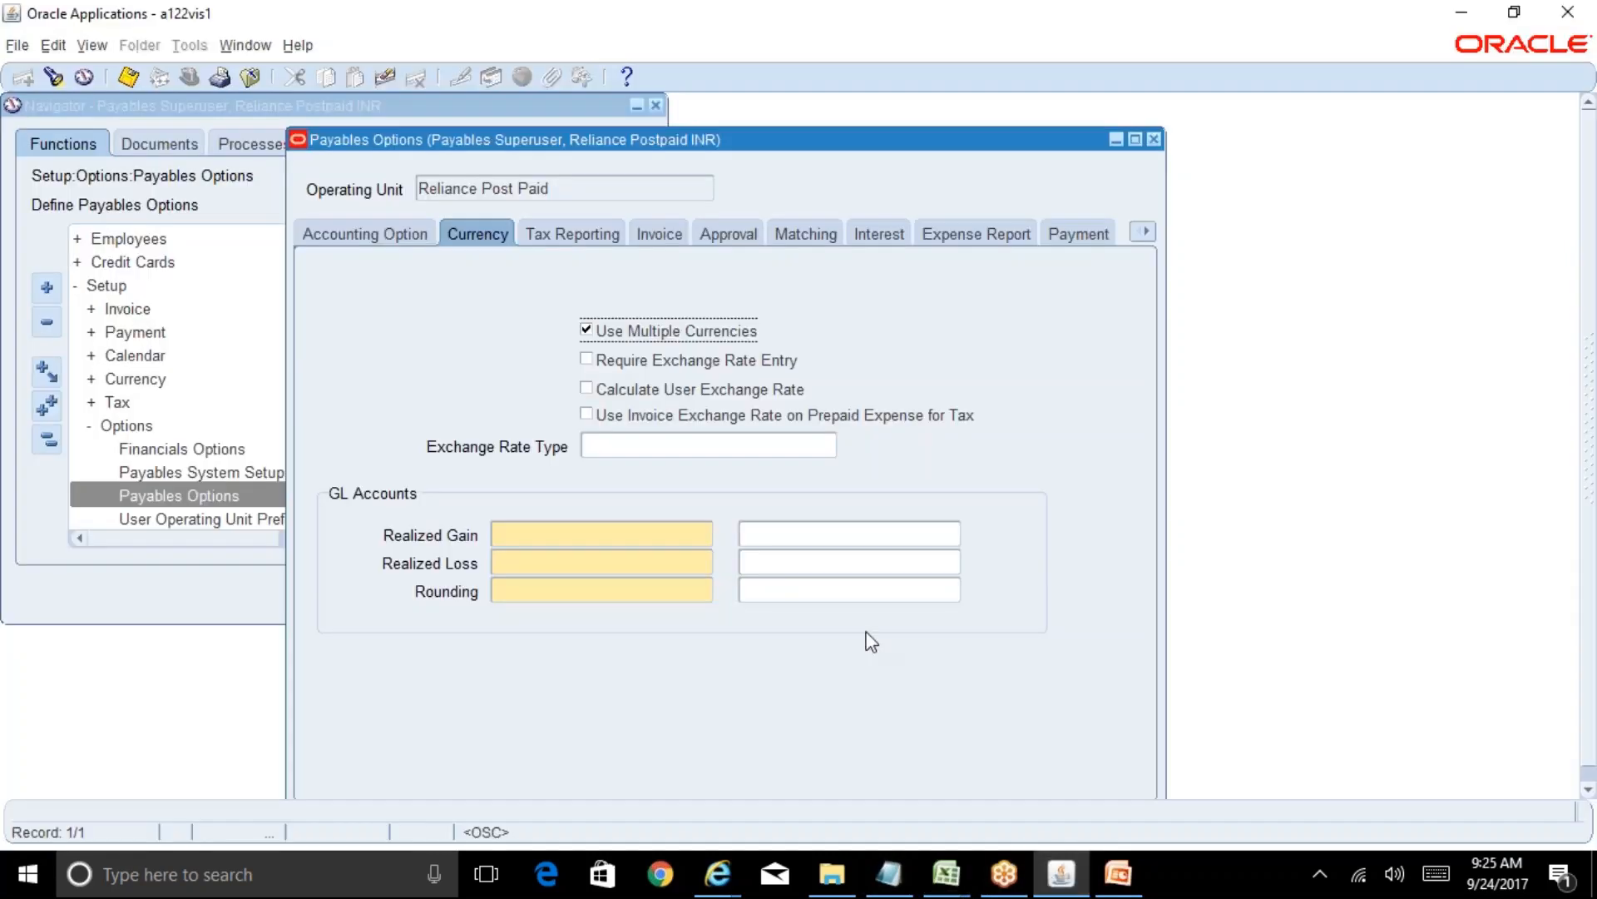
click(587, 360)
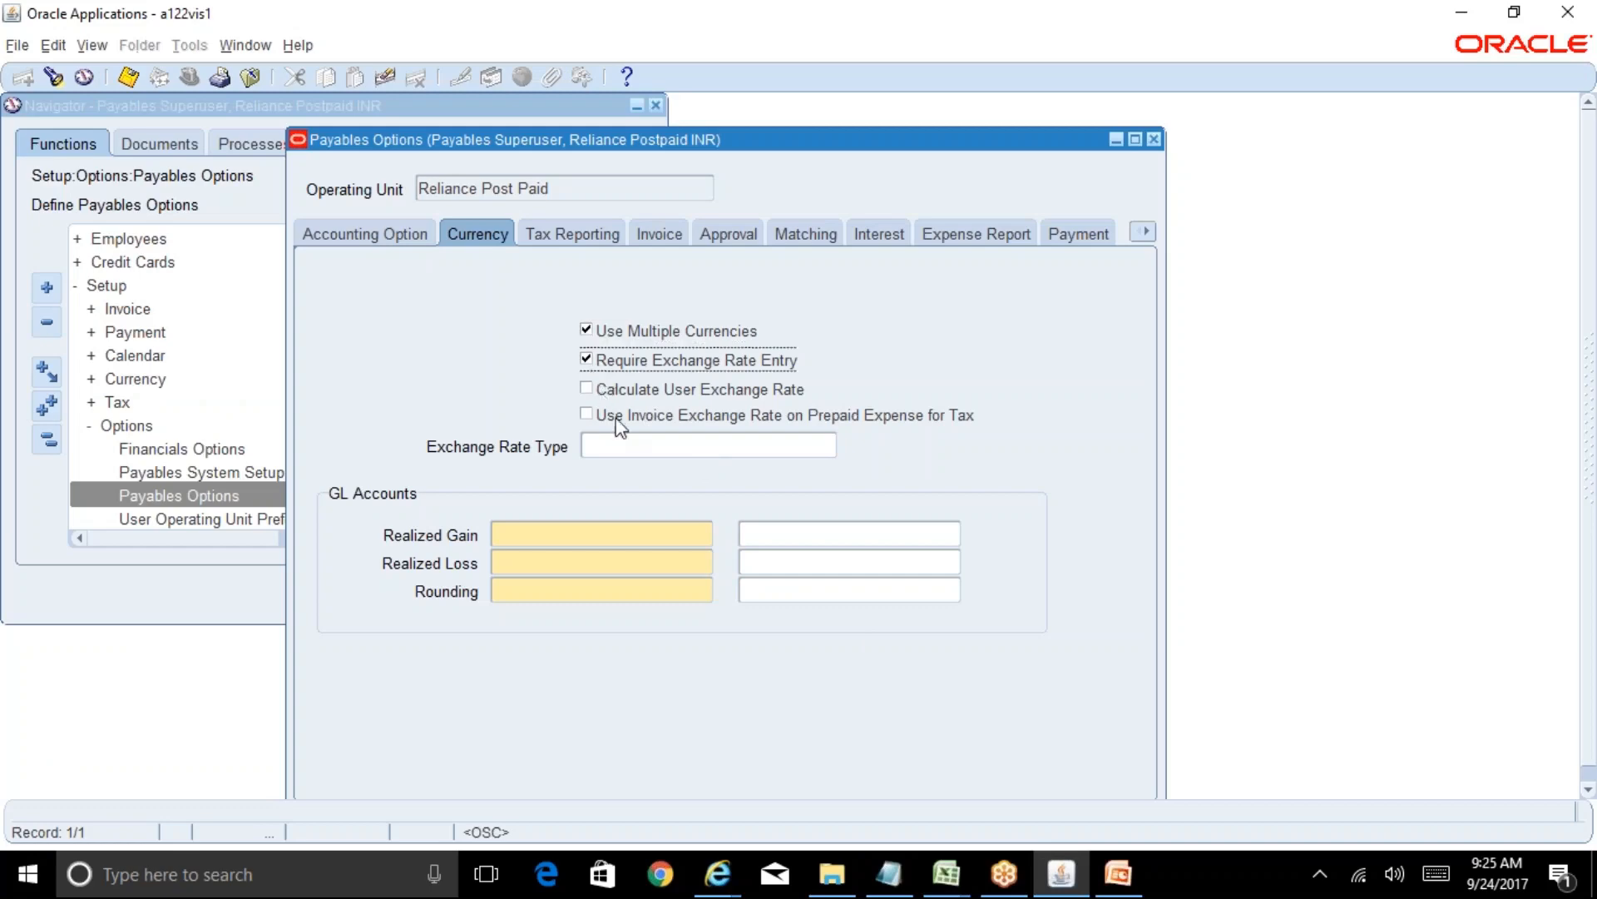
click(664, 442)
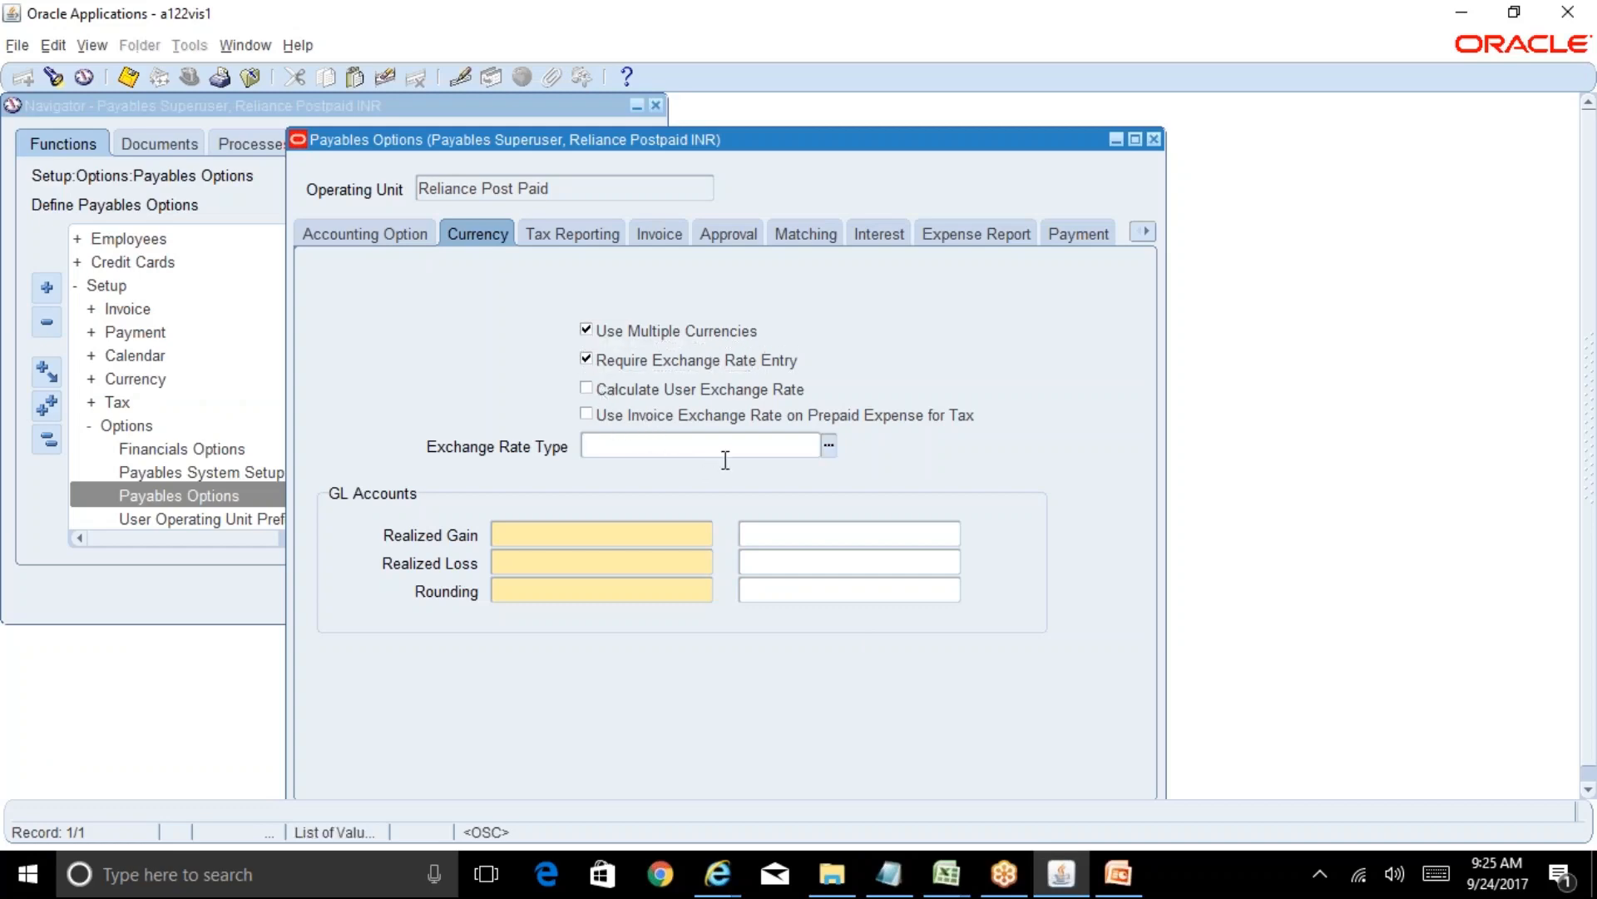
text(Corporate)
key(Tab)
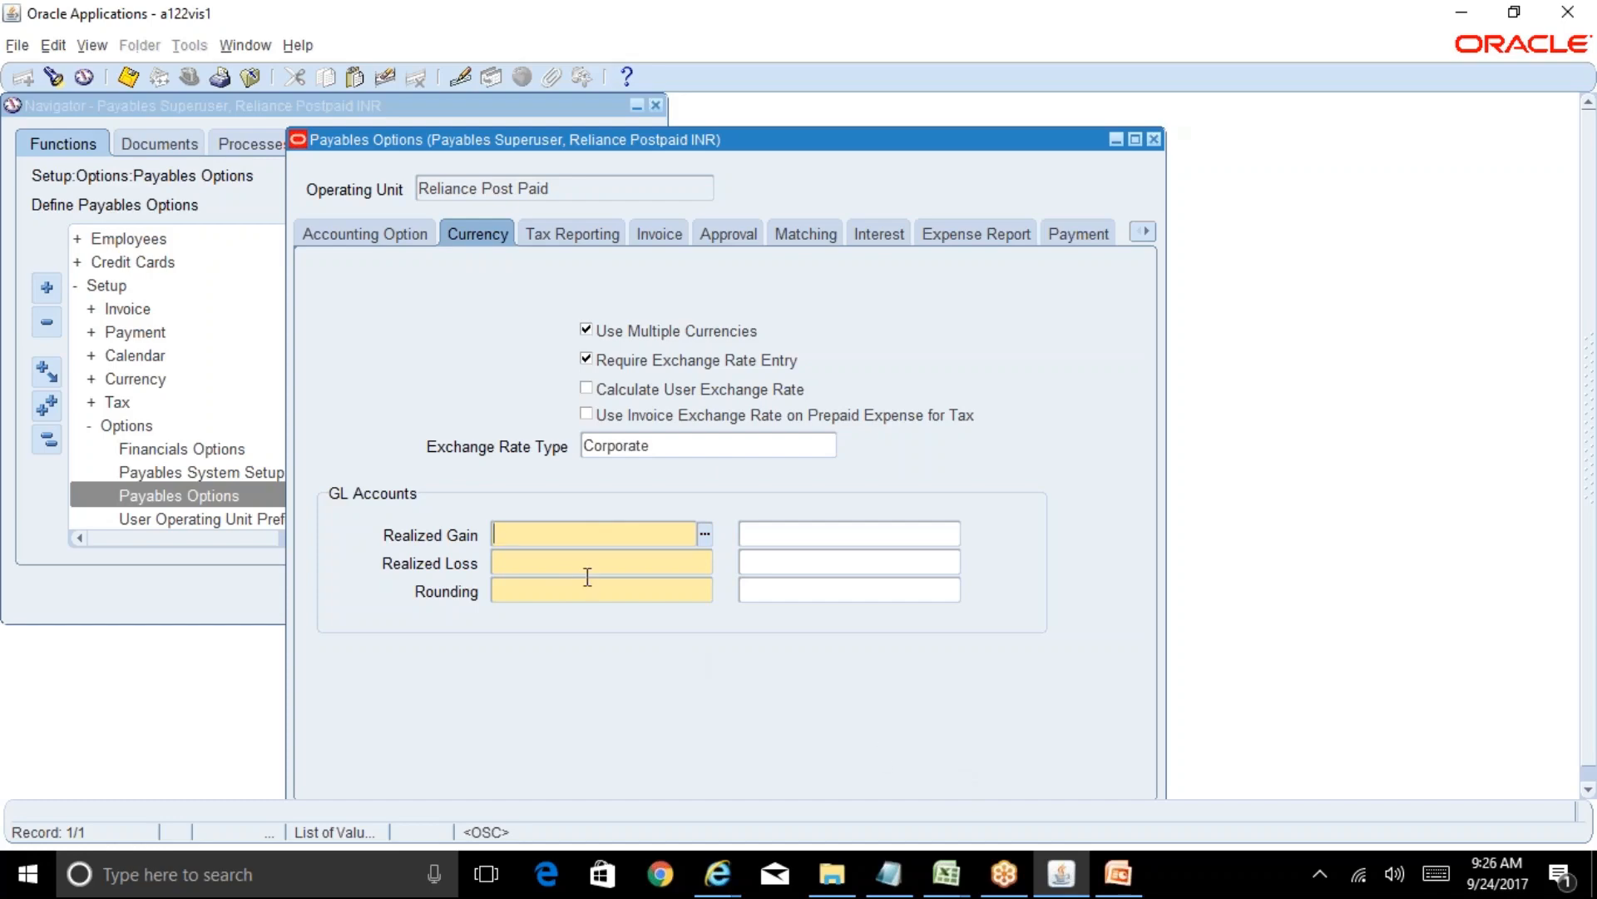
Step: Copy the Realized Gain account from cell C43 of the BR100_Financials_AP workbook's AP-7 sheet into Realized Gain in Oracle's Payables Options
click(947, 872)
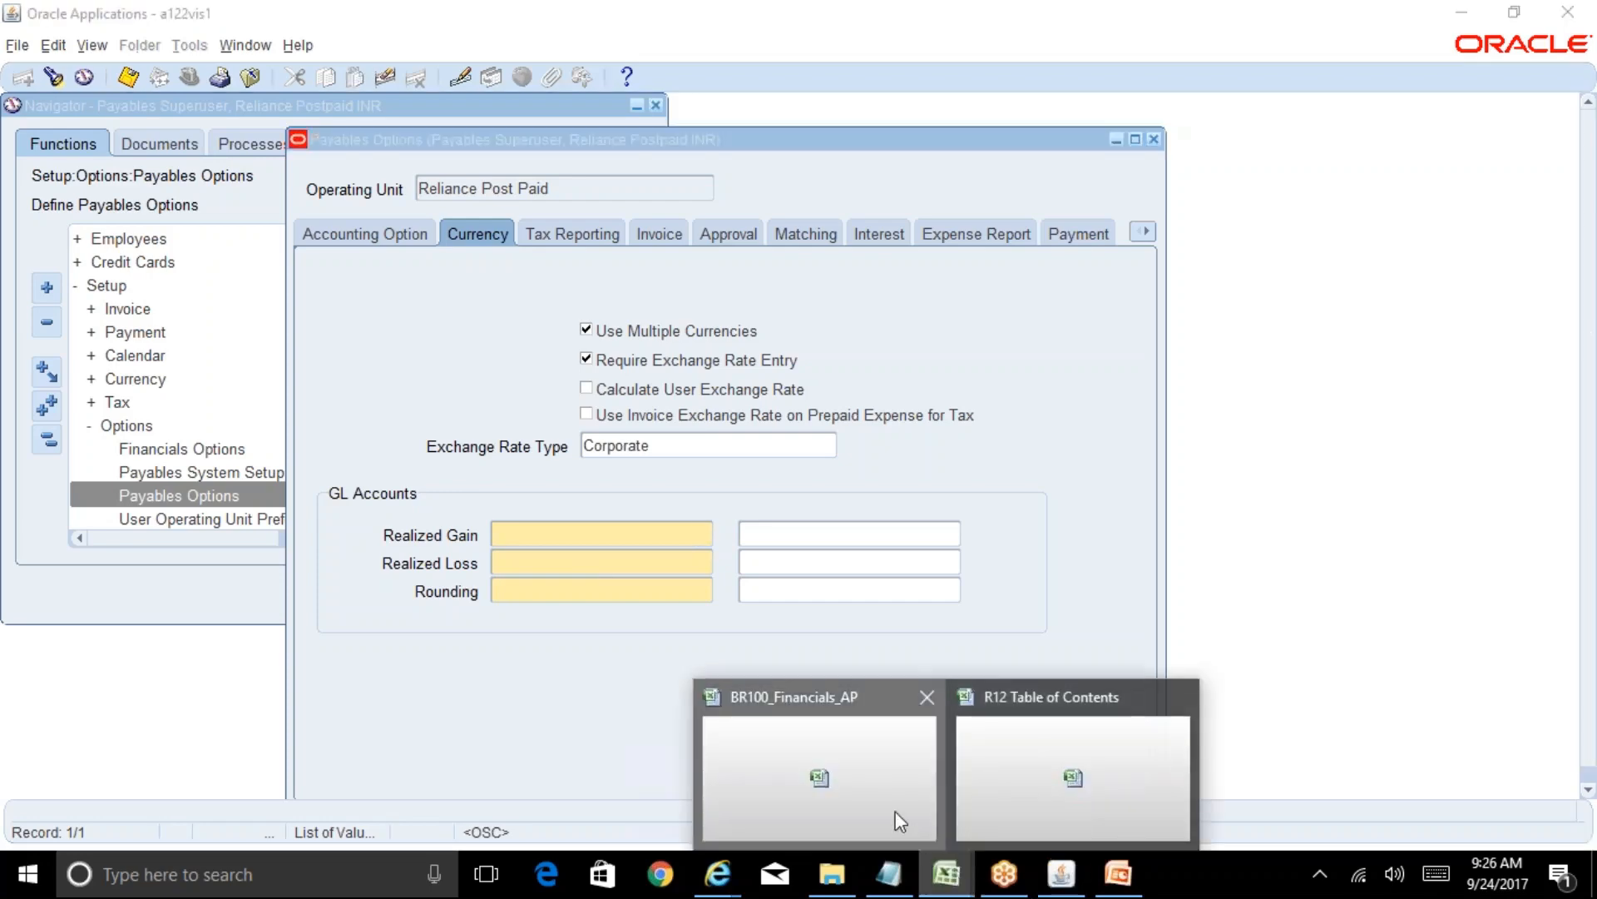
click(898, 821)
click(761, 593)
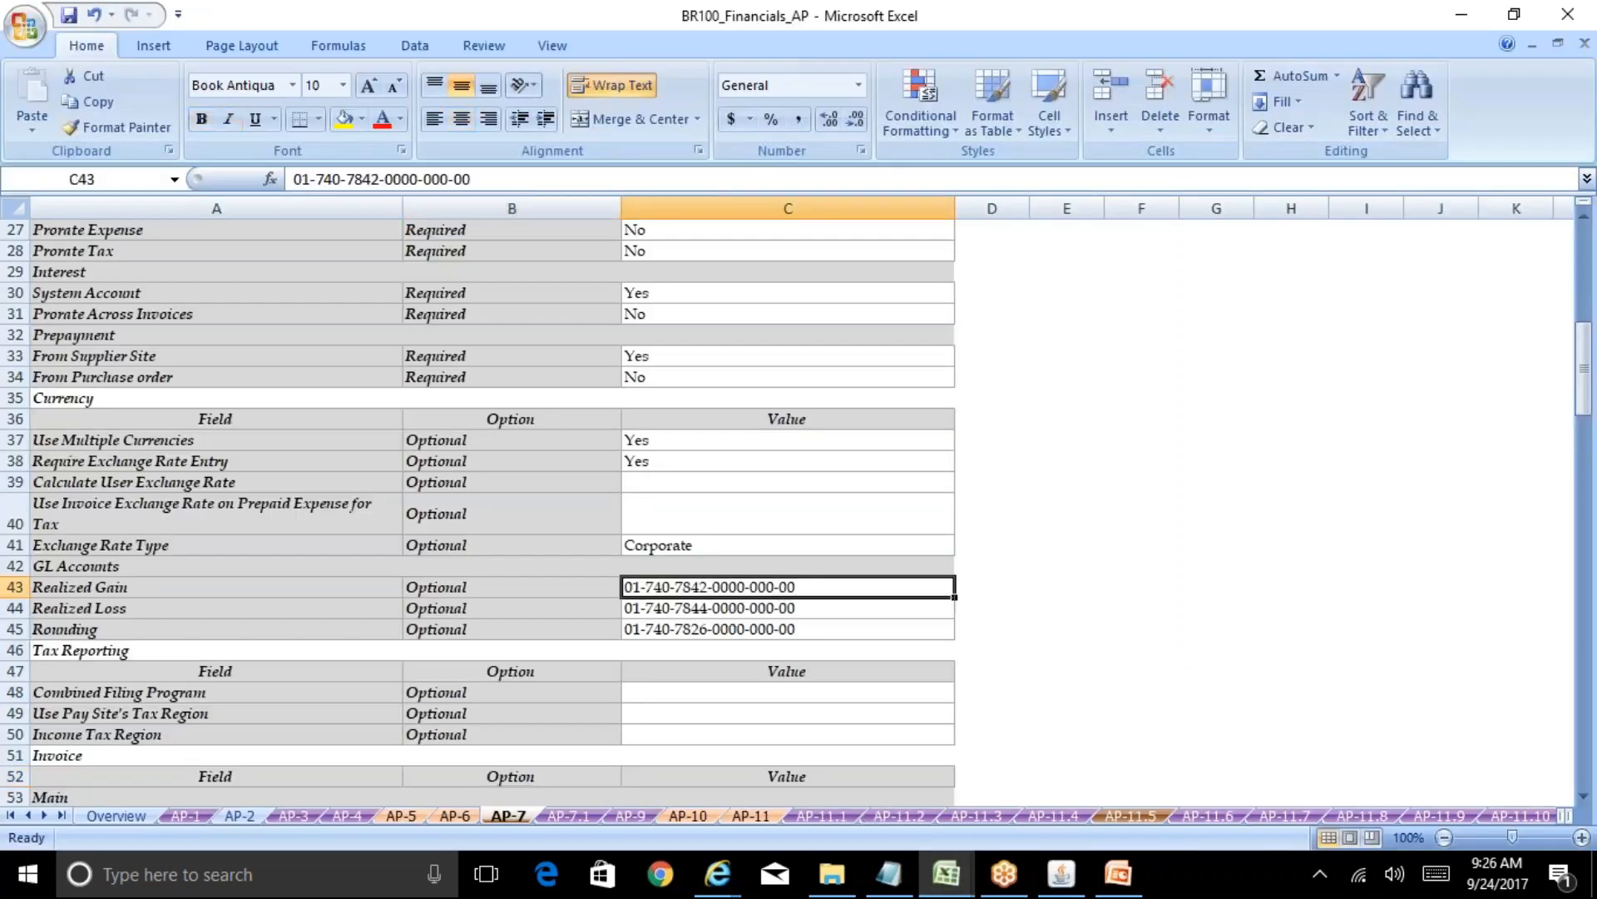
click(497, 177)
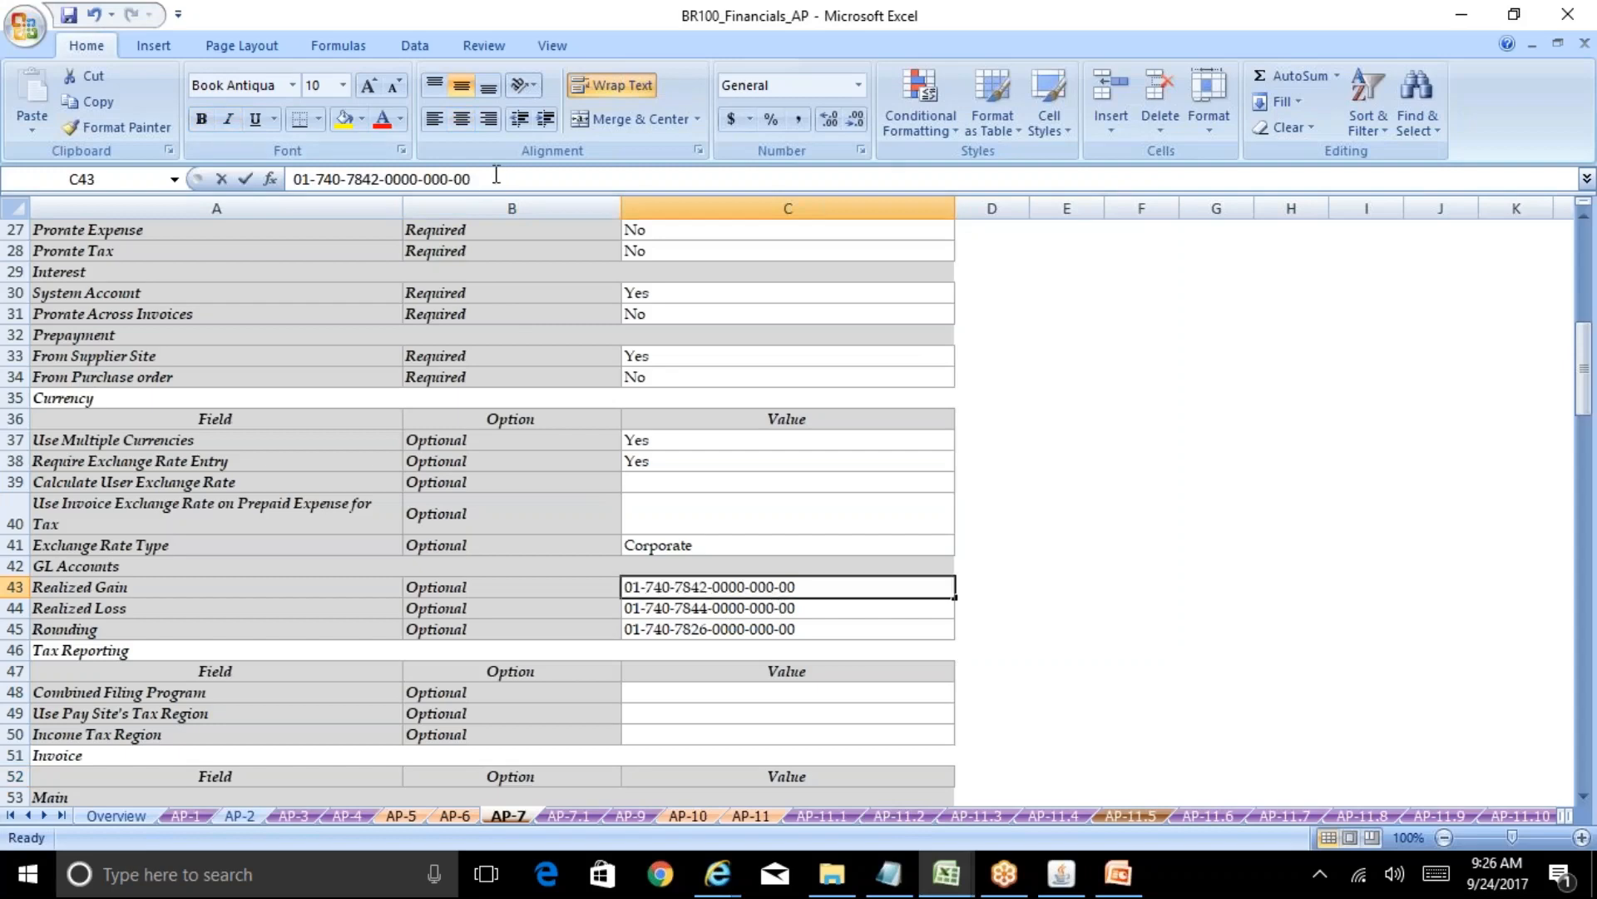
drag(497, 177, 293, 178)
key(ctrl+c)
click(1058, 875)
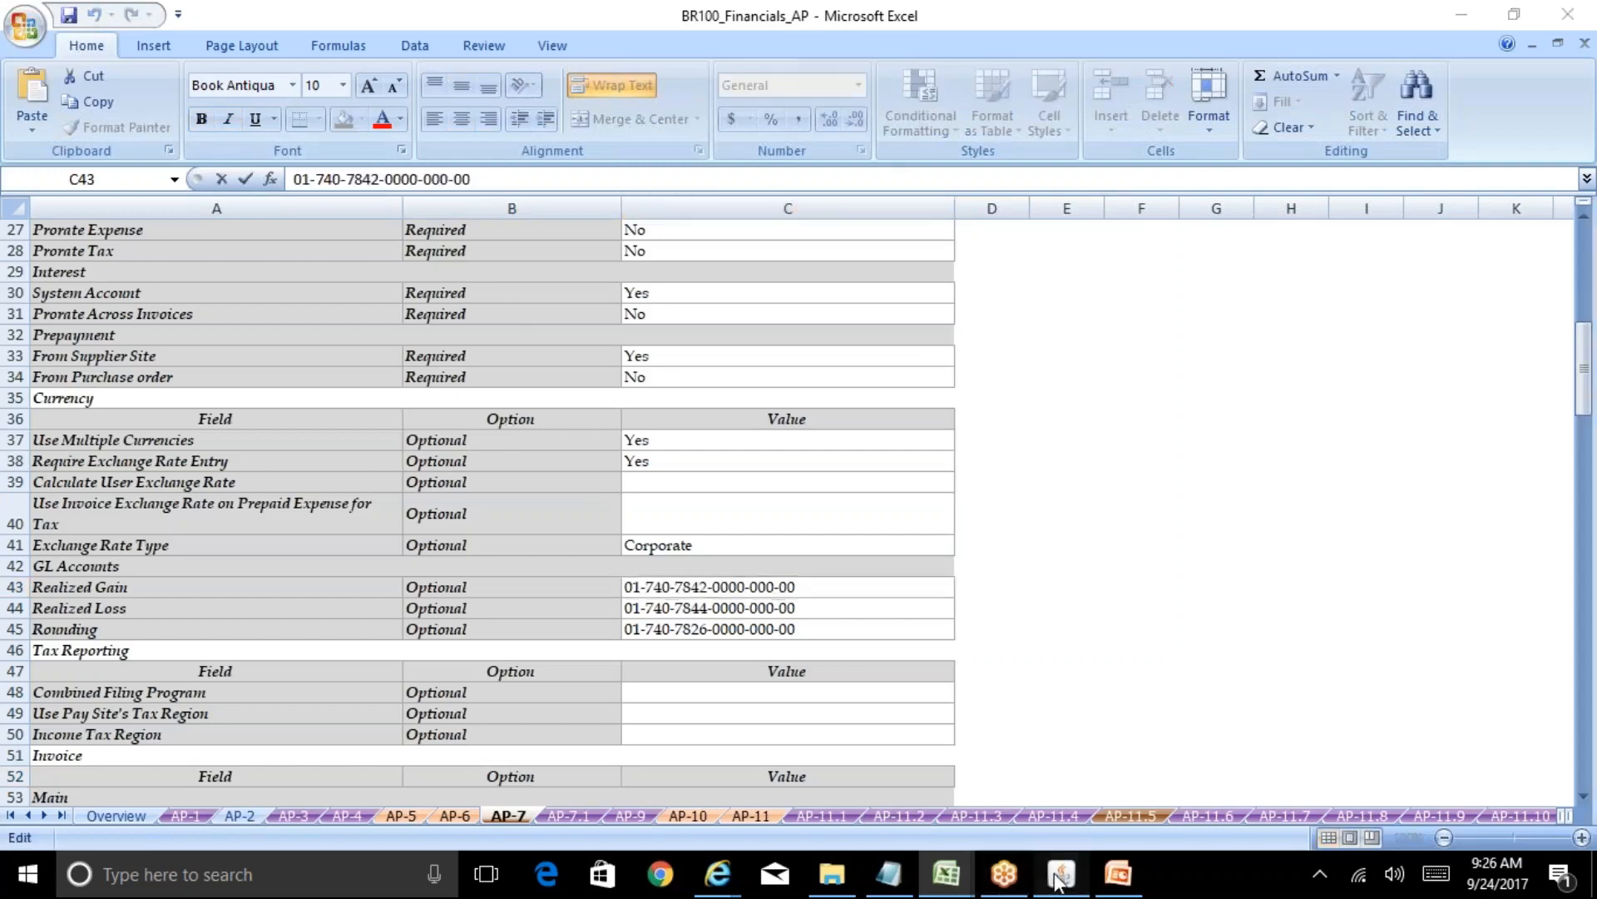
key(ctrl+v)
key(Tab)
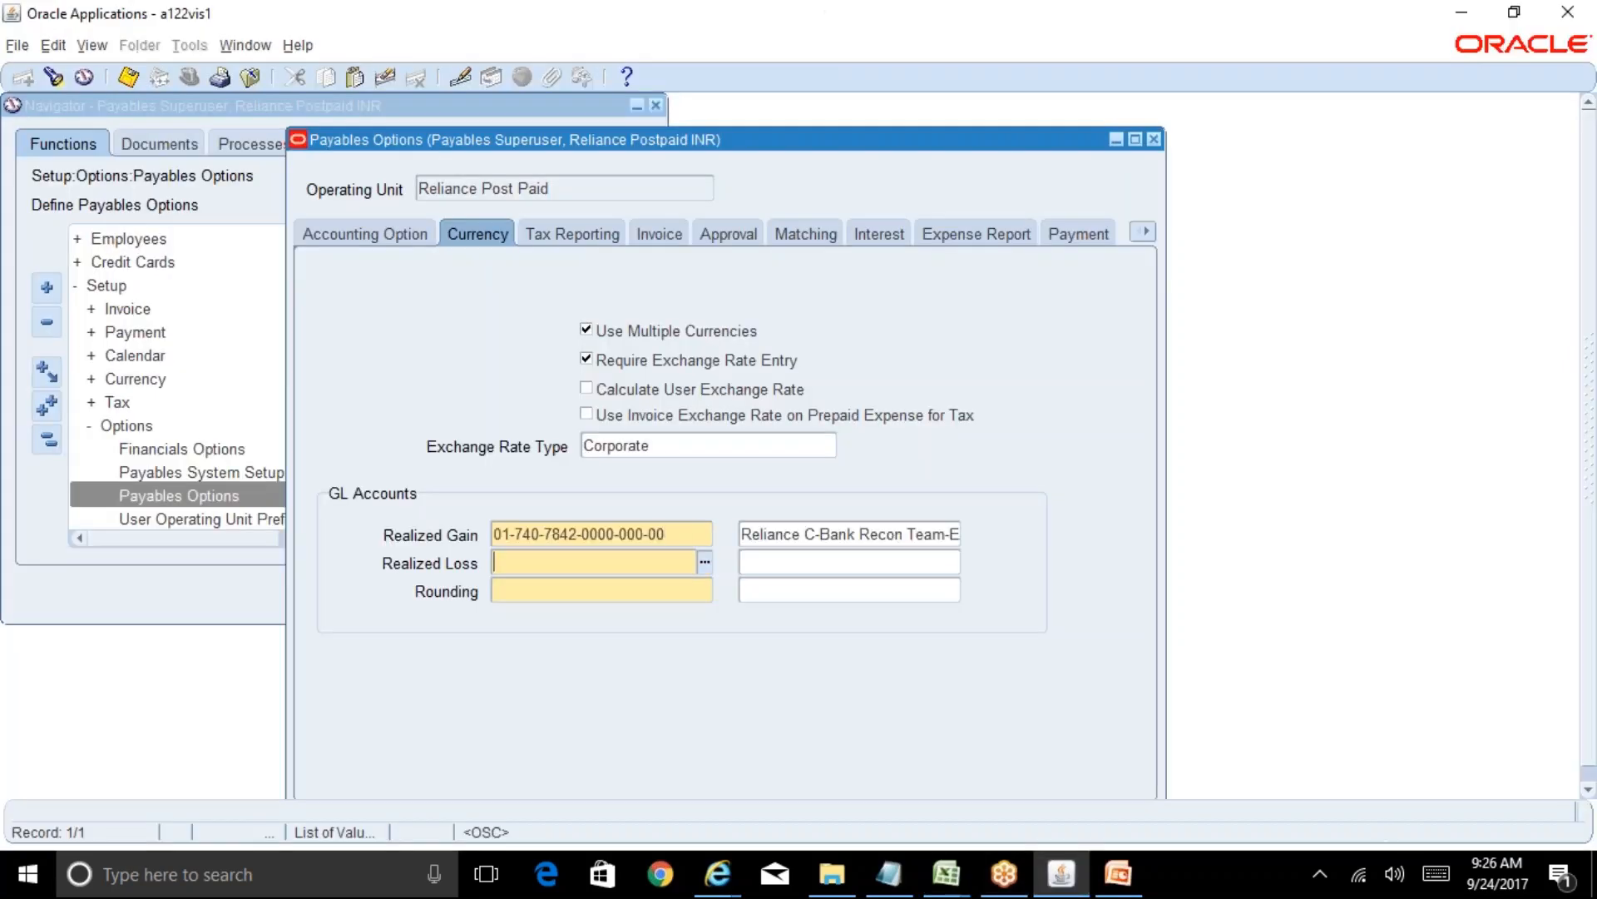
Step: Copy the Realized Loss account from cell C44 of the AP-7 sheet into Realized Loss in Oracle's Payables Options
key(alt+Tab)
click(788, 608)
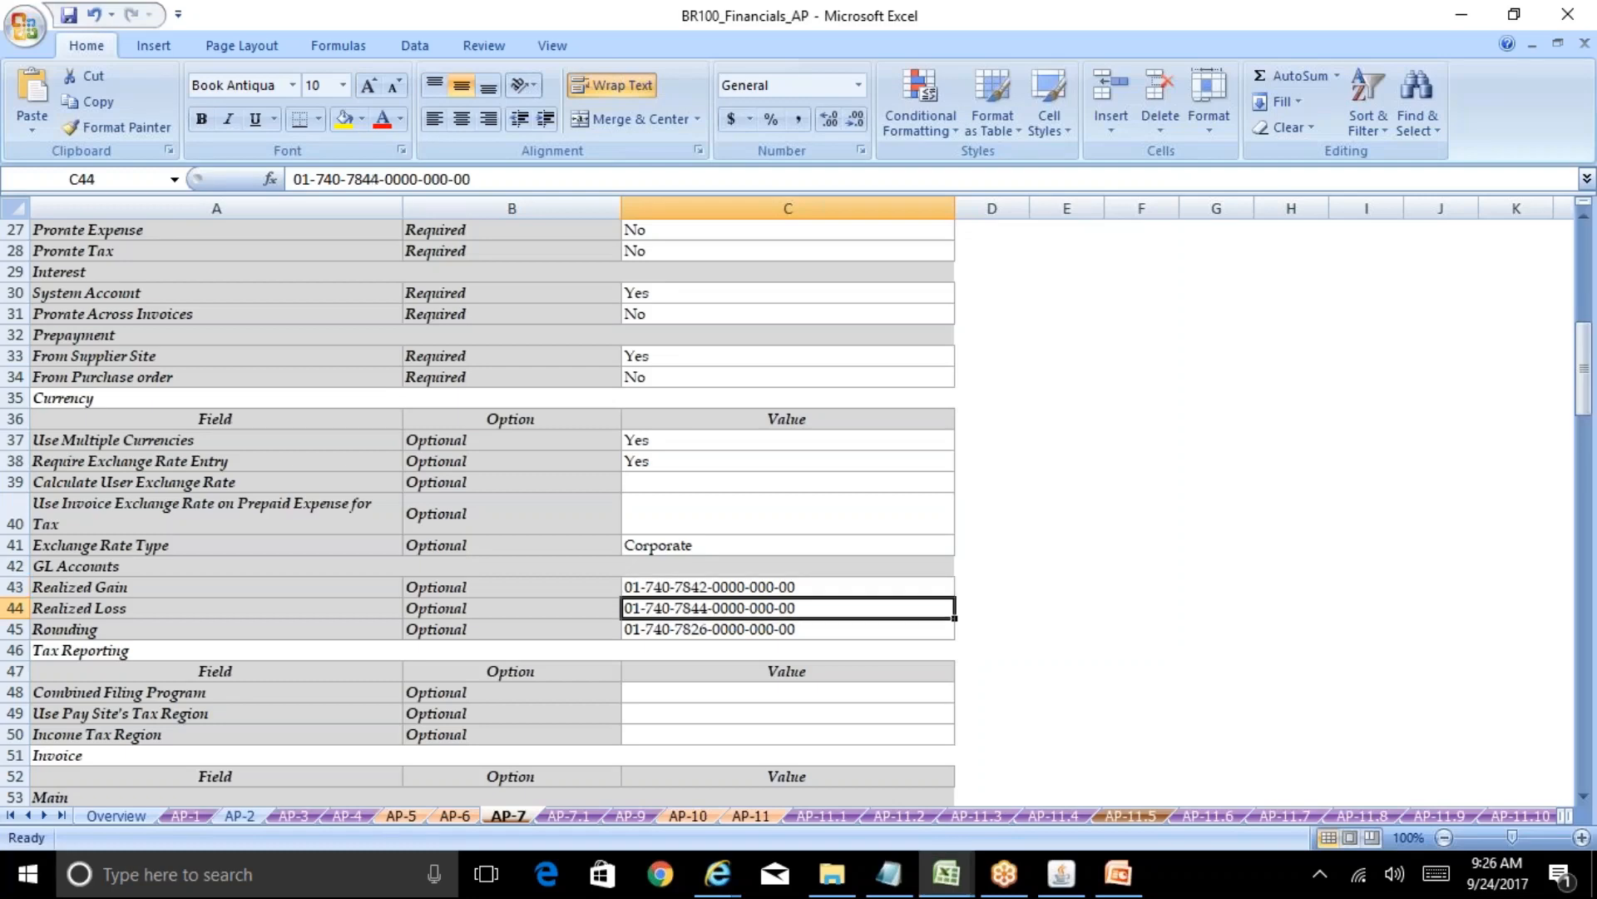
key(ctrl+c)
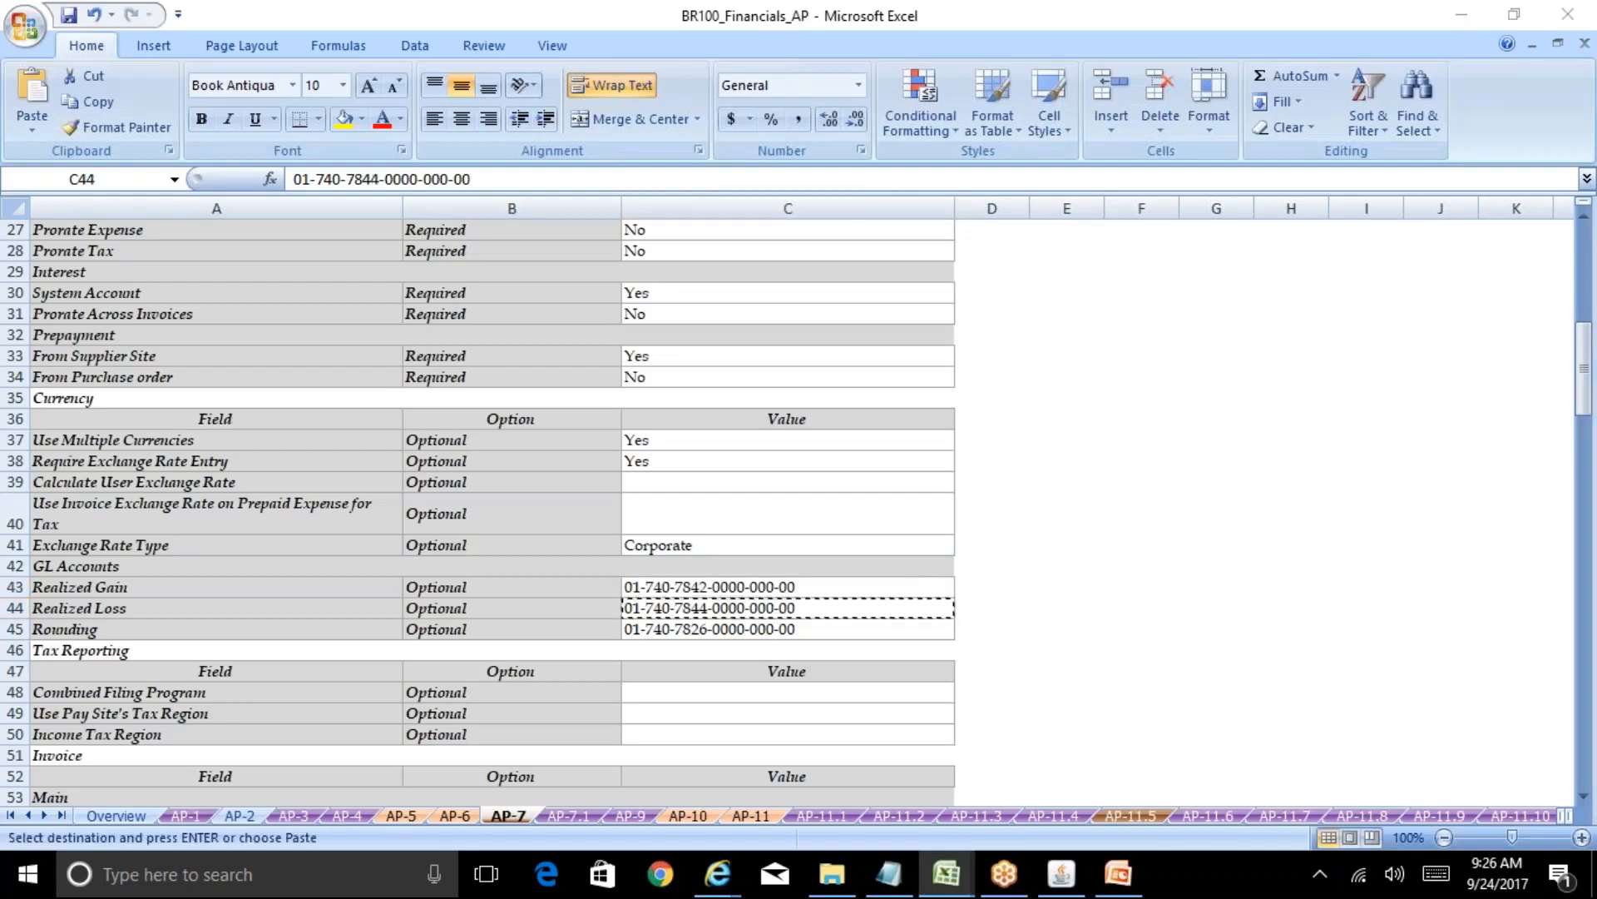
key(alt+Tab)
key(ctrl+v)
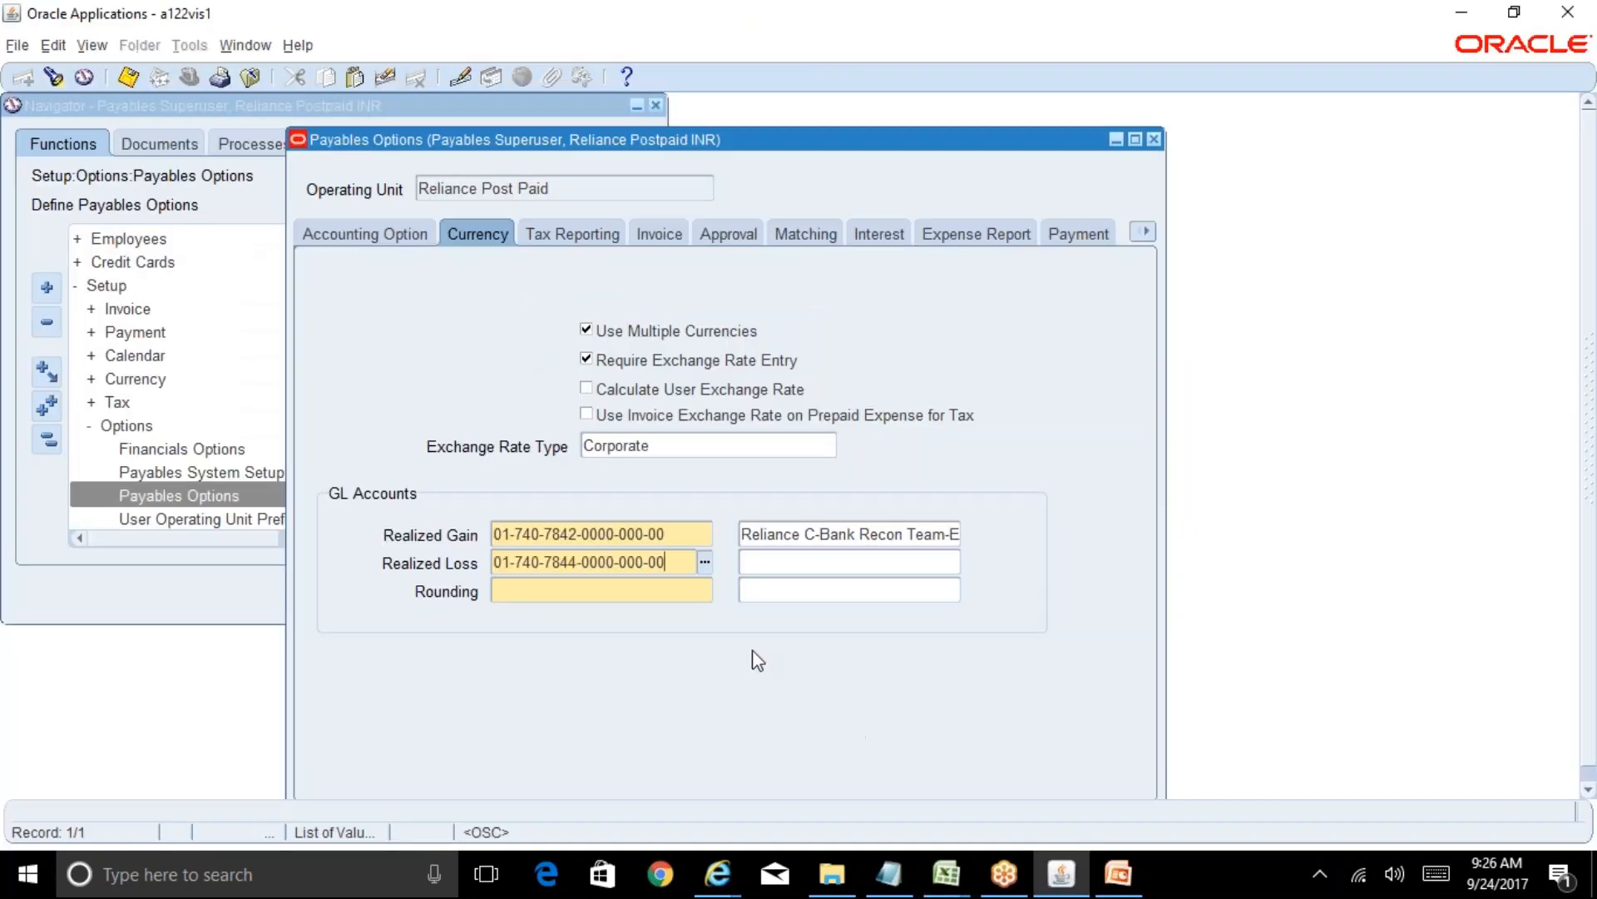
key(Tab)
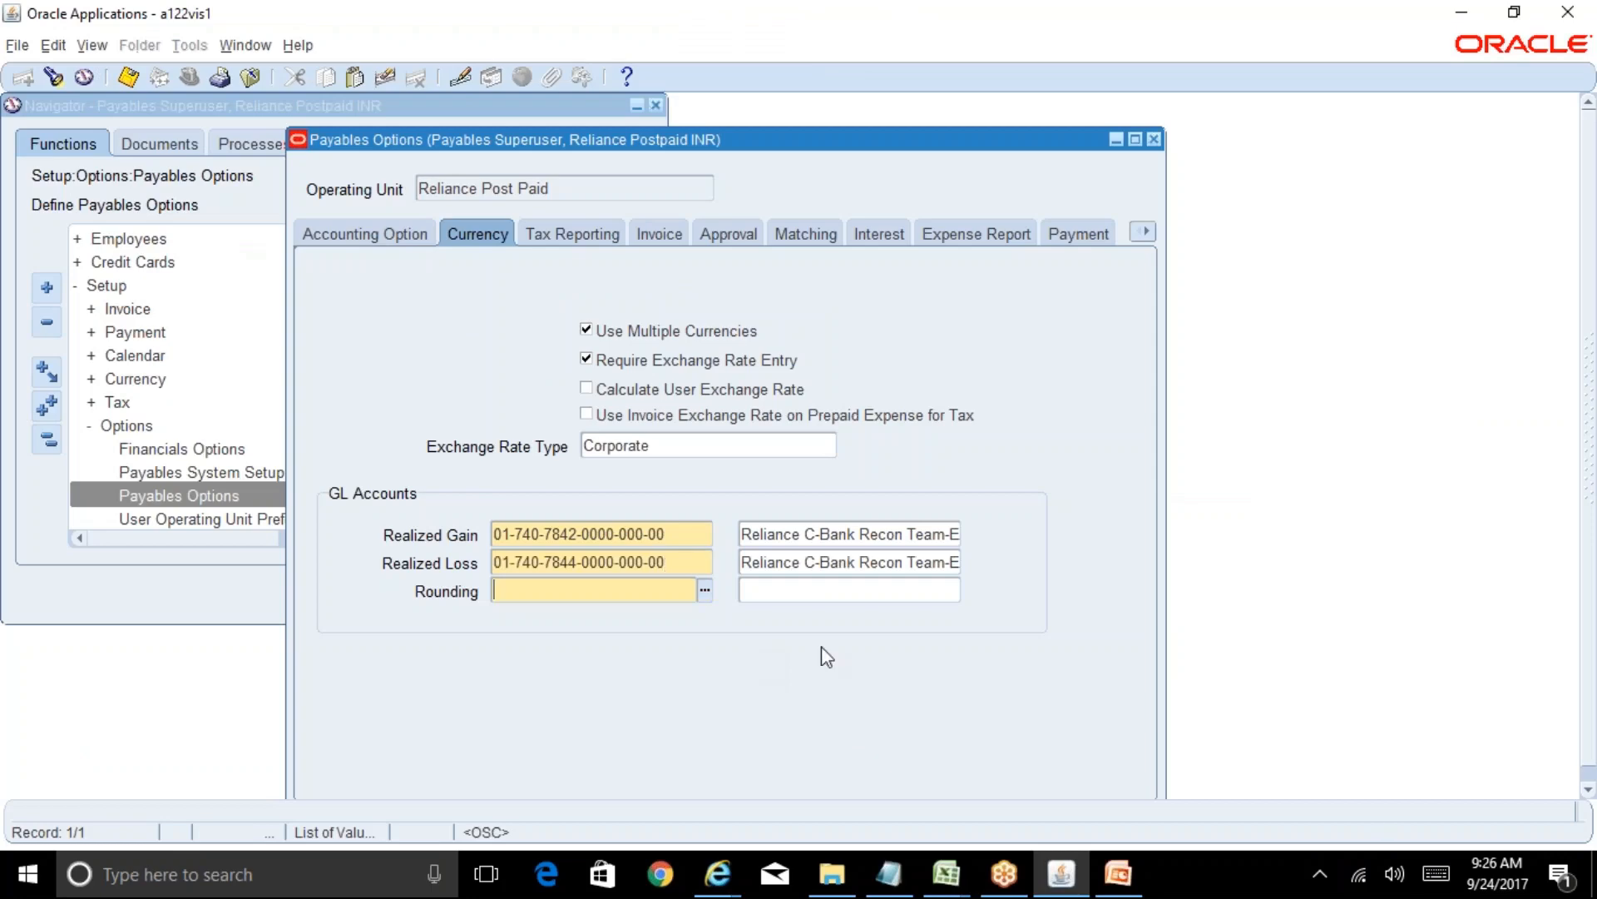
Step: Copy the Rounding account from cell C45 of the AP-7 sheet into Rounding in Oracle's Payables Options and recheck the Currency settings
key(alt+Tab)
key(Down)
key(ctrl+c)
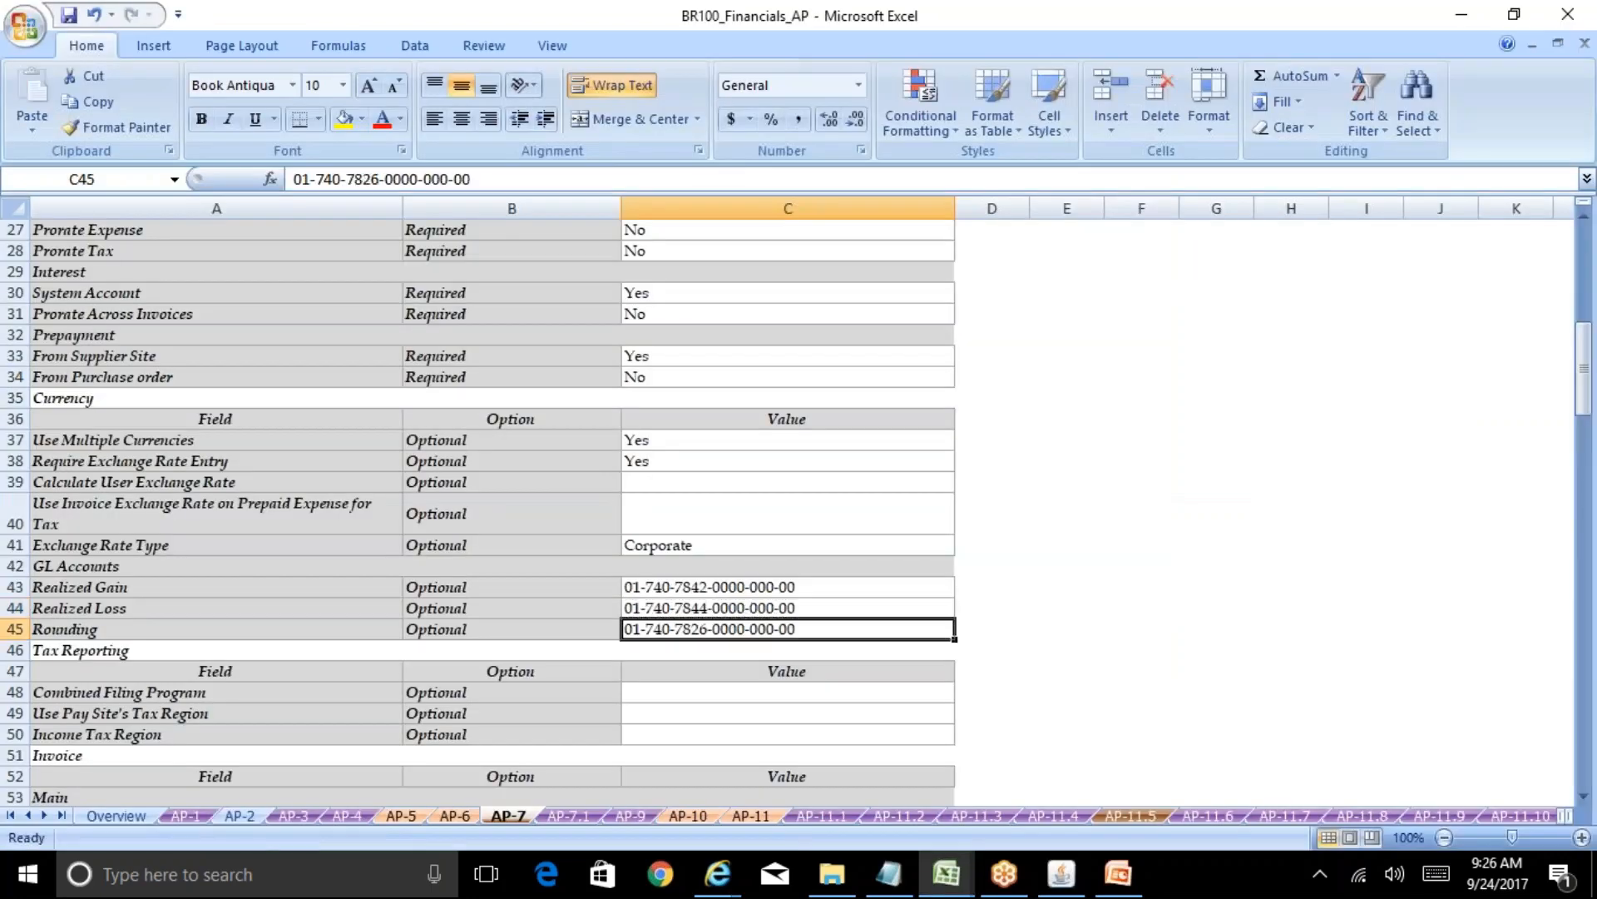
key(alt+Tab)
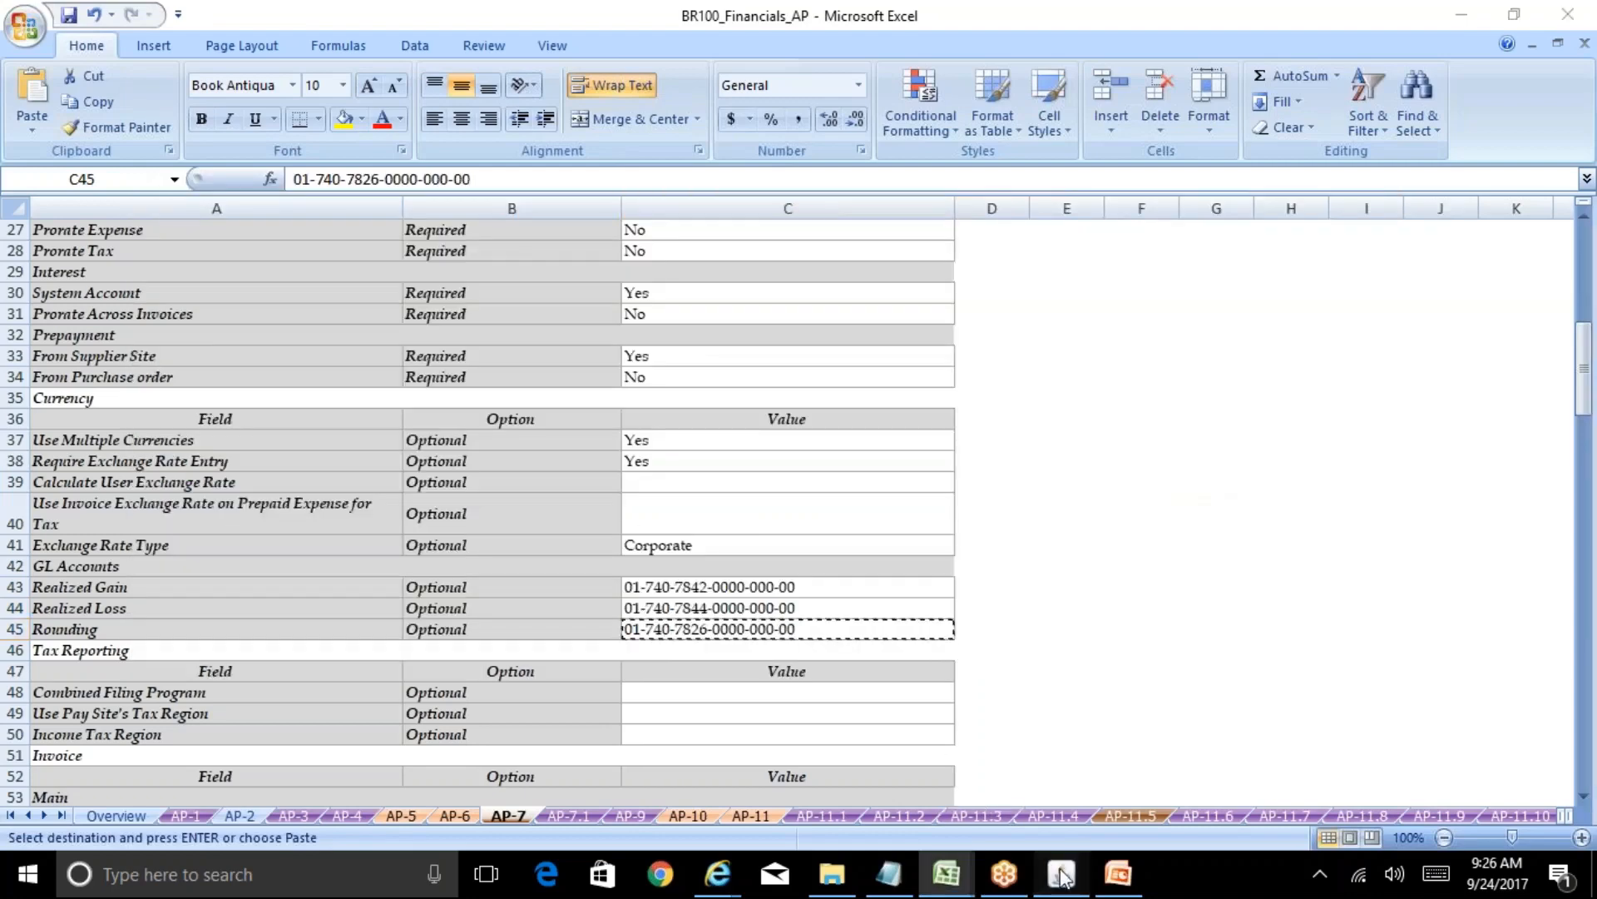
key(alt+Tab)
key(ctrl+v)
key(Tab)
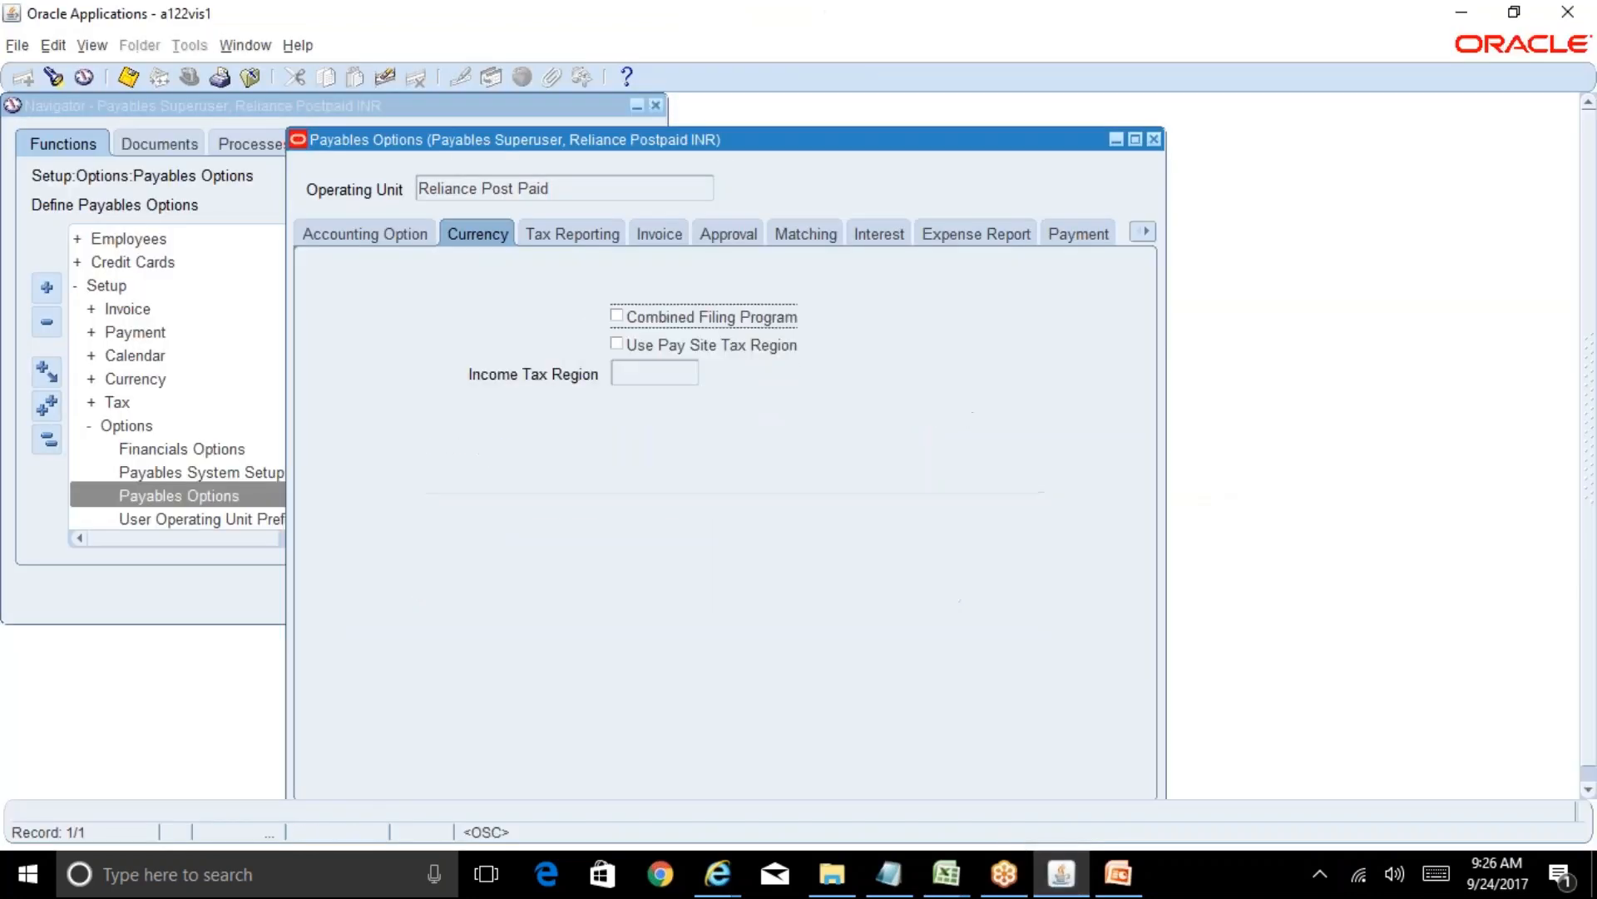
click(398, 237)
click(484, 242)
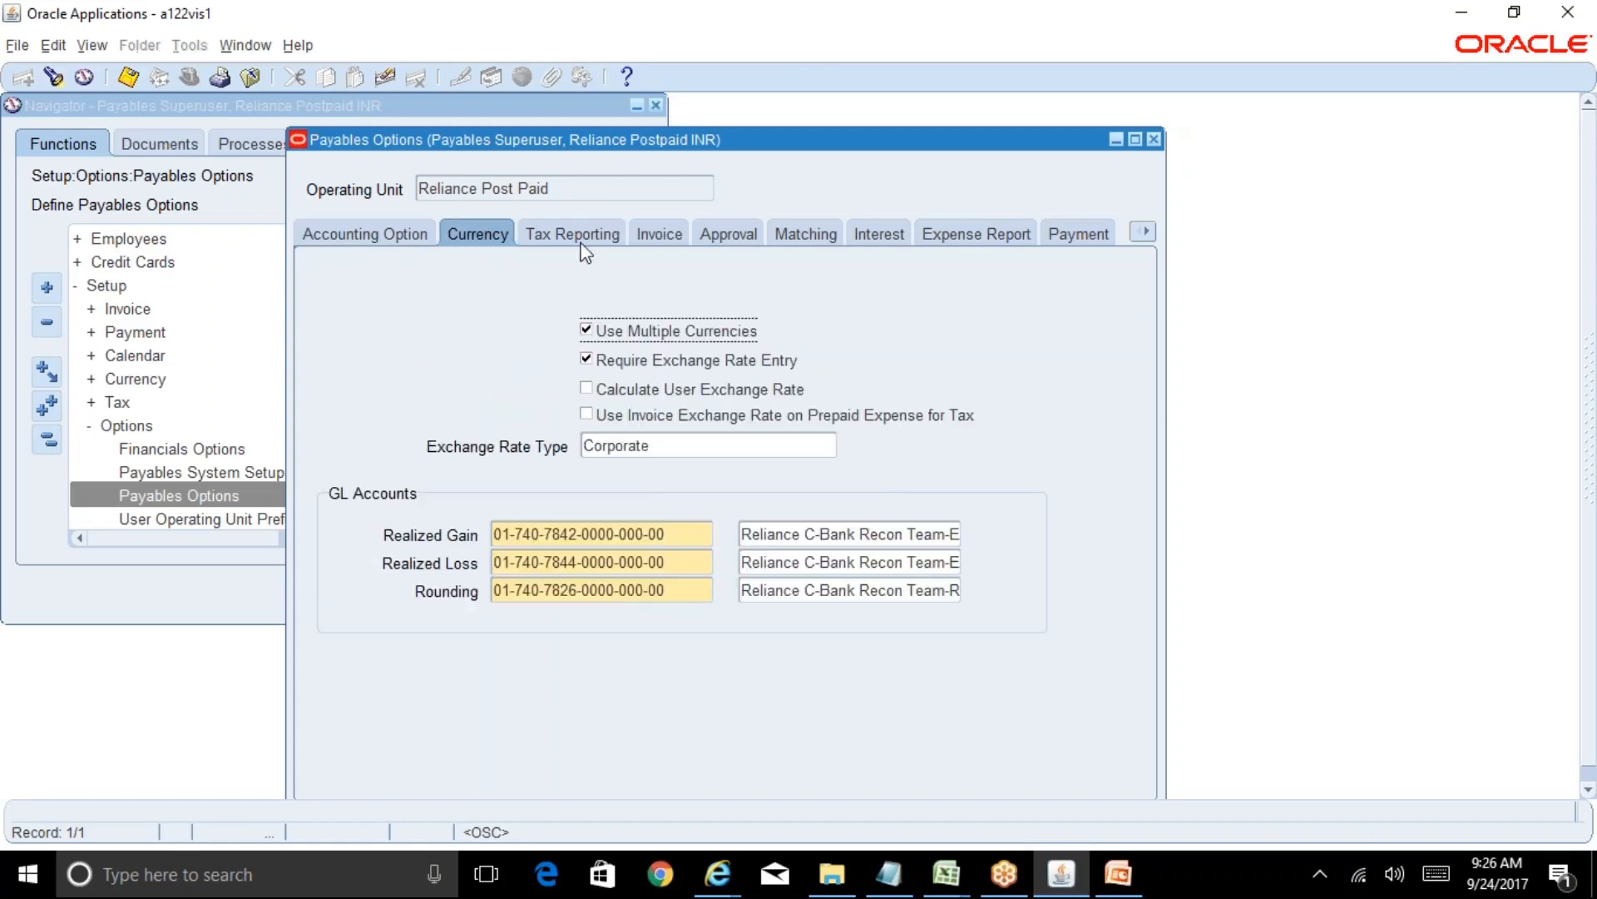
Step: View the Tax Reporting settings, and in the Invoice settings disable Confirm Date as Invoice Number and enable Allow Online Validation
click(592, 243)
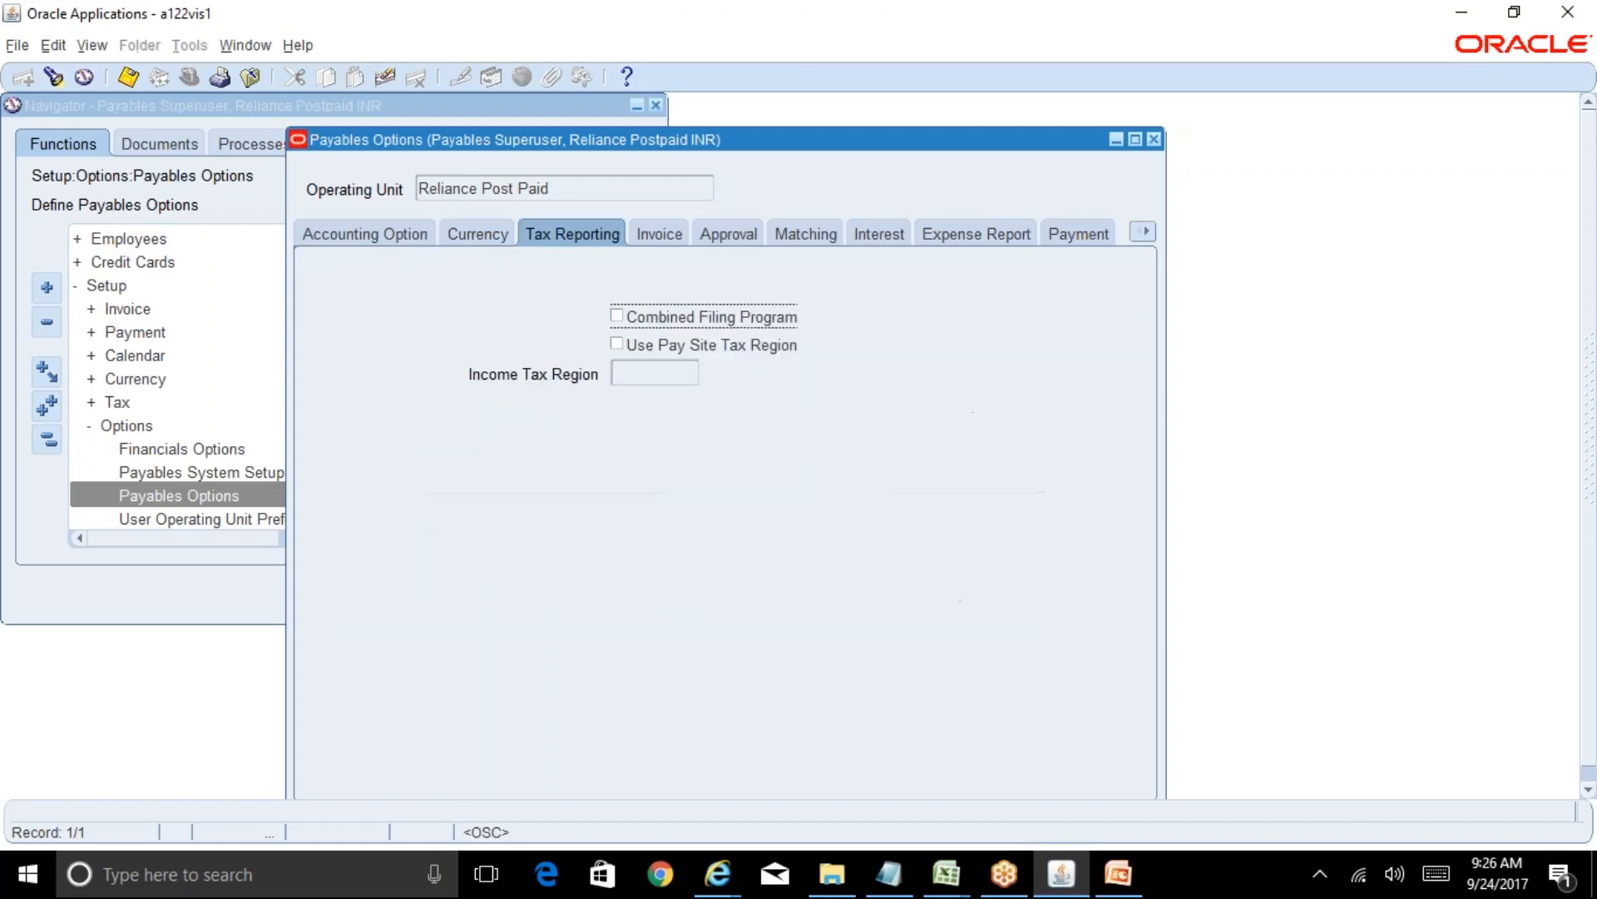
click(642, 241)
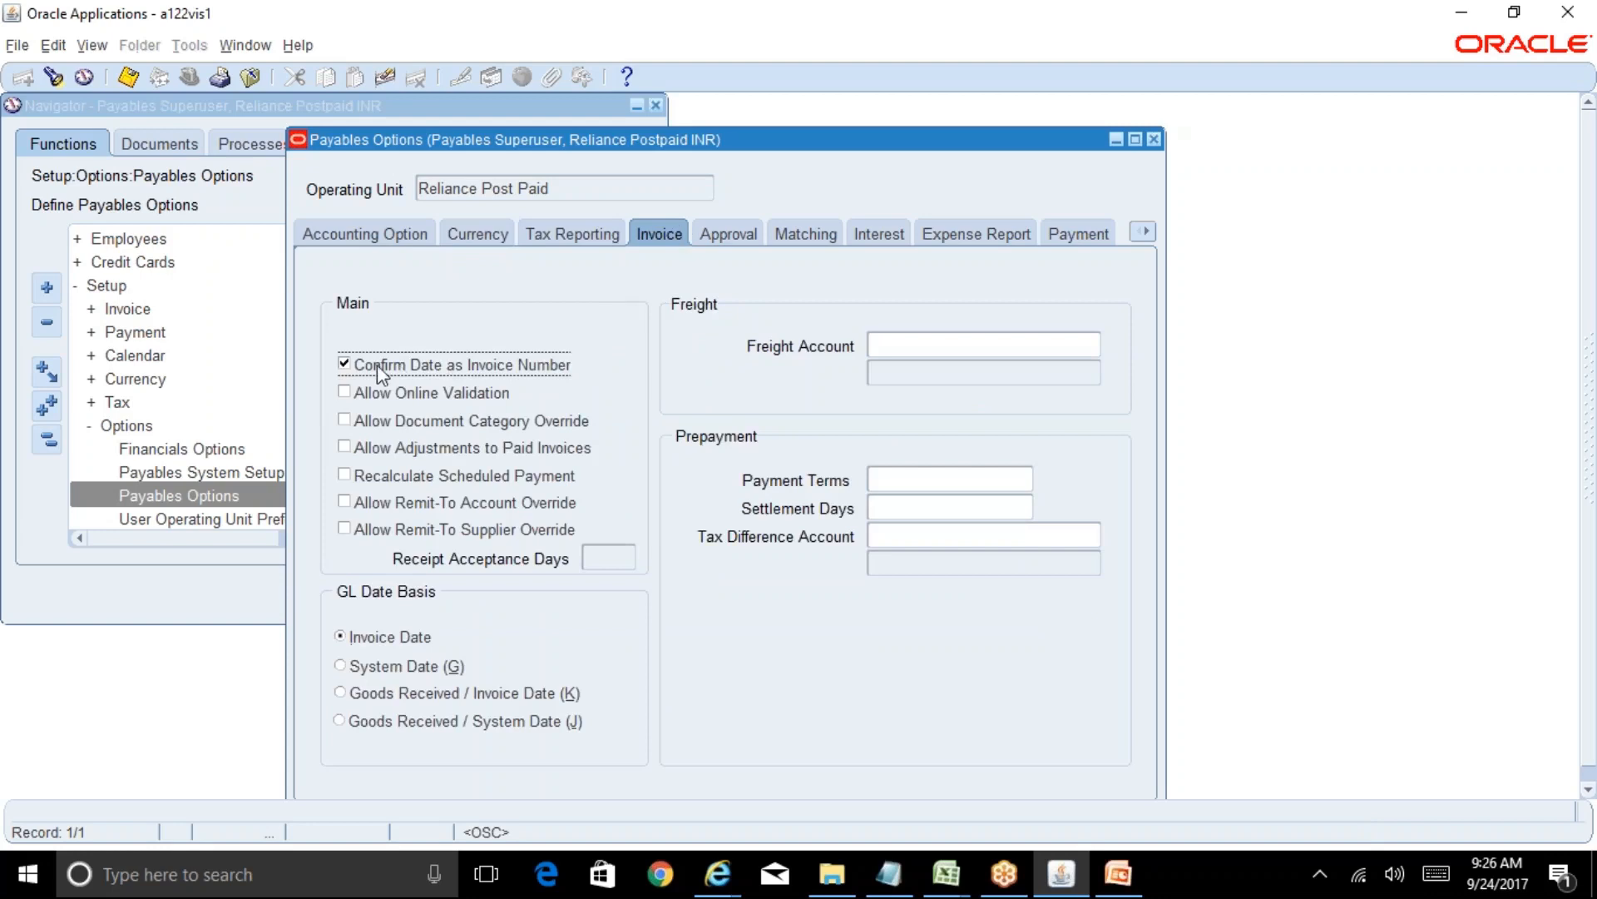
click(403, 366)
key(Tab)
key(space)
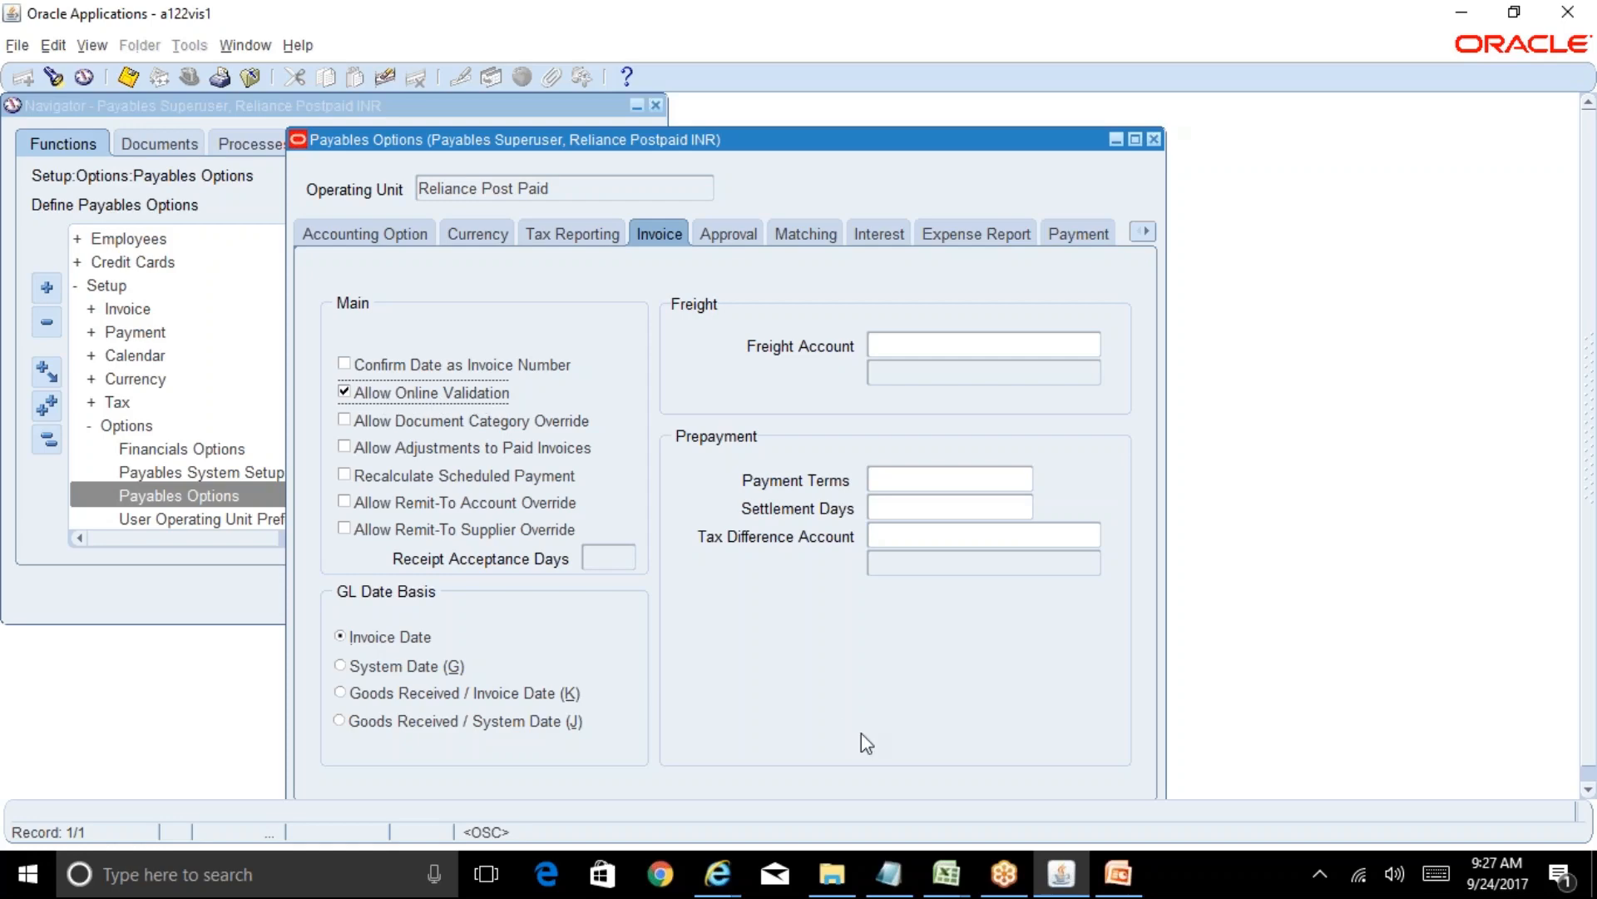
Step: Check the Invoice setup values on the BR100_Financials_AP workbook's AP-7 sheet, and enable Allow Adjustments to Paid Invoices in Oracle's Payables Options
click(962, 879)
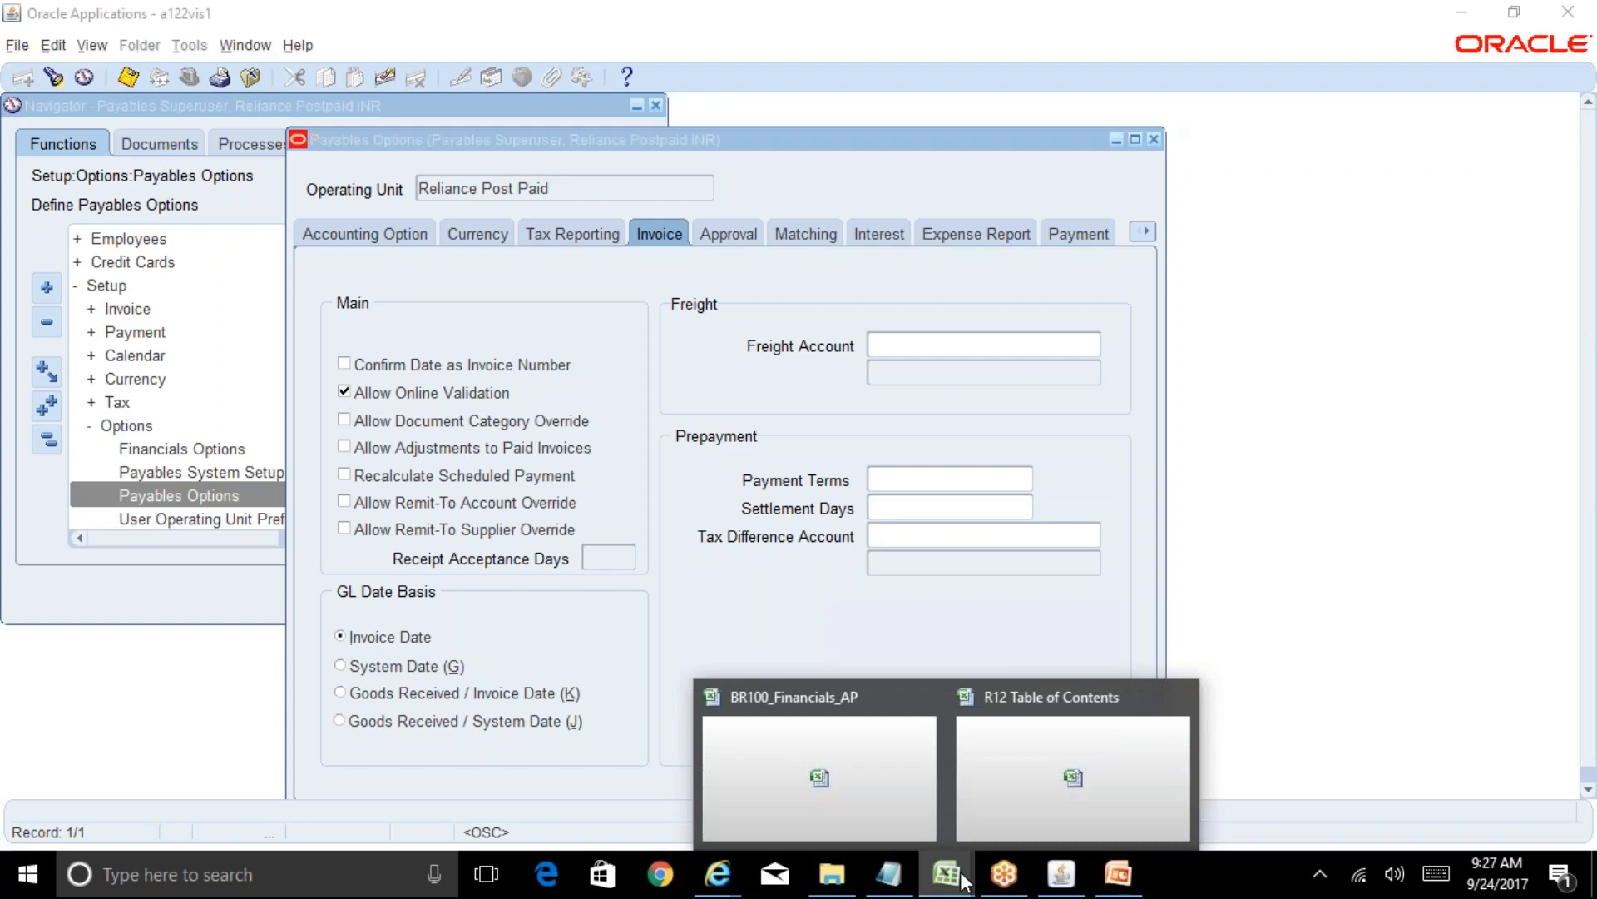
click(907, 812)
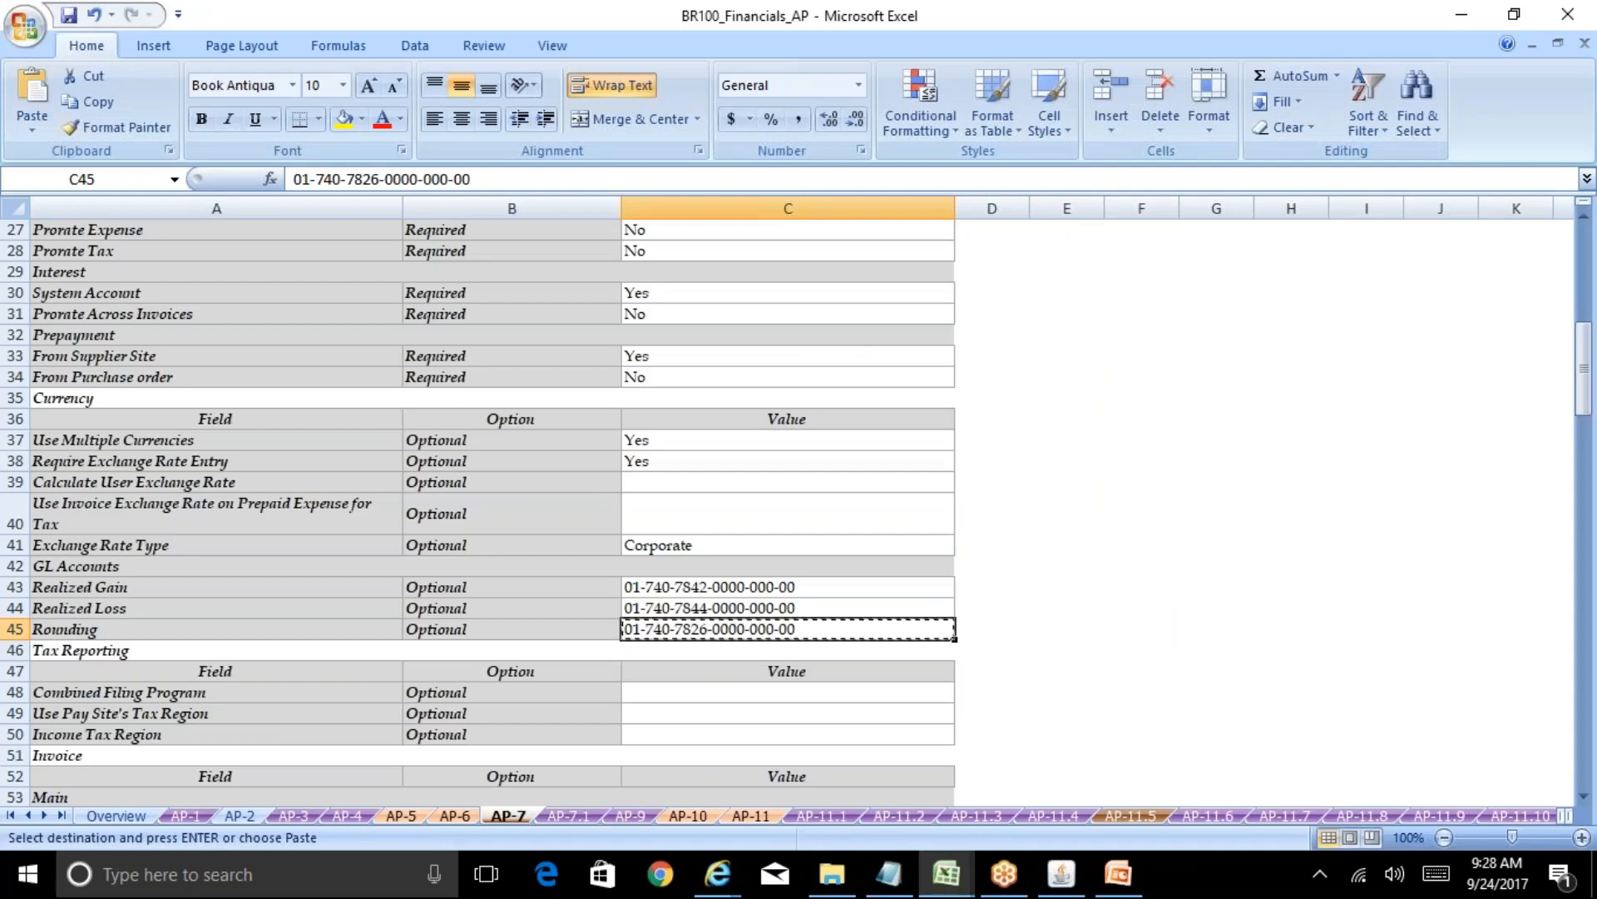
click(1584, 796)
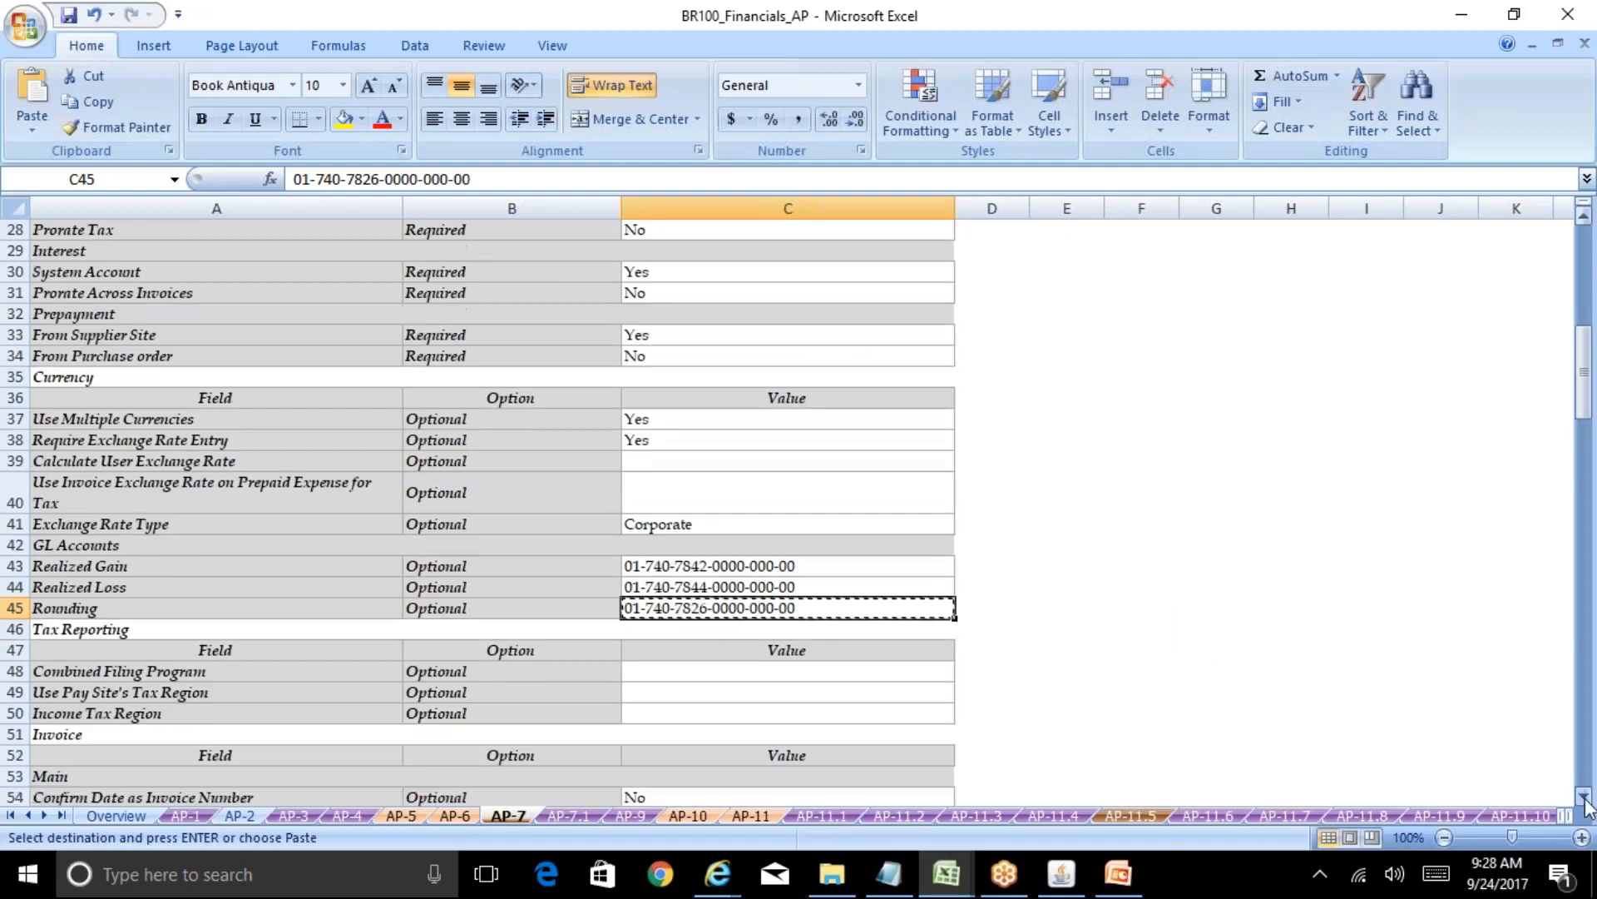
click(1583, 796)
click(1585, 798)
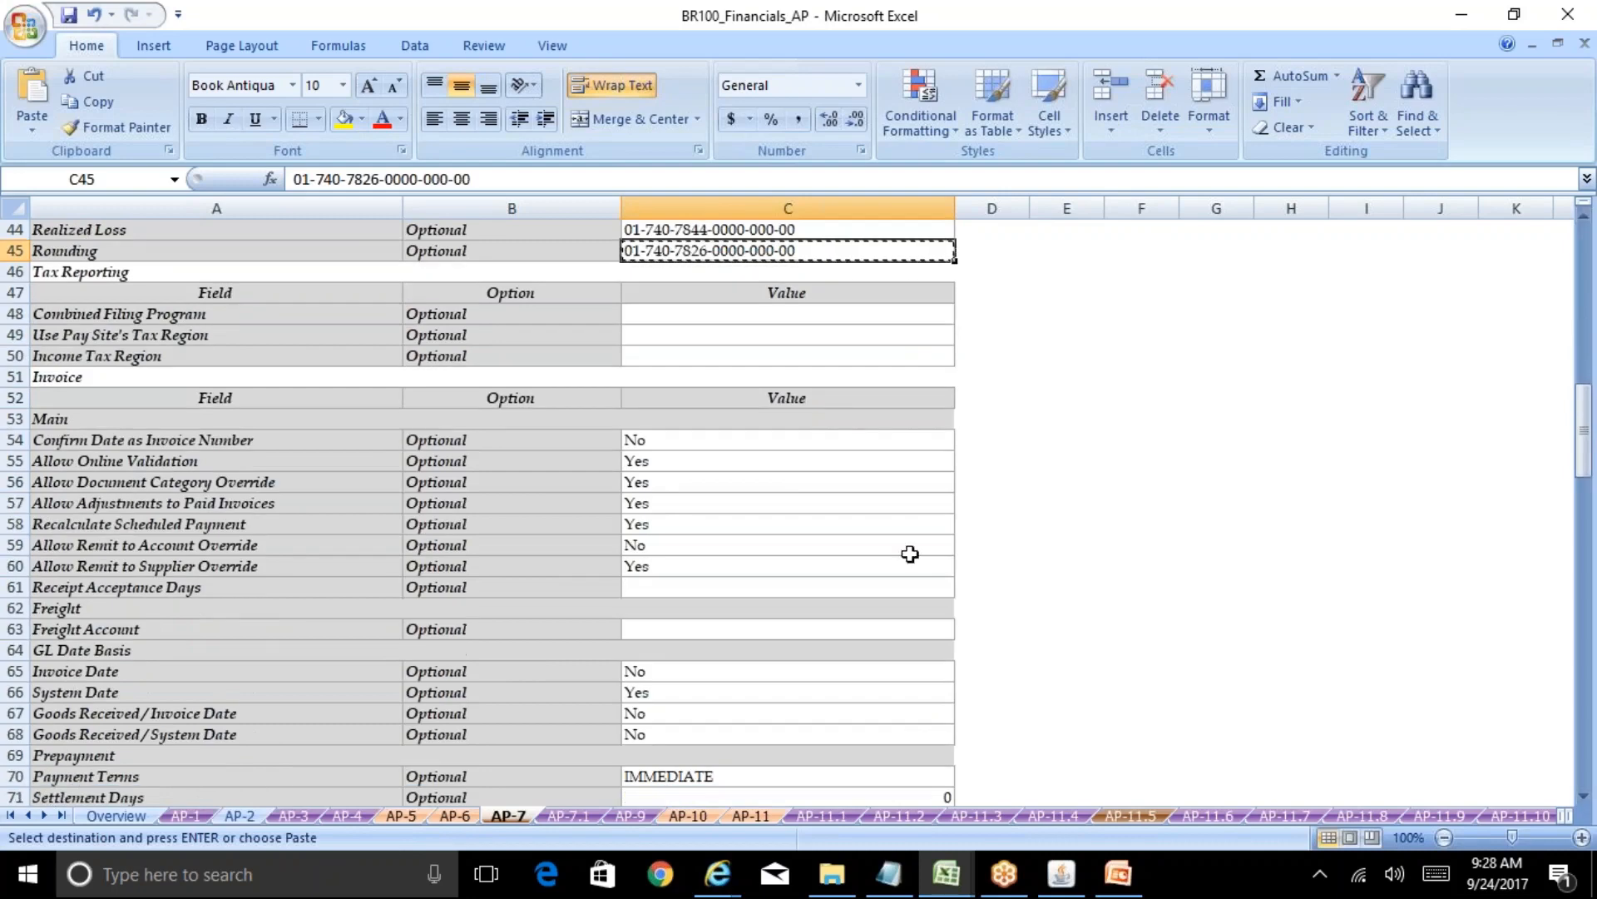
click(739, 448)
key(Escape)
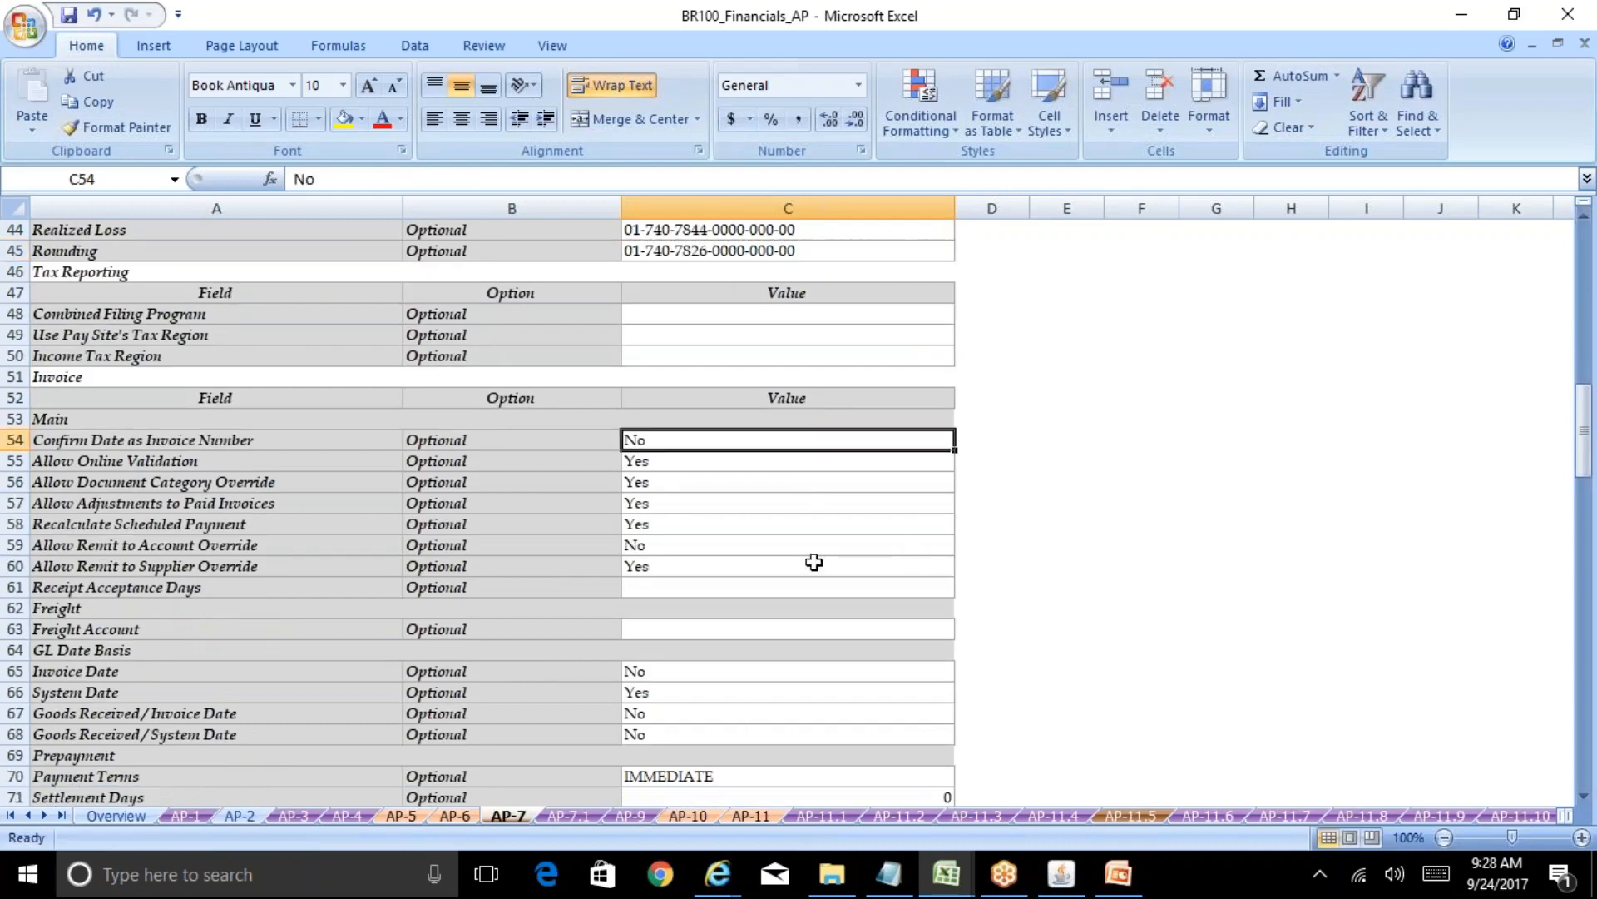
click(1062, 874)
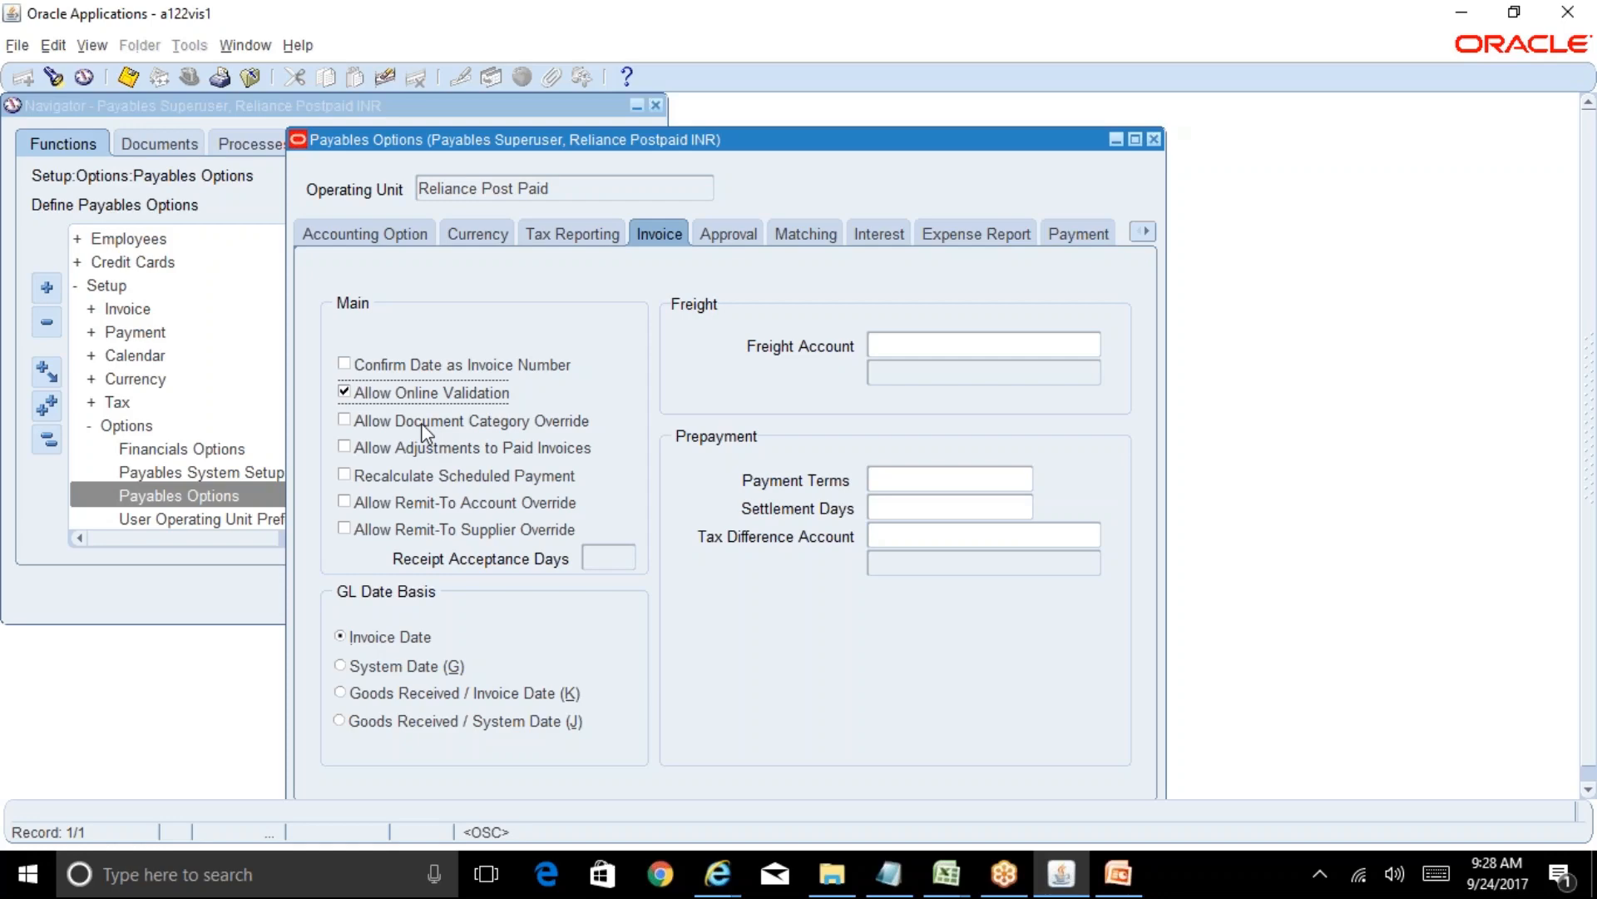
click(447, 452)
Step: Switch to the BR100_Financials_AP workbook and set Allow Document Category Override to No in cell C56 of the AP-7 sheet
click(947, 873)
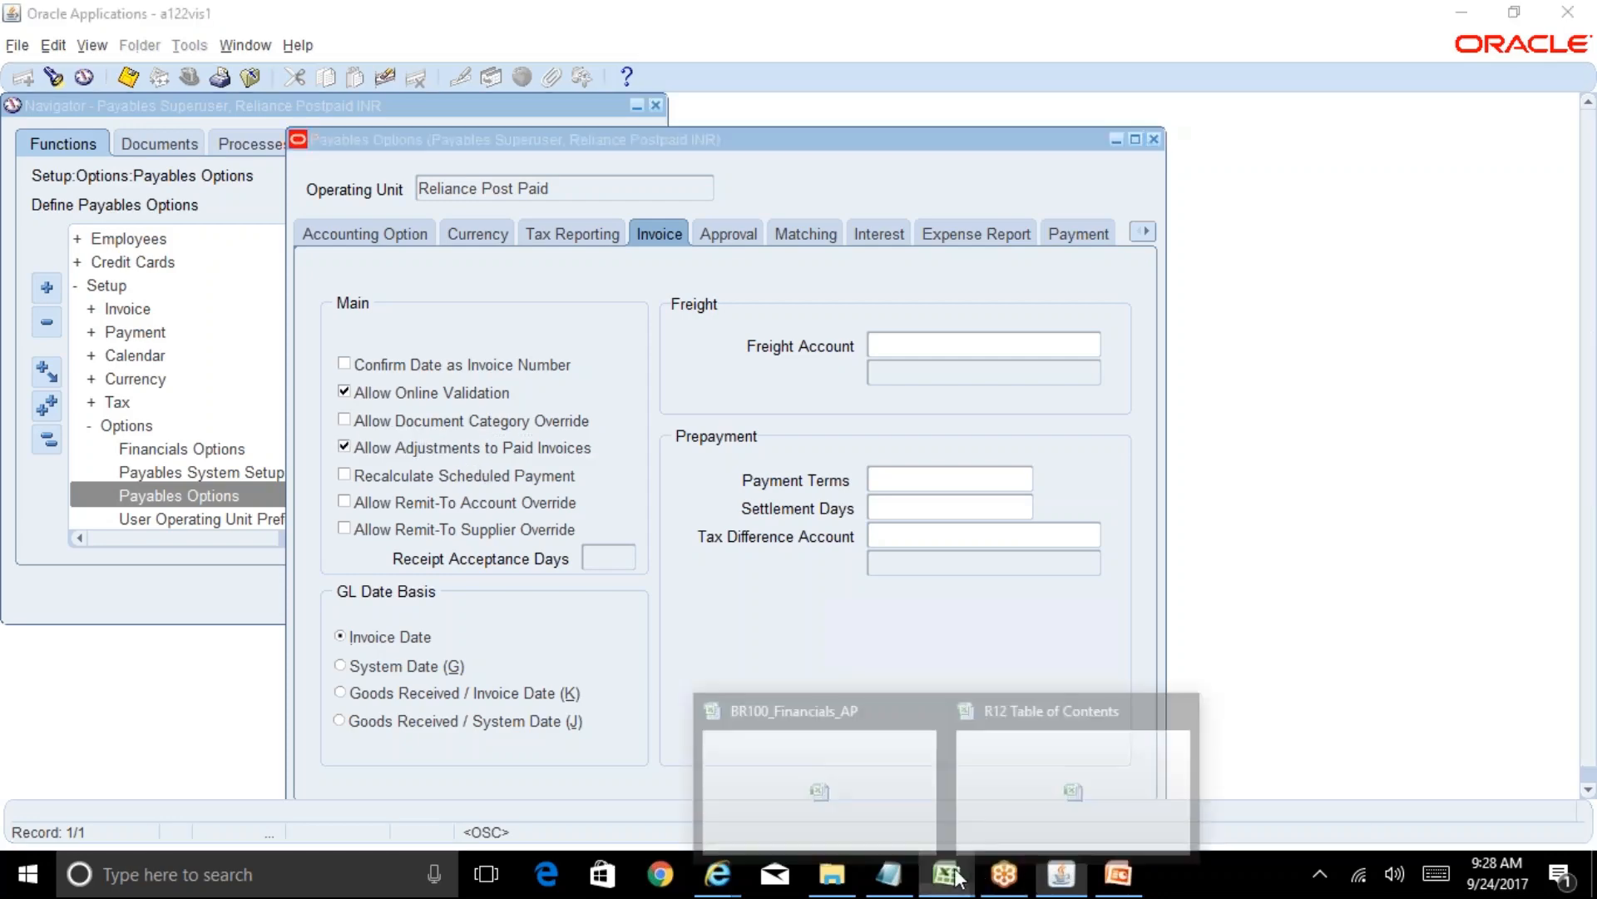
click(895, 794)
key(Down)
key(Down)
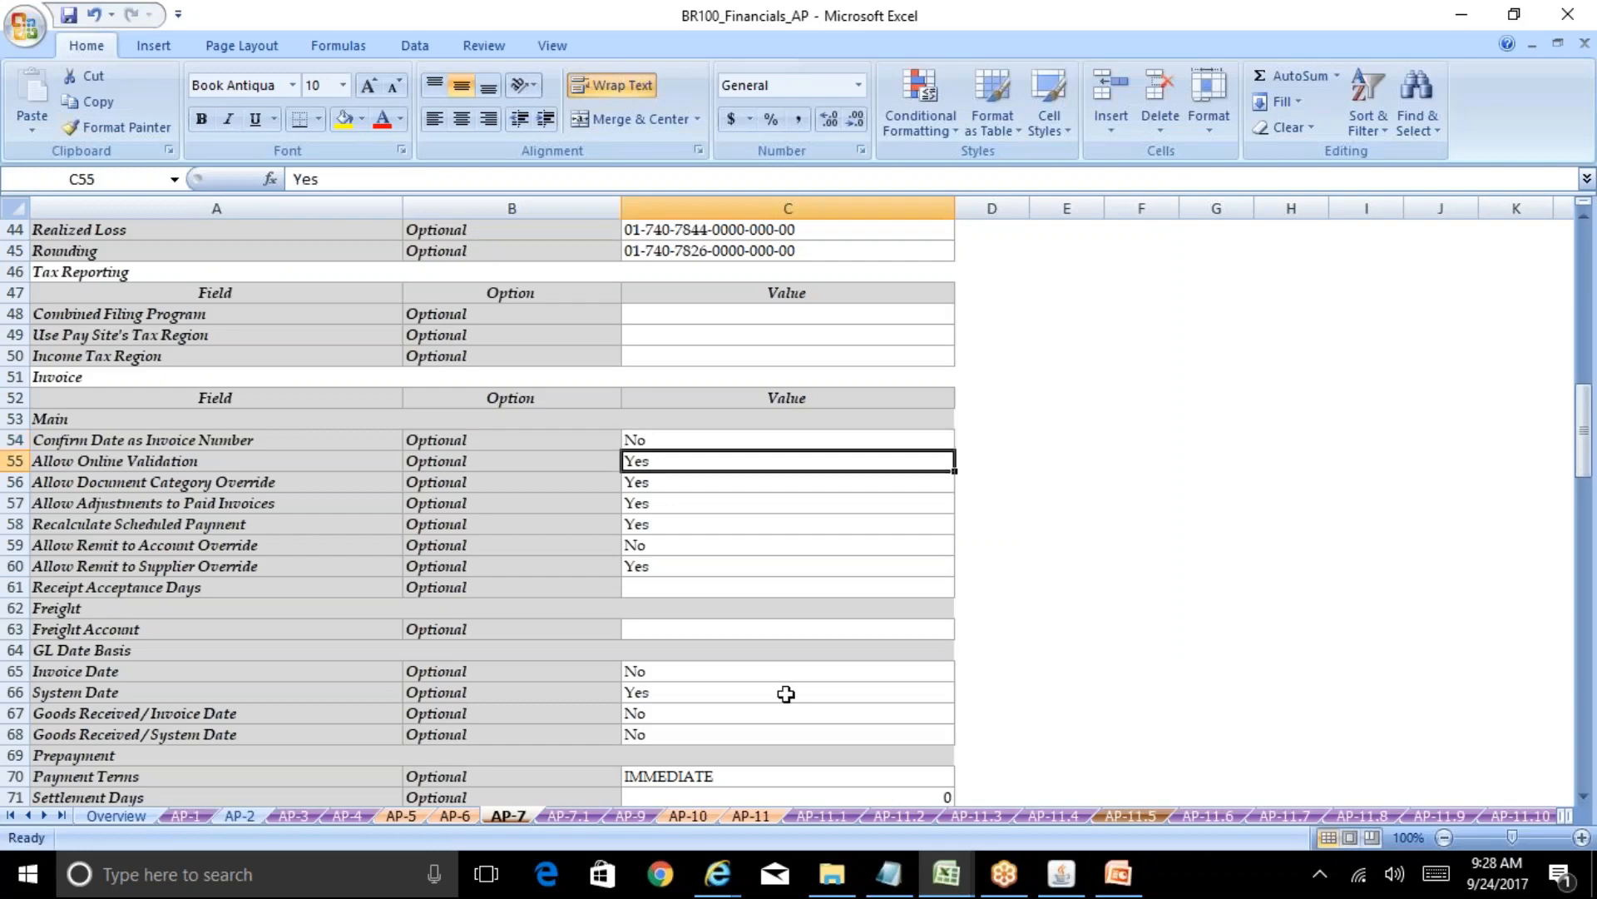
text(No)
key(Return)
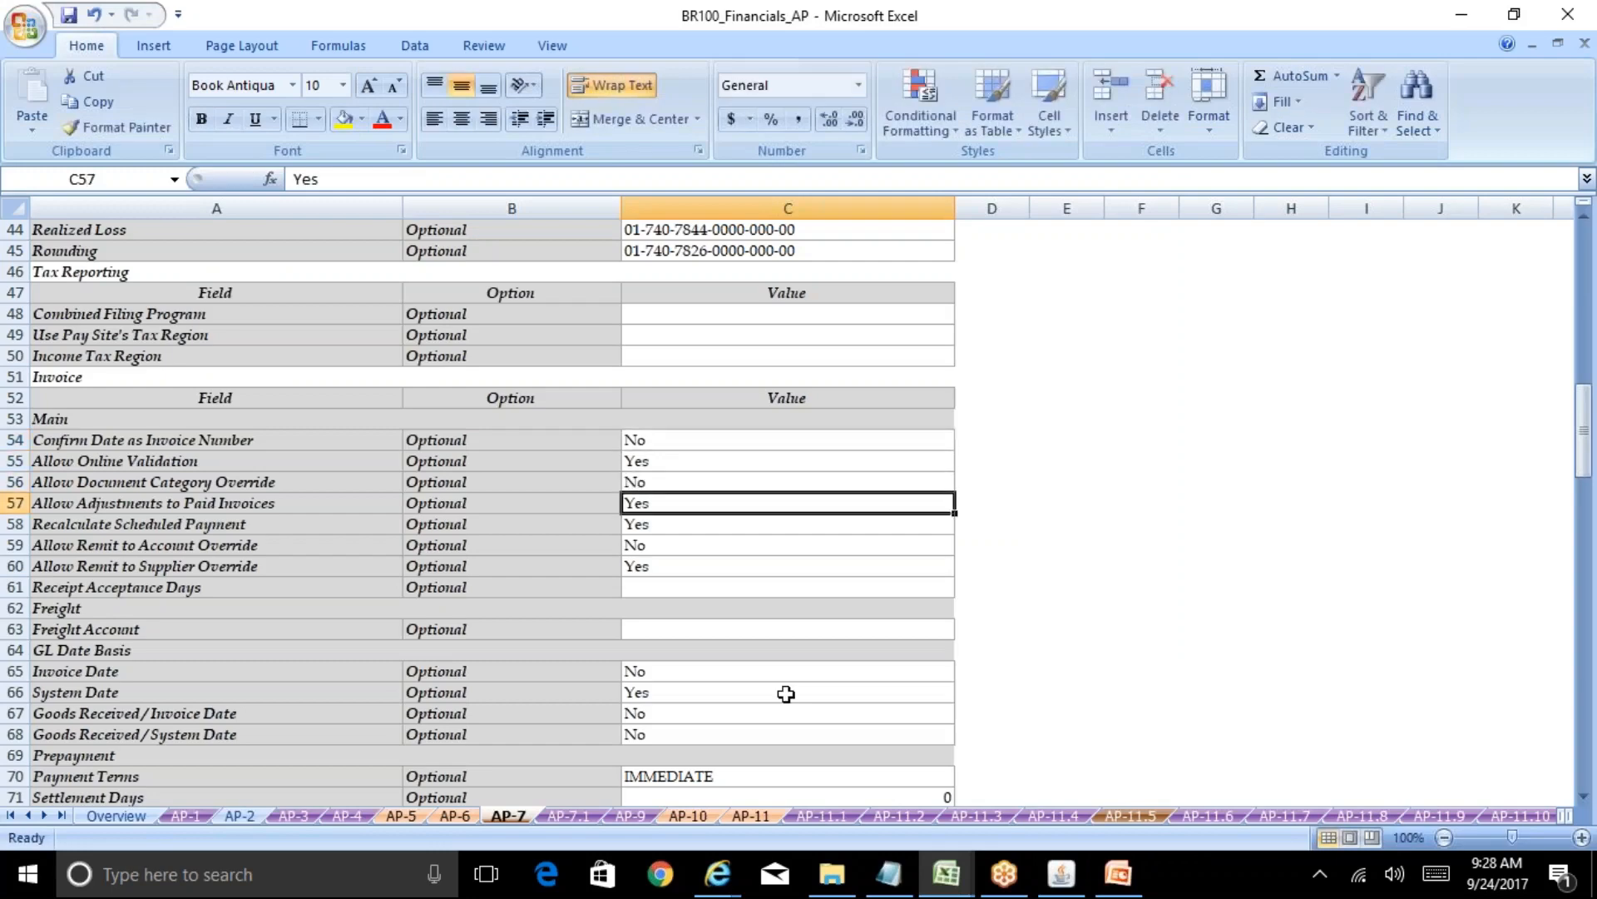
key(Left)
key(Left)
key(Right)
key(Right)
Step: Return to Oracle's Payables Options and enable Recalculate Scheduled Payment, Allow Remit-To Account Override and Allow Remit-To Supplier Override
click(1061, 874)
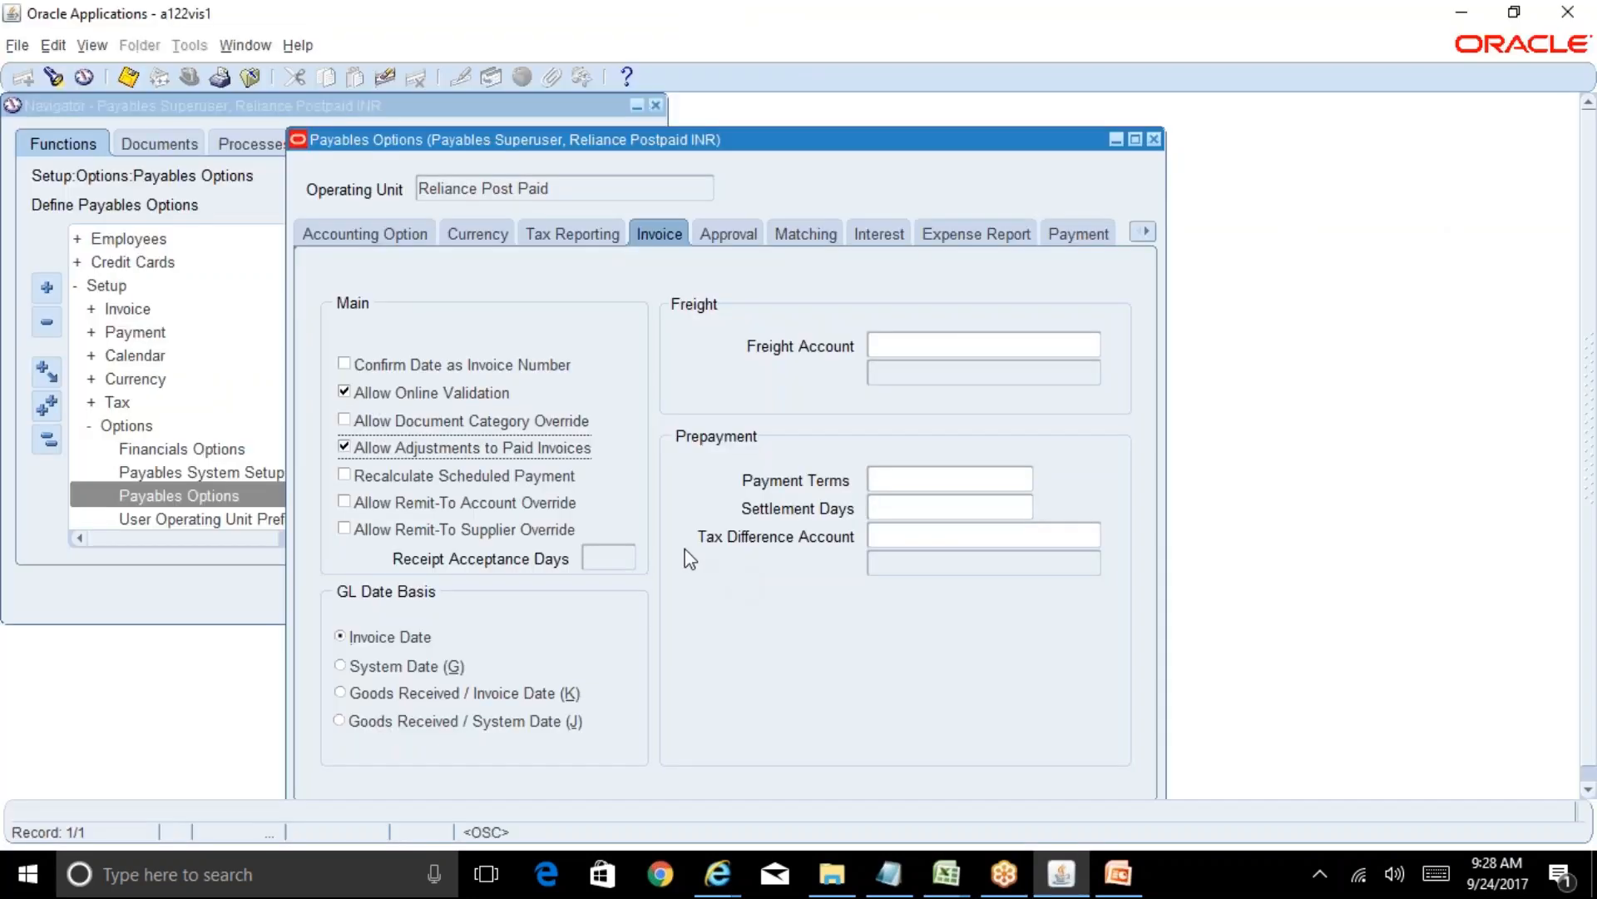
click(497, 482)
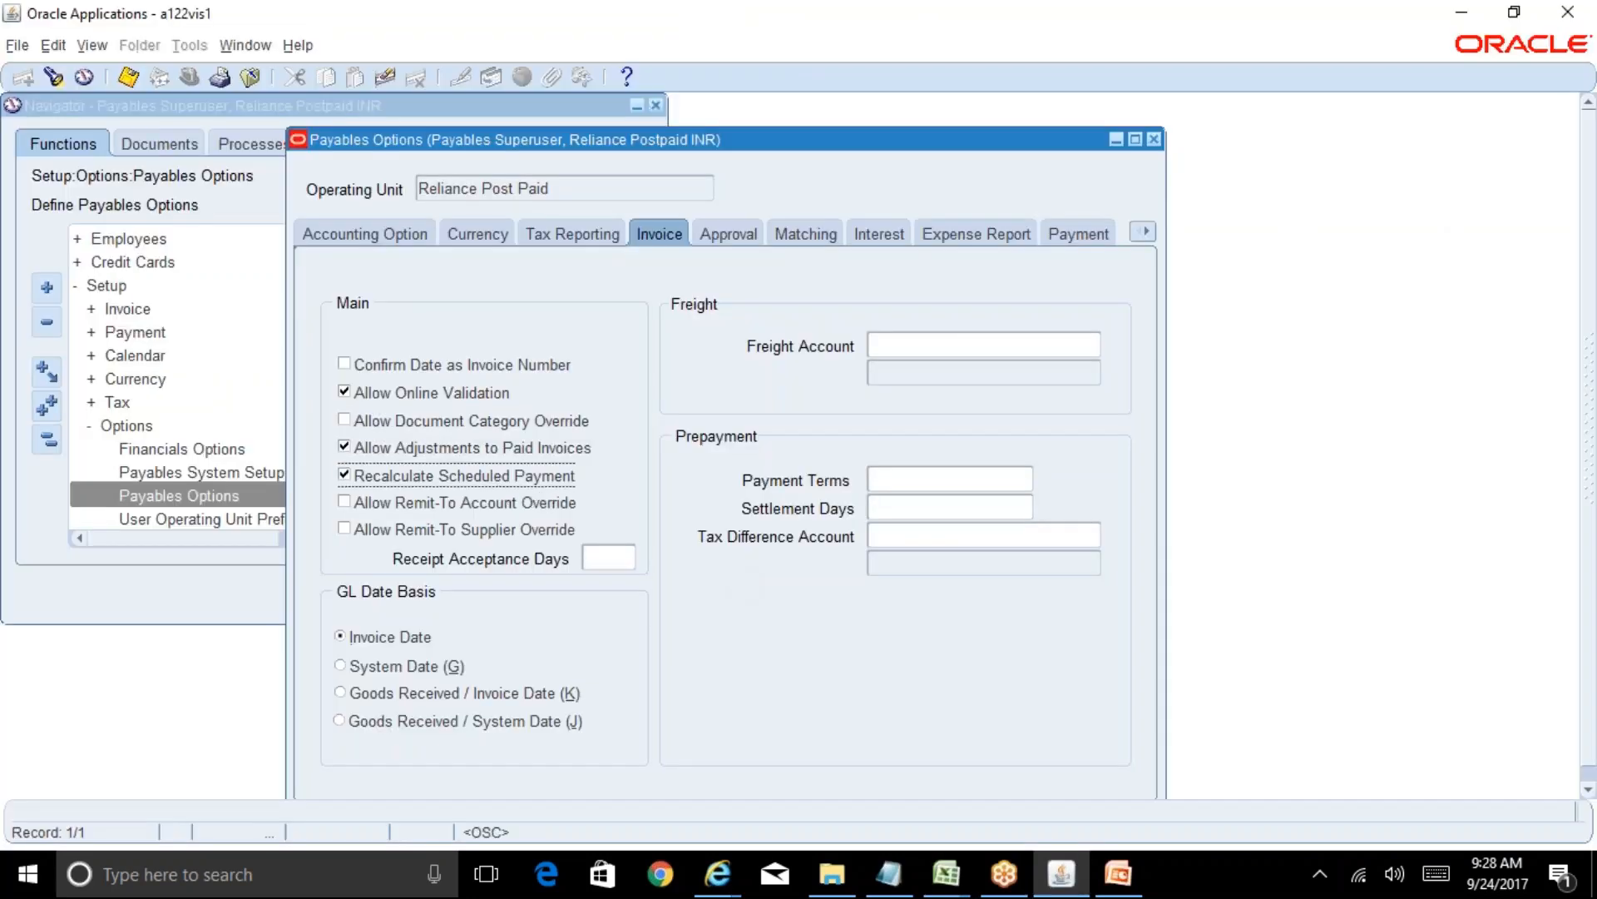
click(409, 509)
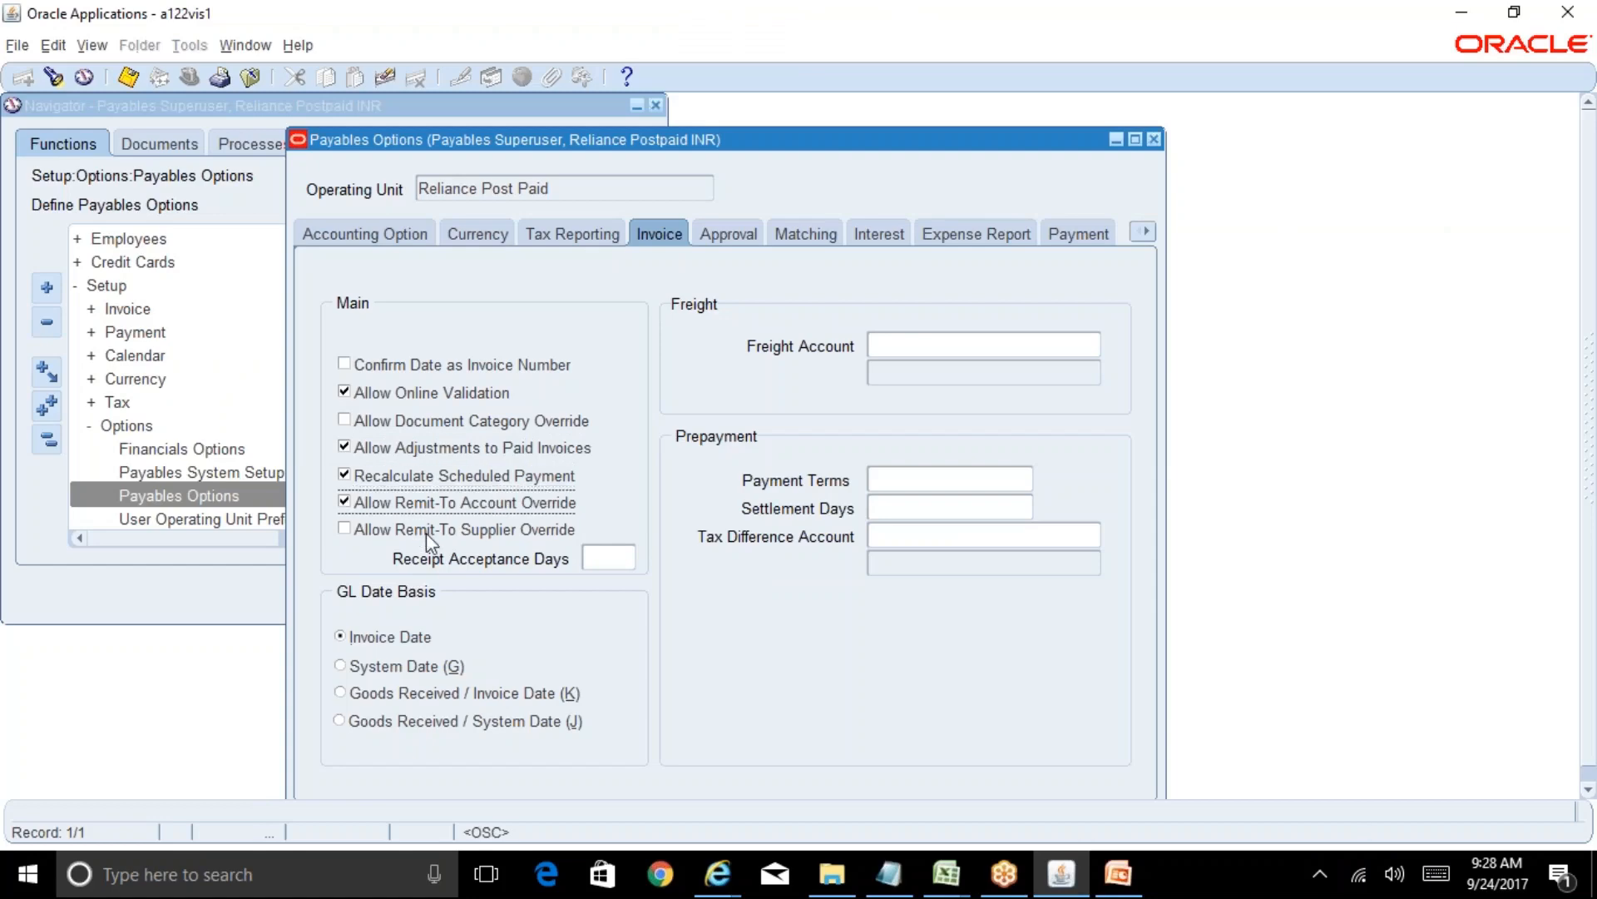
click(426, 535)
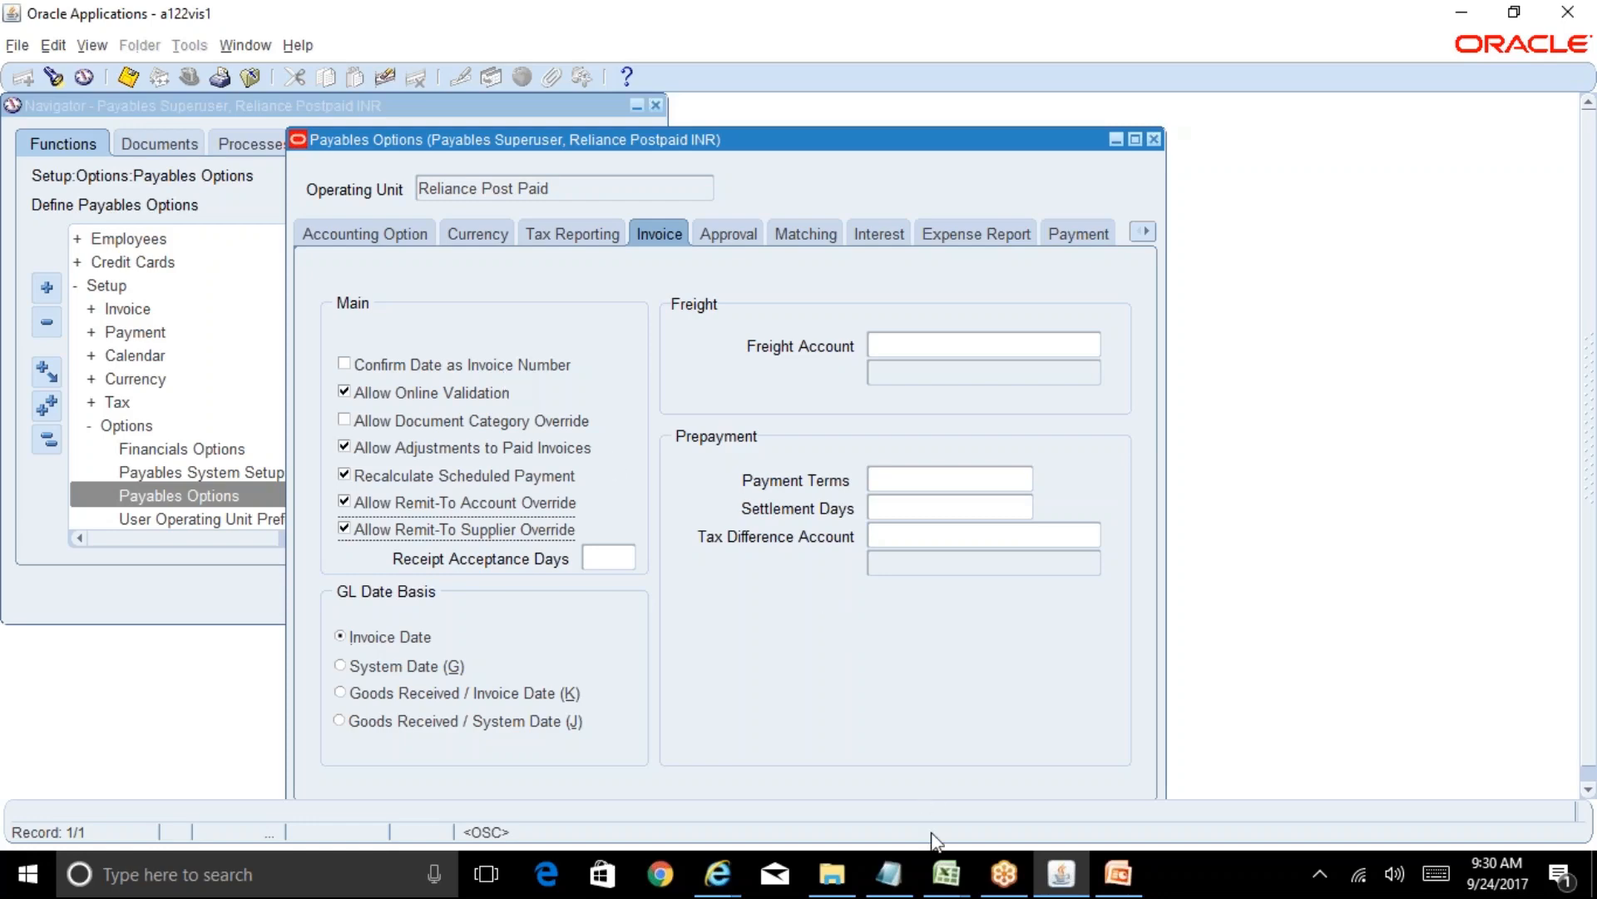
Step: Switch to the R12 Table of Contents workbook and copy the None automatic offset journal lines K9:N10 on the Running Notes_AP sheet
click(948, 886)
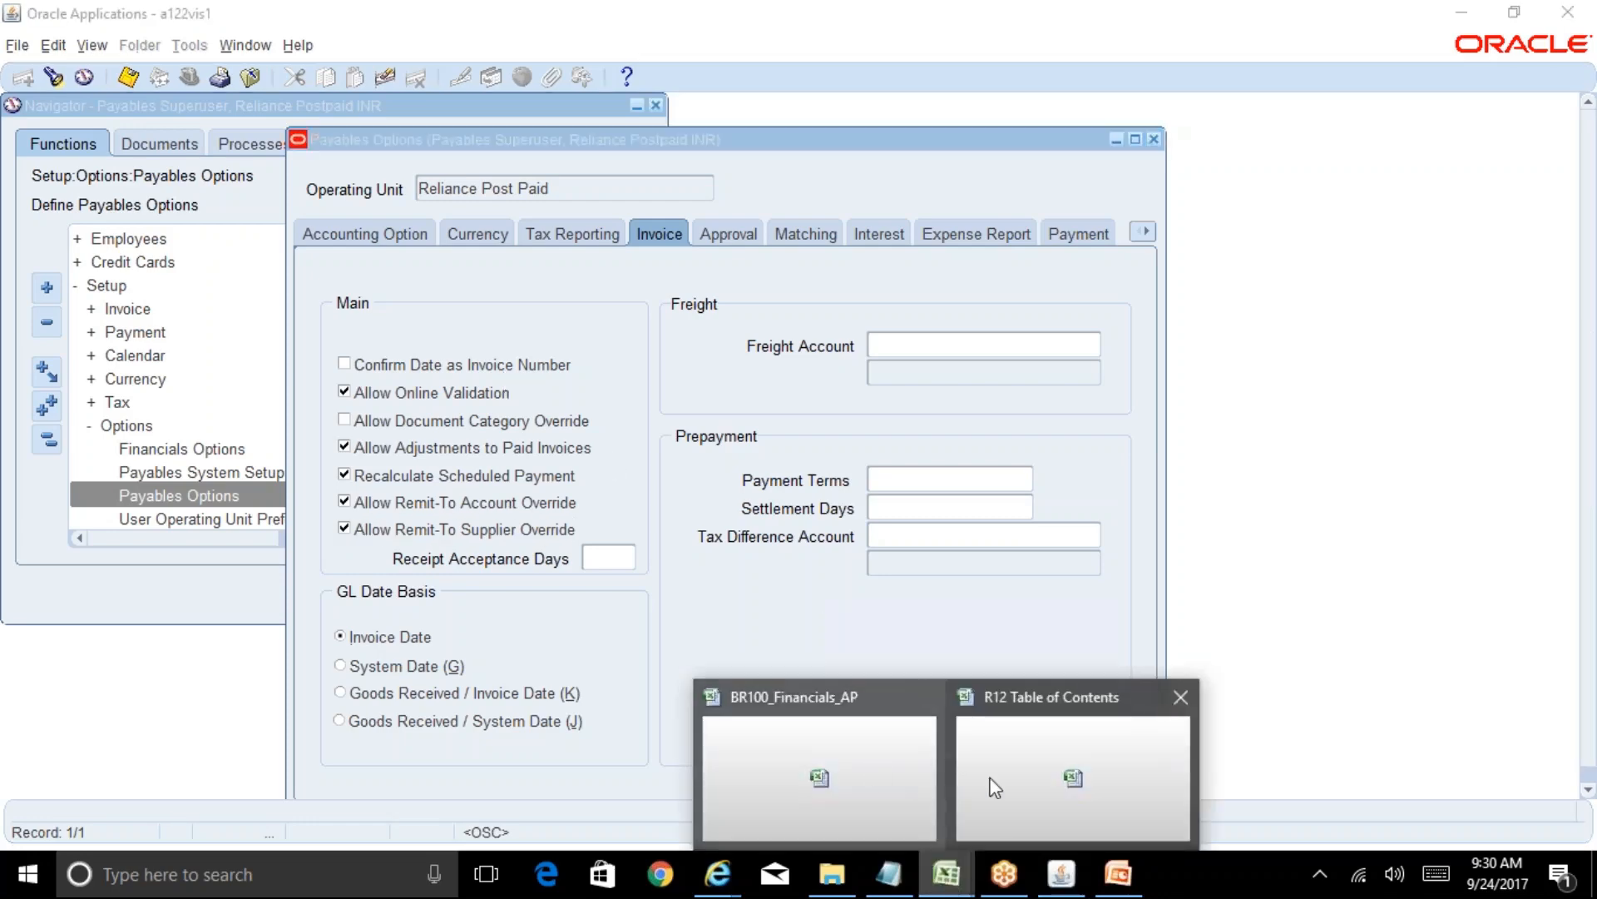
click(991, 779)
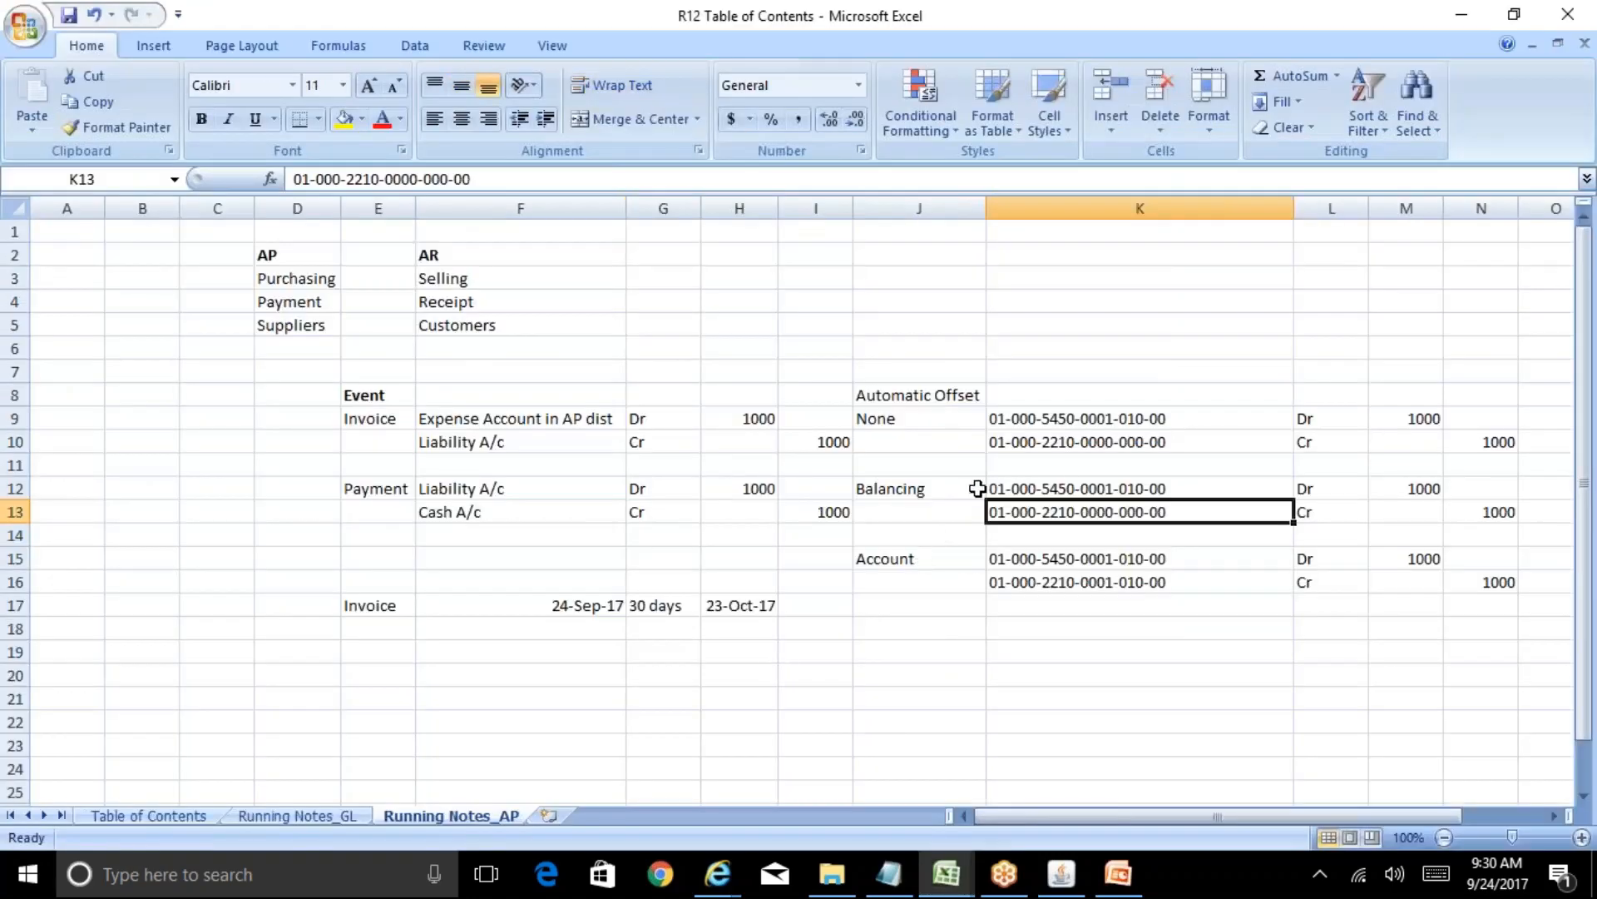
click(1098, 478)
key(Left)
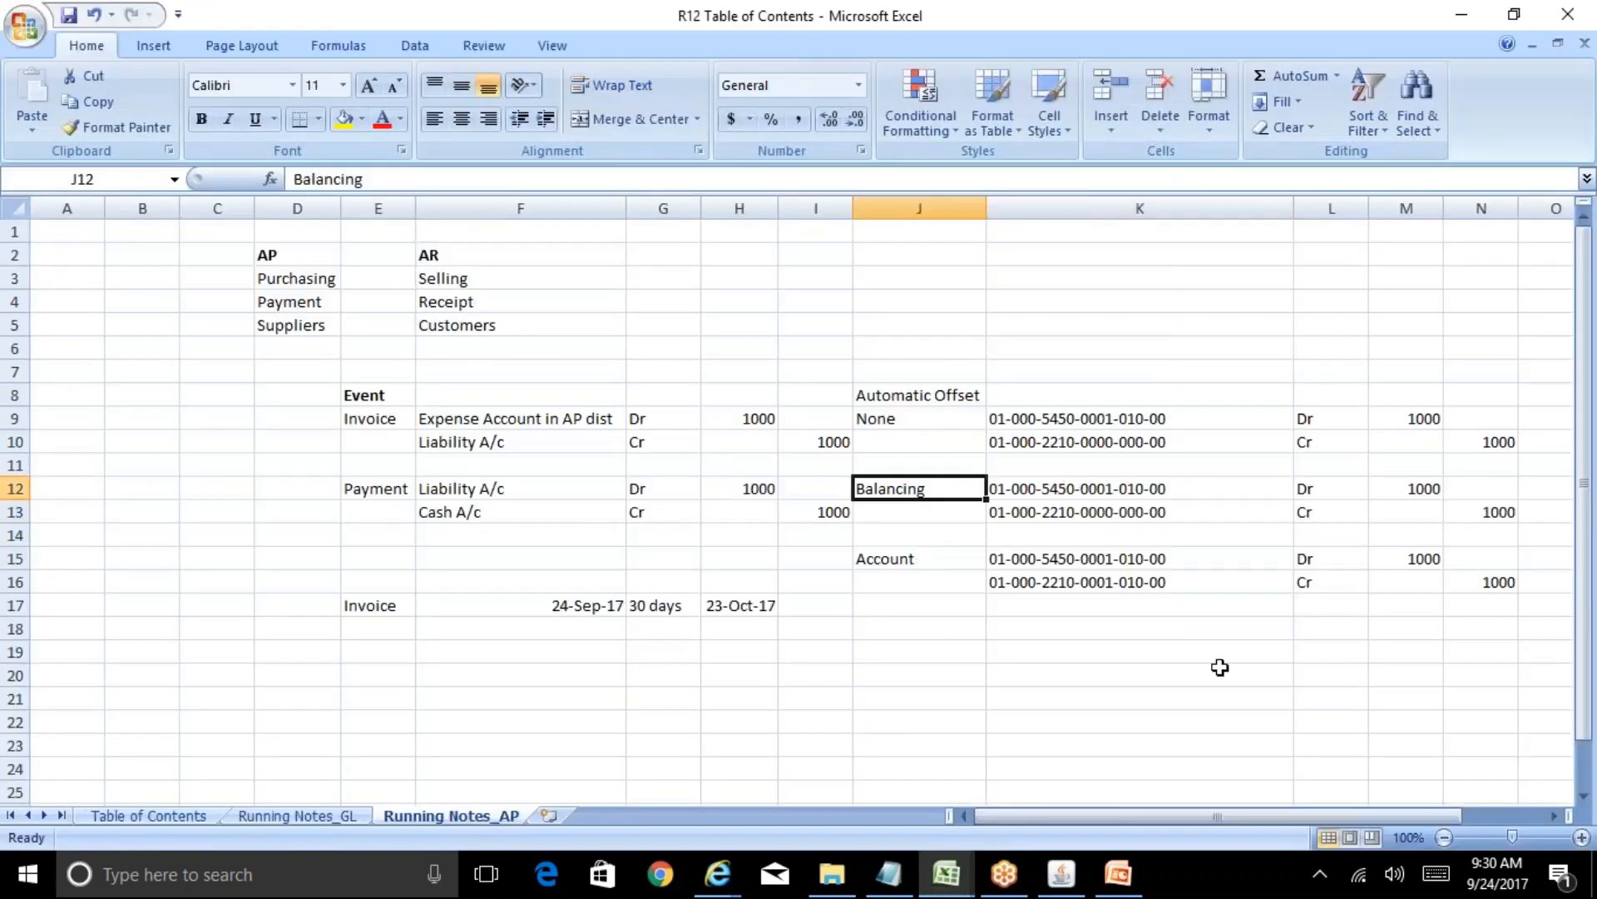
key(Up)
key(Up)
key(Up)
key(Right)
key(shift+Down)
key(shift+Right)
key(shift+Right)
key(shift+Right)
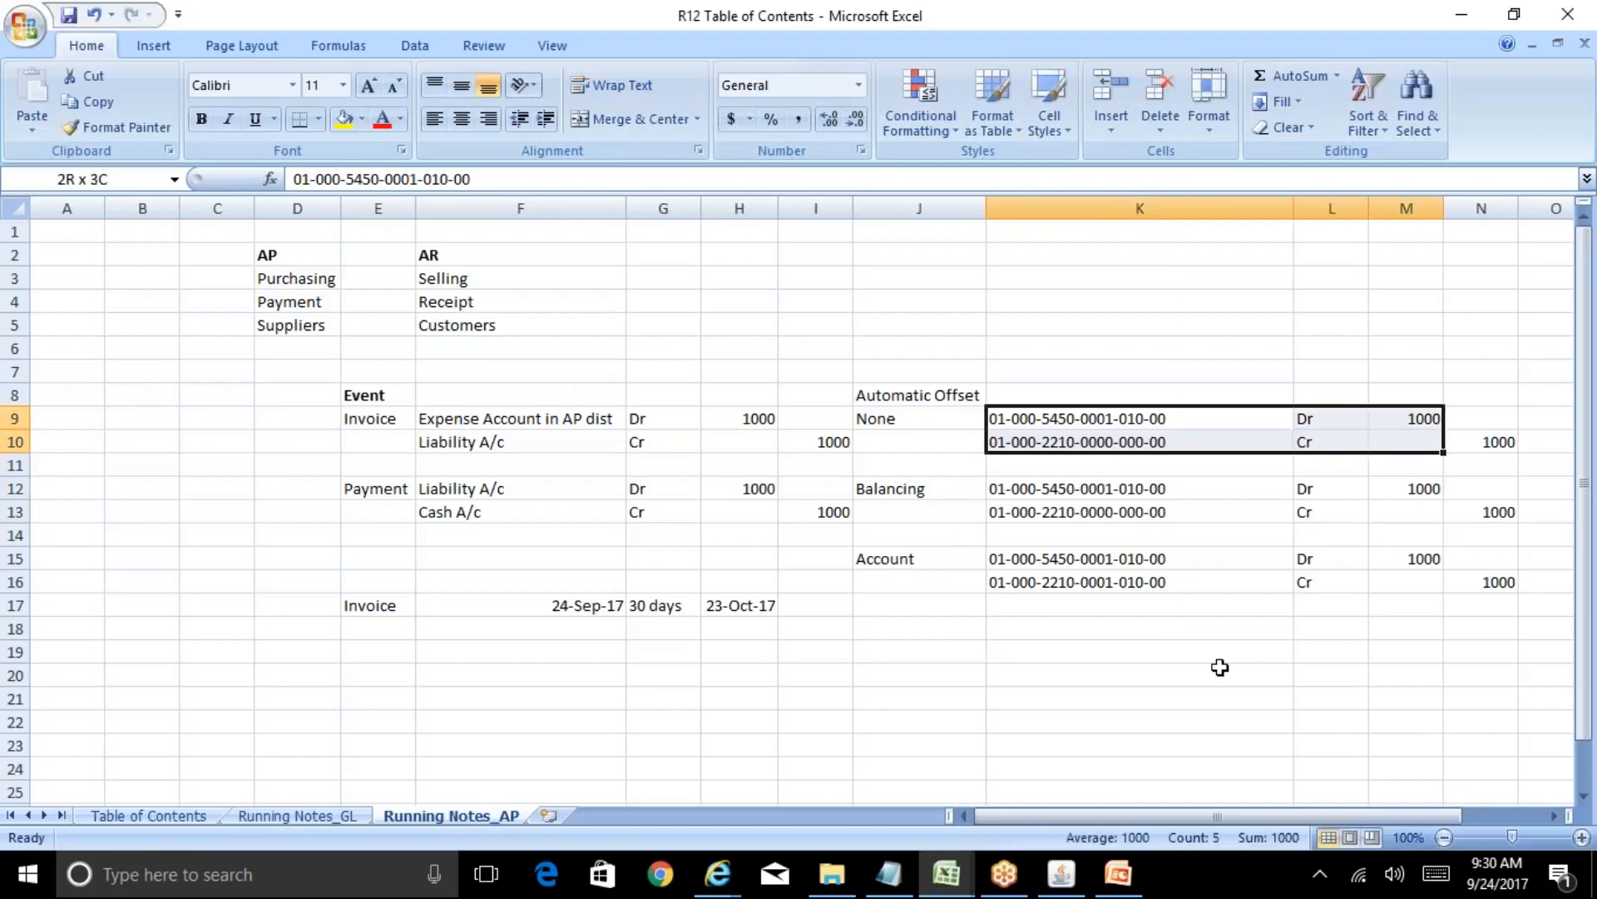
key(ctrl+c)
Step: Paste the copied debit and credit lines into the empty cells starting at F21, below the invoice due-date example
key(Left)
key(Left)
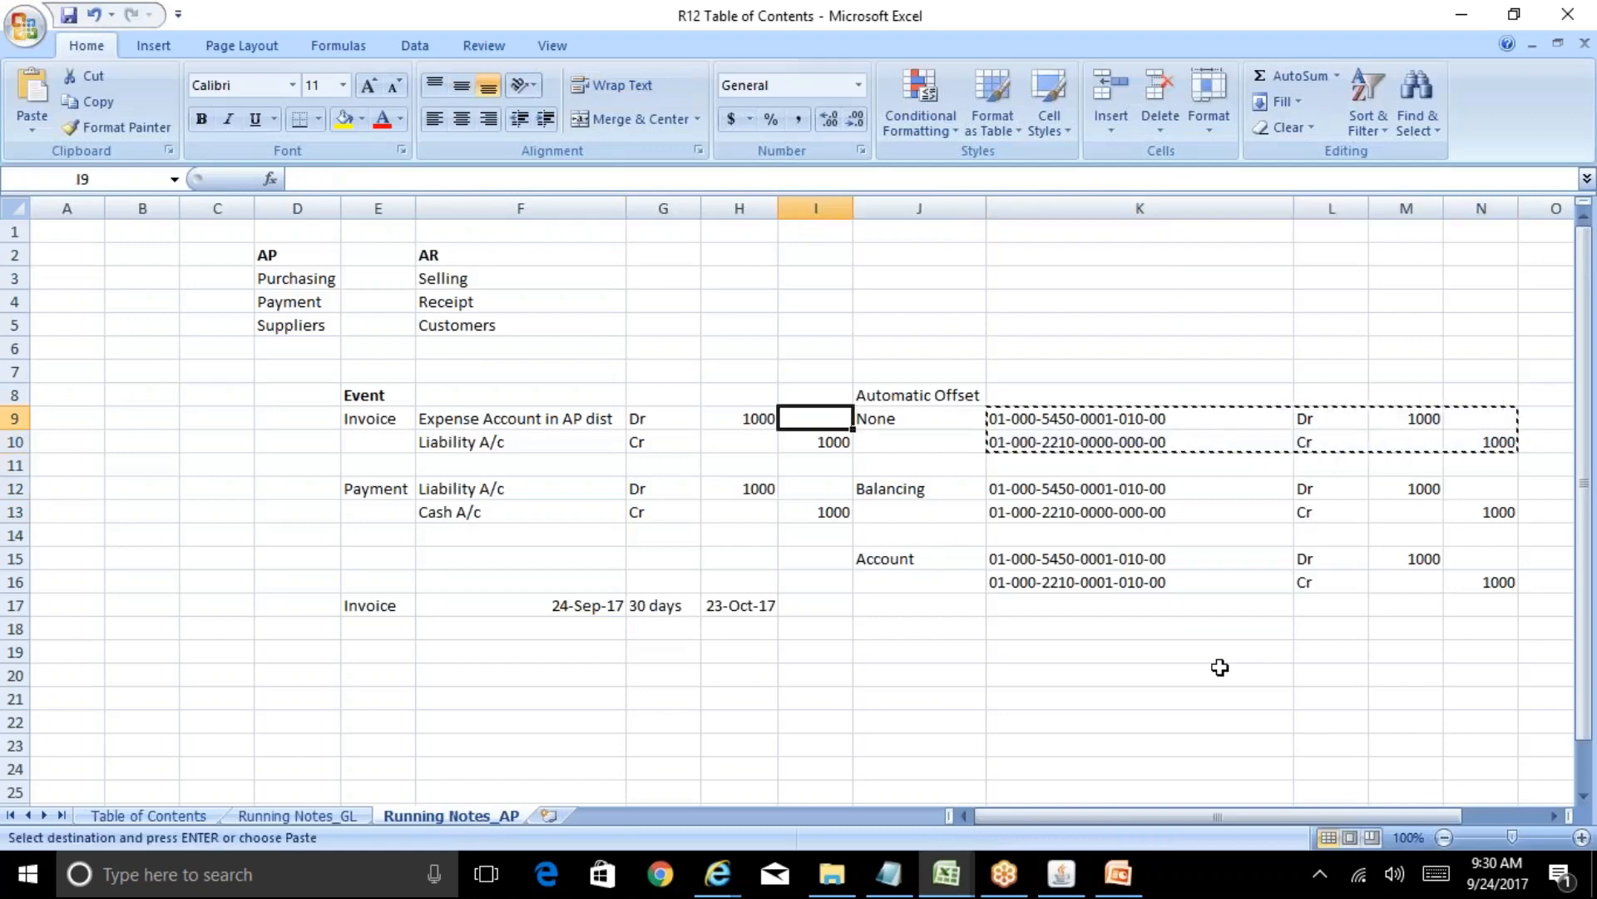
key(Home)
key(Down)
key(Down)
key(Down)
key(Down)
key(Down)
key(Down)
key(Down)
key(Down)
key(Down)
key(Down)
key(Down)
key(Down)
key(Right)
key(Right)
key(Right)
key(Right)
key(Right)
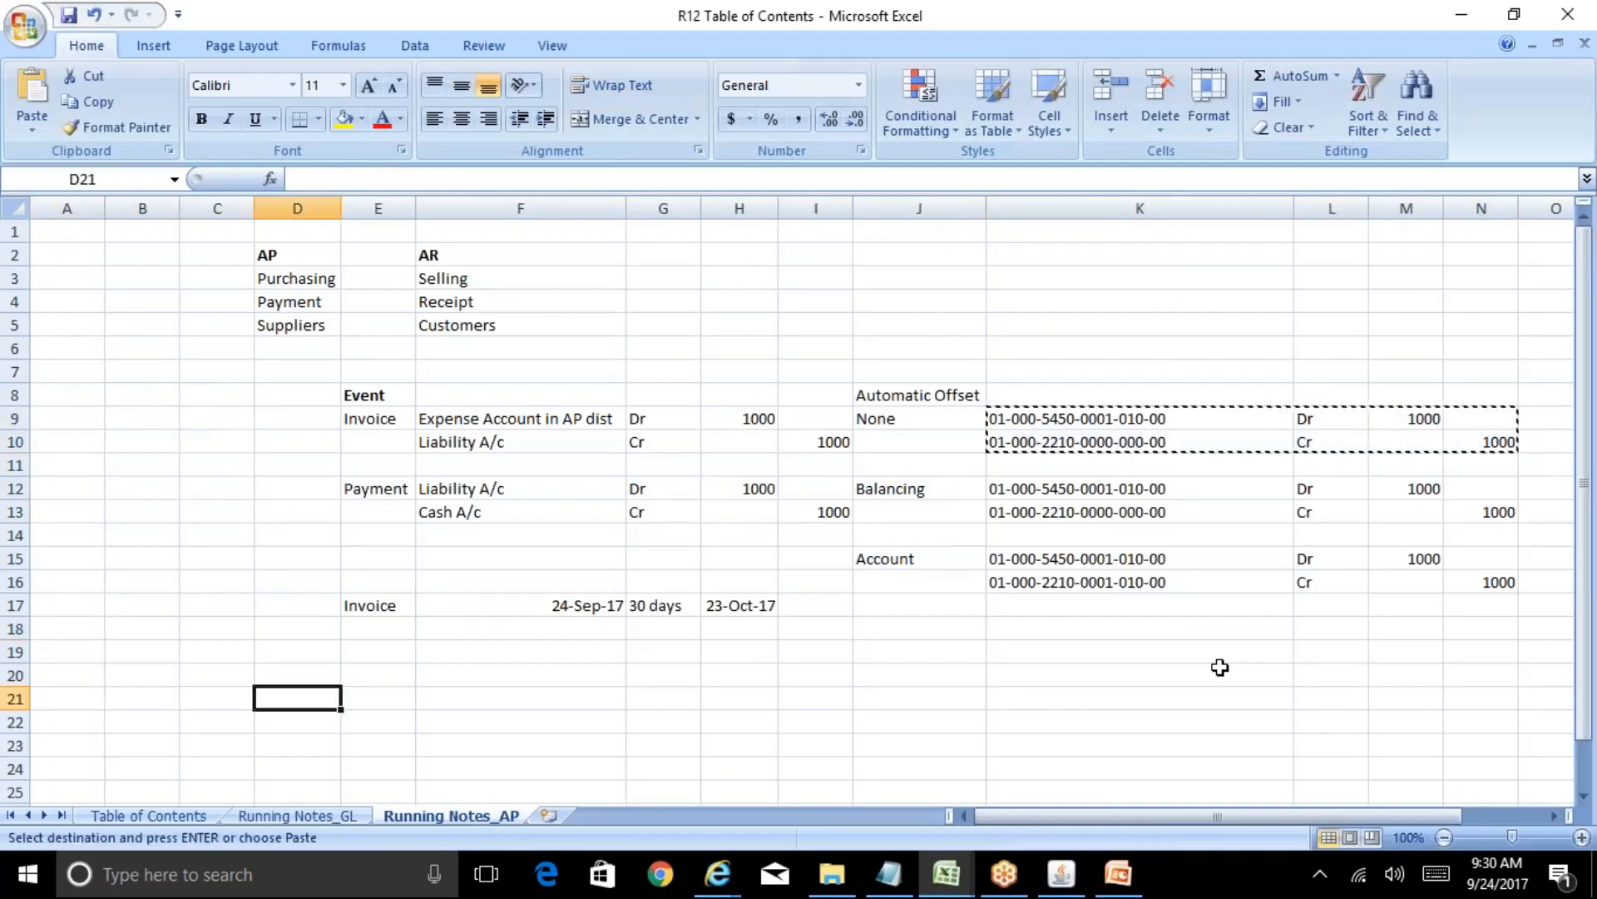
key(ctrl+v)
Step: Examine the pasted journal lines in rows 21 and 22 and the empty rows beneath them
key(Right)
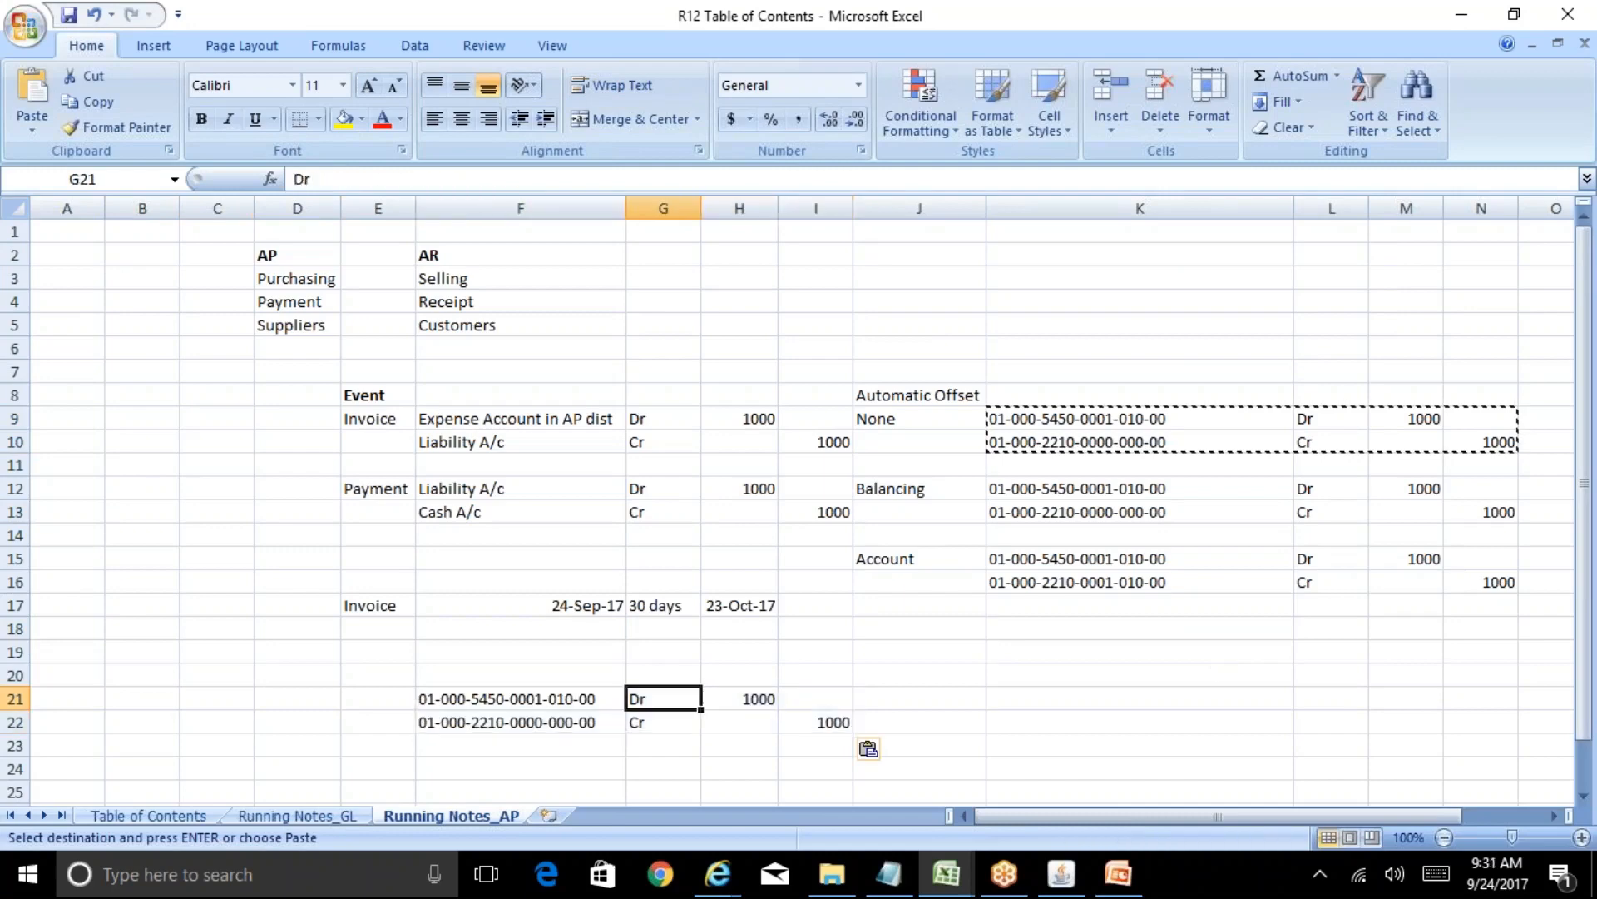
key(Left)
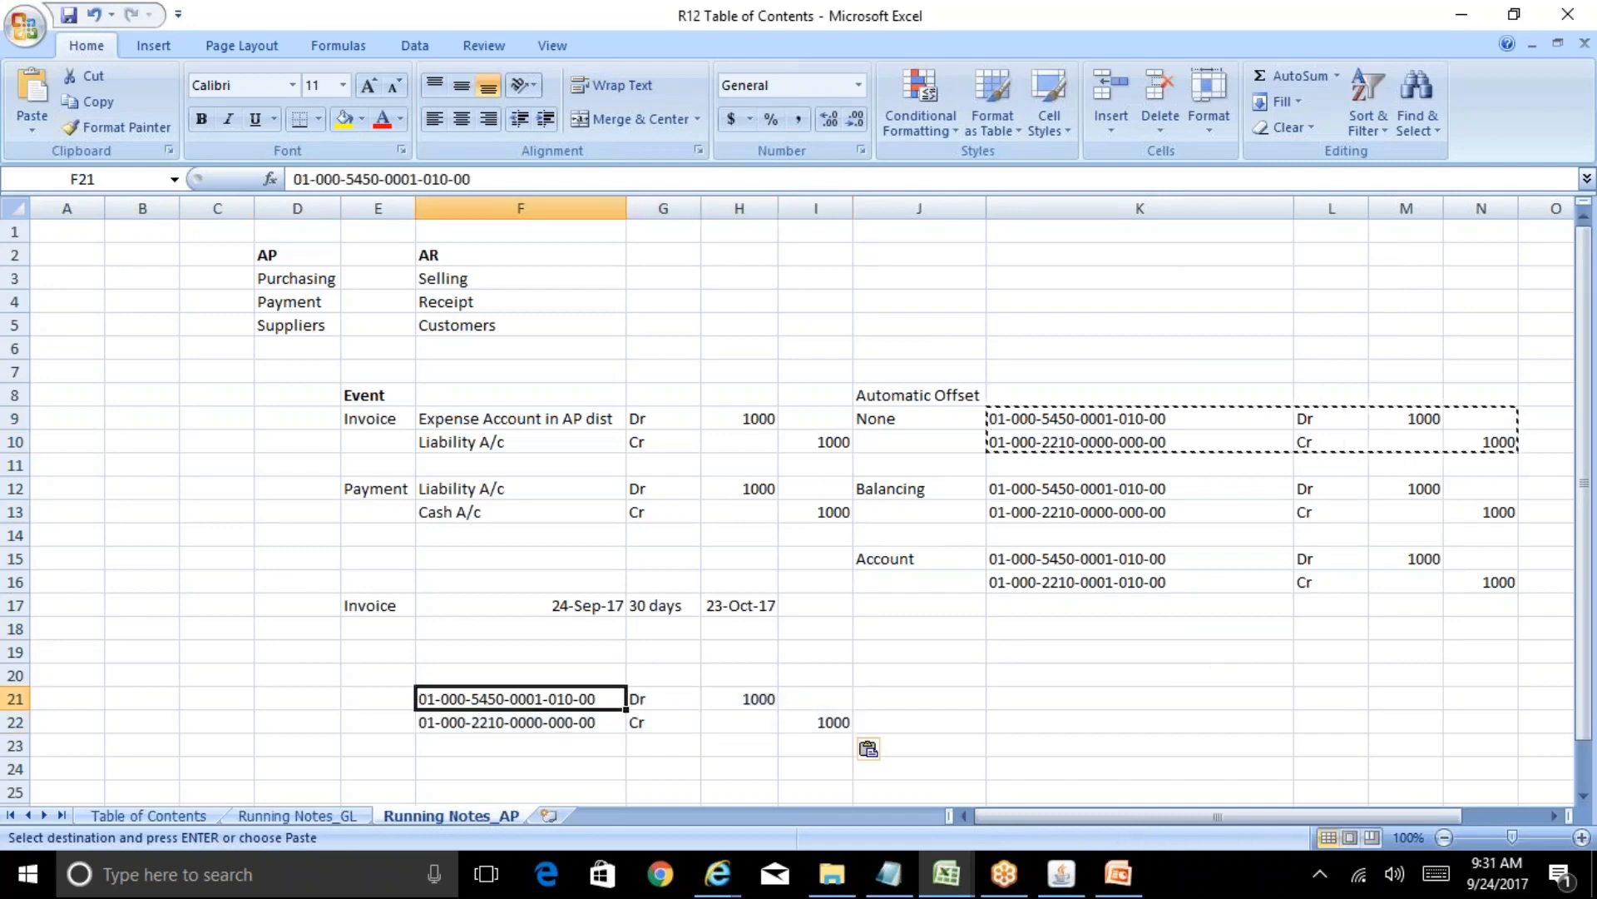
key(Right)
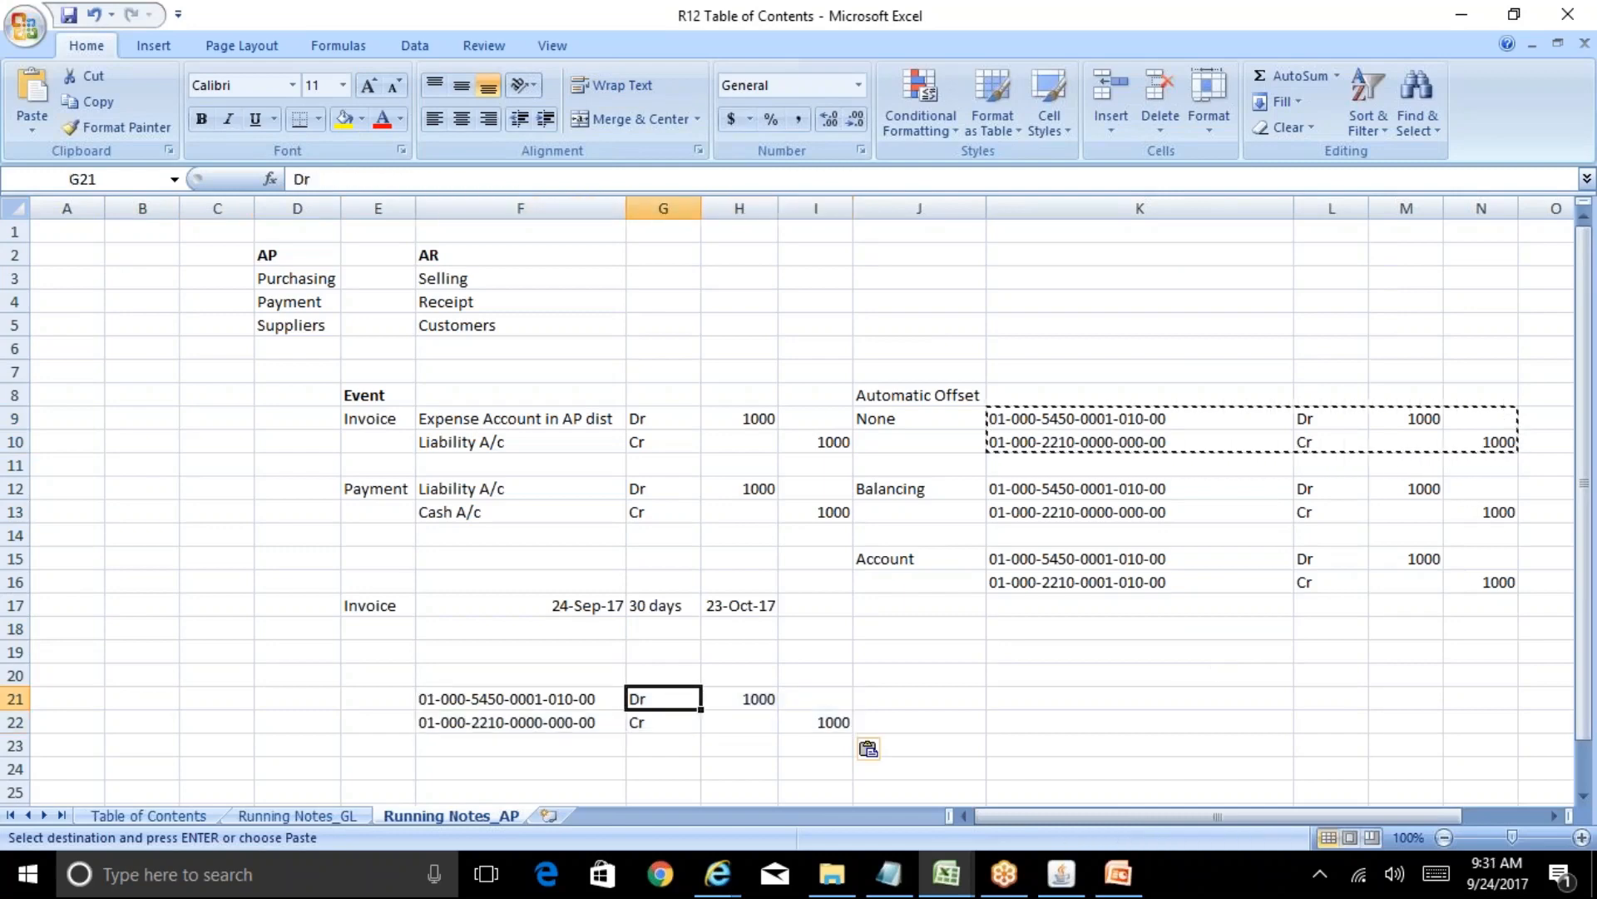
key(Left)
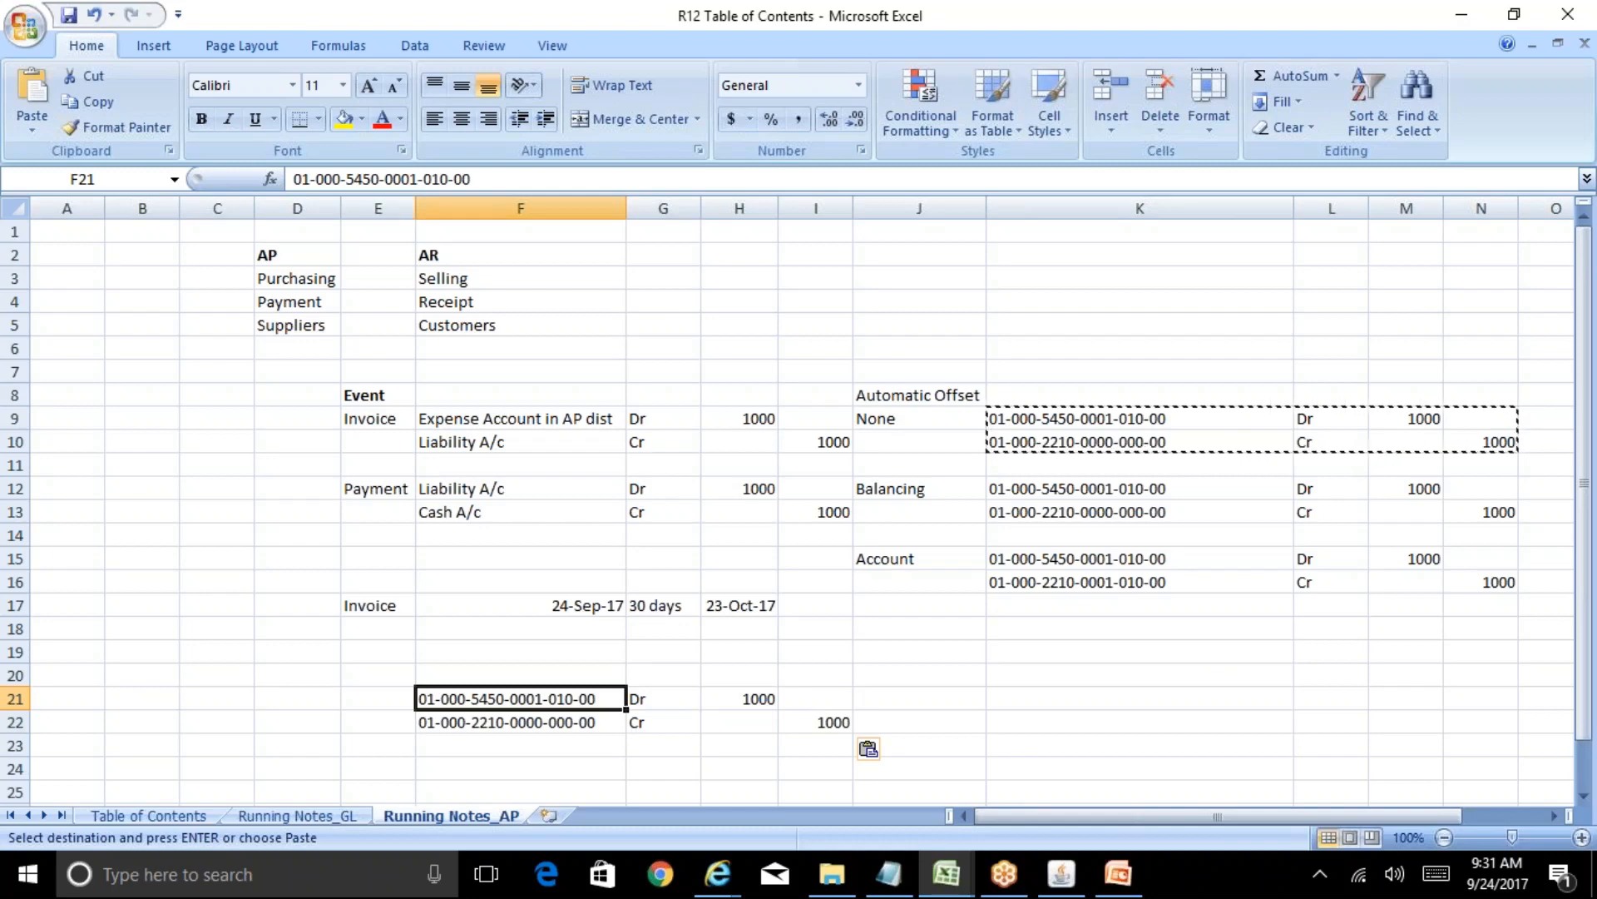
key(Down)
key(Down)
key(Down)
key(Down)
key(Down)
key(Down)
key(Down)
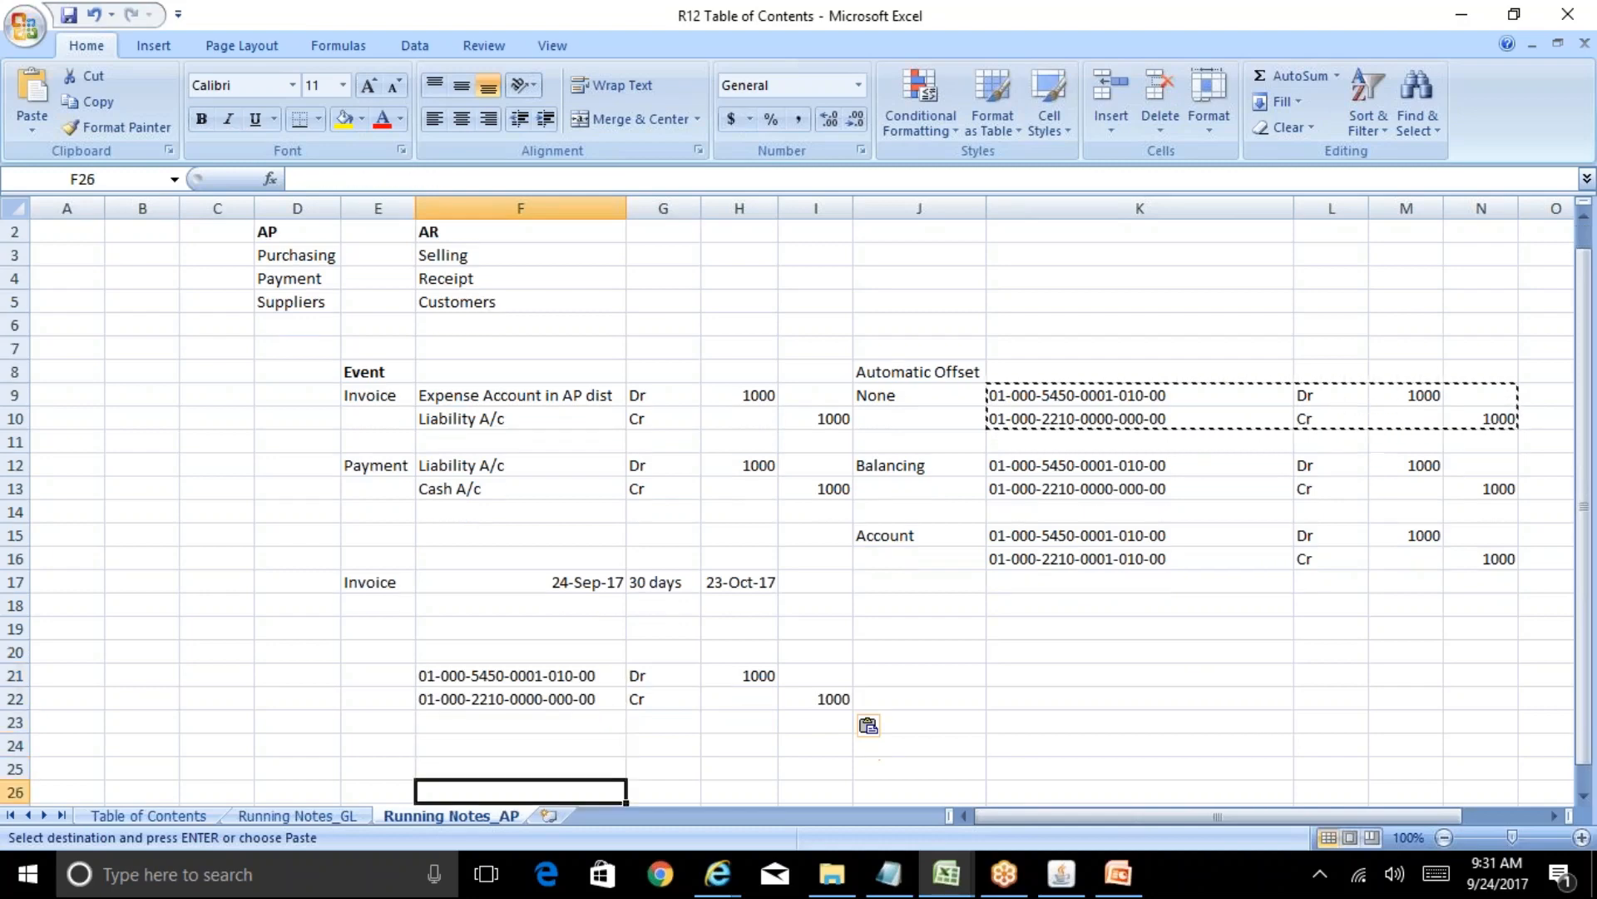
key(Up)
key(Up)
key(Up)
key(Up)
key(Up)
key(Up)
key(Up)
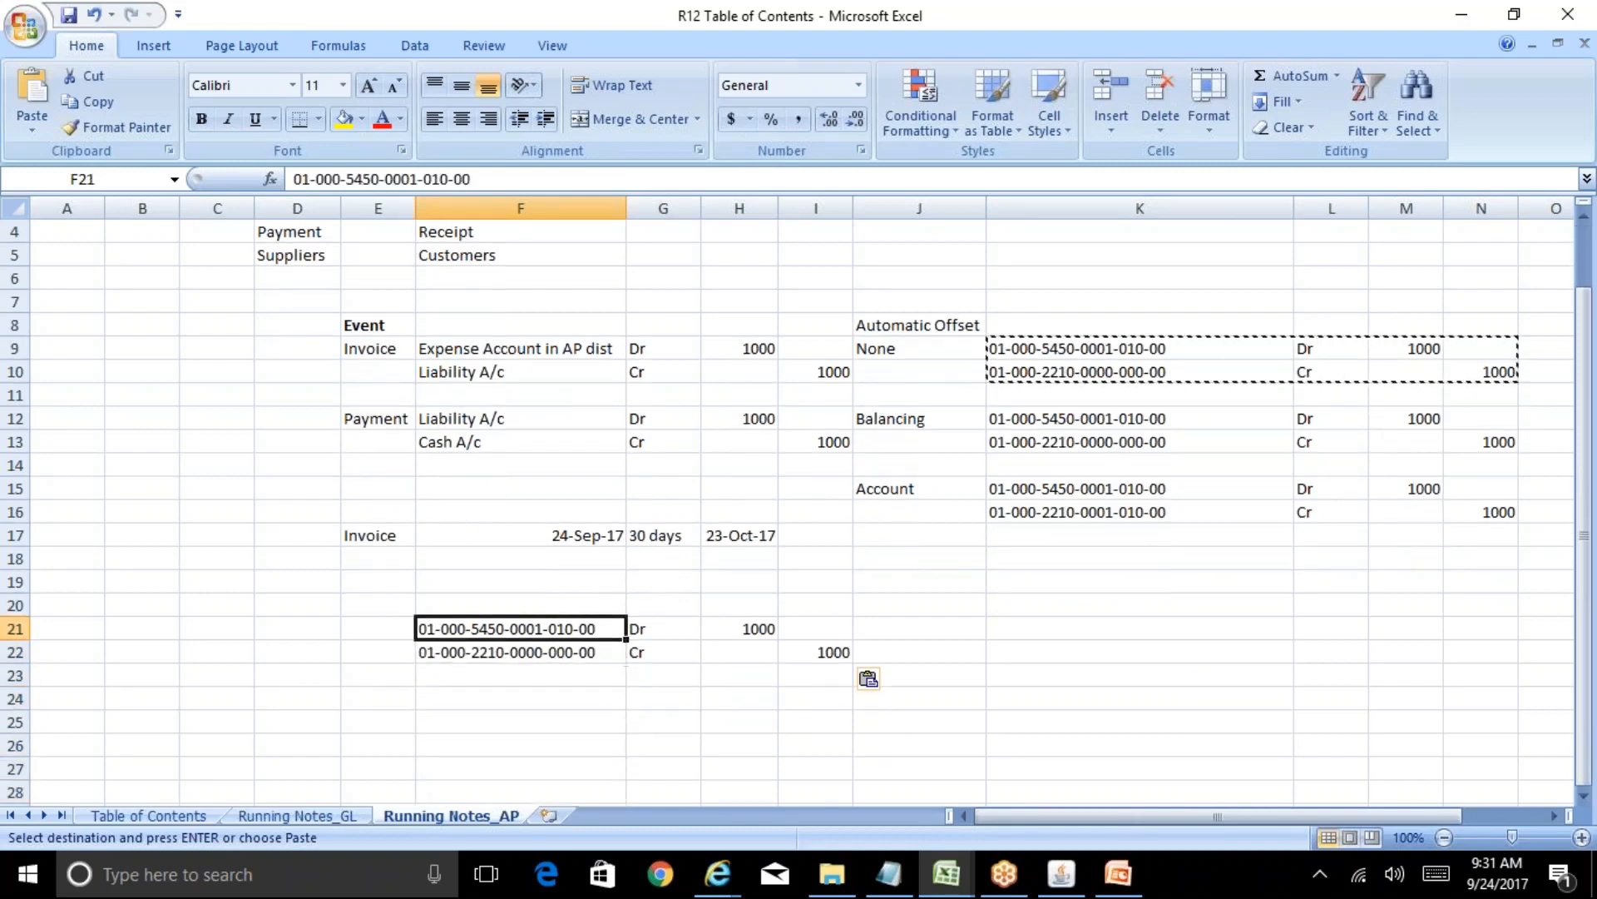
key(Down)
key(Down)
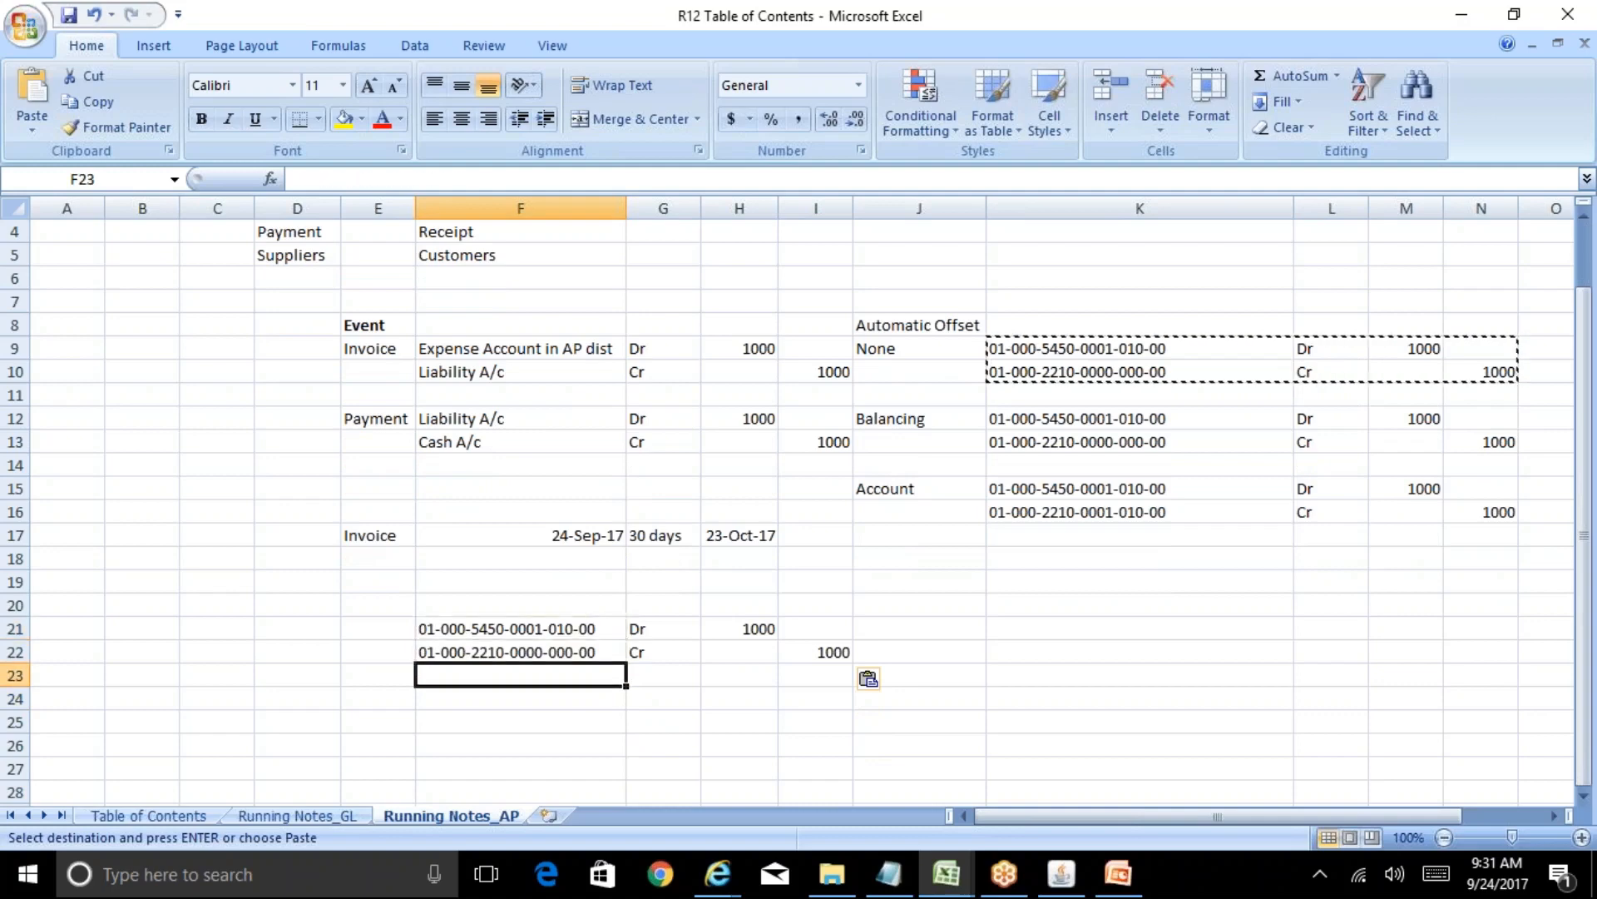
key(Up)
key(Up)
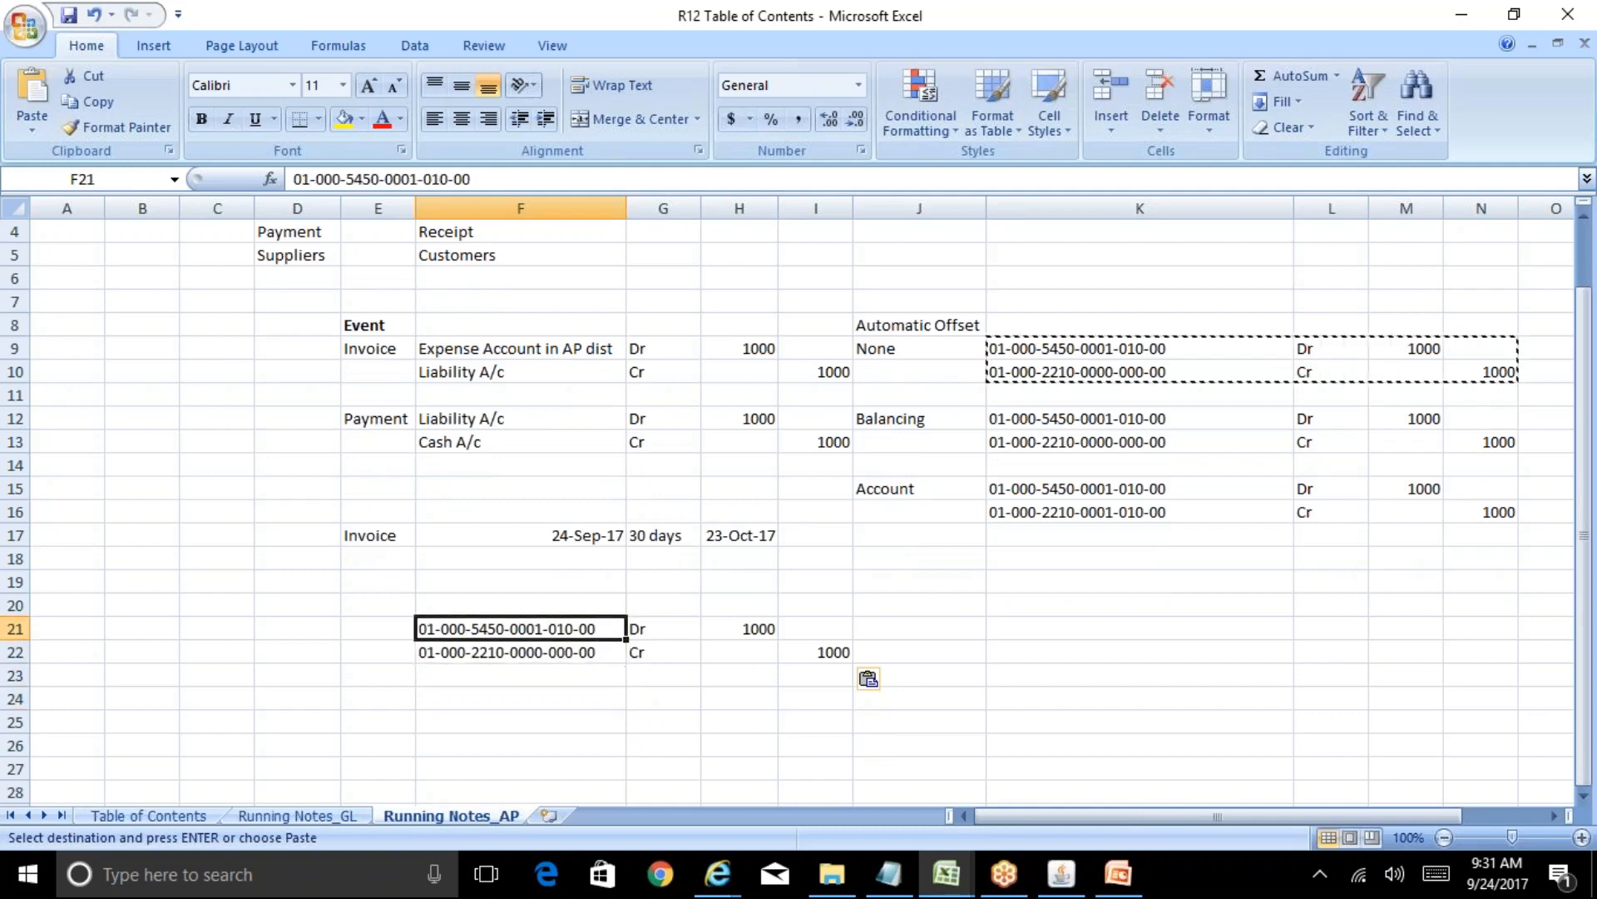
Step: Copy the expense account combination from F21 to F24 and enter Dr and -1000 beside it as the reversal line
key(ctrl+c)
key(Down)
key(Down)
key(Down)
key(ctrl+v)
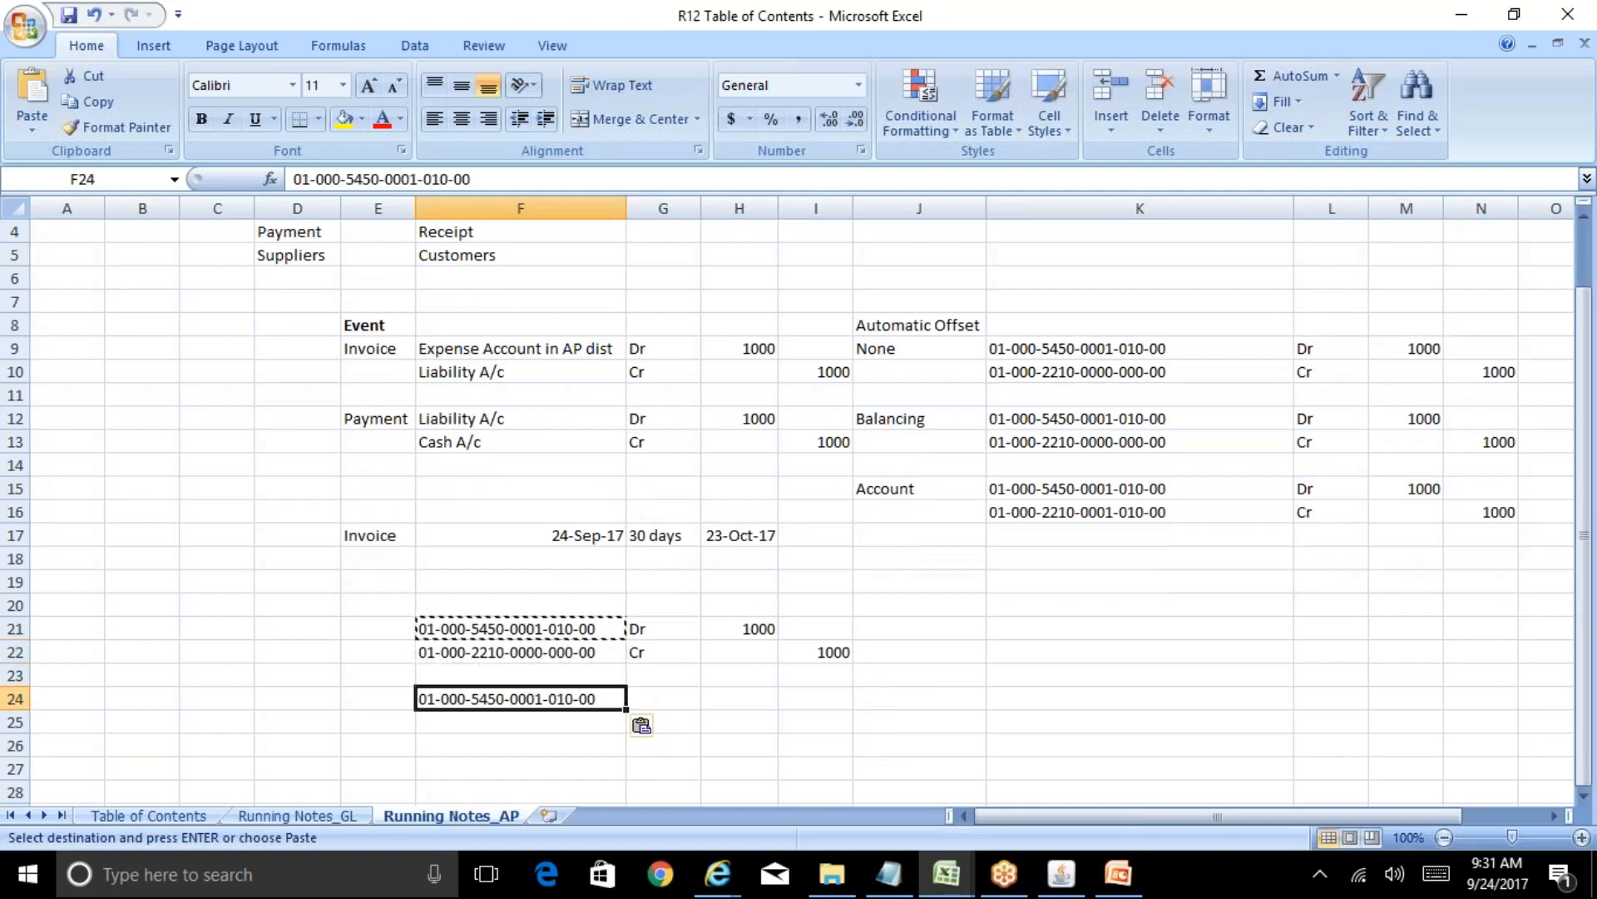
key(Escape)
key(Right)
text(Dr)
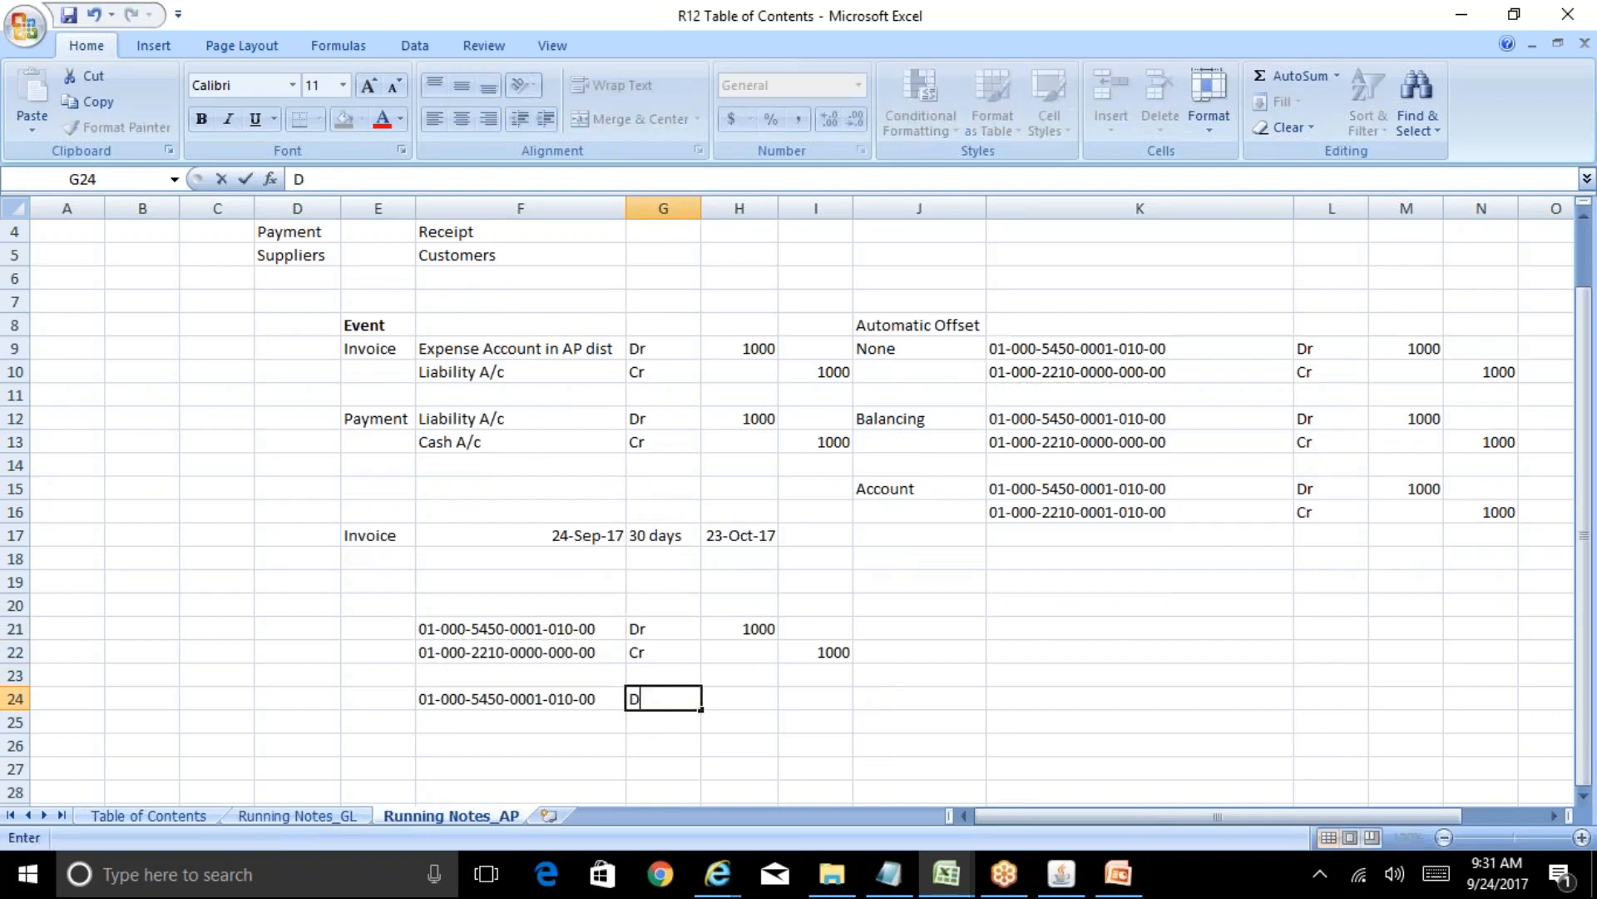
key(Tab)
text(-1000)
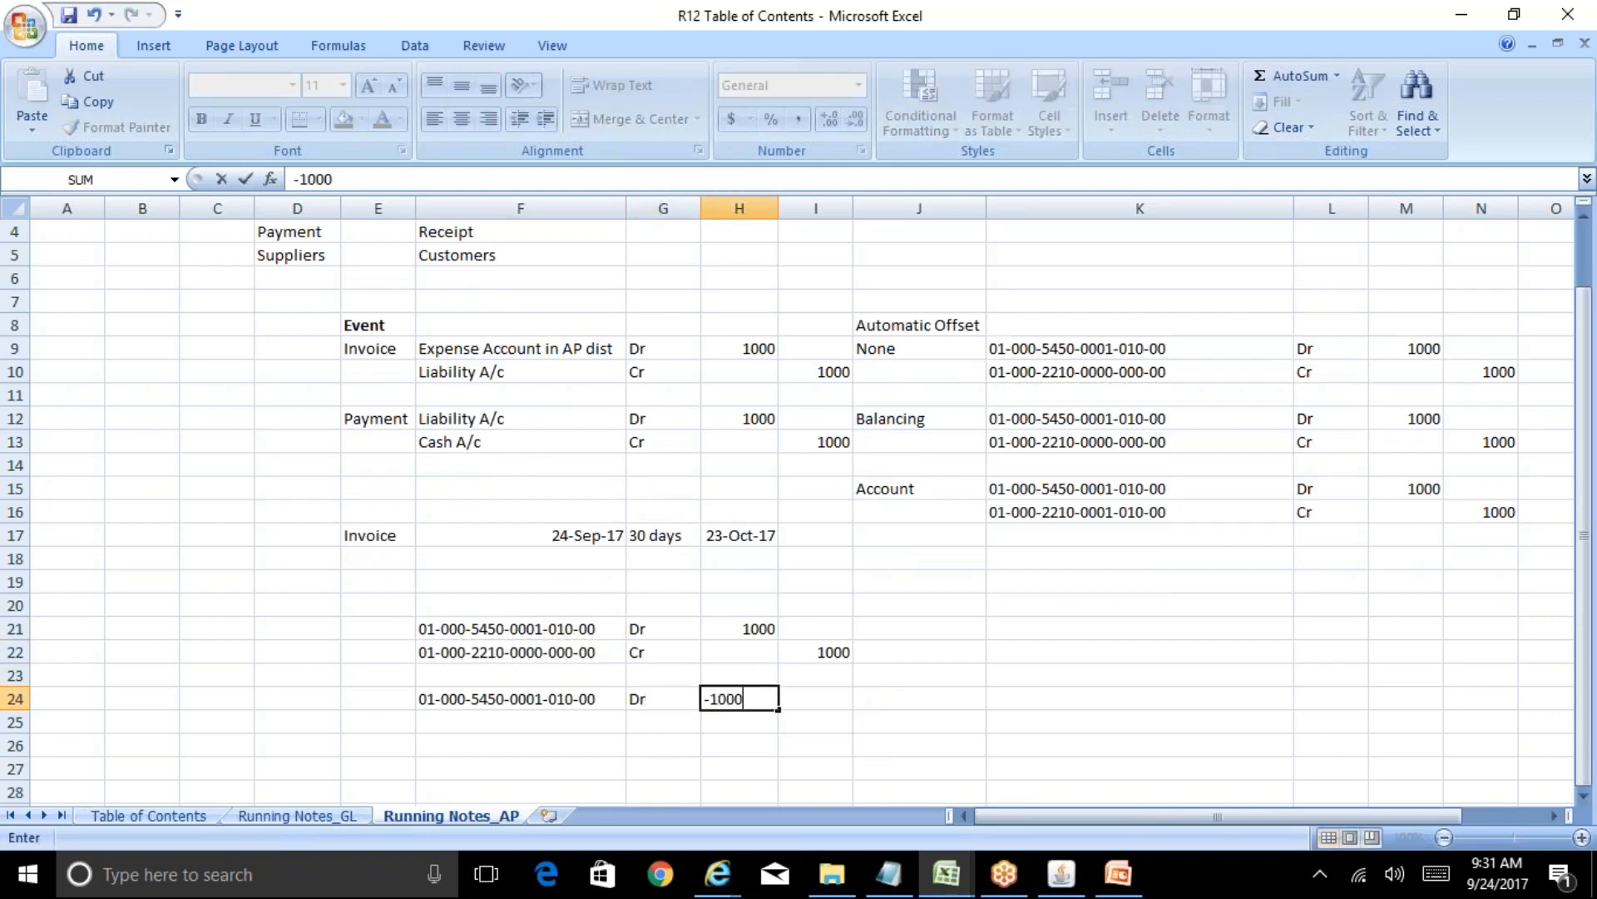
key(Return)
Step: Enter 1000 in H25 and Dr in G25 for the replacement debit line
text(100)
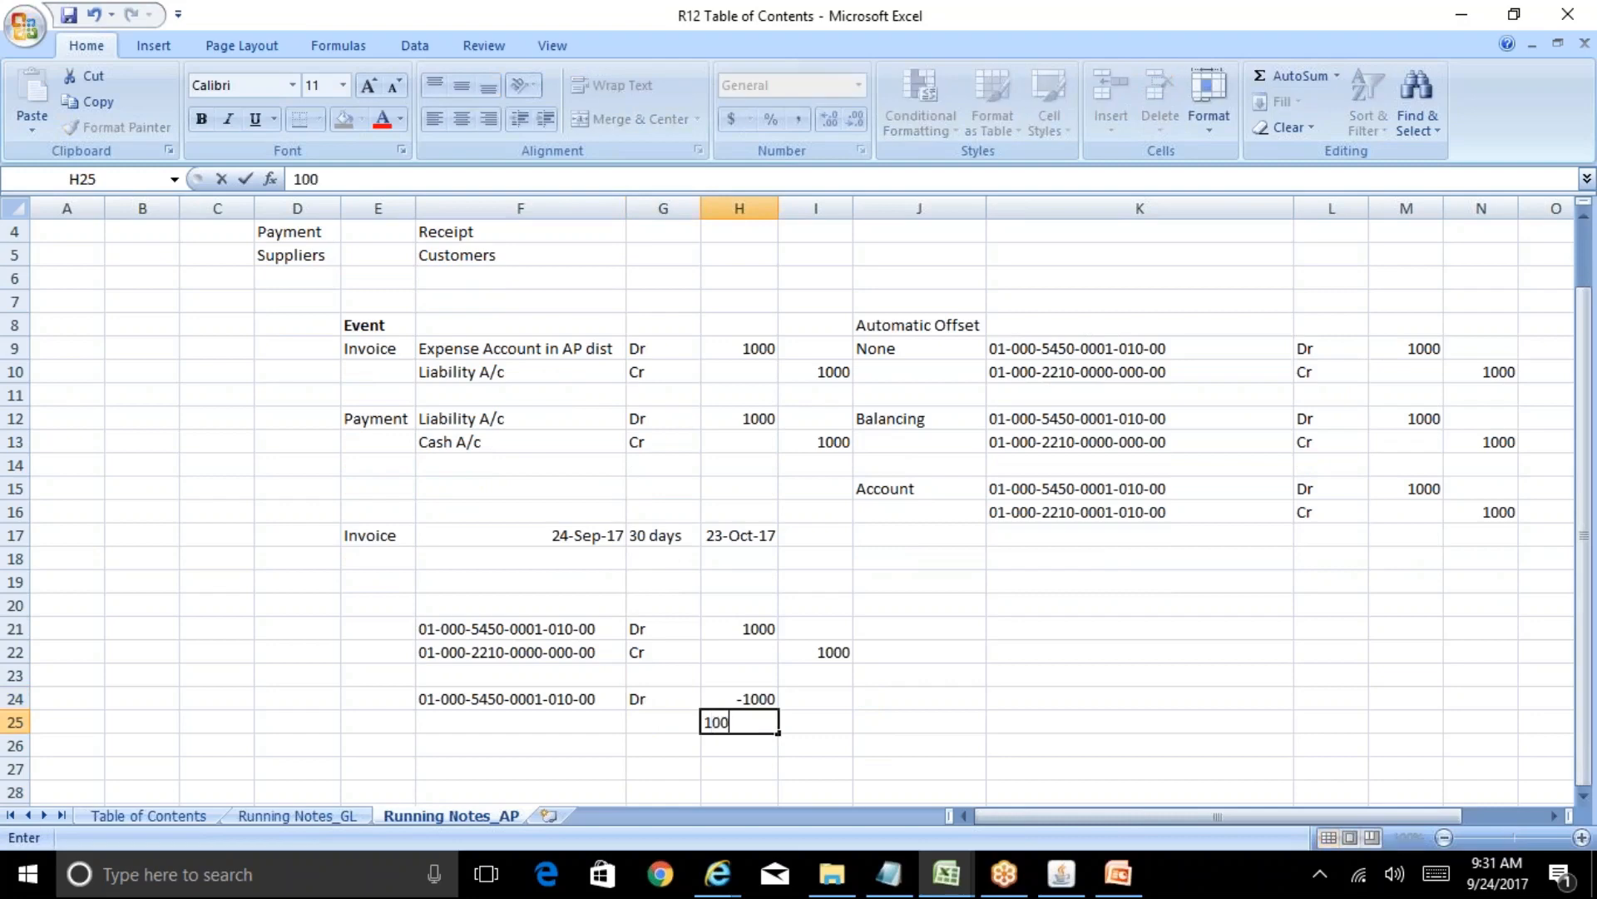
text(0)
key(Left)
text(Dr)
key(Left)
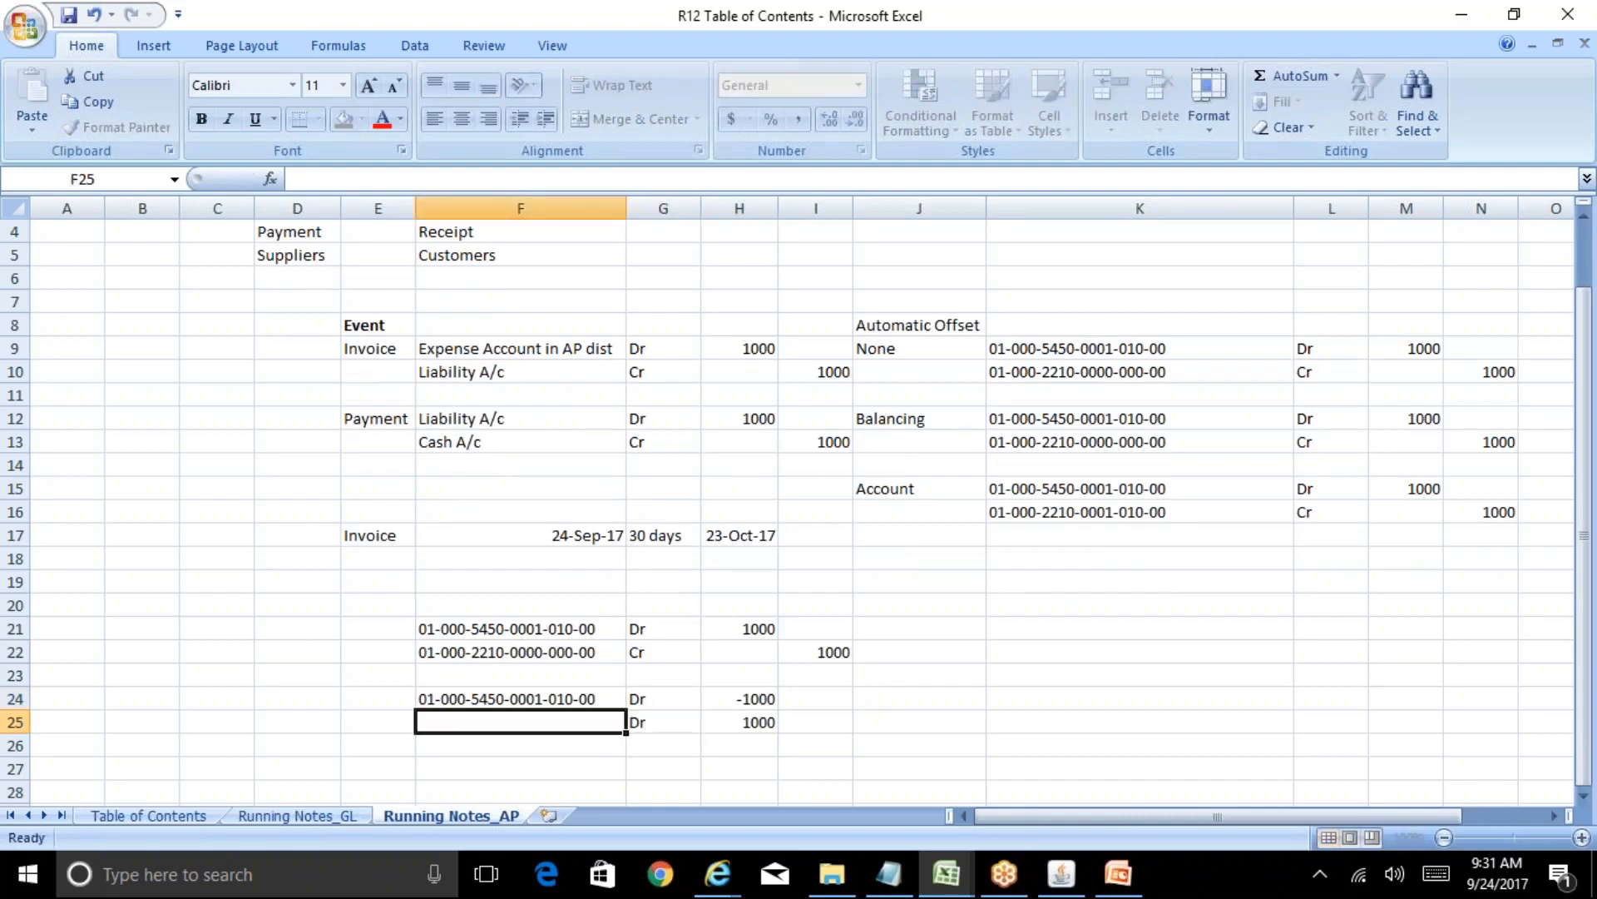
Step: Copy the account combination from F24 to F25 and change its third segment to 5451
key(Up)
key(ctrl+c)
key(Down)
key(ctrl+v)
key(F2)
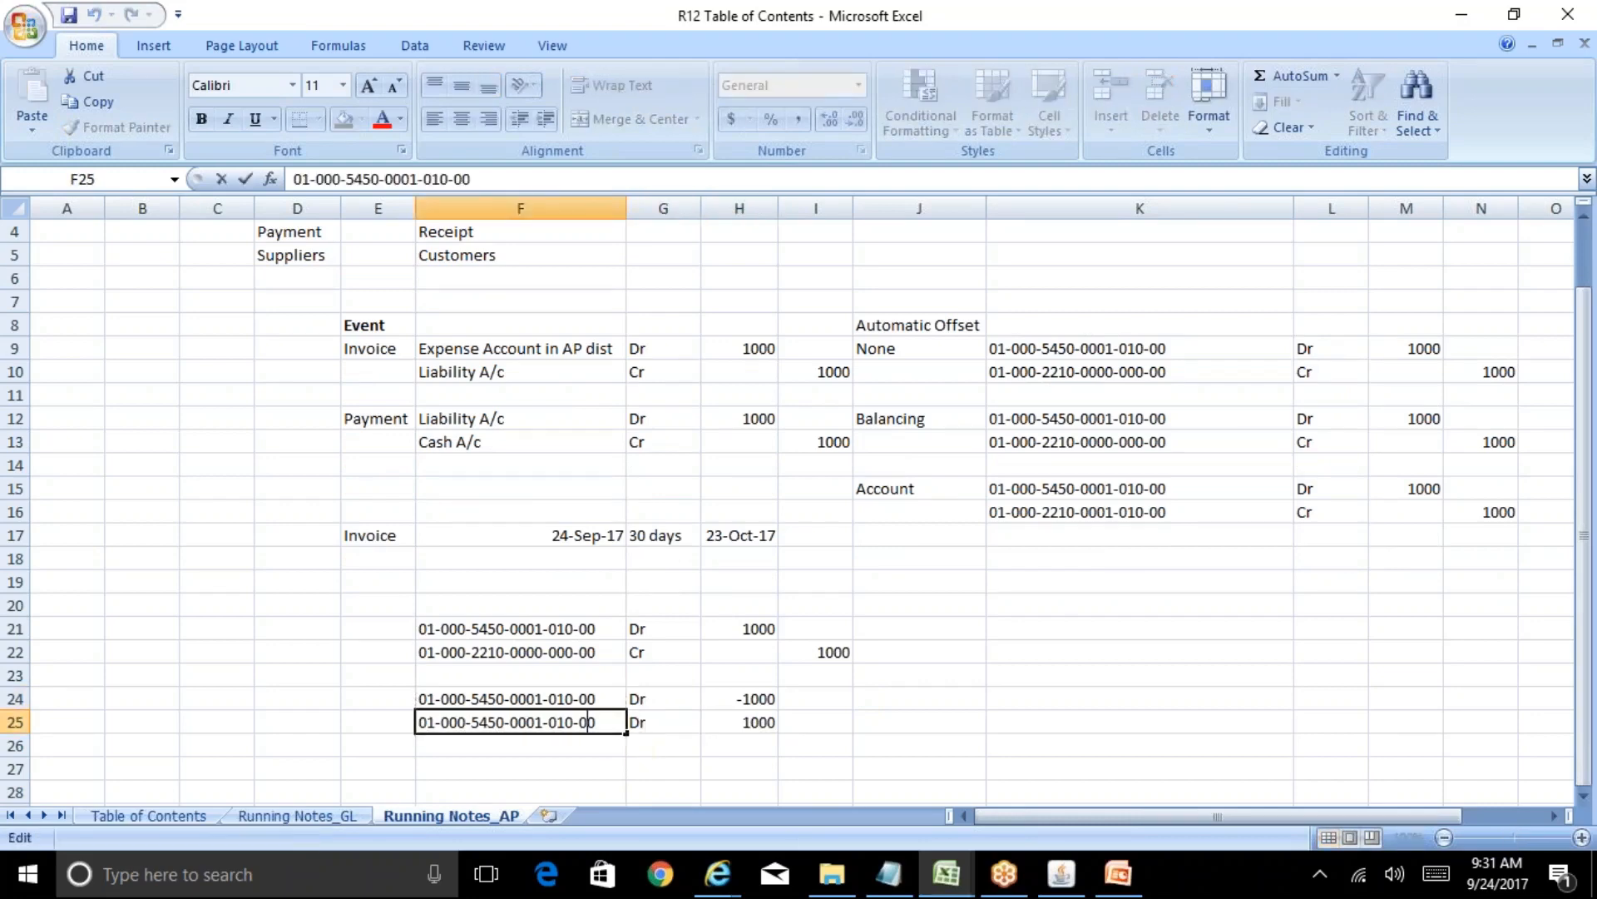
key(Left)
key(Left)
key(Left)
key(Left)
key(Left)
key(Left)
key(Left)
key(Left)
key(Left)
key(Left)
key(Left)
key(Left)
key(BackSpace)
text(1)
key(Return)
Step: Highlight the original invoice entry F21:I22 and examine its debit and credit lines
key(Up)
key(Up)
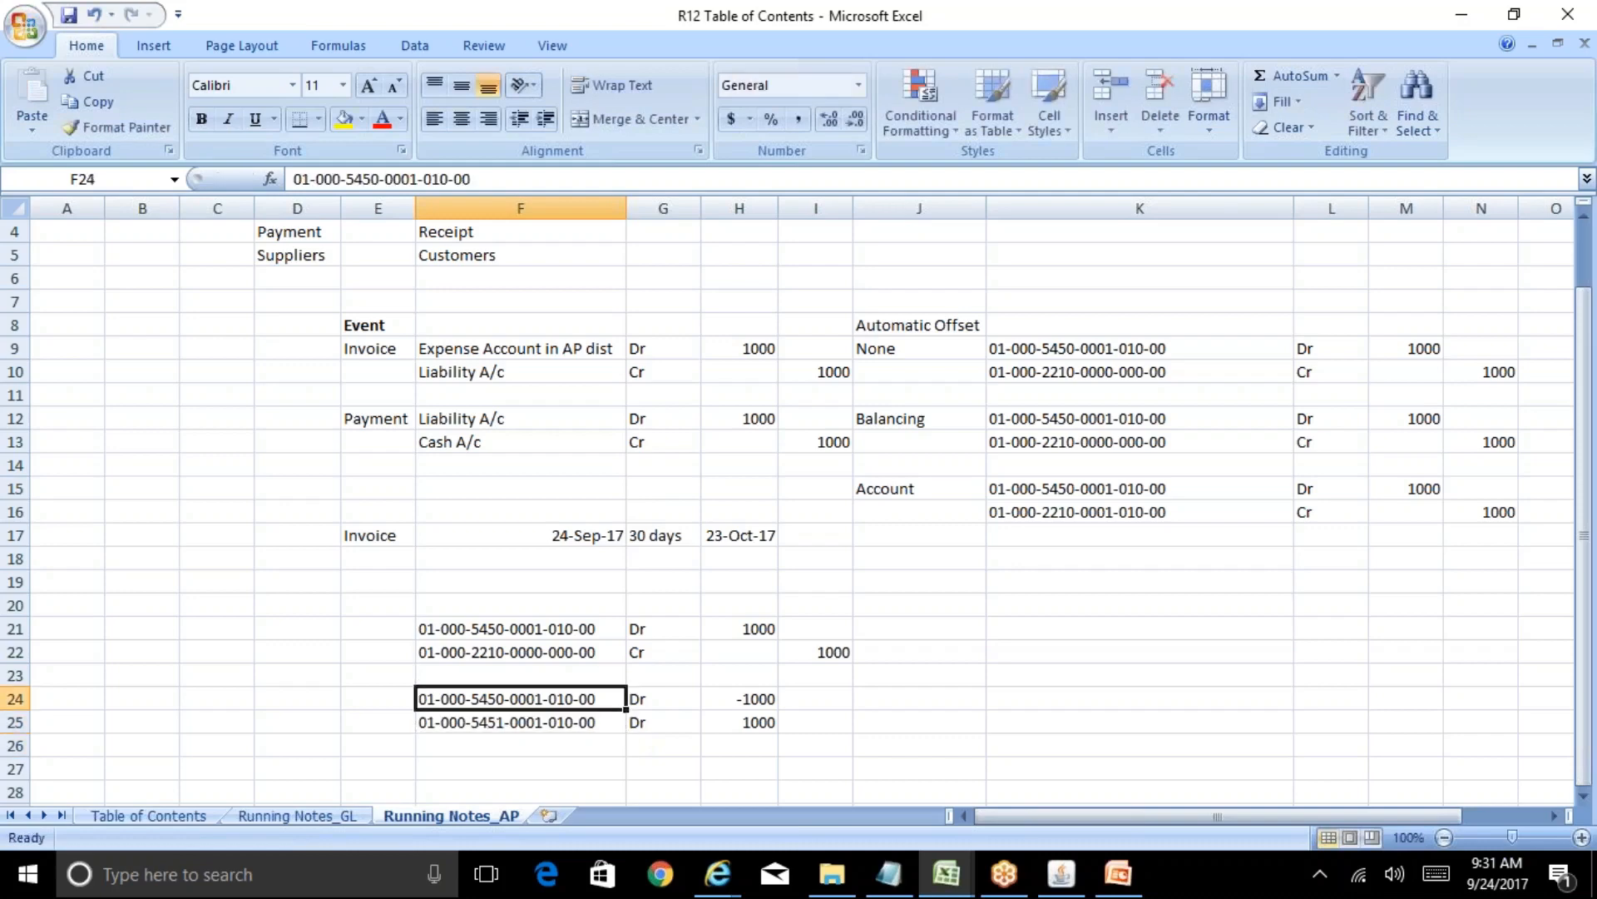
key(Up)
key(Up)
key(Up)
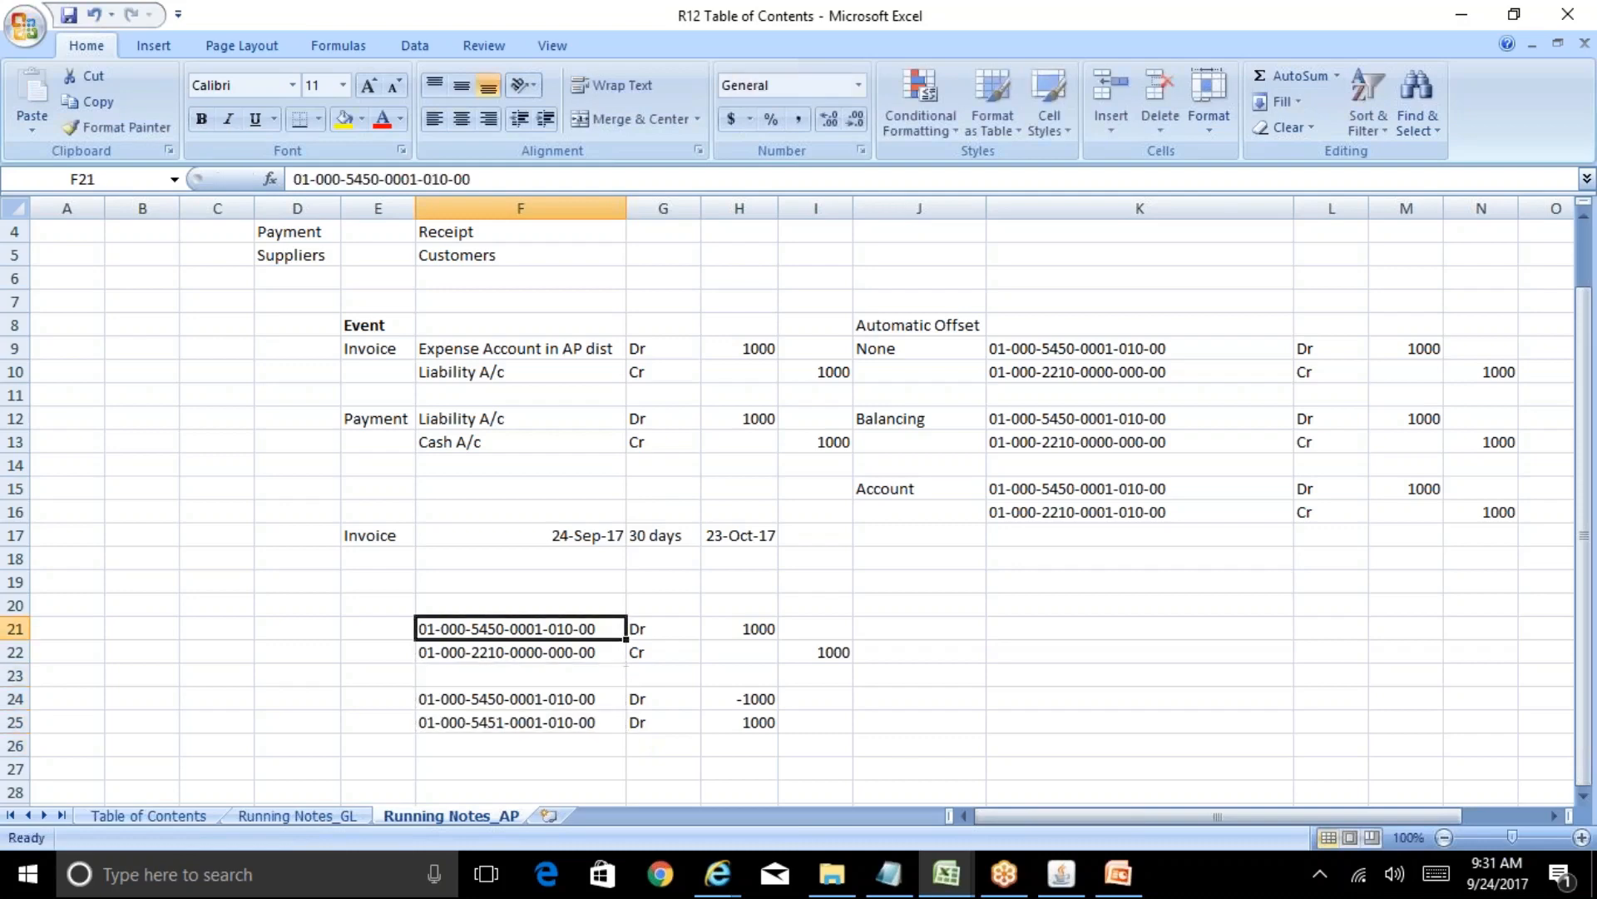
key(shift+Down)
key(shift+Right)
key(shift+Right)
key(shift+Right)
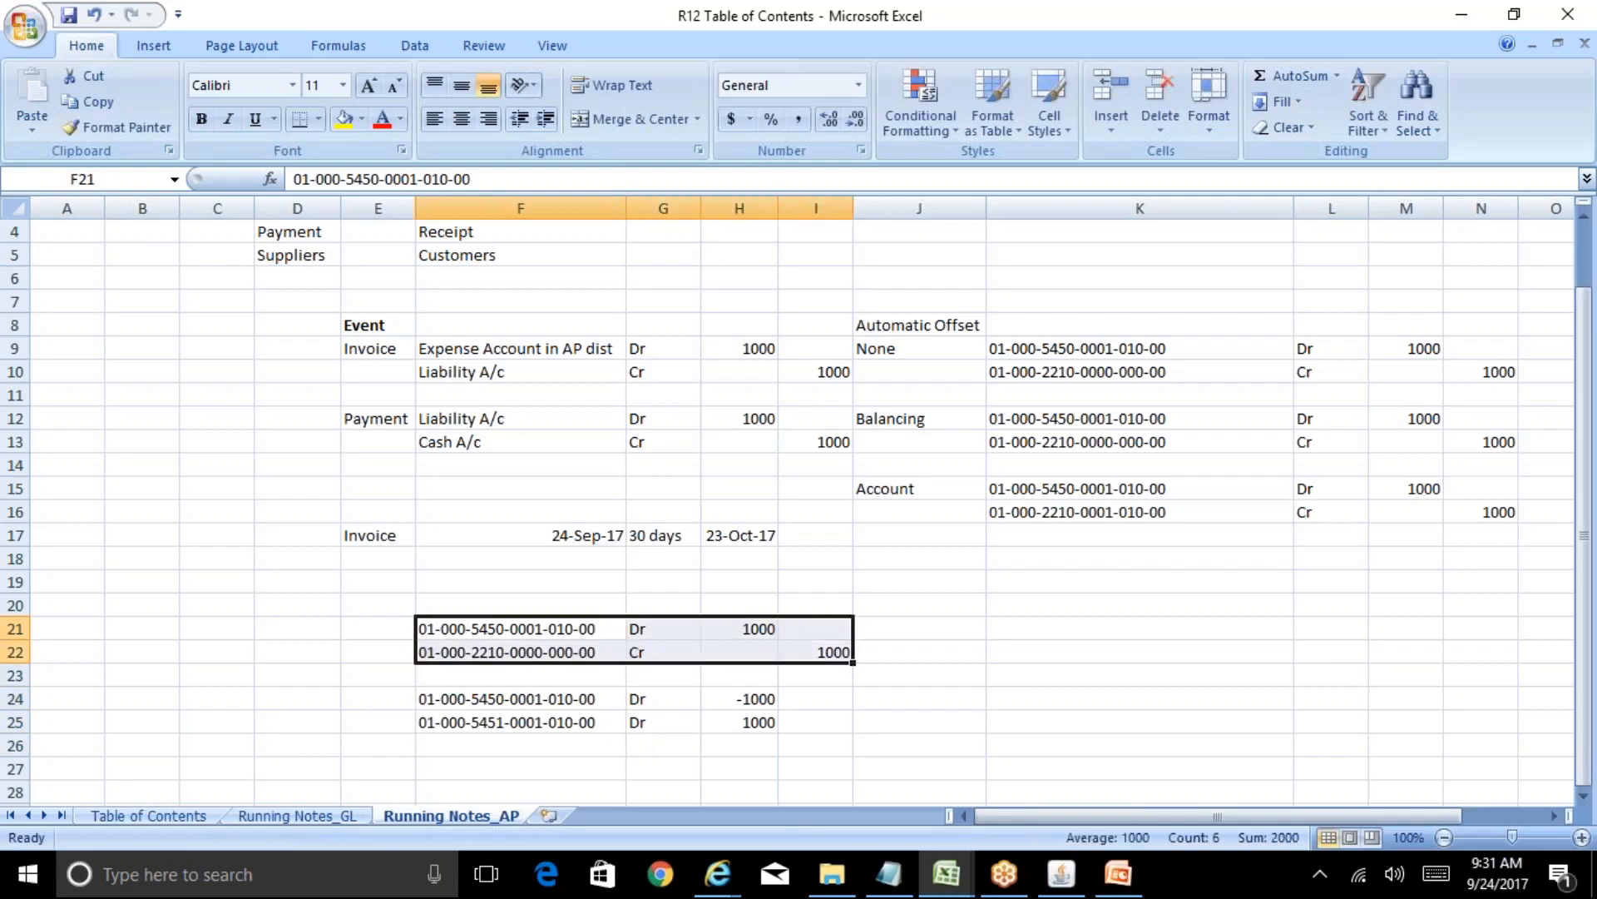
key(Down)
key(Down)
key(Down)
key(Up)
key(Up)
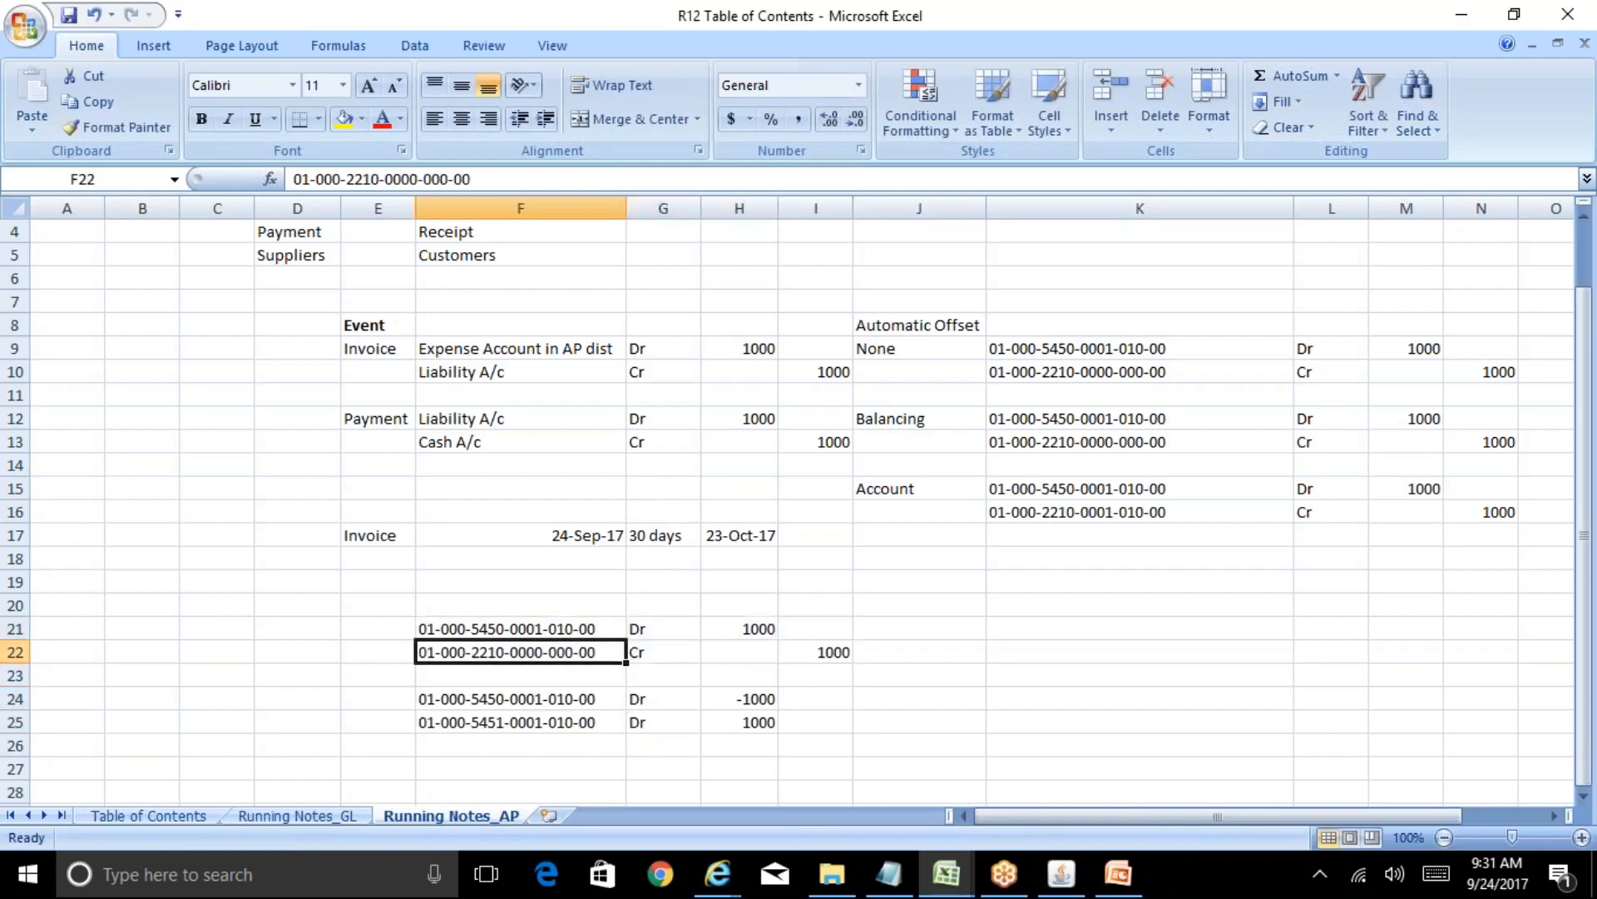
Step: Examine the reversal and replacement amounts in H24 and H25, and highlight the adjustment lines F24:H25
key(Up)
key(Down)
key(Down)
key(Down)
key(Right)
key(Right)
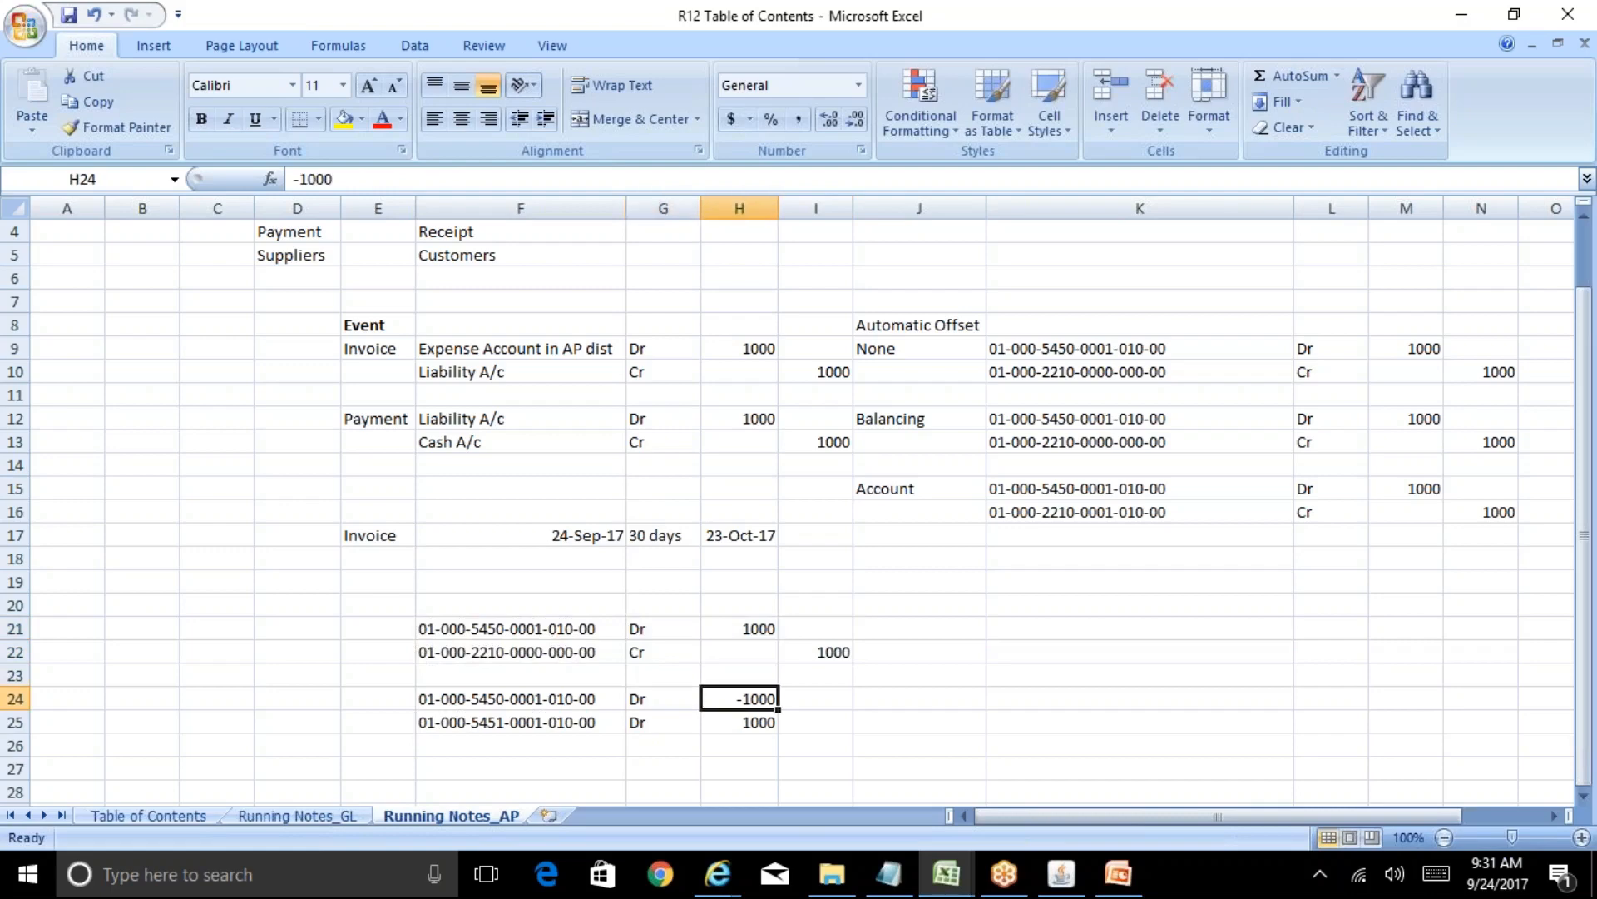
key(Down)
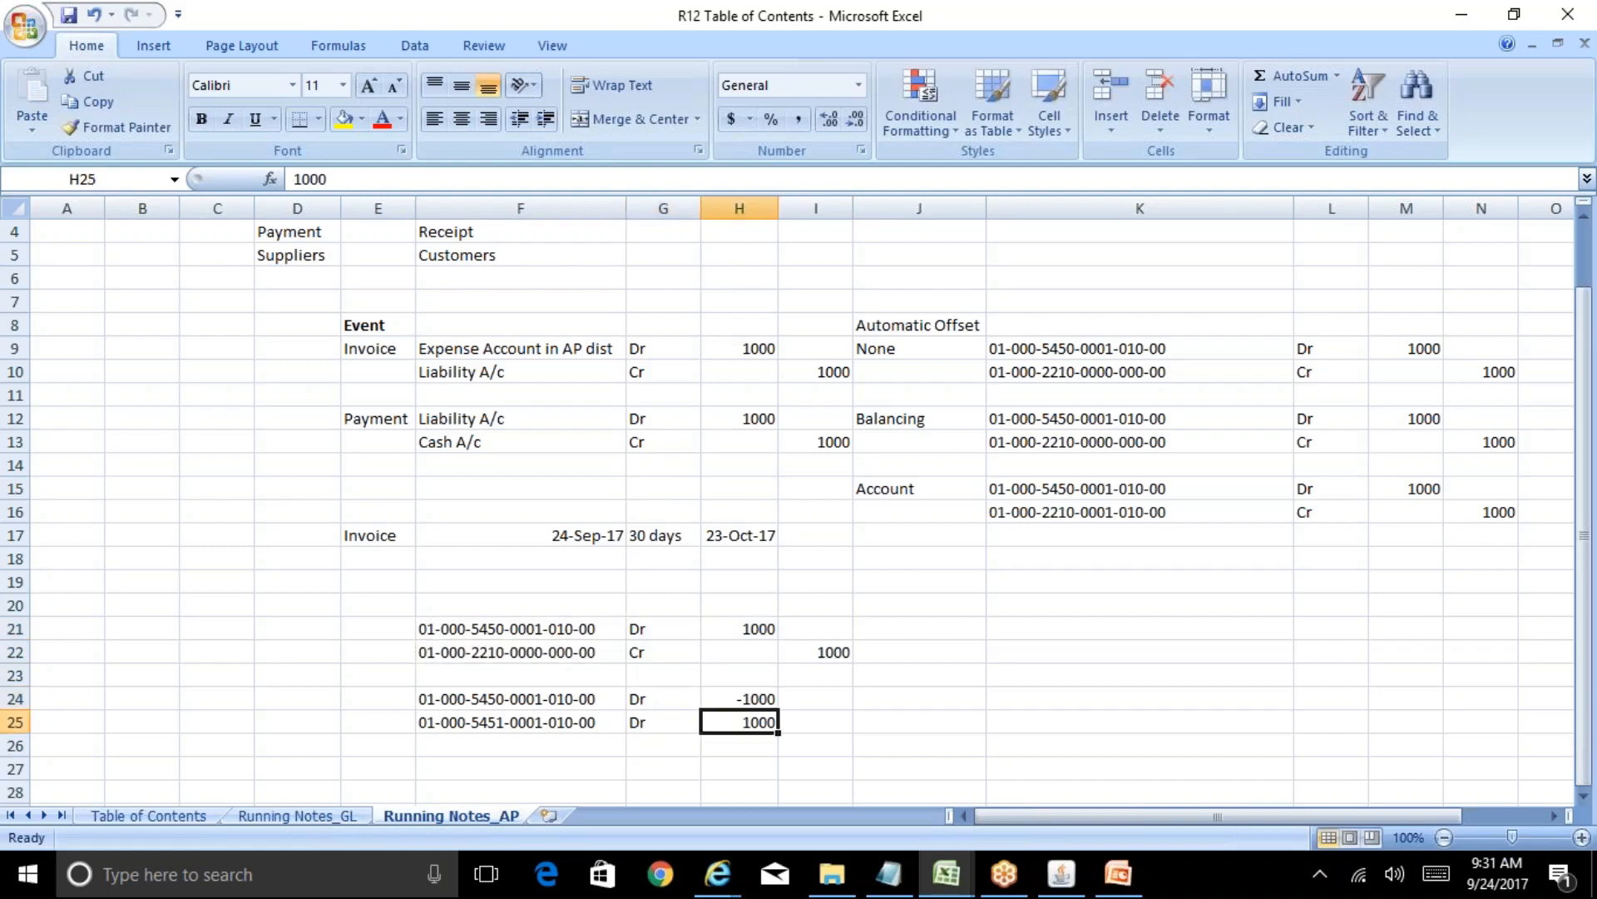
key(Left)
key(Left)
key(Up)
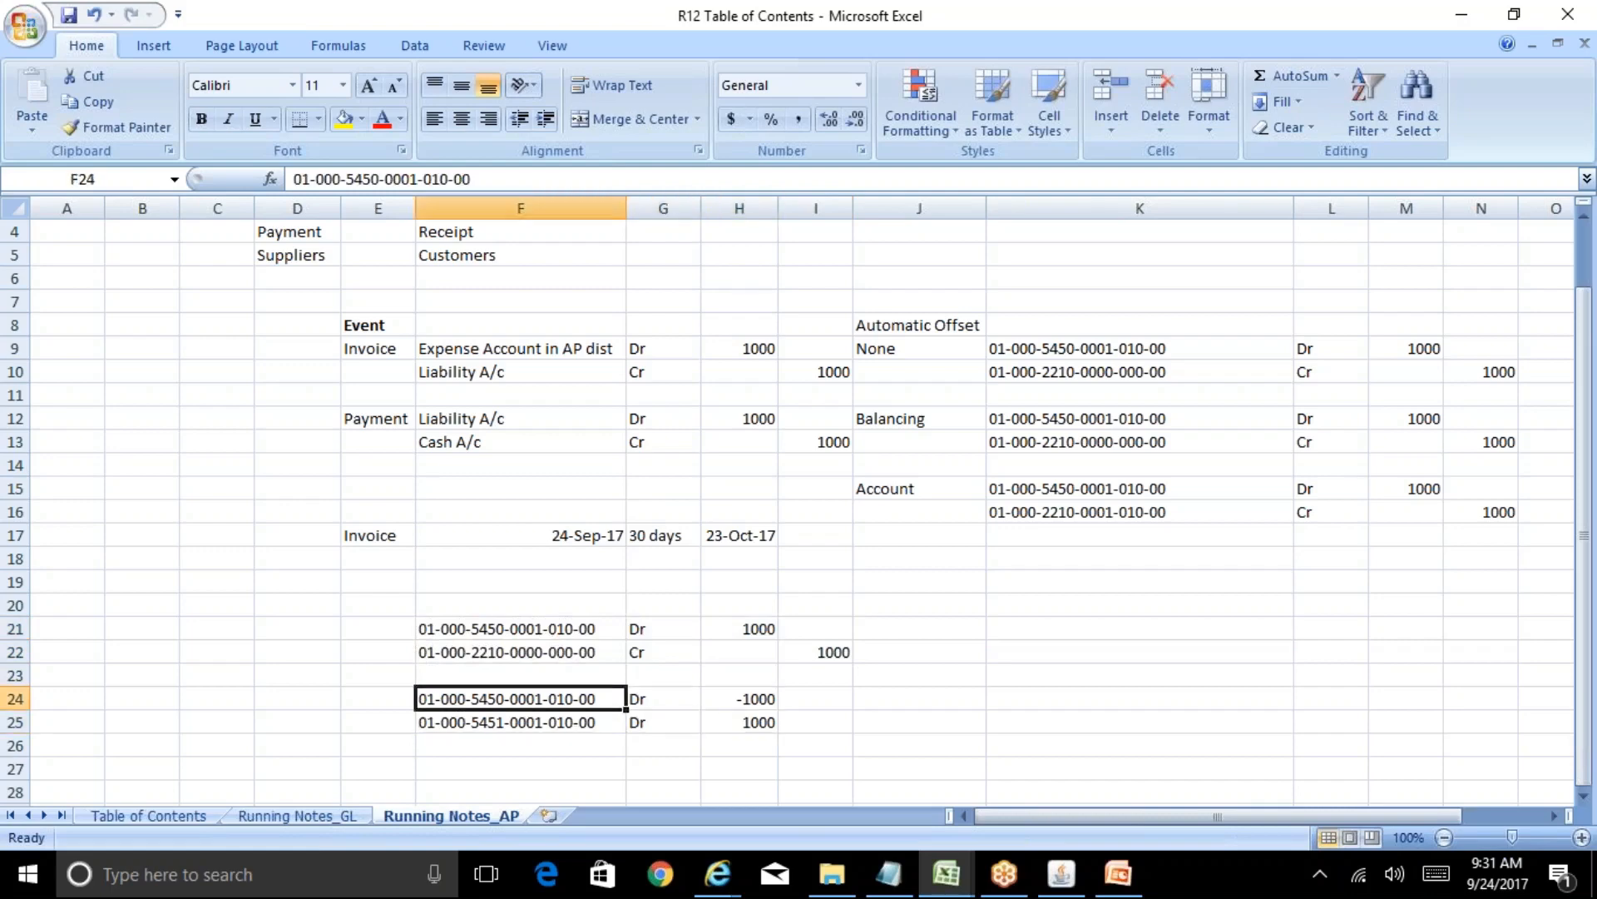
key(shift+Down)
key(shift+Right)
key(shift+Right)
Step: Compare the original invoice entry in rows 21 and 22 with the adjustment lines F24:H25, including the debit in H21 against H24
key(Up)
key(Up)
key(Up)
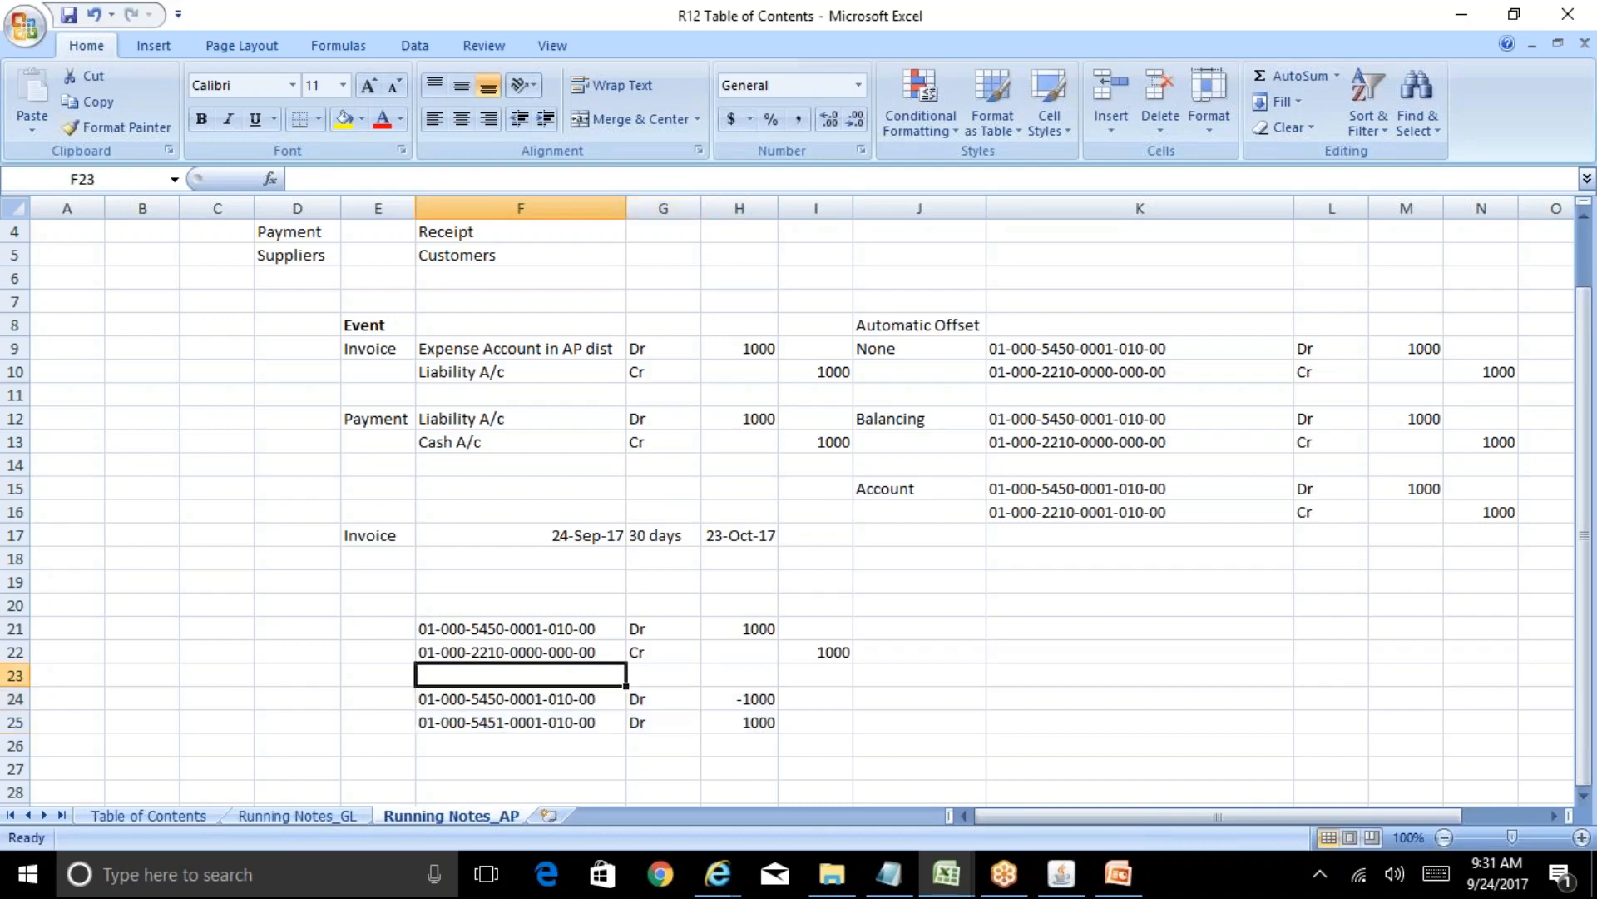
key(Down)
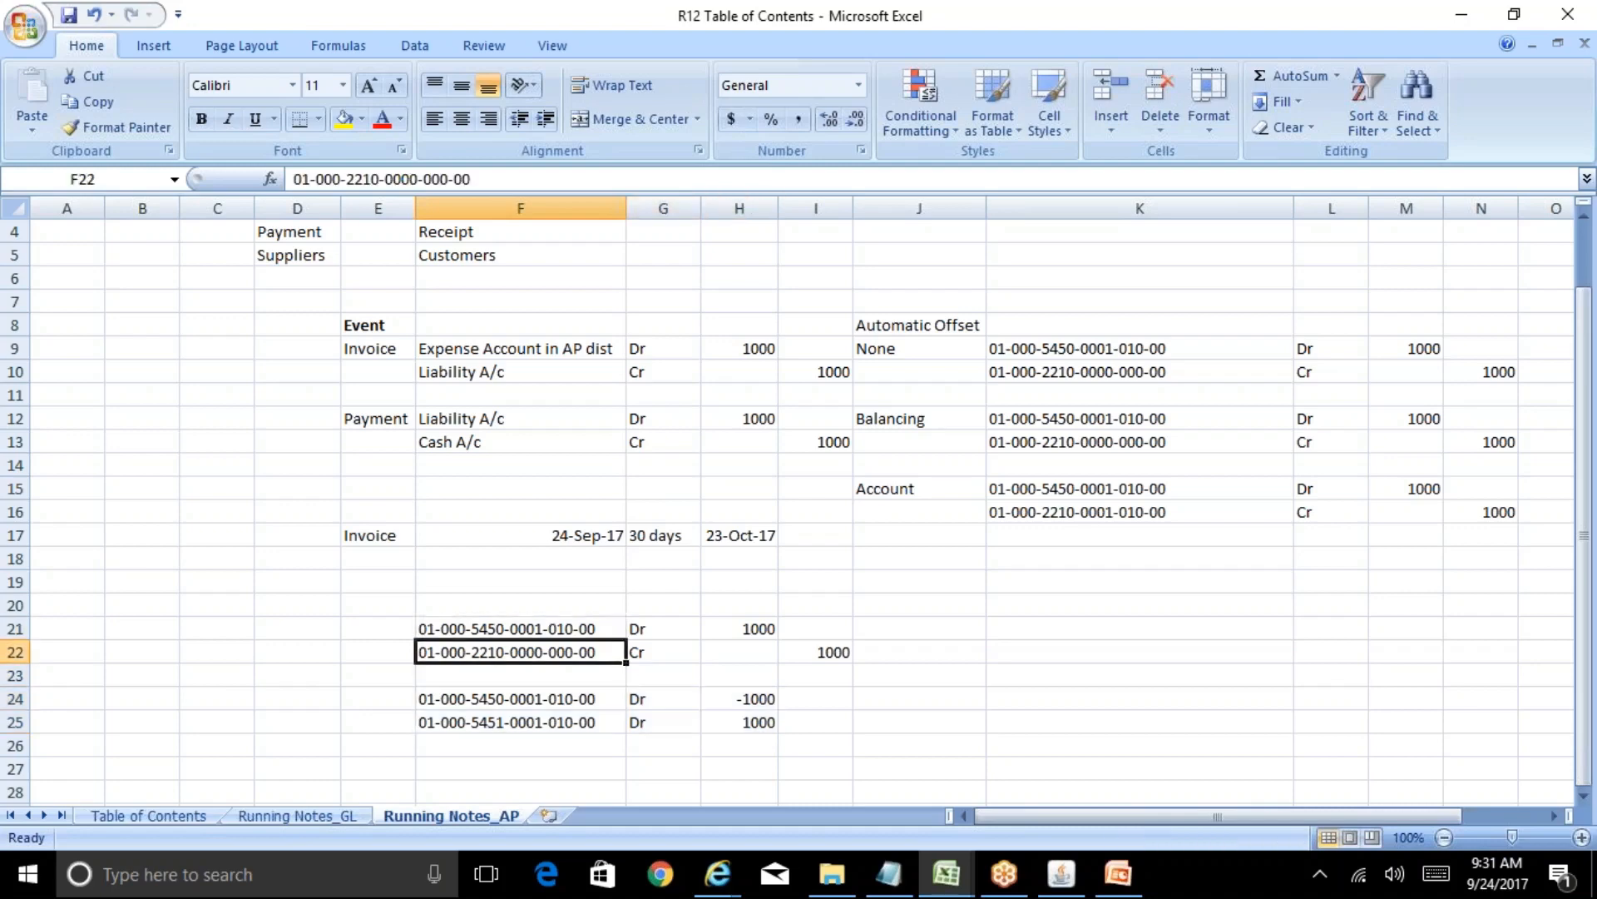
key(Up)
key(Down)
key(Down)
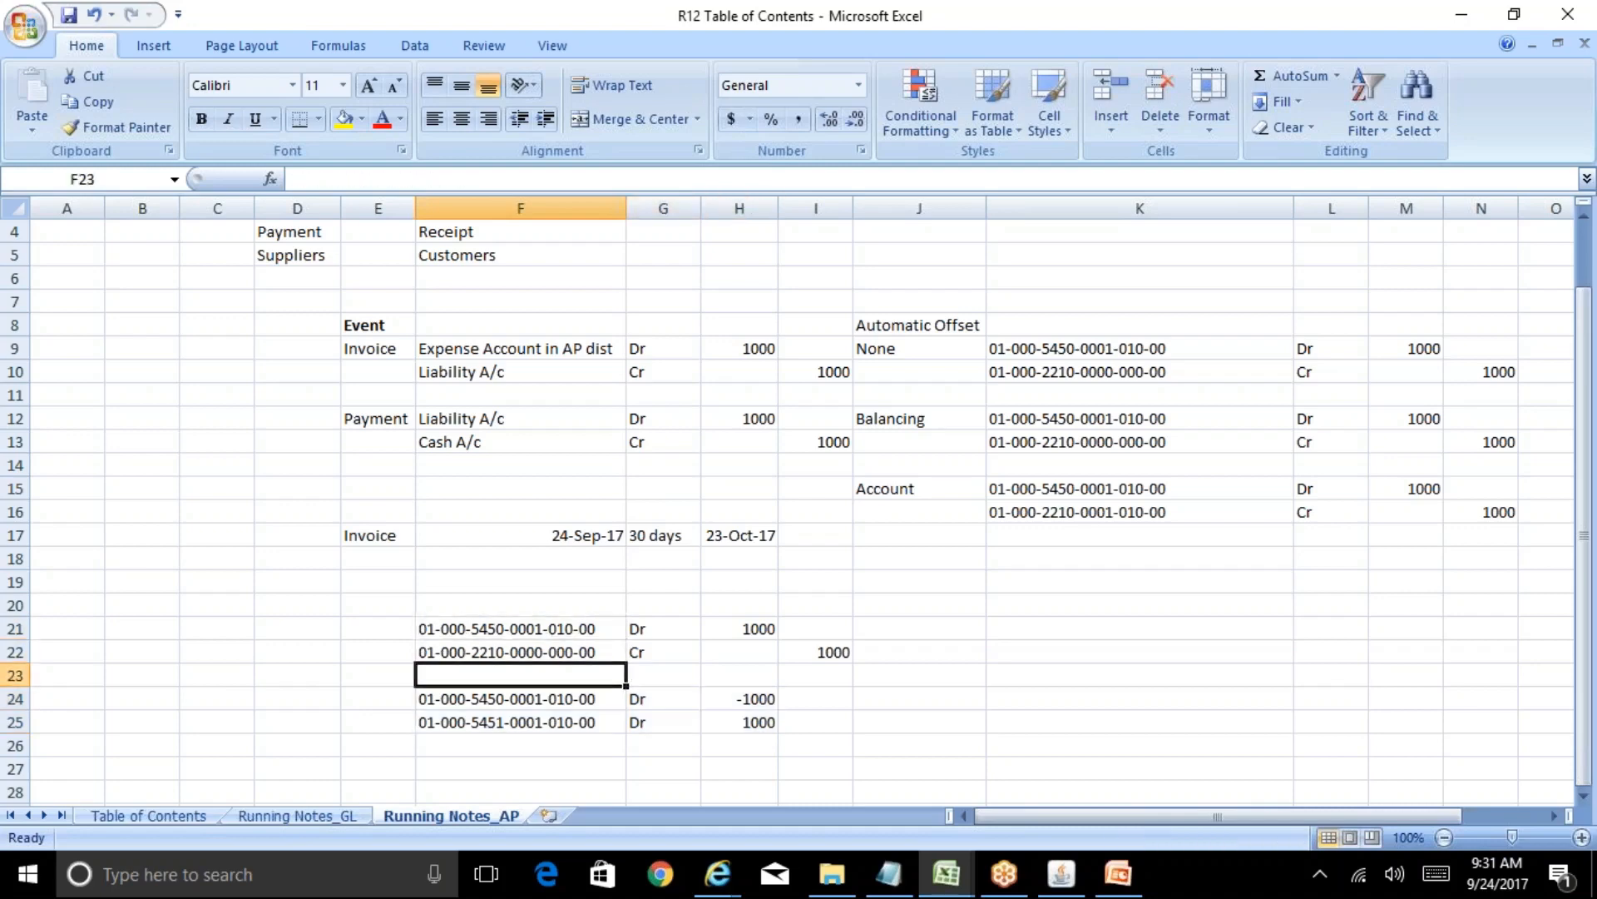
key(Down)
key(shift+Down)
key(shift+Right)
key(shift+Right)
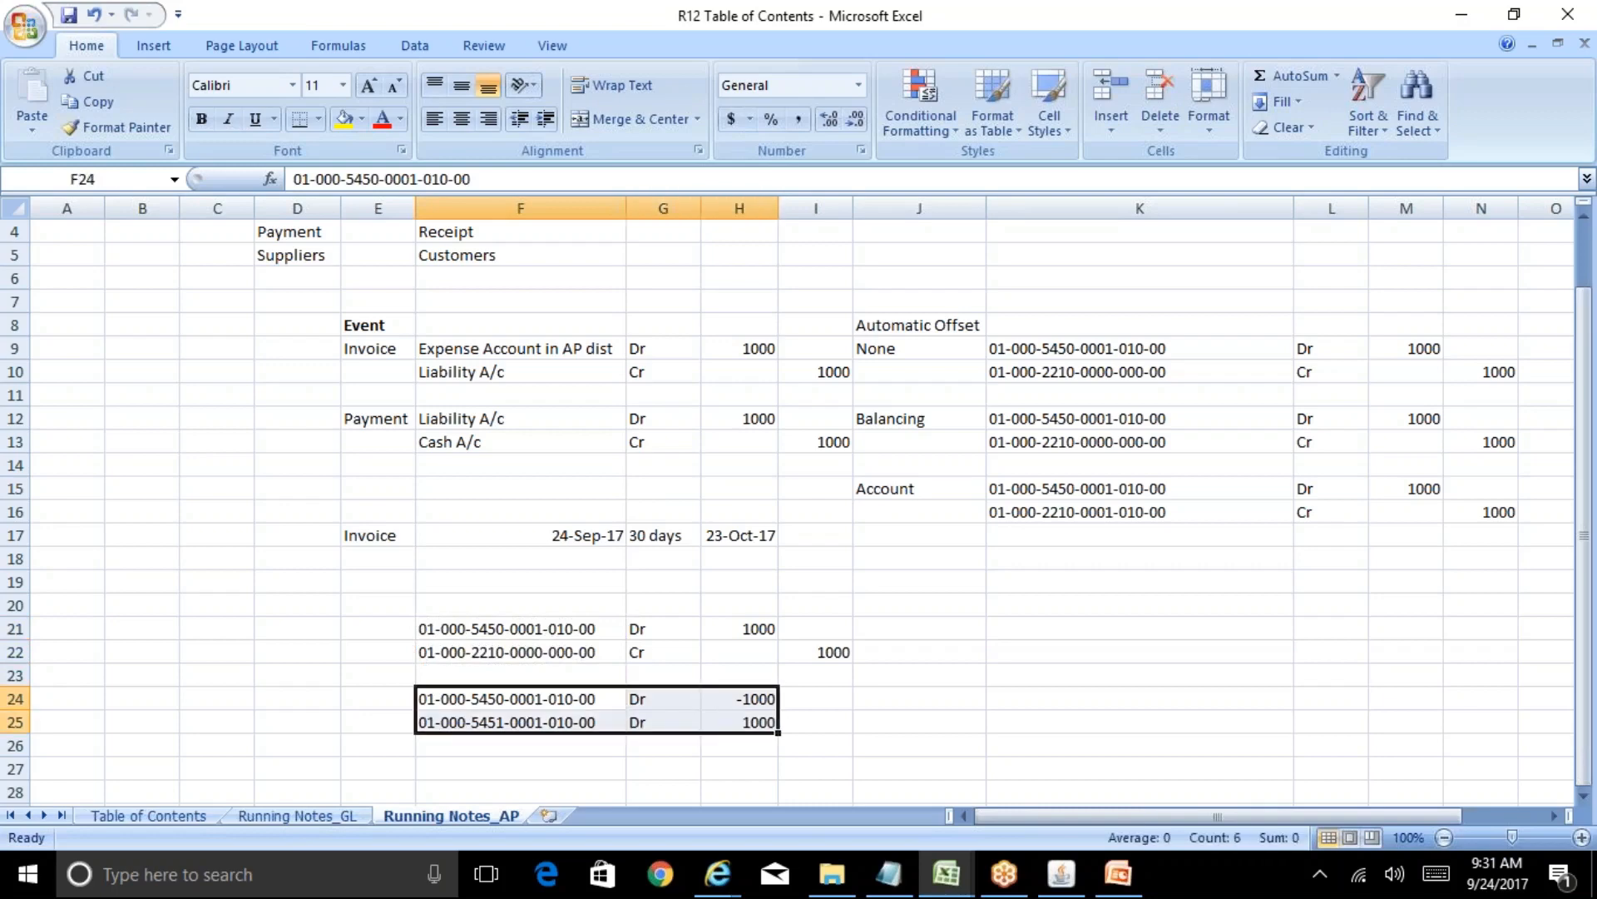
key(Up)
key(Up)
key(Up)
key(Right)
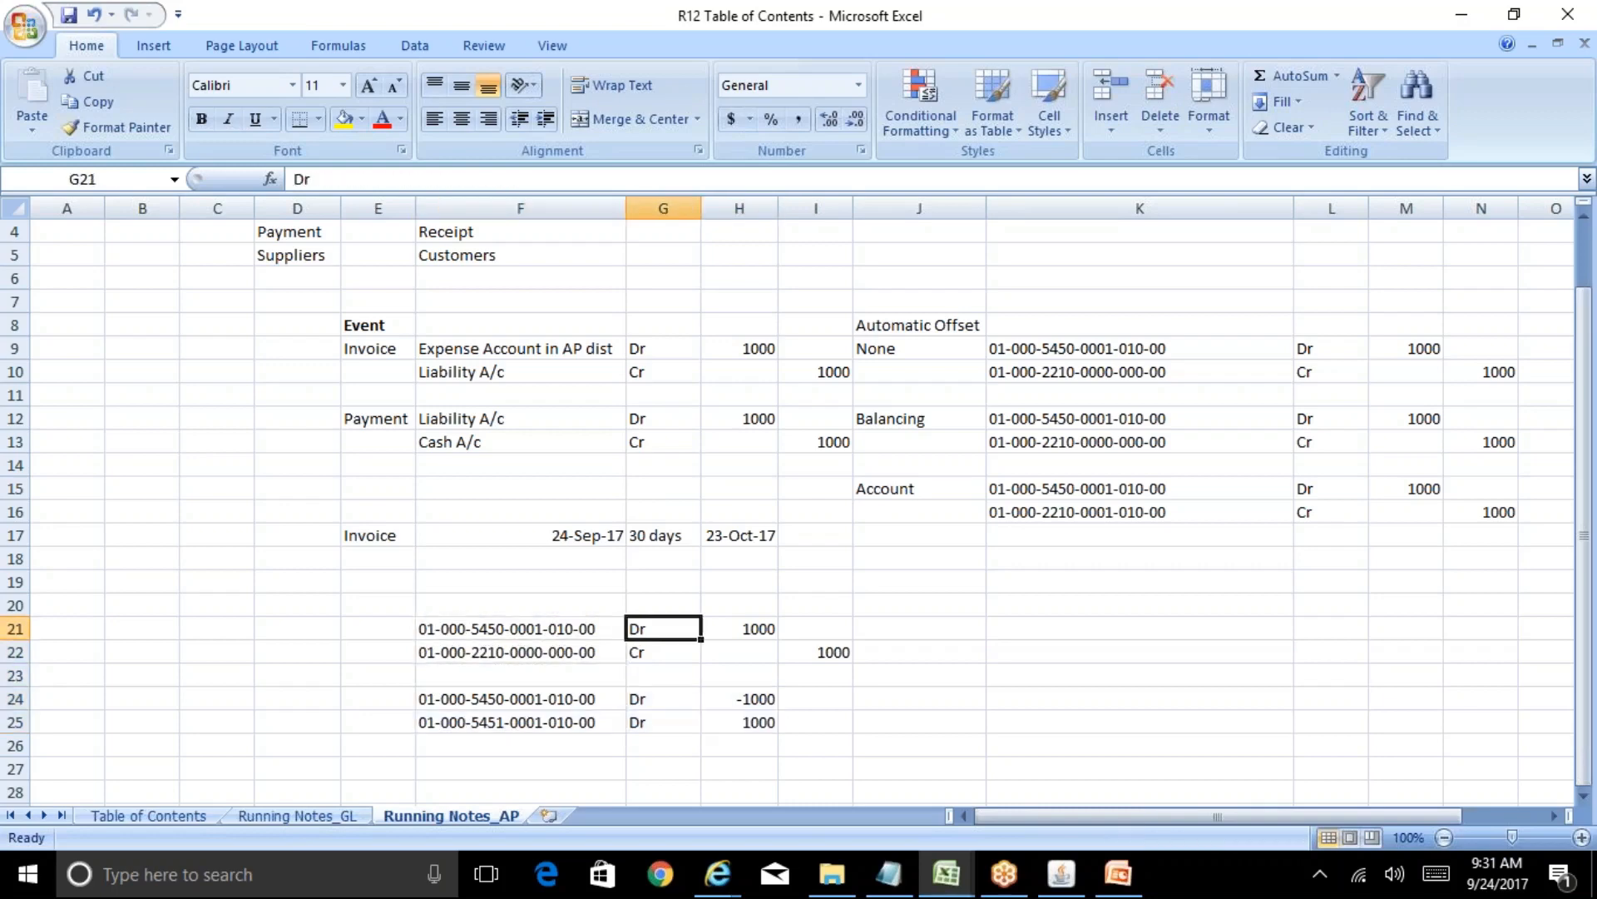
key(Right)
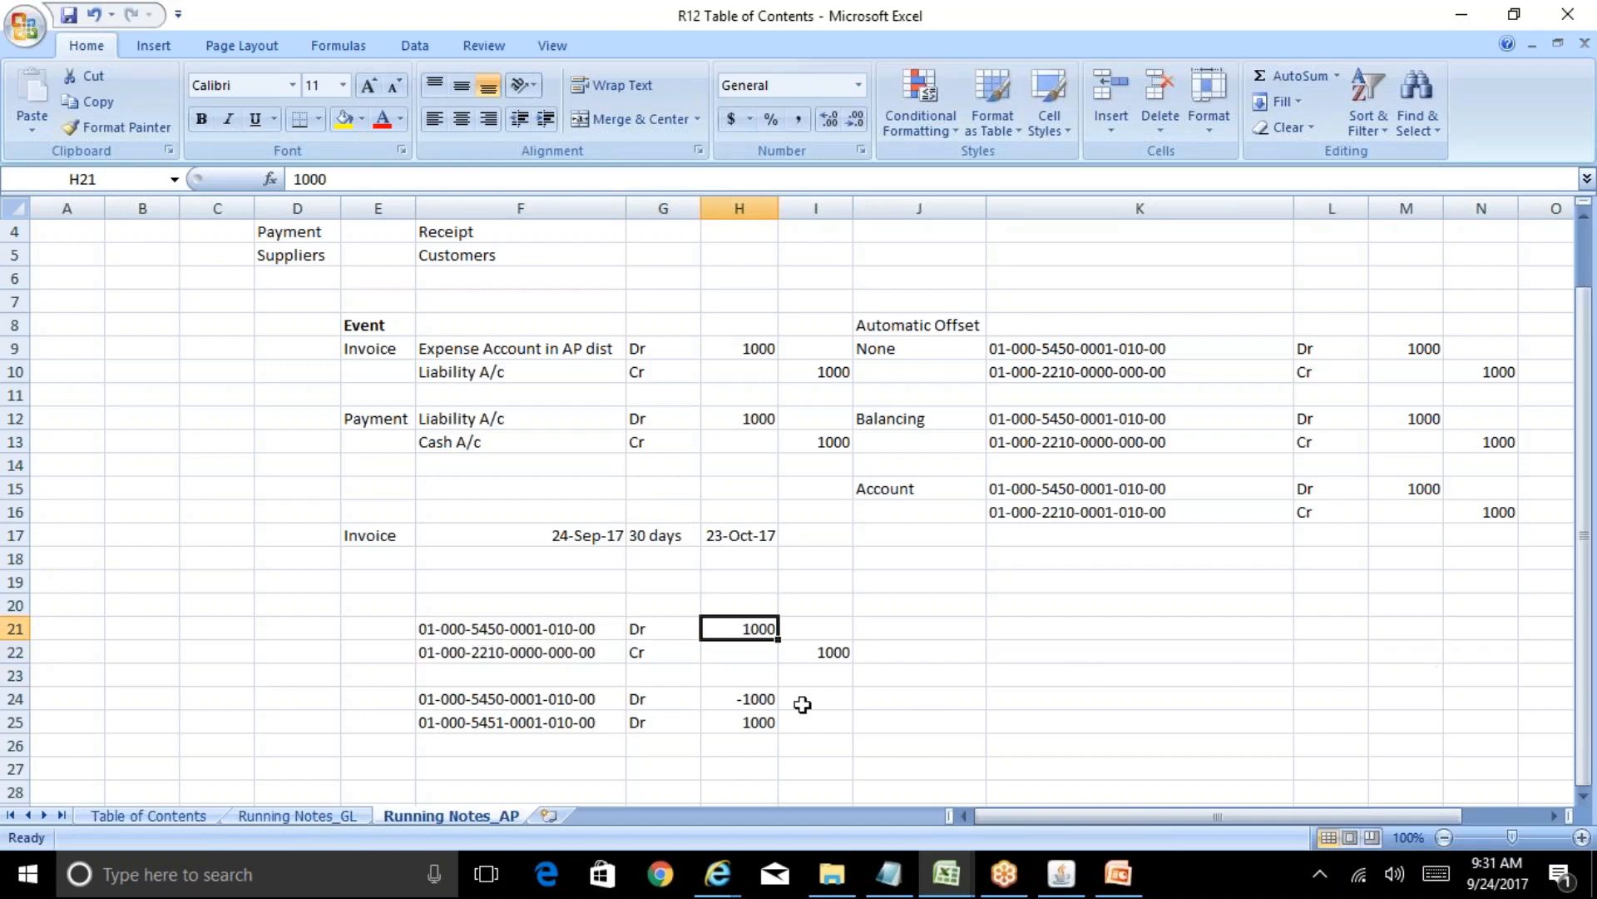
click(741, 703)
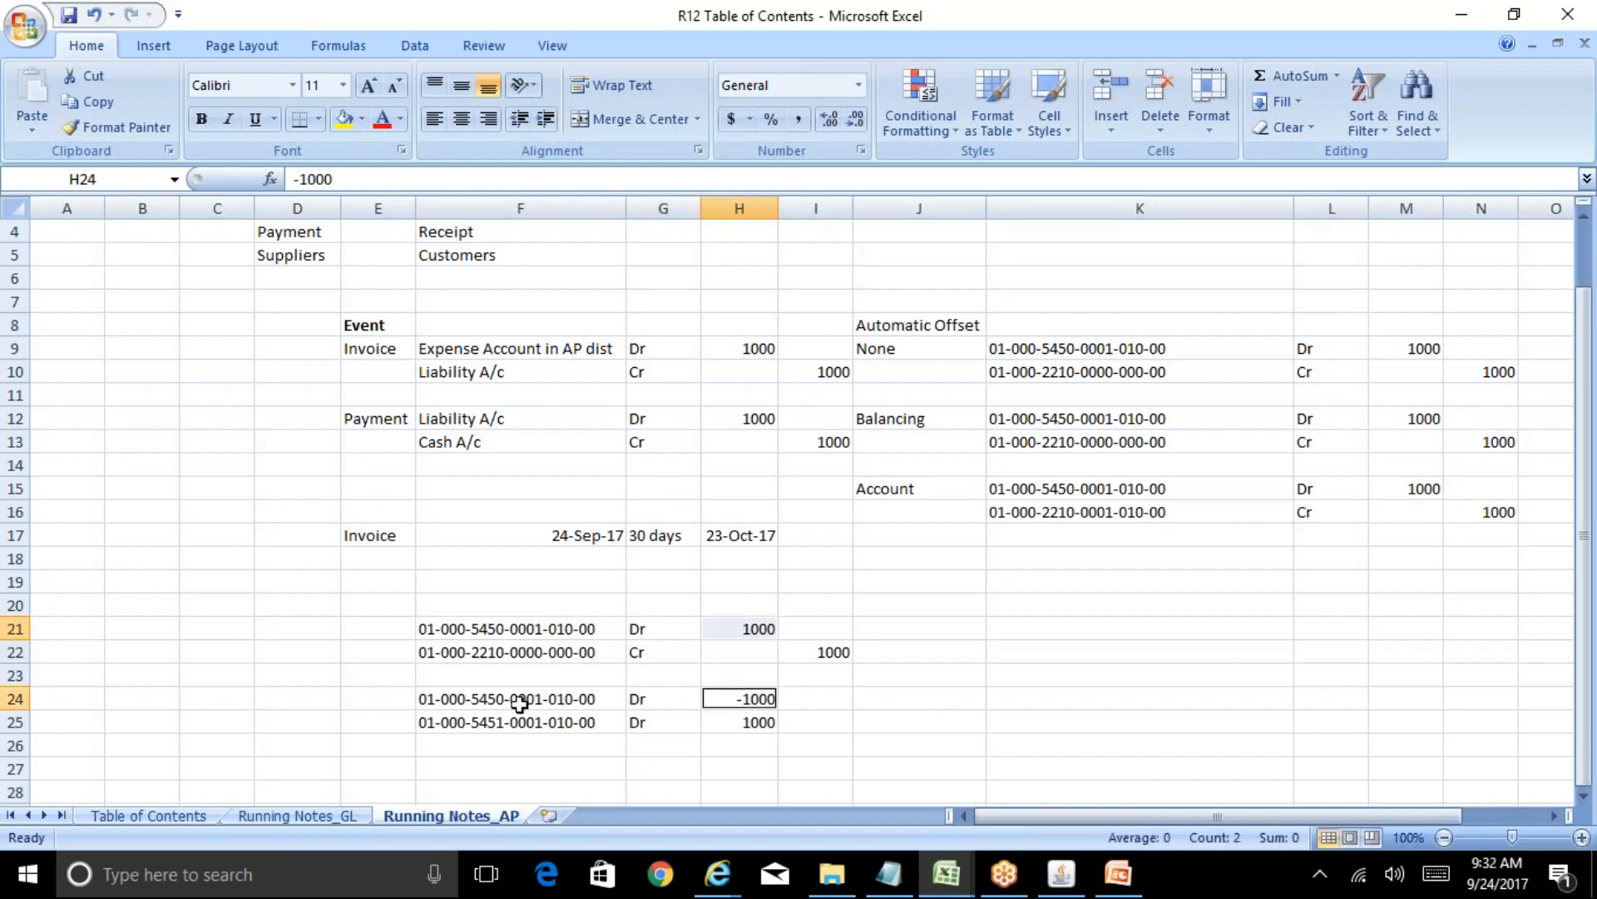
click(470, 702)
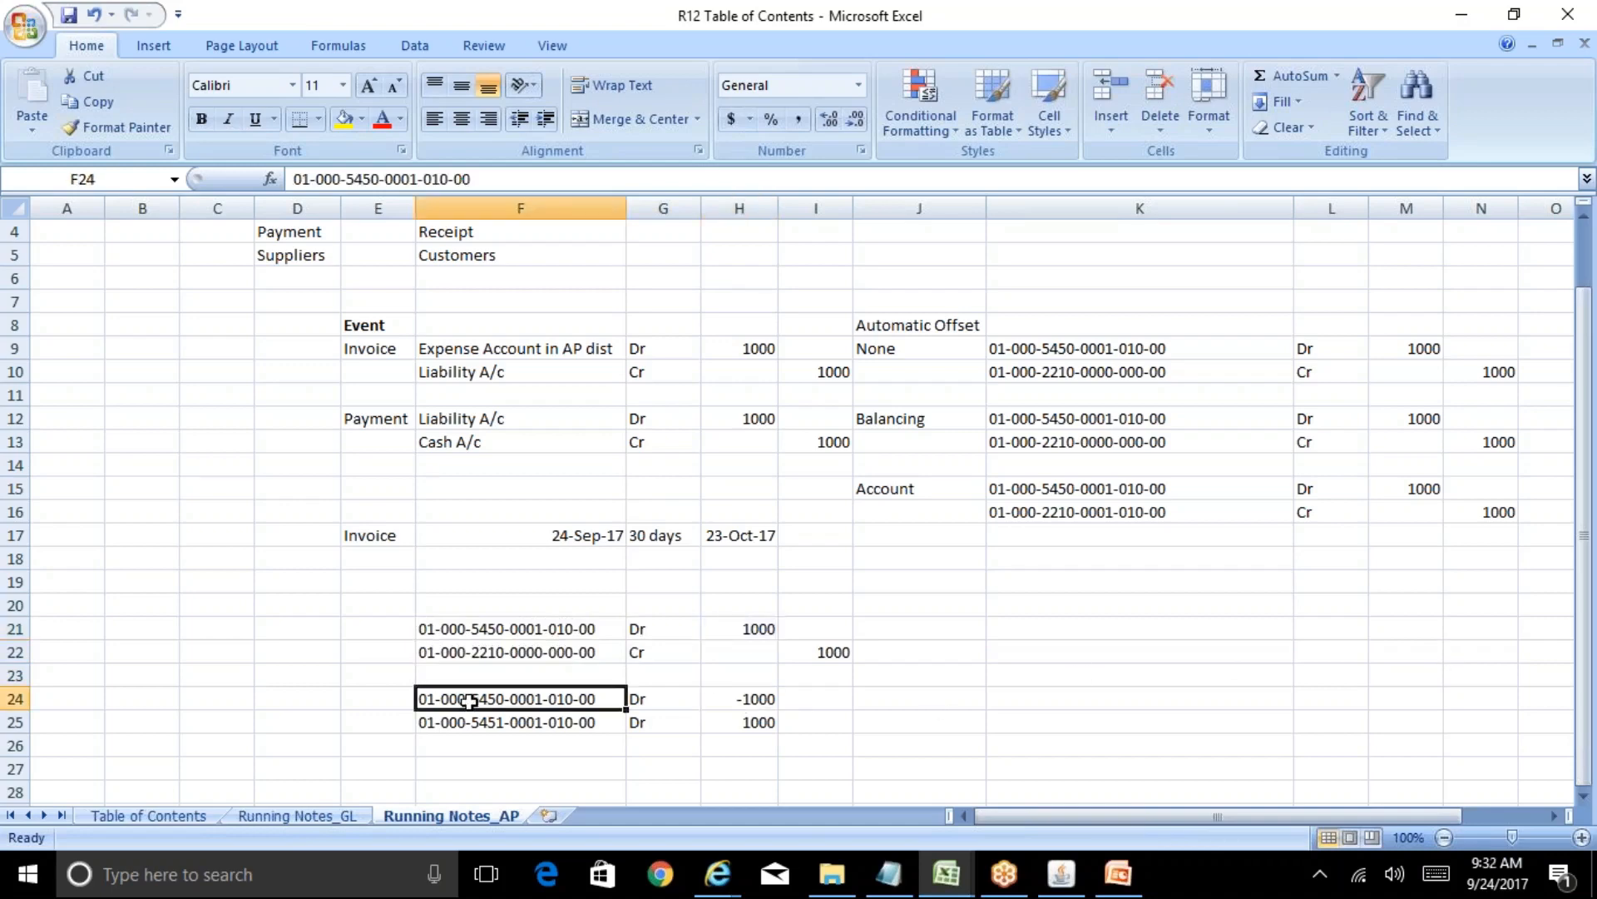
Step: Compare the replacement line's account and amount in F25 and H25 with the original invoice accounts in F21 and F22
click(537, 728)
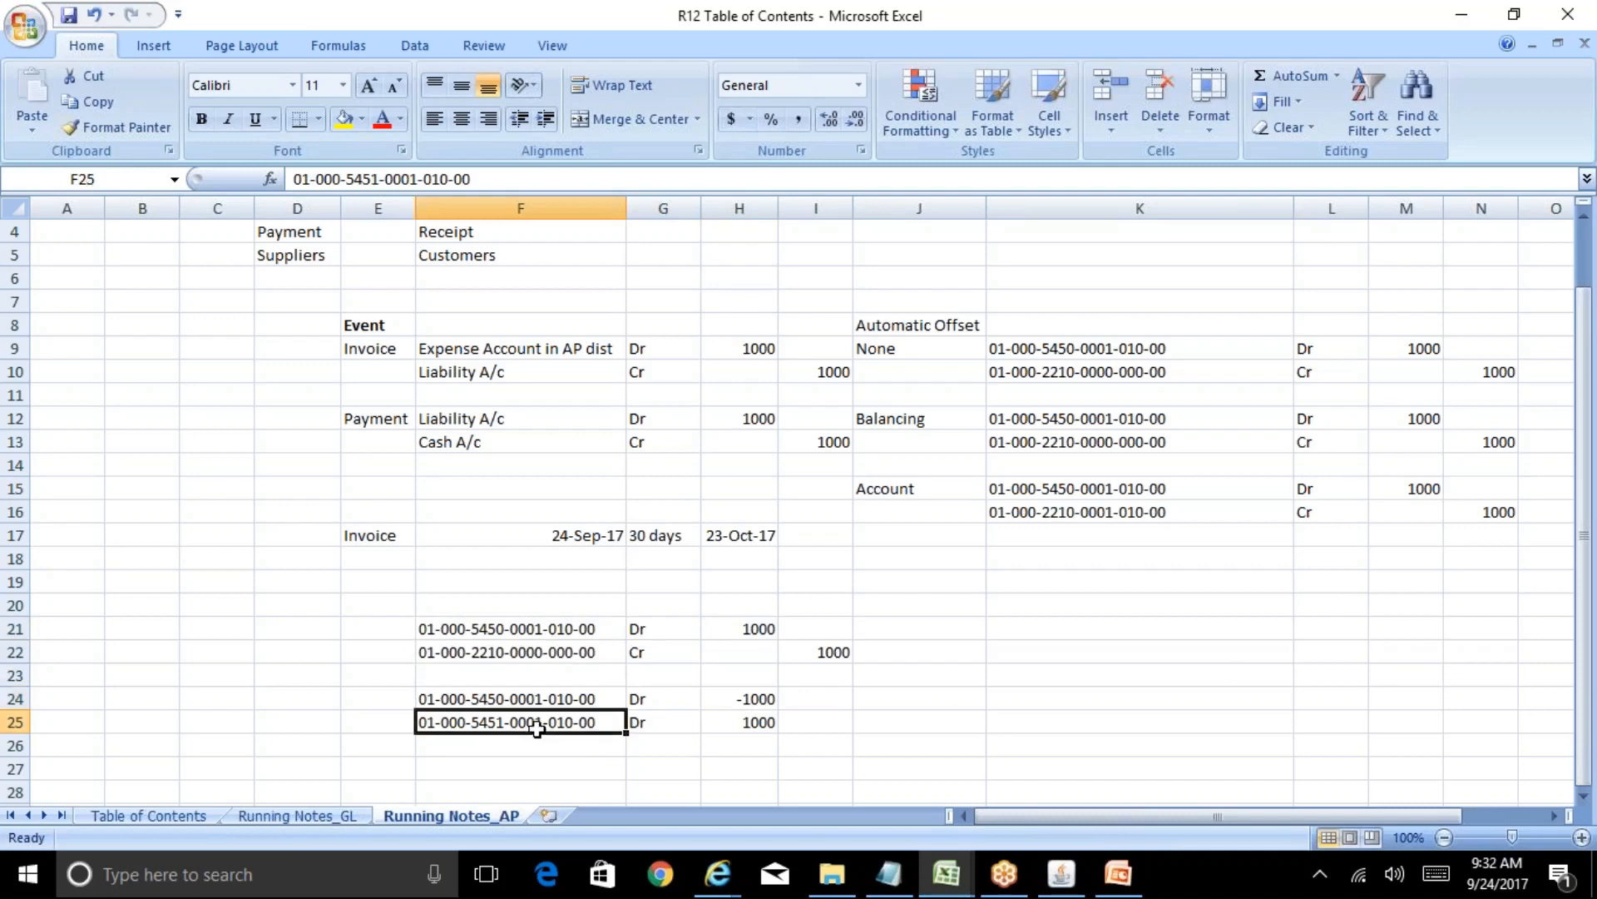
click(751, 722)
click(541, 652)
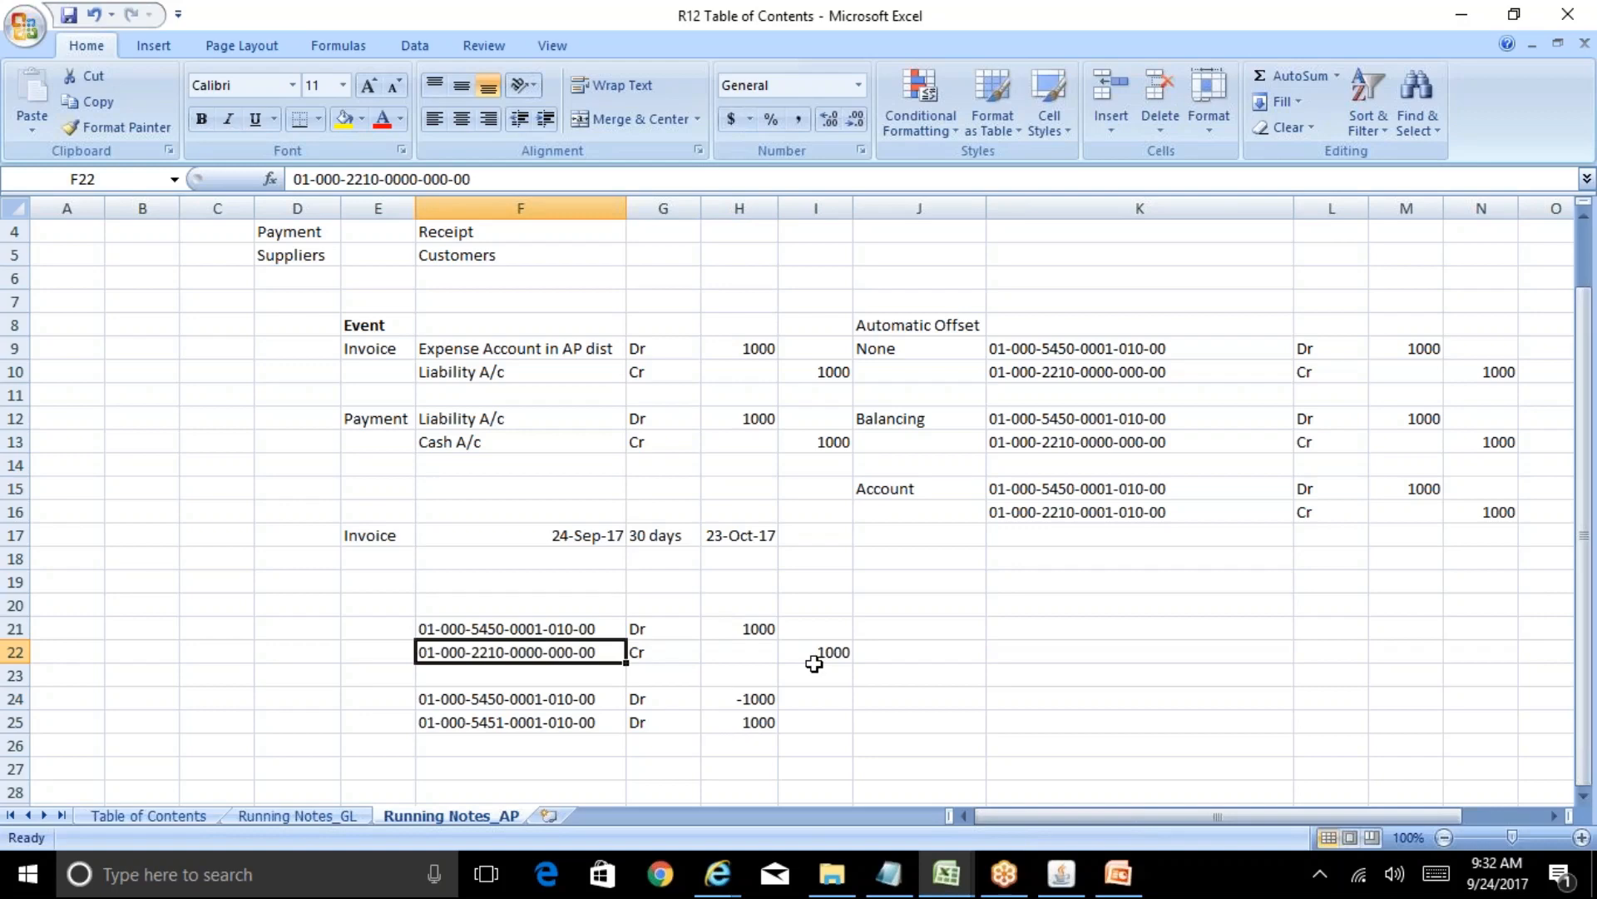
key(Down)
key(Down)
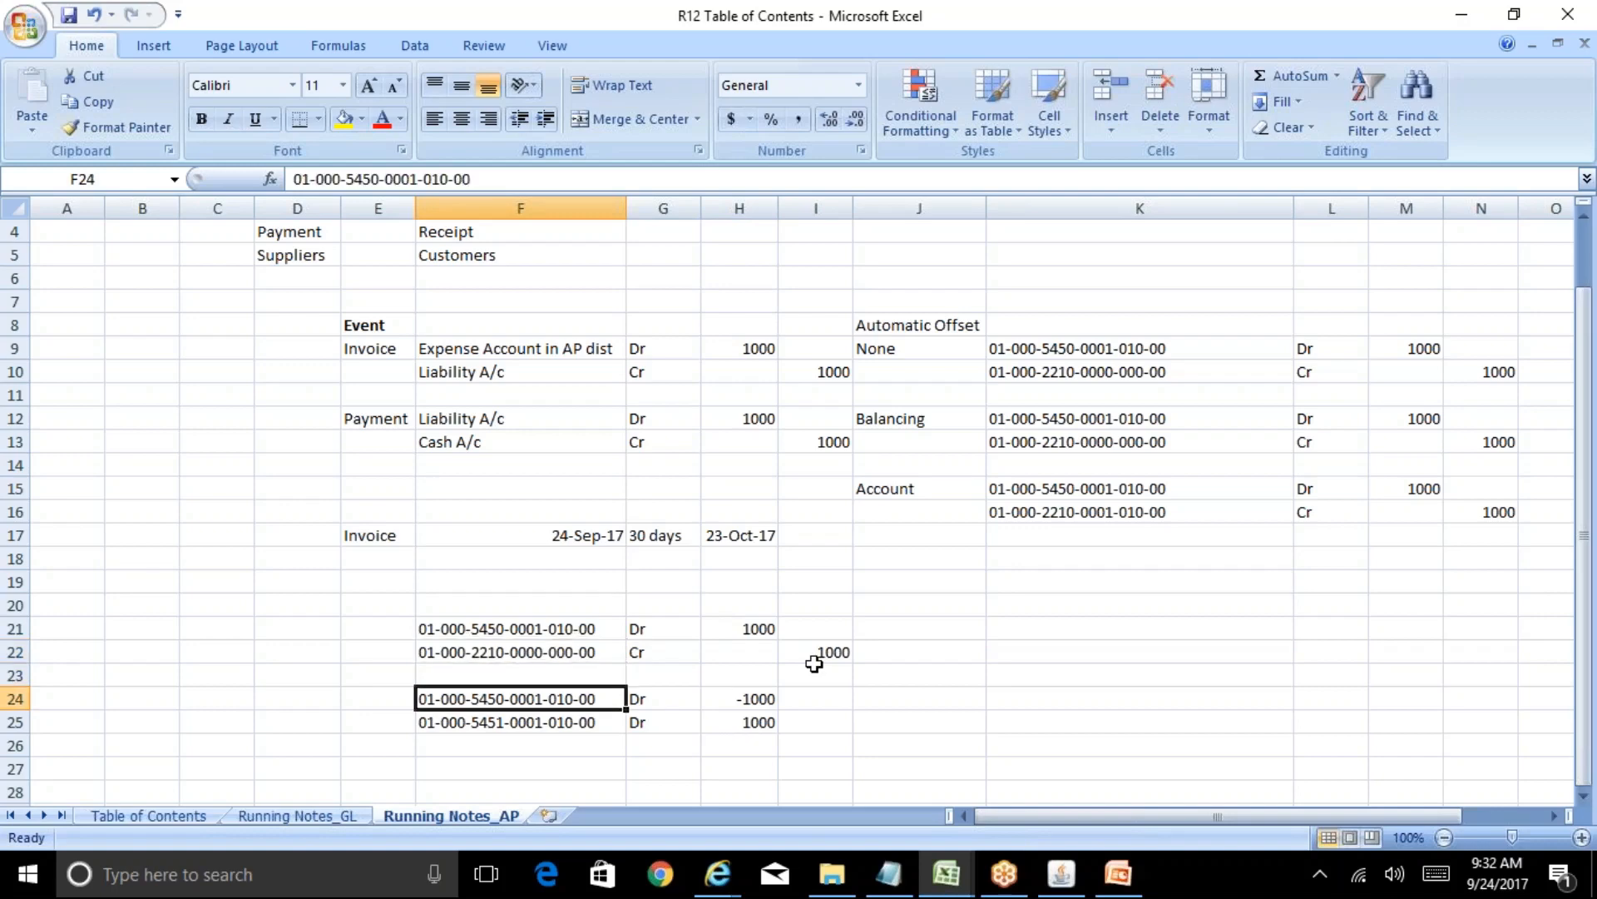
key(Up)
key(Up)
key(Up)
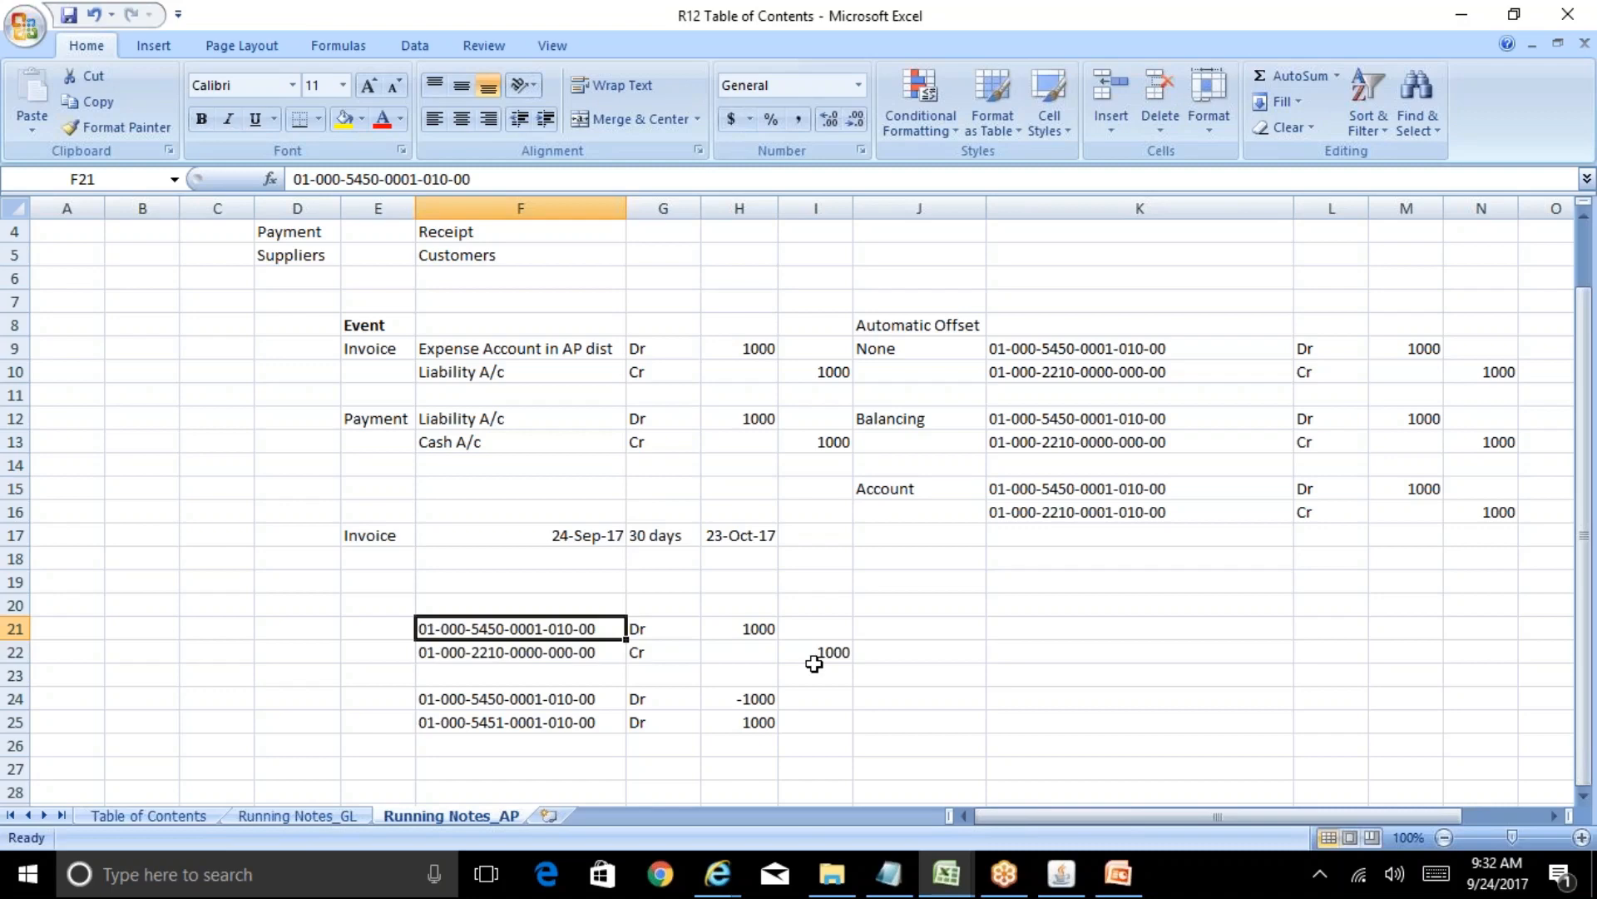
Step: Trace the reversal line in row 24 and the replacement line in row 25 across their account, Dr and amount cells
key(Down)
key(Down)
key(Down)
key(Right)
key(Right)
key(Right)
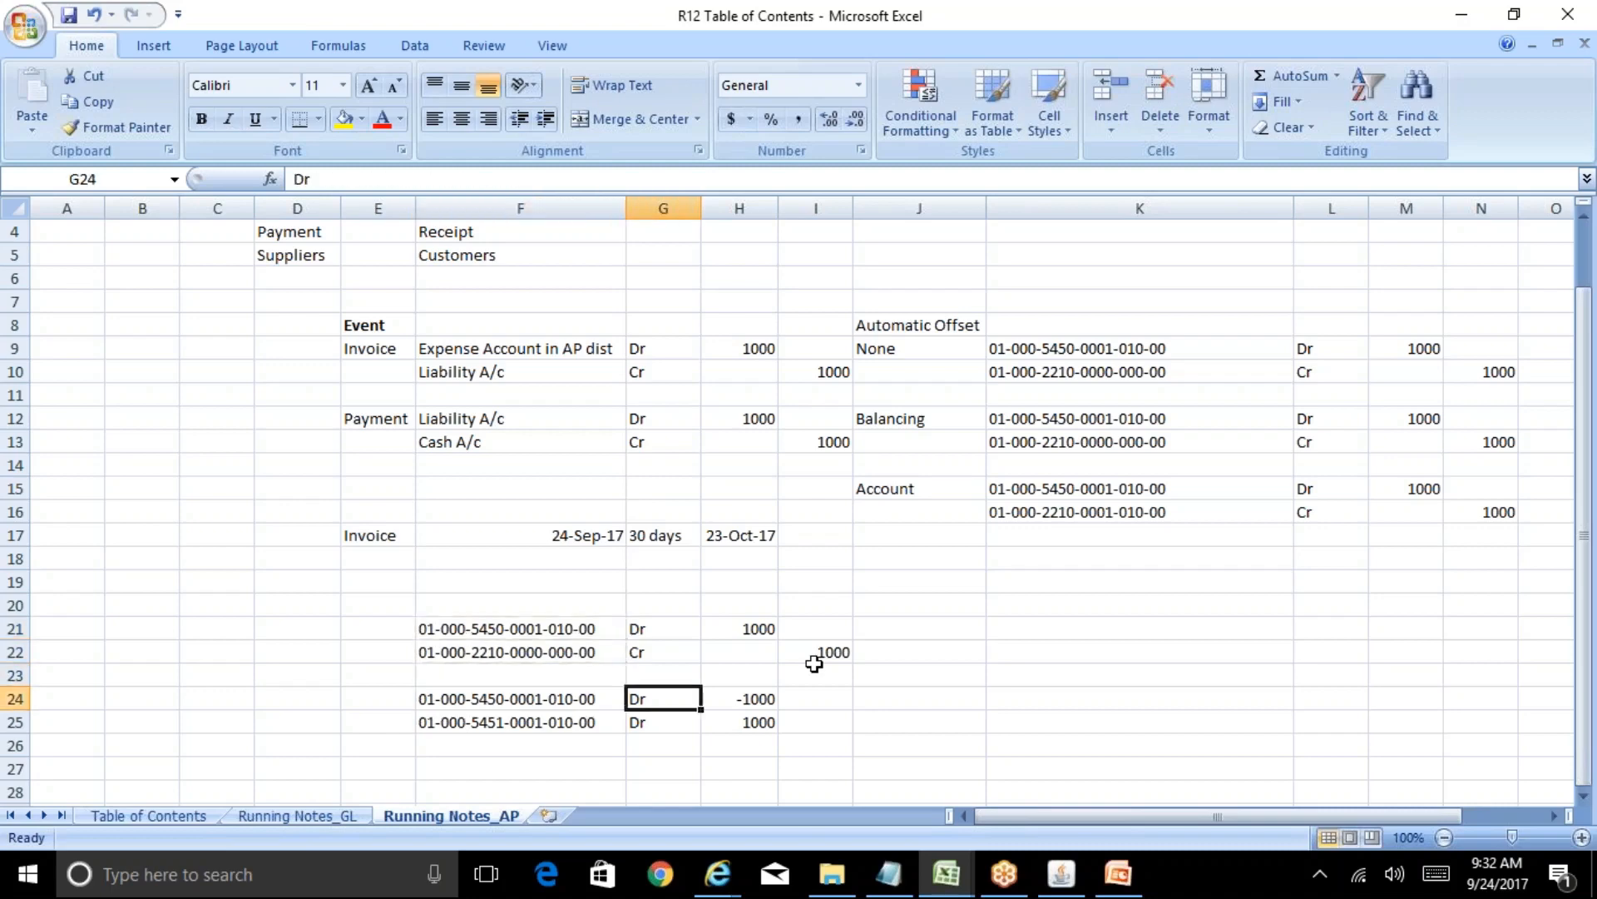
key(Left)
key(Down)
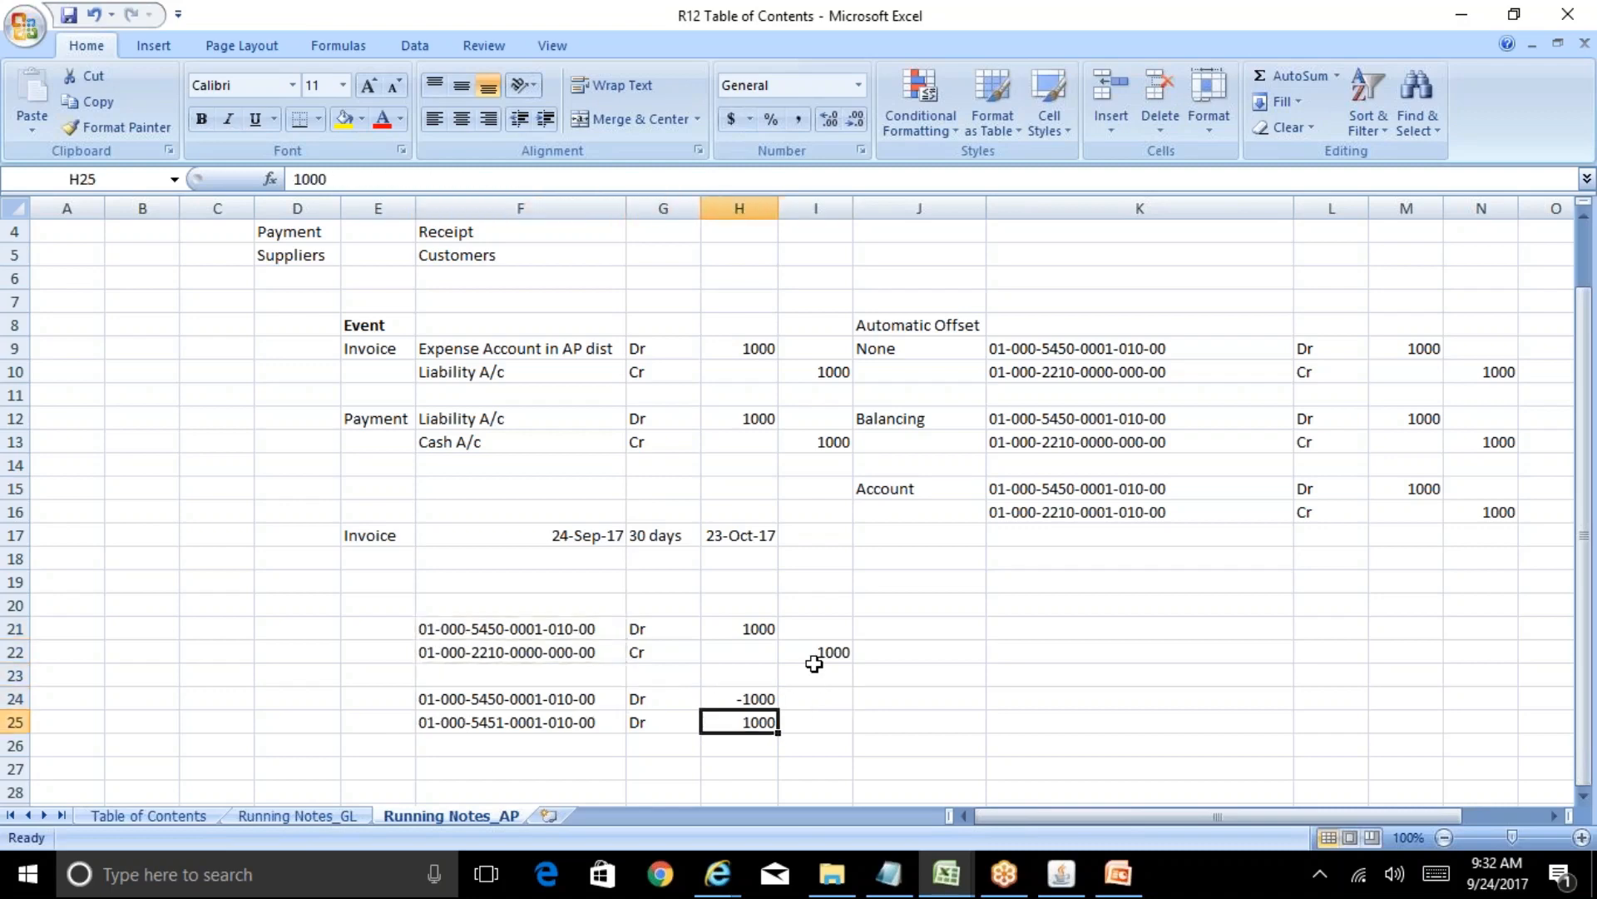
key(Left)
key(Left)
key(Left)
key(Right)
key(Right)
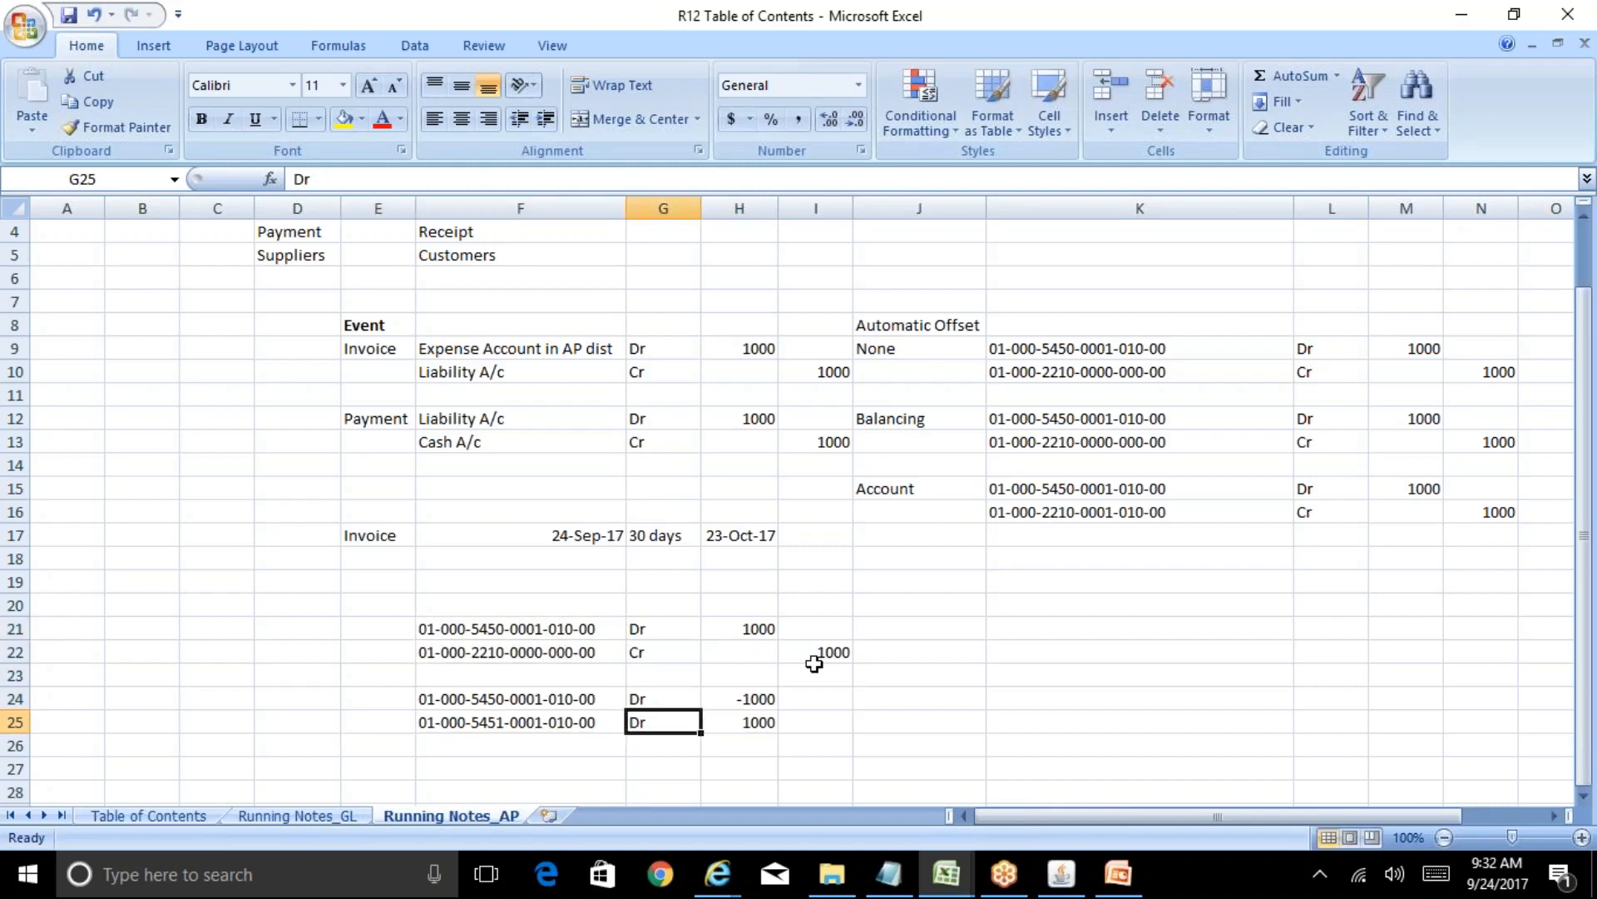
Step: Highlight the adjustment lines F24:H25 as one block
key(Left)
key(Up)
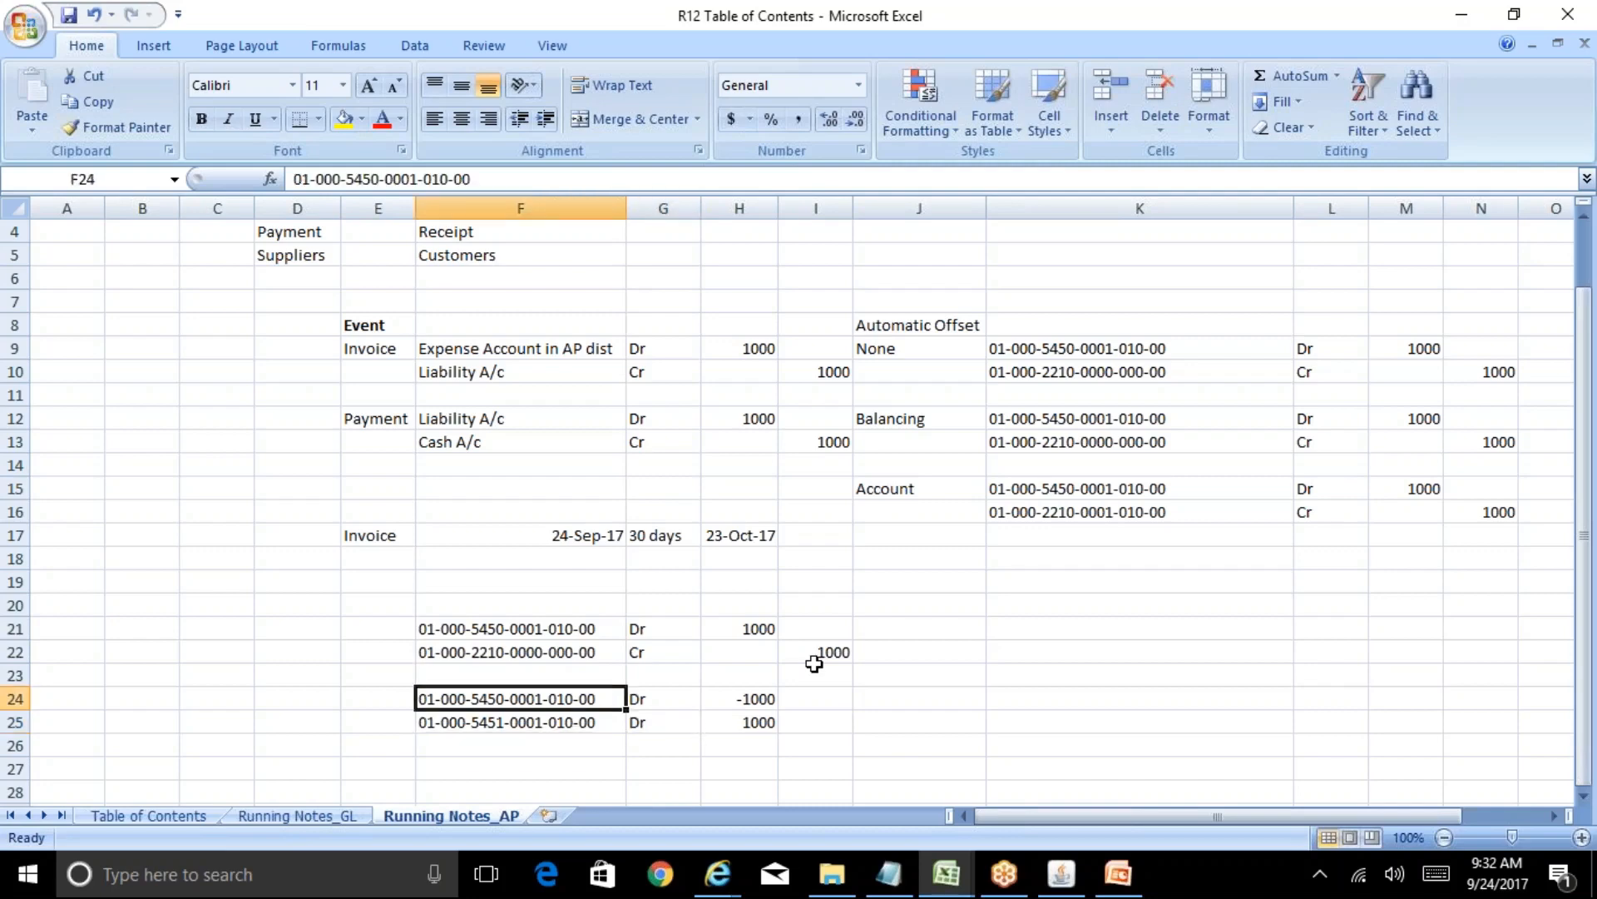
key(shift+Down)
key(shift+Right)
key(shift+Right)
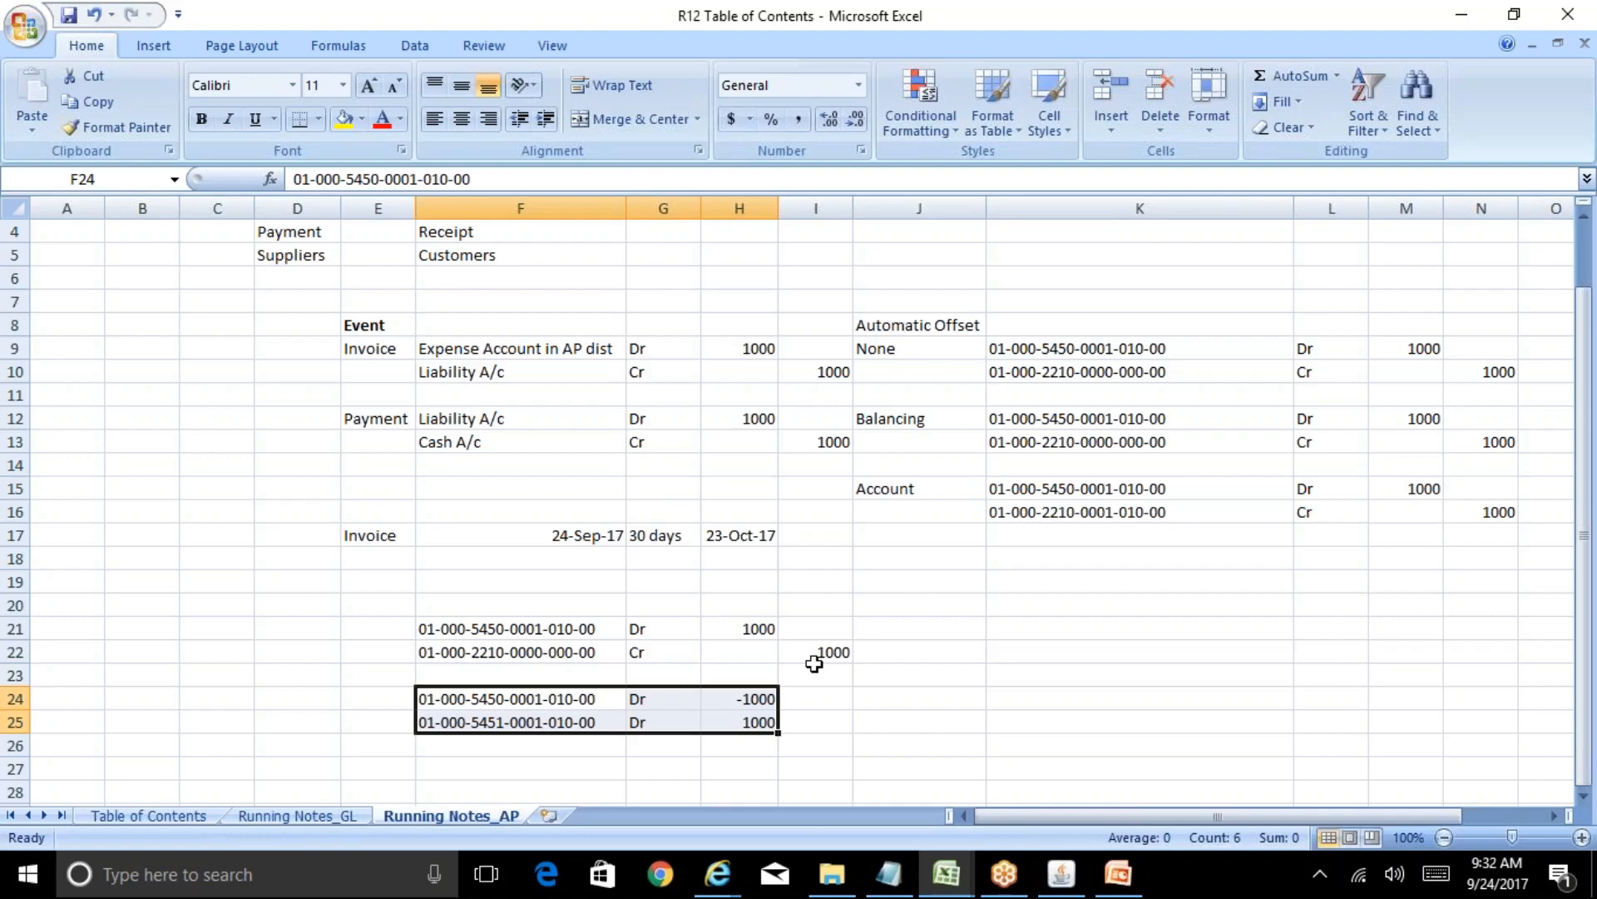
Step: Revisit the original invoice accounts in F21:F22 and return to the reversal account in F24
key(Up)
key(Up)
key(Up)
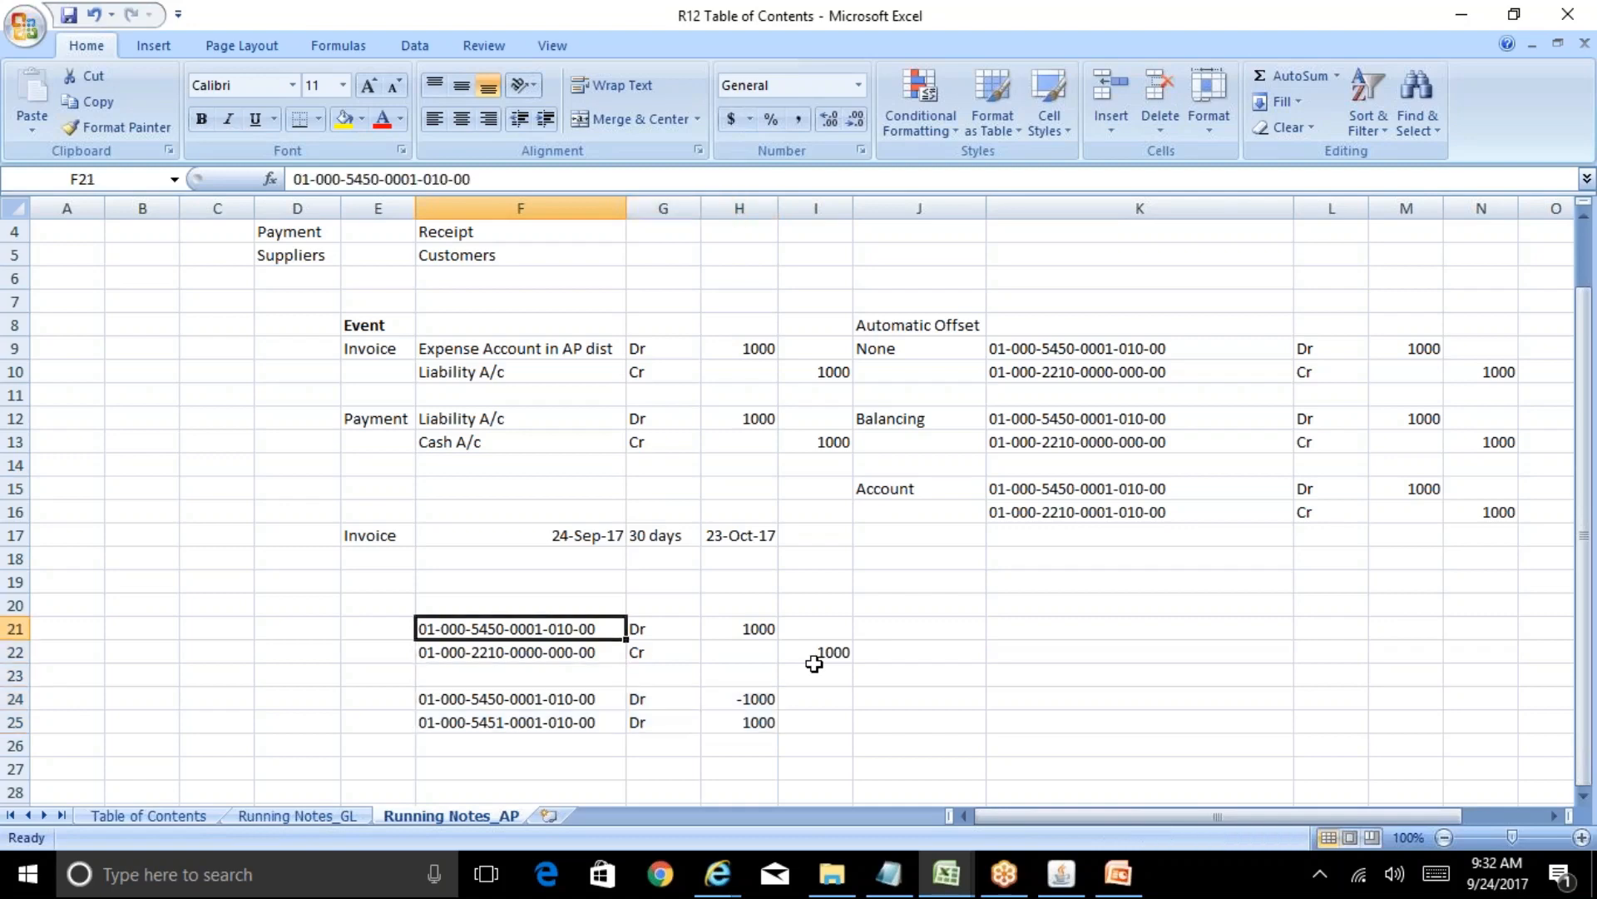
key(shift+Down)
key(shift+Up)
key(Down)
key(Down)
key(Down)
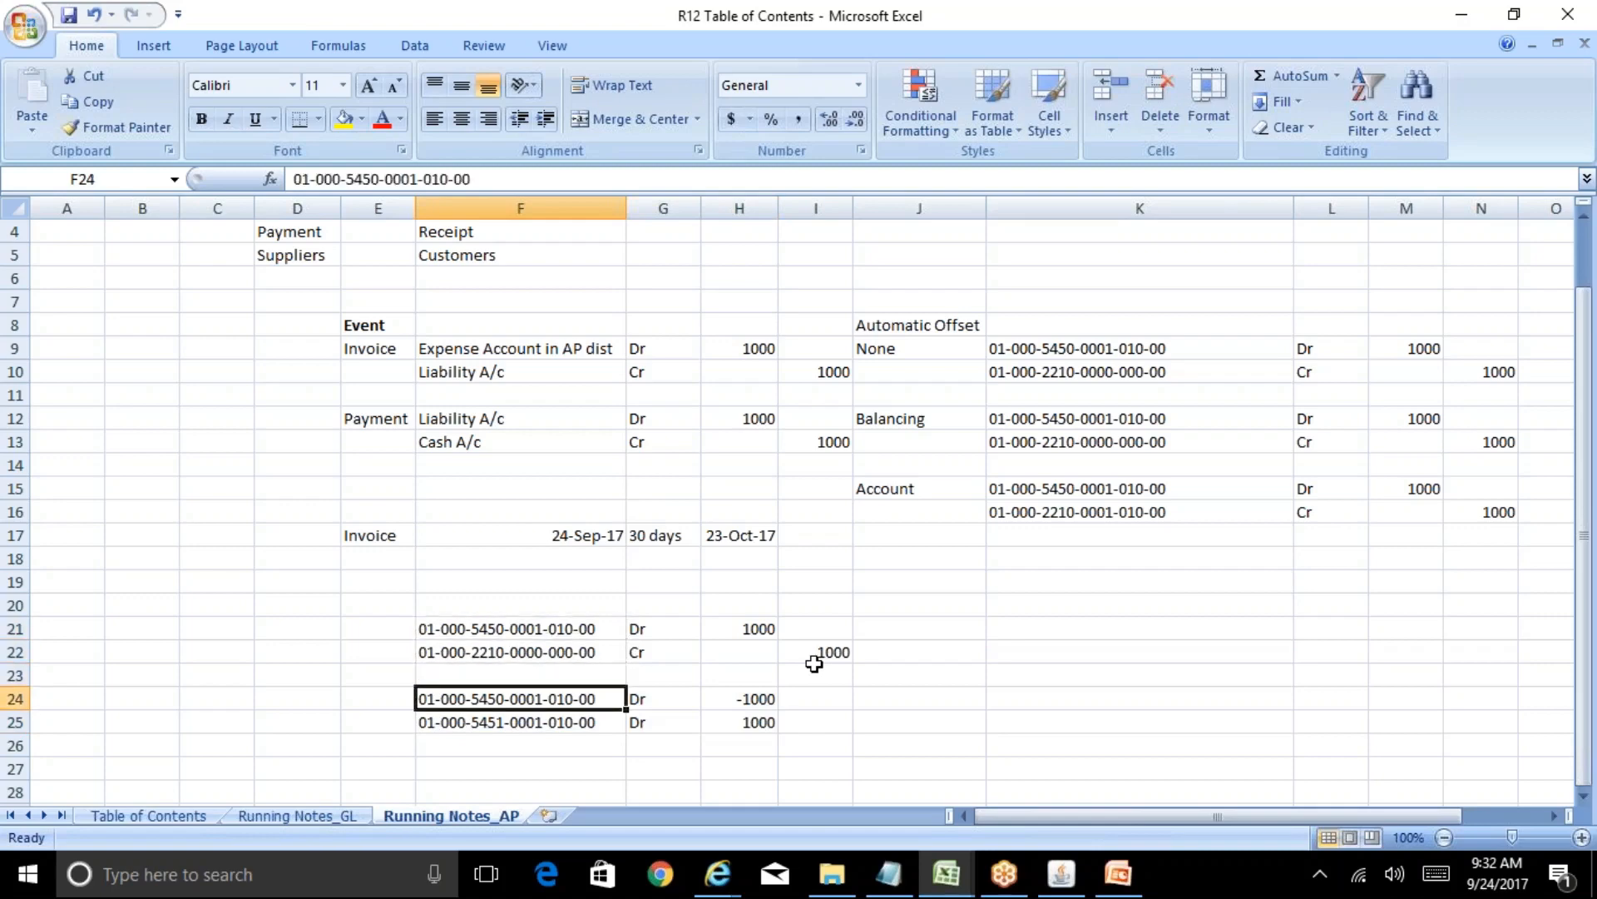
Step: Switch to Oracle Applications to review the Payables Options invoice settings, and return to the R12 Table of Contents workbook
click(1062, 873)
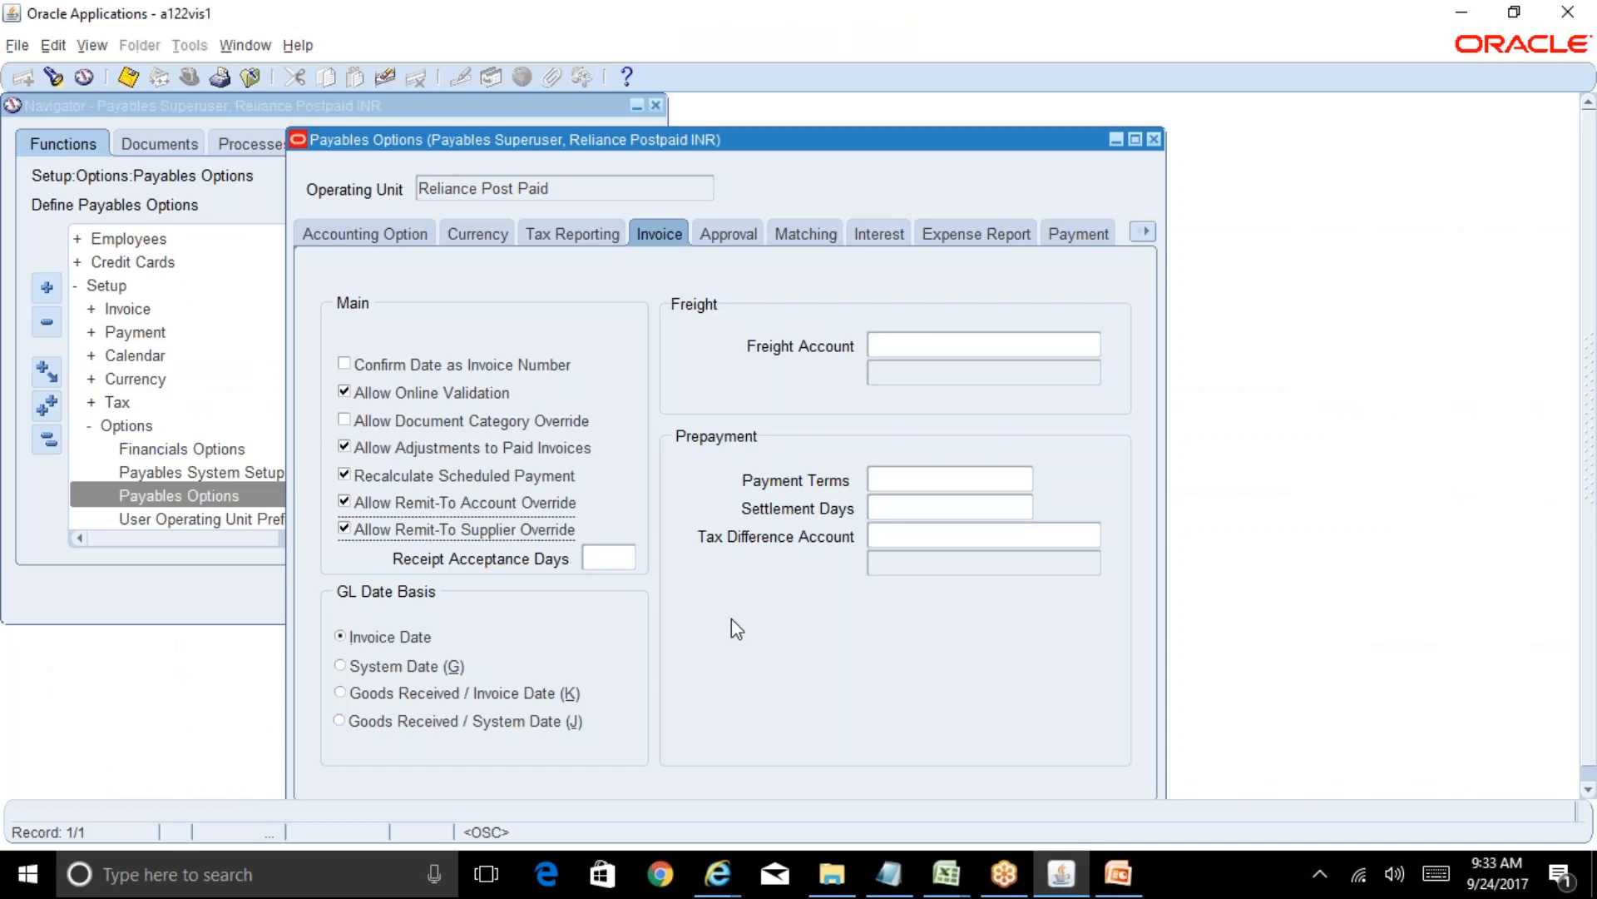
mouse_move(948, 874)
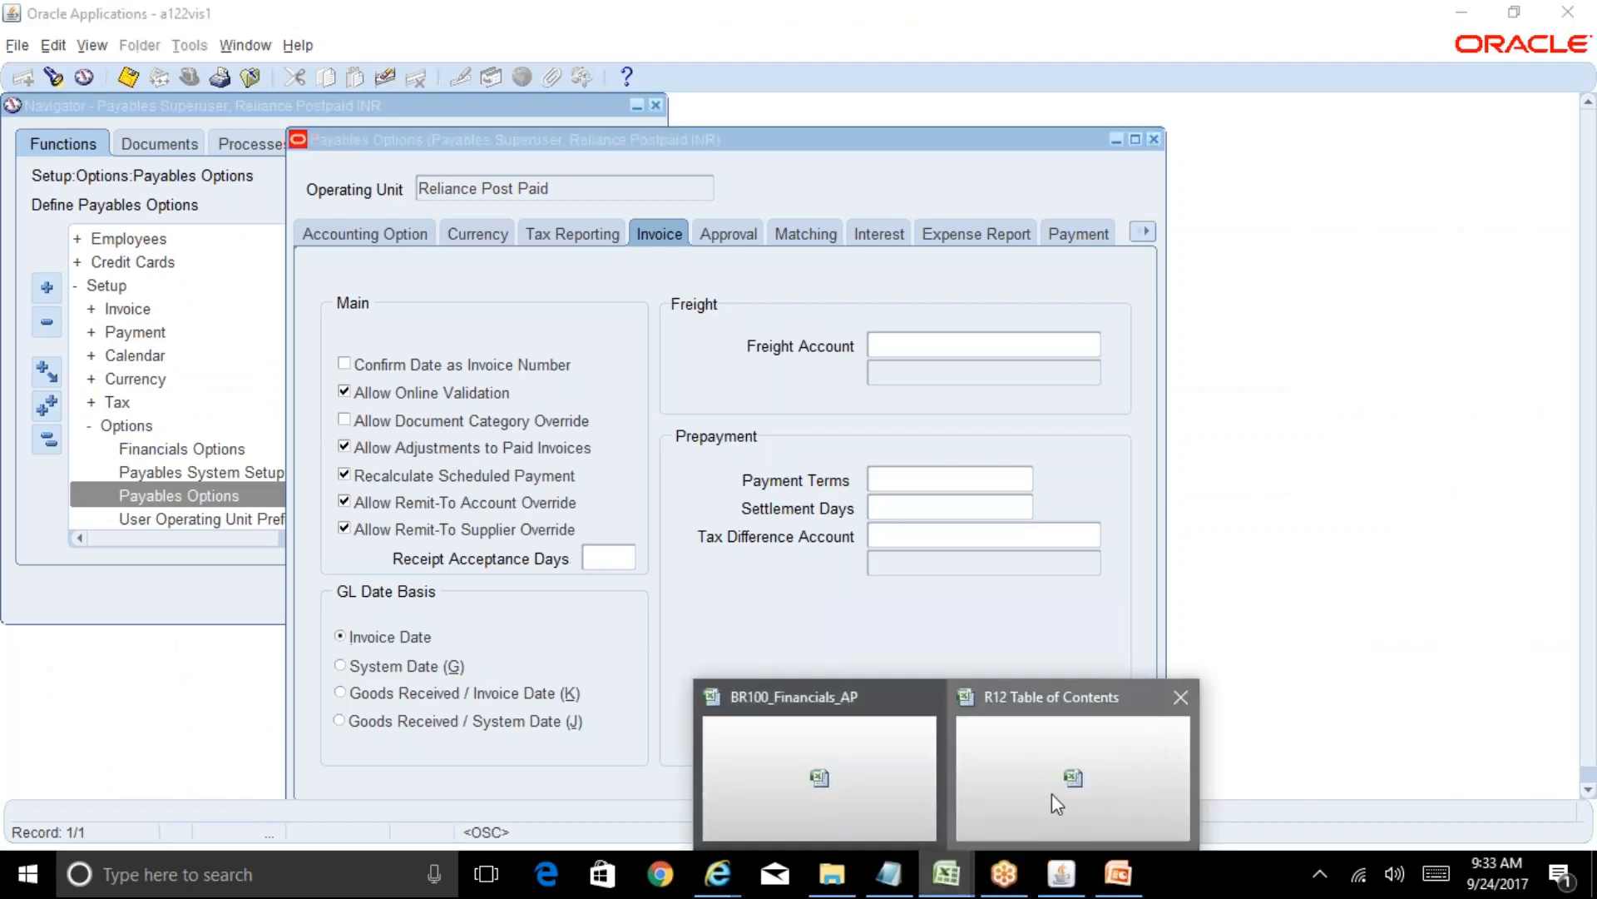
click(1051, 792)
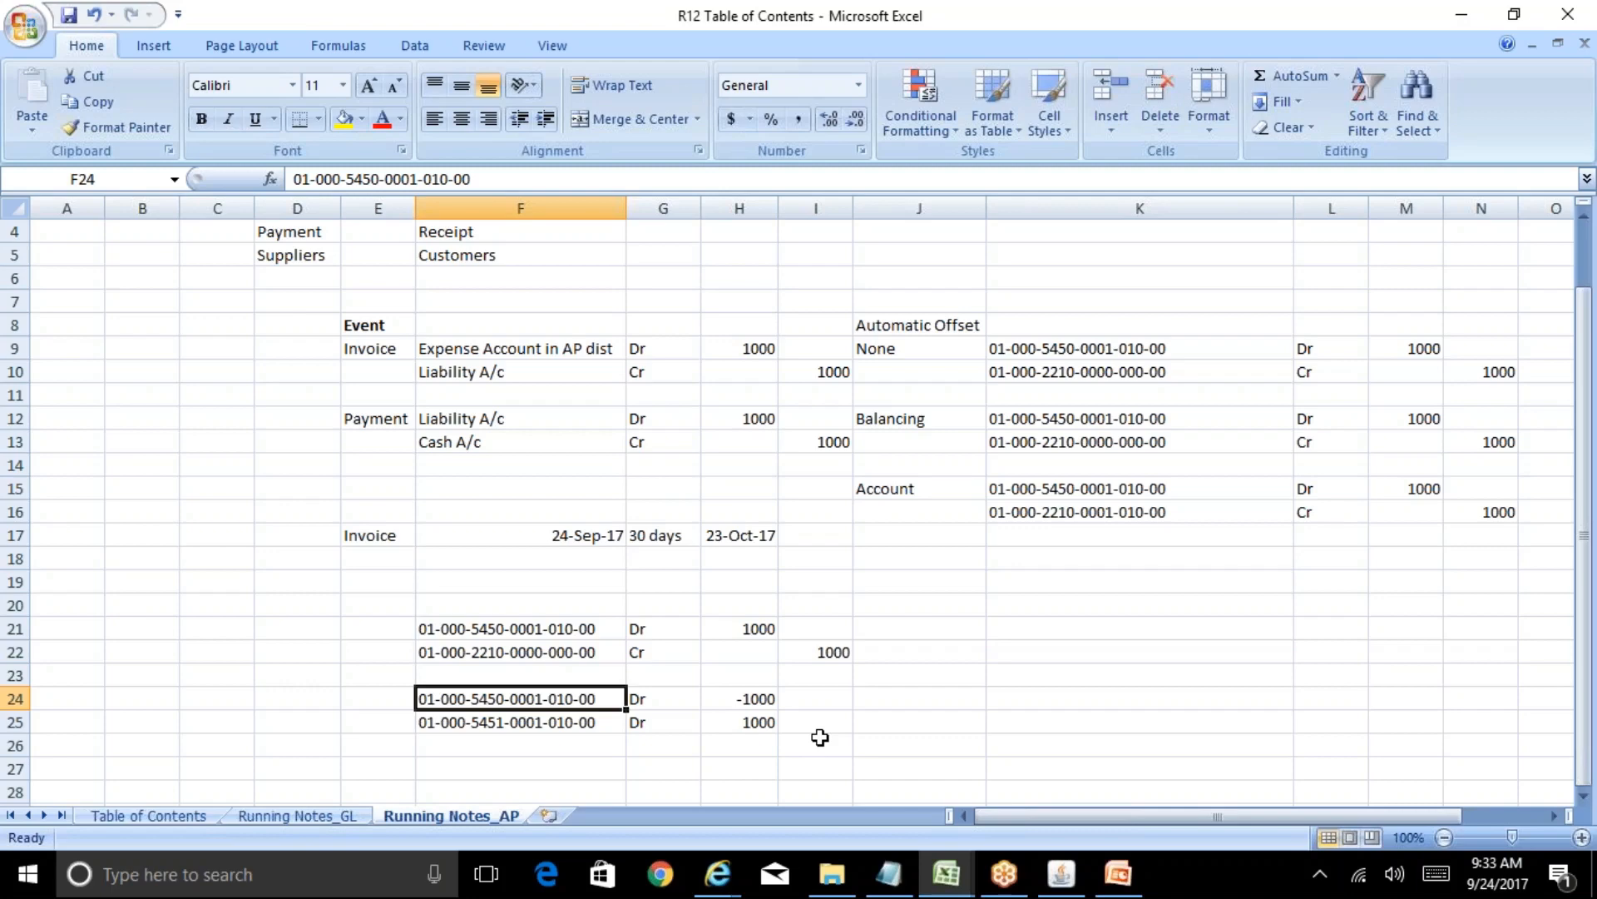
Step: Highlight the original invoice accounts and their Dr/Cr indicators in F21:G22, and return to the reversal account in F24
key(Up)
key(Up)
key(Up)
key(shift+Down)
key(shift+Down)
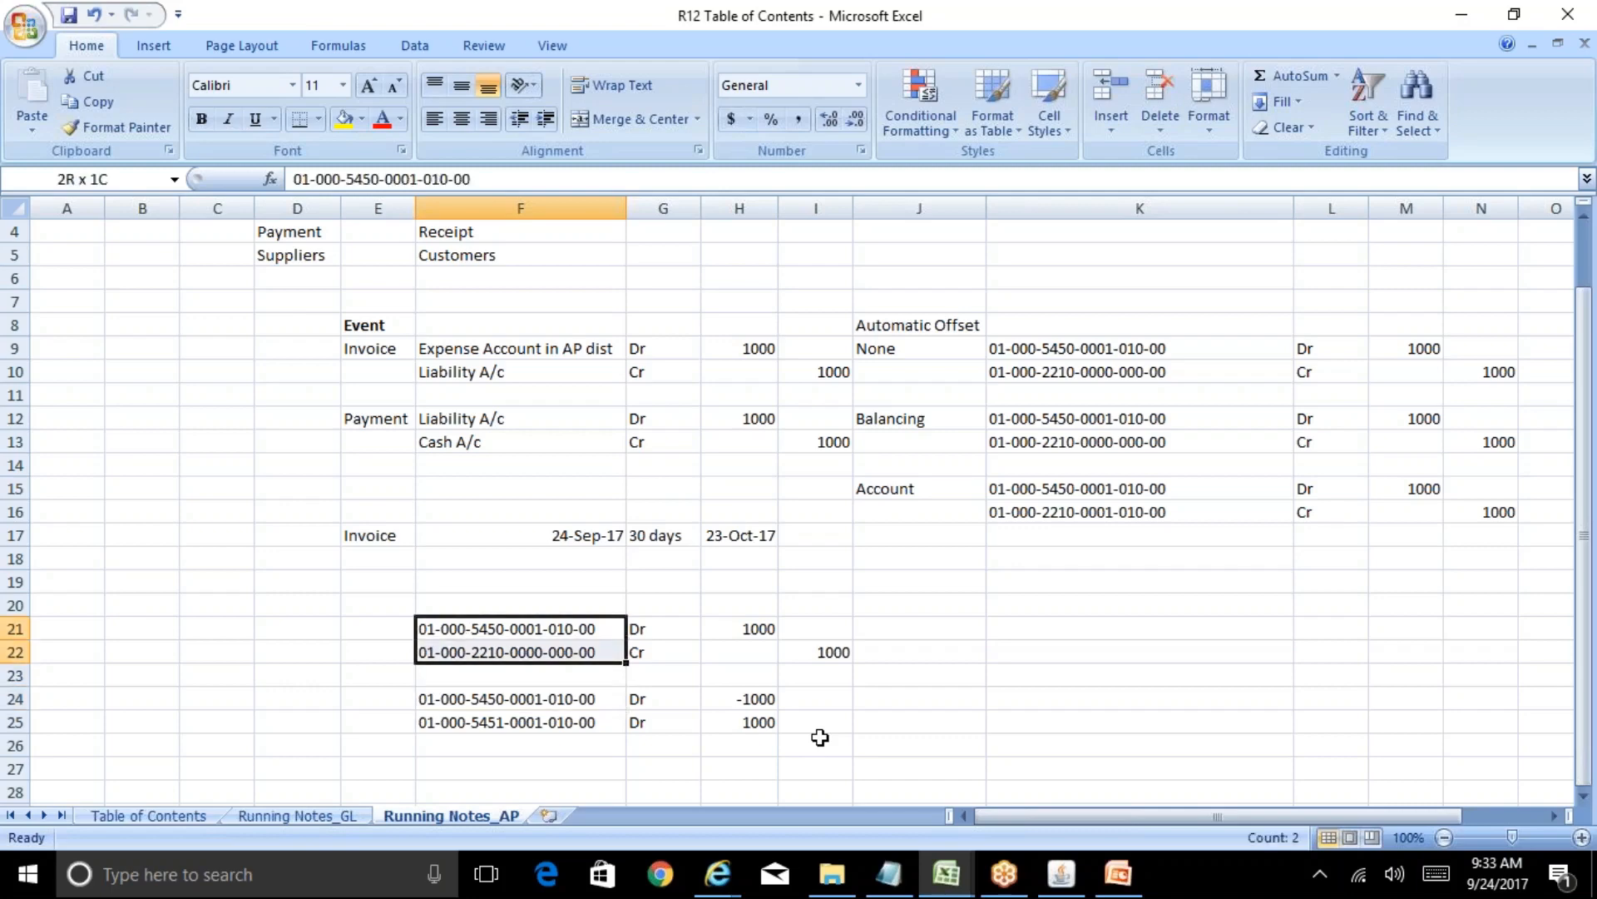
key(shift+Right)
key(Down)
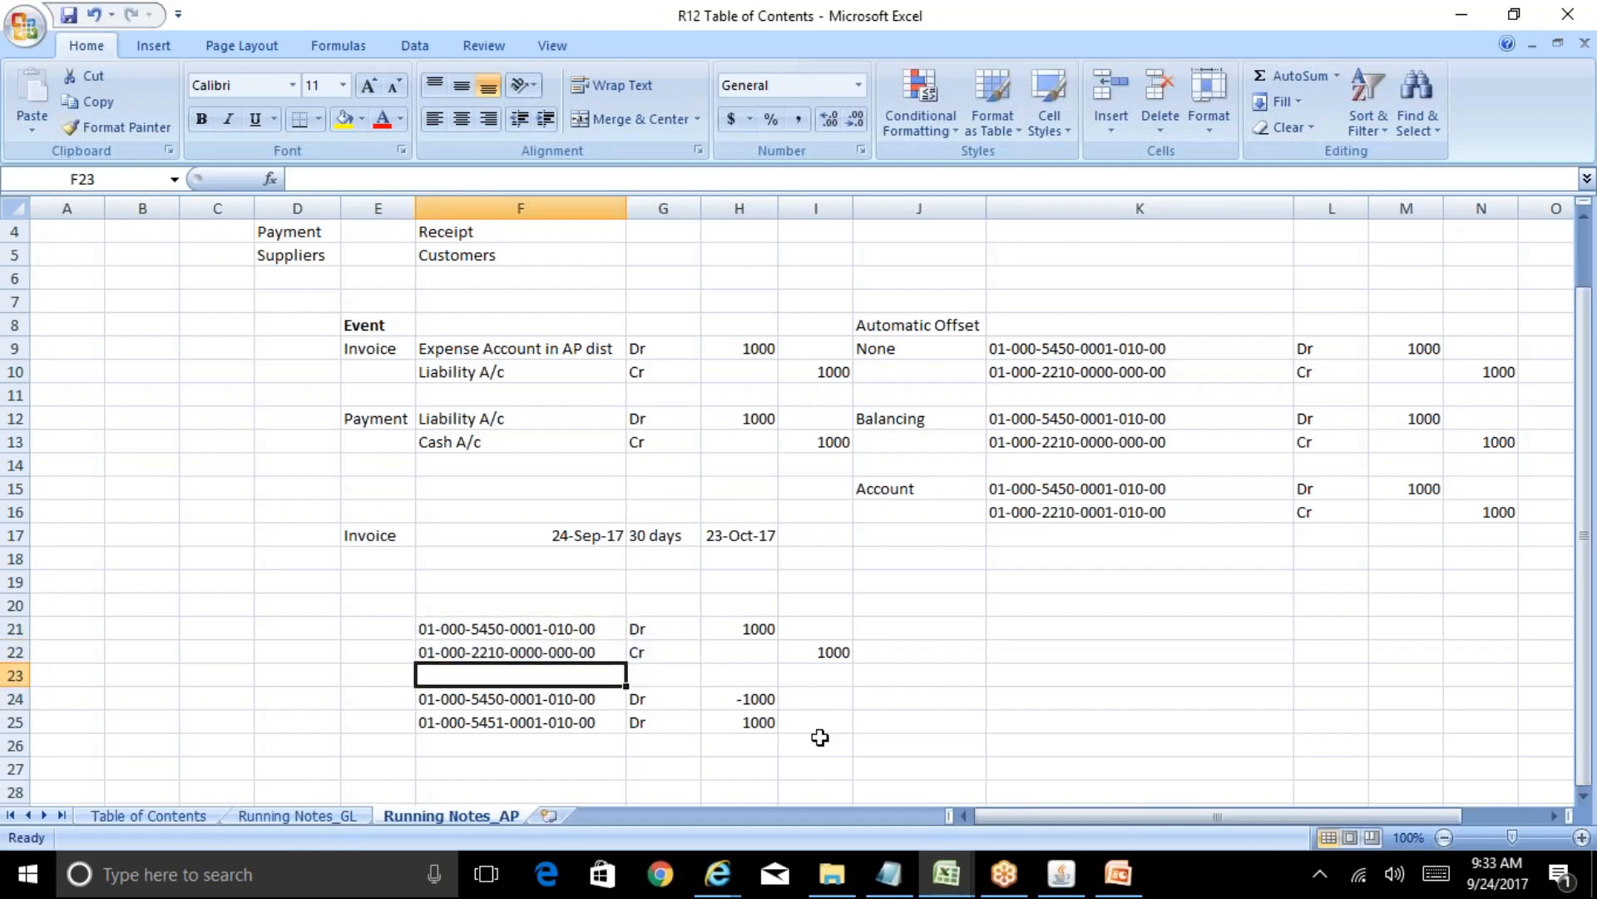
key(Down)
key(Down)
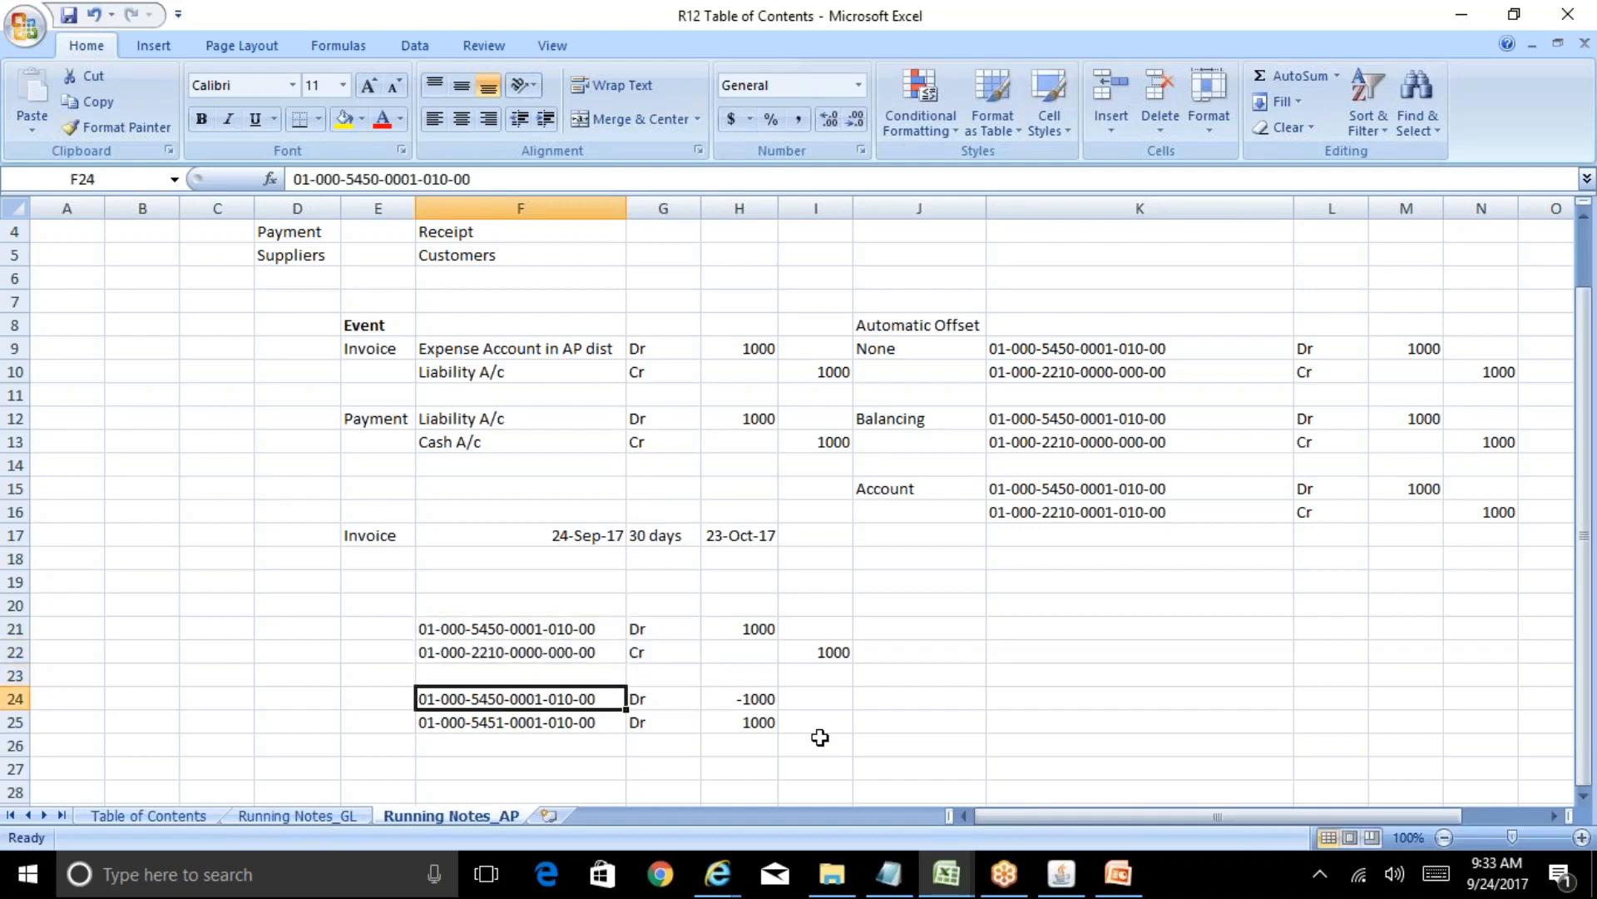
Step: Check the replacement account in F25 against the original expense and liability accounts in F21 and F22
key(Down)
key(Up)
key(Up)
key(Up)
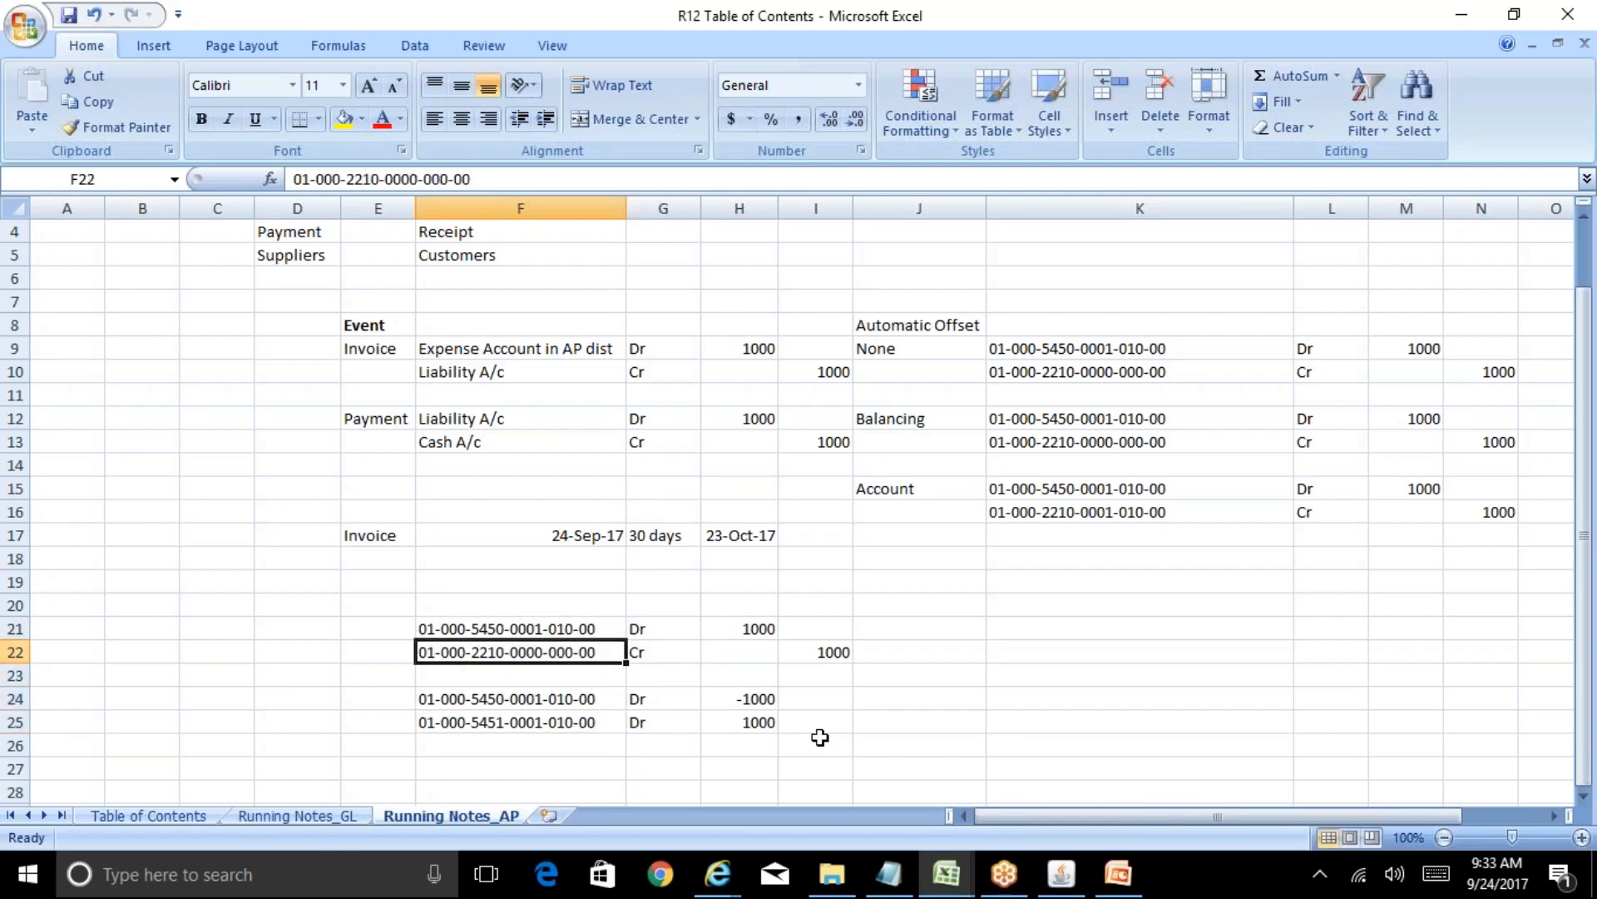
key(Up)
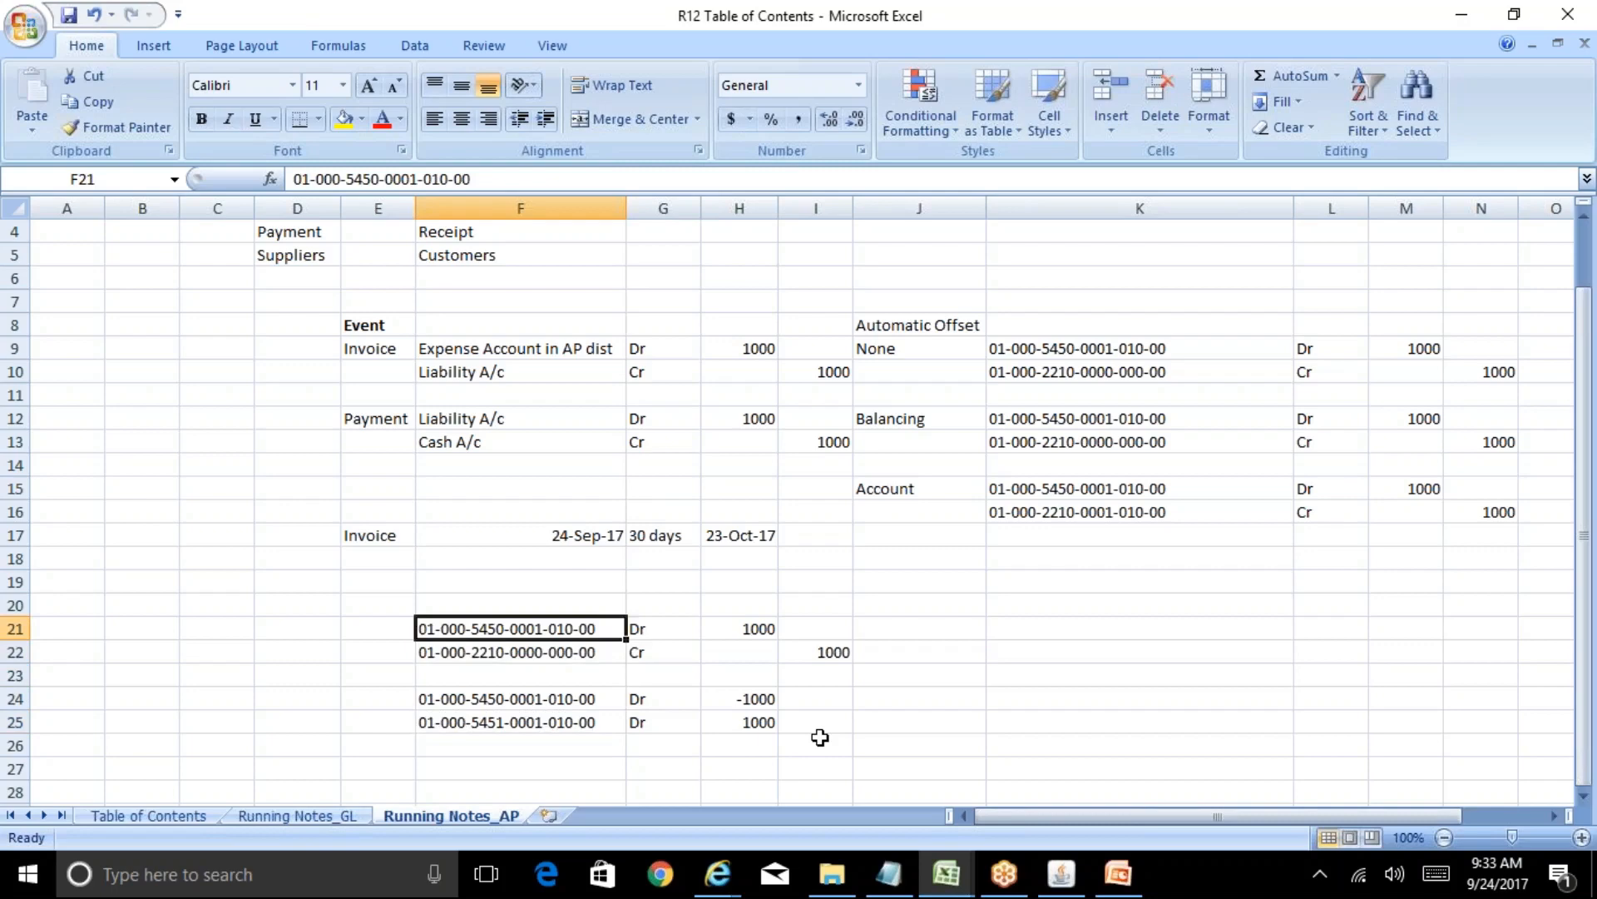
key(Down)
key(Down)
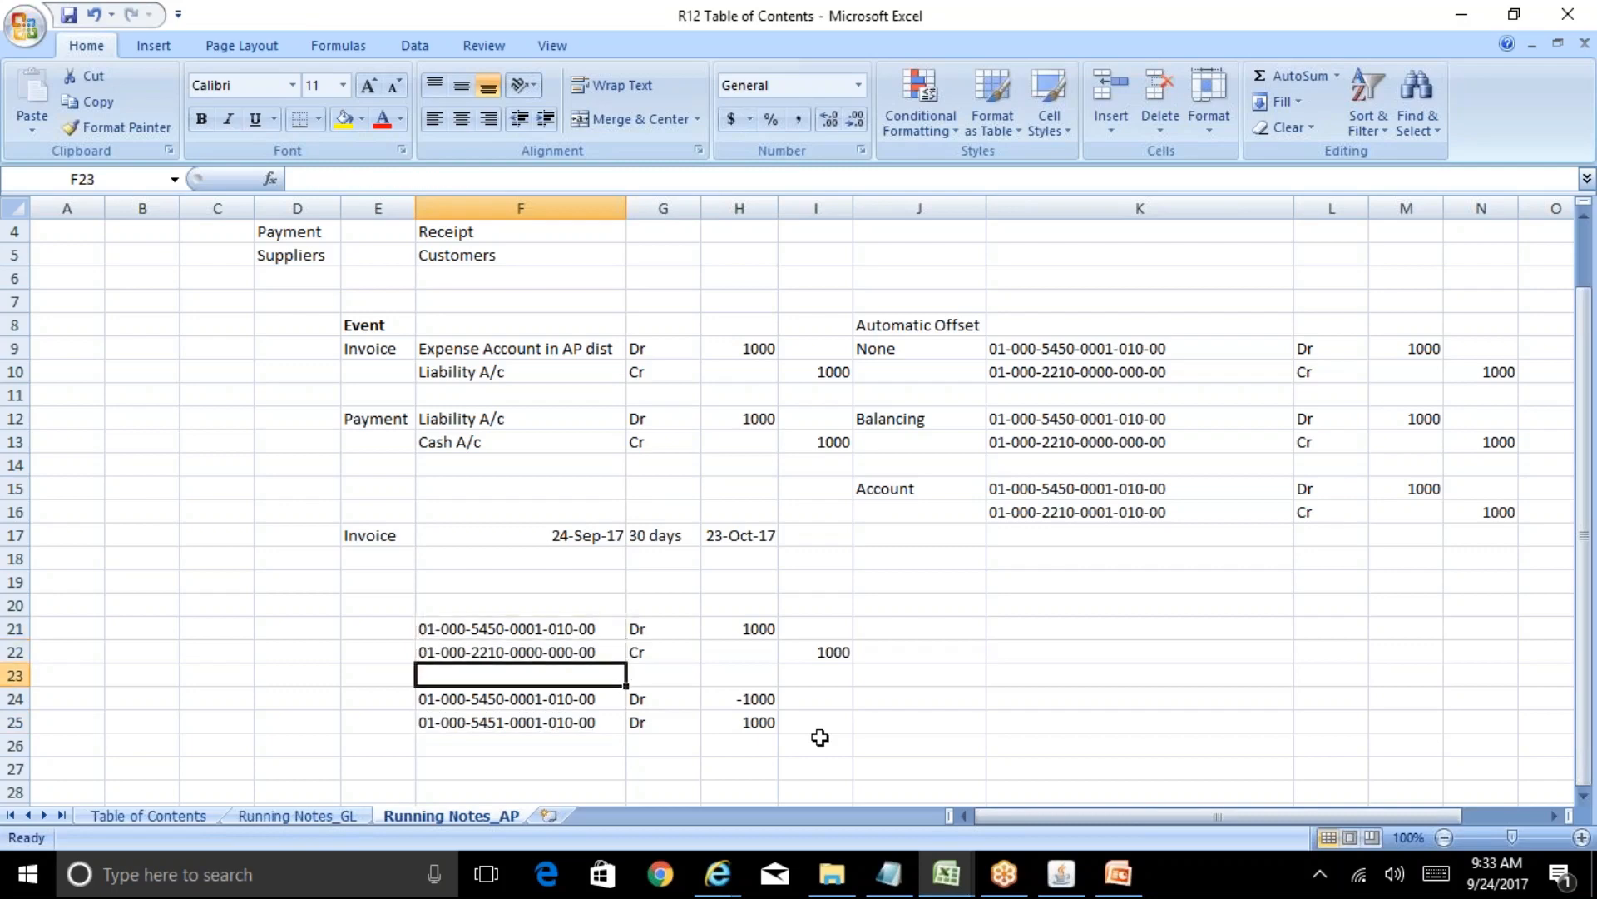
Step: Examine the adjustment amounts in H24 and H25, and highlight the replacement line F25:H25
key(Down)
key(Right)
key(Right)
key(Down)
key(Left)
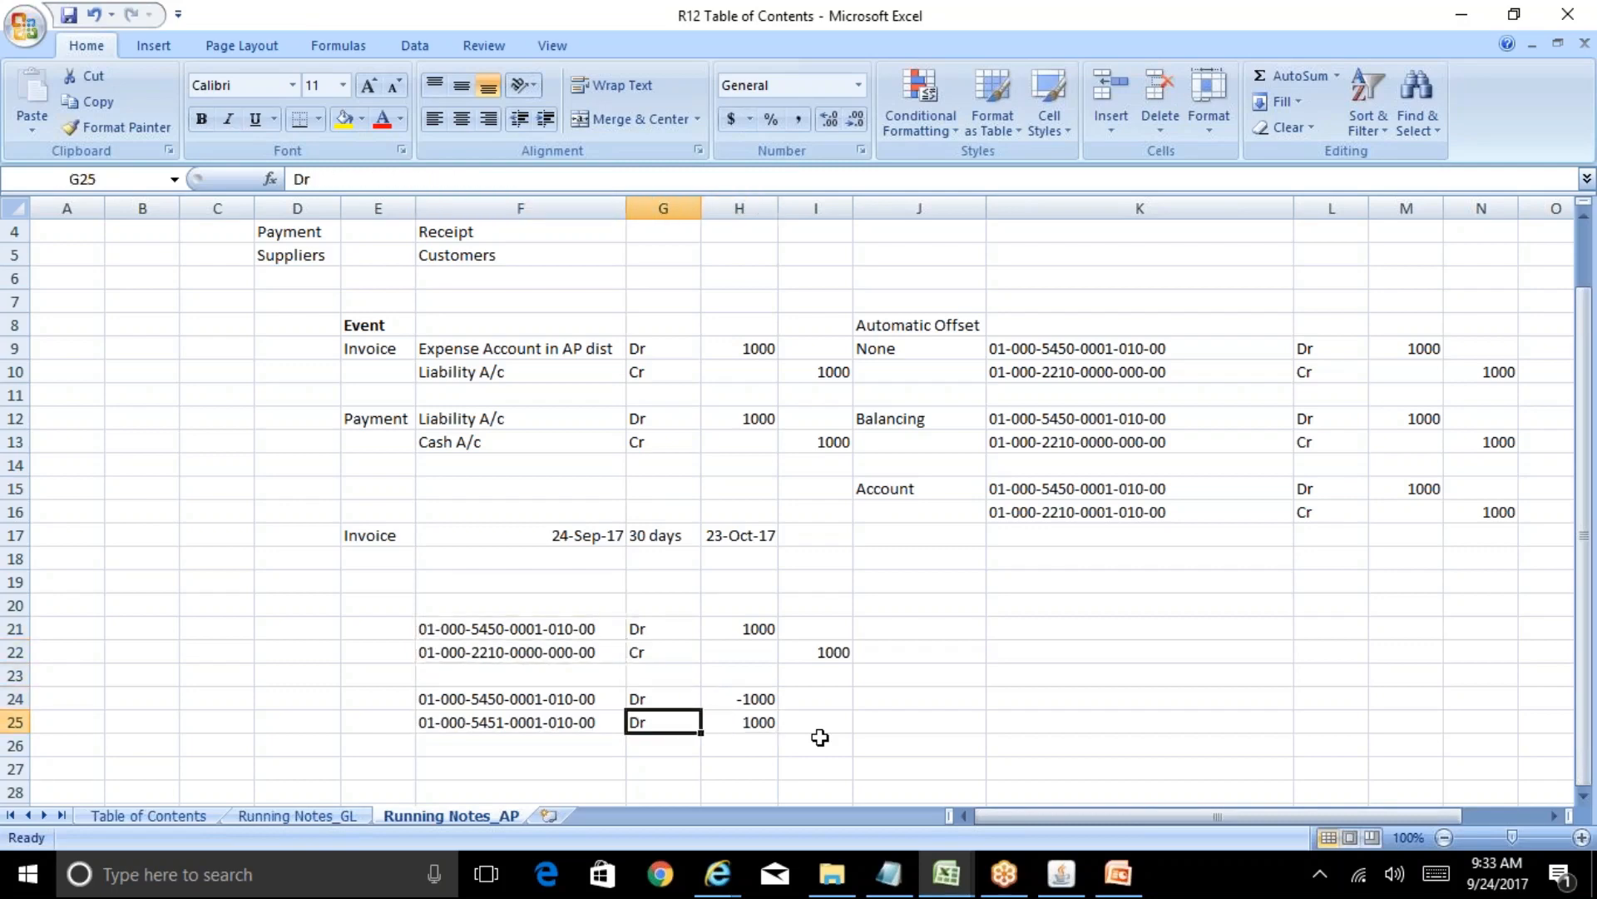
key(Left)
key(shift+Right)
key(shift+Right)
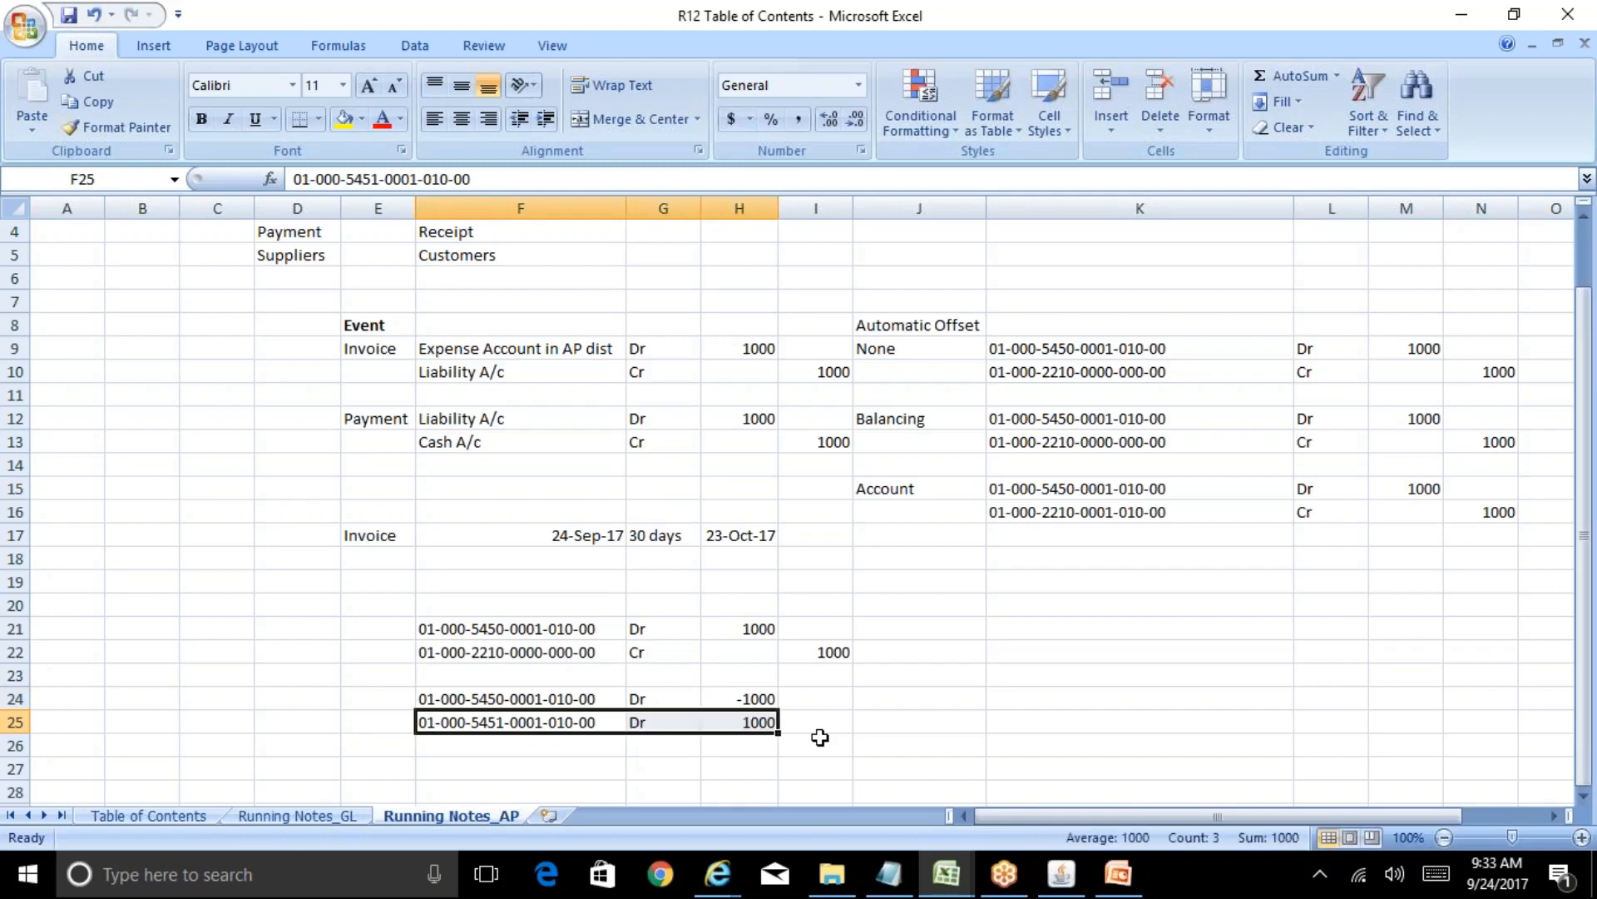
Step: Highlight the adjustment lines F24:H25 and the full original invoice entry F21:I22 for comparison
key(Up)
key(shift+Down)
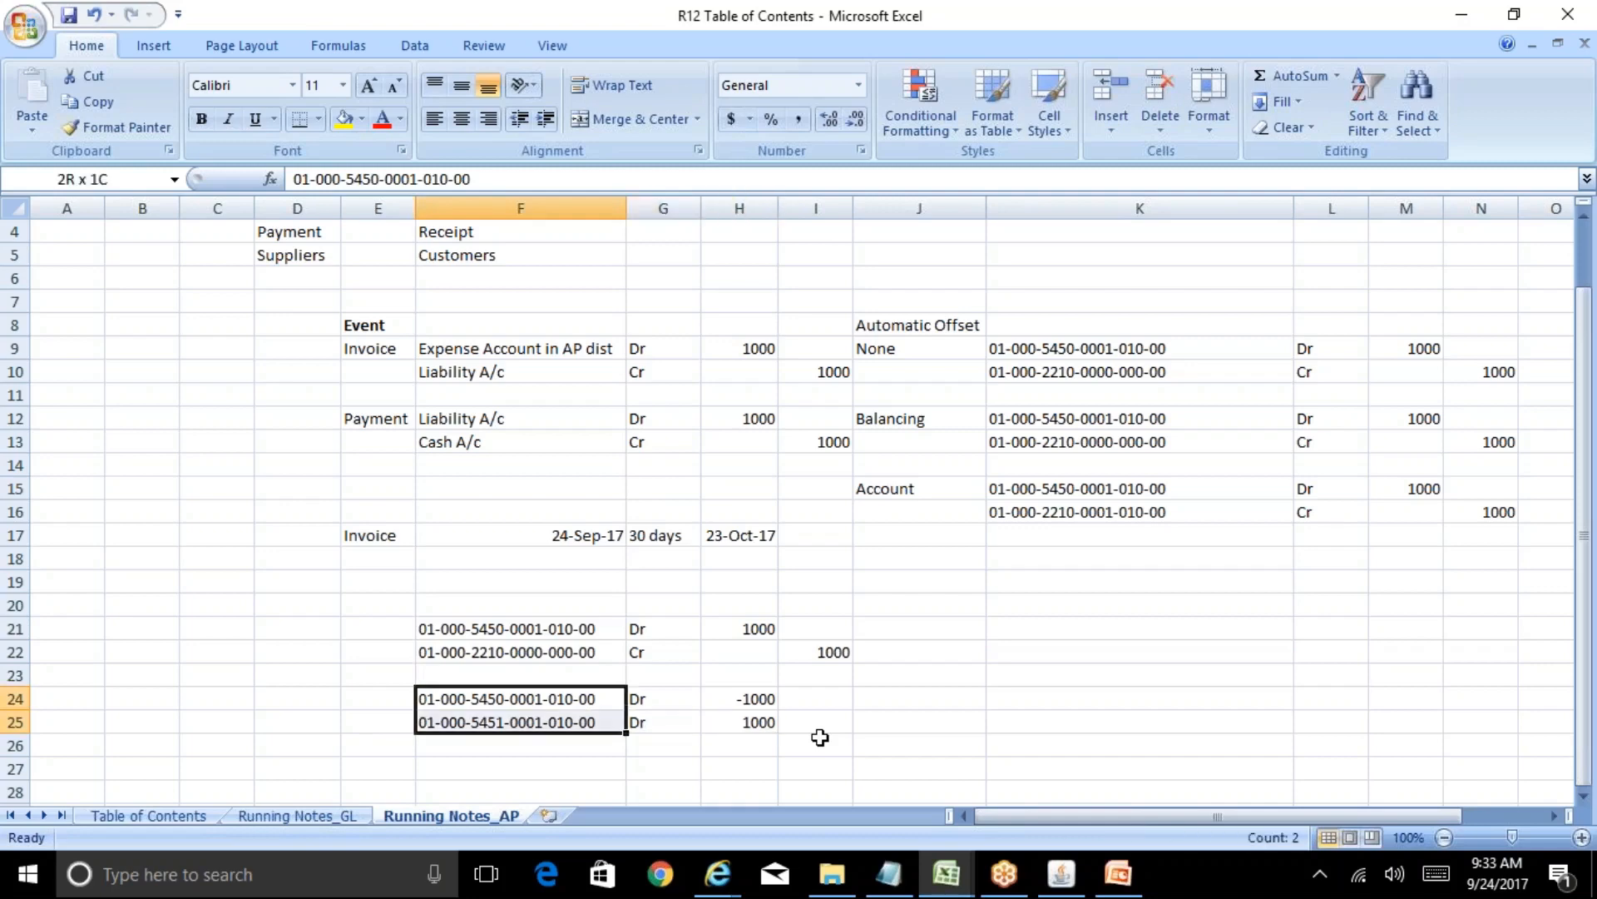
key(shift+Right)
key(shift+Right)
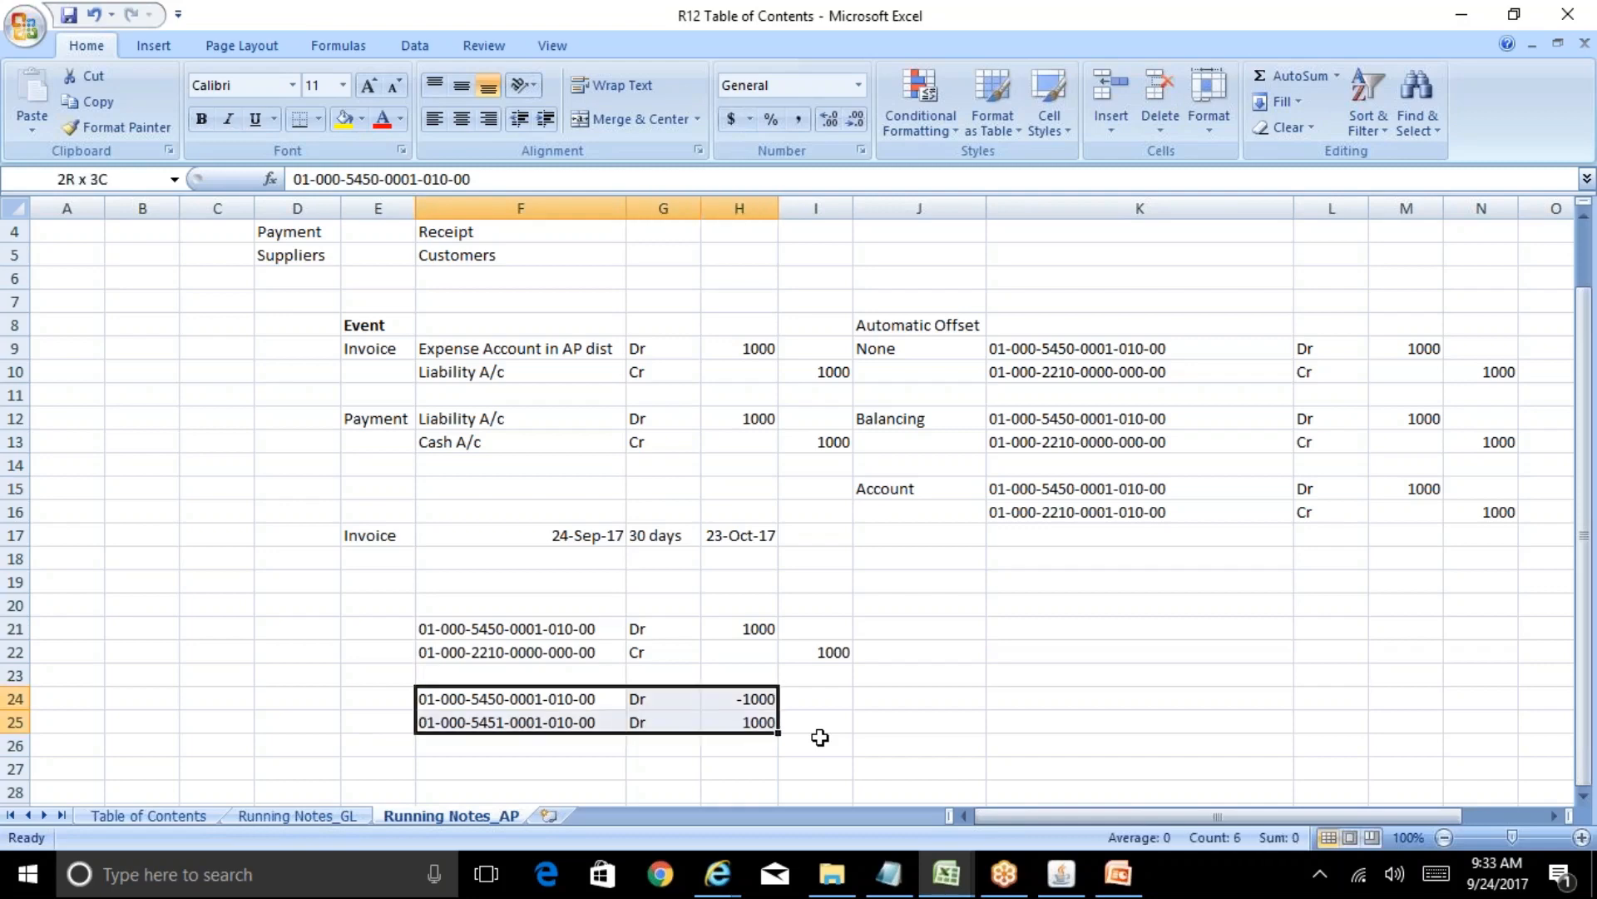
key(Up)
key(Up)
key(Up)
key(shift+Down)
key(shift+Right)
key(shift+Right)
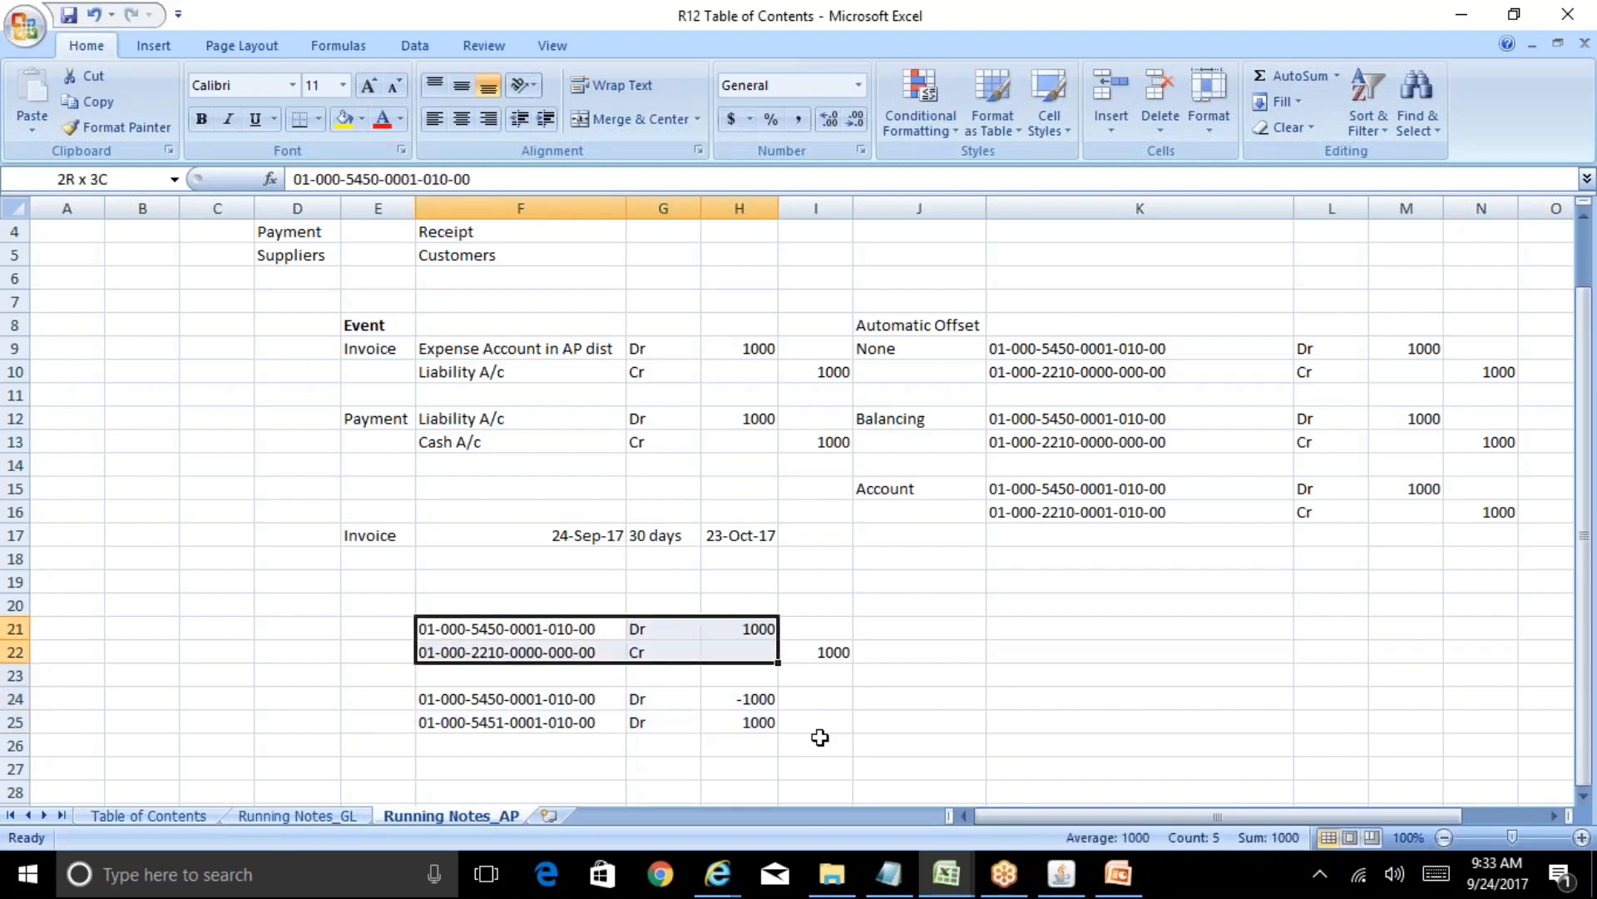
key(shift+Right)
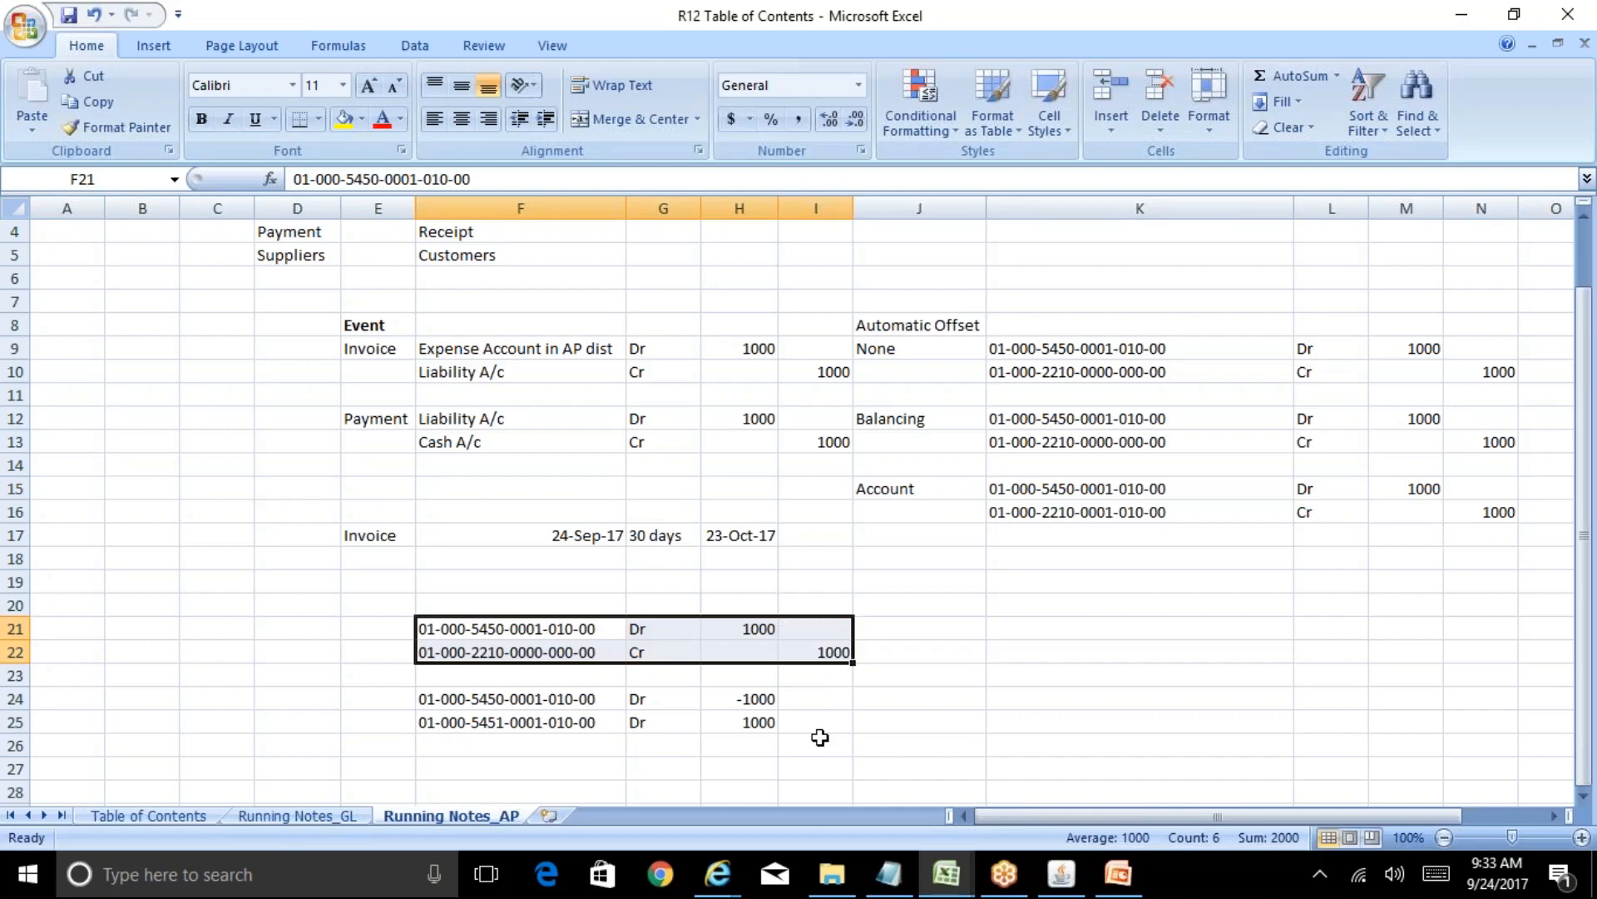
Step: Highlight the adjustment lines F24:H25 again and return to the original expense account in F21
key(Down)
key(Down)
key(Down)
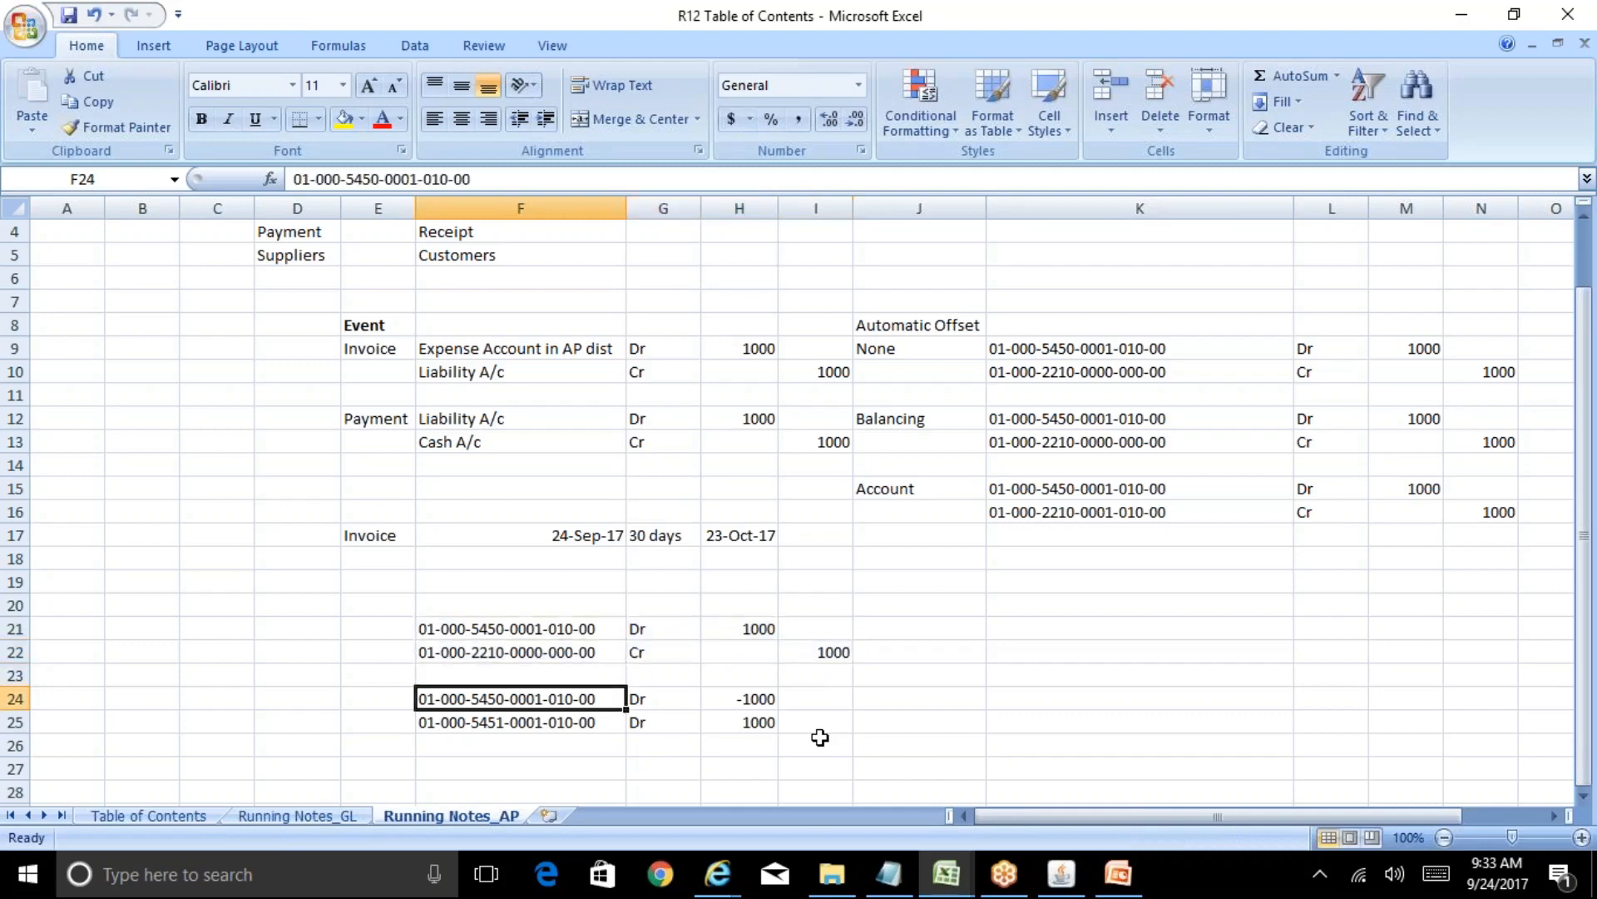
key(shift+Down)
key(shift+Right)
key(shift+Right)
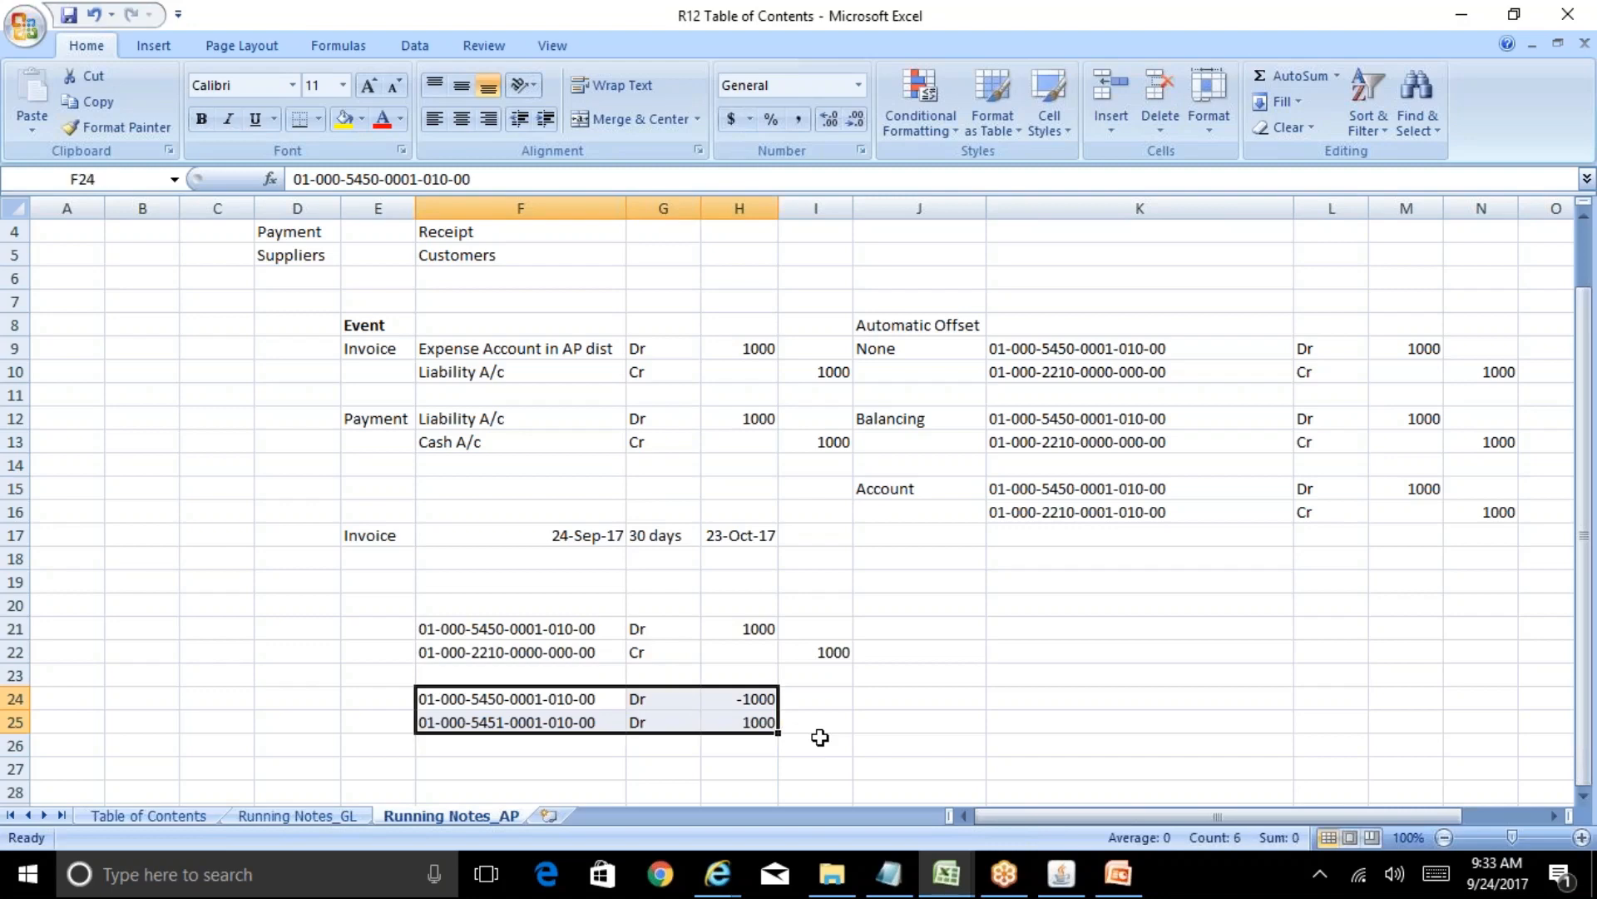
key(Up)
key(Up)
key(Up)
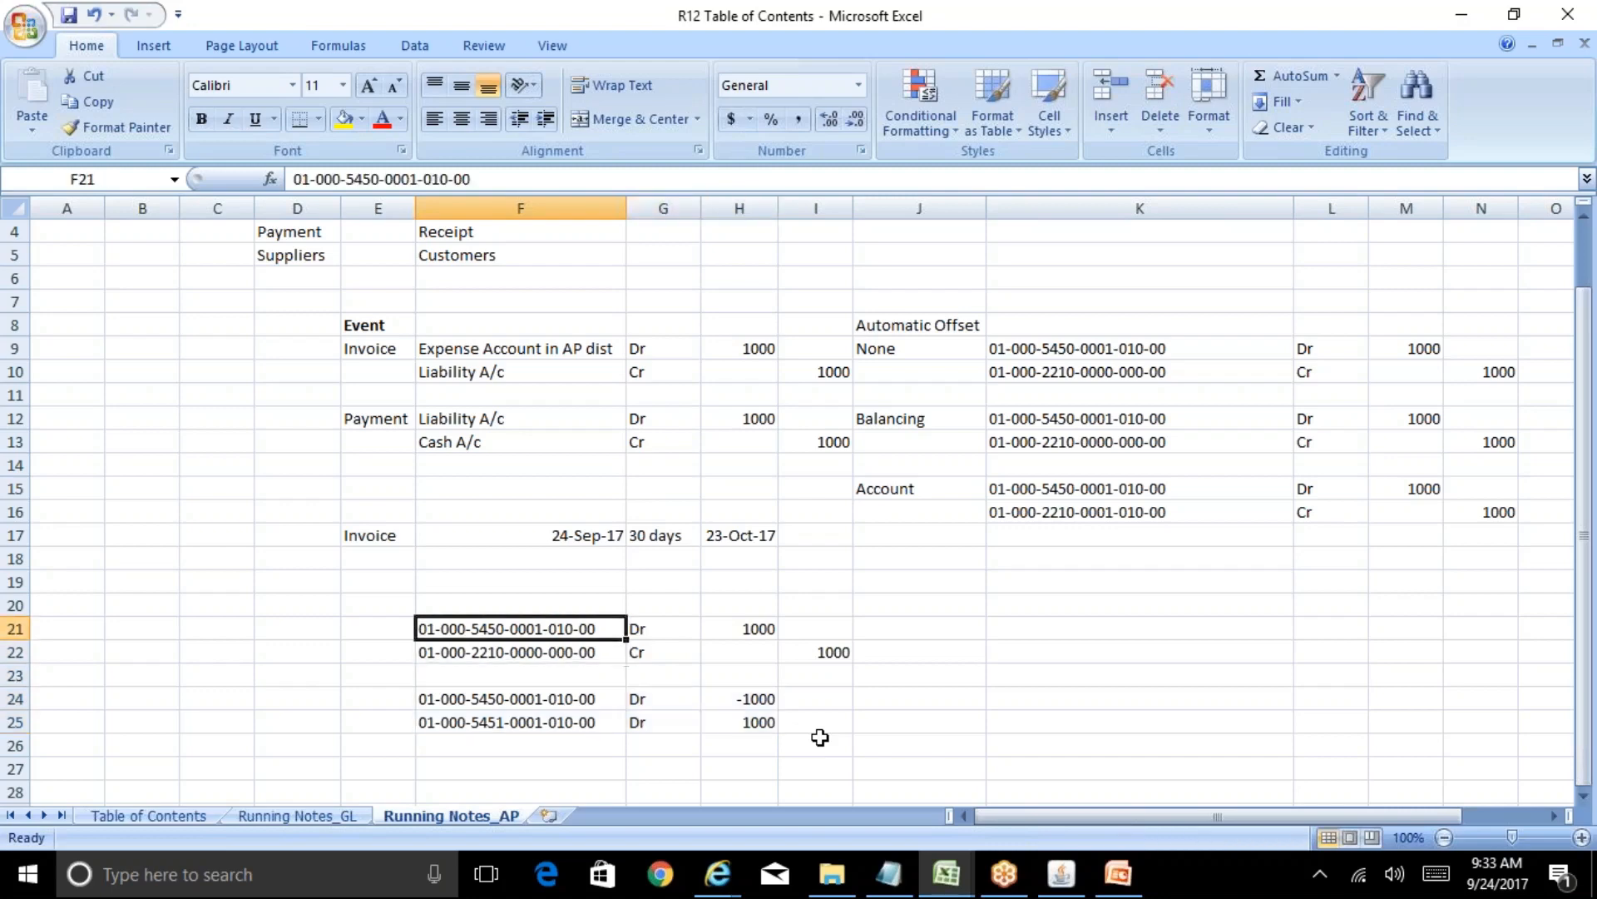
Step: Compare the original expense account in F21 with the reversal account in F24
key(Down)
key(Down)
key(Down)
key(Up)
key(Up)
key(Up)
key(Down)
key(Down)
key(Down)
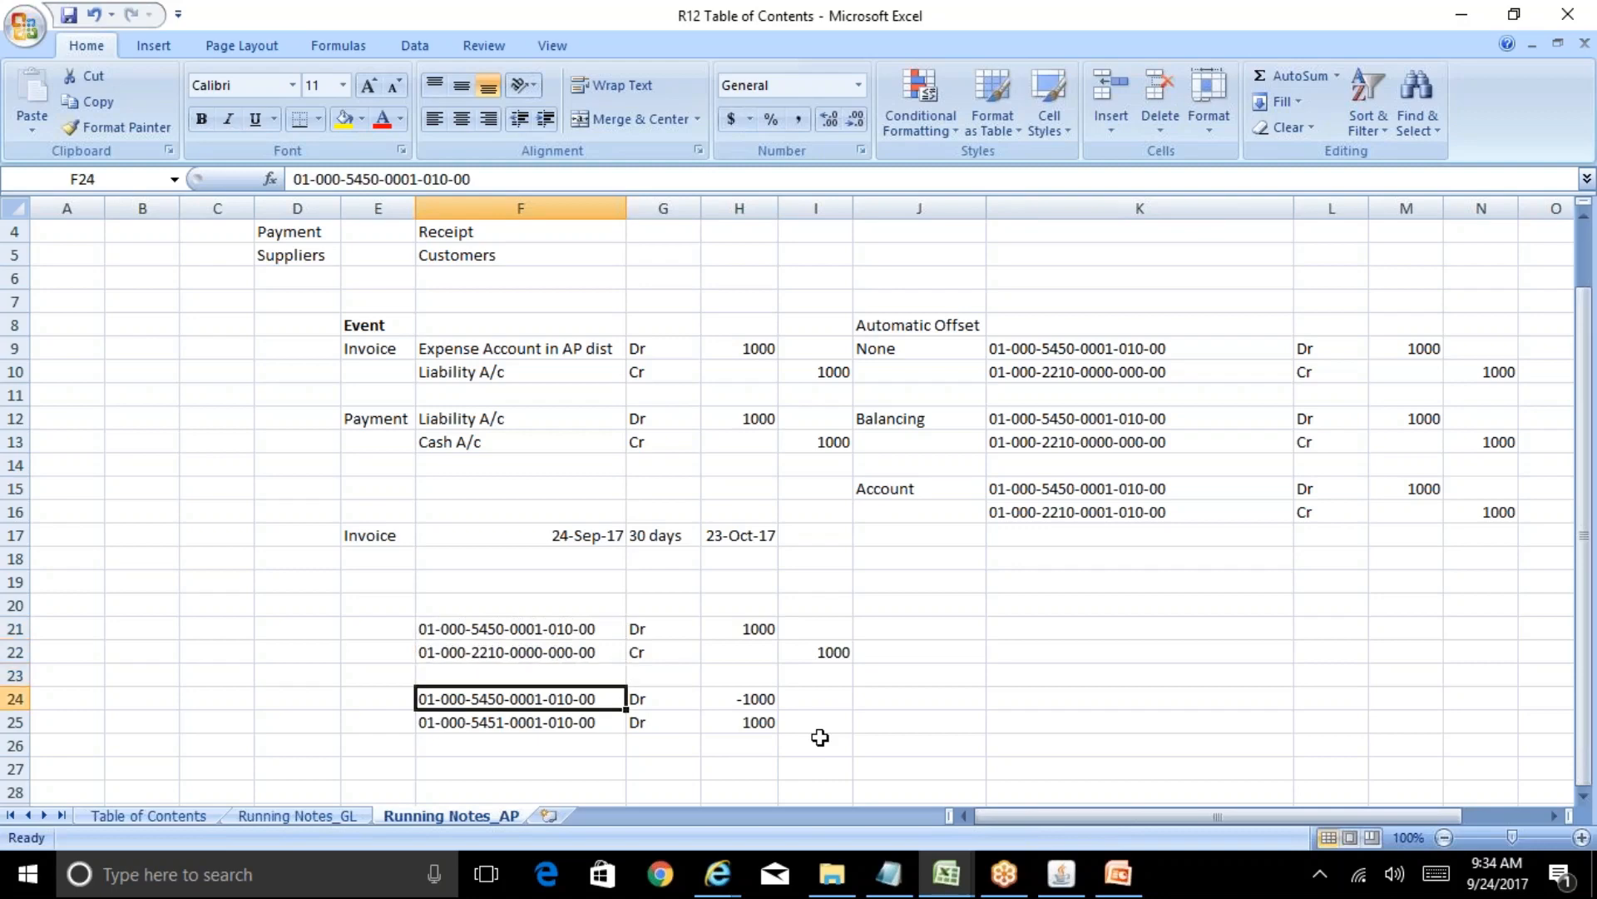
Step: Clear the adjustment lines in F24:H25
key(shift+Down)
key(shift+Right)
key(shift+Right)
key(Delete)
Step: Copy the original invoice entry F21:I22 to the cells starting at F24
key(Up)
key(Up)
key(Up)
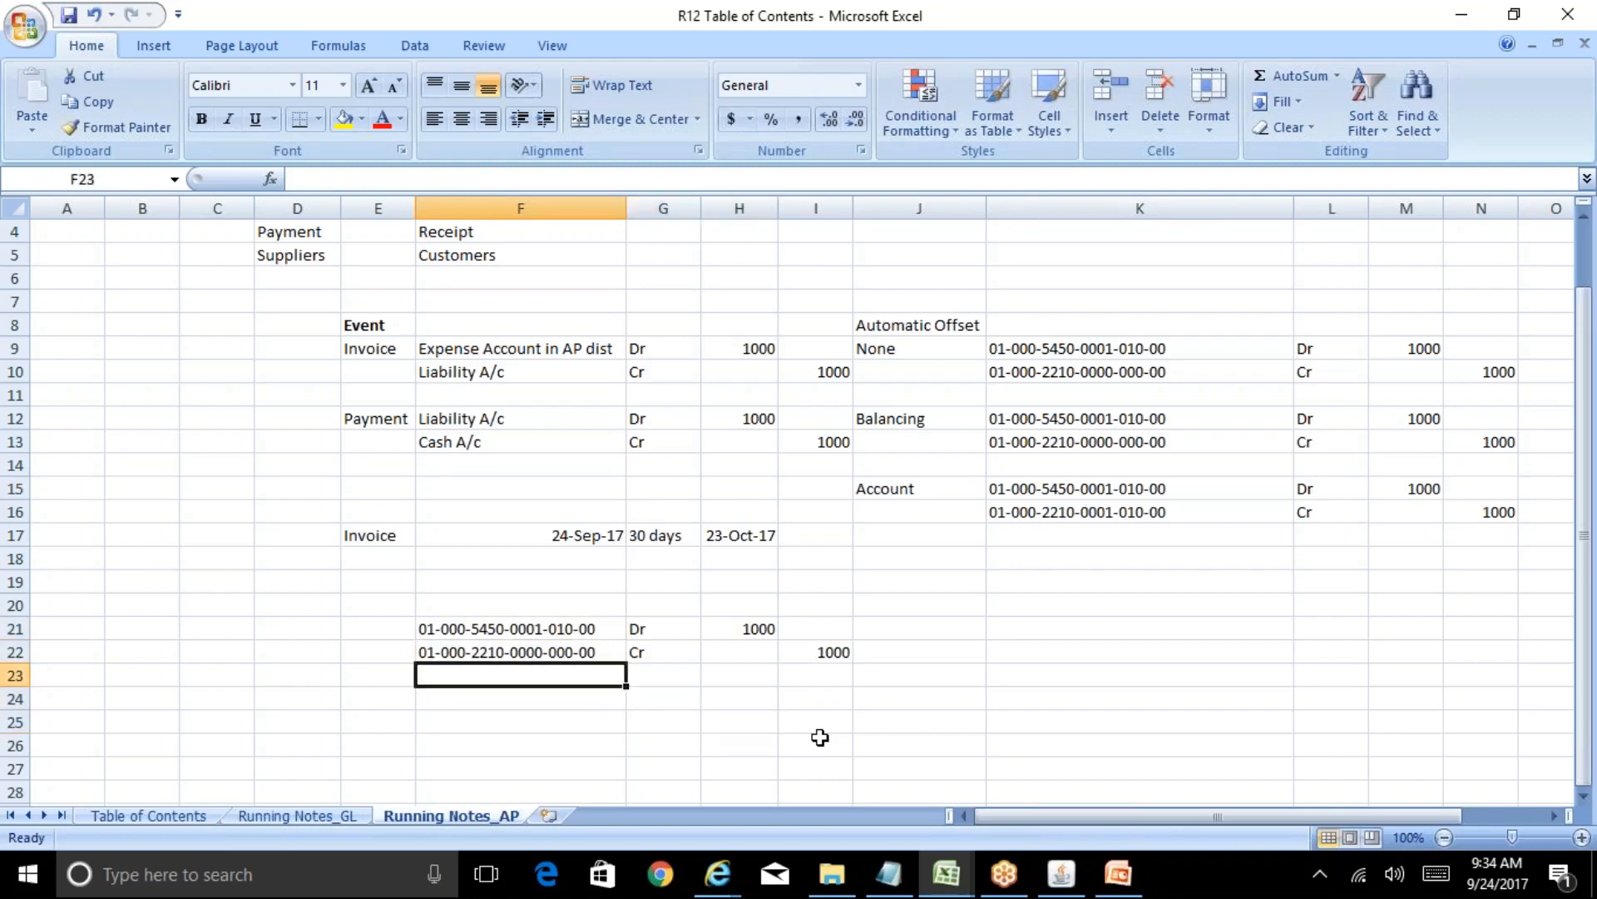
key(shift+Down)
key(shift+Right)
key(shift+Right)
key(shift+Right)
key(ctrl+c)
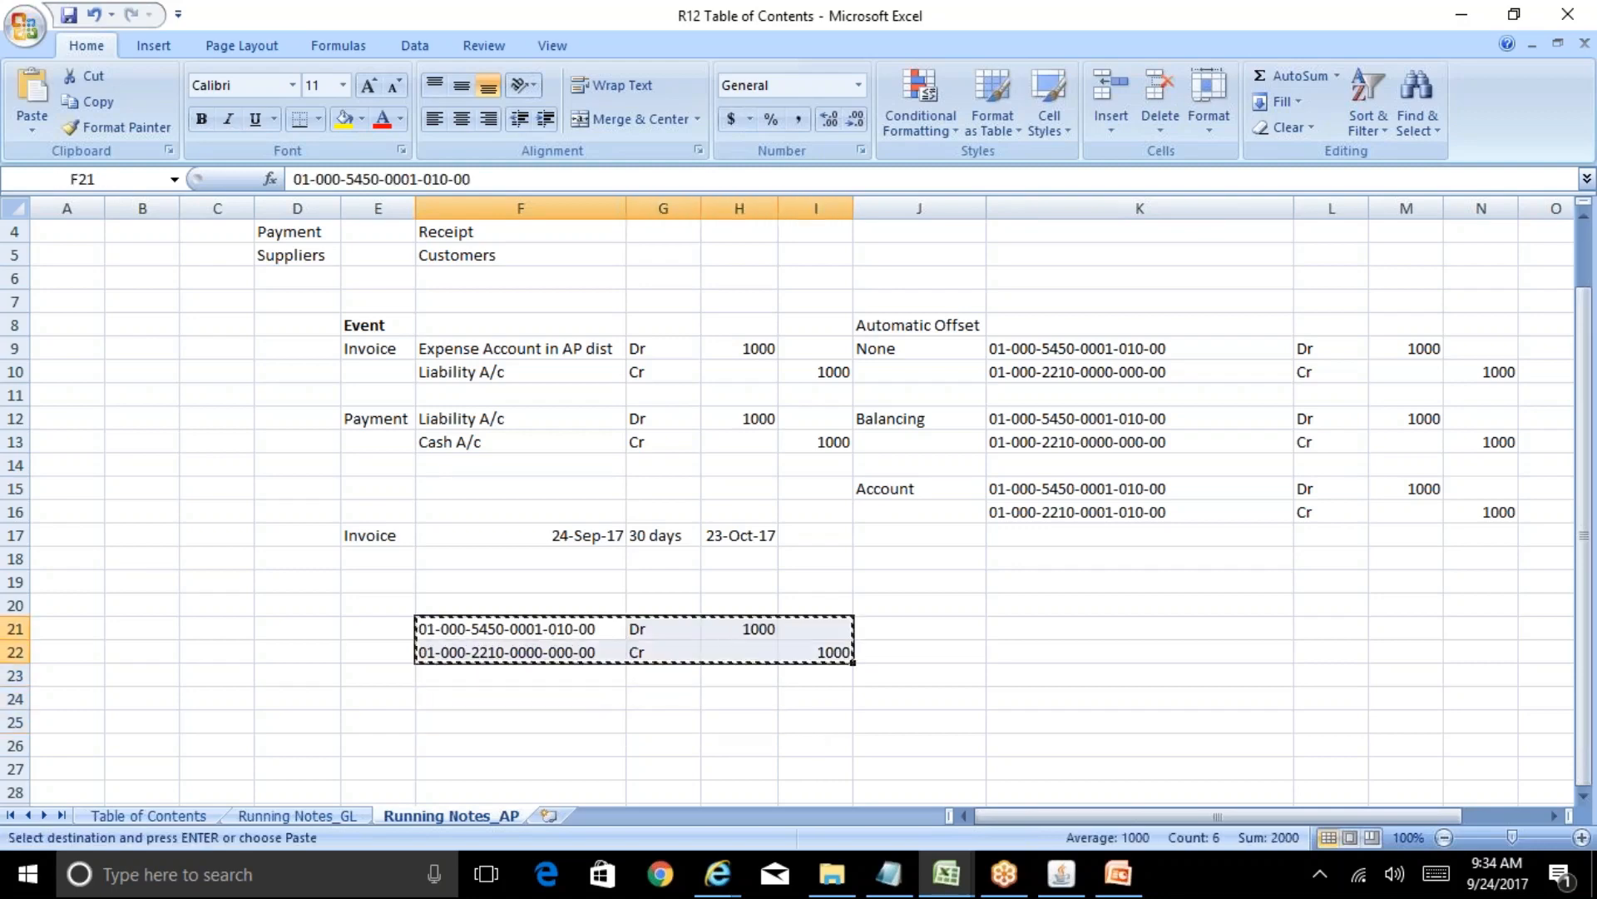
key(Down)
key(Down)
key(Down)
key(Down)
key(Up)
key(ctrl+v)
key(Escape)
Step: Reverse the copied entry's indicators by setting G24 to Cr and G25 to Dr
key(Right)
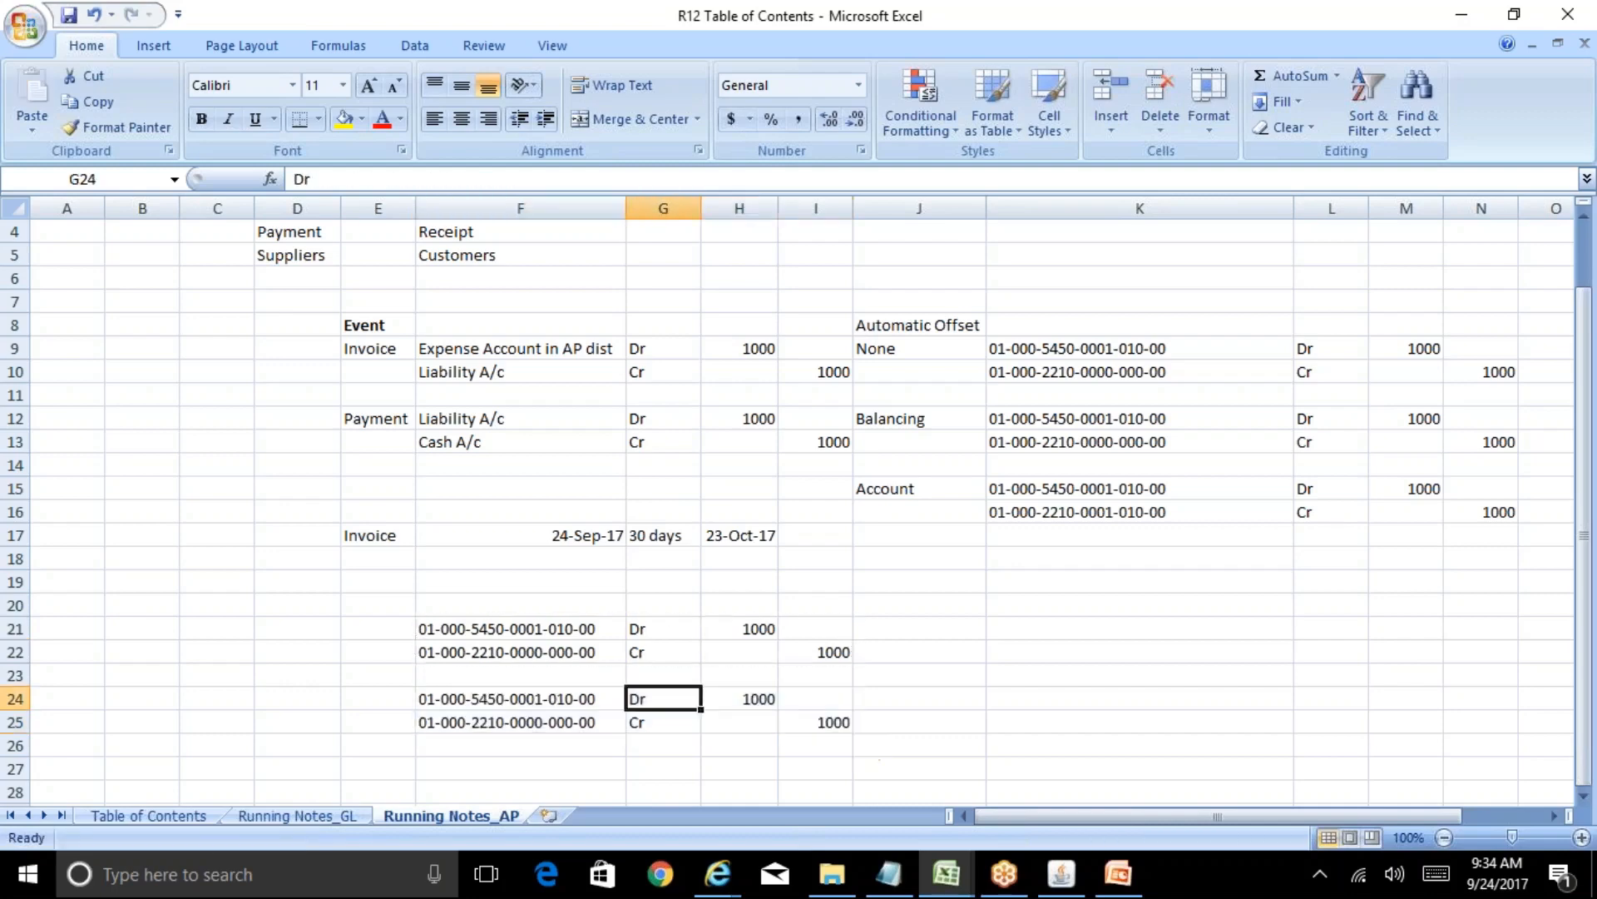
text(Cr)
key(Return)
text(Dr)
key(Return)
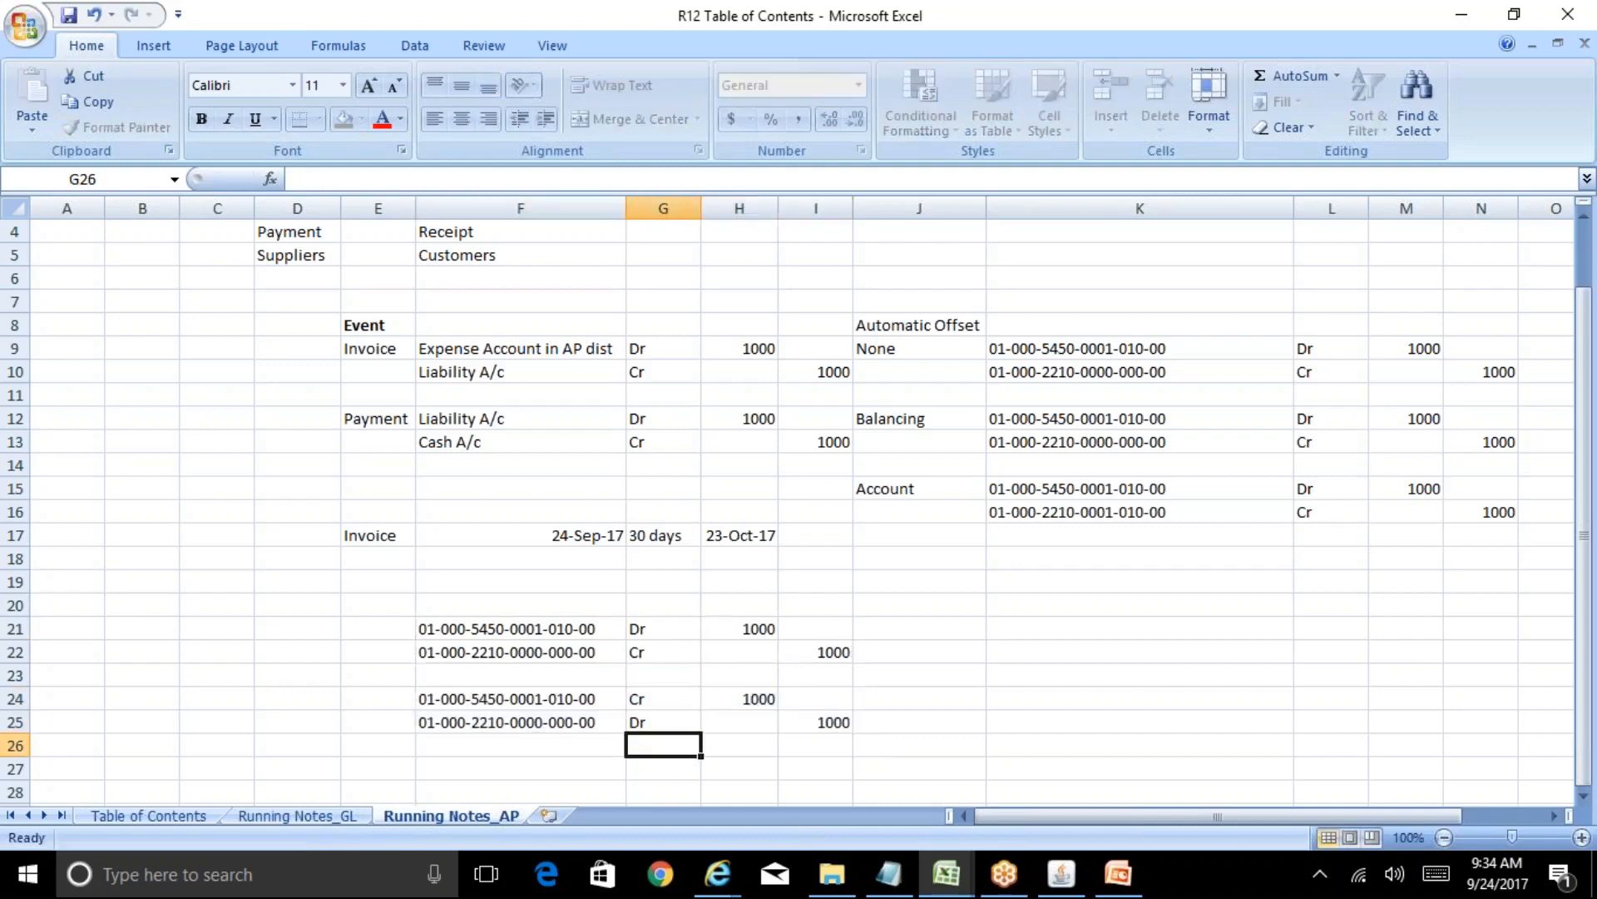
key(Up)
key(Up)
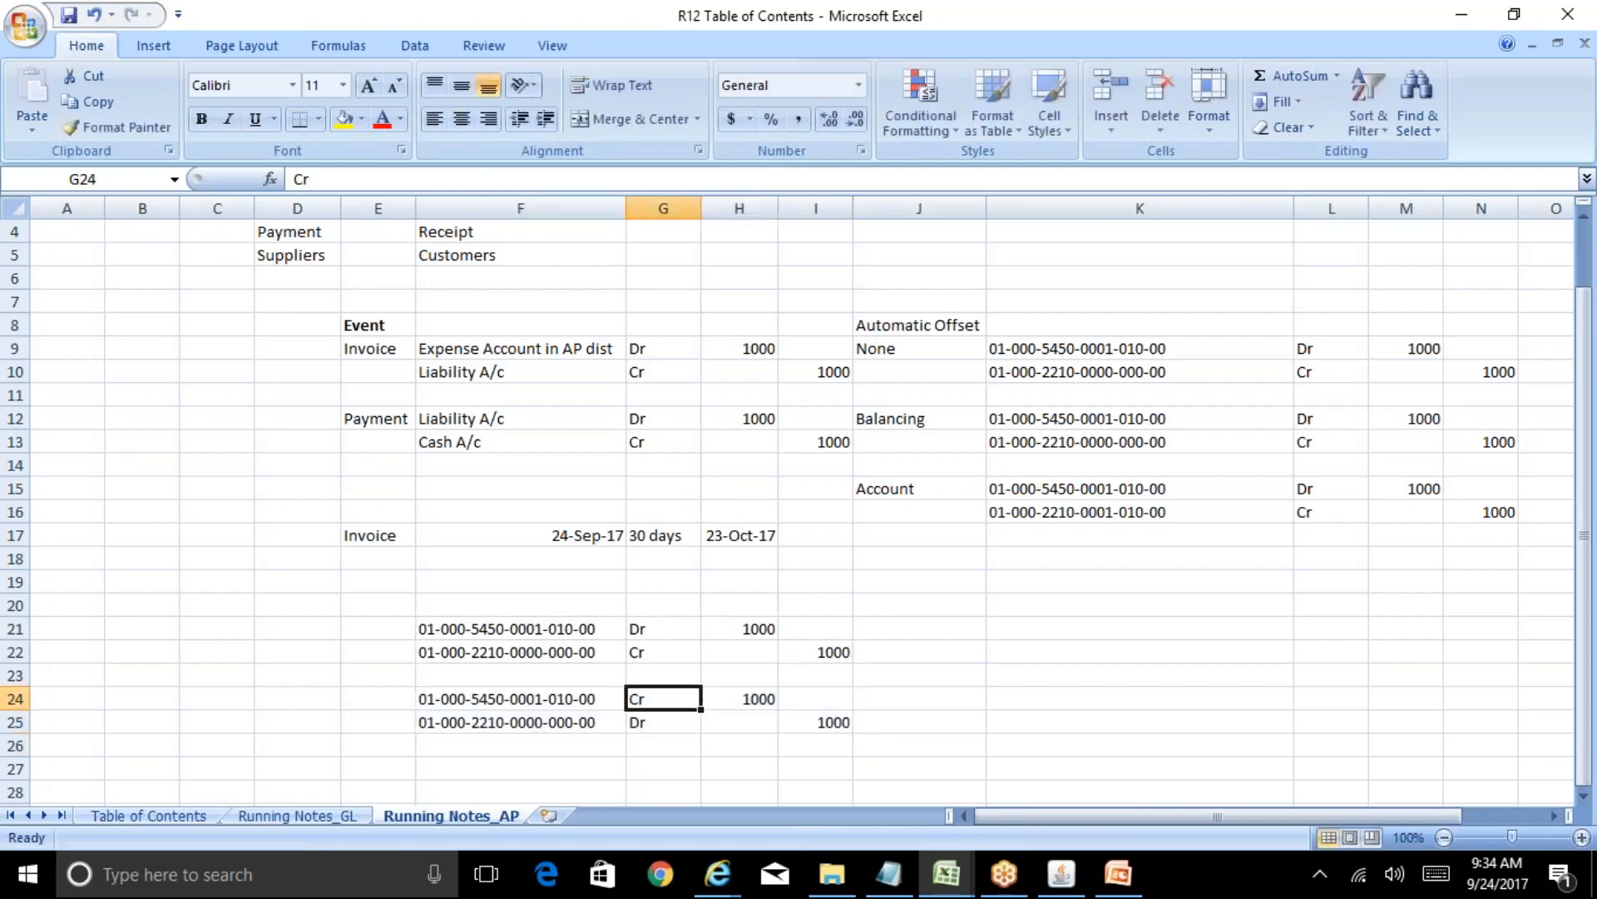
Step: Compare the Dr/Cr indicators of the original entry in G21:G22 with those of the reversal entry in G24:G25
key(Up)
key(Up)
key(Up)
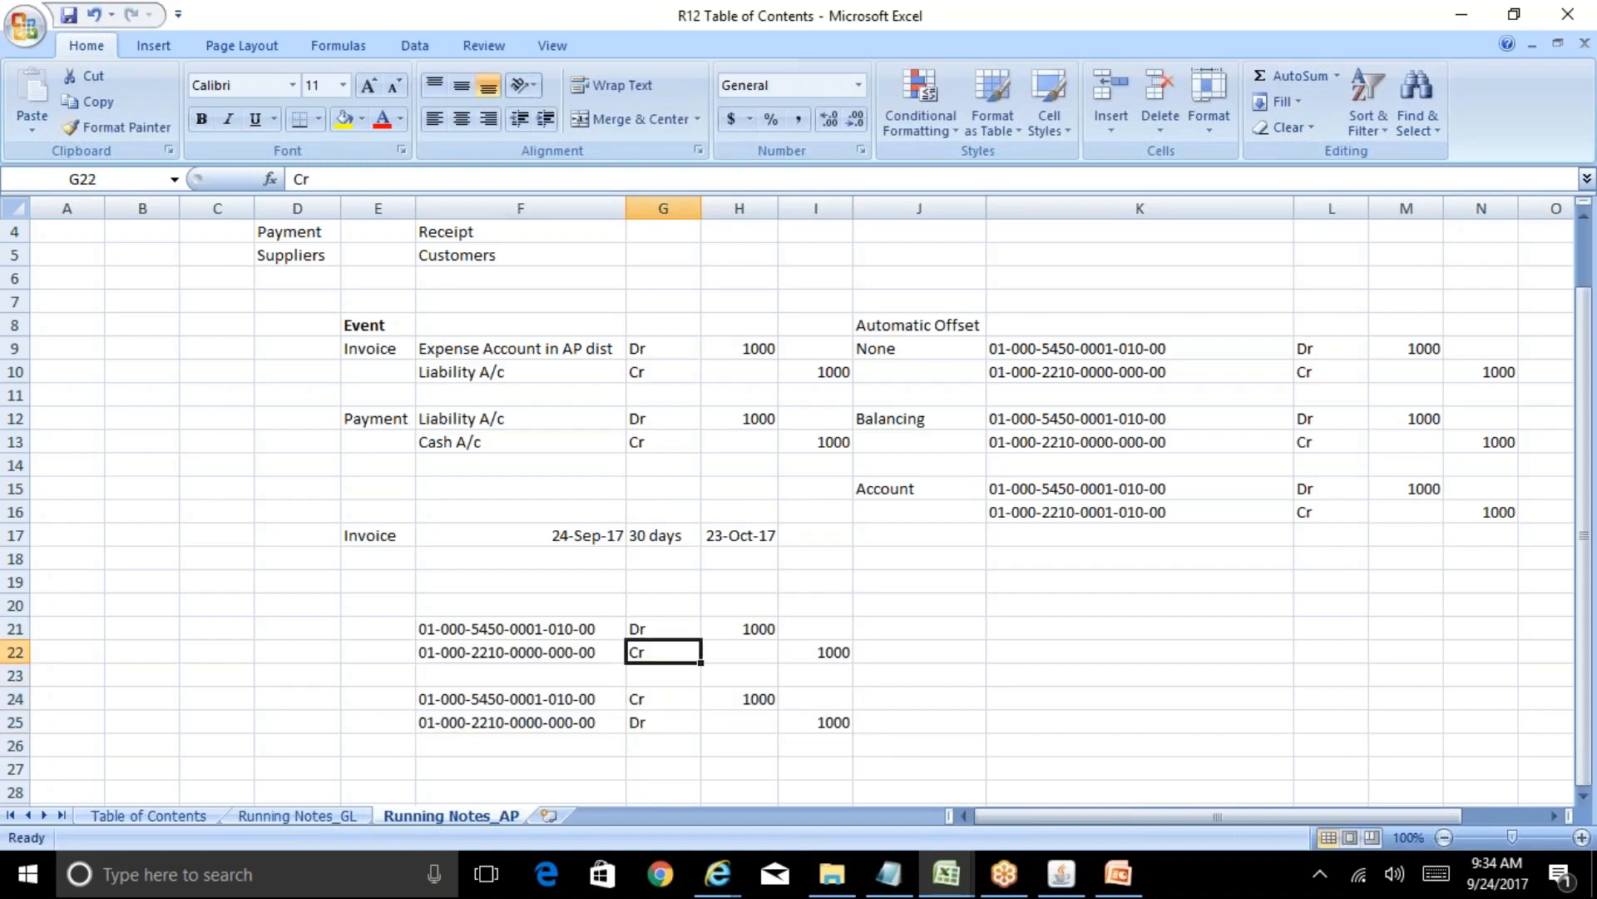
key(Down)
key(Down)
key(Down)
key(shift+Down)
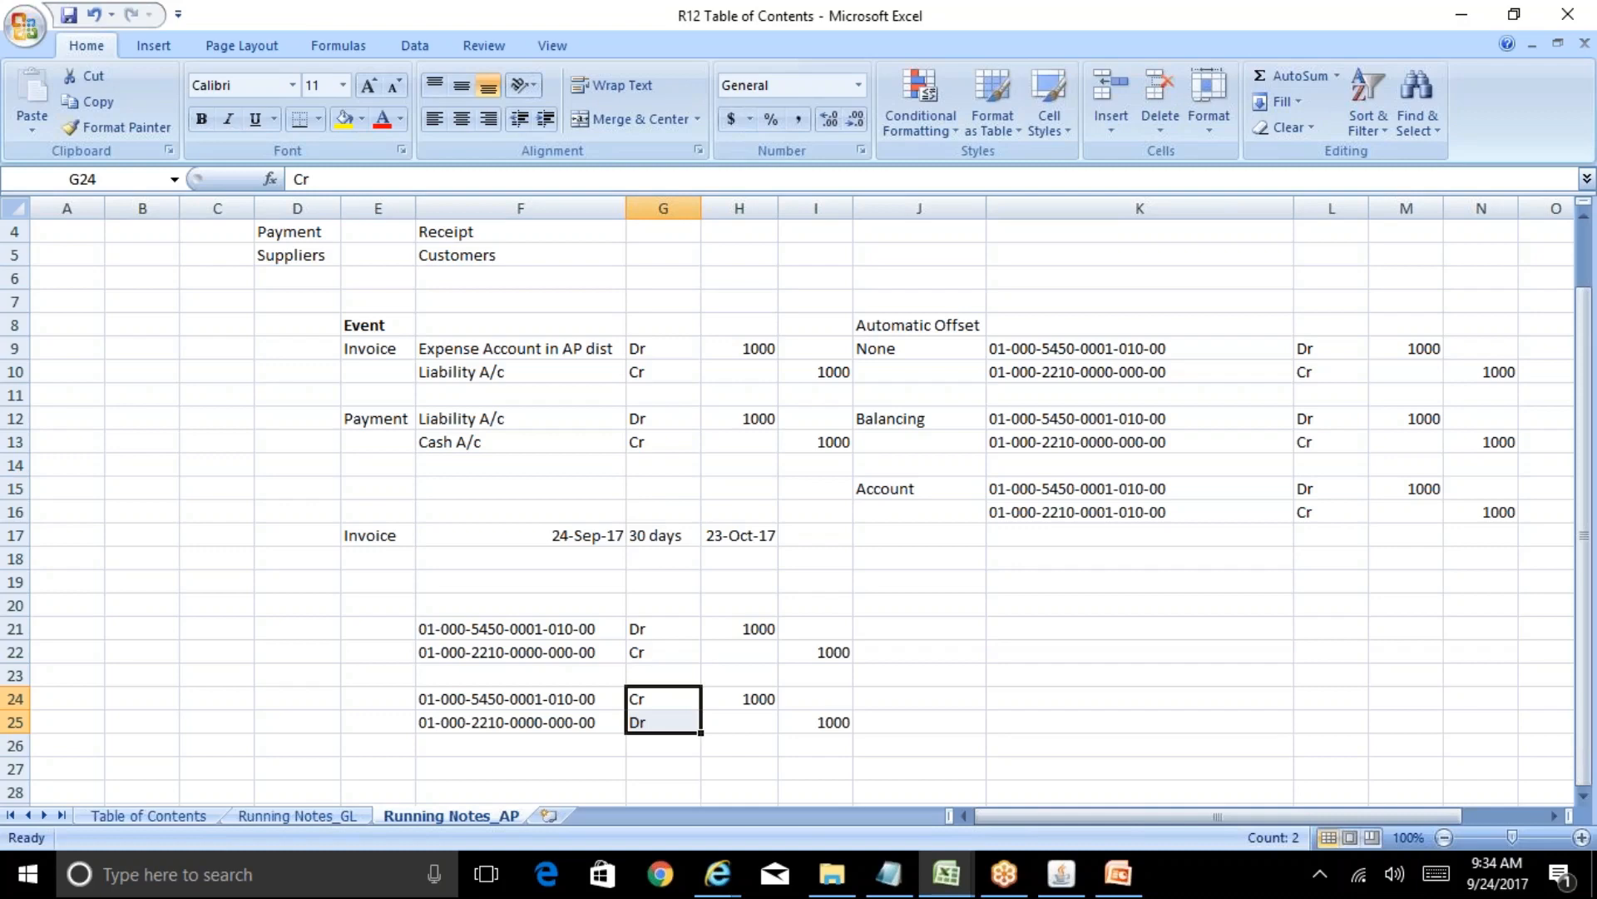
Step: Switch to Oracle Payables Options to view the GL Date Basis choices, and open the BR100_Financials_AP workbook for reference
click(1061, 874)
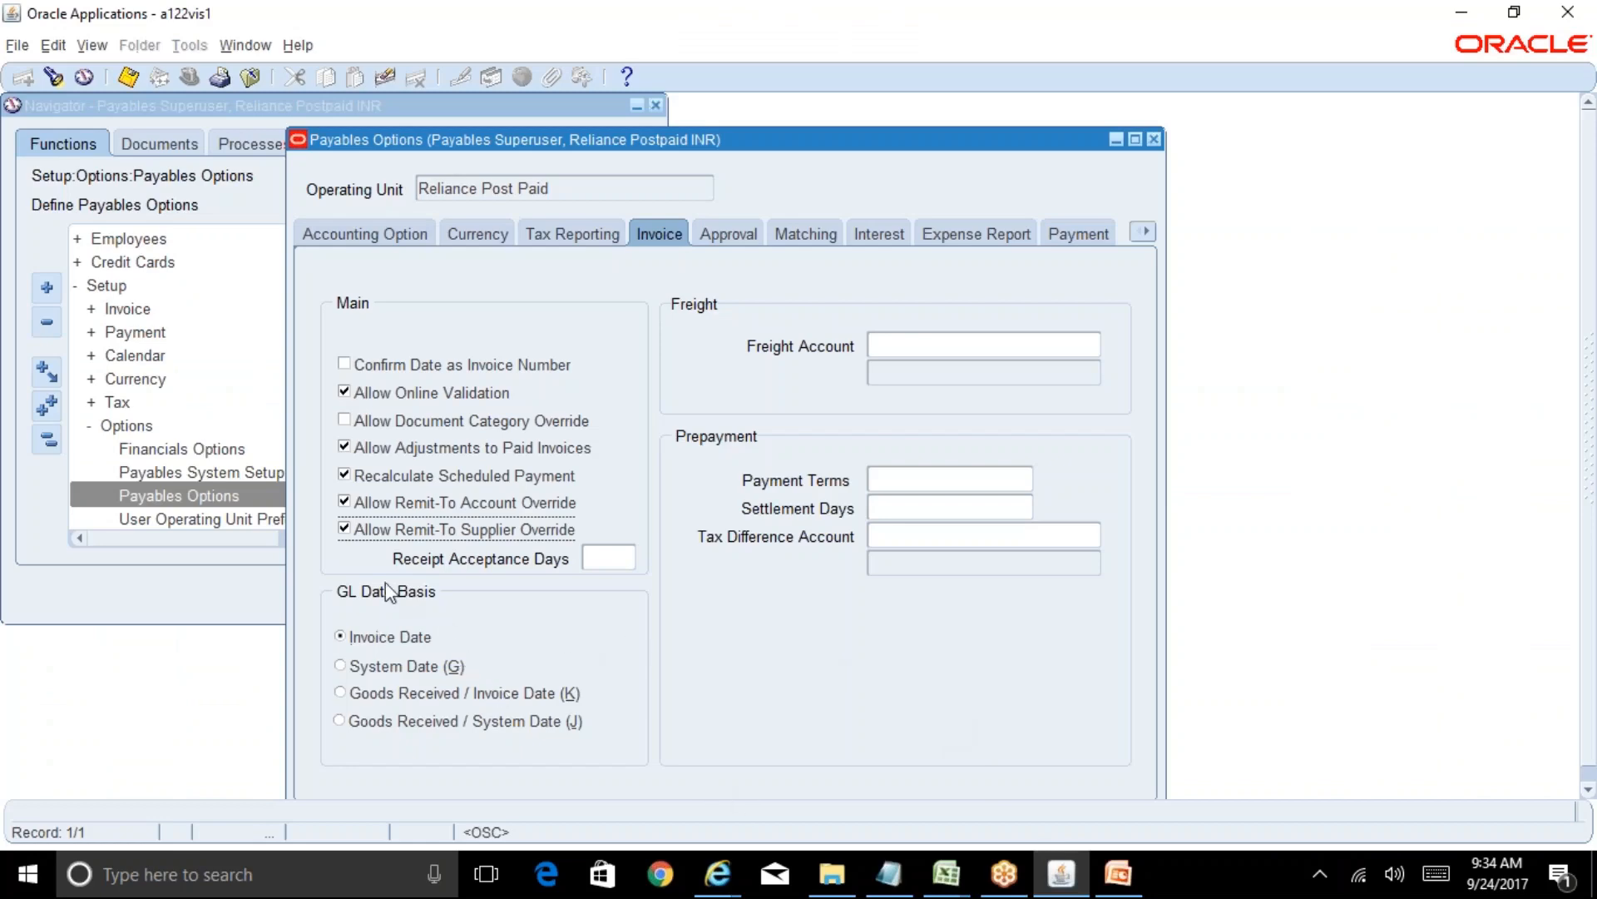
click(946, 873)
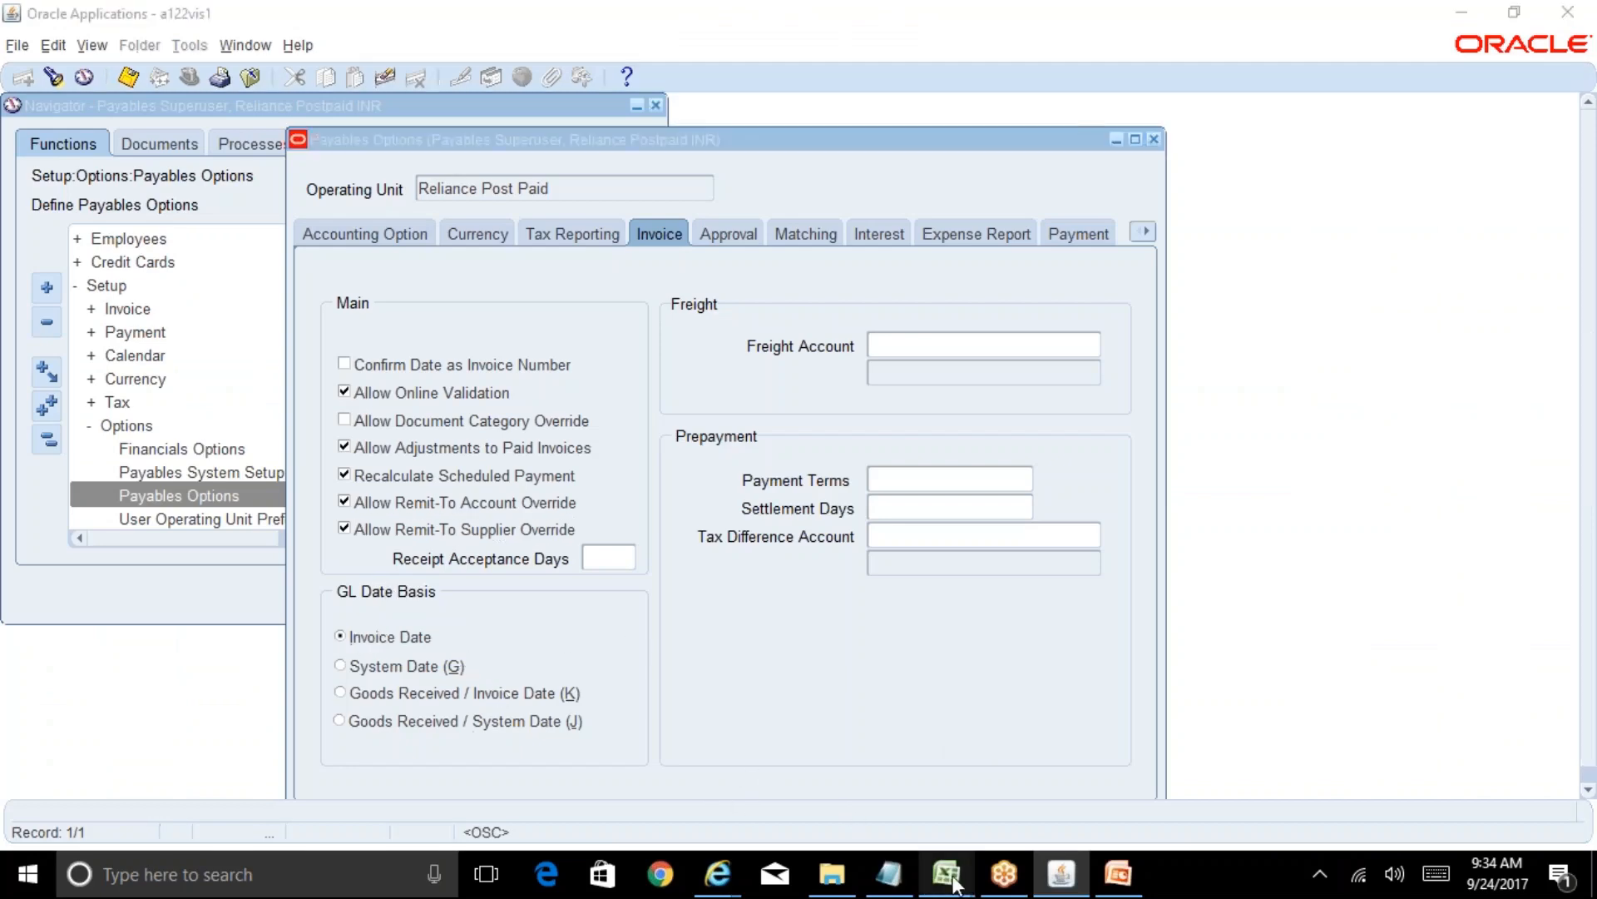
click(901, 779)
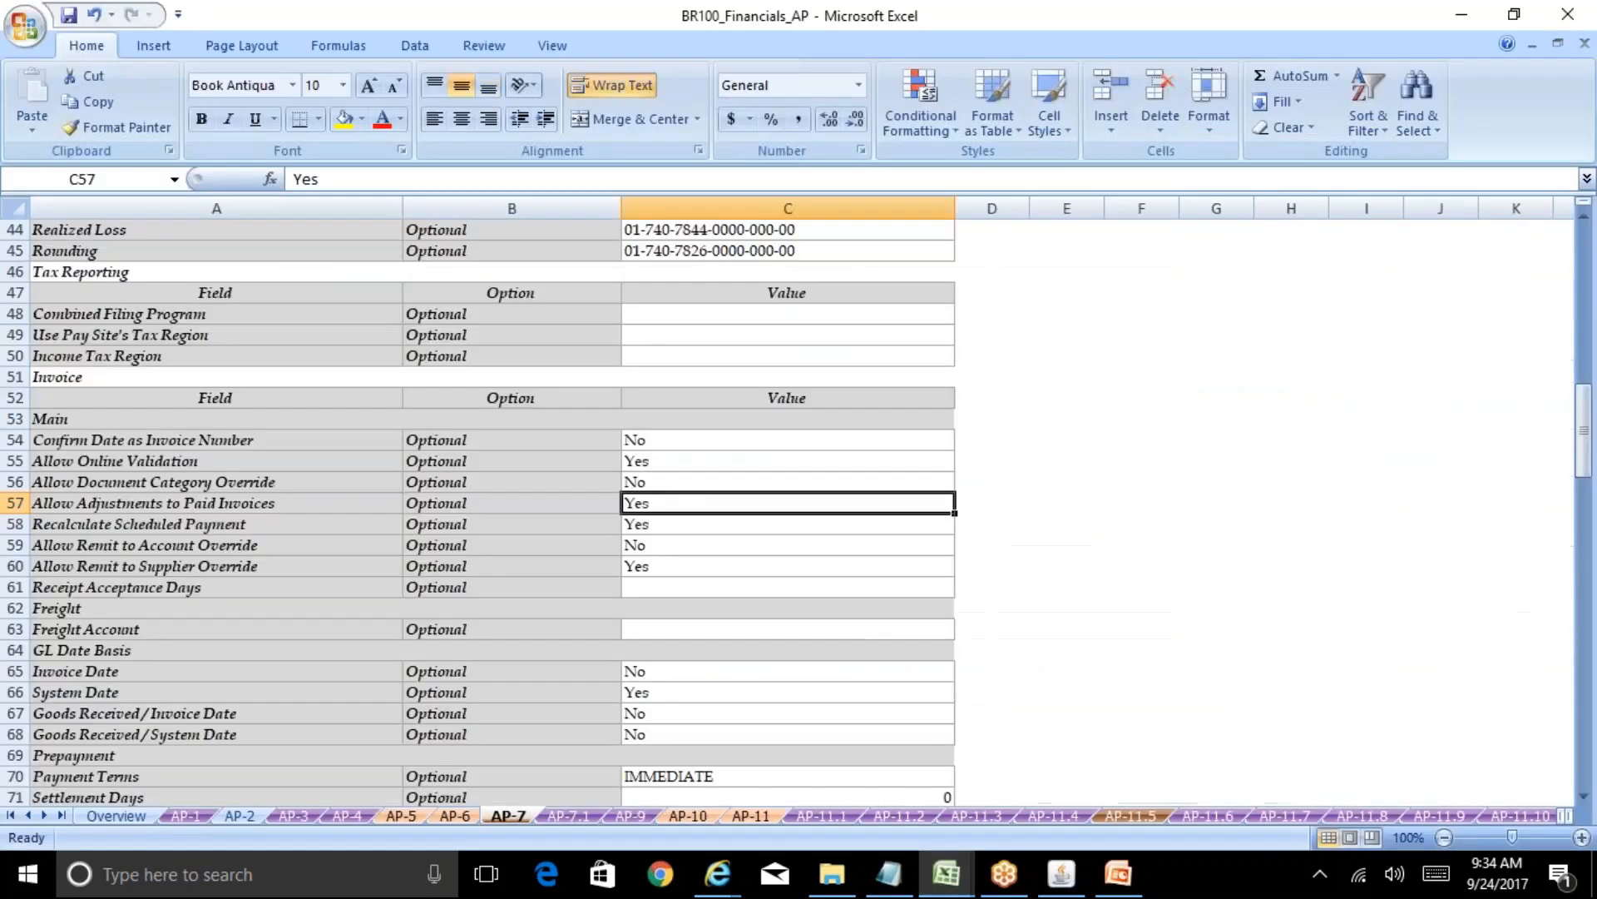
Step: Return to the R12 Table of Contents workbook and enter the heading "Invoice Date/Trx Date" in G28 of the AP running notes
click(957, 887)
click(1011, 831)
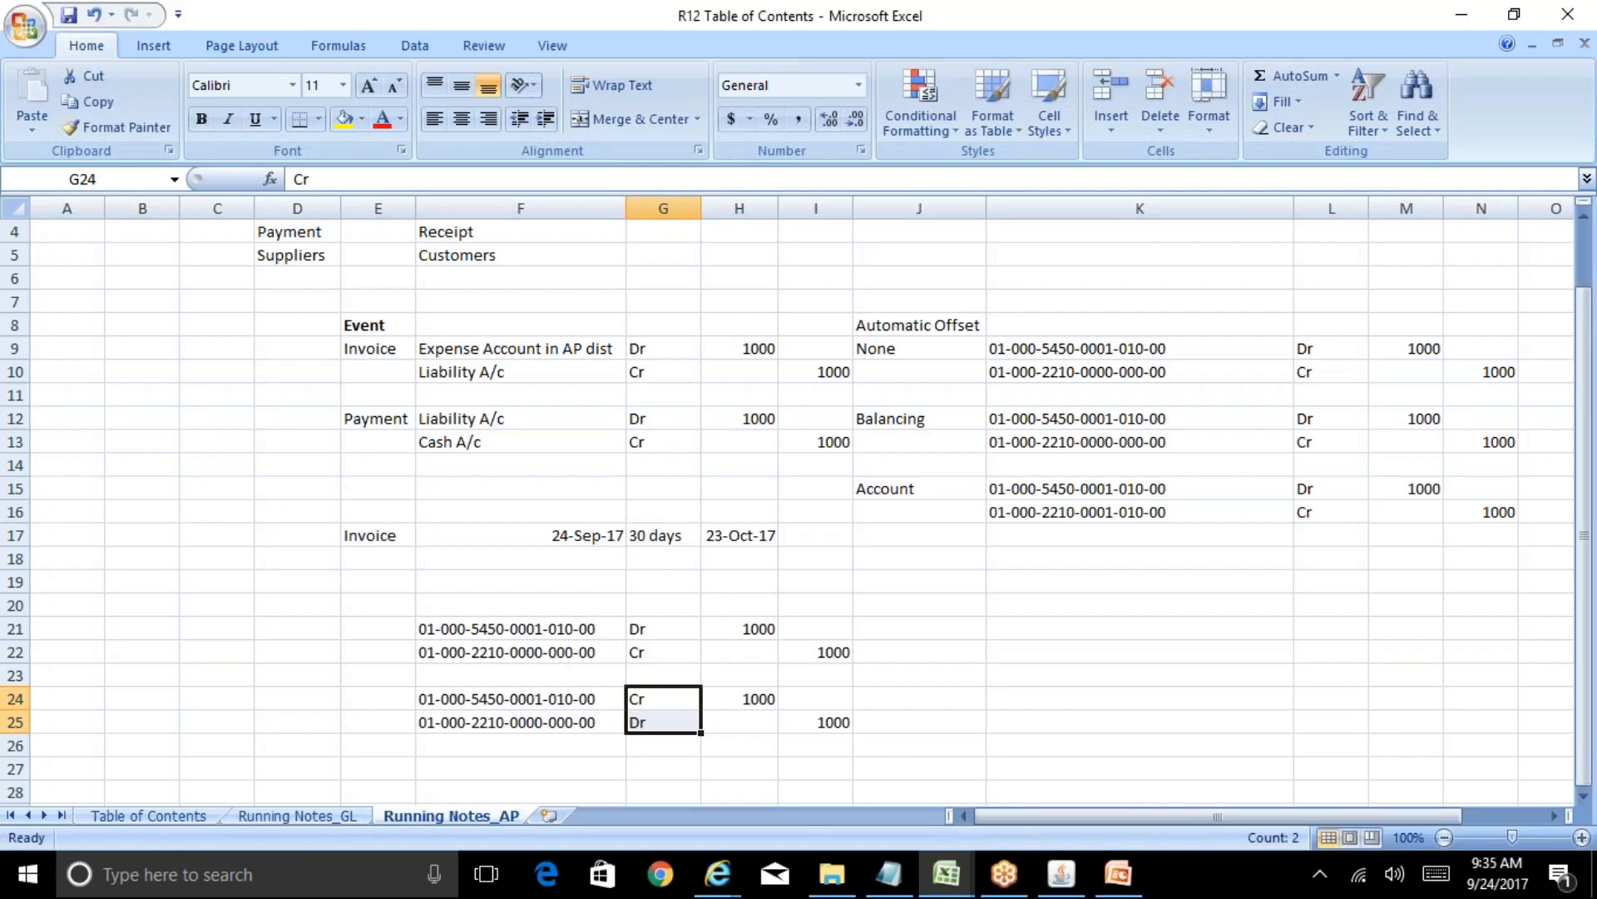
key(Down)
key(Down)
key(Down)
key(Down)
key(Down)
key(Down)
key(Down)
key(Down)
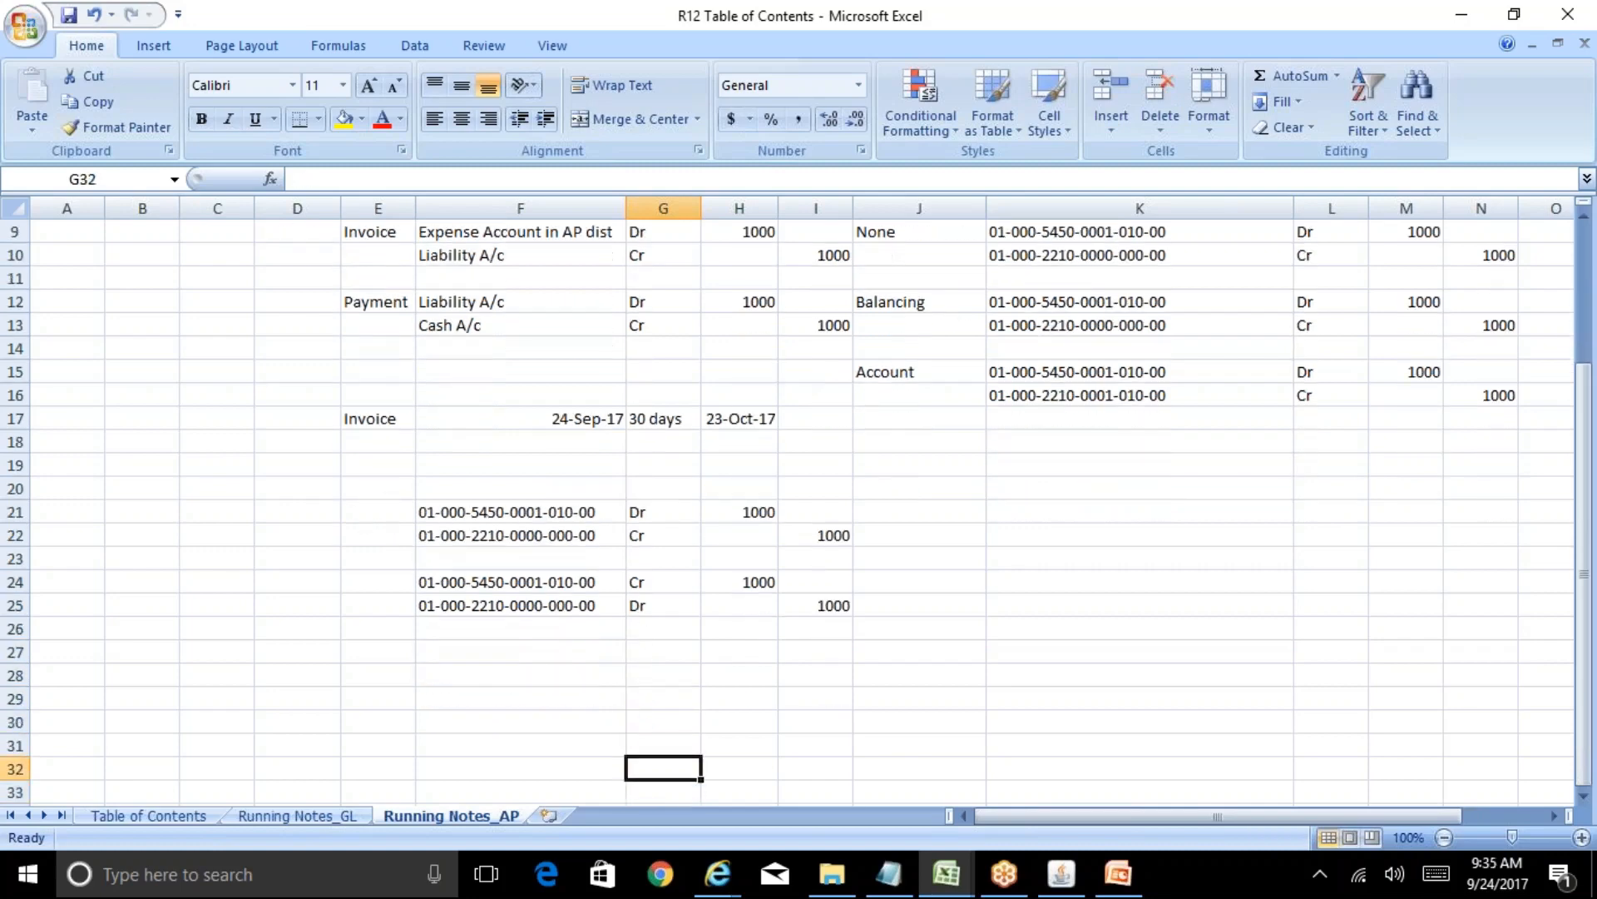
key(Up)
key(Up)
key(Up)
key(Up)
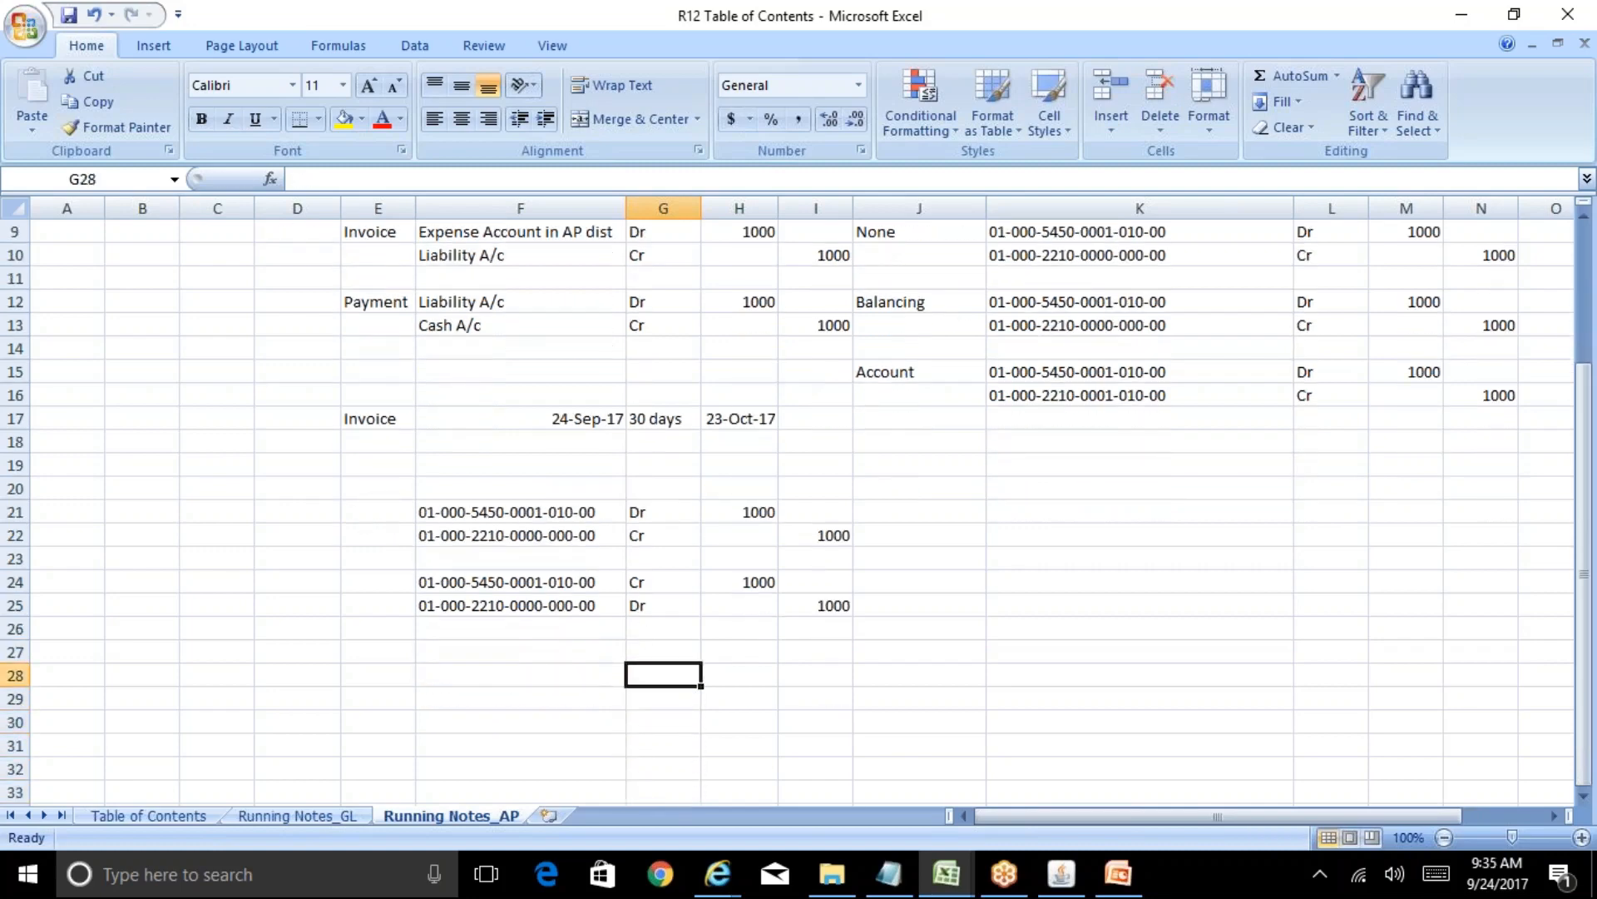
text(Invoice Date)
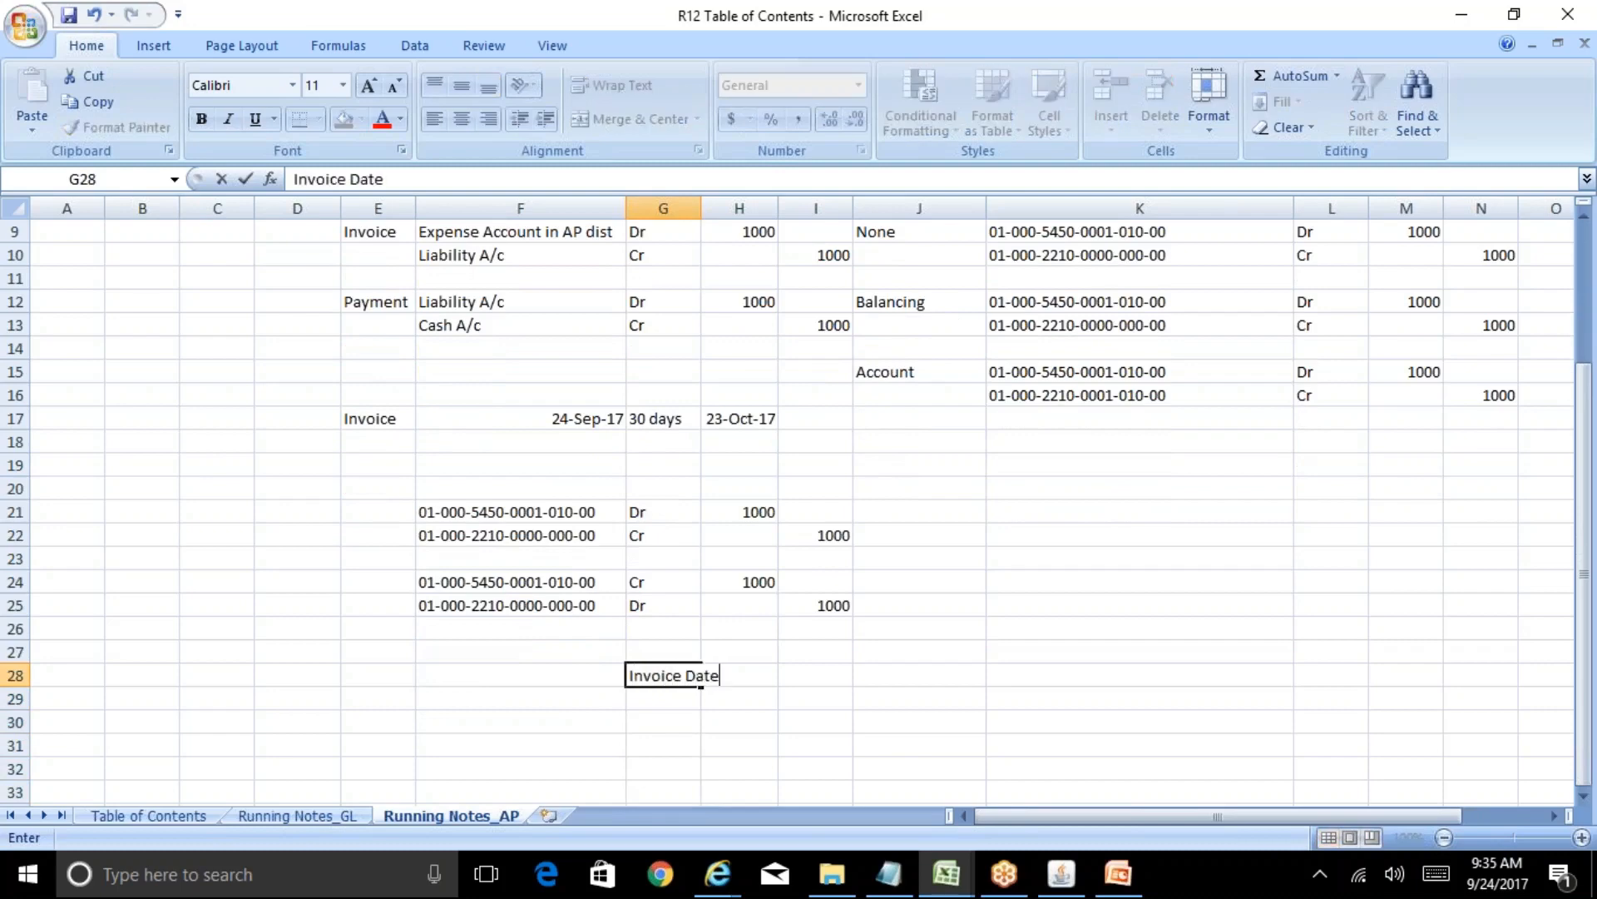
text(/Trx Date)
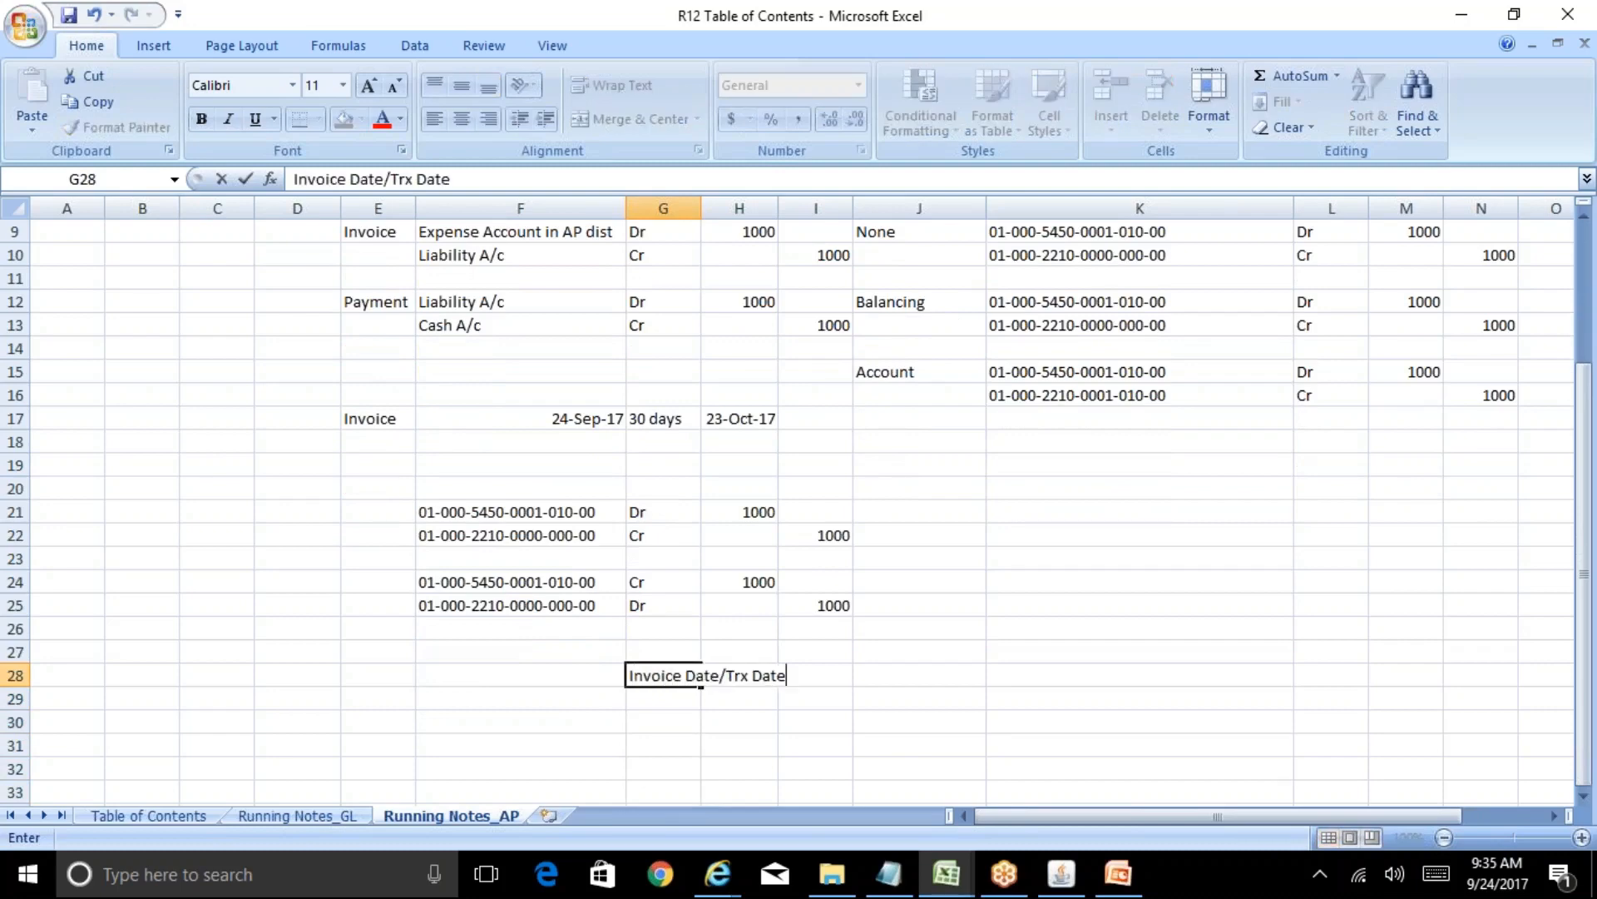
Step: Enter the heading "GL Date" in J28 and widen column G to fit the Invoice Date/Trx Date heading
click(699, 678)
key(Right)
key(Right)
key(Right)
text(GL Date)
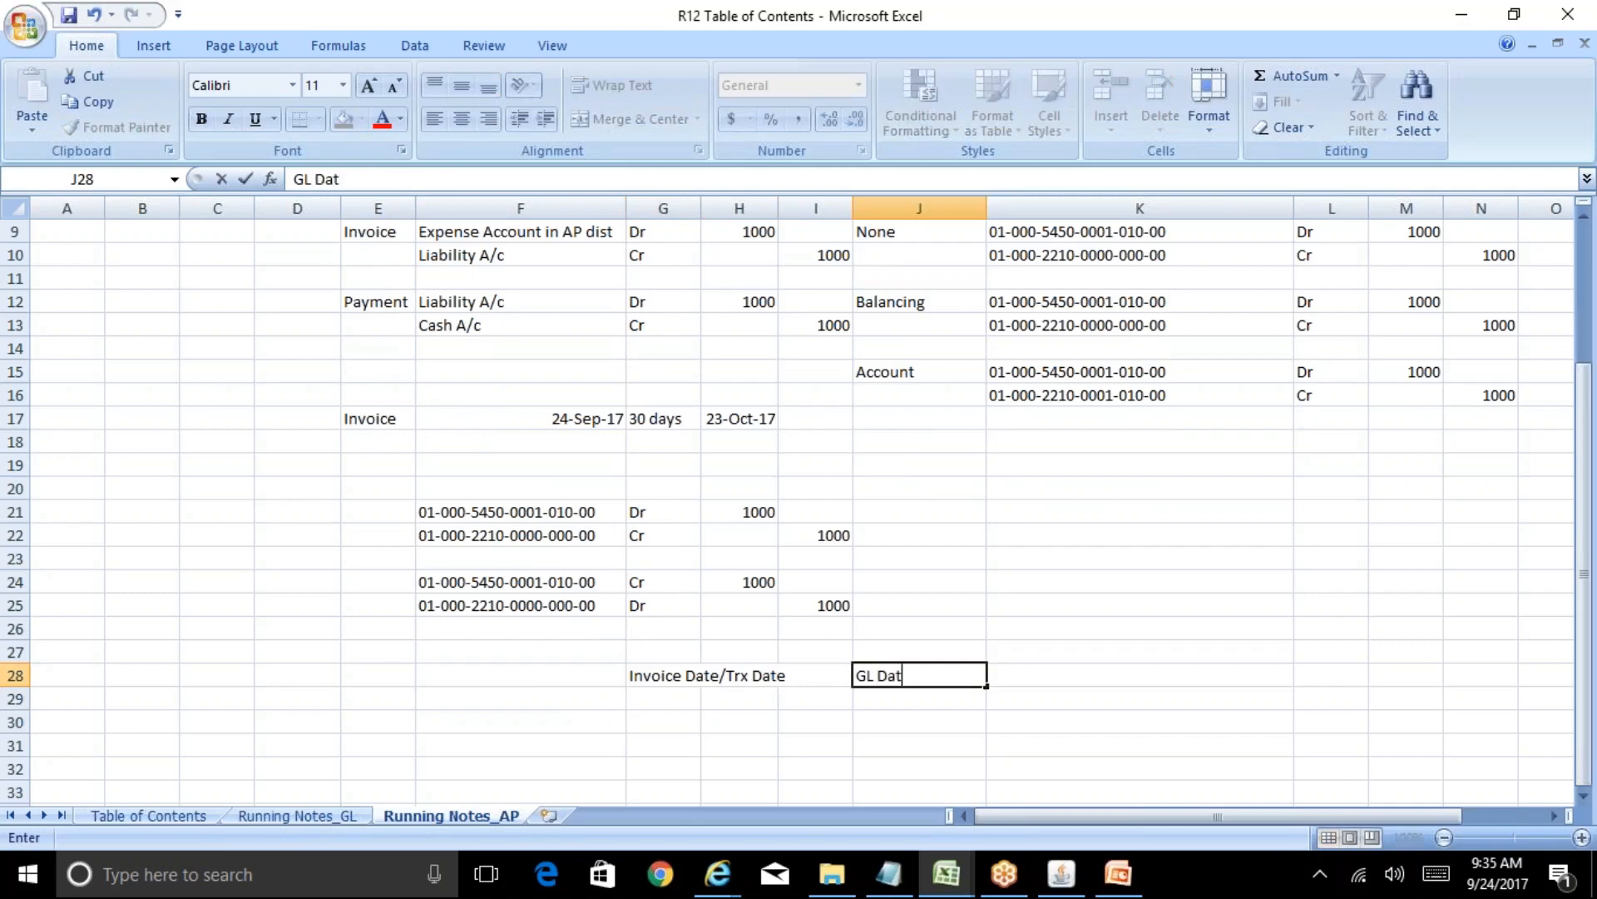
key(Return)
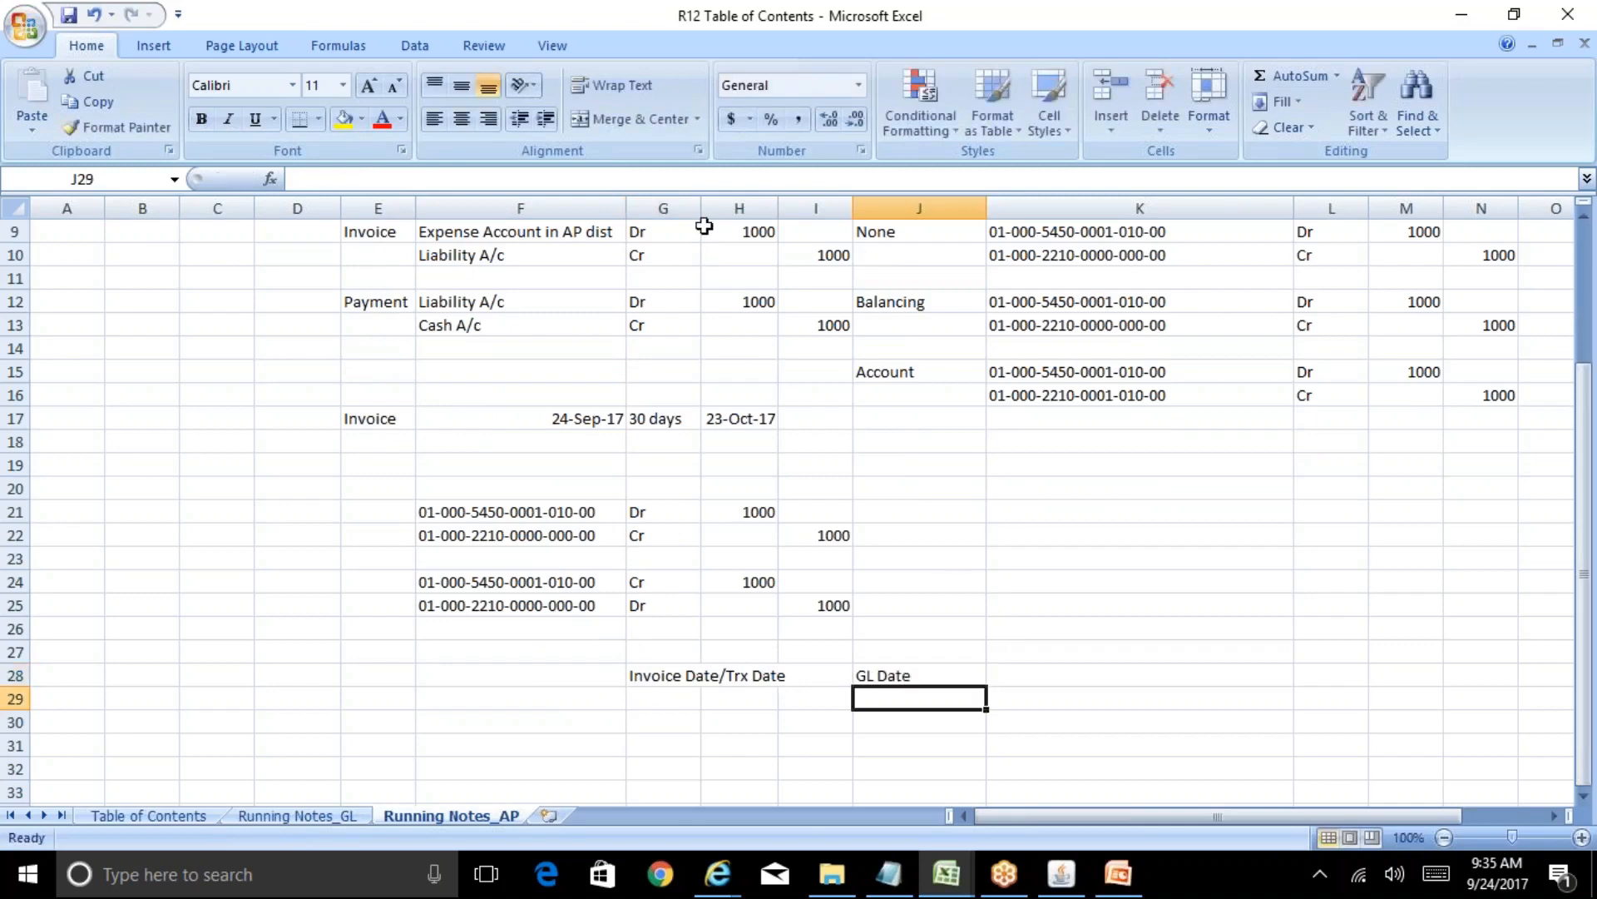
drag(701, 207, 793, 207)
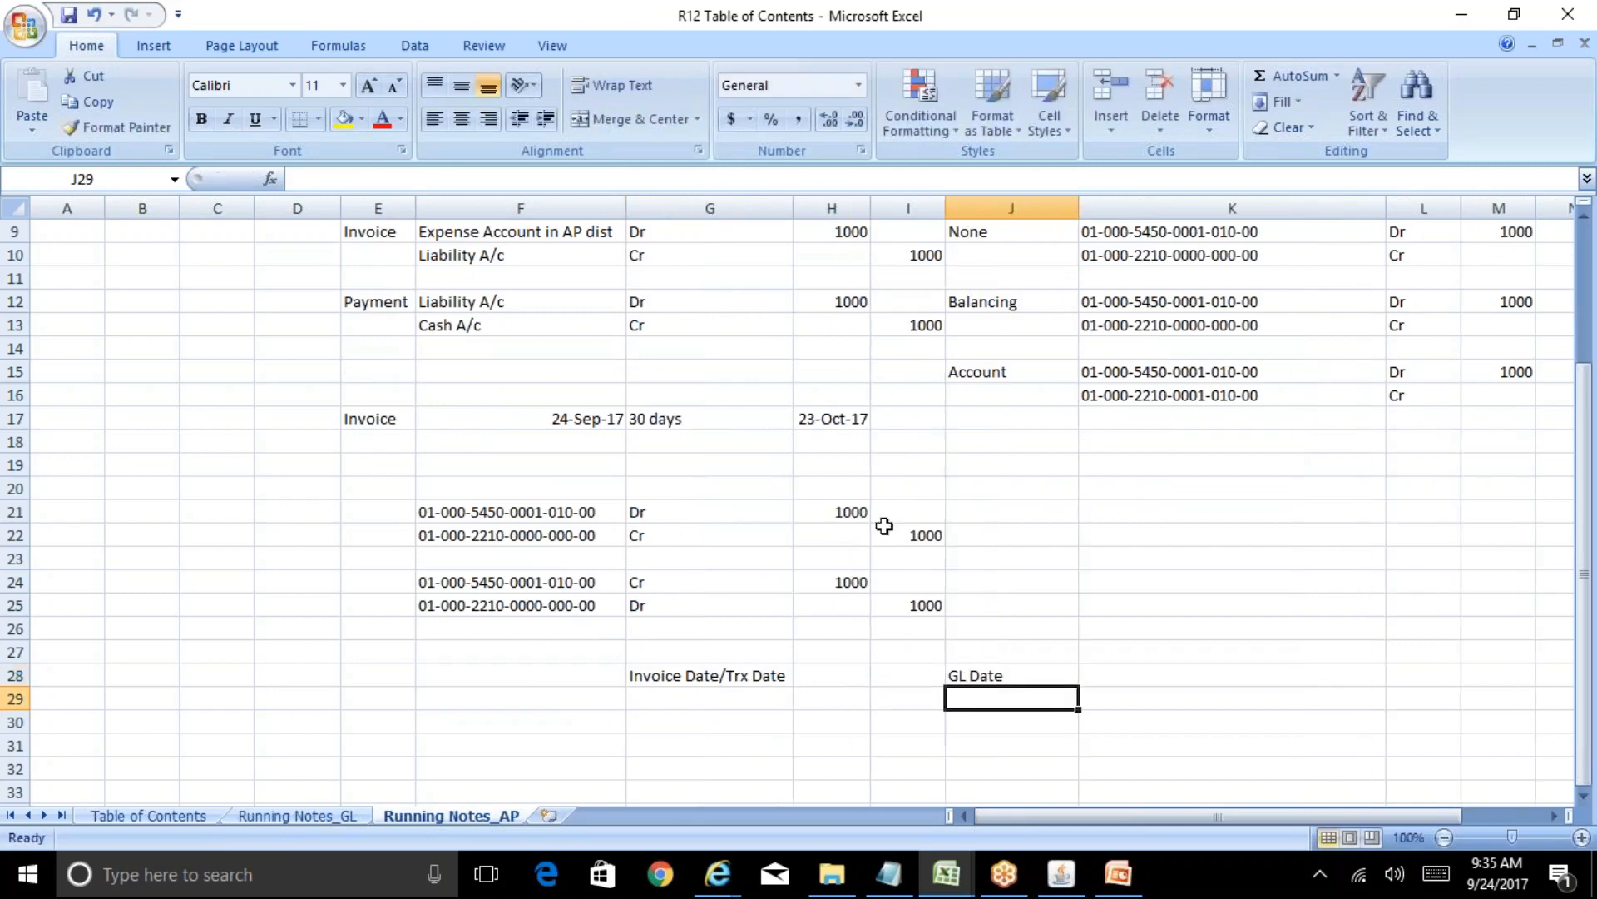
Step: Check today's date in the system calendar for the GL date example
click(739, 697)
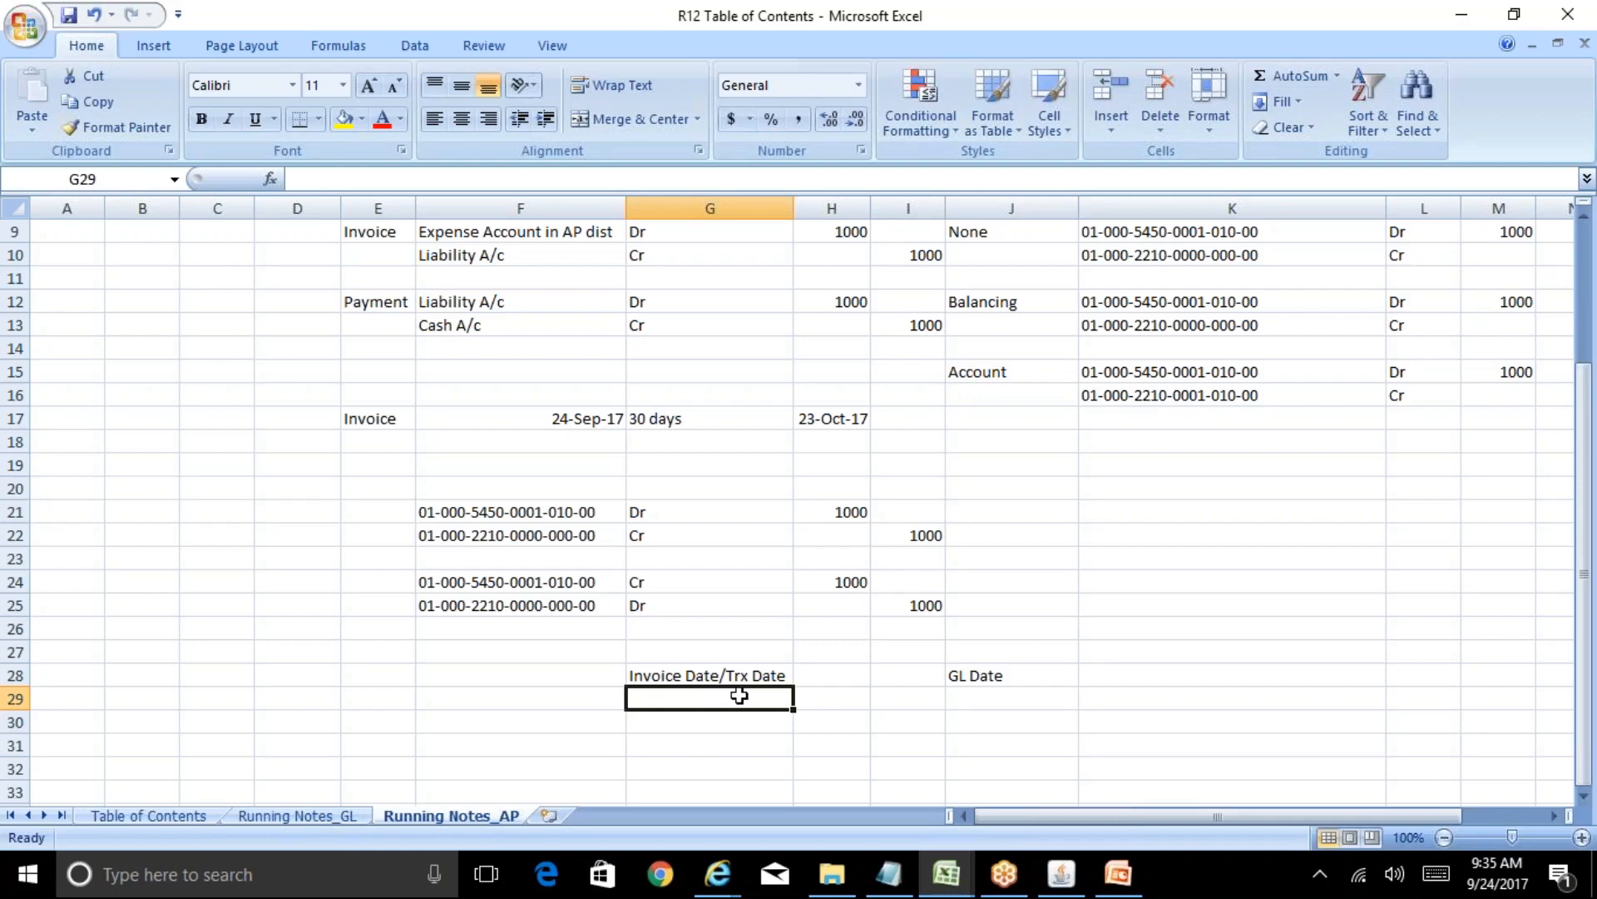
mouse_move(1506, 865)
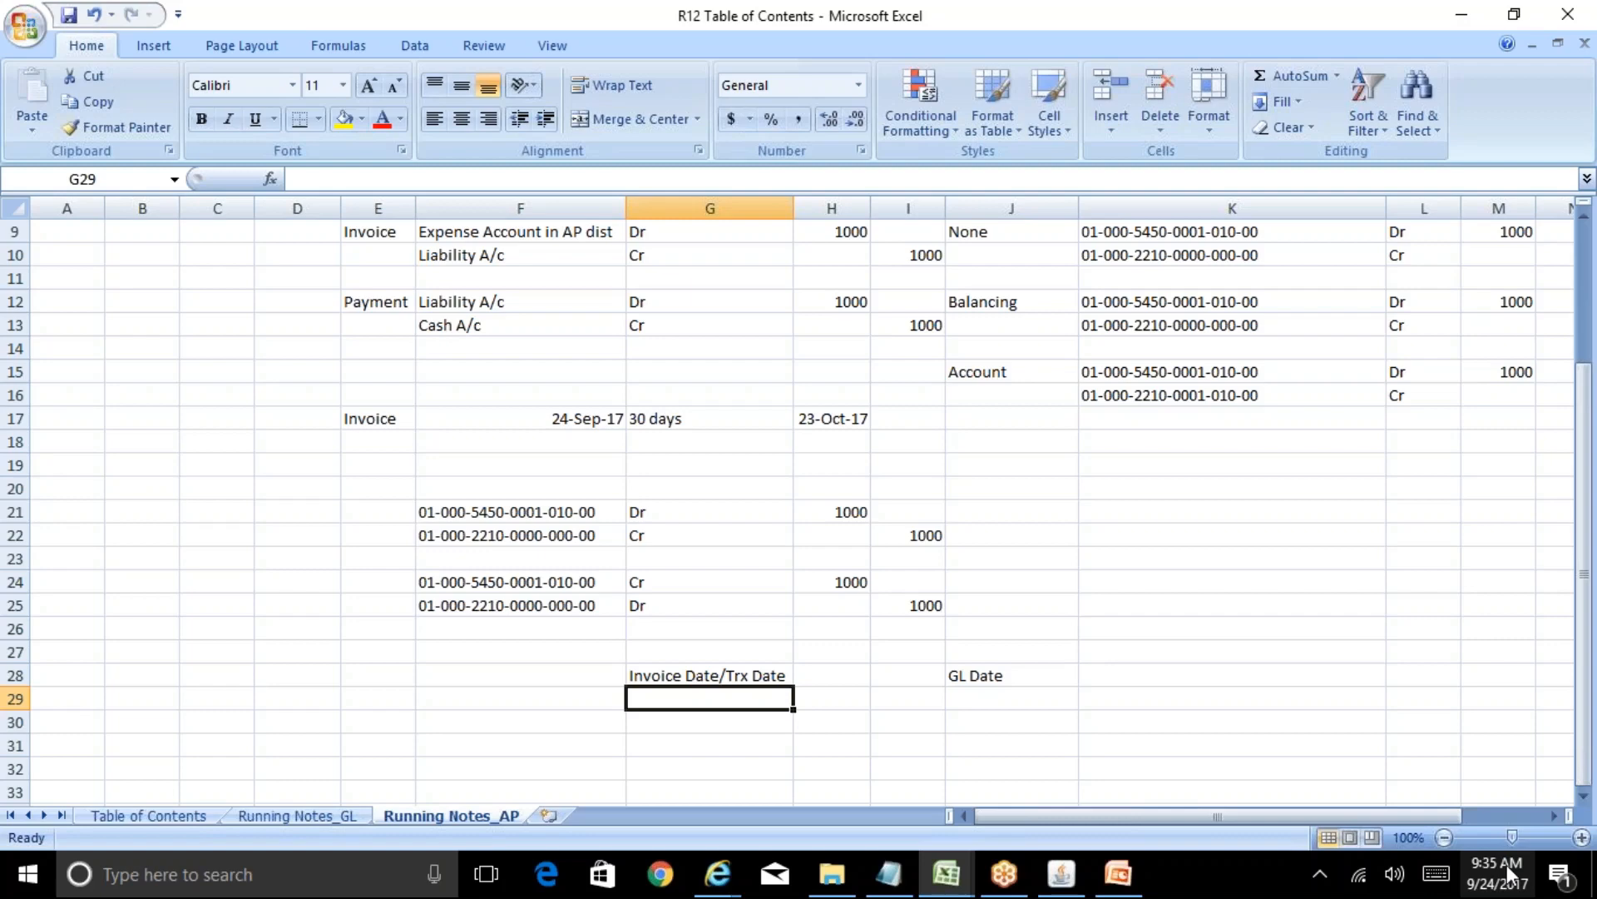
click(1510, 873)
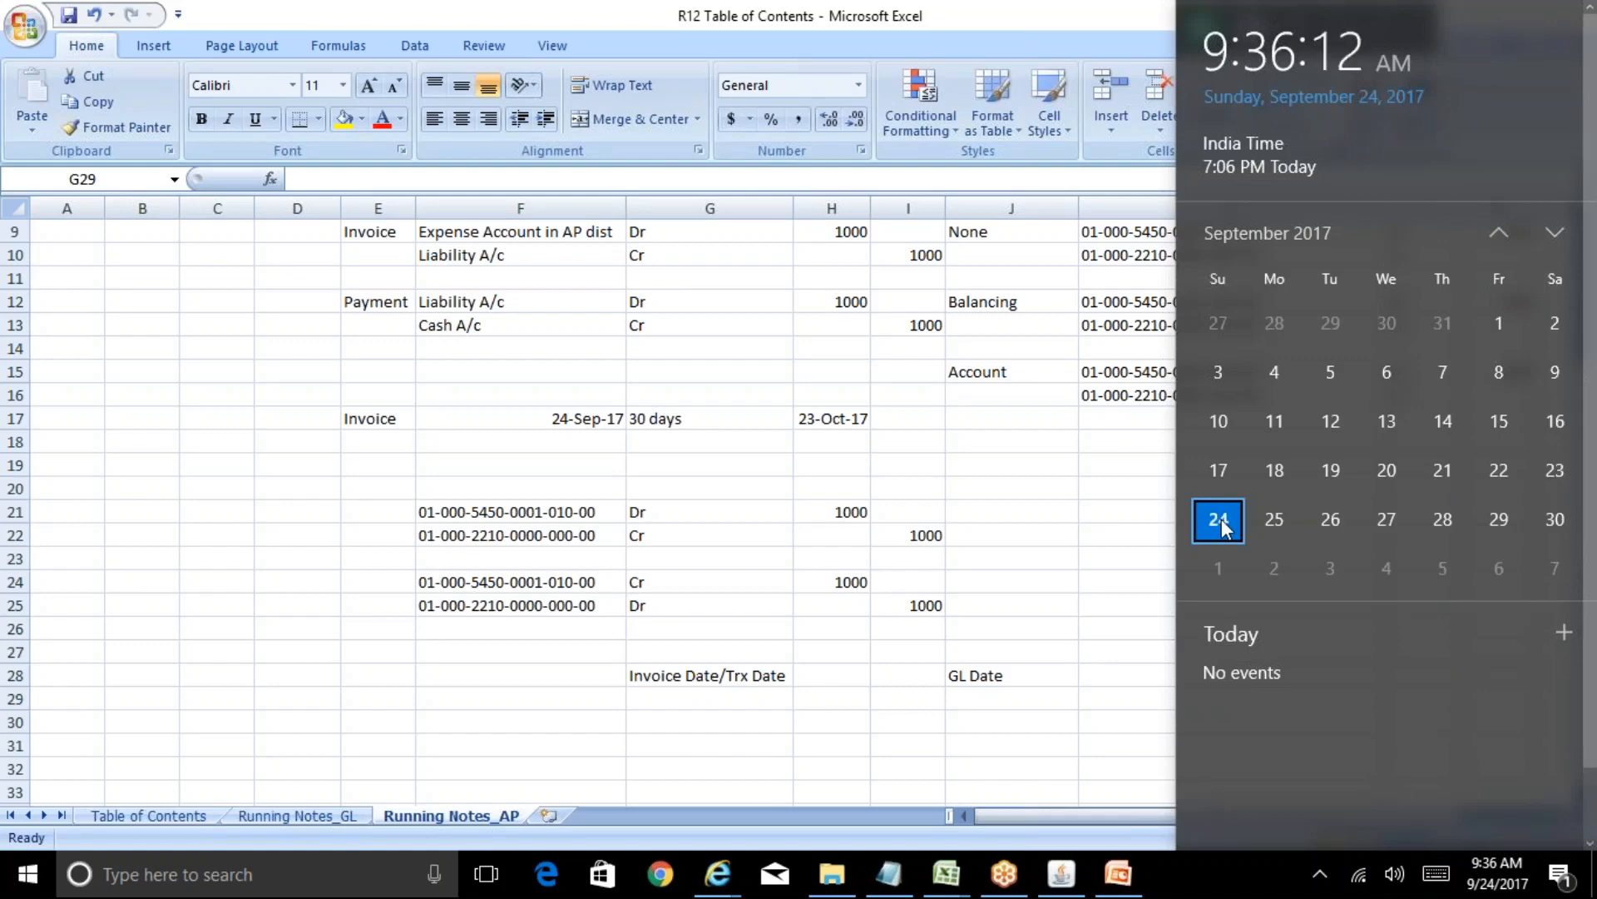
click(1011, 704)
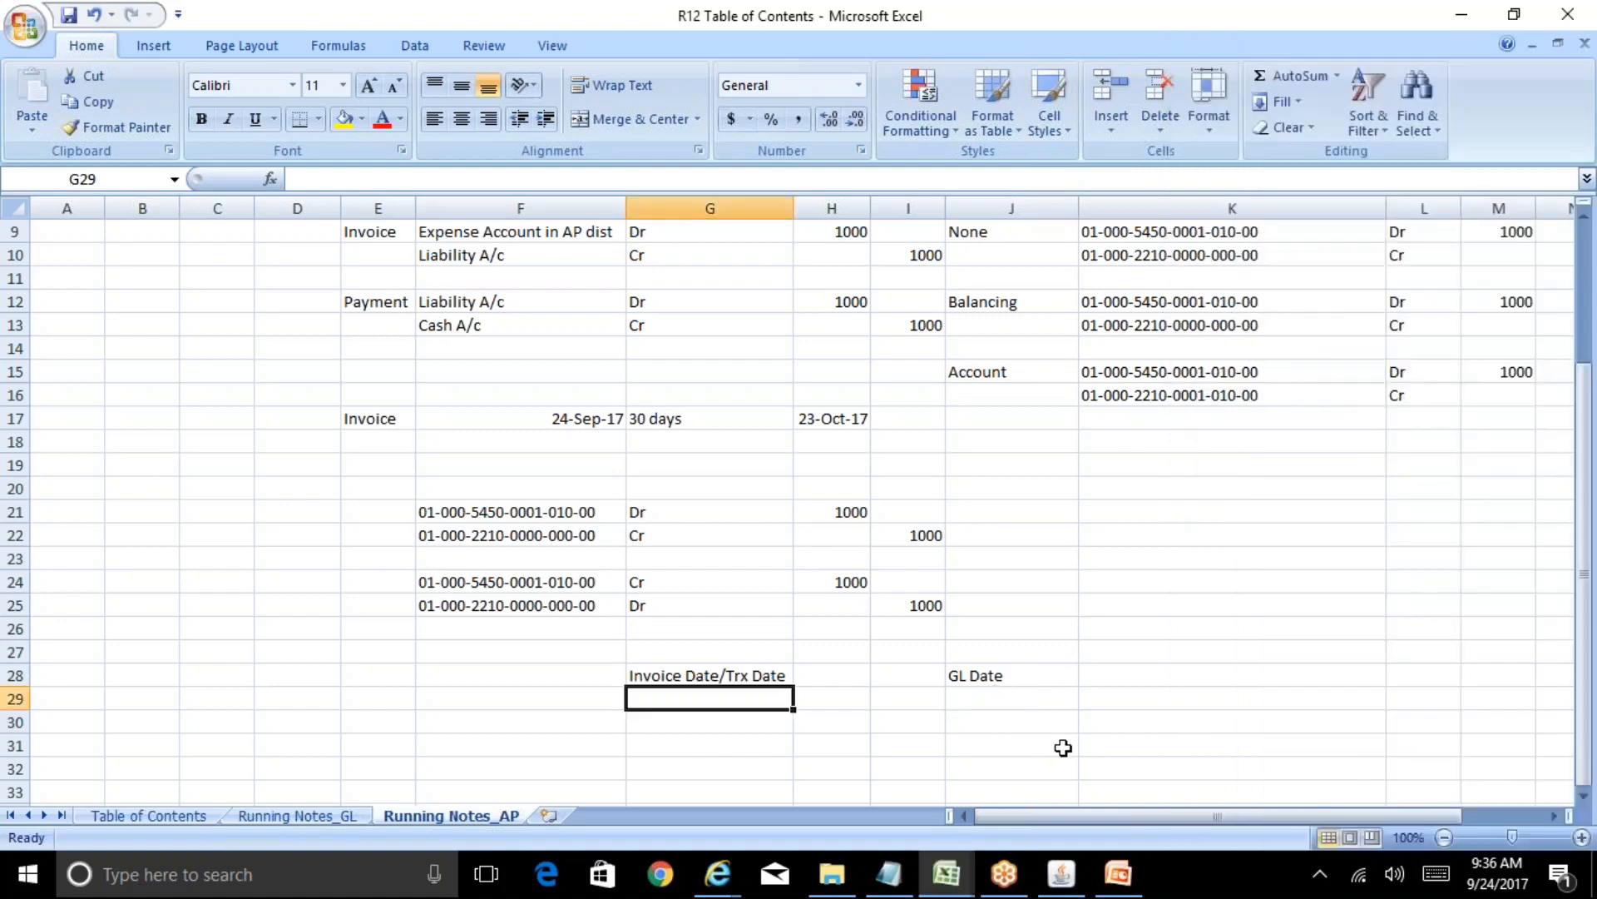
Step: Enter 21-Sep-17 as the invoice date in G29 and 24-Sep-17 as the GL date in J29
text(21-Sep-17)
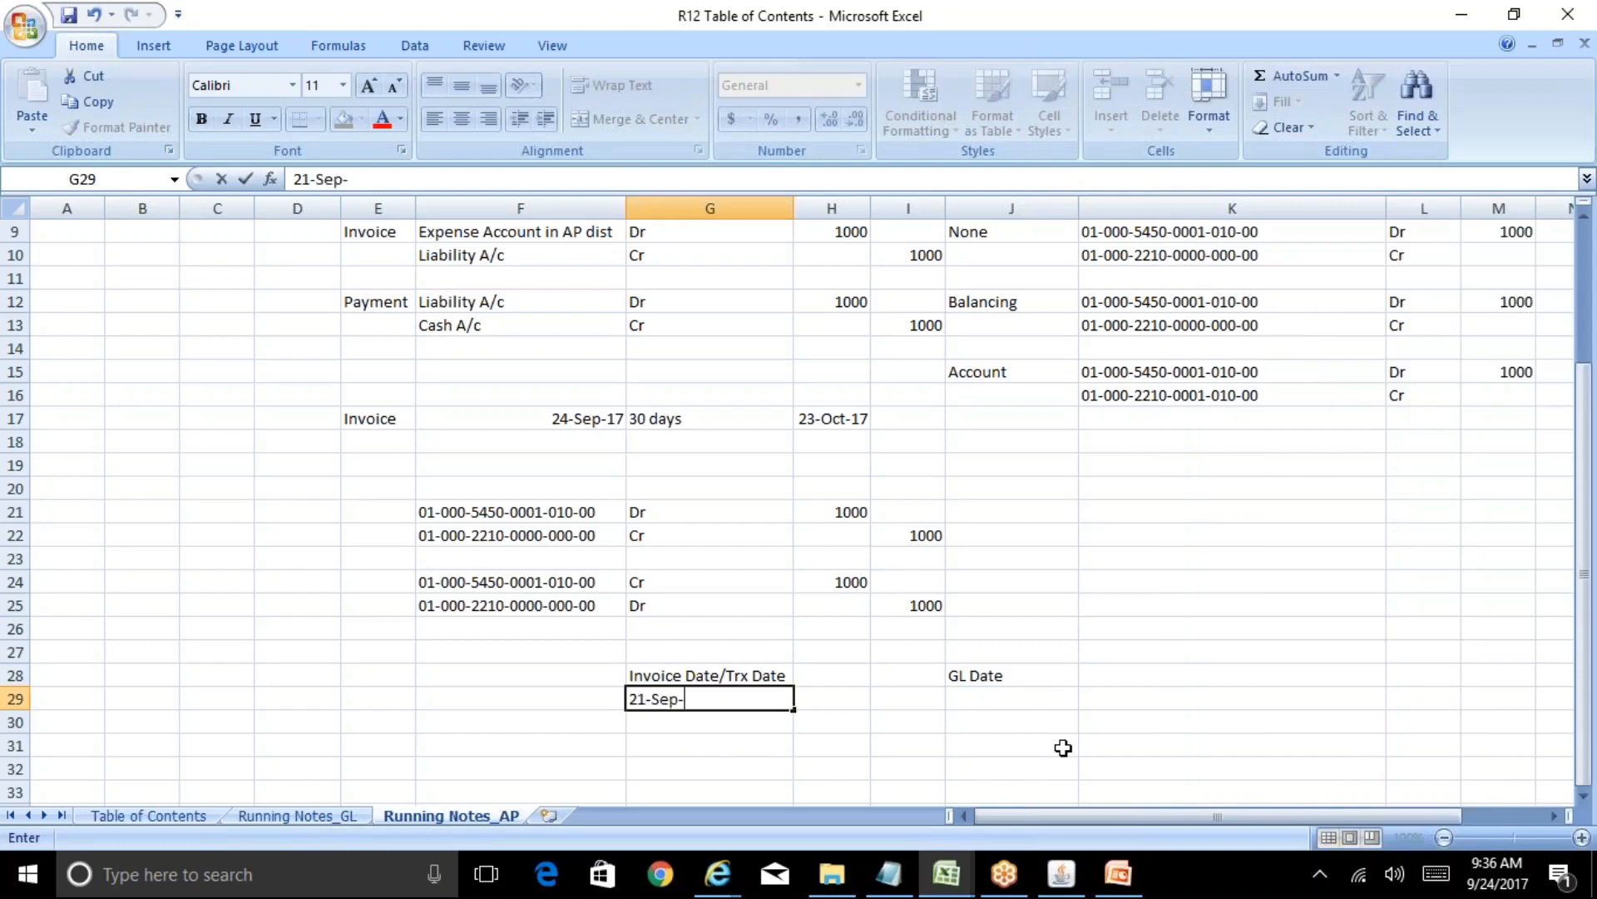
key(Tab)
key(Tab)
key(Tab)
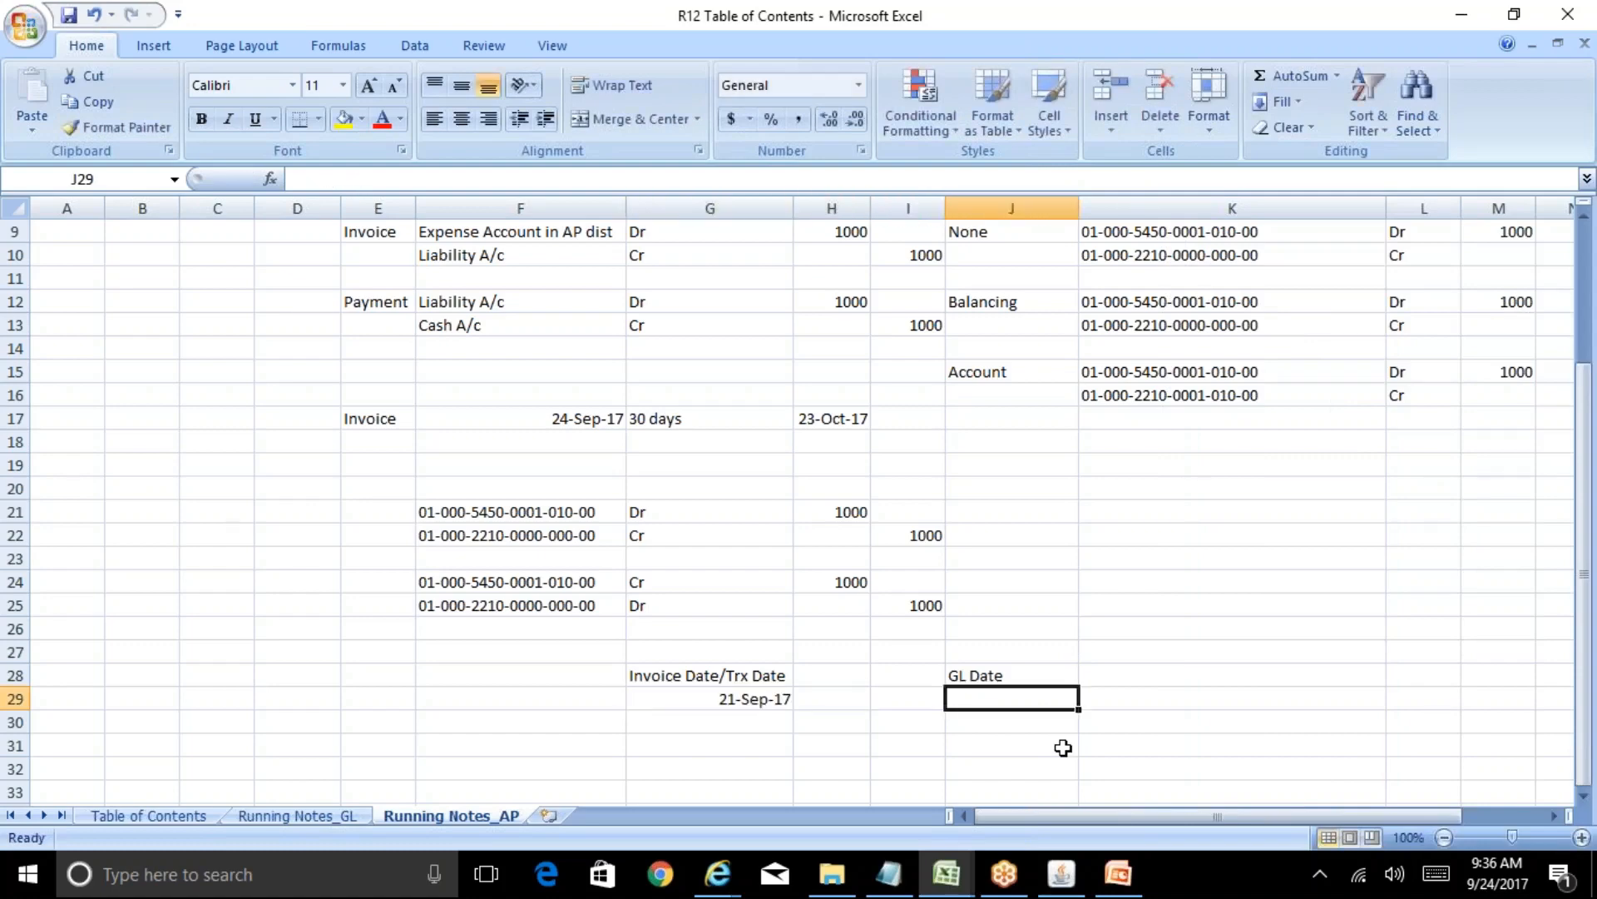
text(24-Sep-)
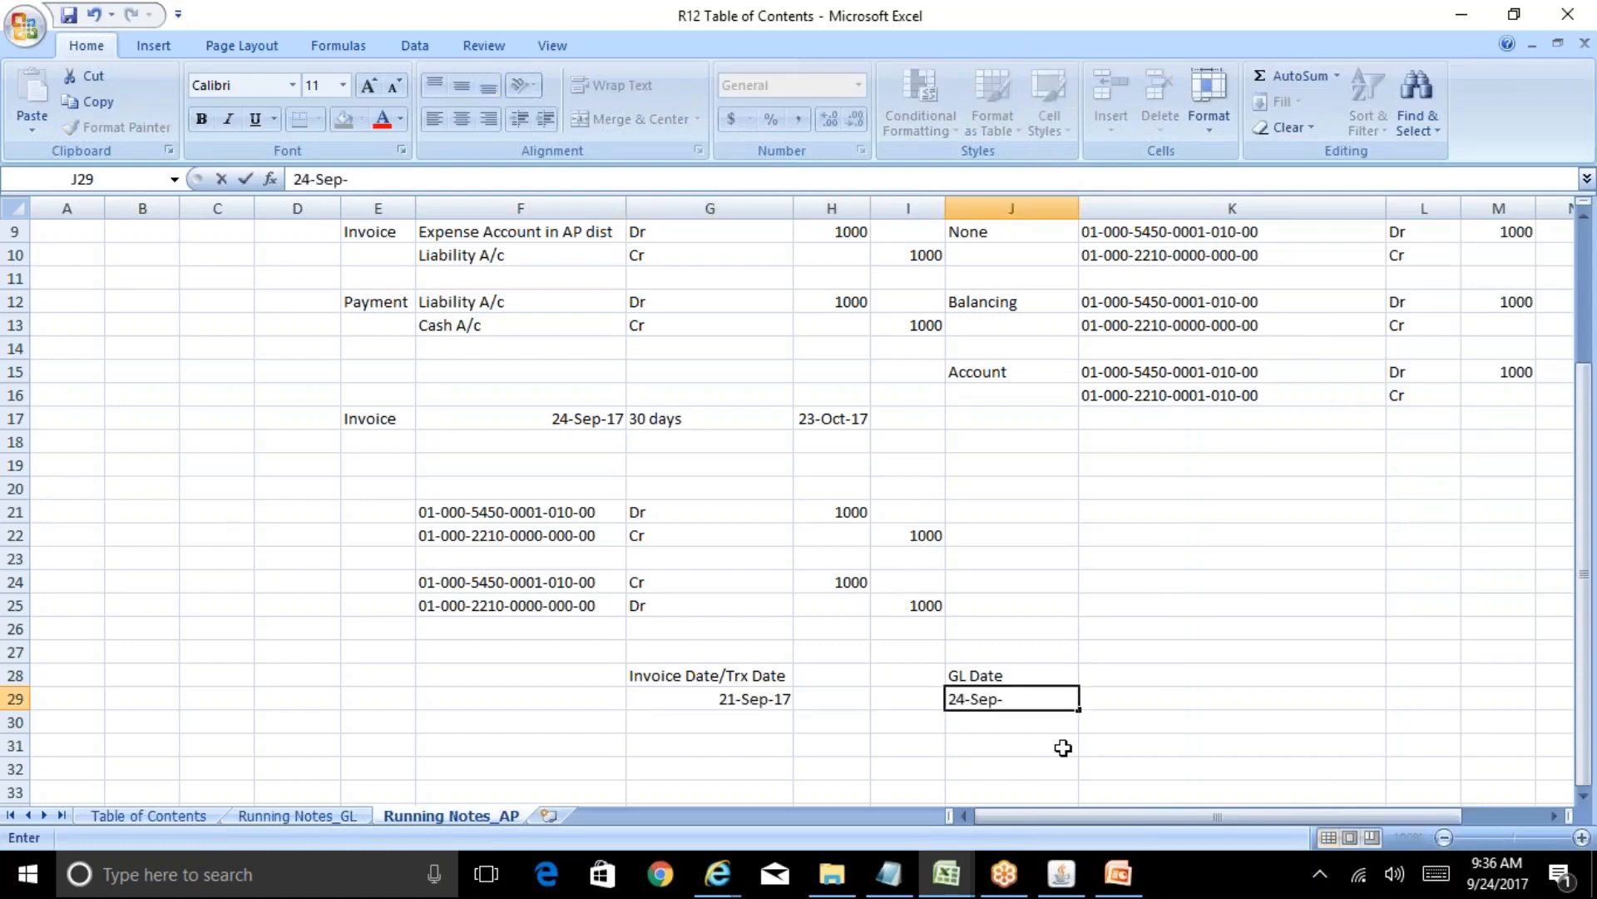
text(17)
key(Return)
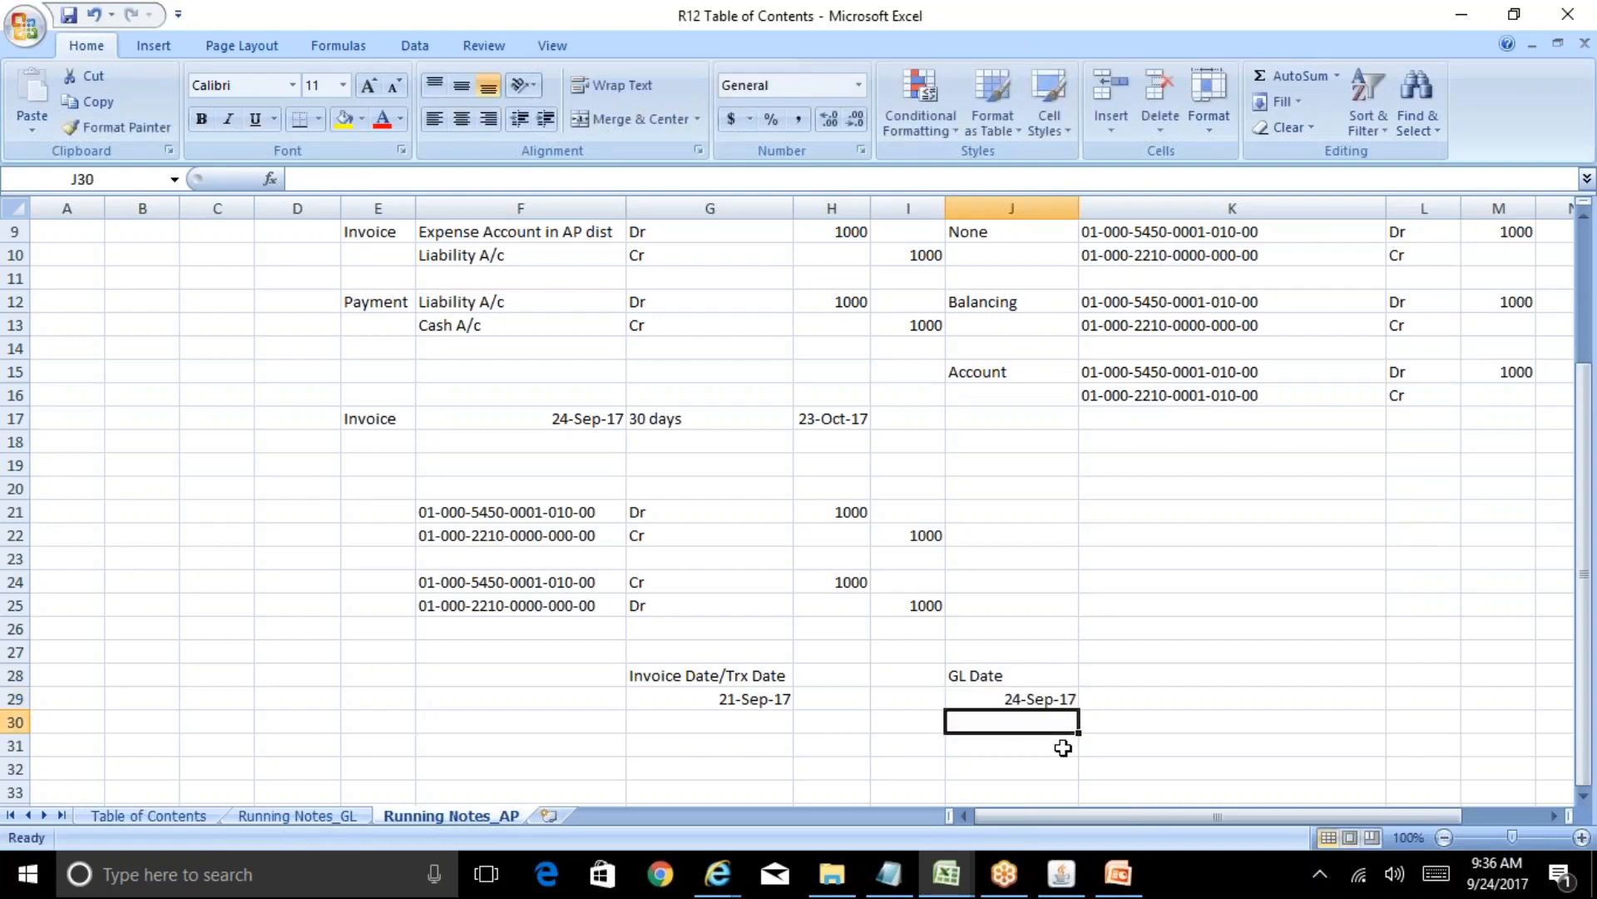
Step: Compare the GL Date Basis options in Oracle Payables Options with the values documented on the BR100 AP-7 sheet
click(1062, 873)
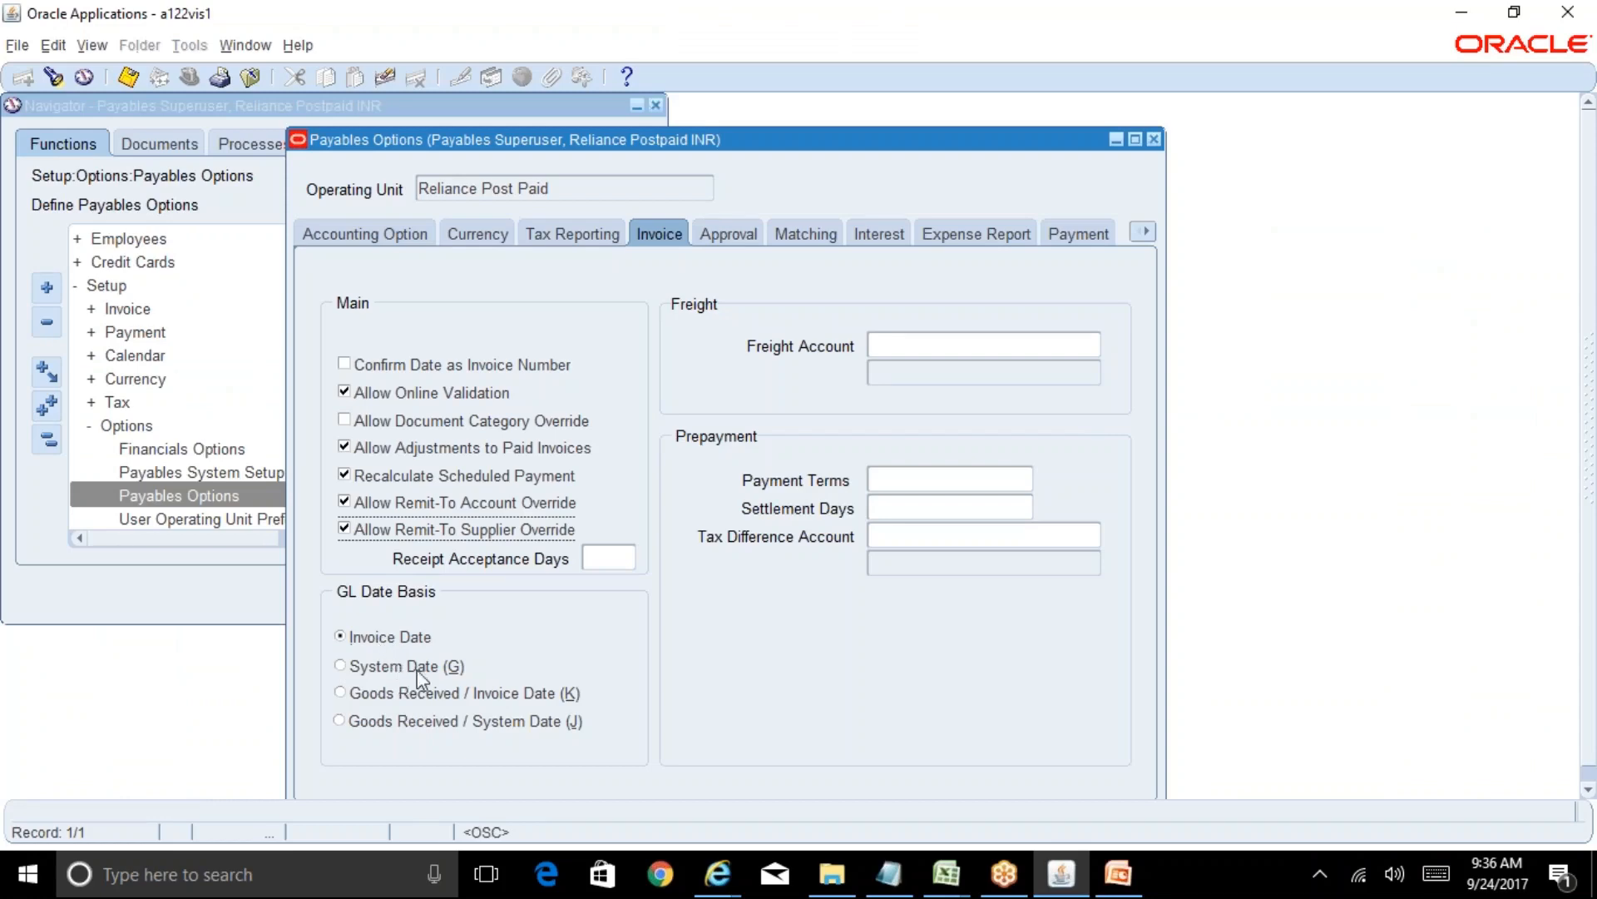
click(947, 874)
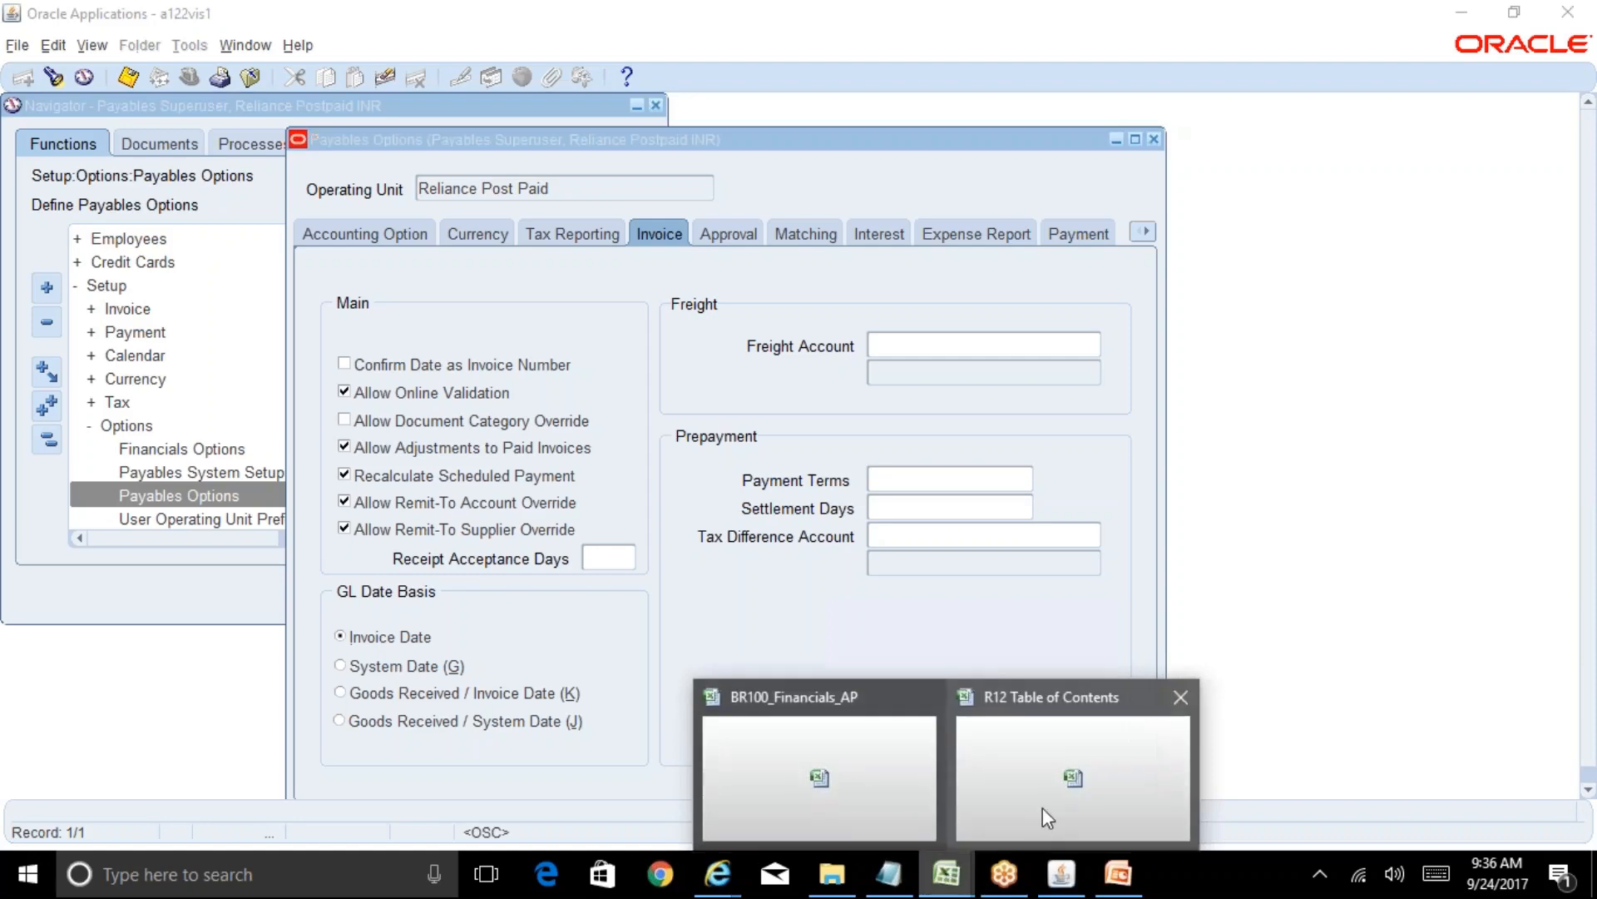
click(881, 798)
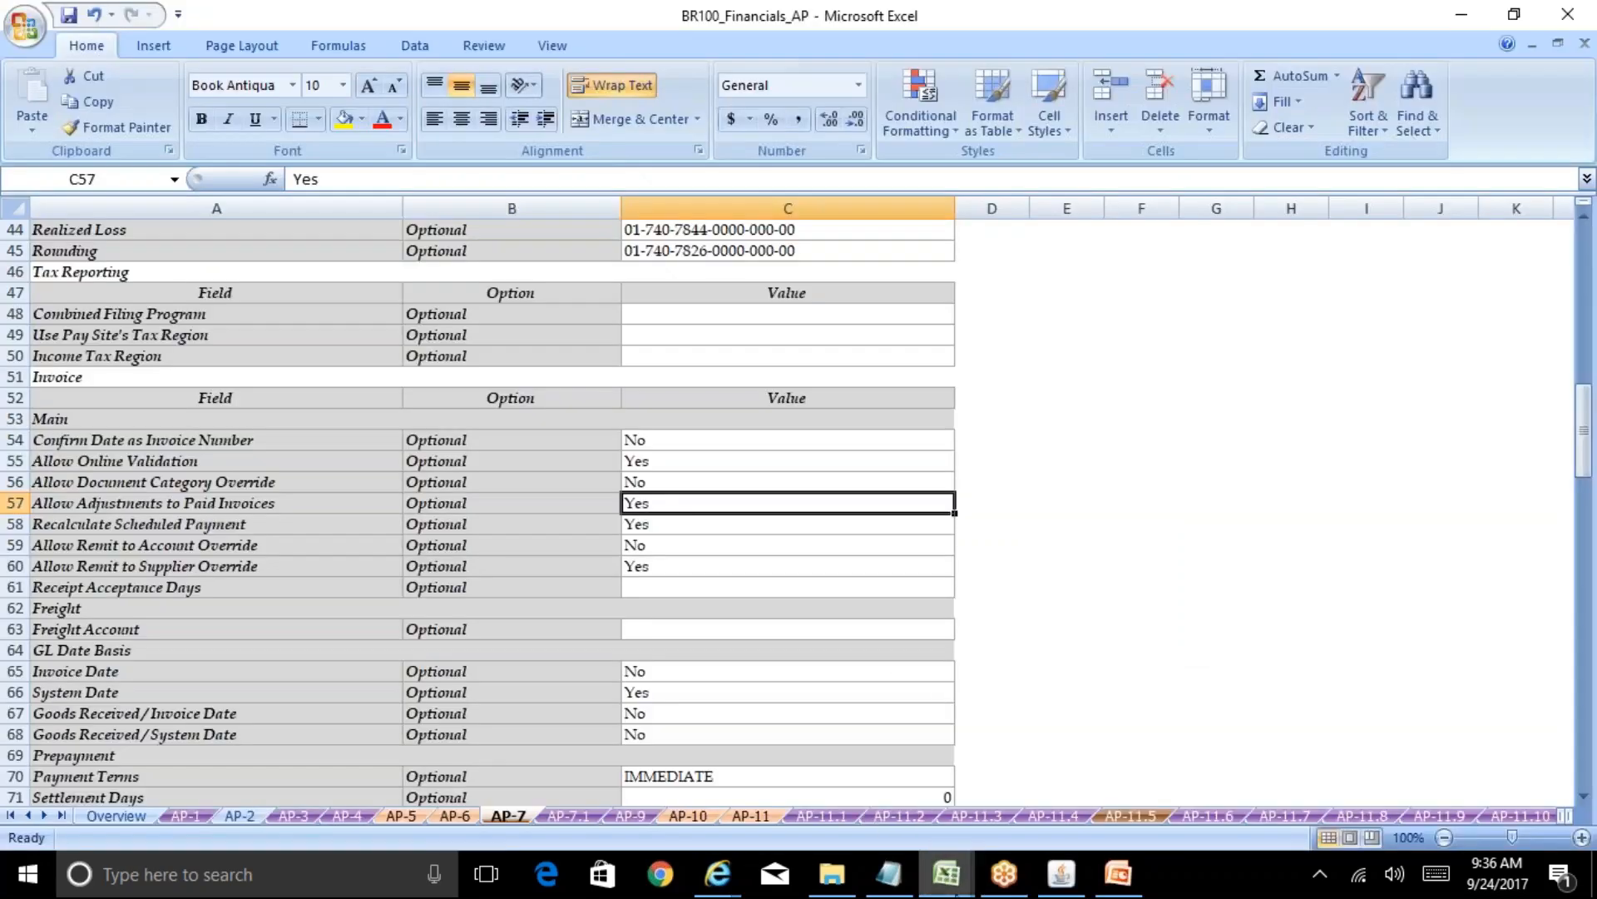
Step: In the AP running notes, copy the invoice date from G29 into G30 and J30 as the Invoice Date basis example
click(1026, 795)
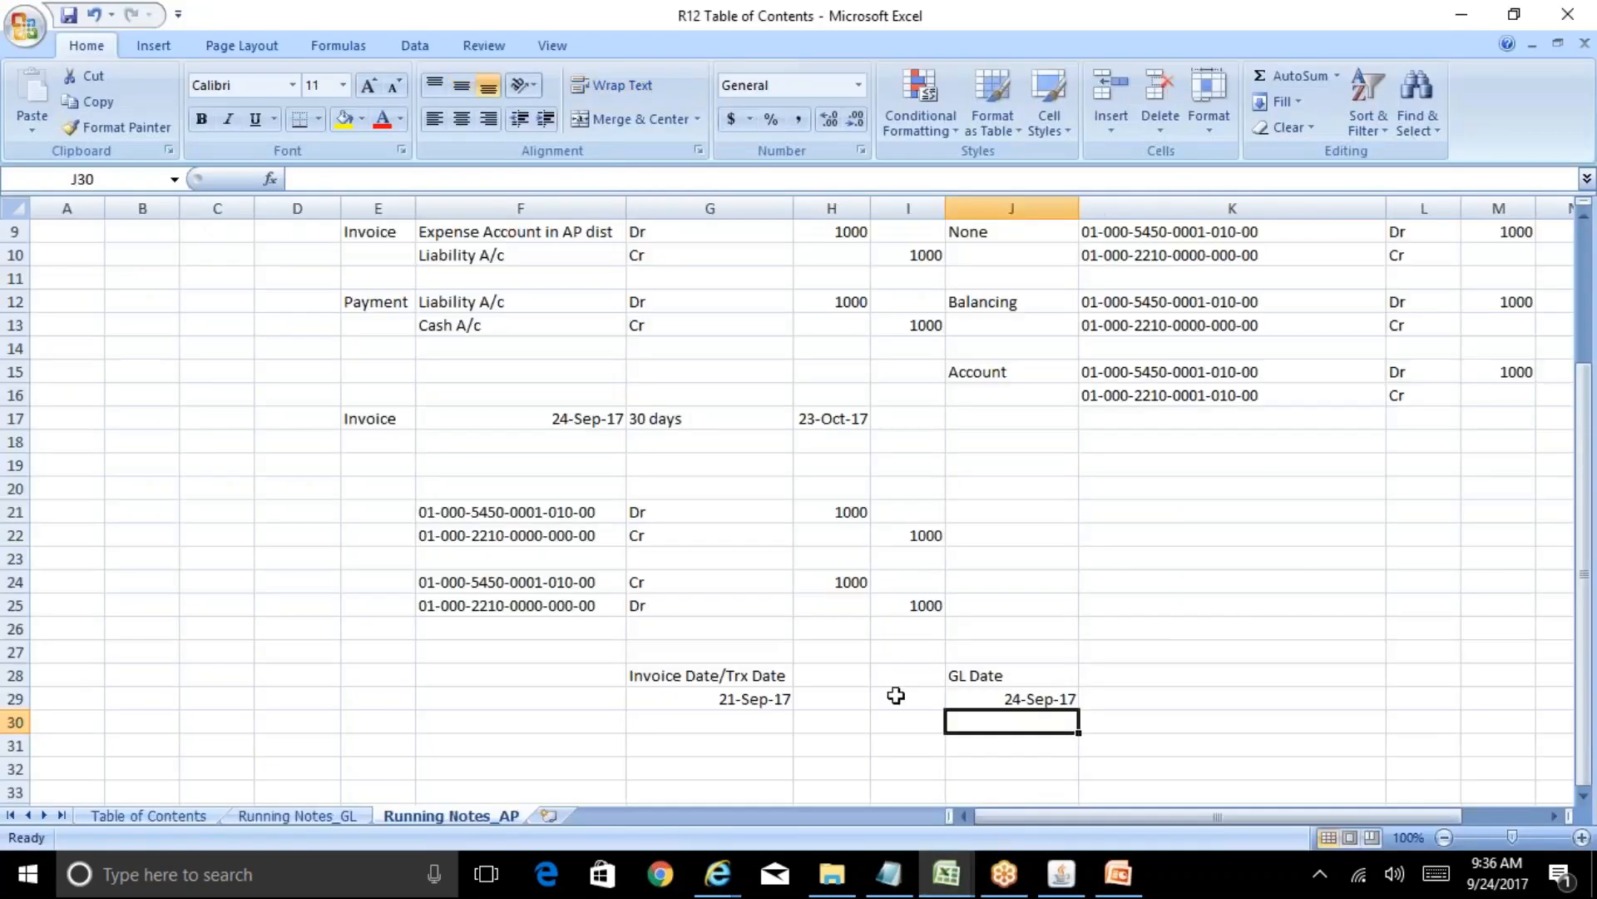
click(1003, 699)
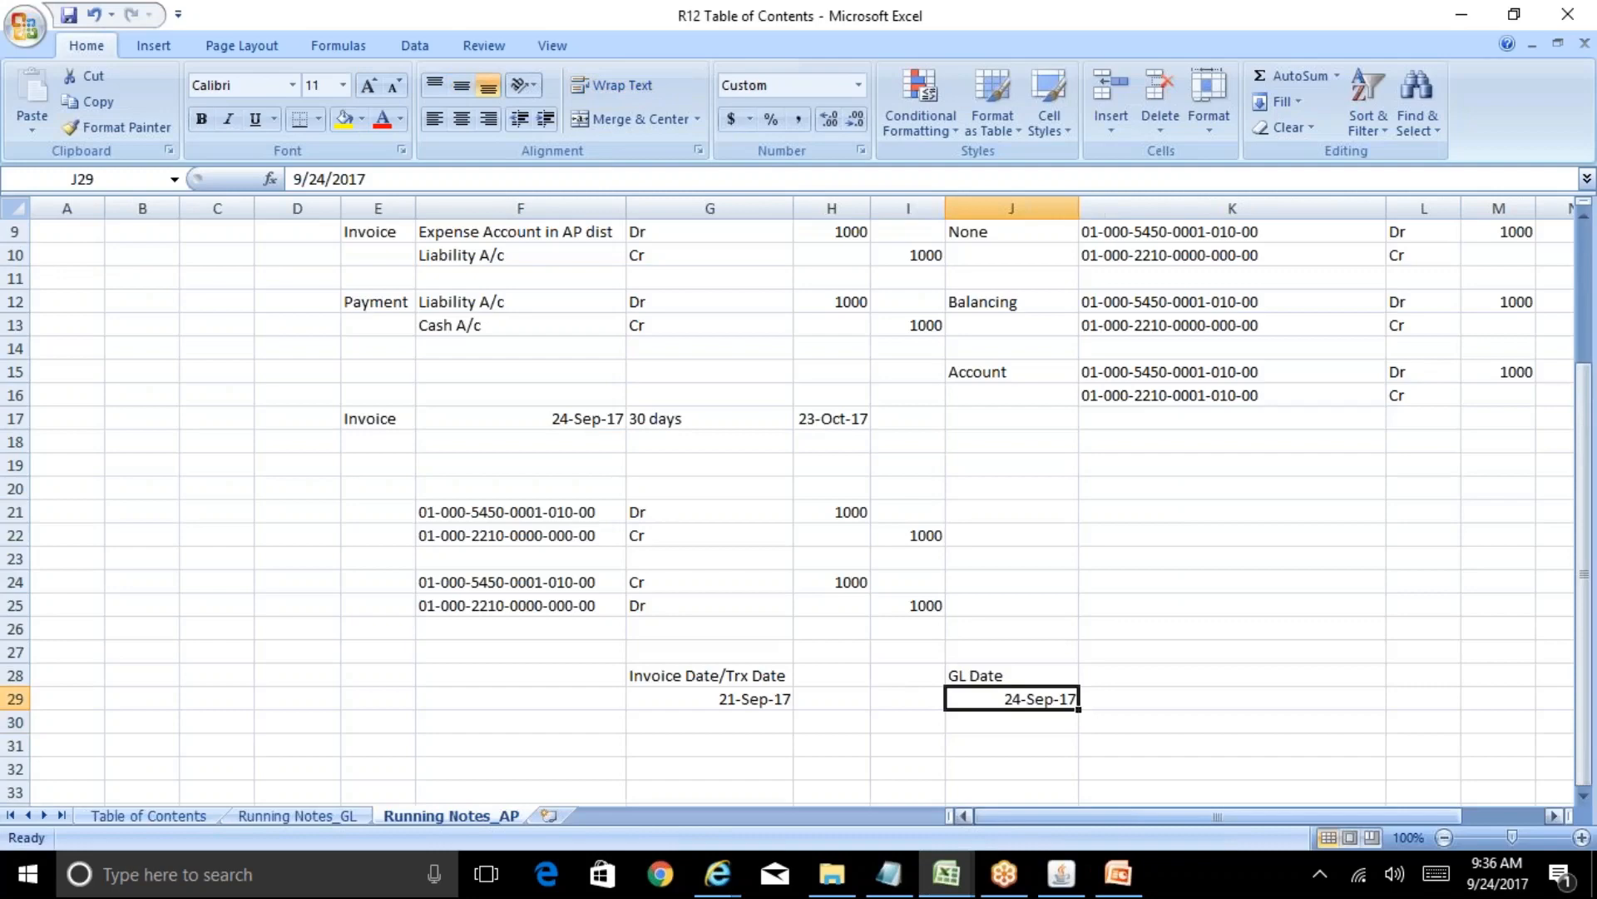
key(Left)
key(Left)
key(Left)
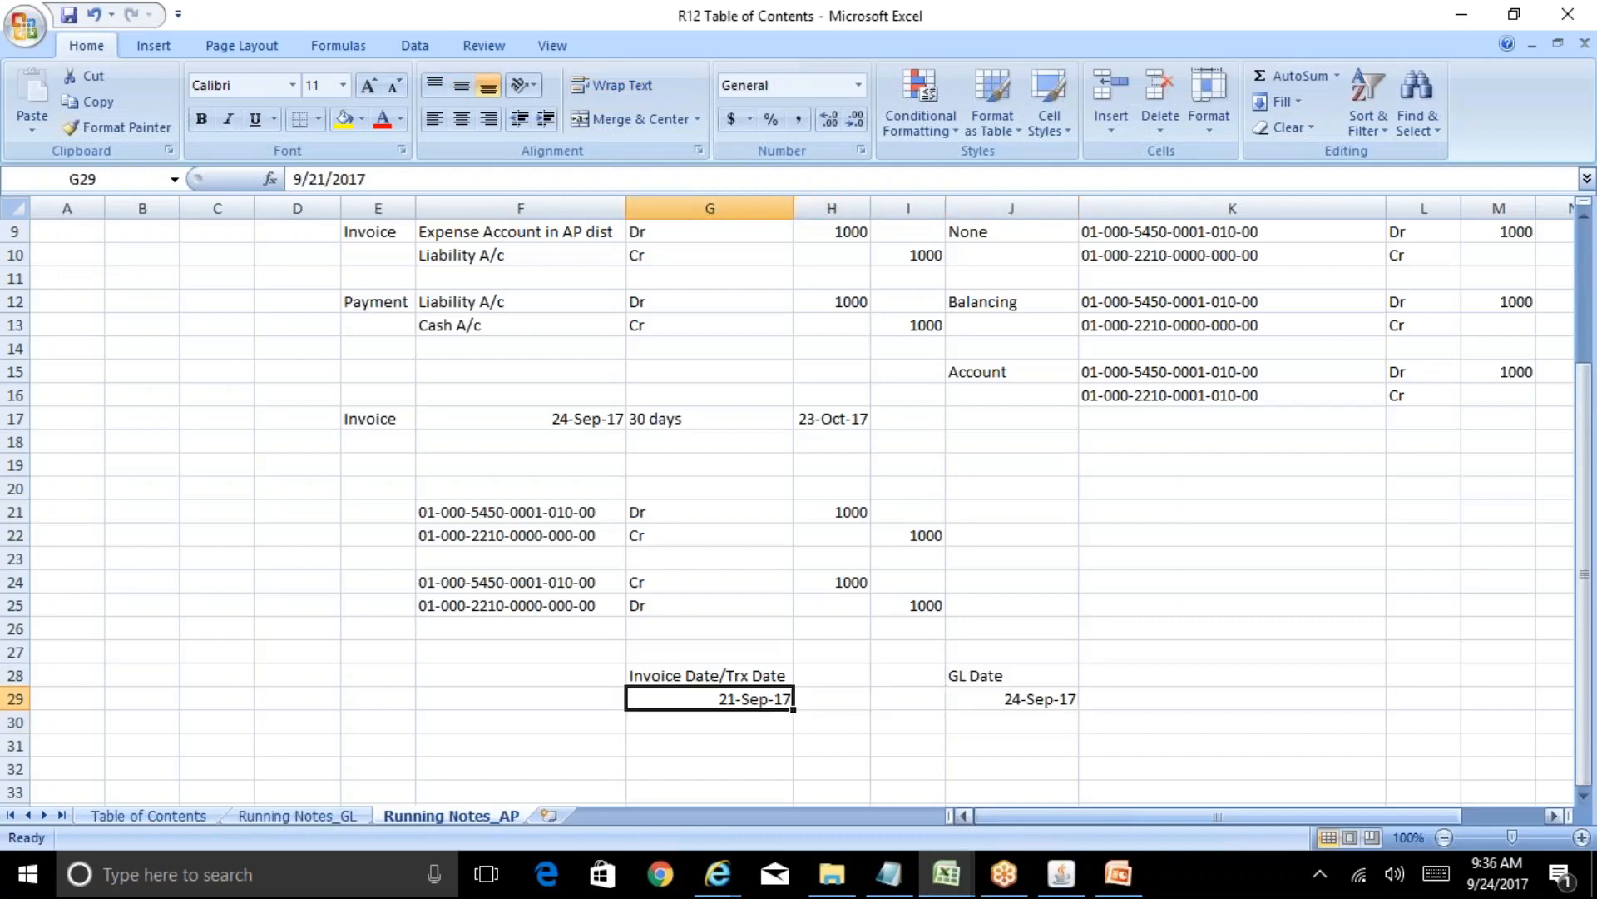
key(ctrl+c)
key(Down)
key(ctrl+v)
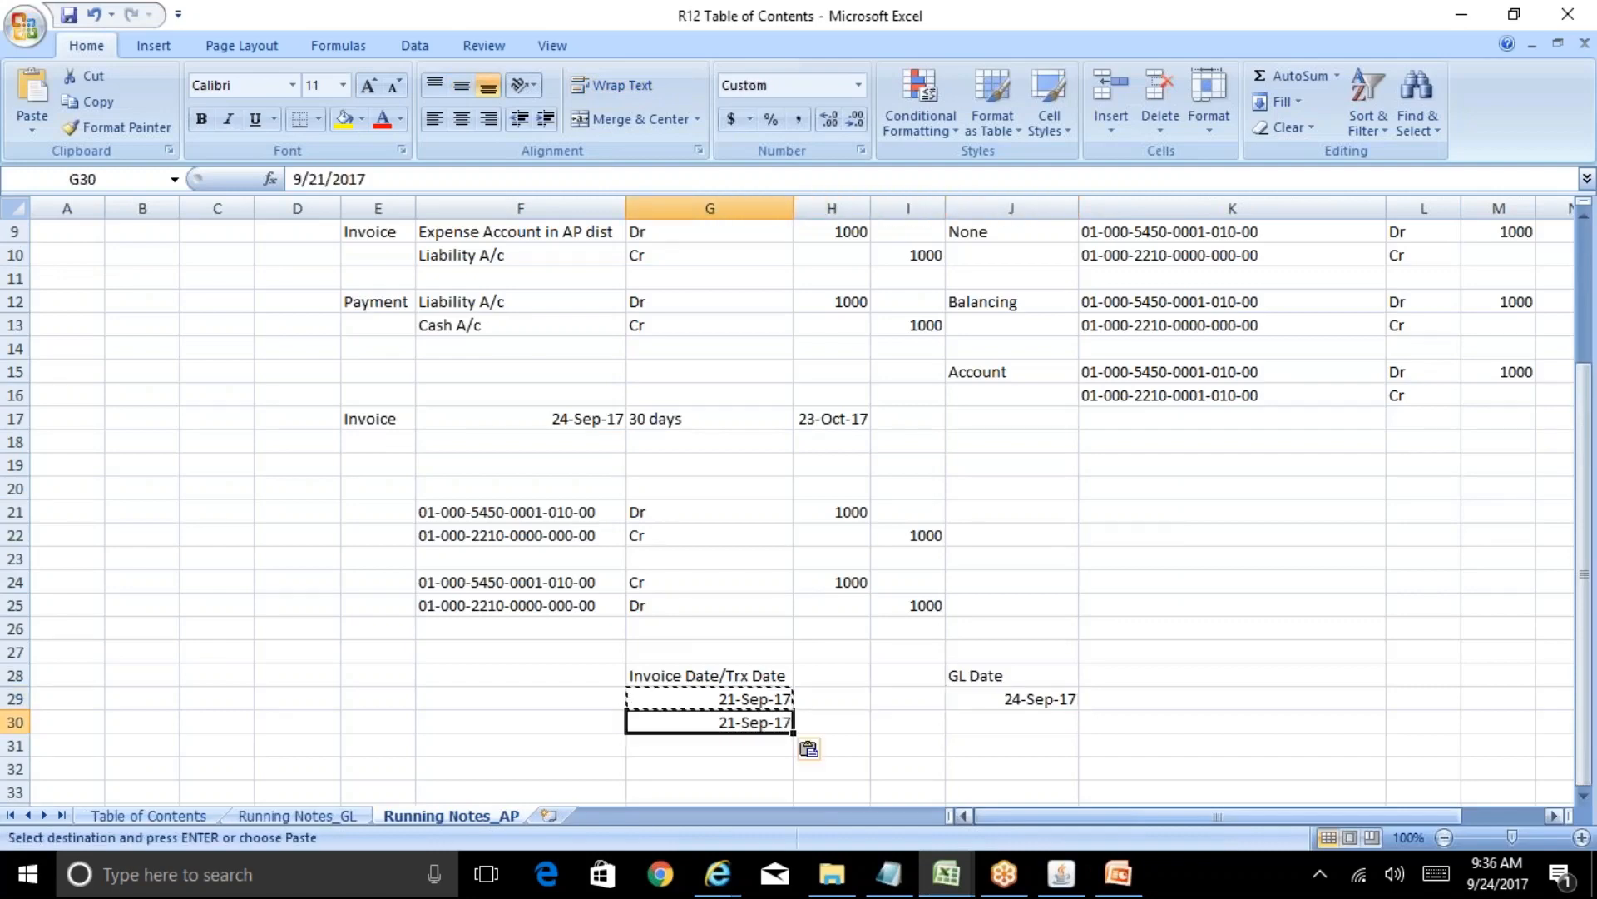
key(Right)
key(Right)
key(Right)
key(ctrl+v)
key(Escape)
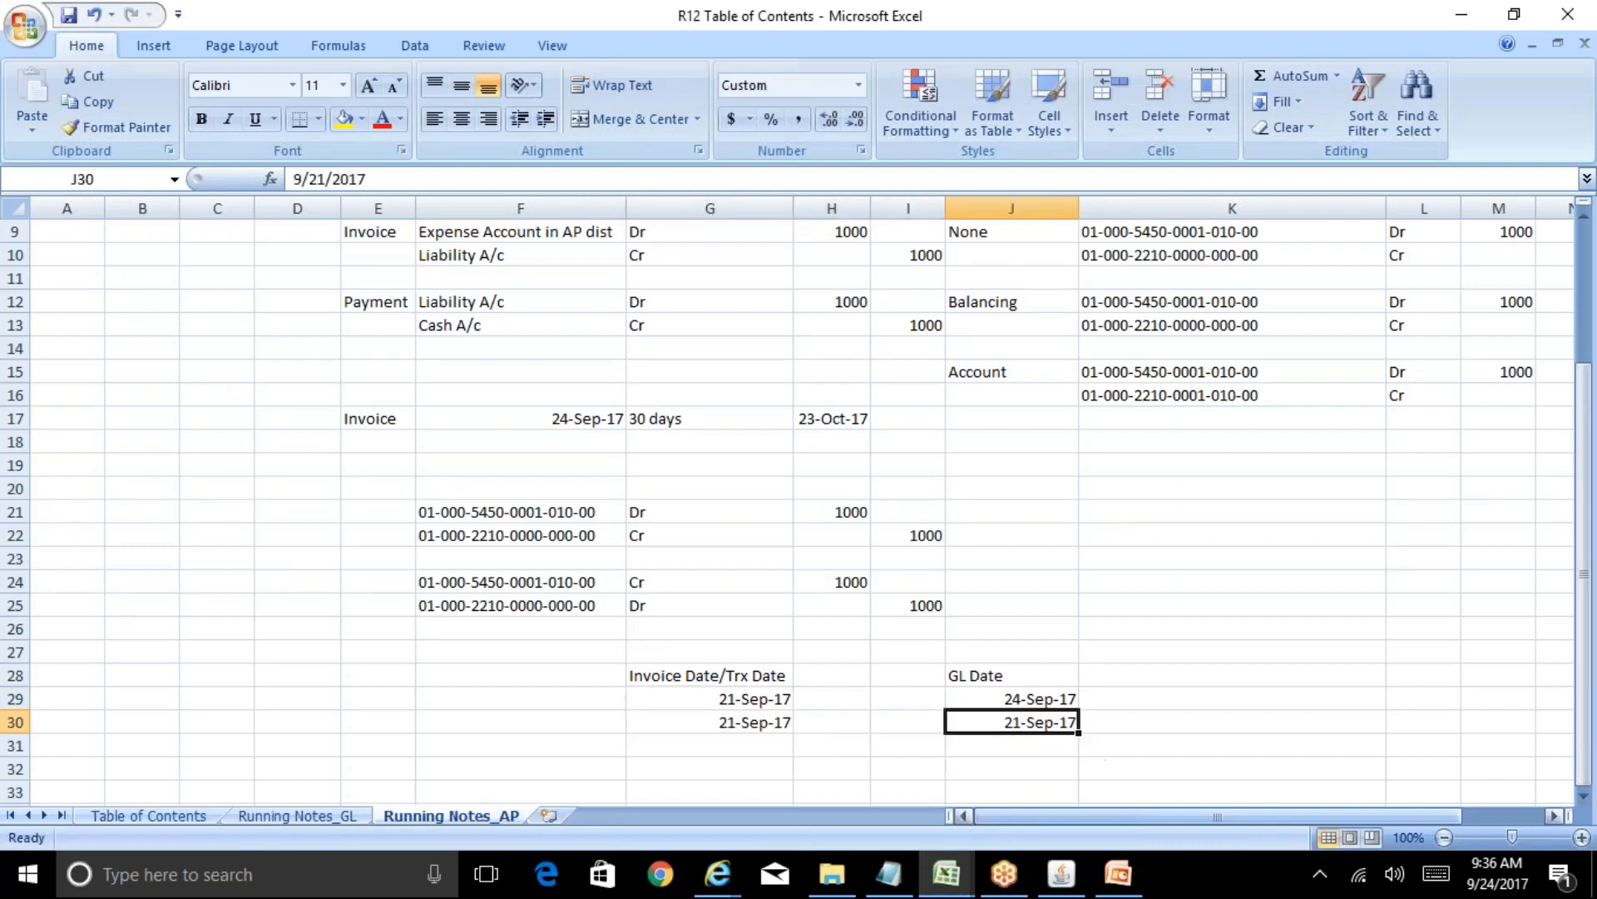
key(Left)
key(Up)
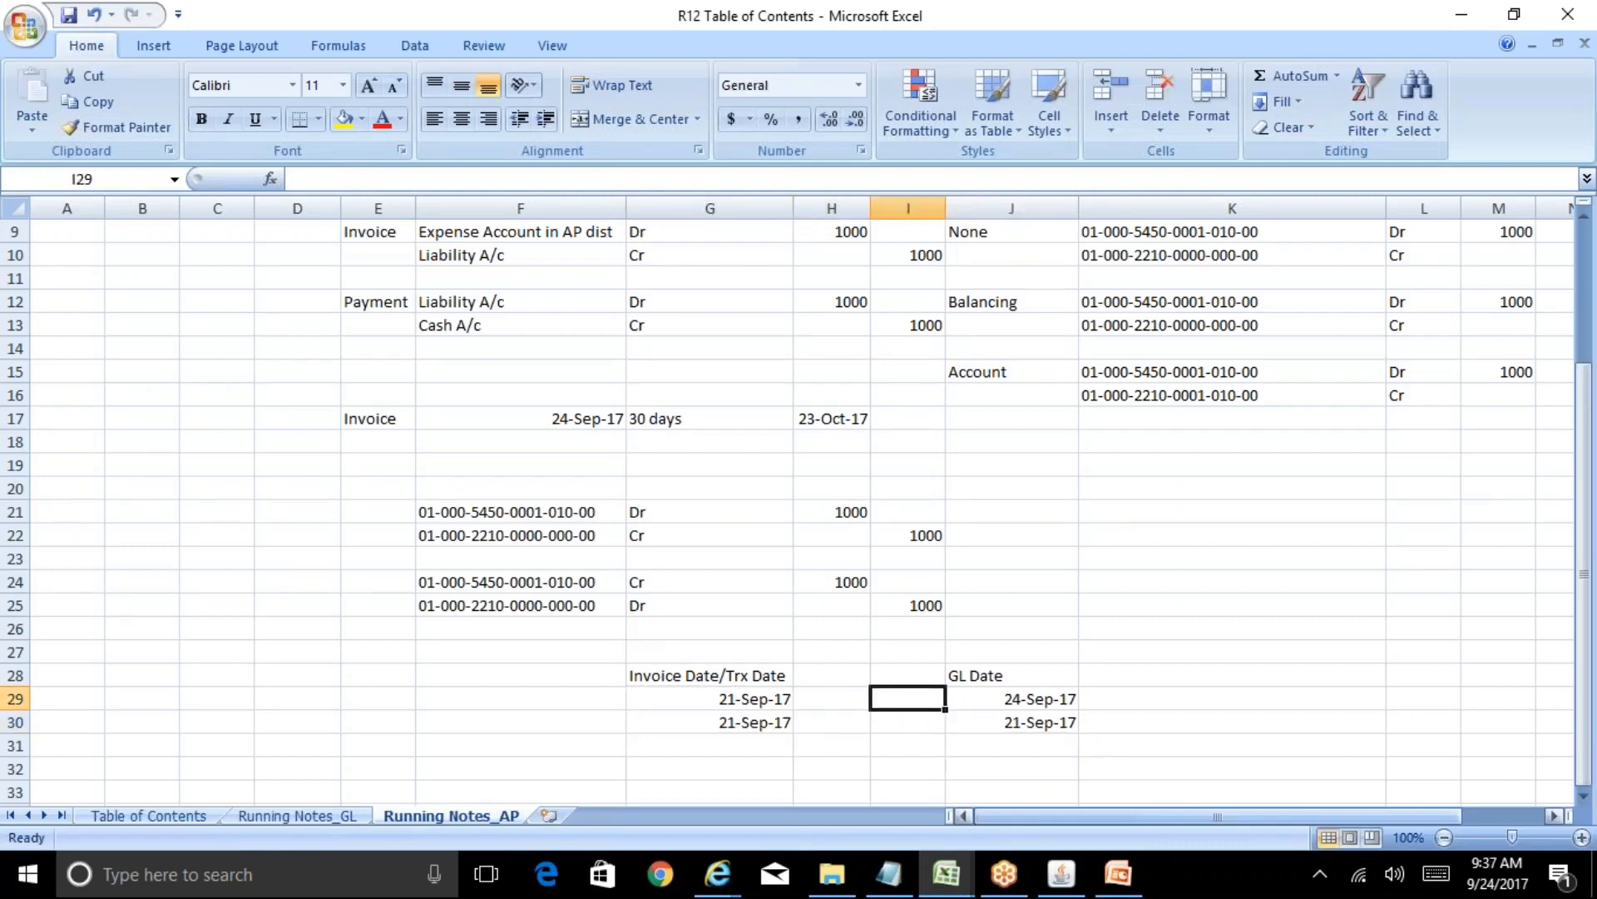
Step: Switch to Oracle Payables Options, set the GL Date Basis to System Date and save the record
click(1062, 869)
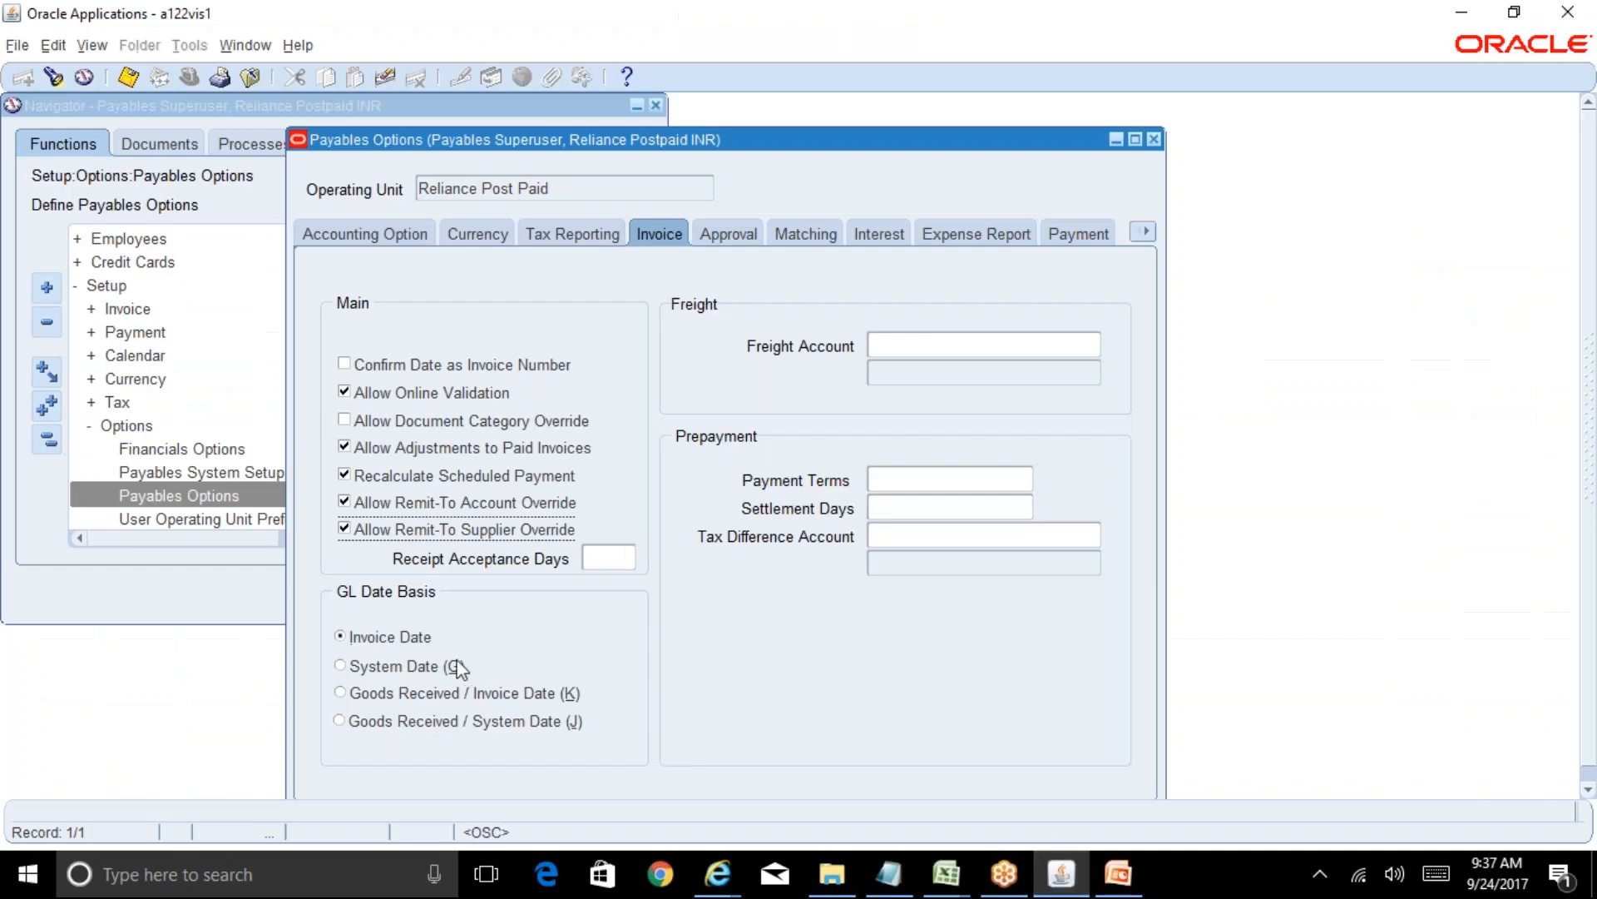
click(402, 668)
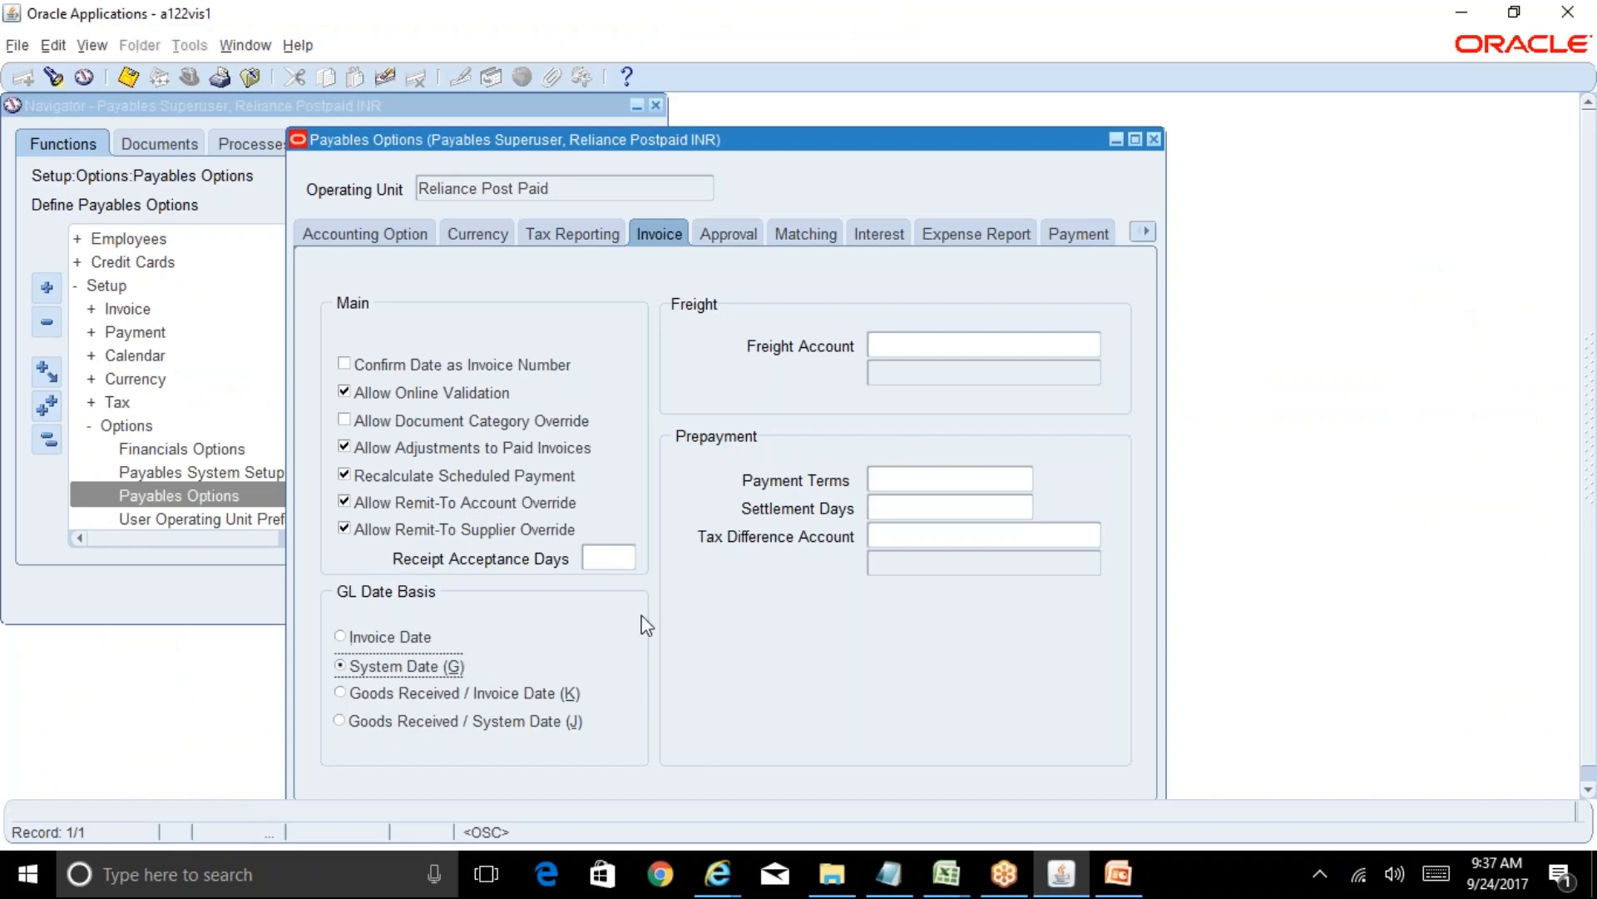
click(127, 76)
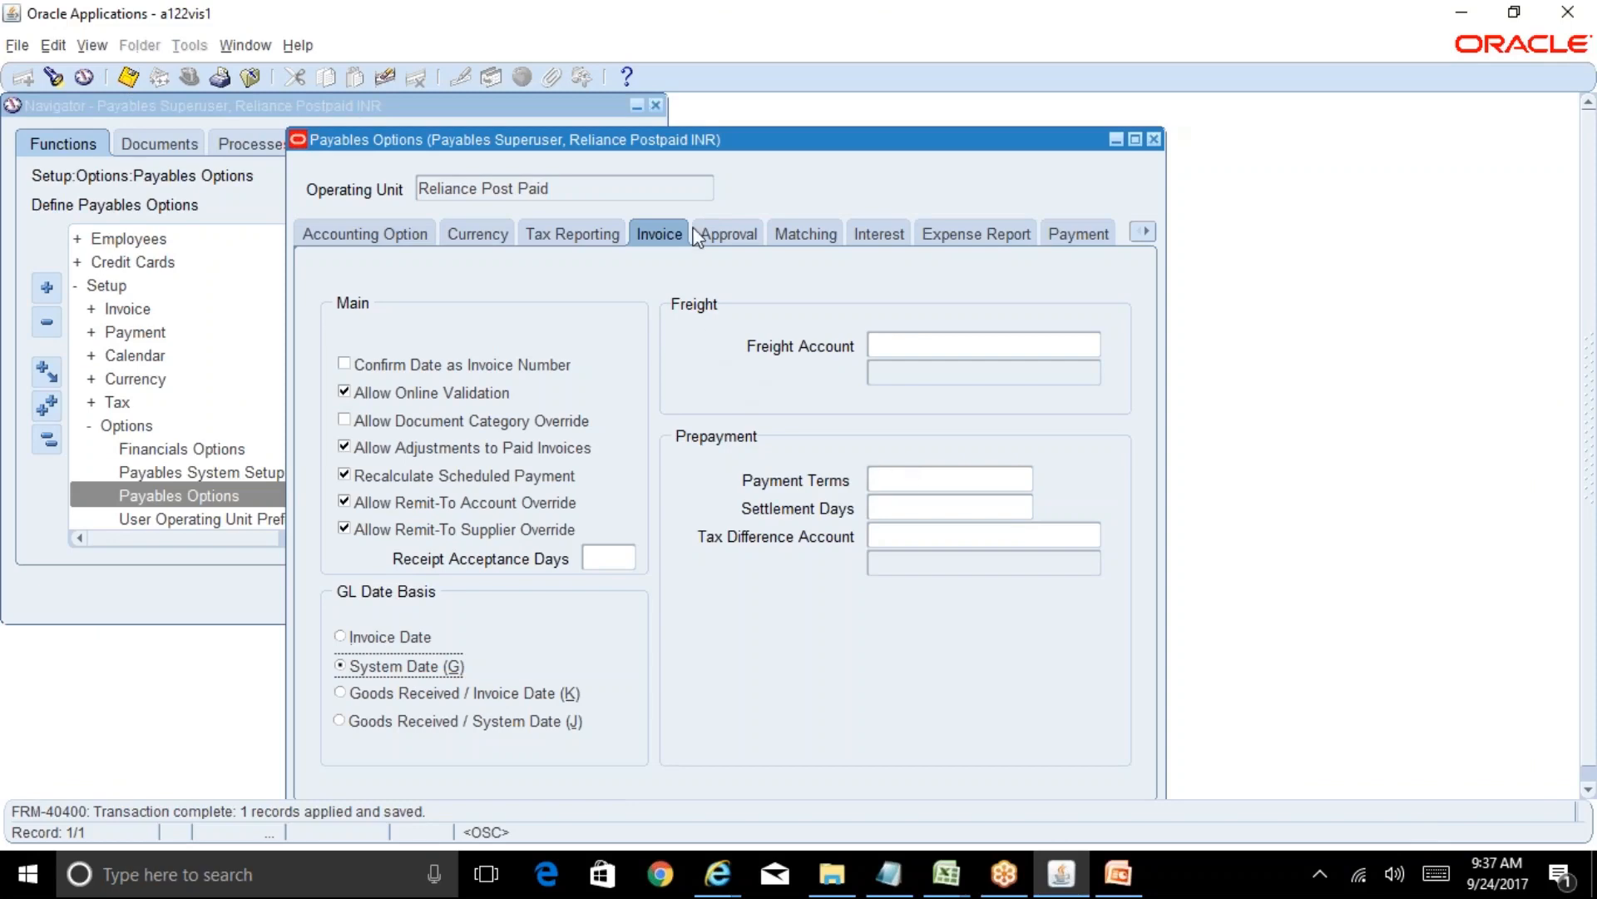
Step: Enable Use Invoice Approval Workflow in the Approval settings of Payables Options
click(744, 236)
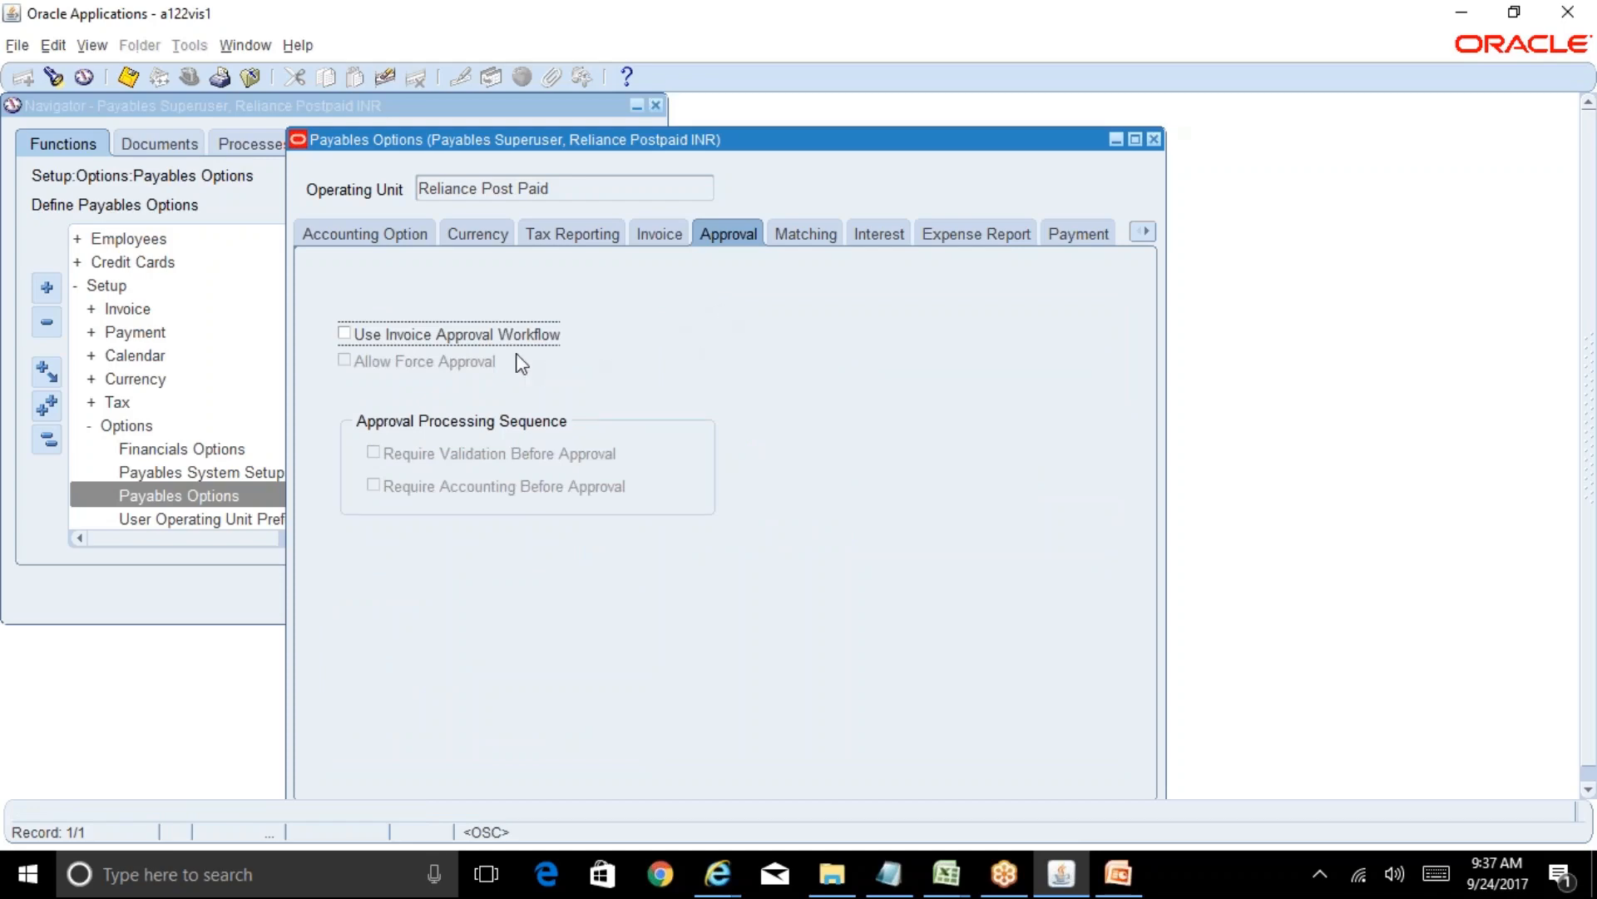
click(474, 338)
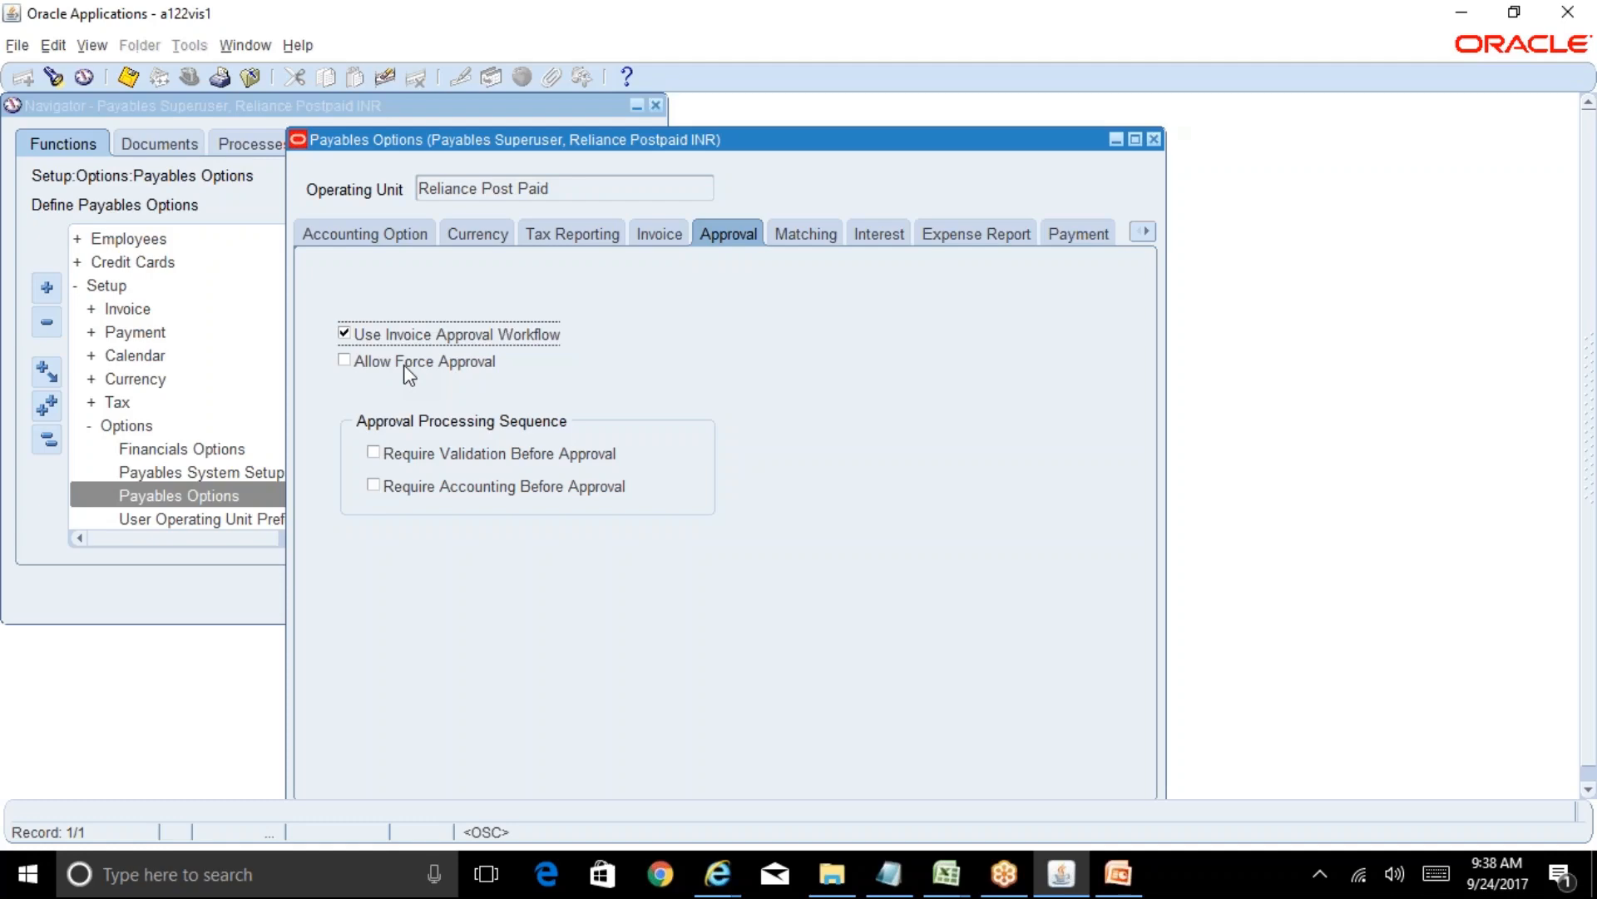
Step: Disable Use Invoice Approval Workflow in the Approval settings and acknowledge the resulting caution and request note
click(454, 335)
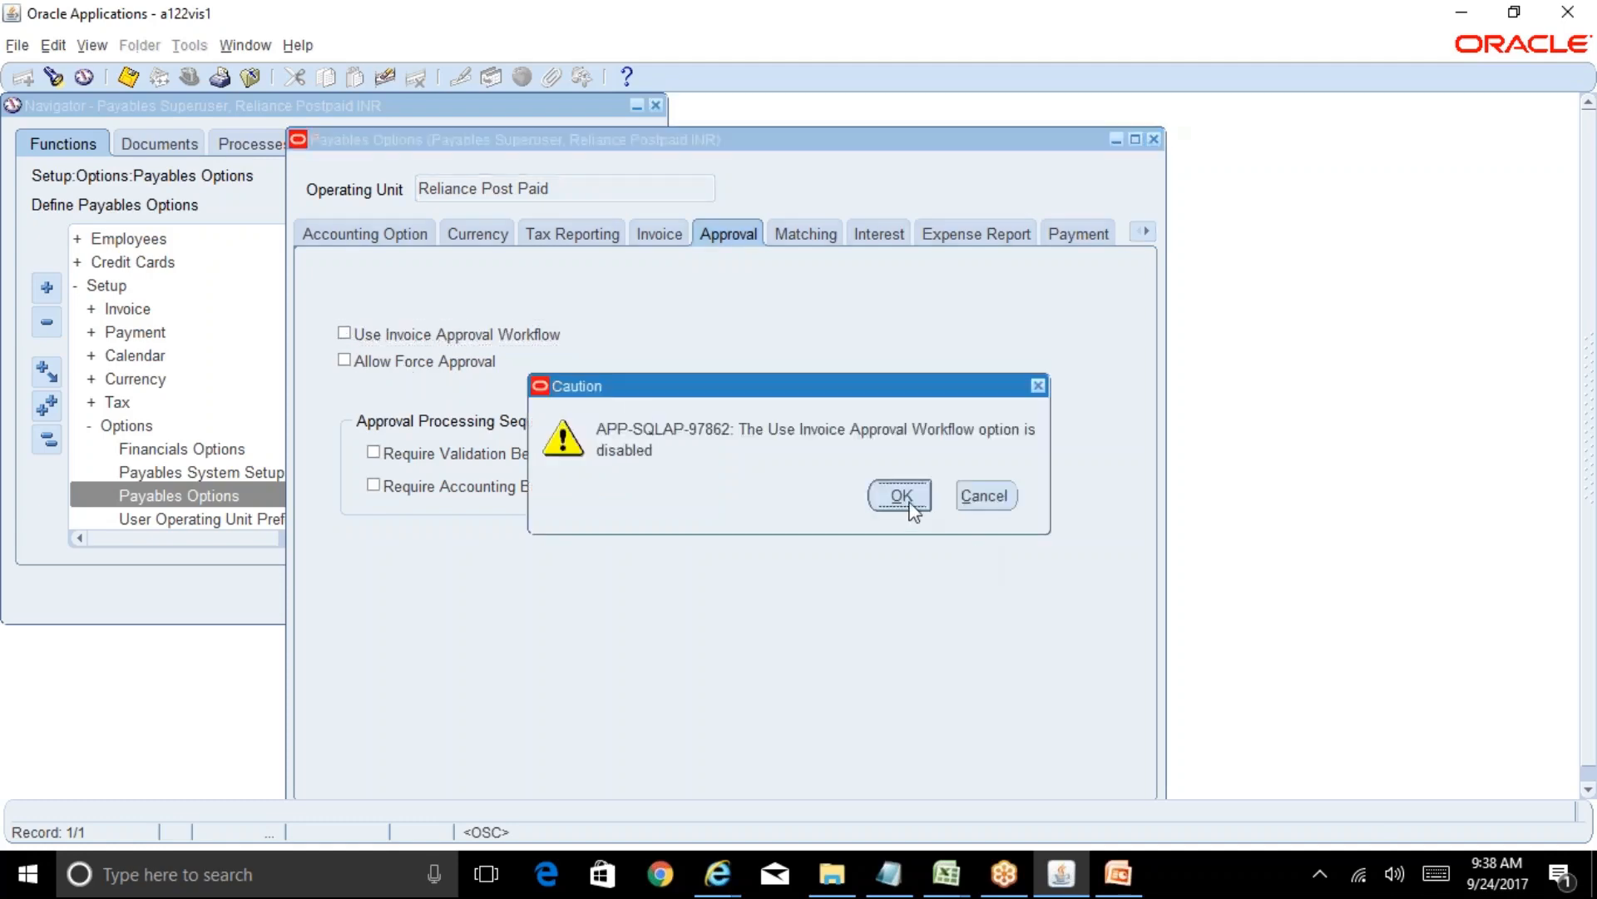
click(909, 501)
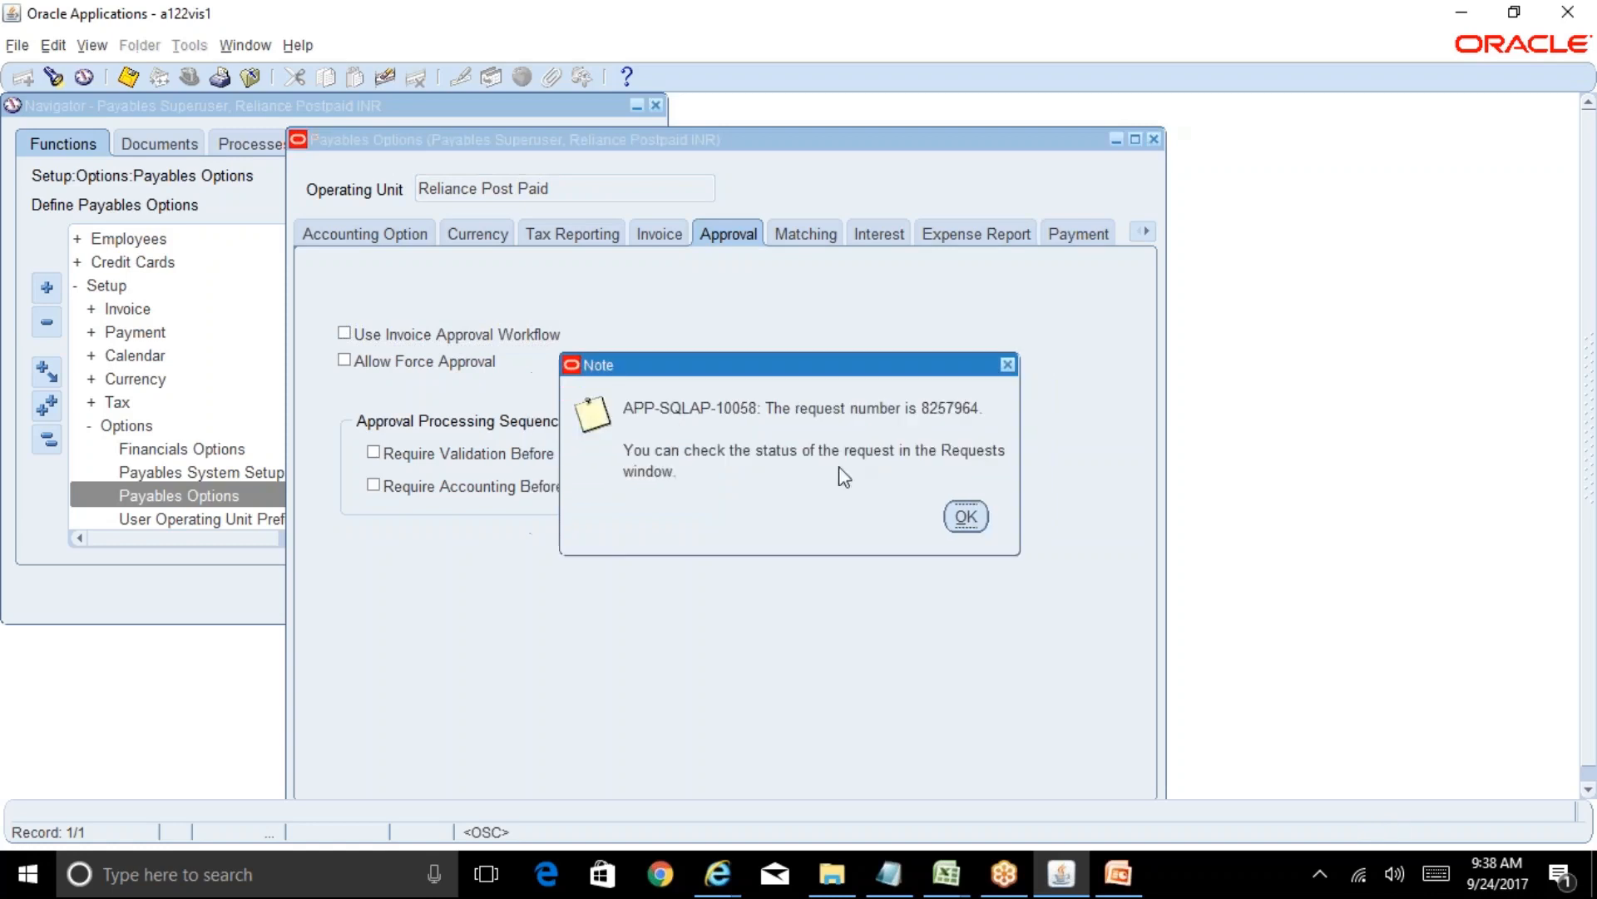
click(967, 517)
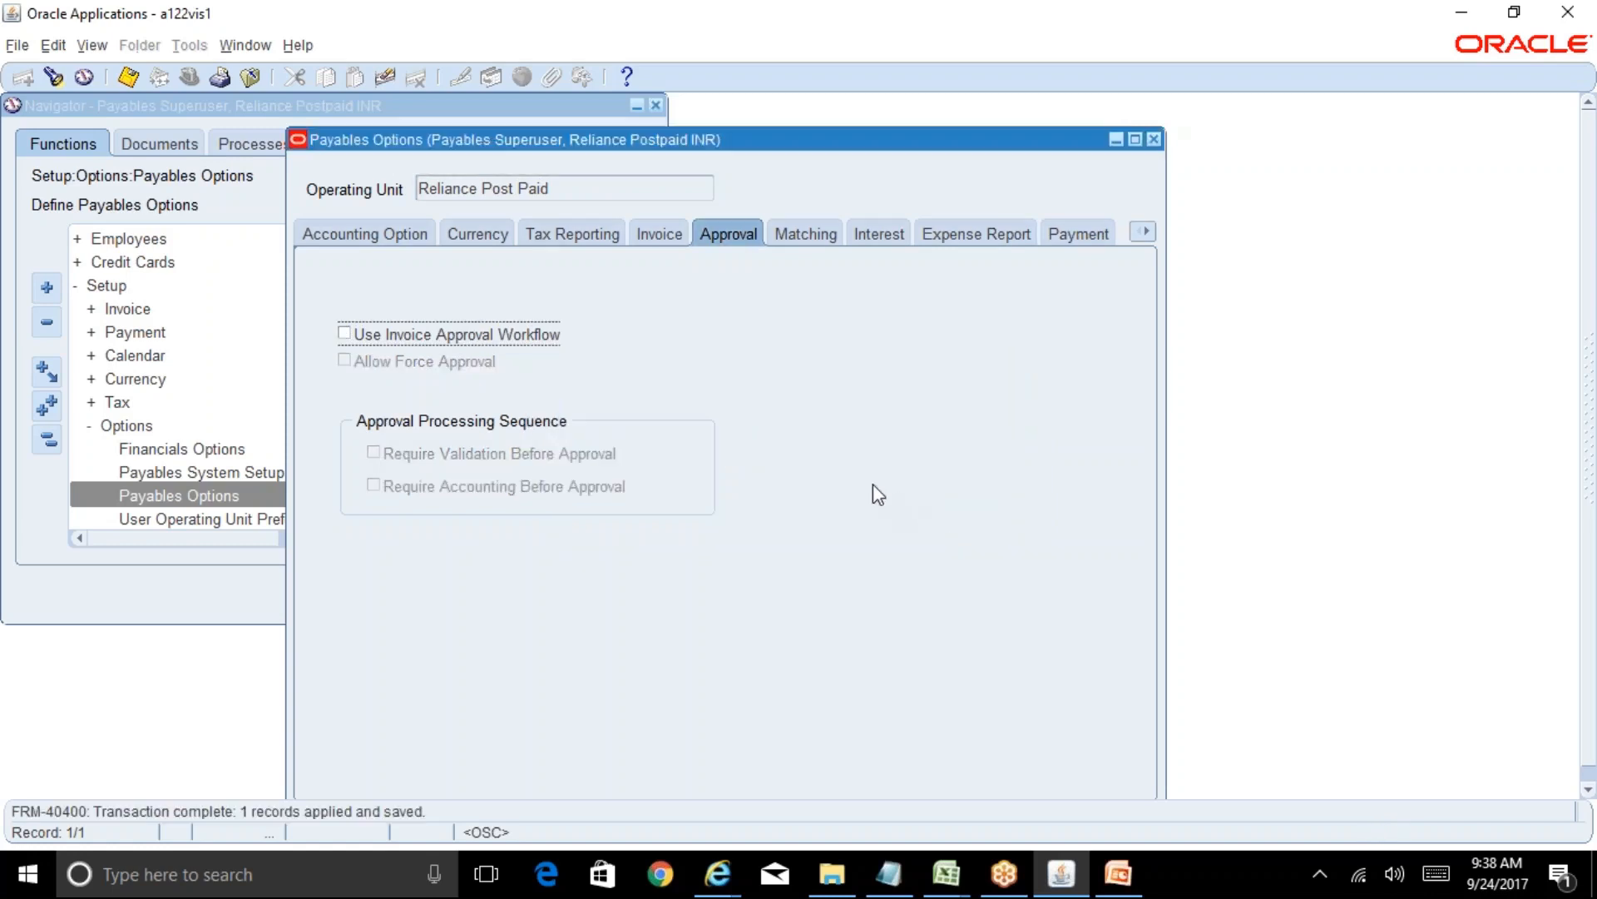
Step: Consult the Matching section of the BR100 AP-7 sheet and enable Transfer PO Descriptive Flexfield Information in the Matching settings of Oracle Payables Options
click(823, 237)
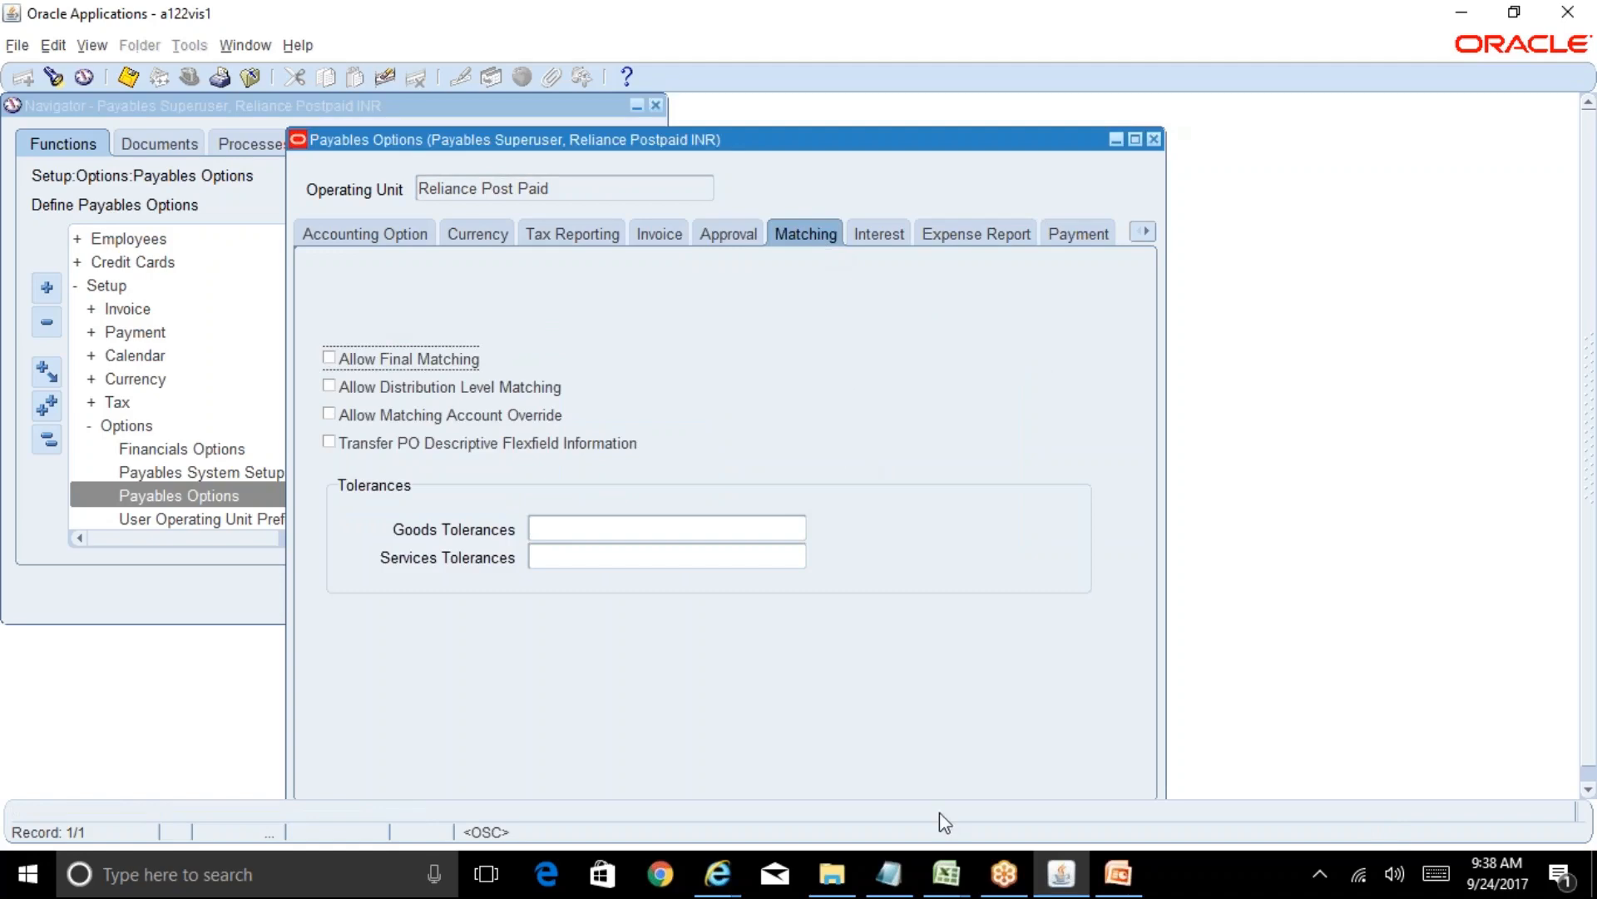
click(946, 873)
click(847, 804)
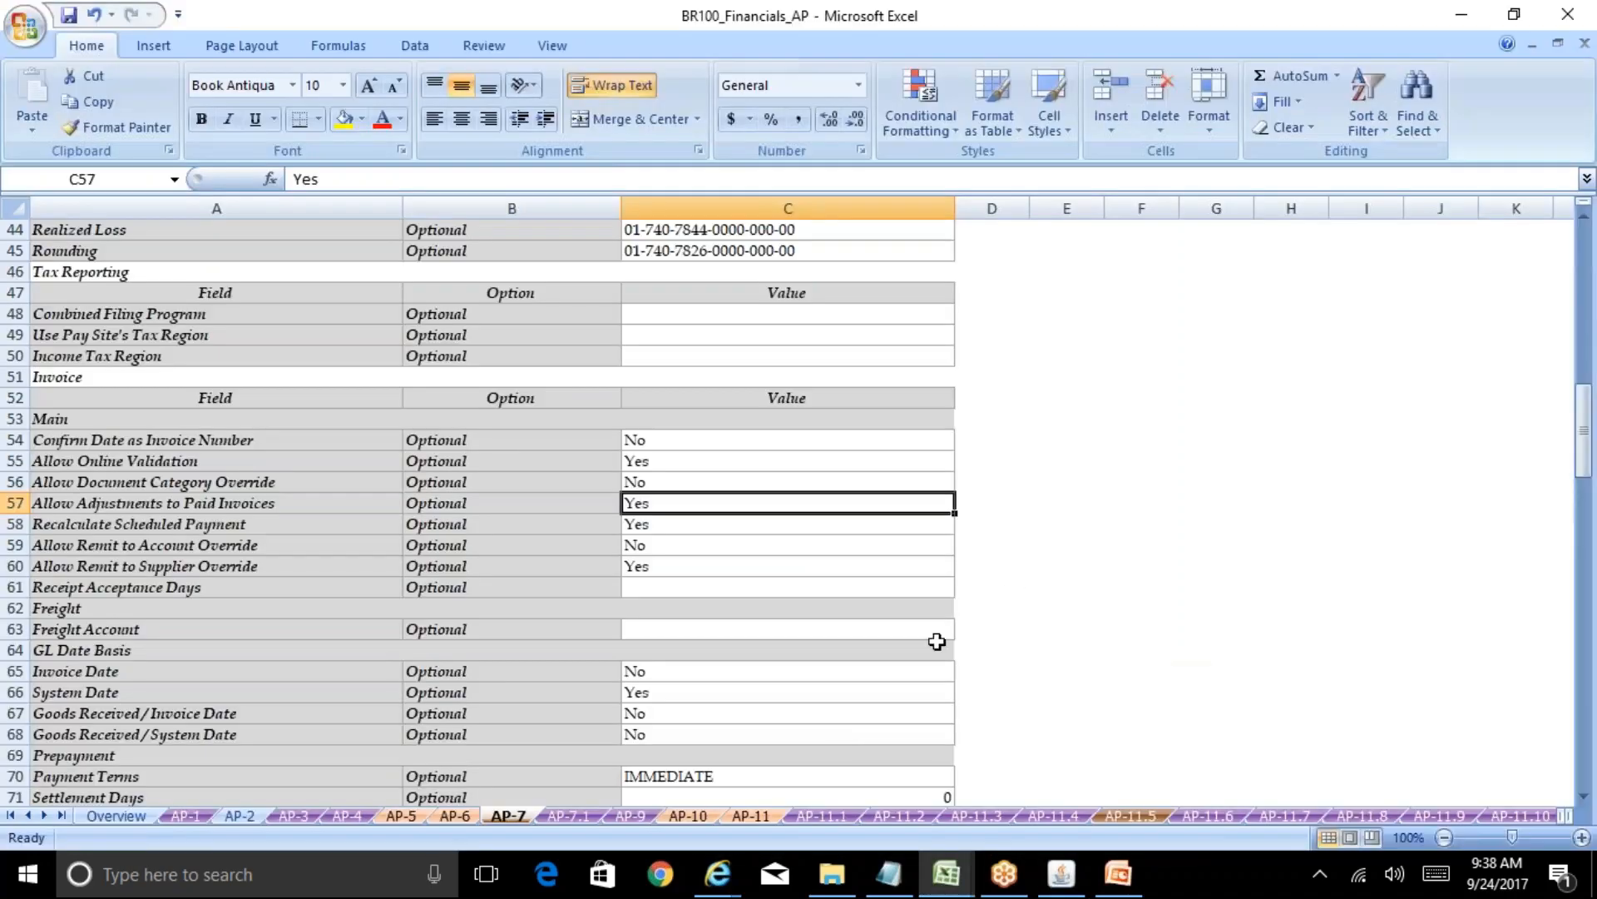
drag(1586, 441, 1590, 526)
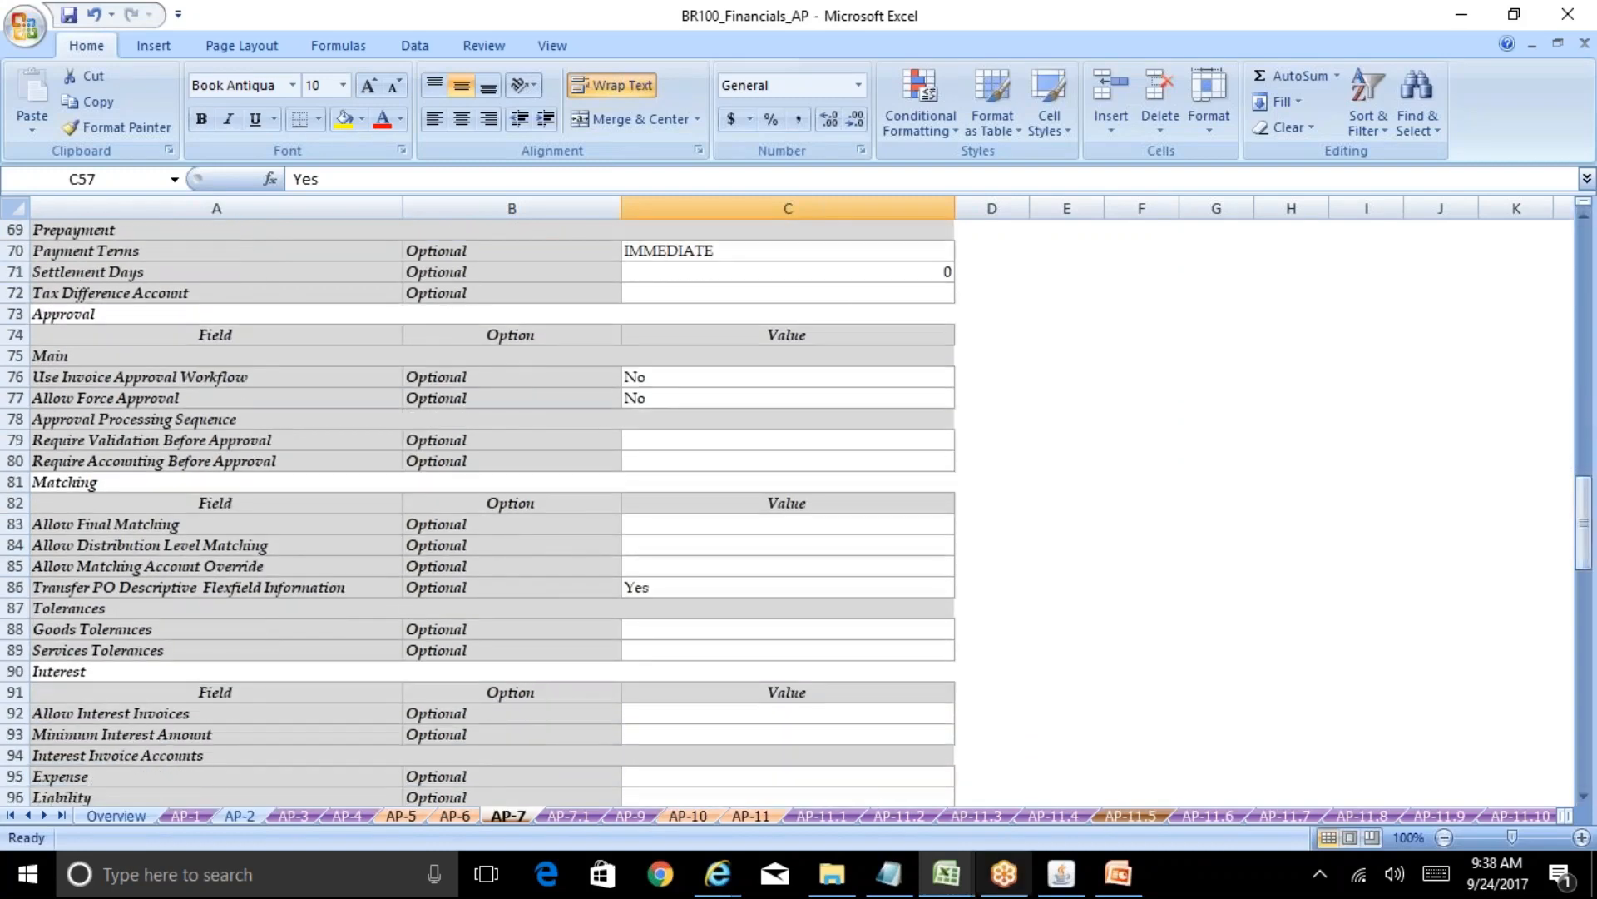
click(1063, 887)
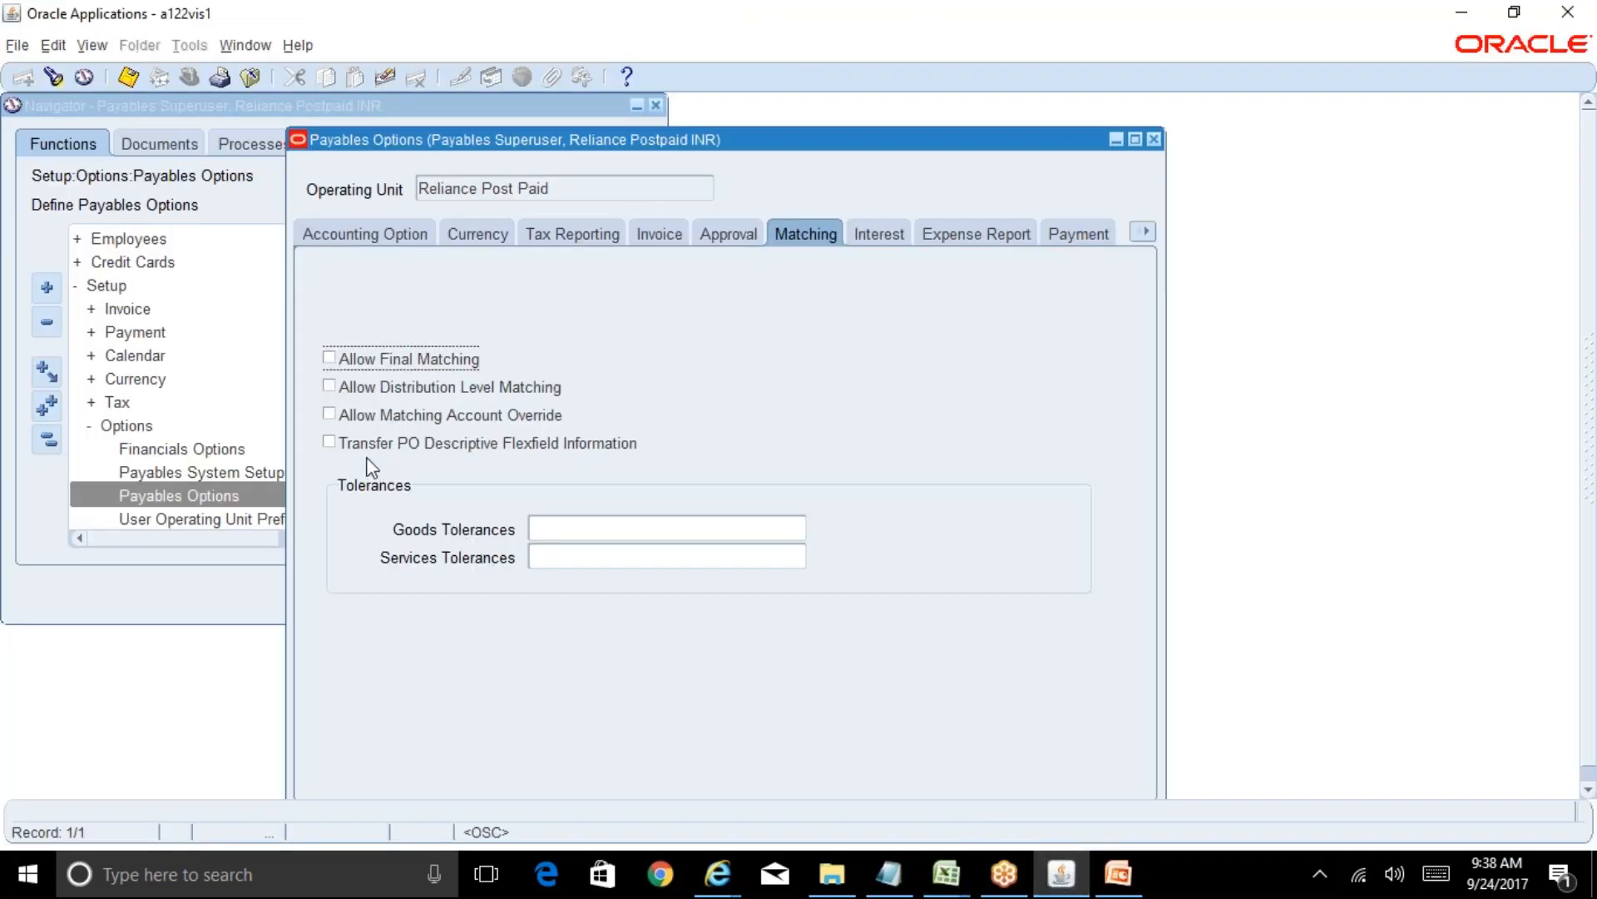
click(329, 442)
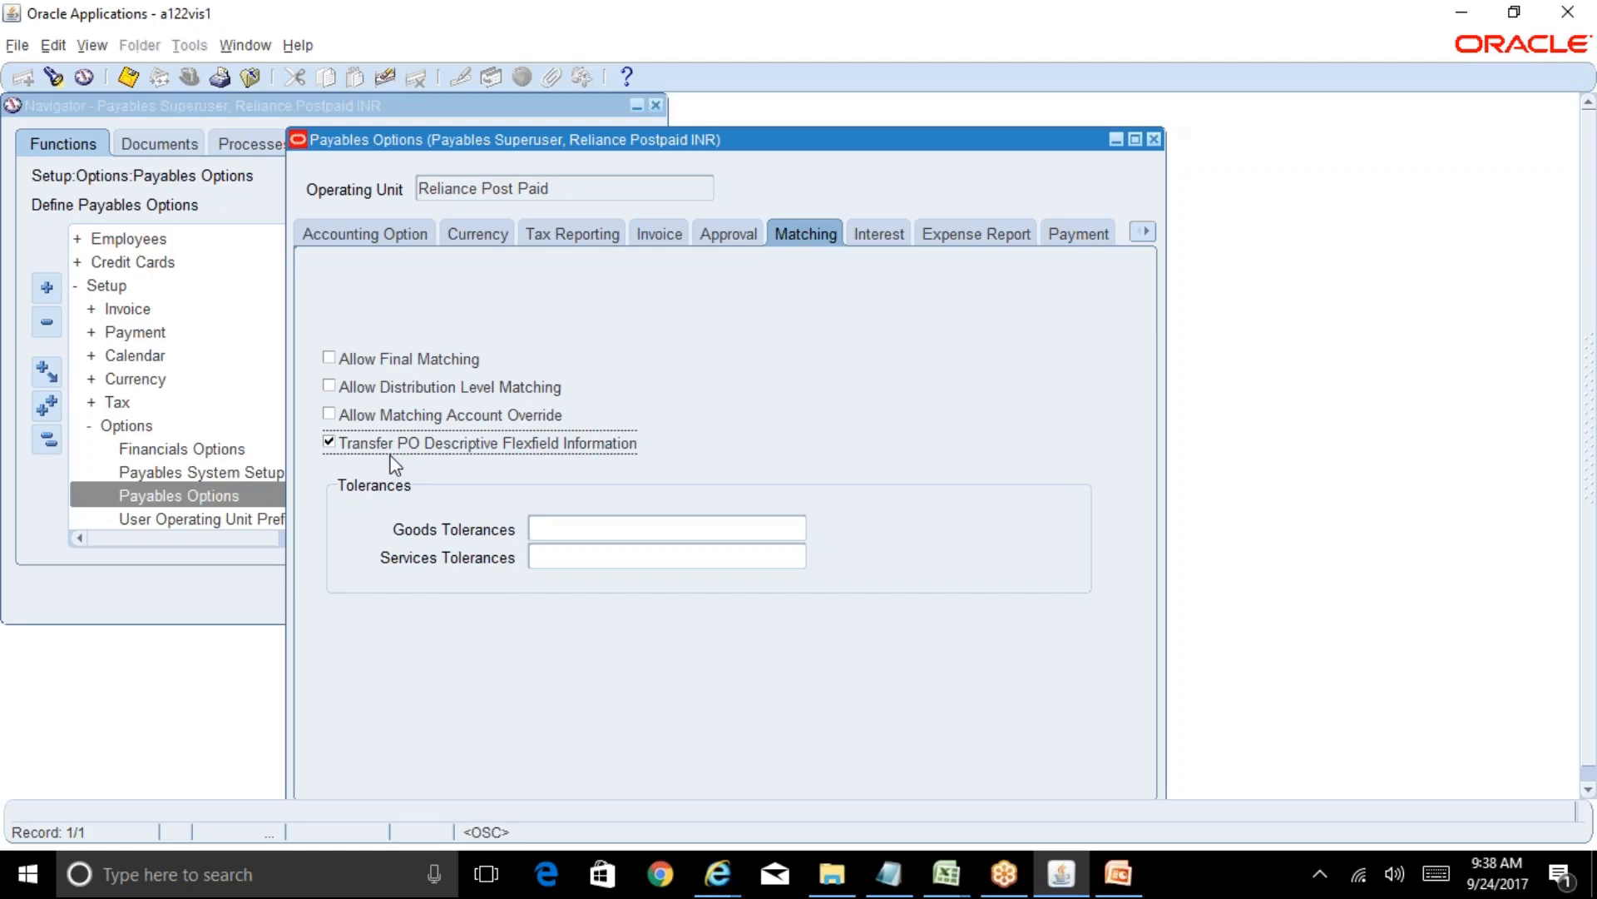
Step: Compare the Interest settings in Oracle Payables Options with the BR100 AP-7 sheet, and open the Expense Report settings
click(947, 883)
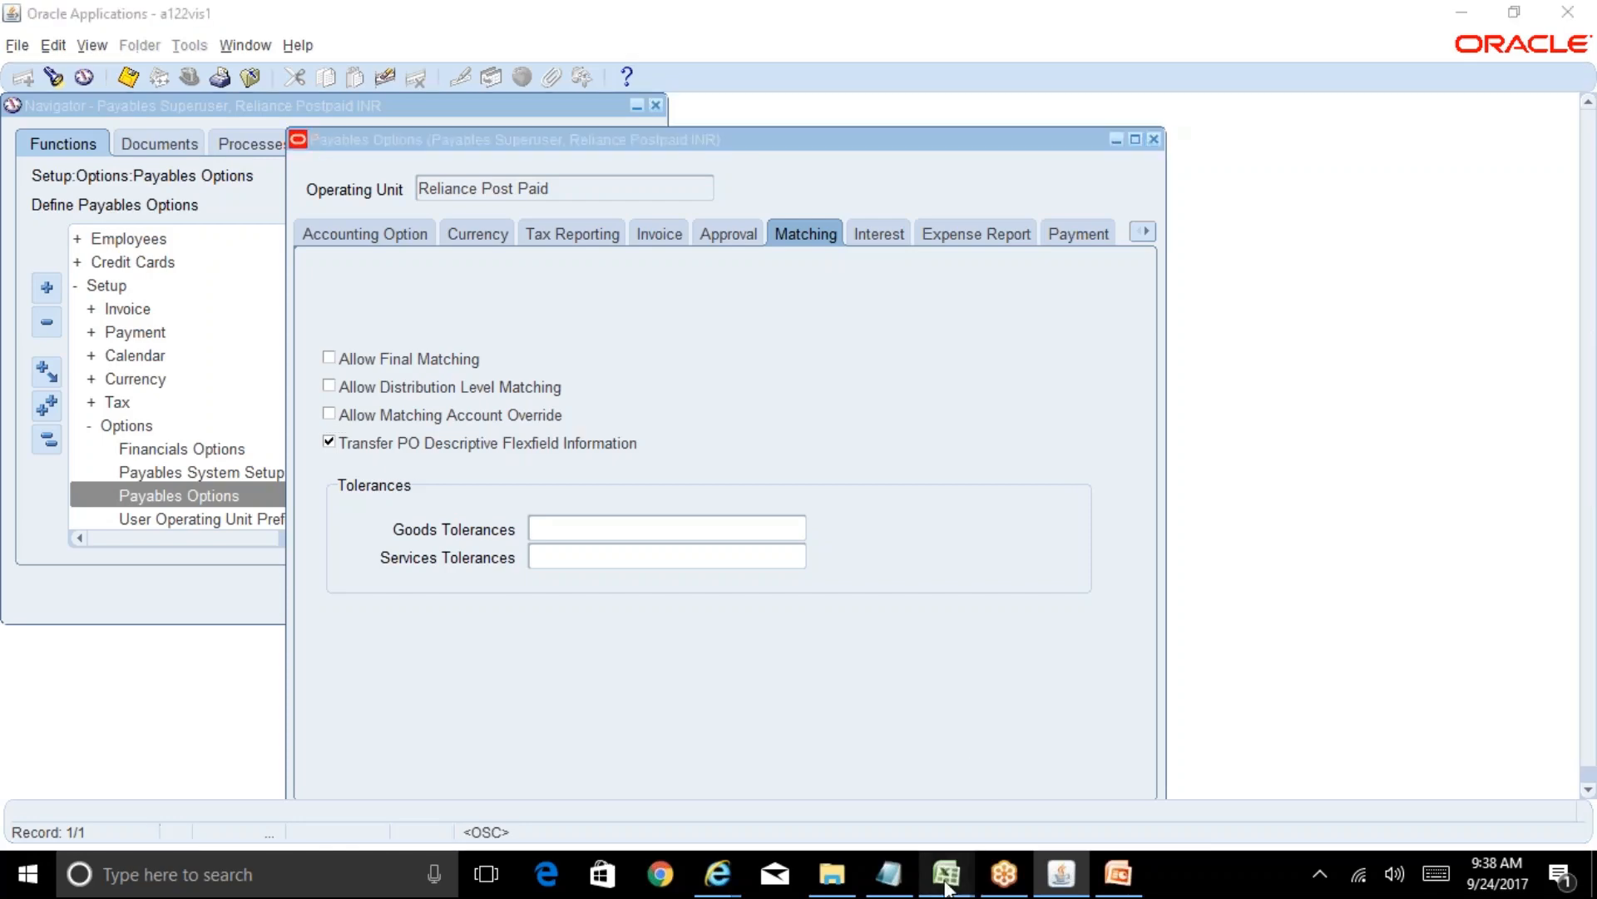
click(864, 812)
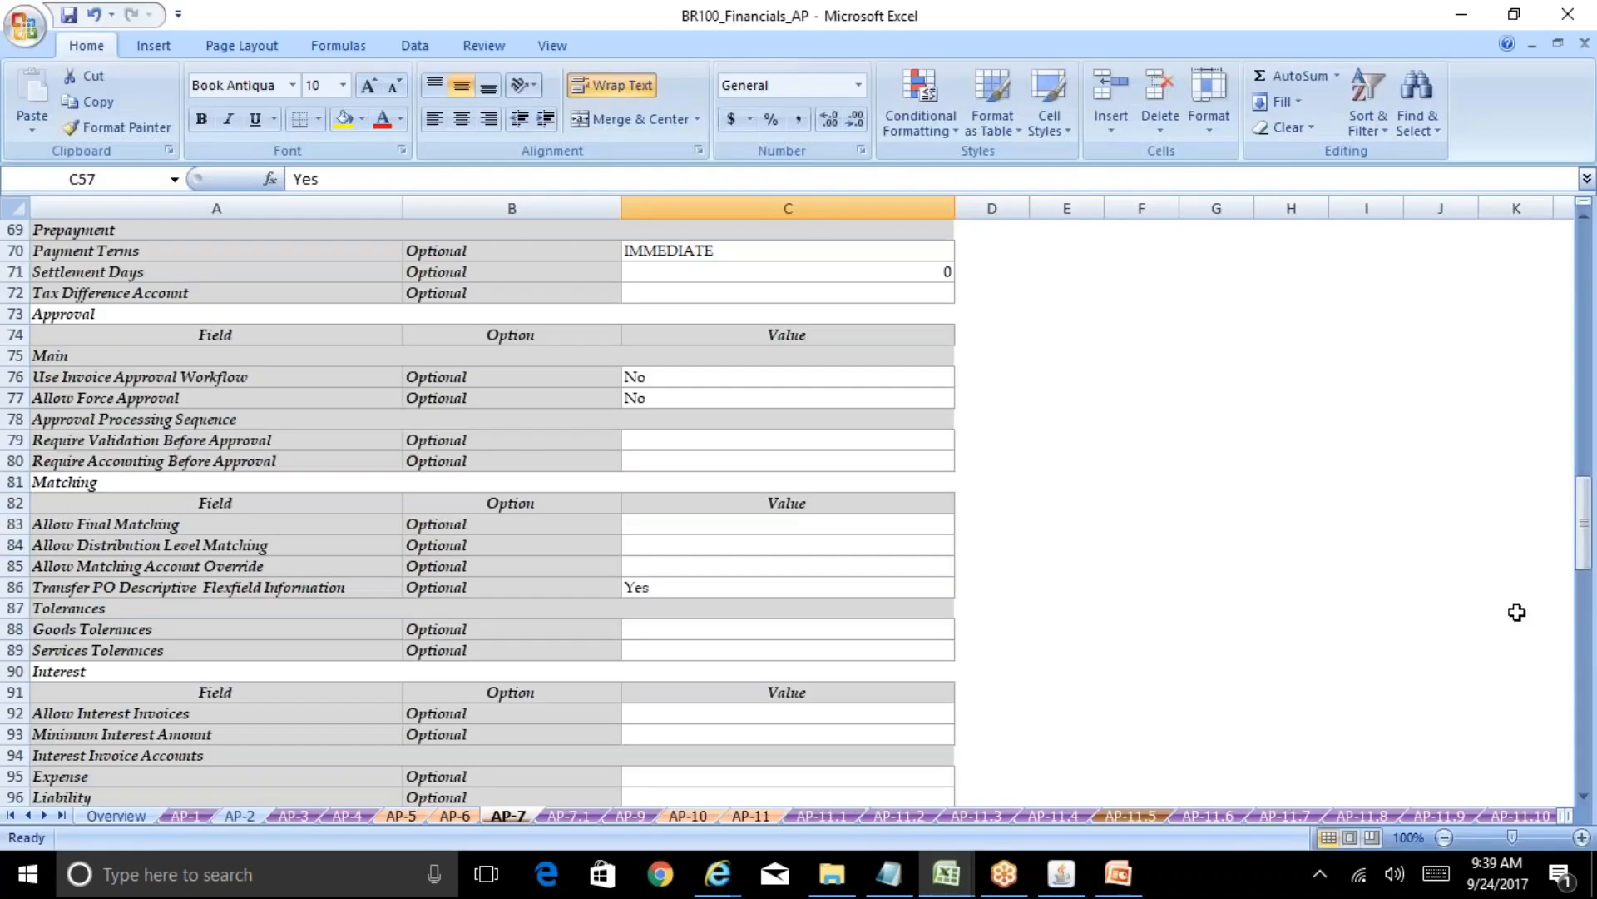
drag(1585, 539, 1593, 590)
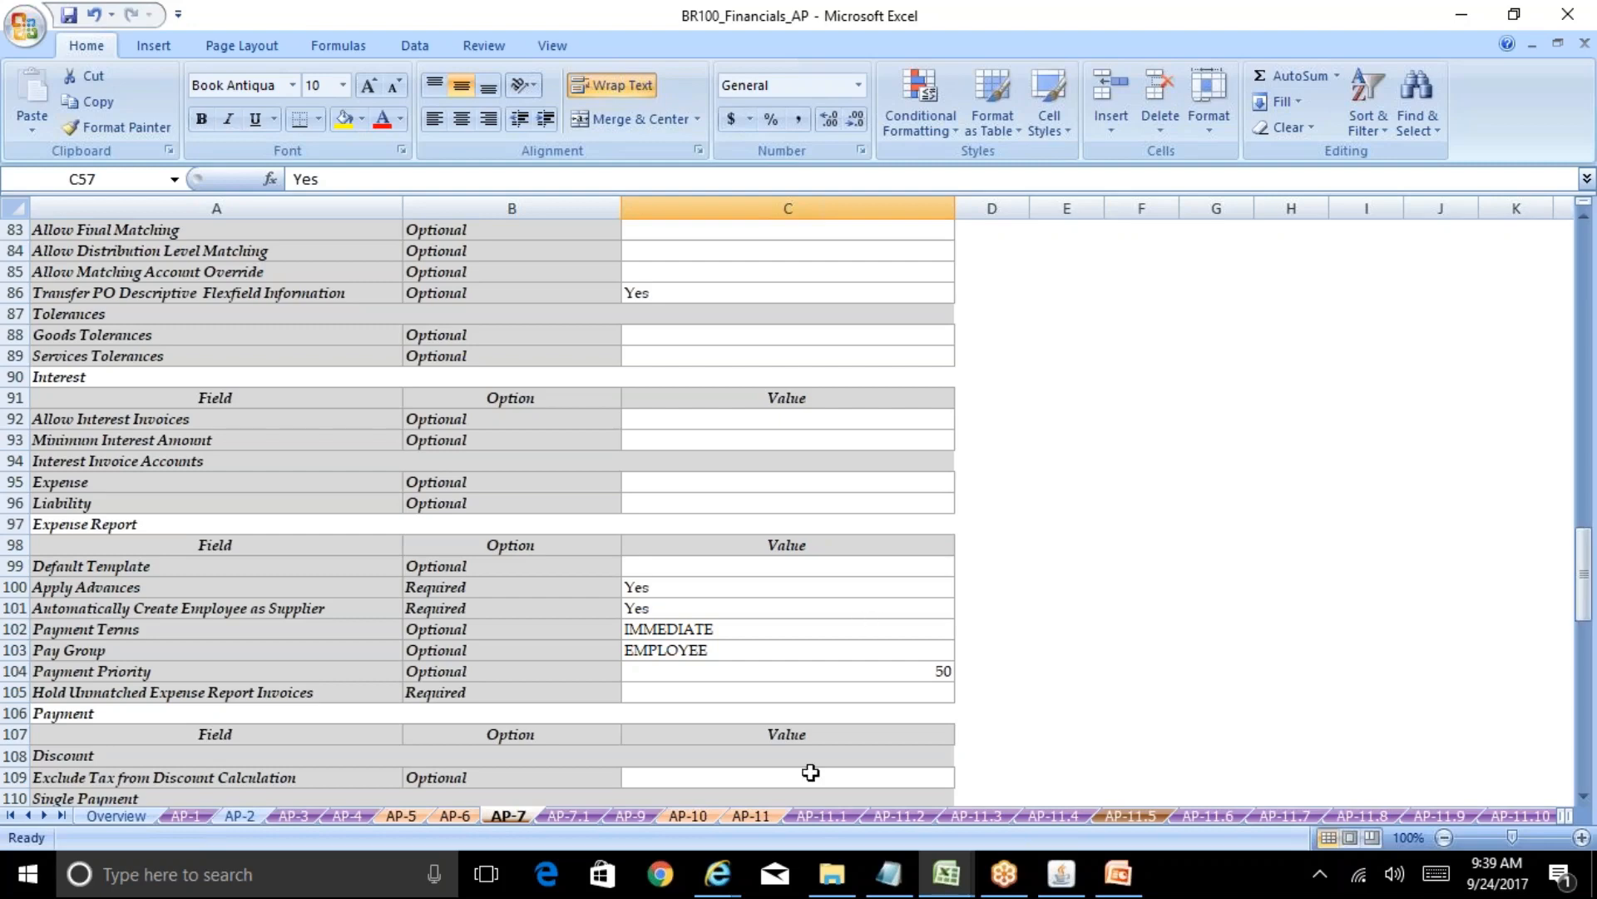
click(1062, 873)
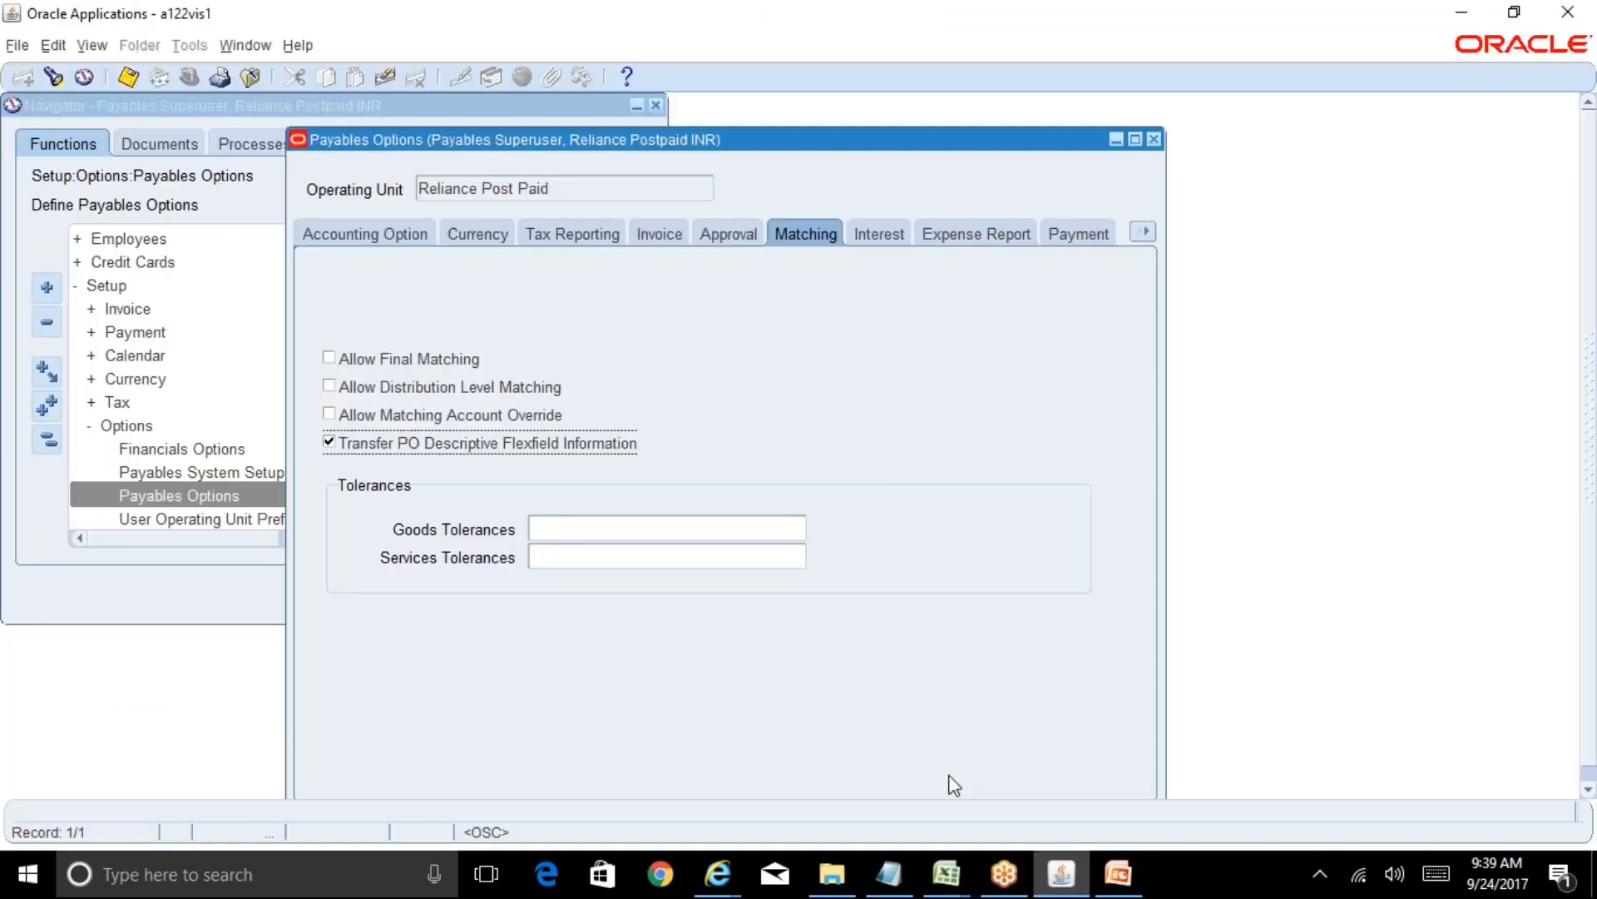
click(880, 237)
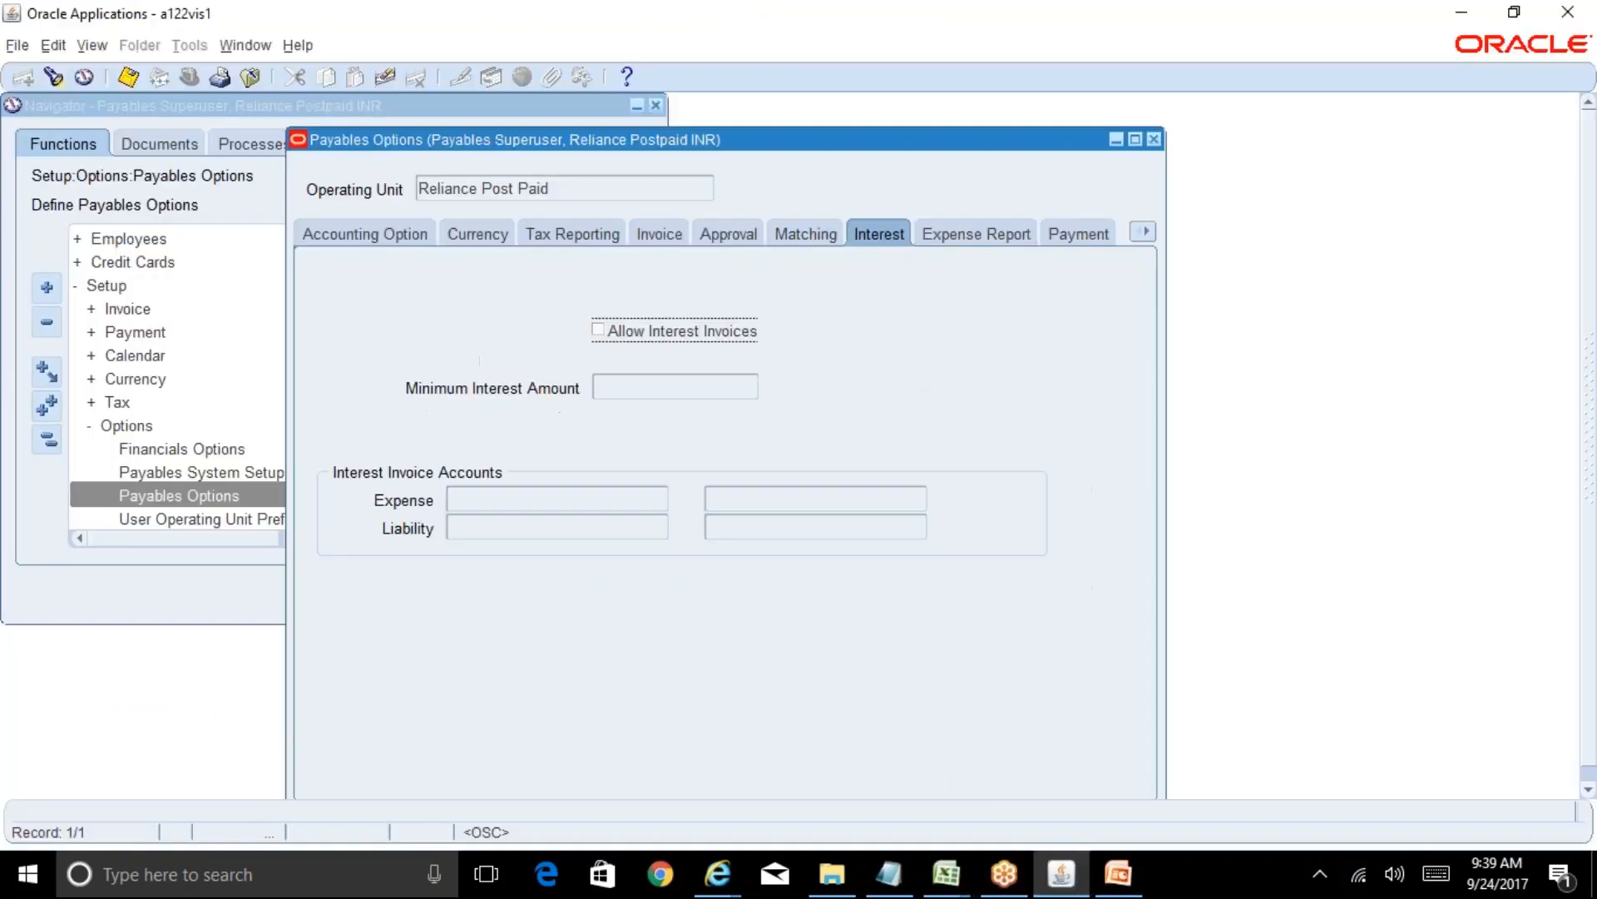
click(966, 239)
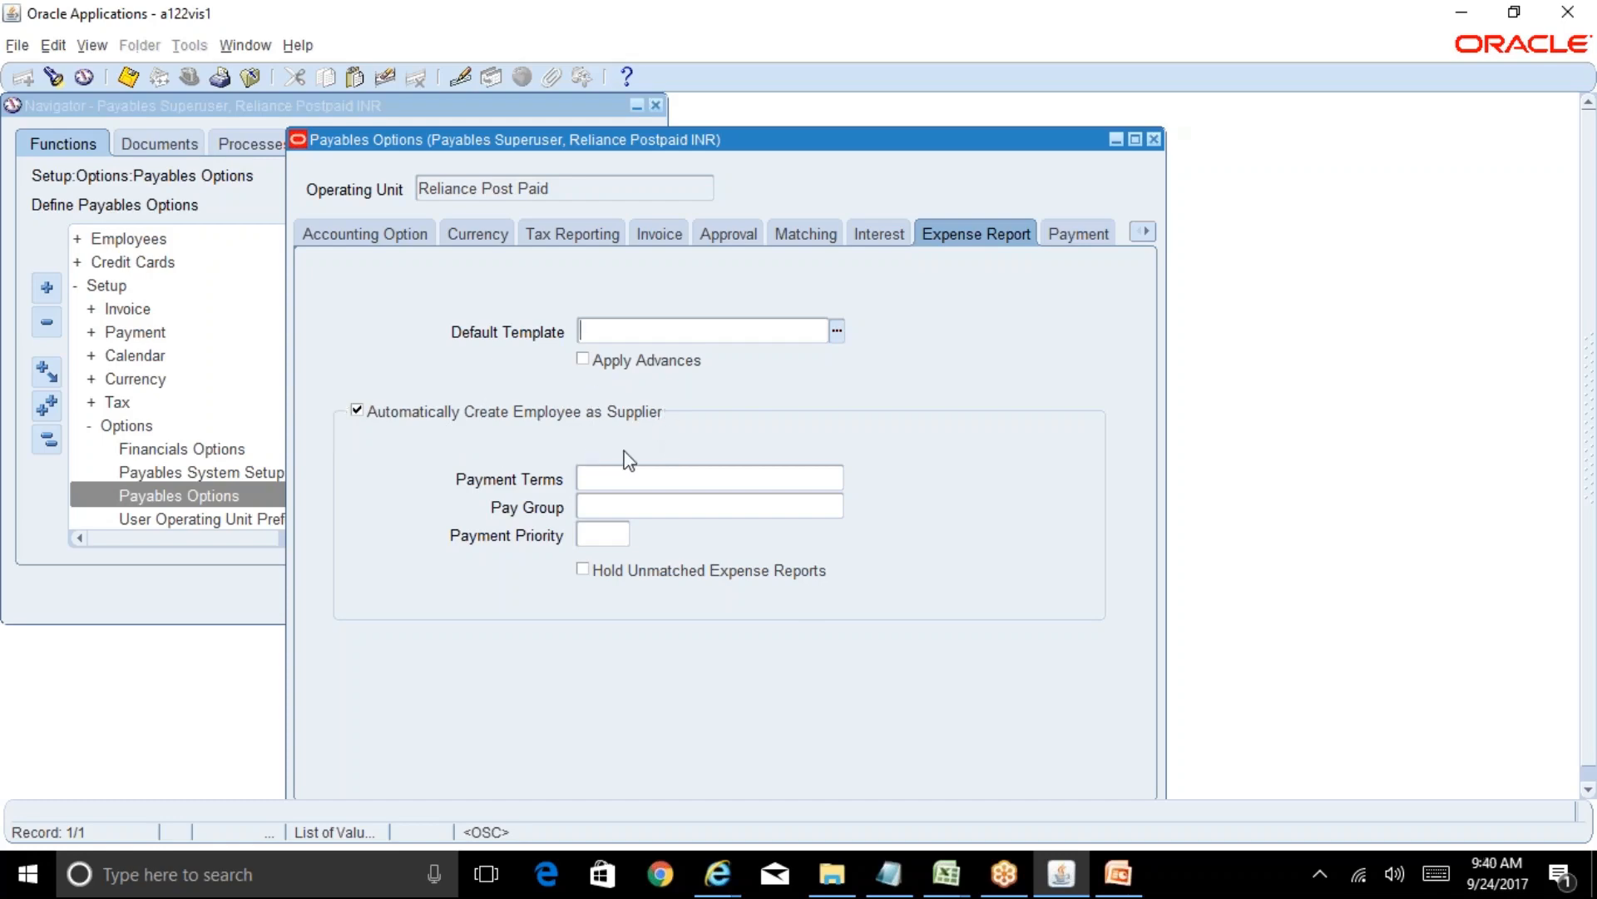
mouse_move(939, 872)
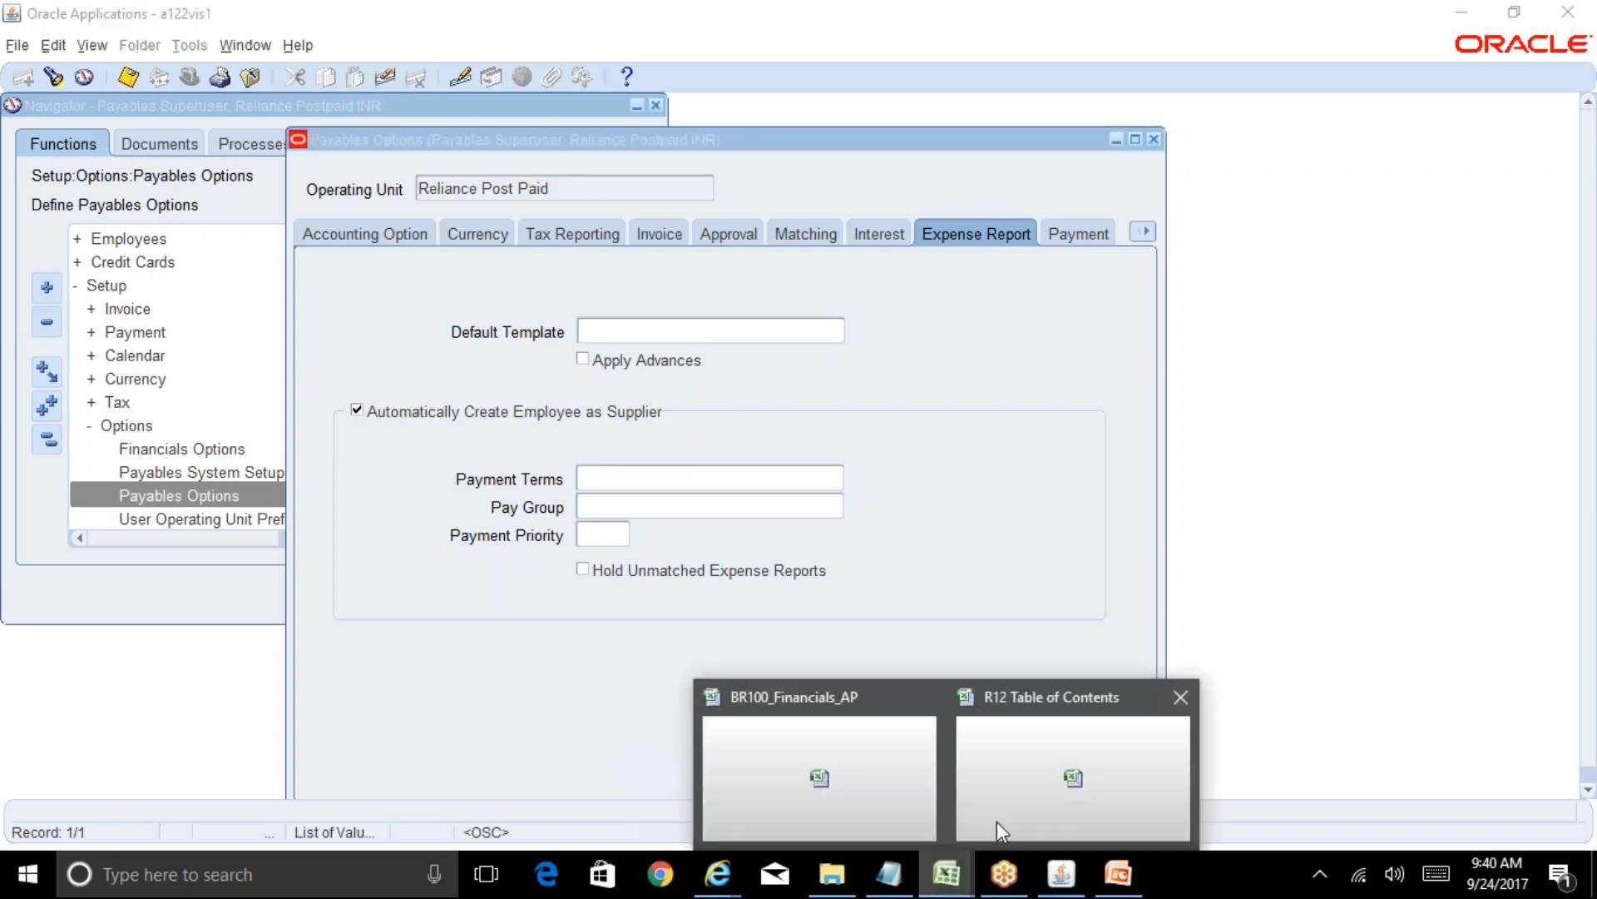
click(1075, 785)
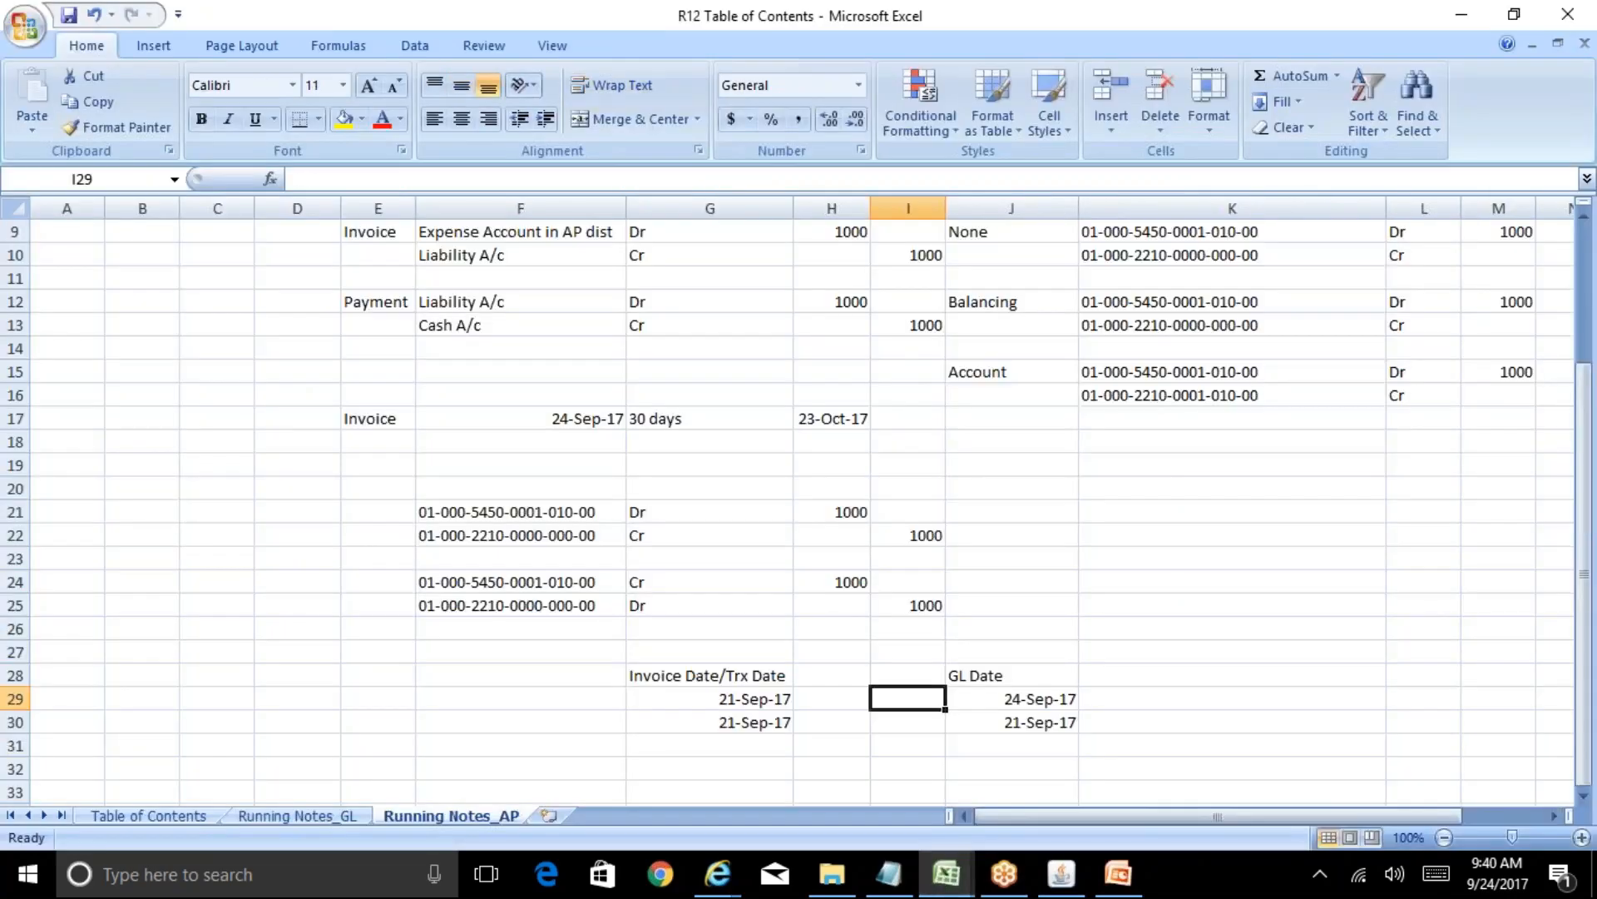
click(297, 767)
key(Down)
key(Down)
key(Down)
key(Down)
key(Down)
key(Down)
key(Down)
key(Down)
key(Down)
key(Down)
key(Down)
key(Down)
key(Down)
key(Down)
key(Down)
key(Down)
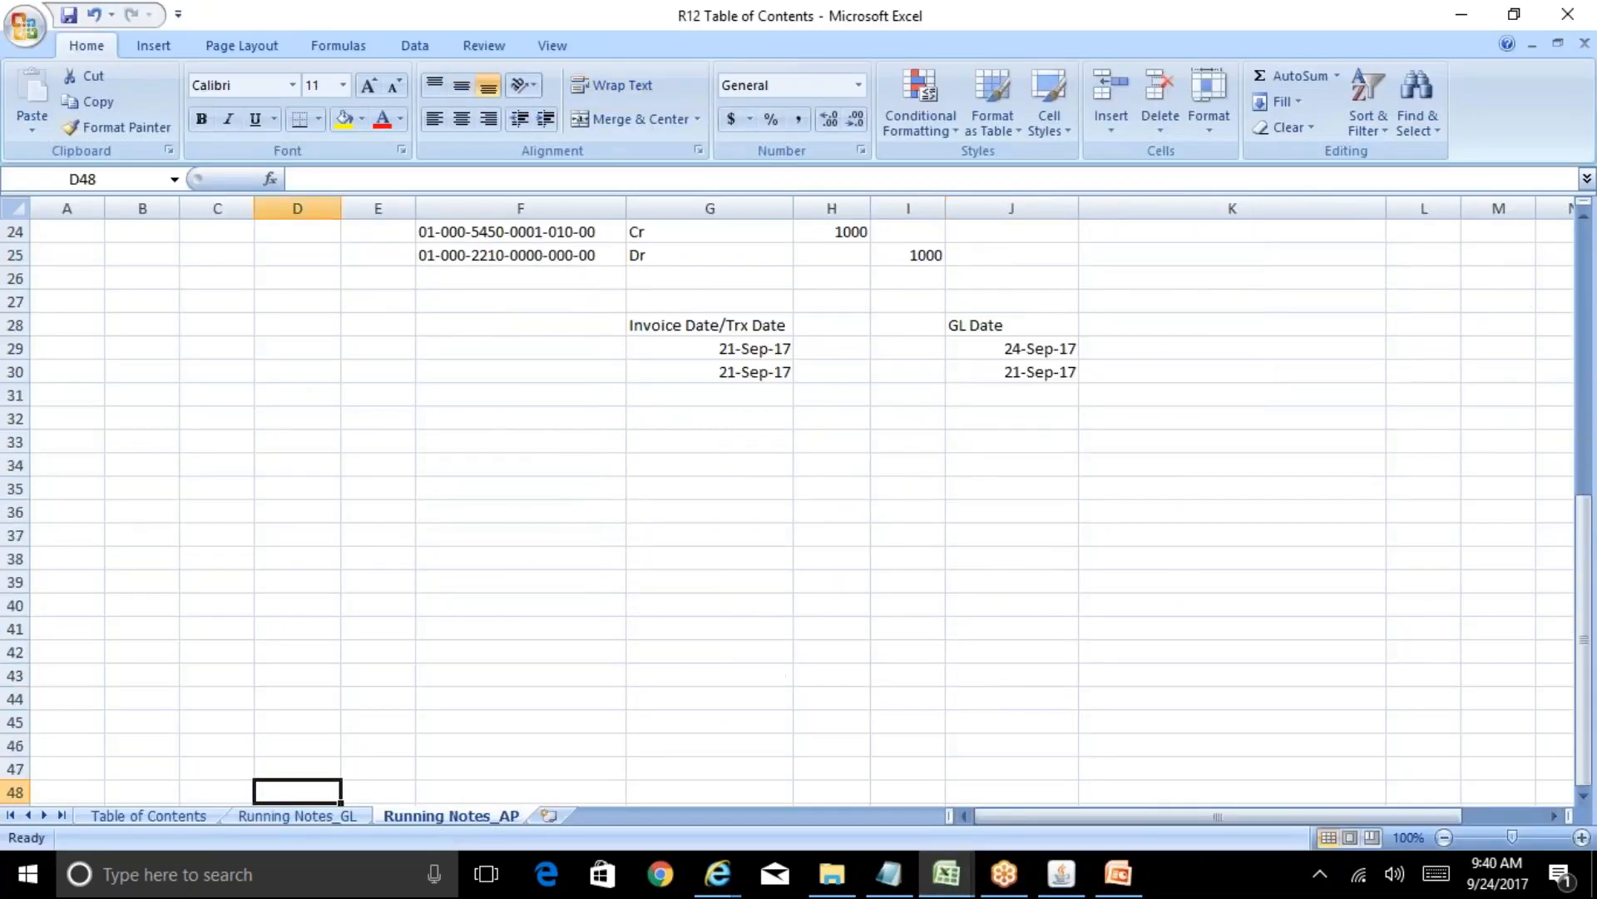
key(Up)
key(Up)
key(Up)
key(Up)
key(Up)
key(Up)
key(Up)
key(Up)
key(Up)
key(Up)
key(Up)
key(Up)
key(Up)
key(Up)
key(Up)
key(Up)
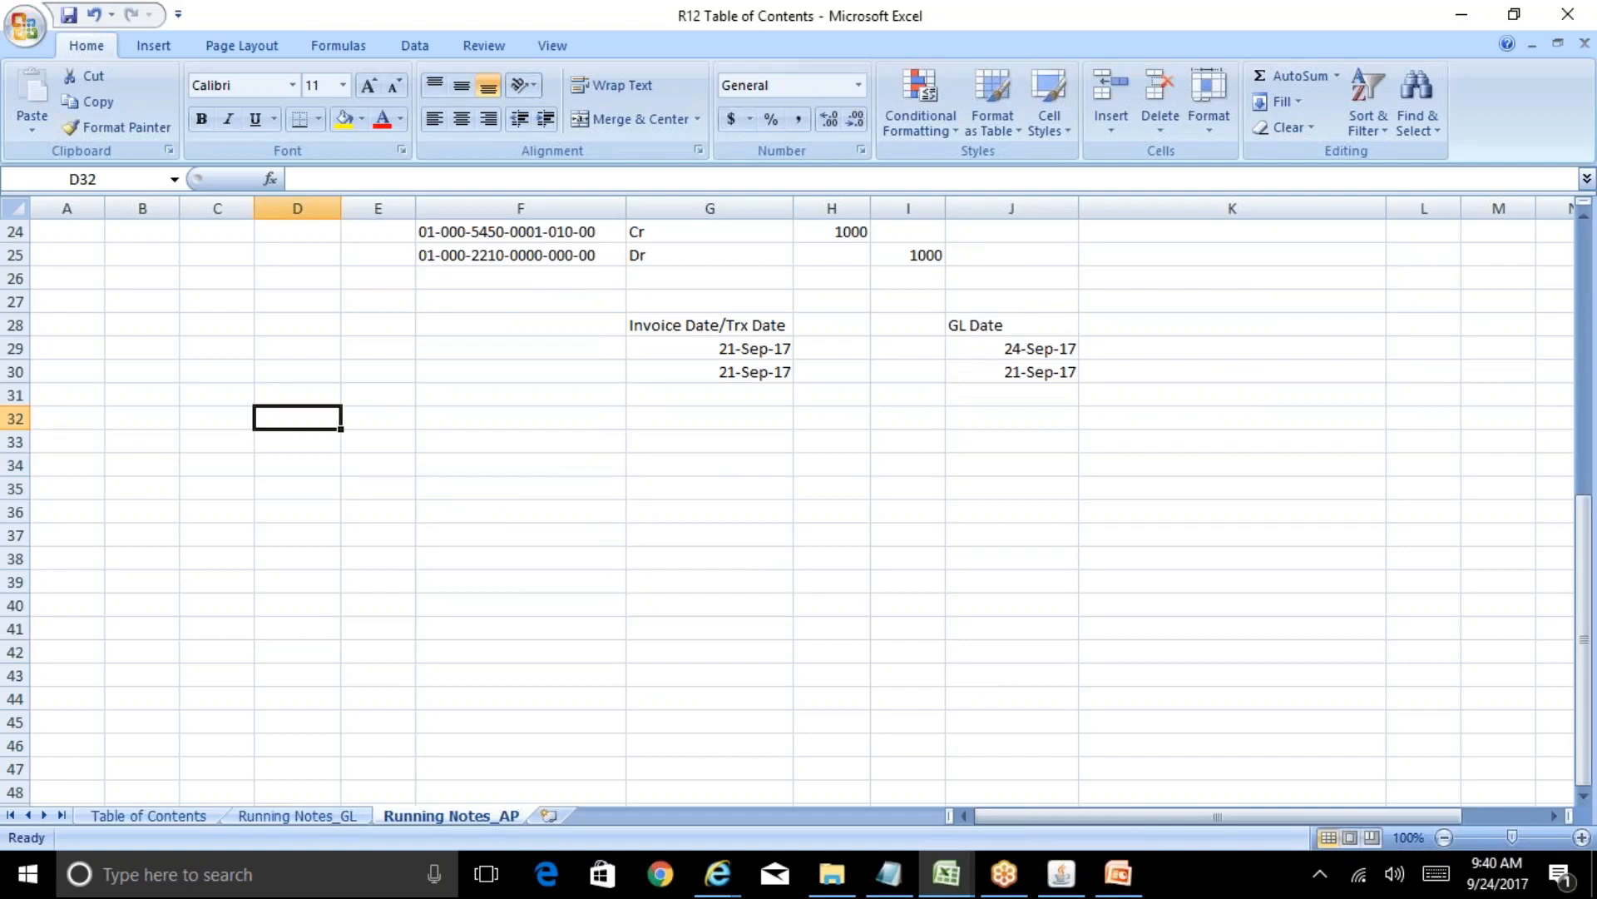
key(Right)
key(Right)
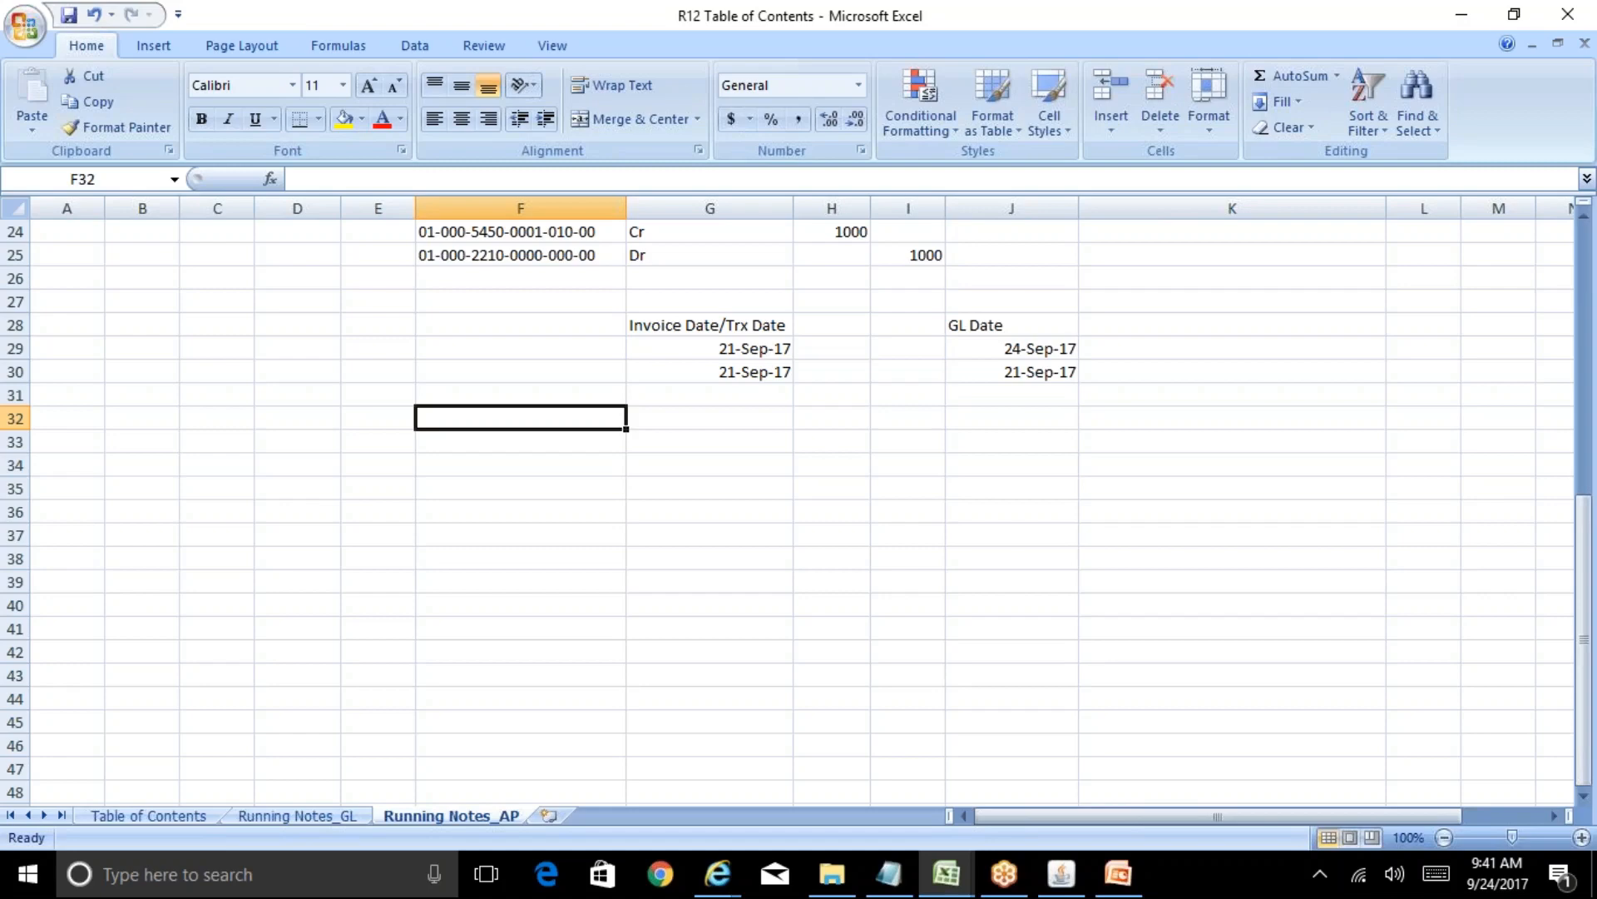
Step: Check the Expense Report values on the BR100 AP-7 sheet and enable Apply Advances in the Expense Report settings of Oracle Payables Options
click(1061, 874)
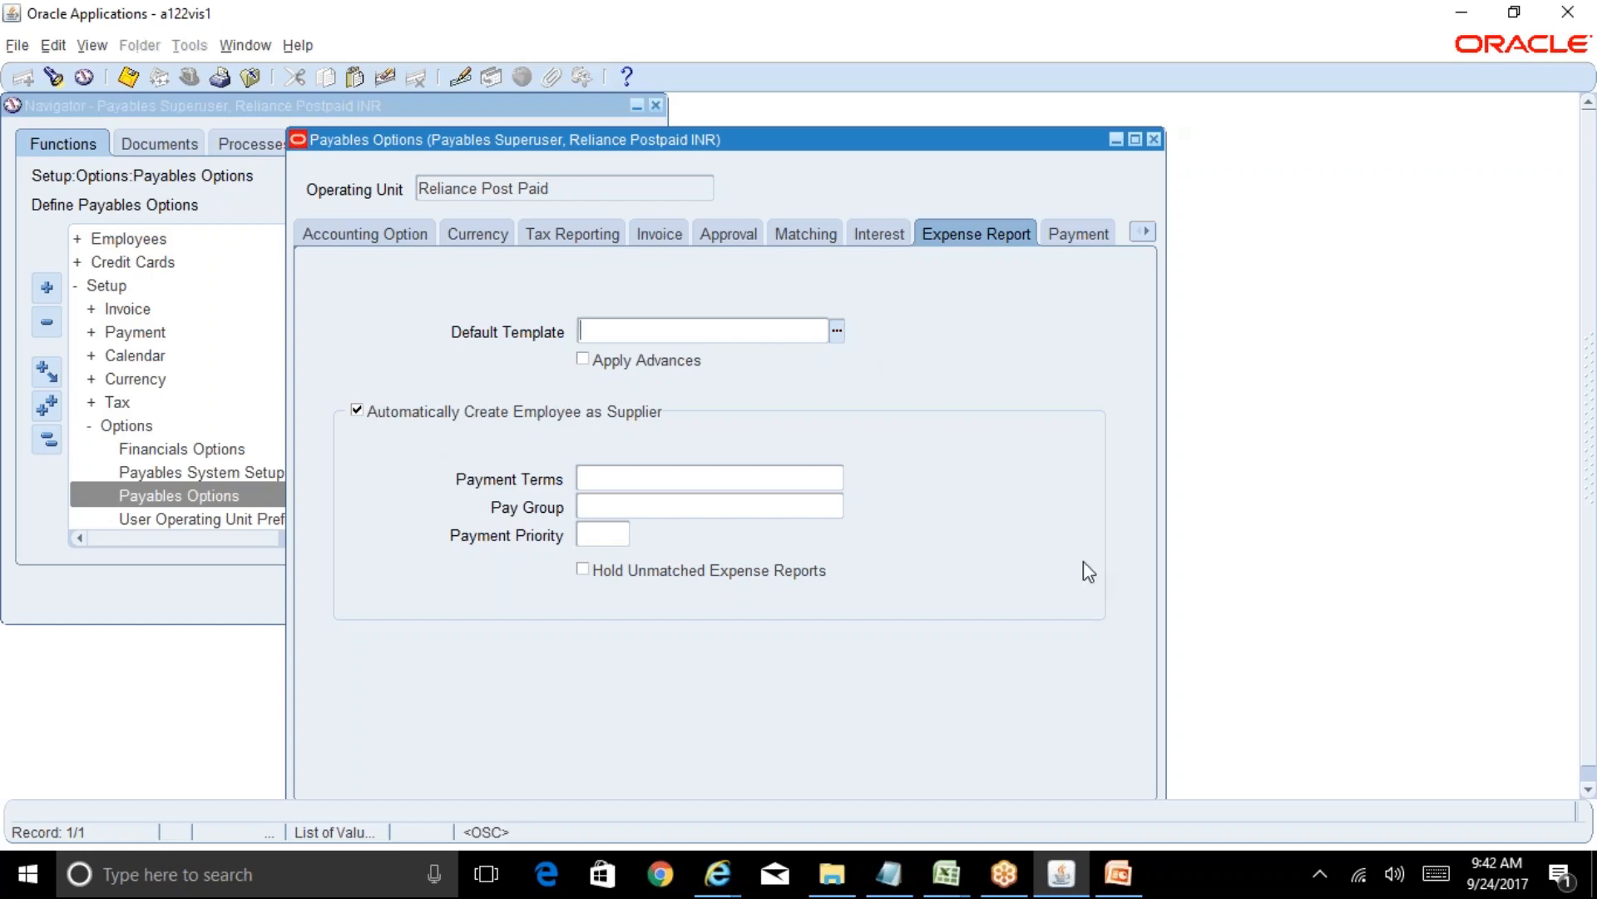
click(946, 873)
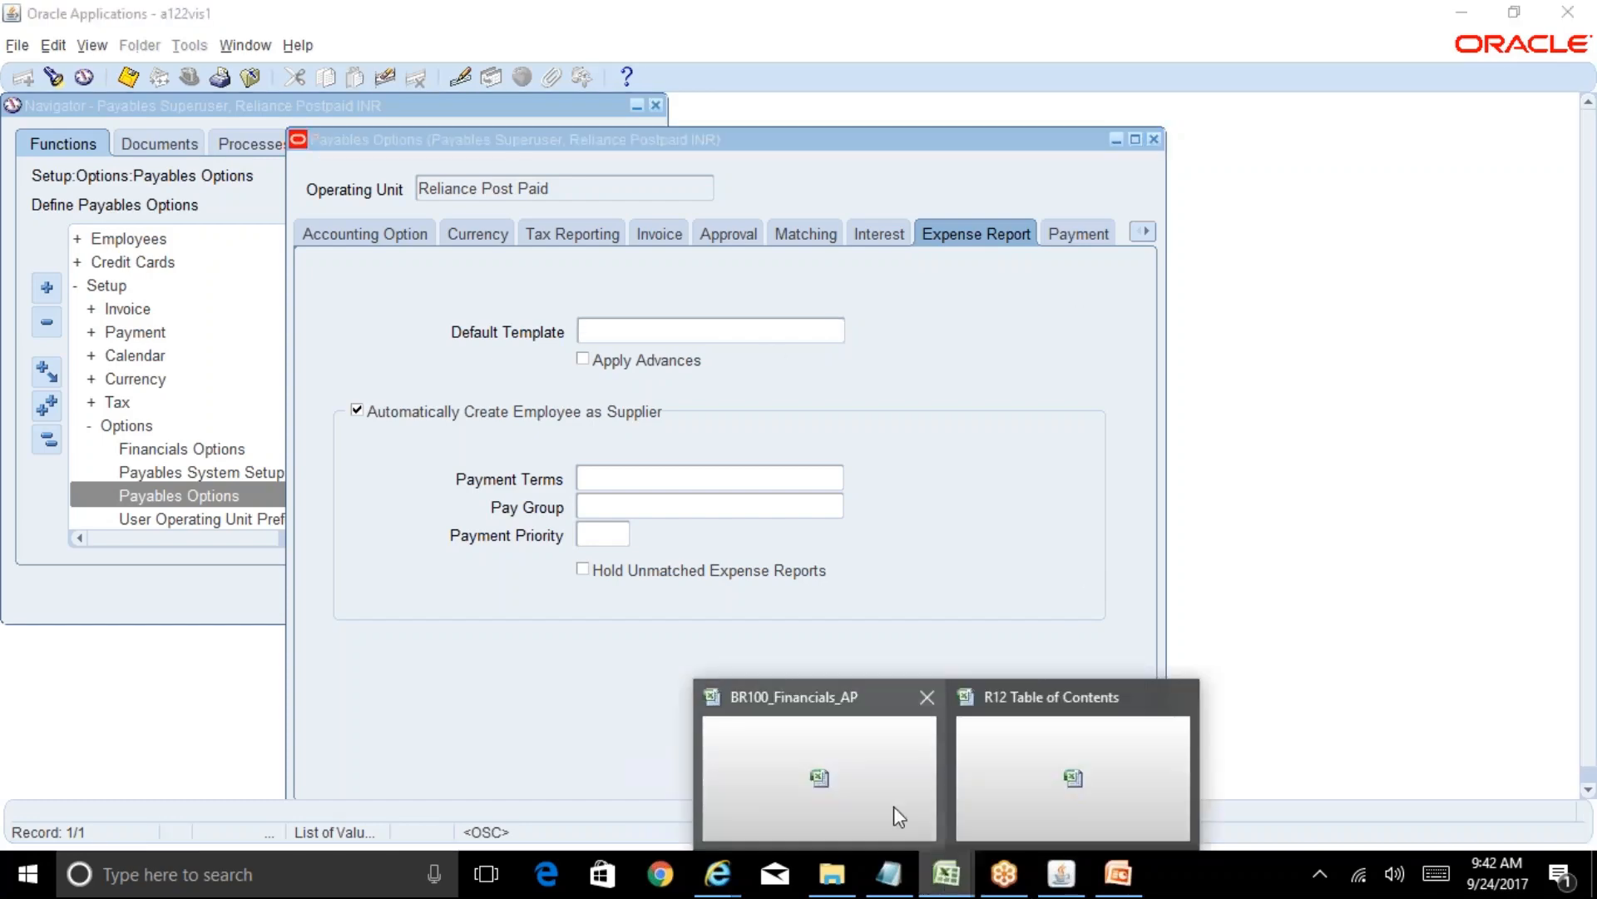
click(891, 804)
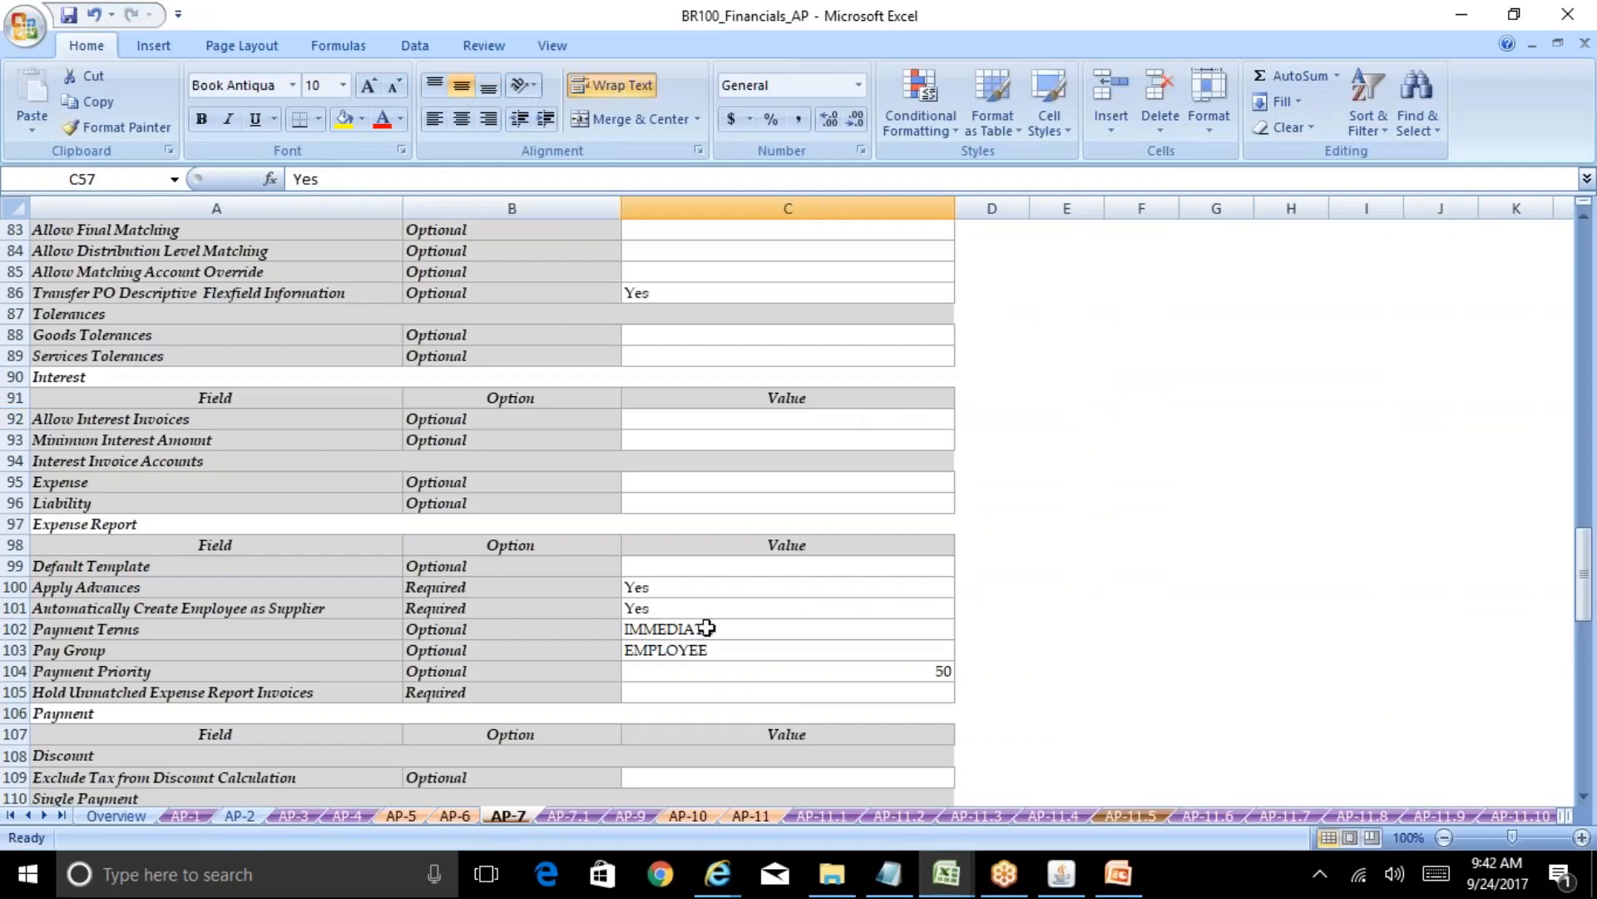
click(1057, 881)
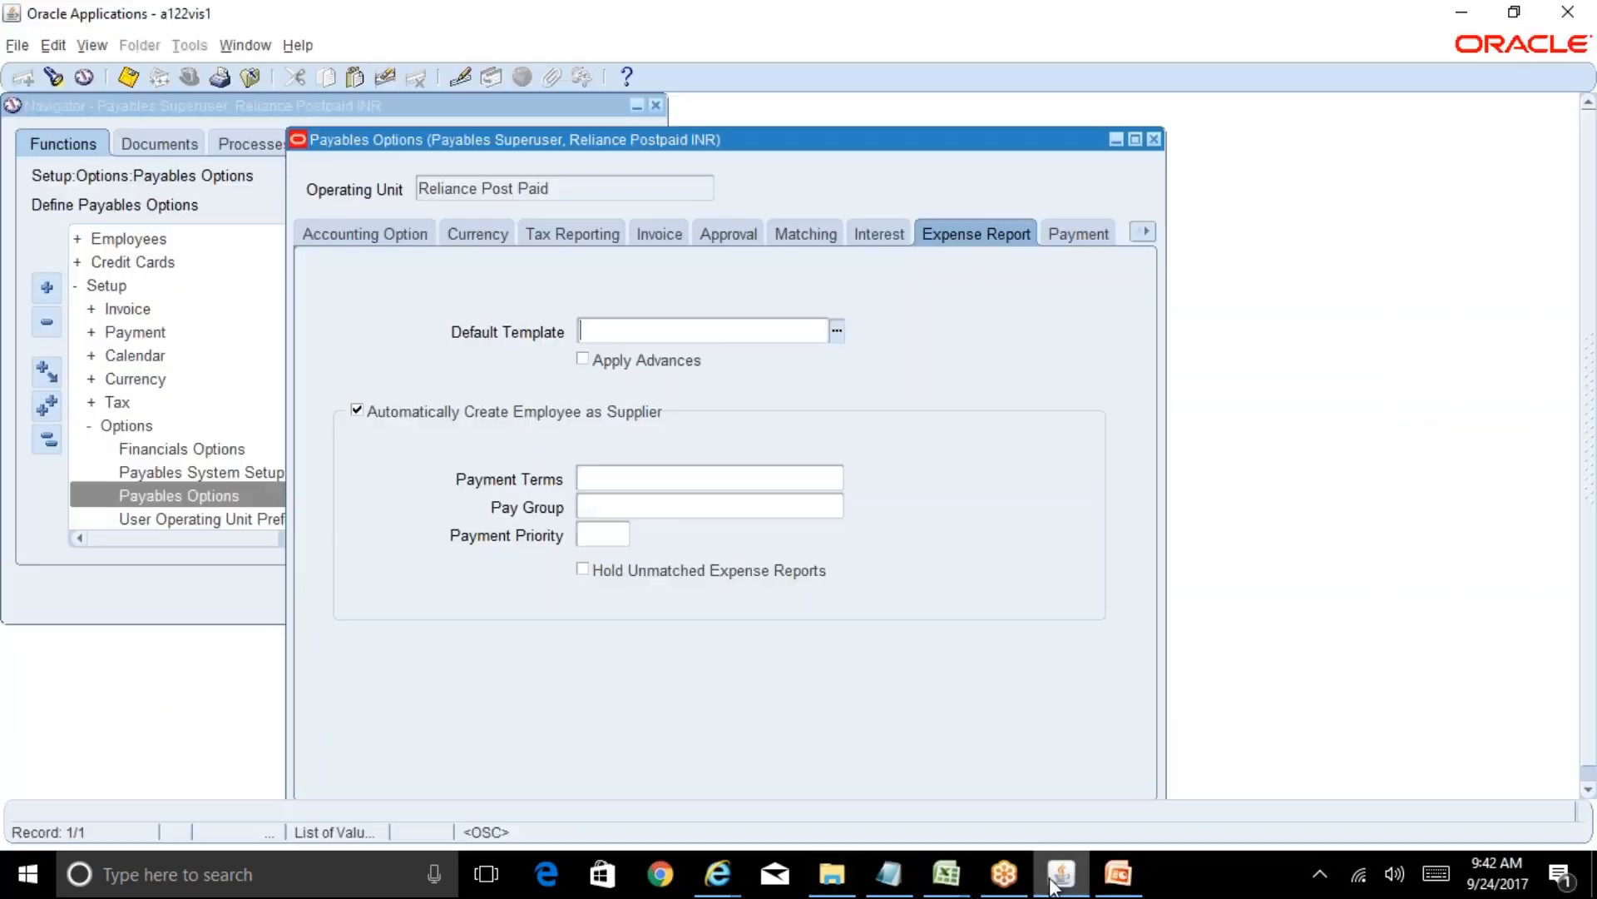
click(583, 359)
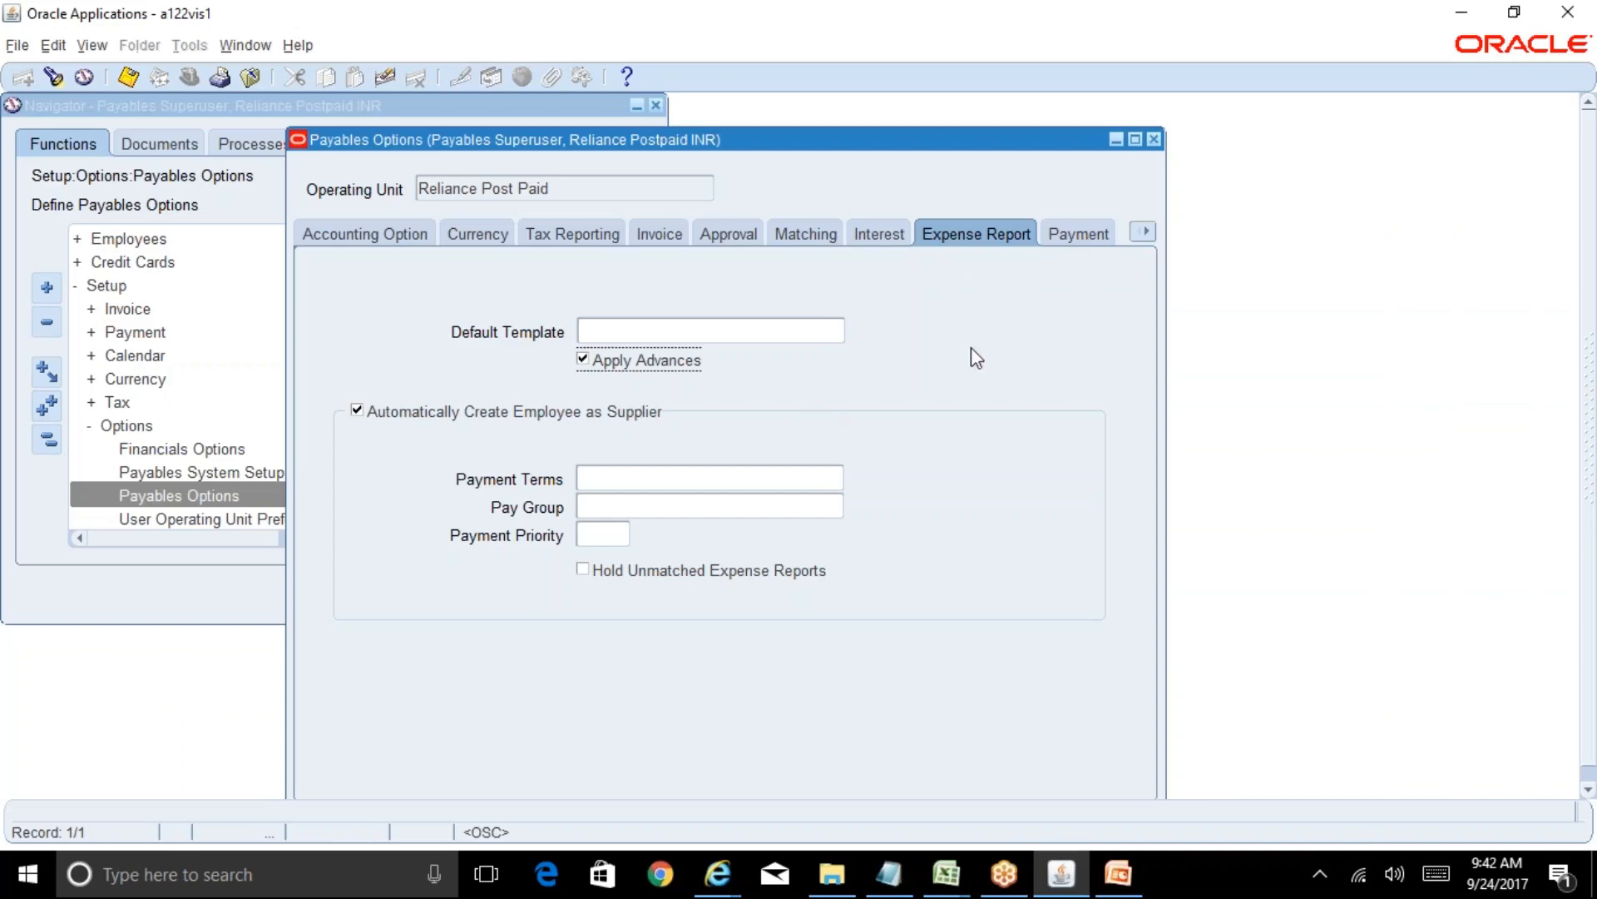
Step: Open the Payment settings of Payables Options and examine the Single Payment and Bank Charges values on the BR100 AP-7 sheet
click(1073, 240)
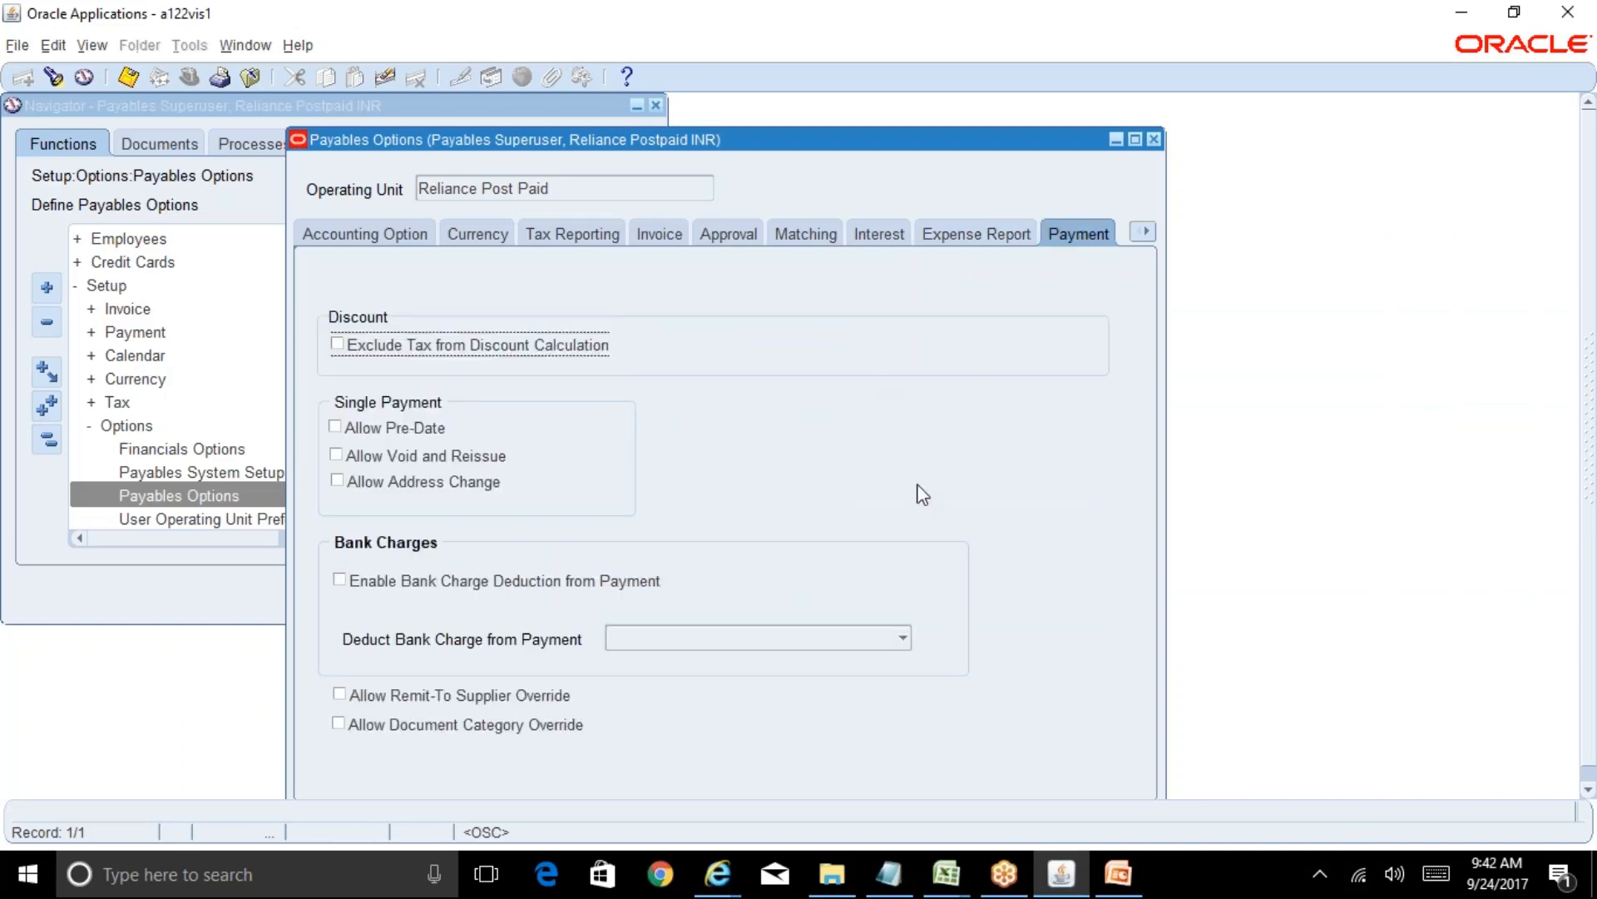
click(946, 873)
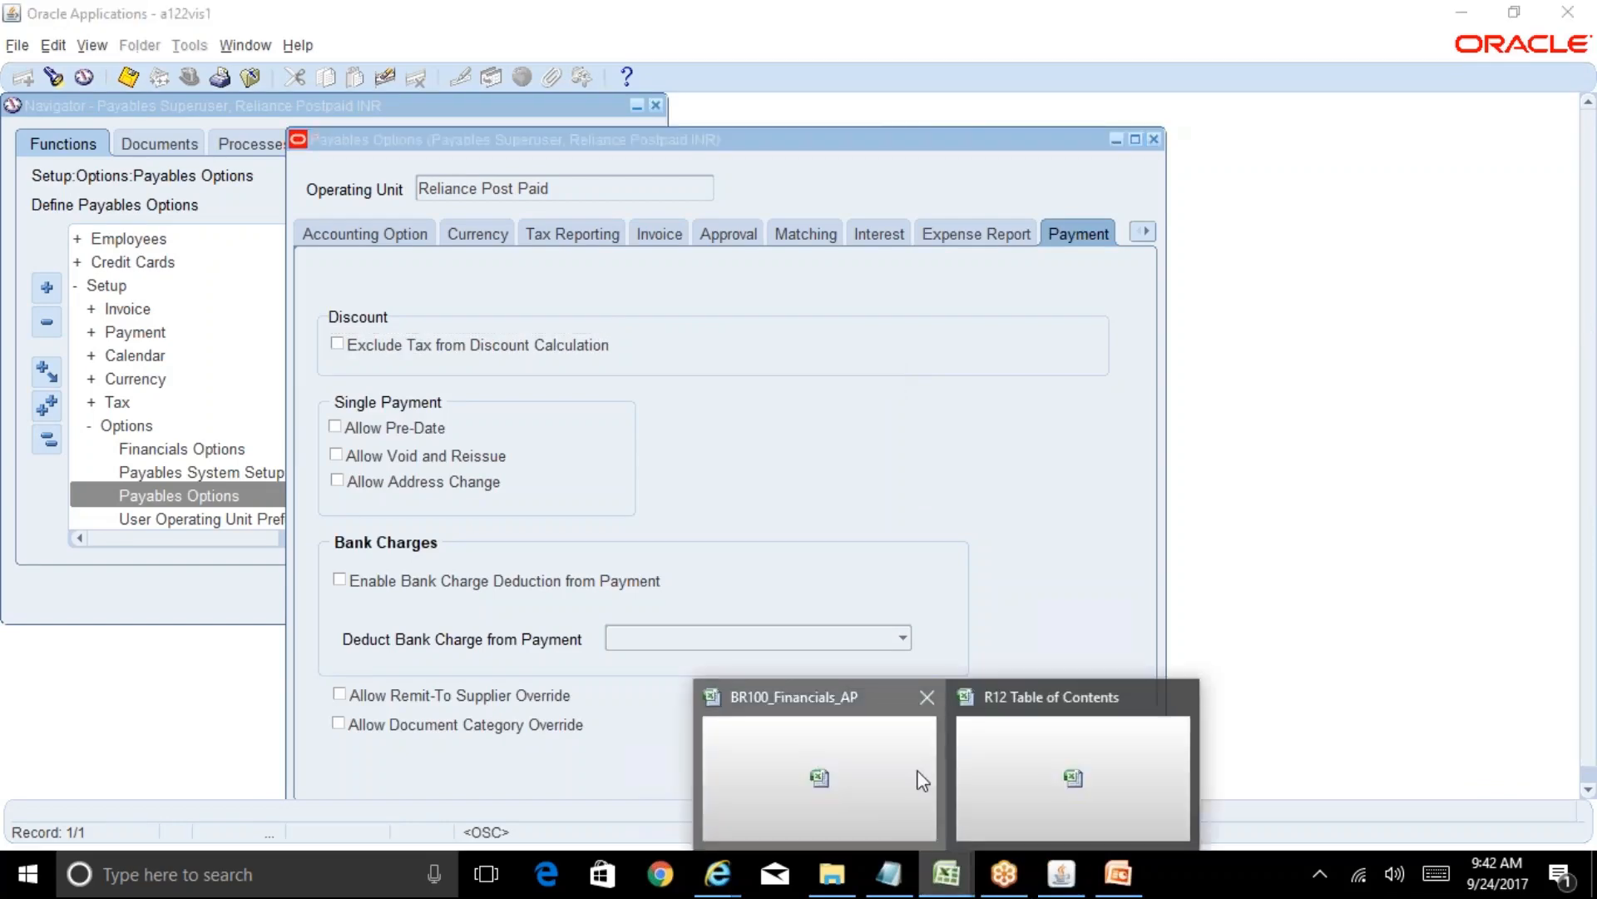
click(919, 776)
click(532, 671)
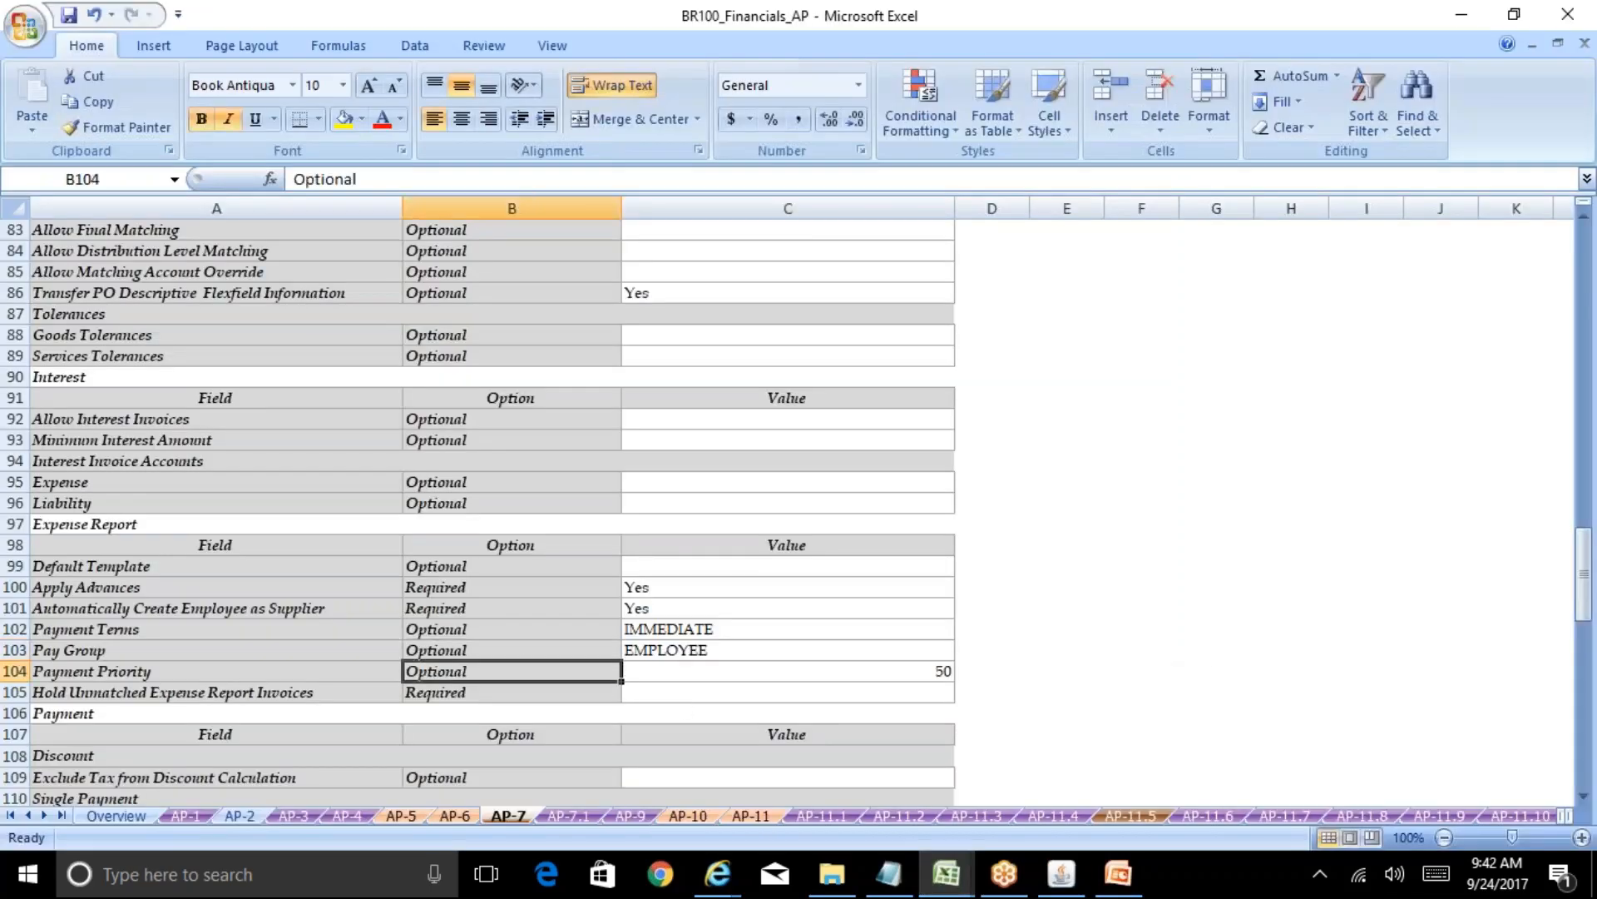
key(Down)
key(Down)
key(Down)
key(Down)
key(Down)
key(Down)
key(Down)
key(Down)
key(Down)
key(Down)
key(Down)
key(Down)
key(Down)
key(Down)
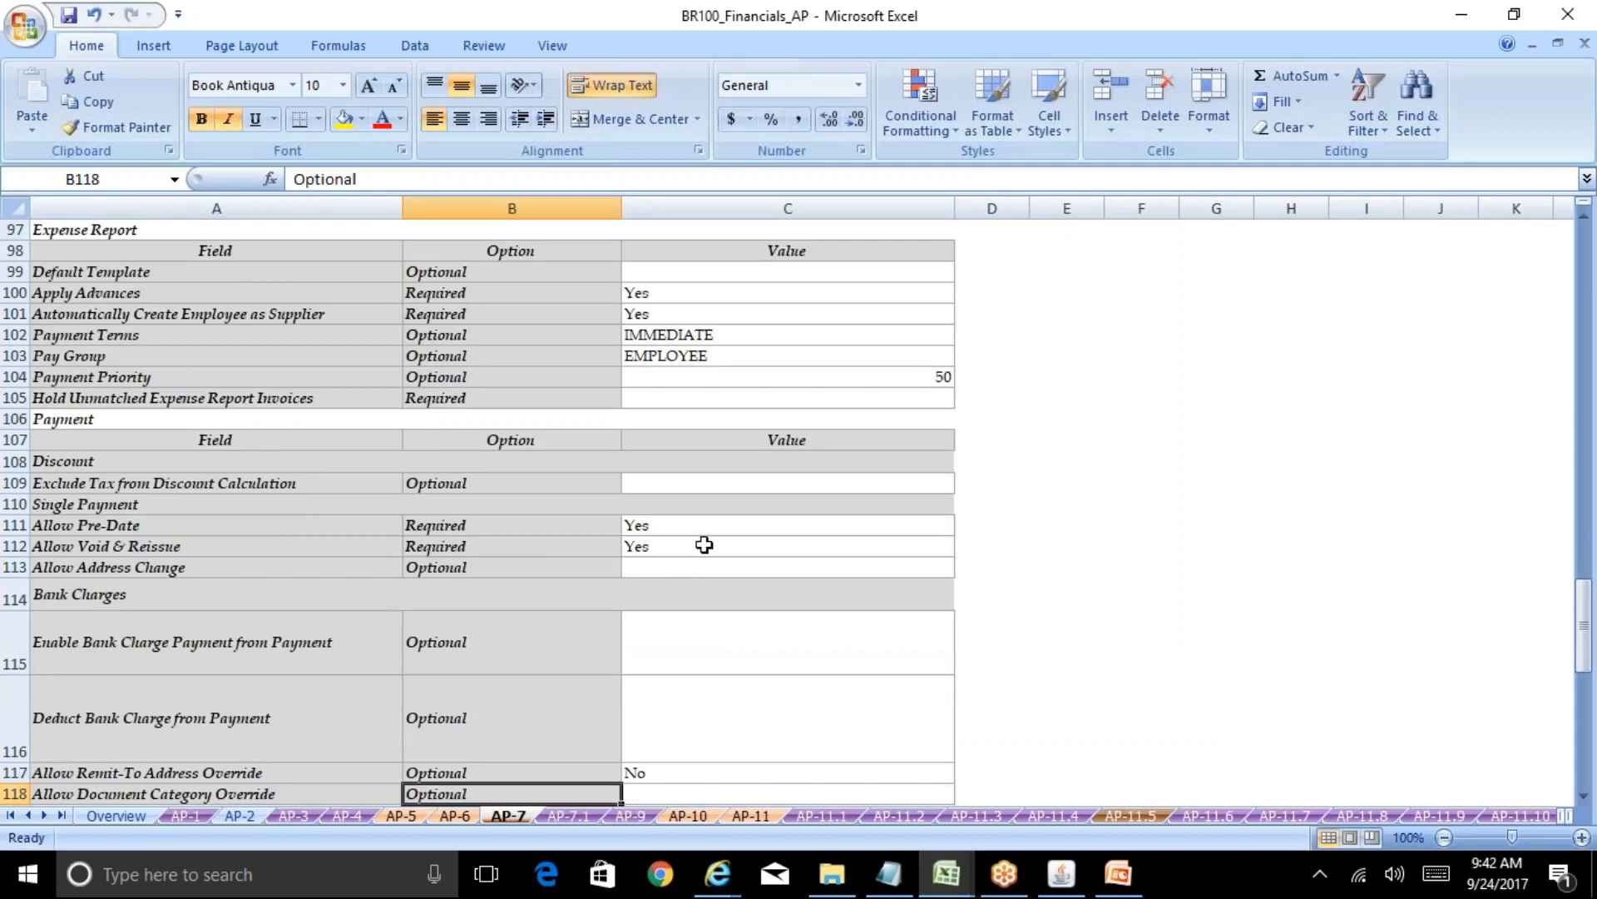
click(706, 528)
key(Down)
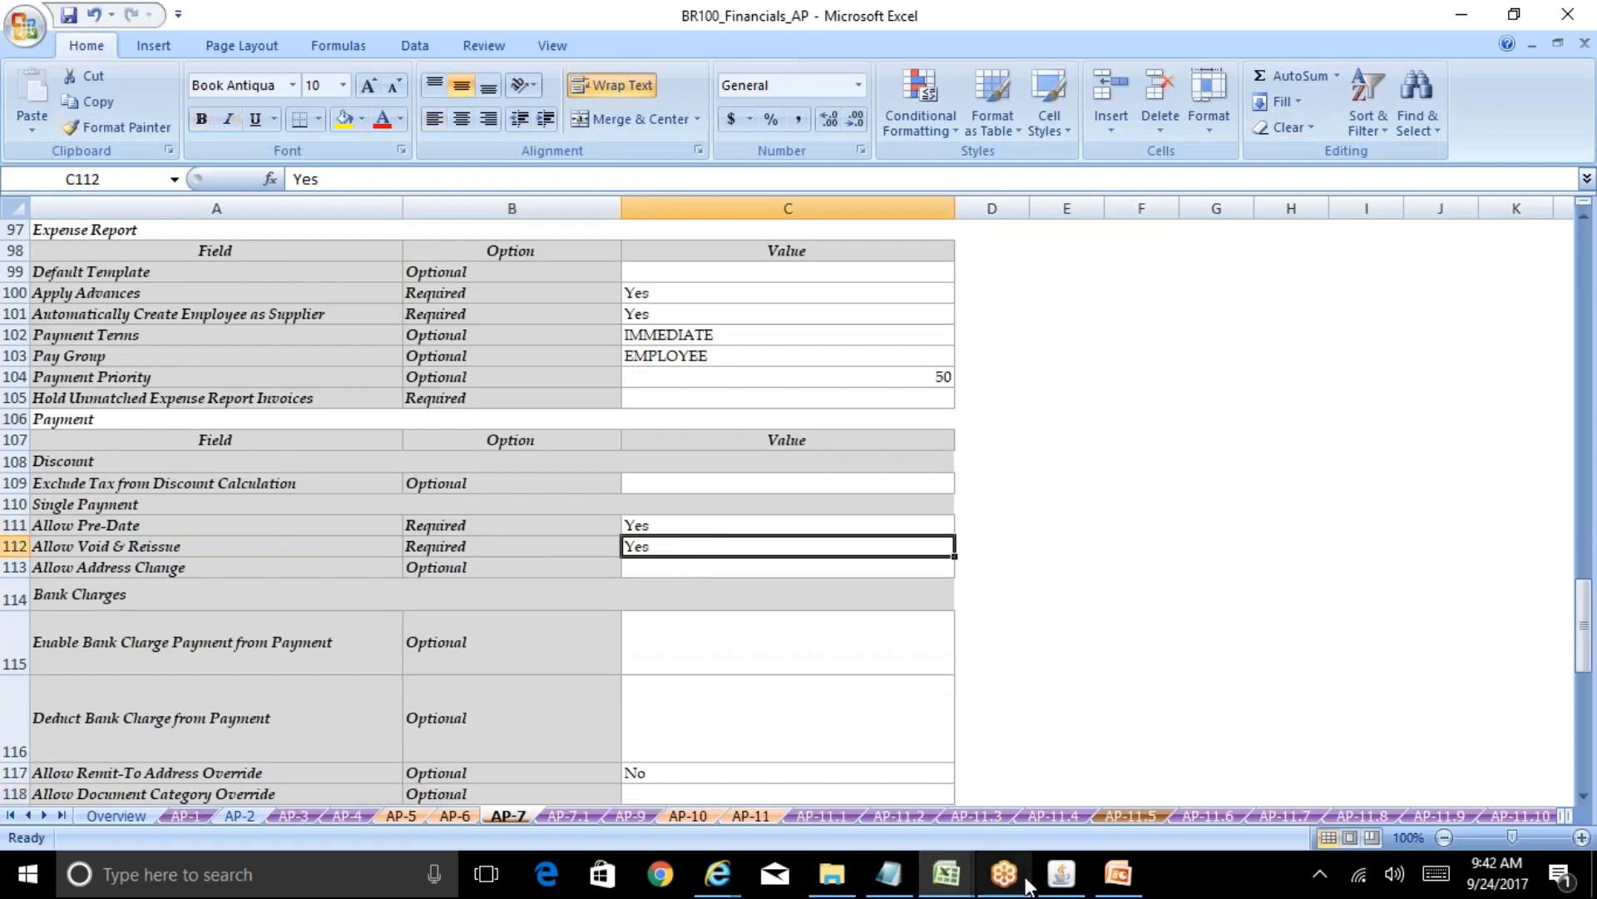
Step: Switch to Oracle Payables Options and enable Allow Pre-Date and Allow Void and Reissue for single payments
click(1061, 874)
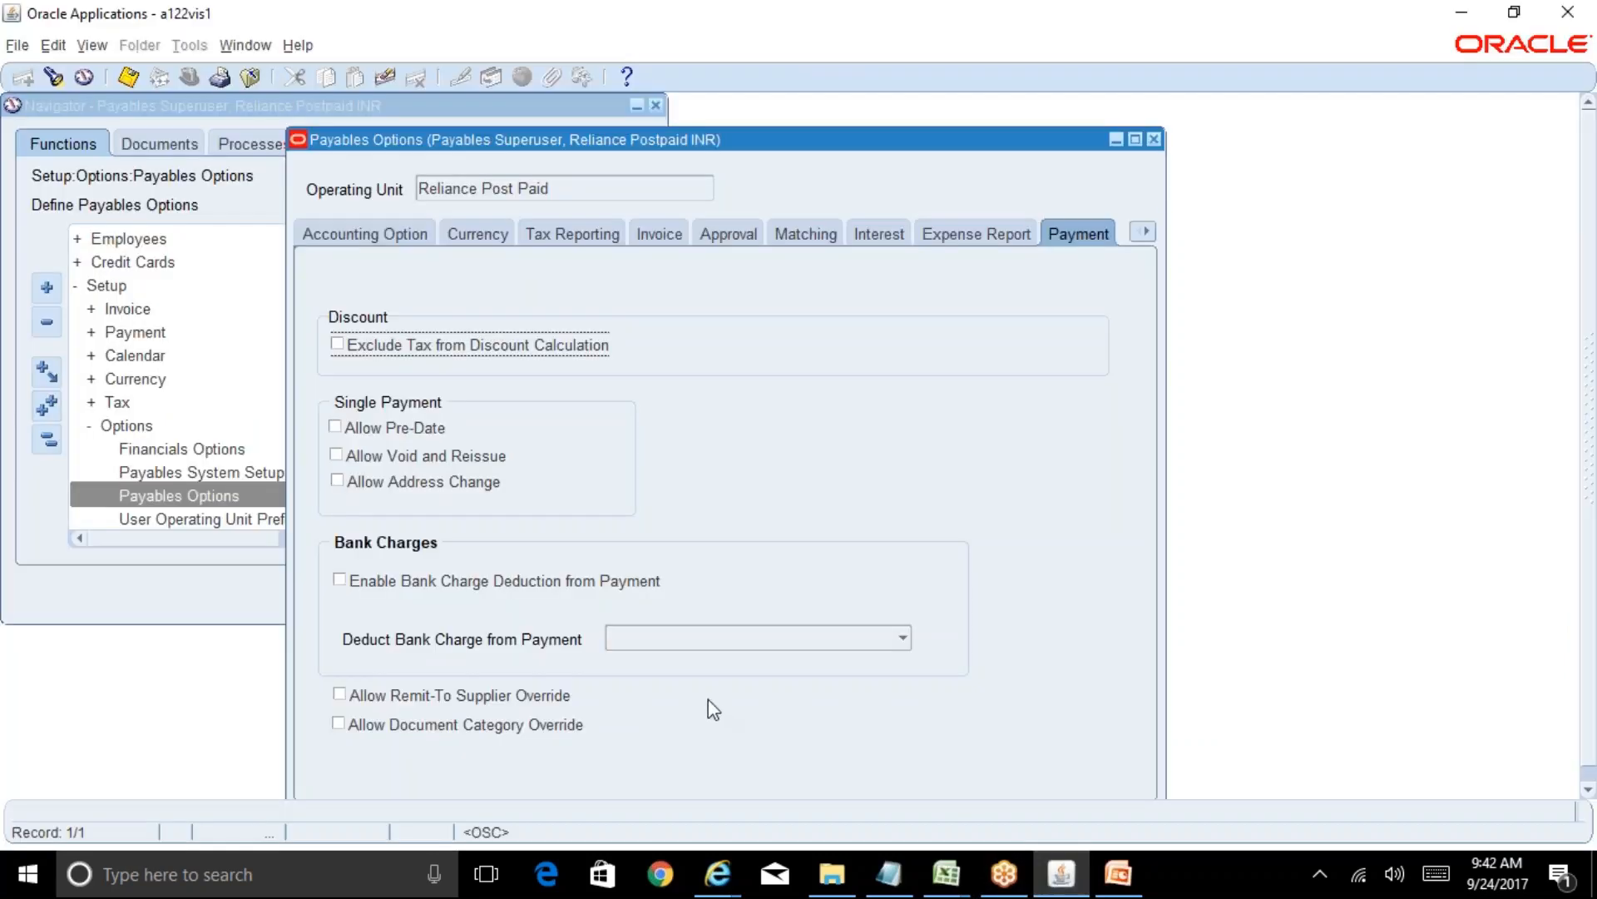
click(372, 434)
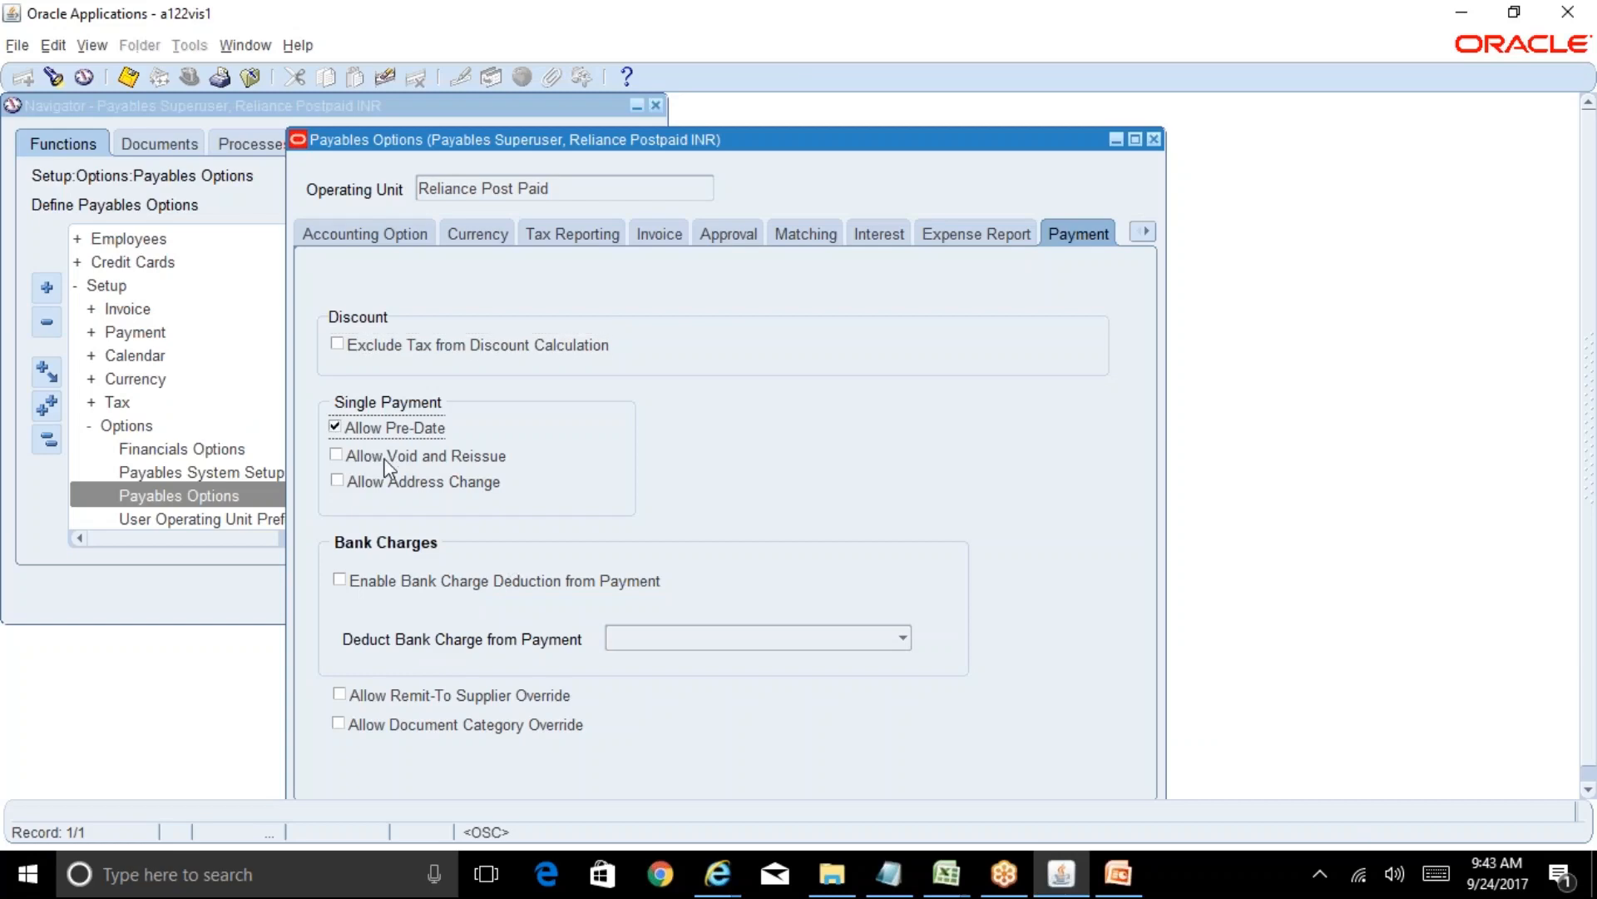
click(382, 457)
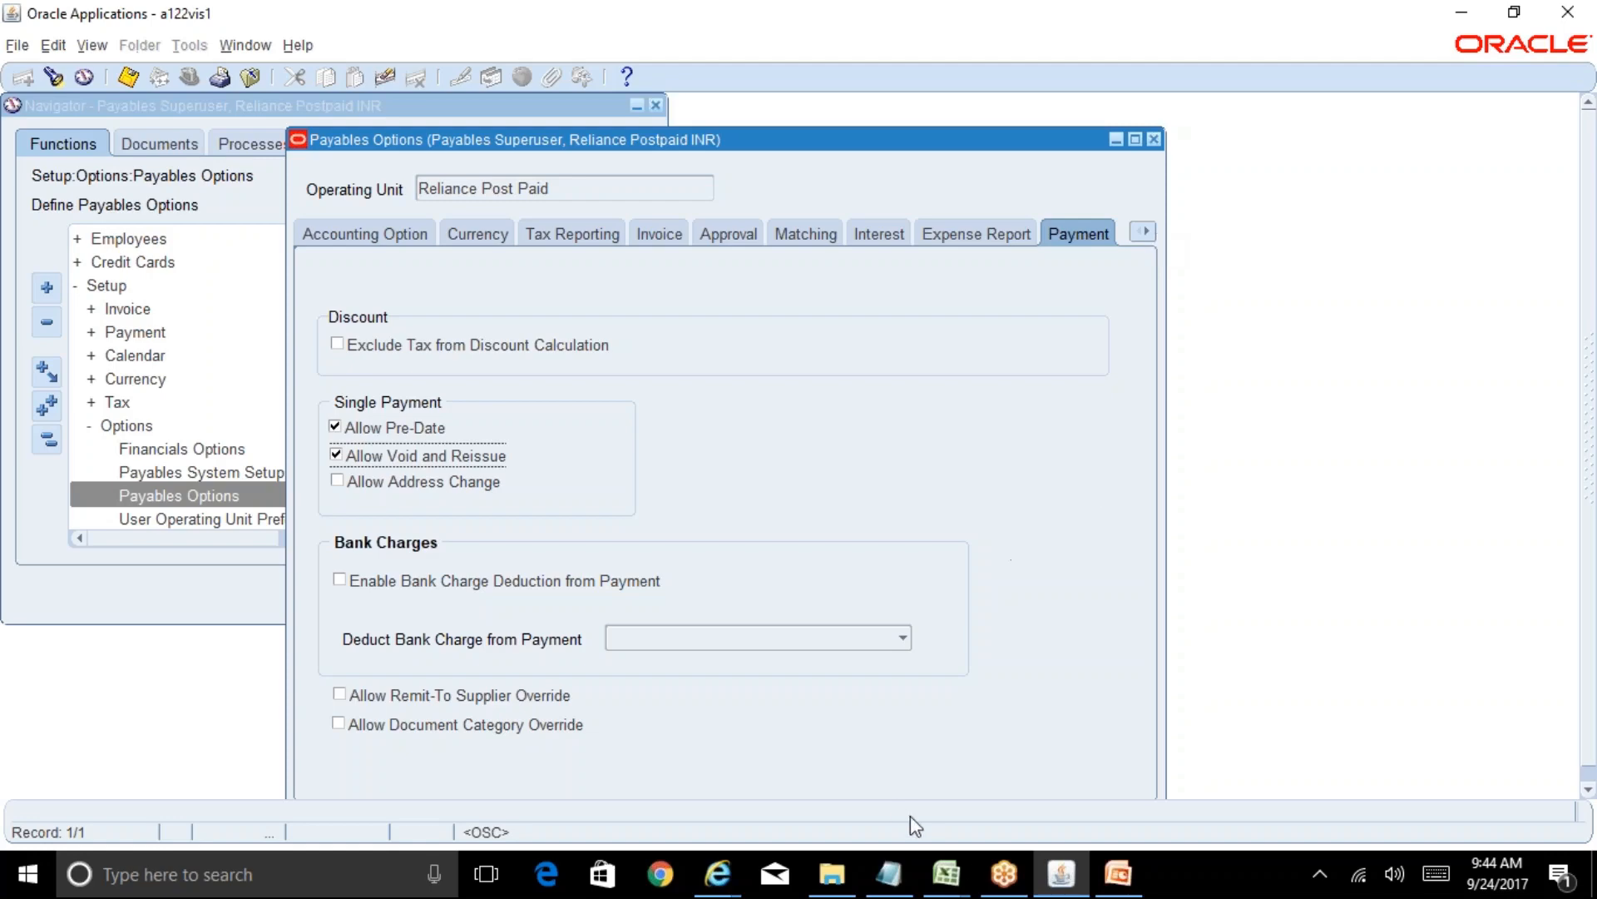
Step: Switch to the Running Notes_AP sheet in the R12 Table of Contents workbook and enter the date 20-Aug-2017 in cell G33
click(946, 874)
click(1039, 779)
click(522, 584)
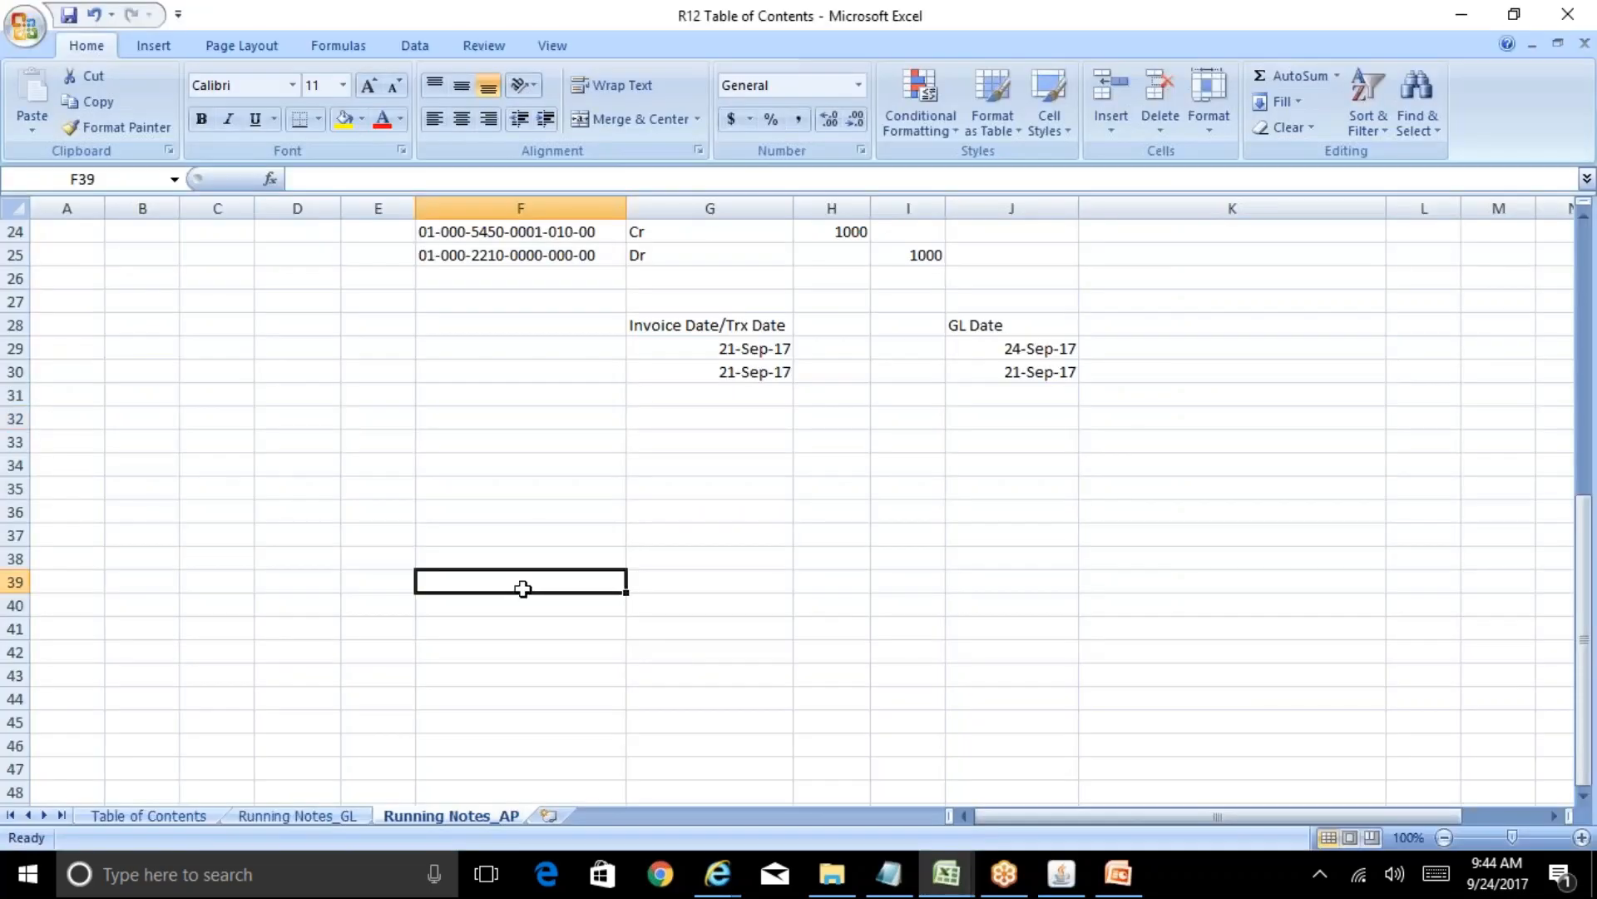
key(Up)
key(Up)
key(Up)
key(Up)
key(Up)
key(Up)
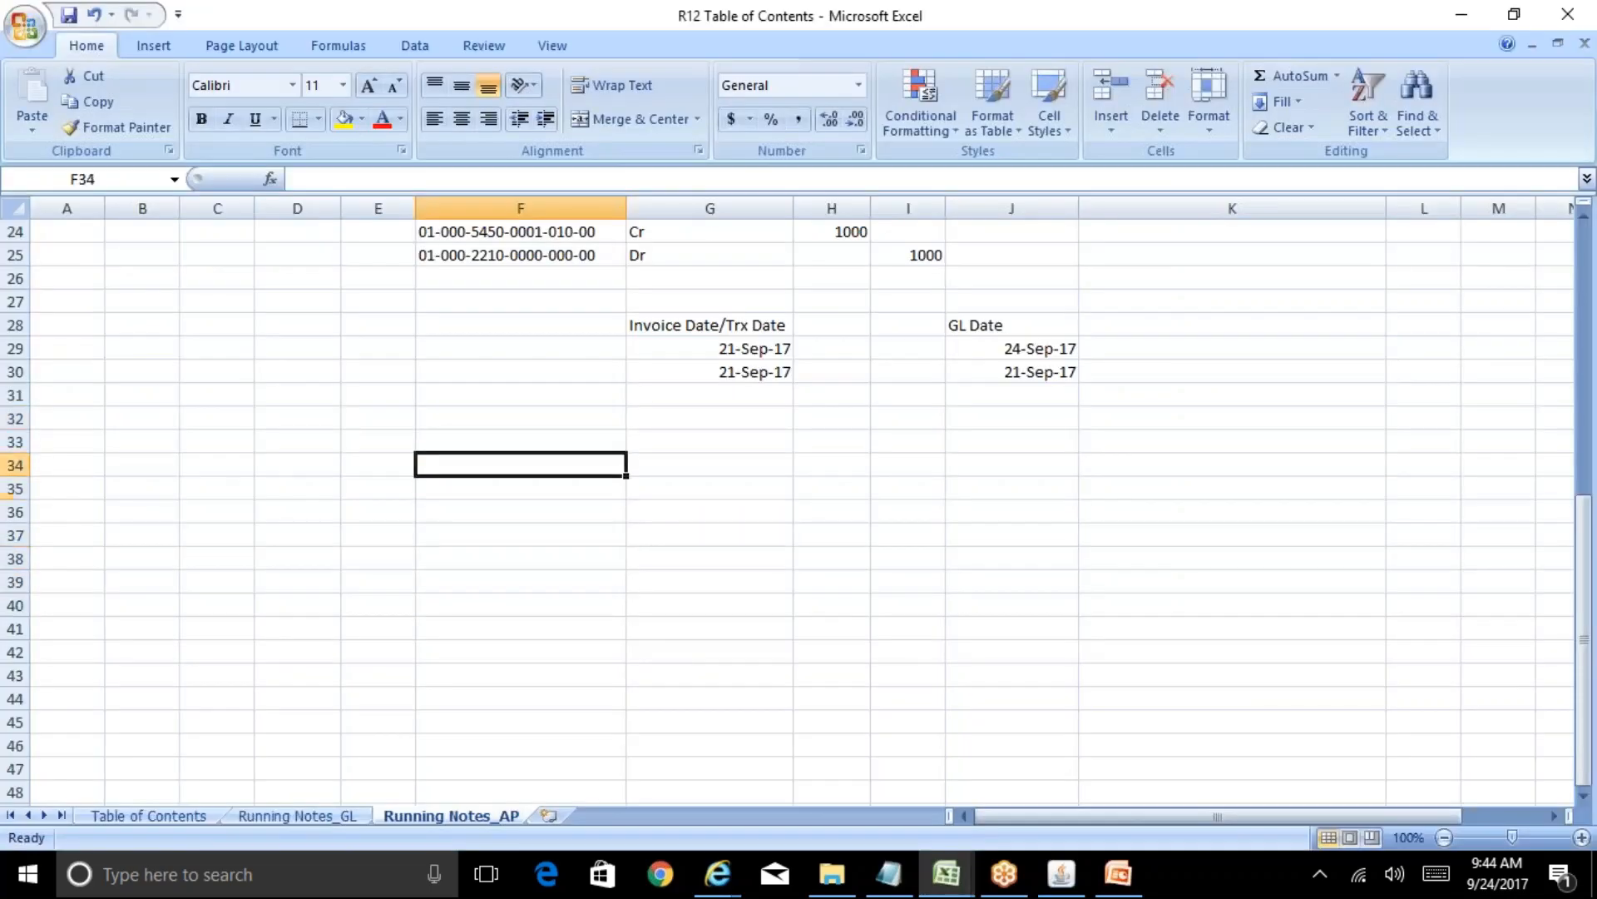
key(Right)
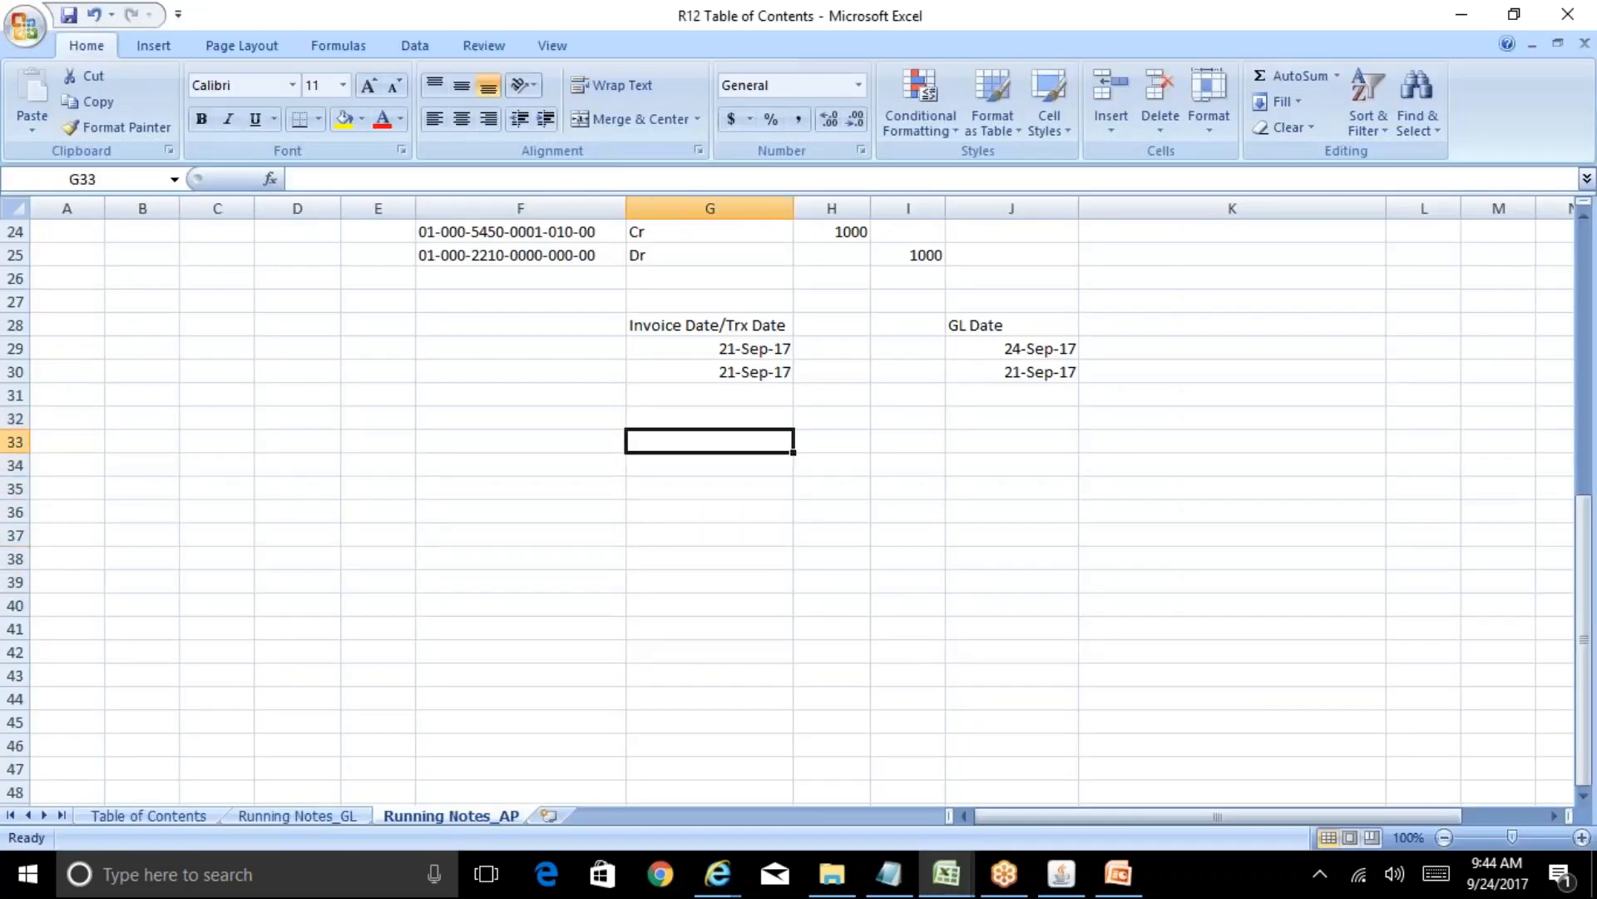
text(20-Au)
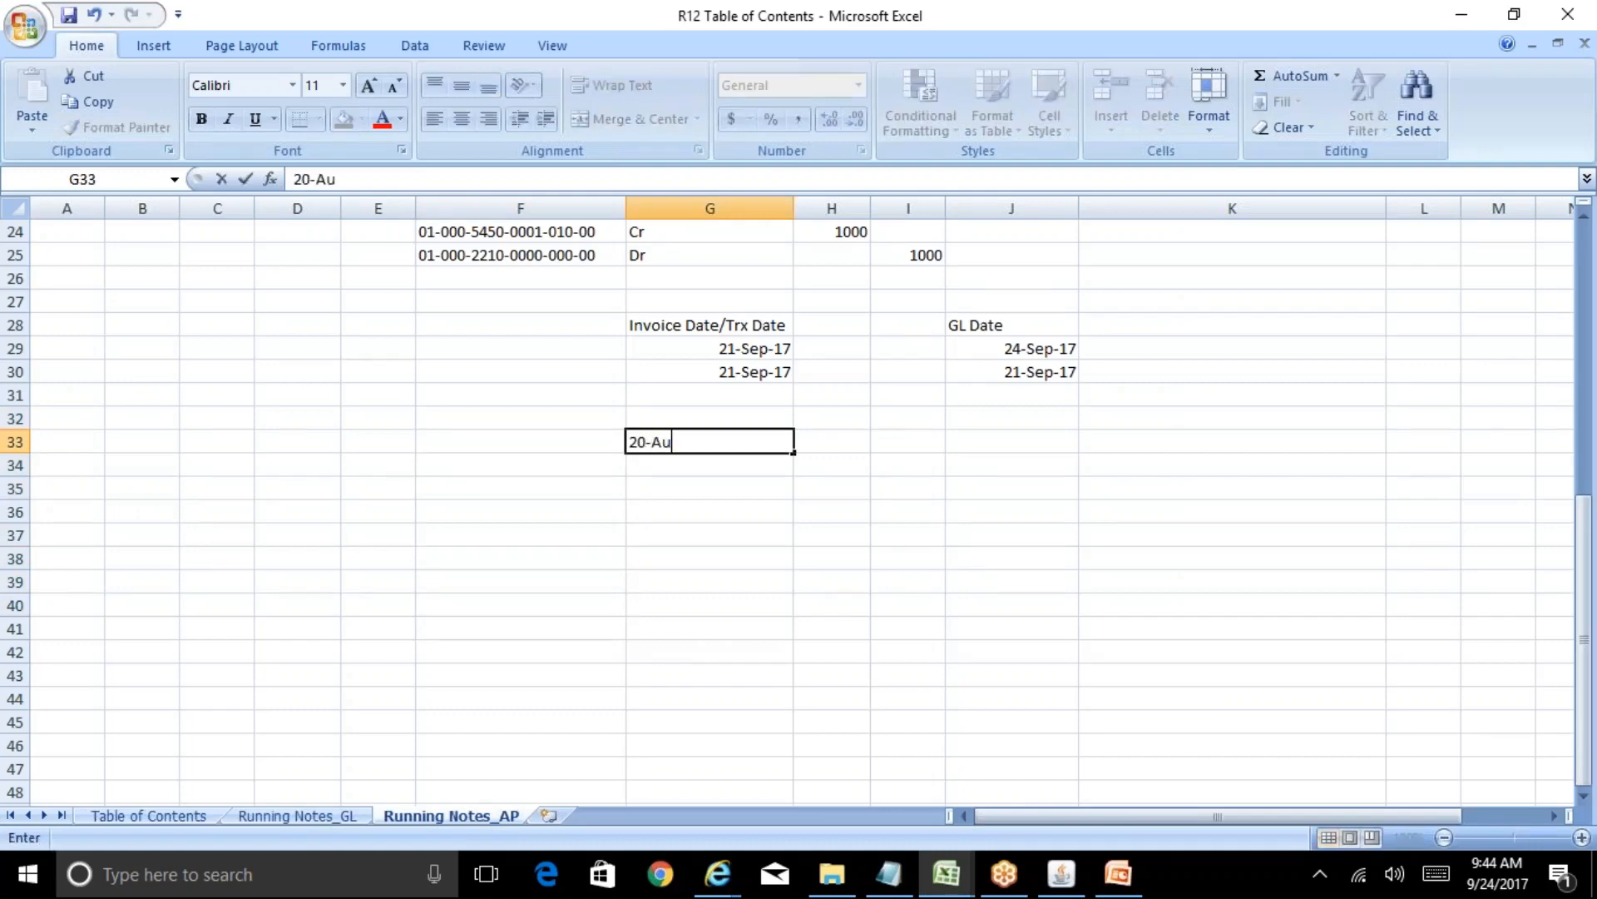
text(g-2017)
key(Right)
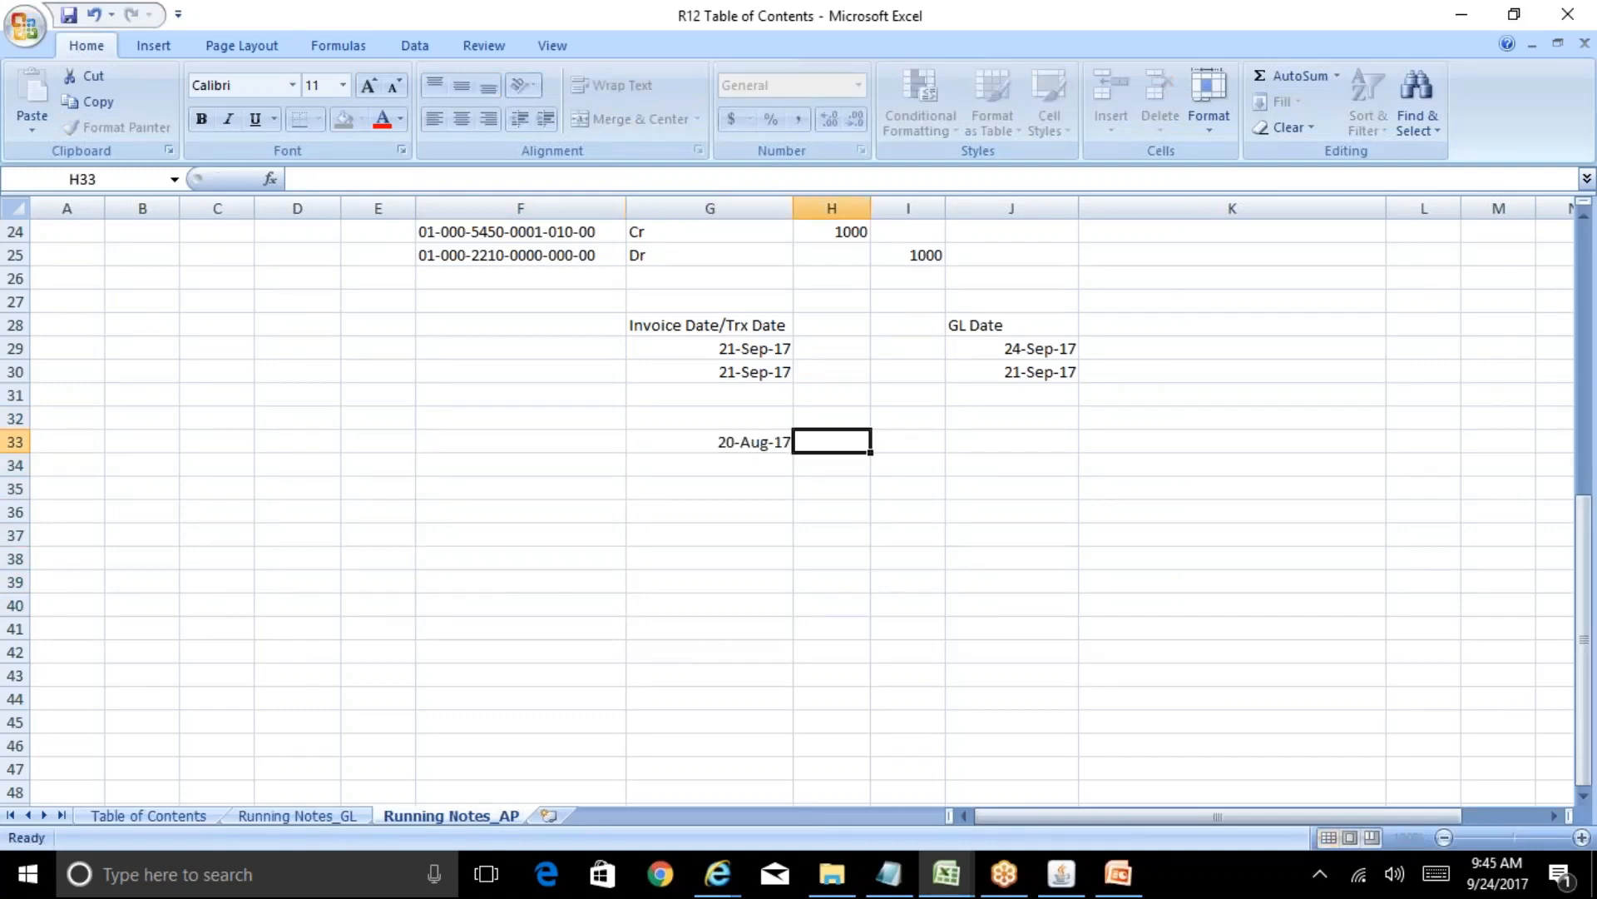
Step: Enter the date 20-Sep-2017 in cell J33 under GL Date and again in cell K34
key(Right)
key(Right)
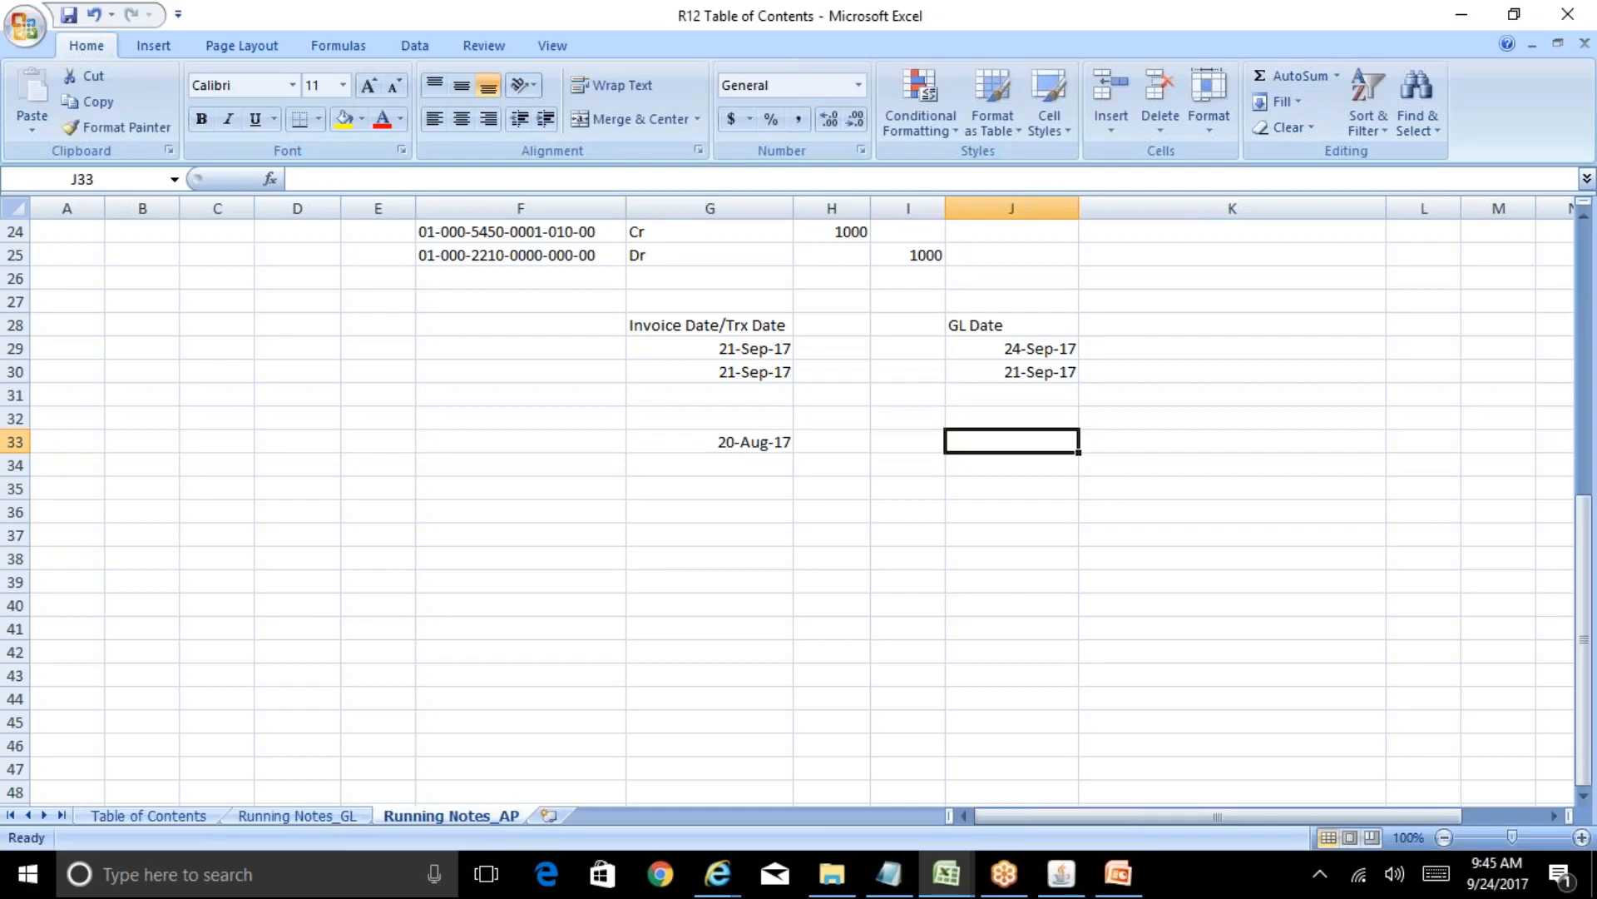
text(20-Sep-2)
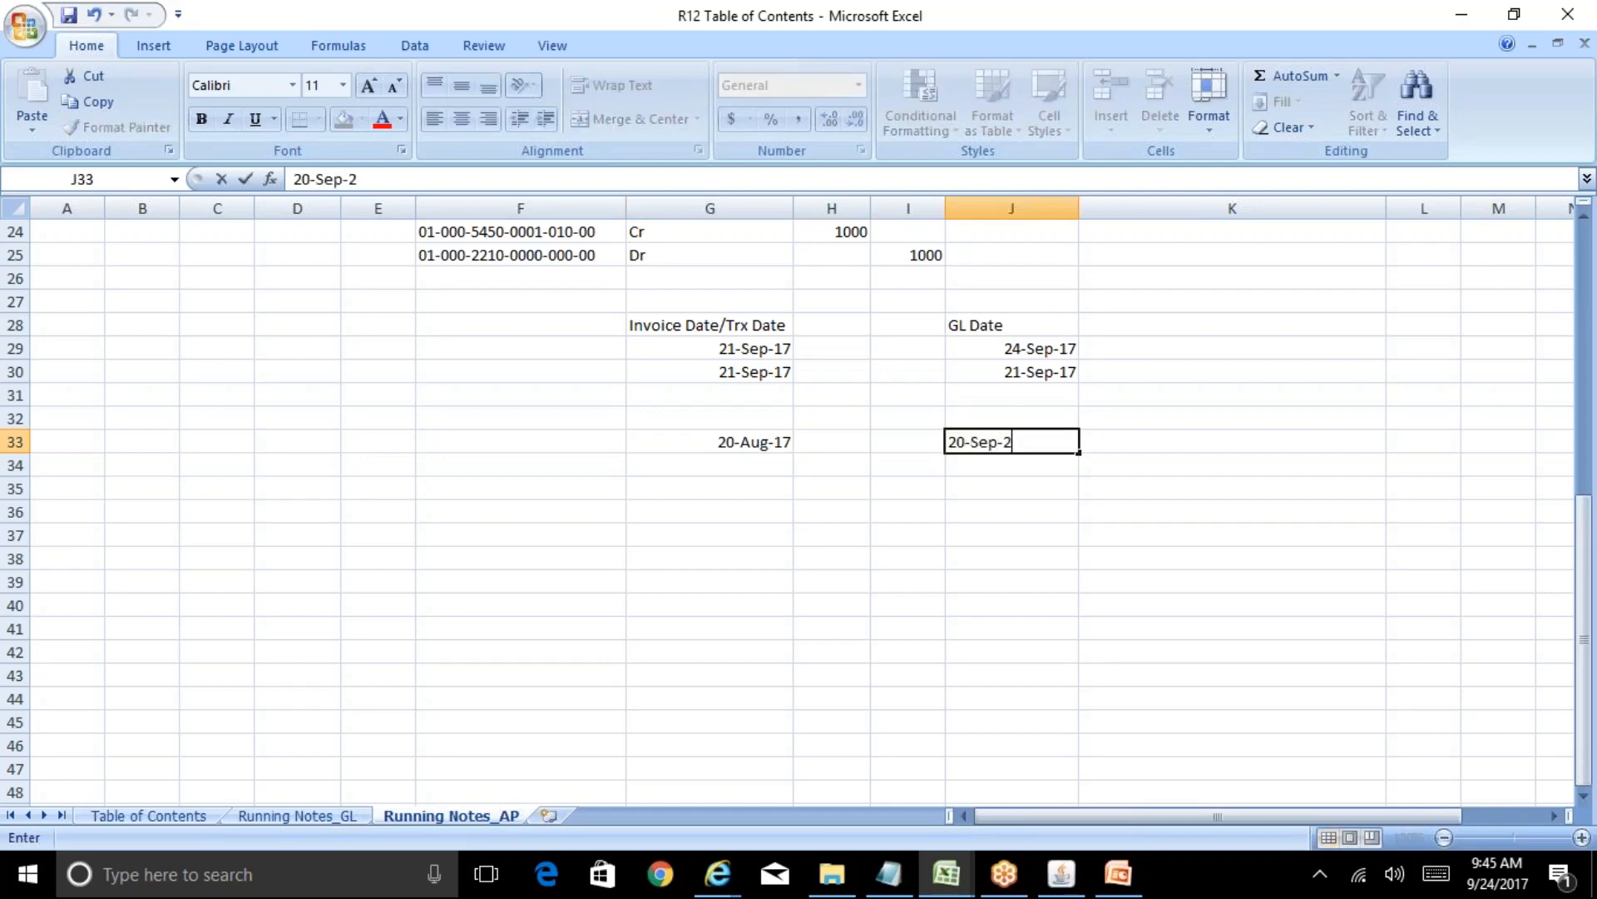
text(017)
key(Return)
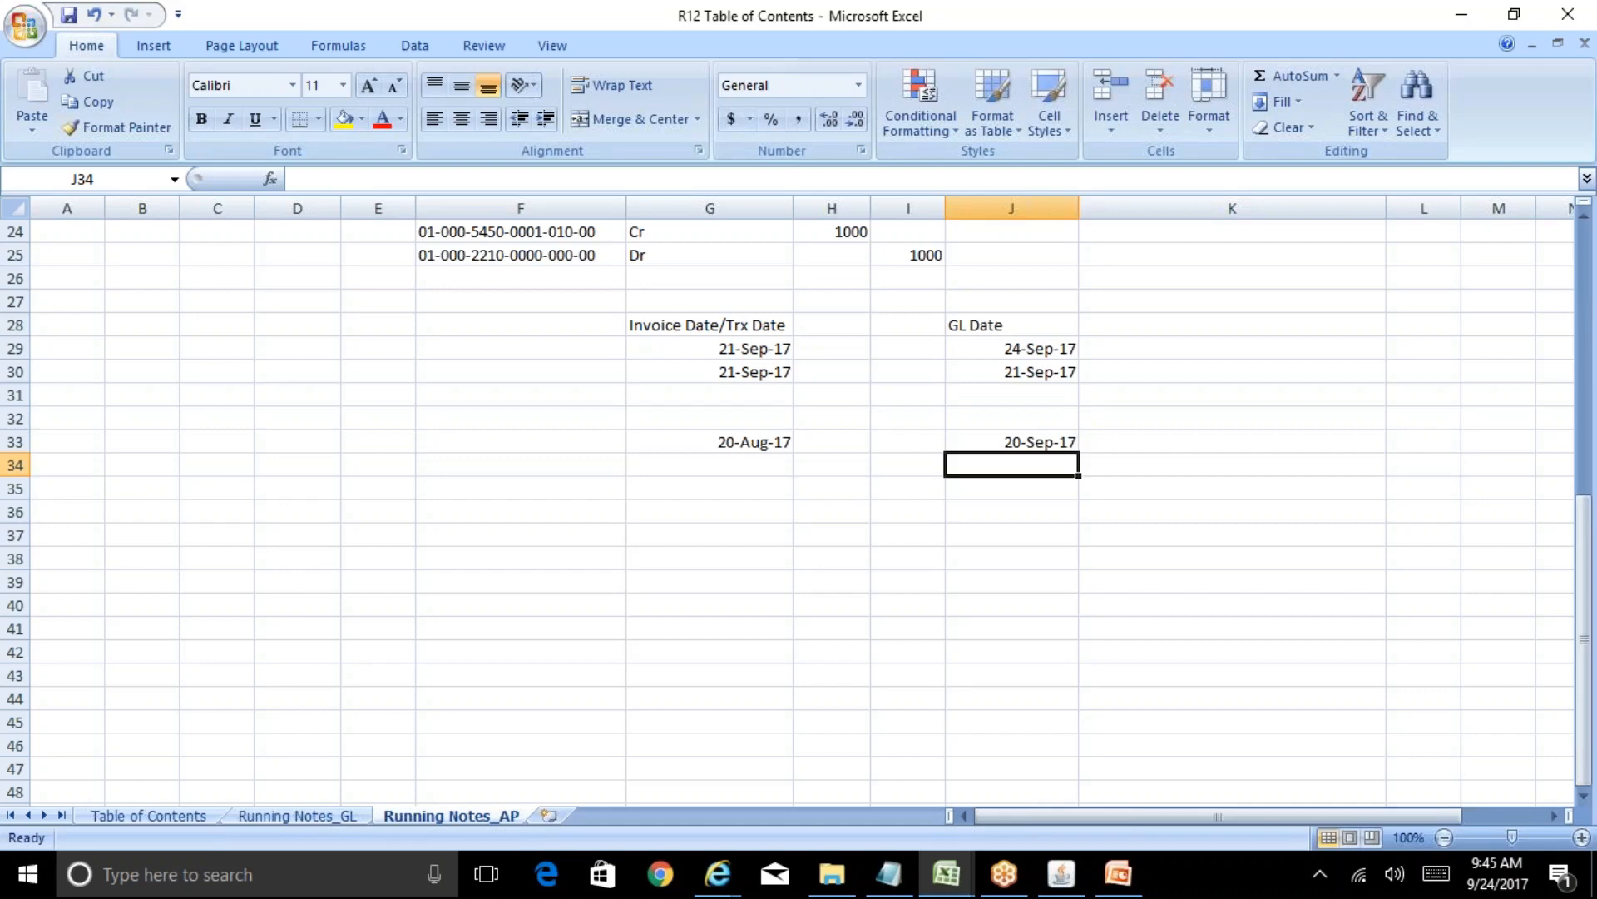
click(1232, 465)
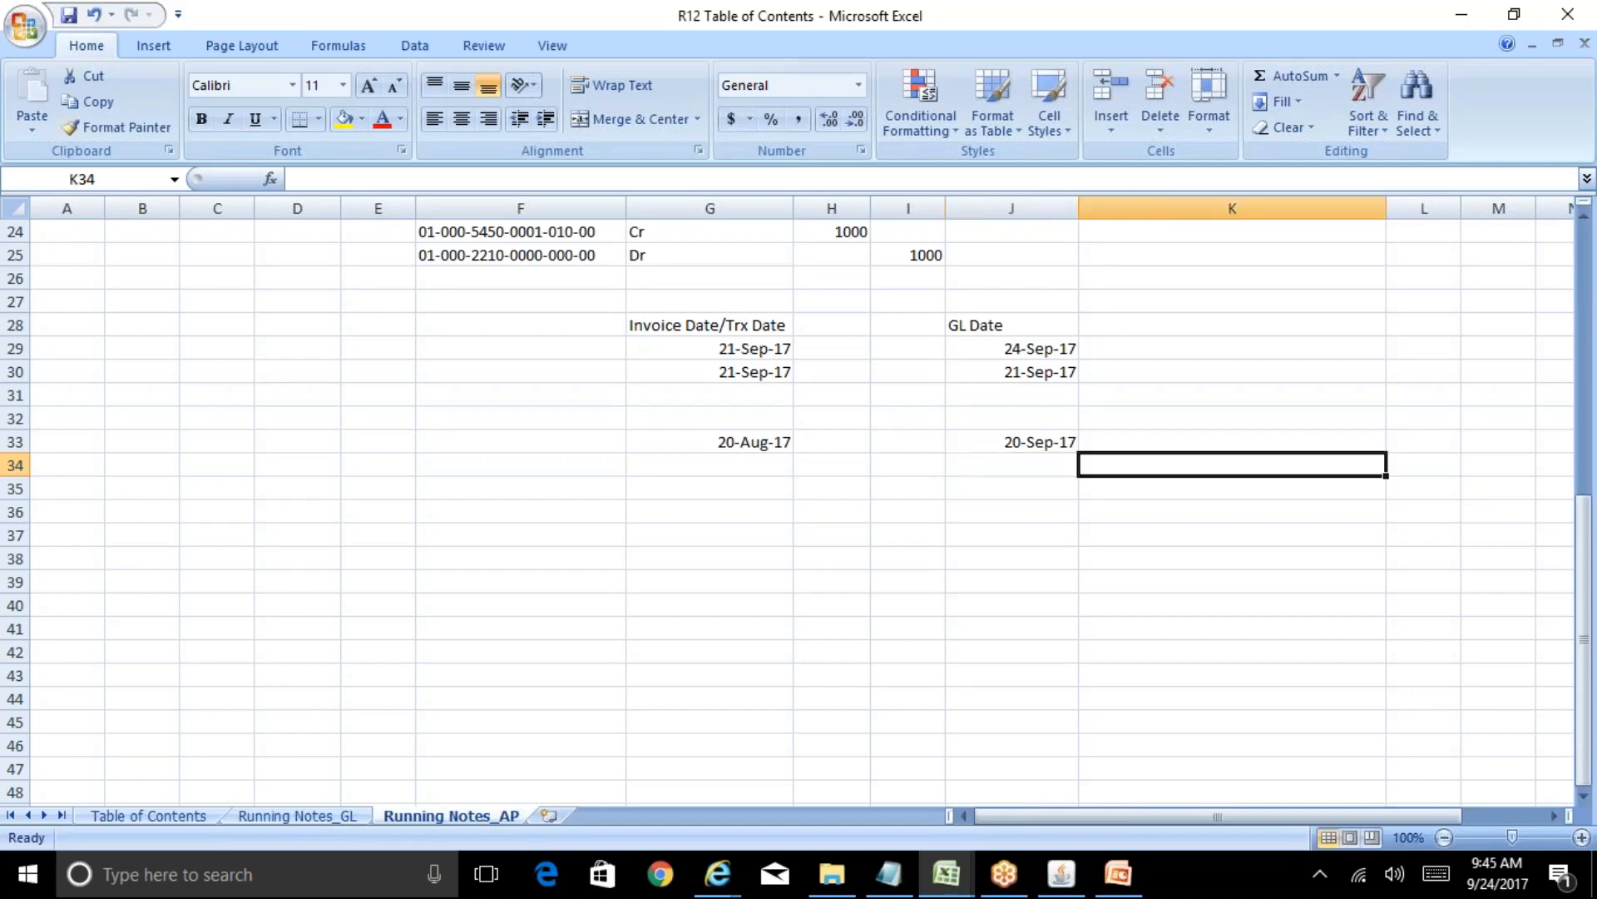
text(20-S)
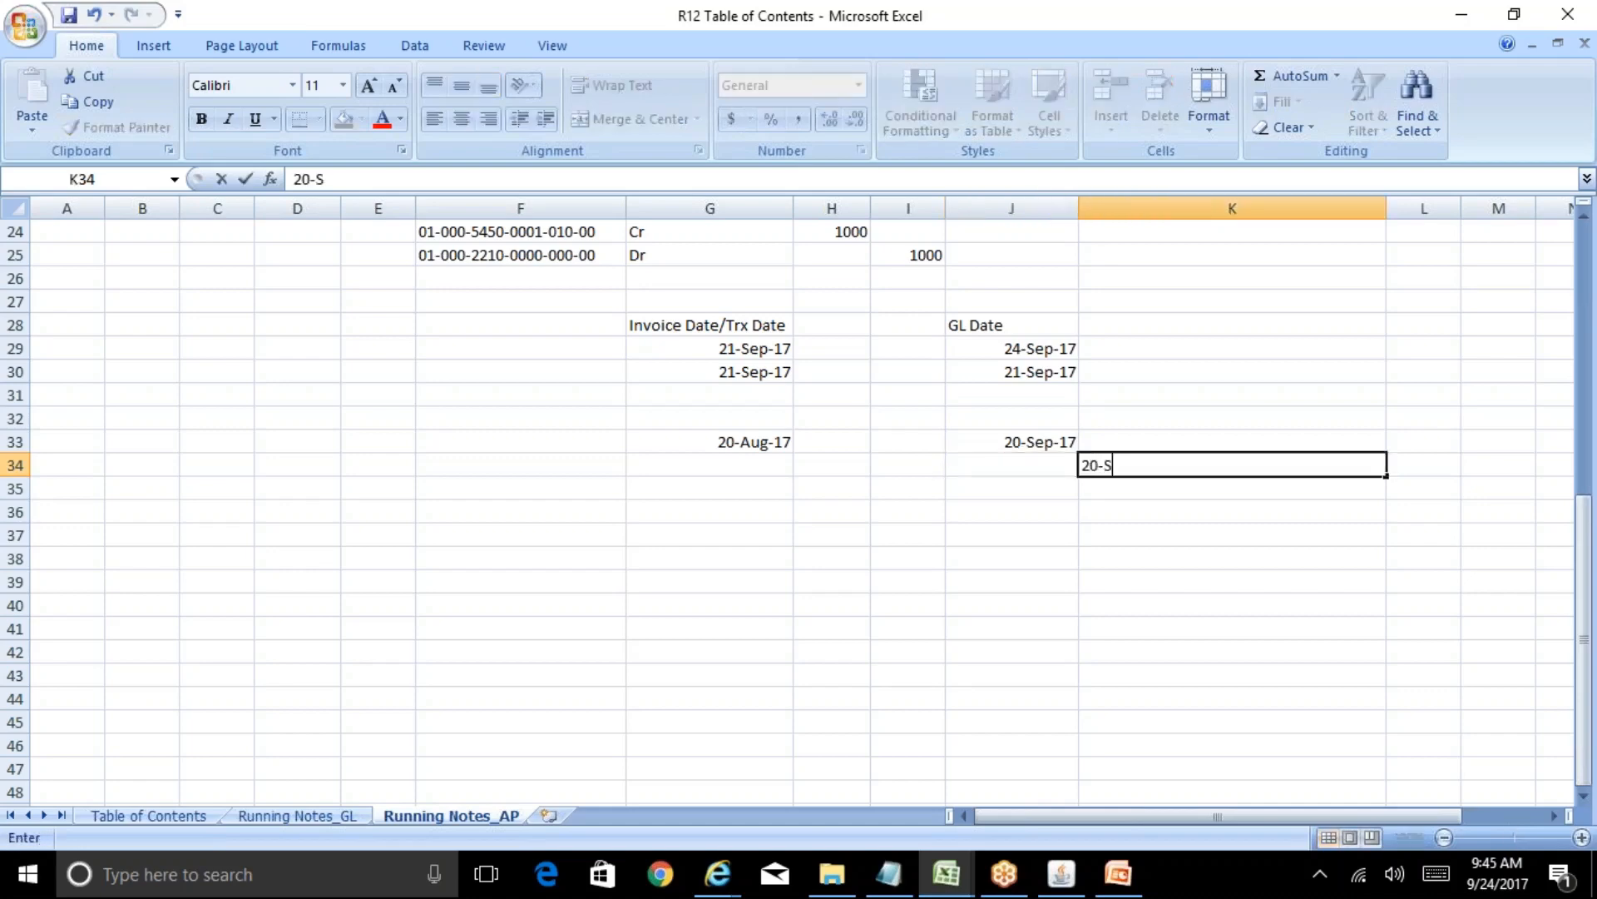
text(ep-2017)
key(Return)
key(Up)
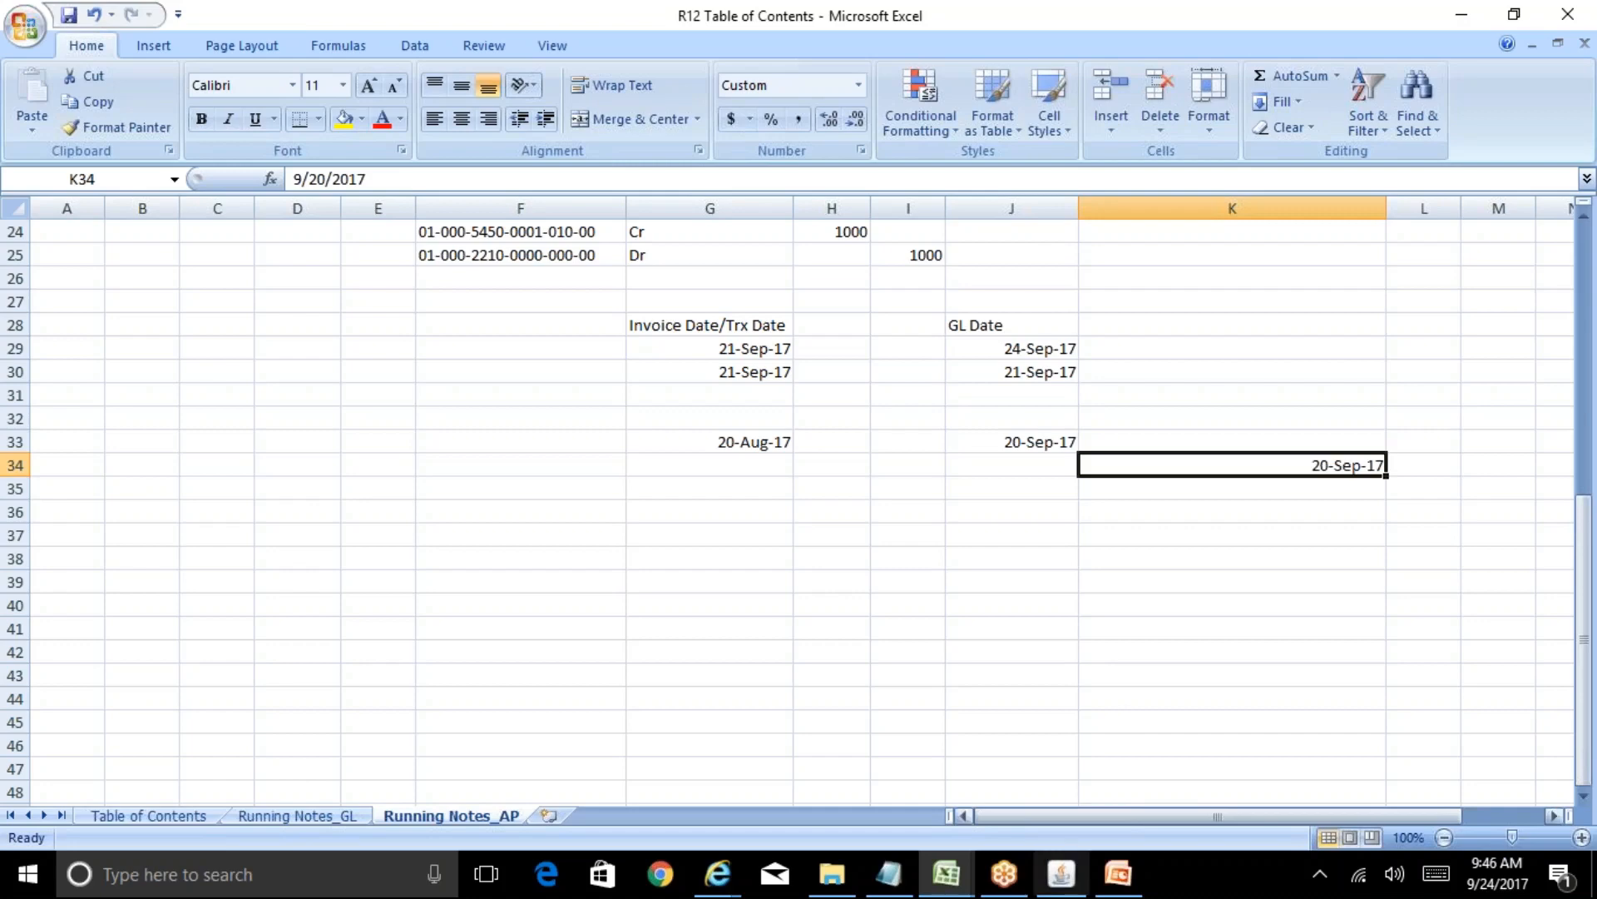
Step: Switch to Oracle Payables Options and open the Withholding Tax settings
click(1062, 873)
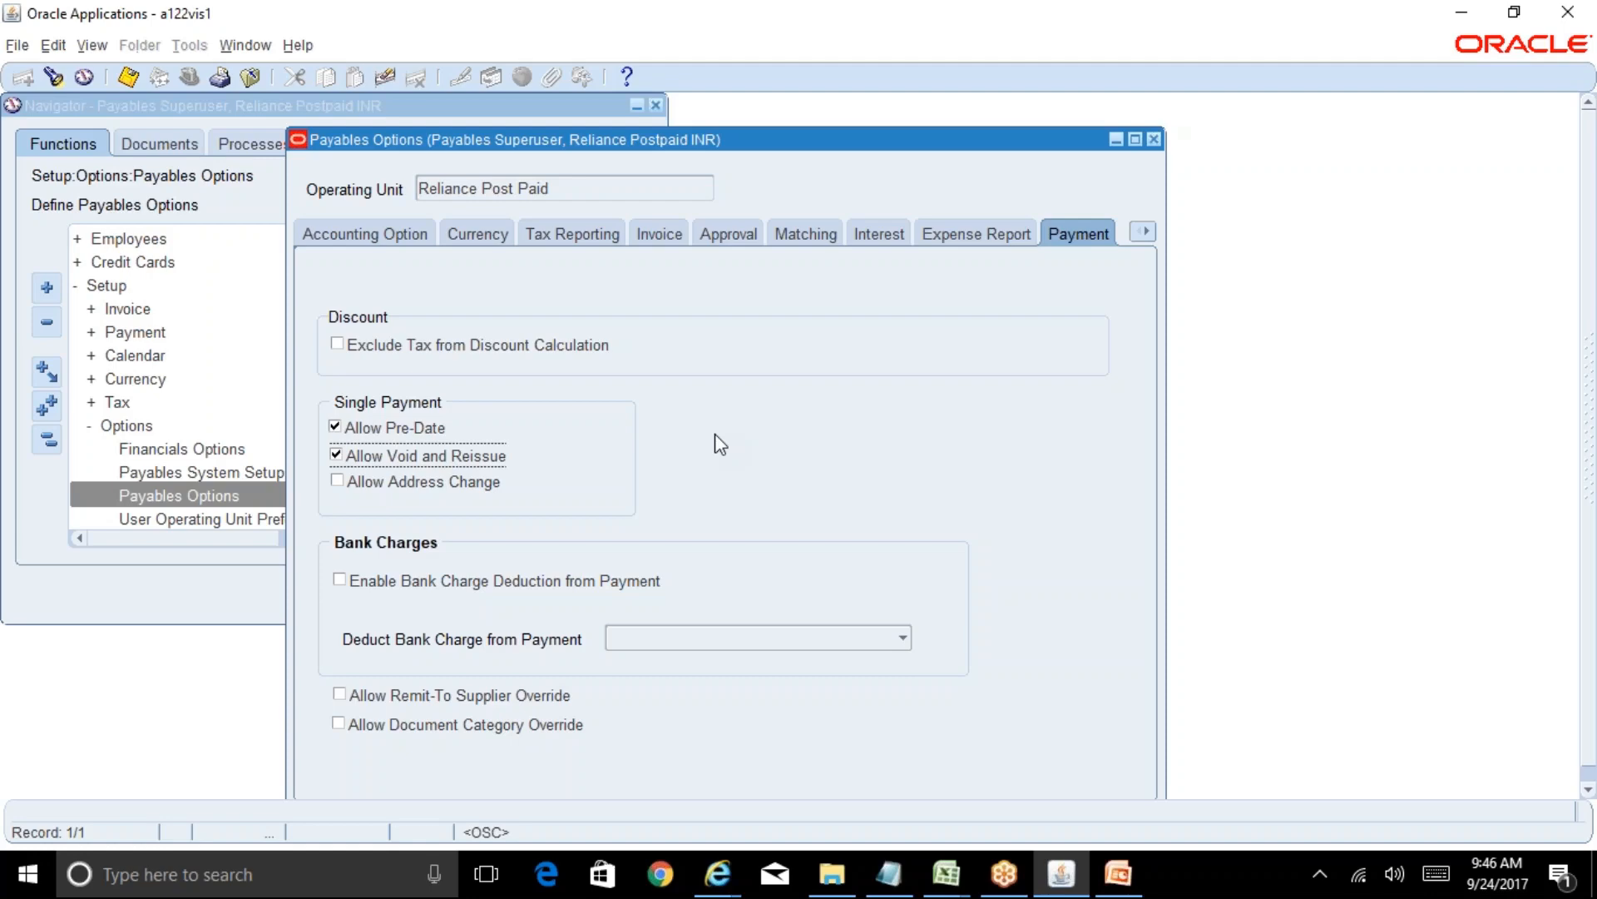
click(1145, 236)
click(1084, 480)
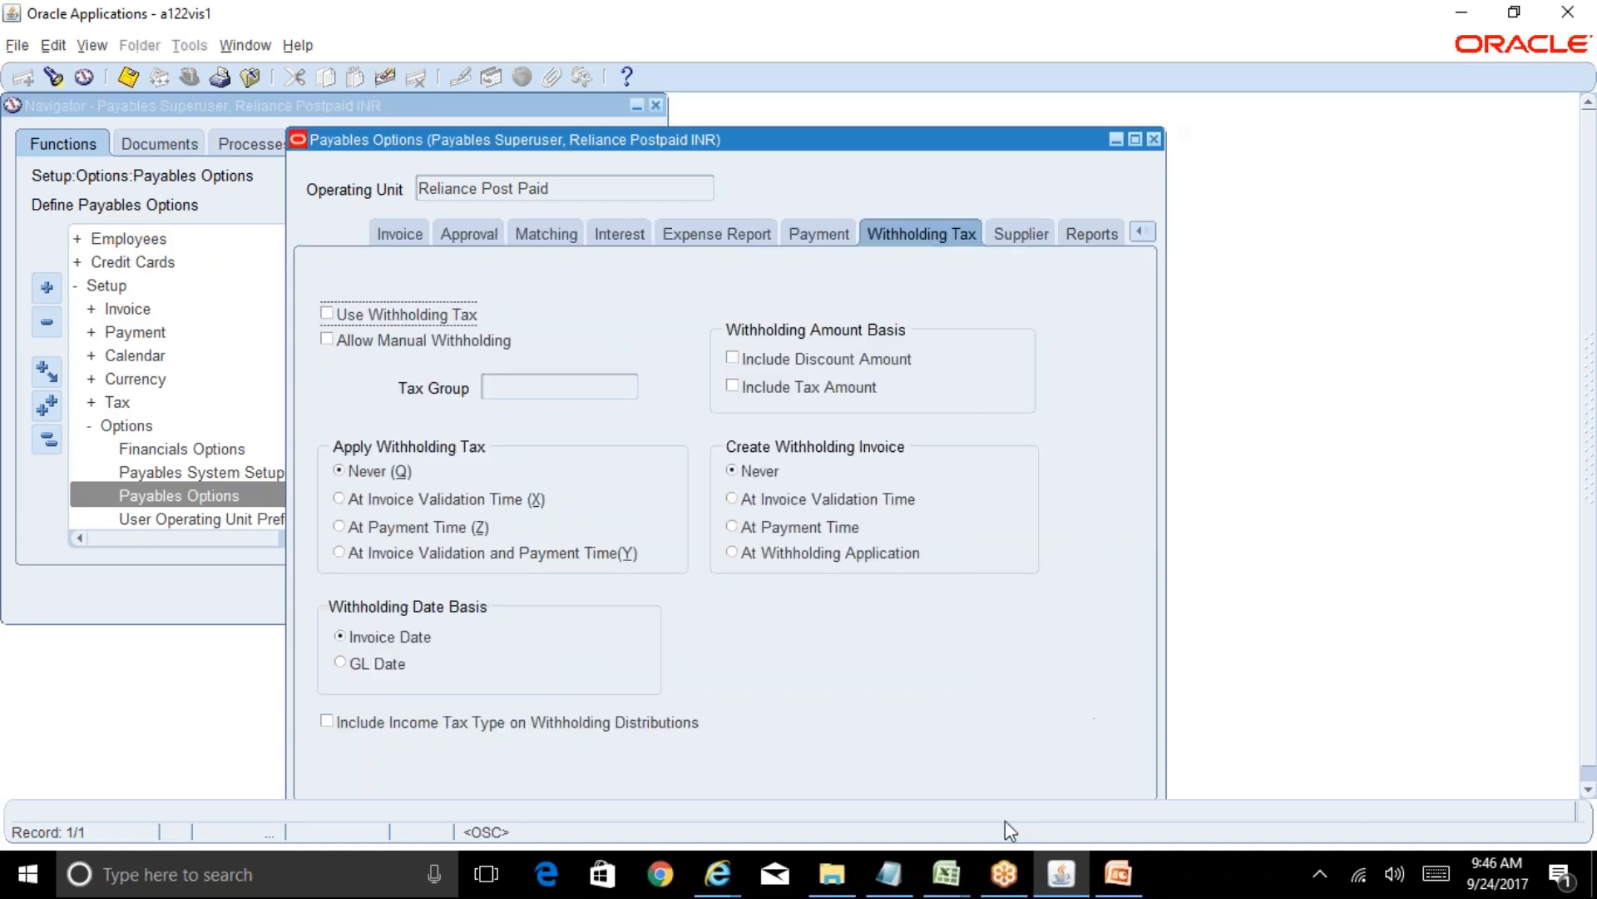
Step: Examine the Withholding Tax values on the AP-7 sheet of the BR100_Financials_AP workbook
click(946, 874)
click(877, 759)
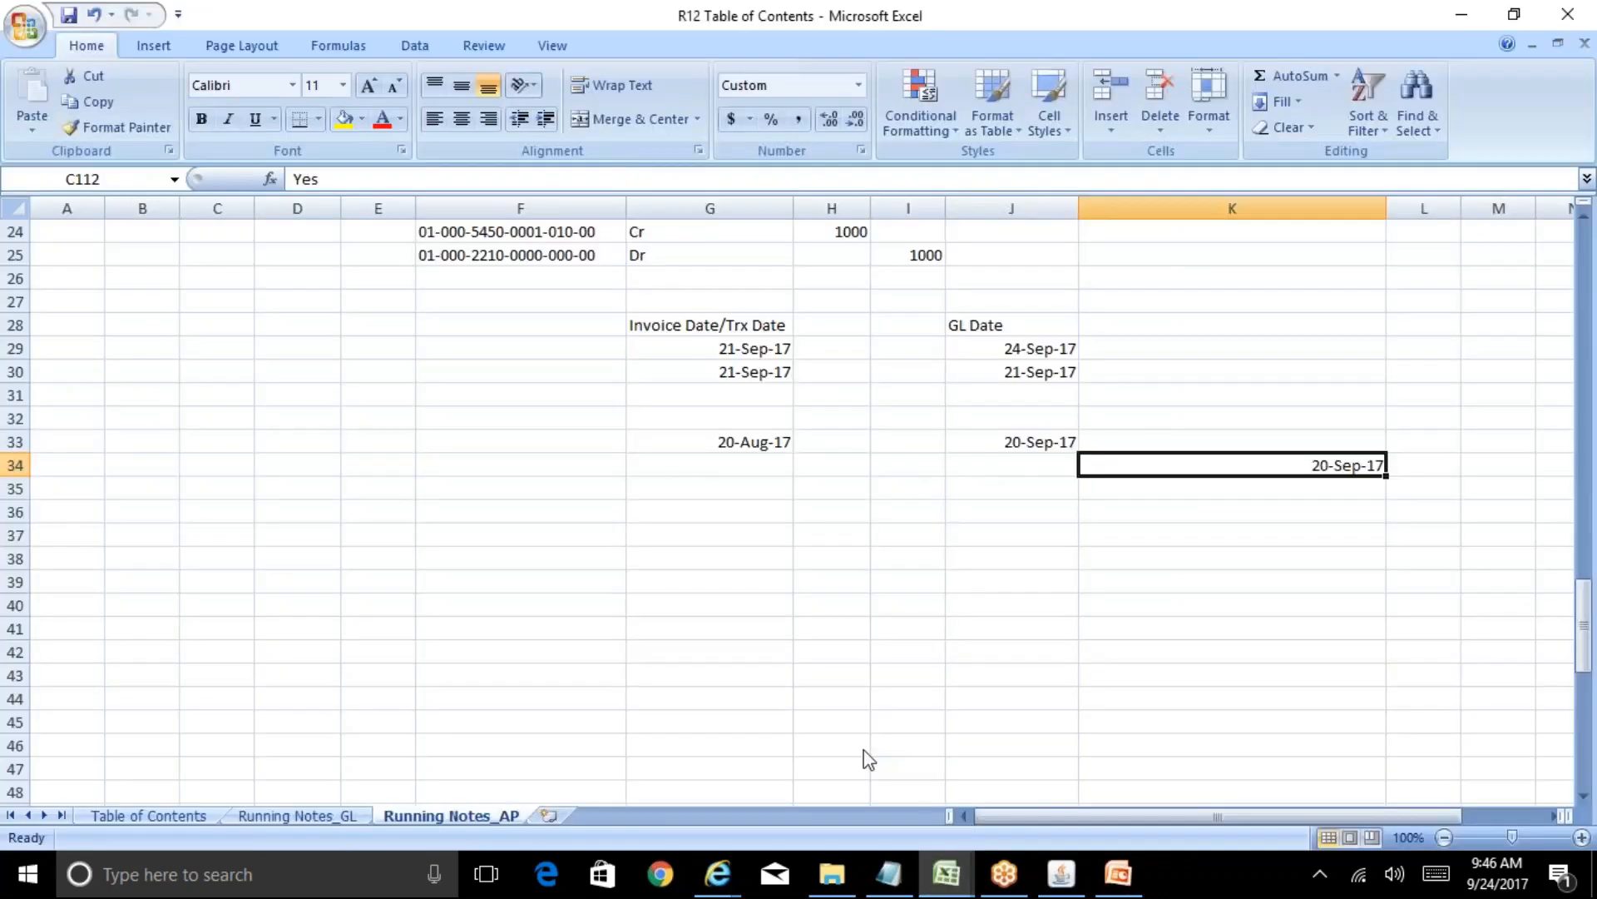
click(1256, 616)
key(Down)
key(Down)
key(Down)
key(Down)
key(Down)
key(Down)
key(Down)
key(Down)
key(Down)
key(Down)
key(Down)
key(Down)
key(Down)
key(Down)
key(Down)
key(Down)
key(Down)
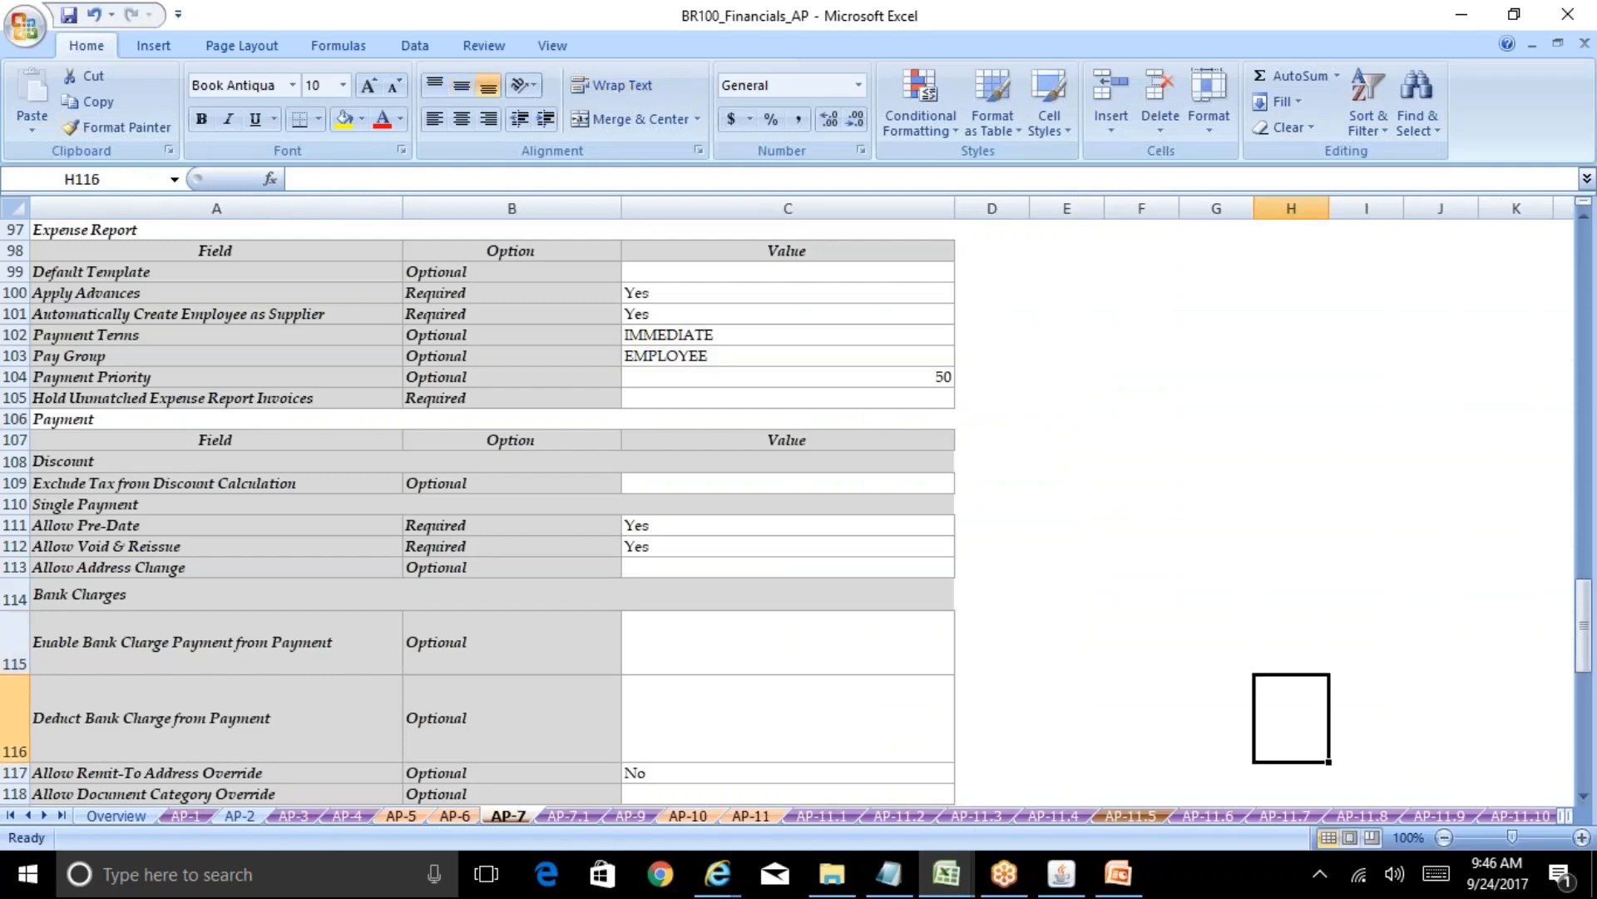
key(Down)
key(Down)
key(Down)
key(Down)
key(Down)
key(Down)
key(Down)
key(Down)
key(Down)
key(Down)
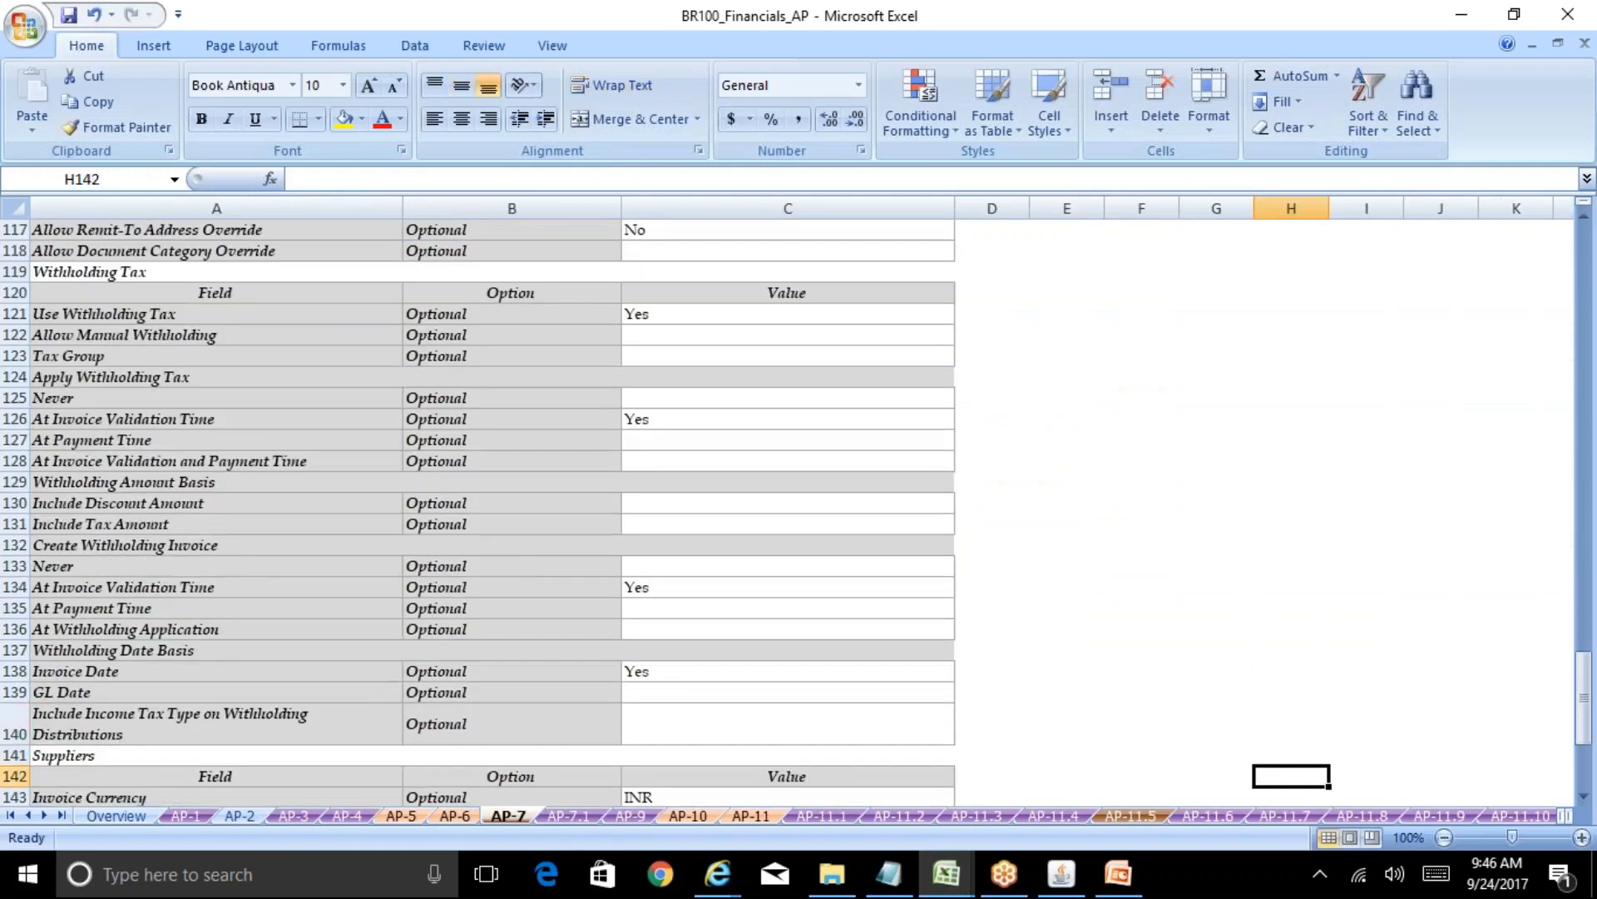
click(665, 319)
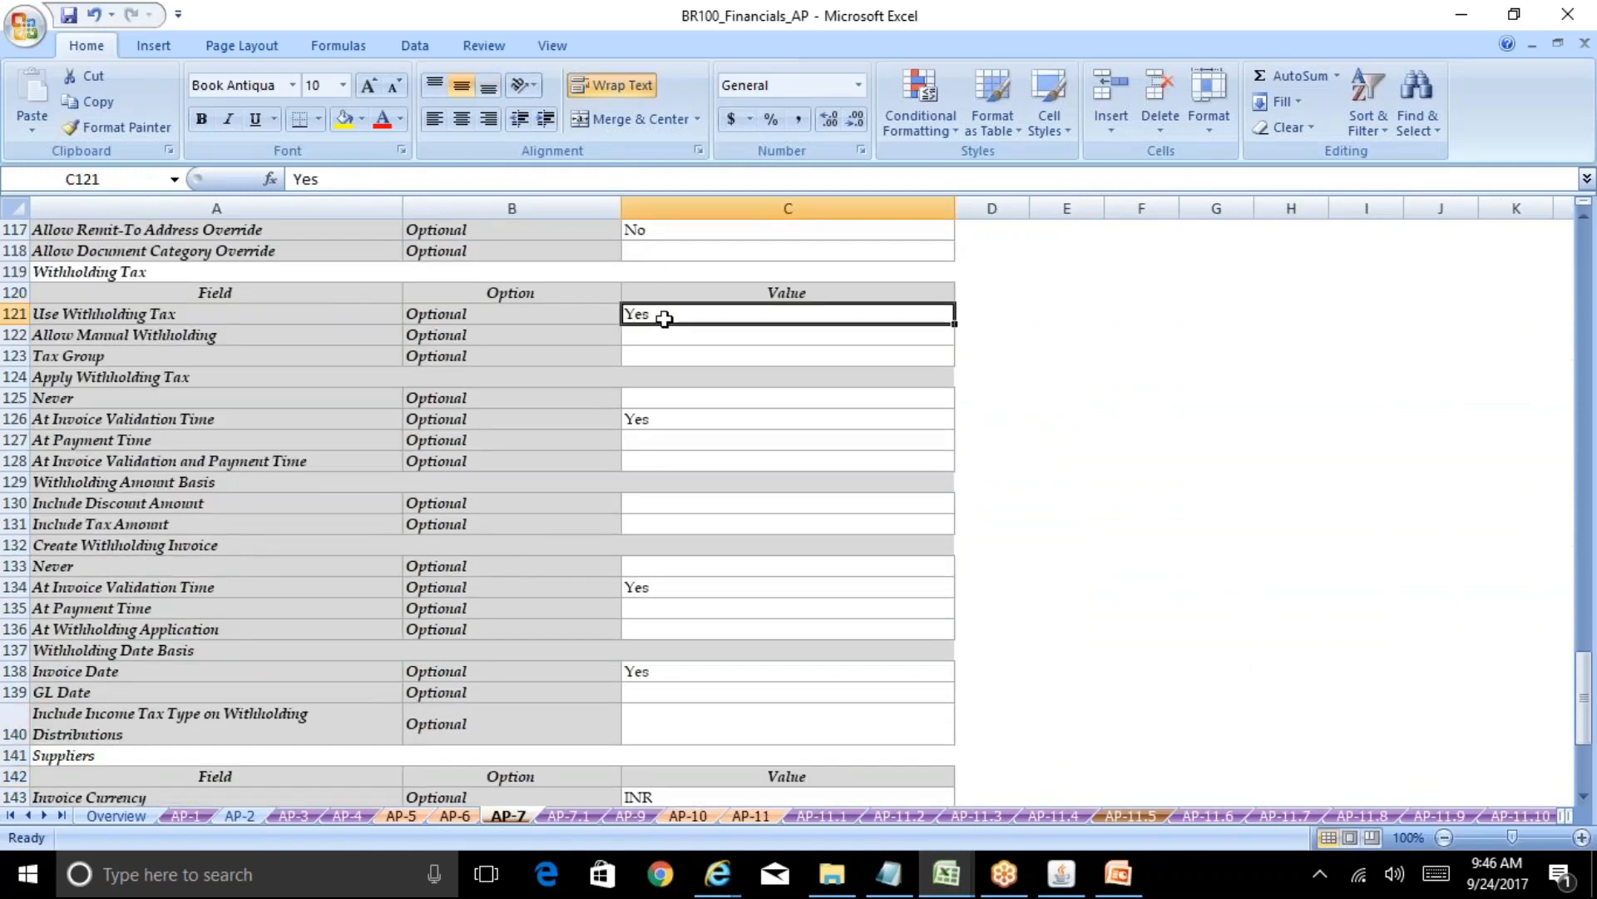
Step: In Oracle Payables Options, enable Use Withholding Tax, set Apply Withholding Tax and Create Withholding Invoice to At Invoice Validation Time, and save
click(1061, 873)
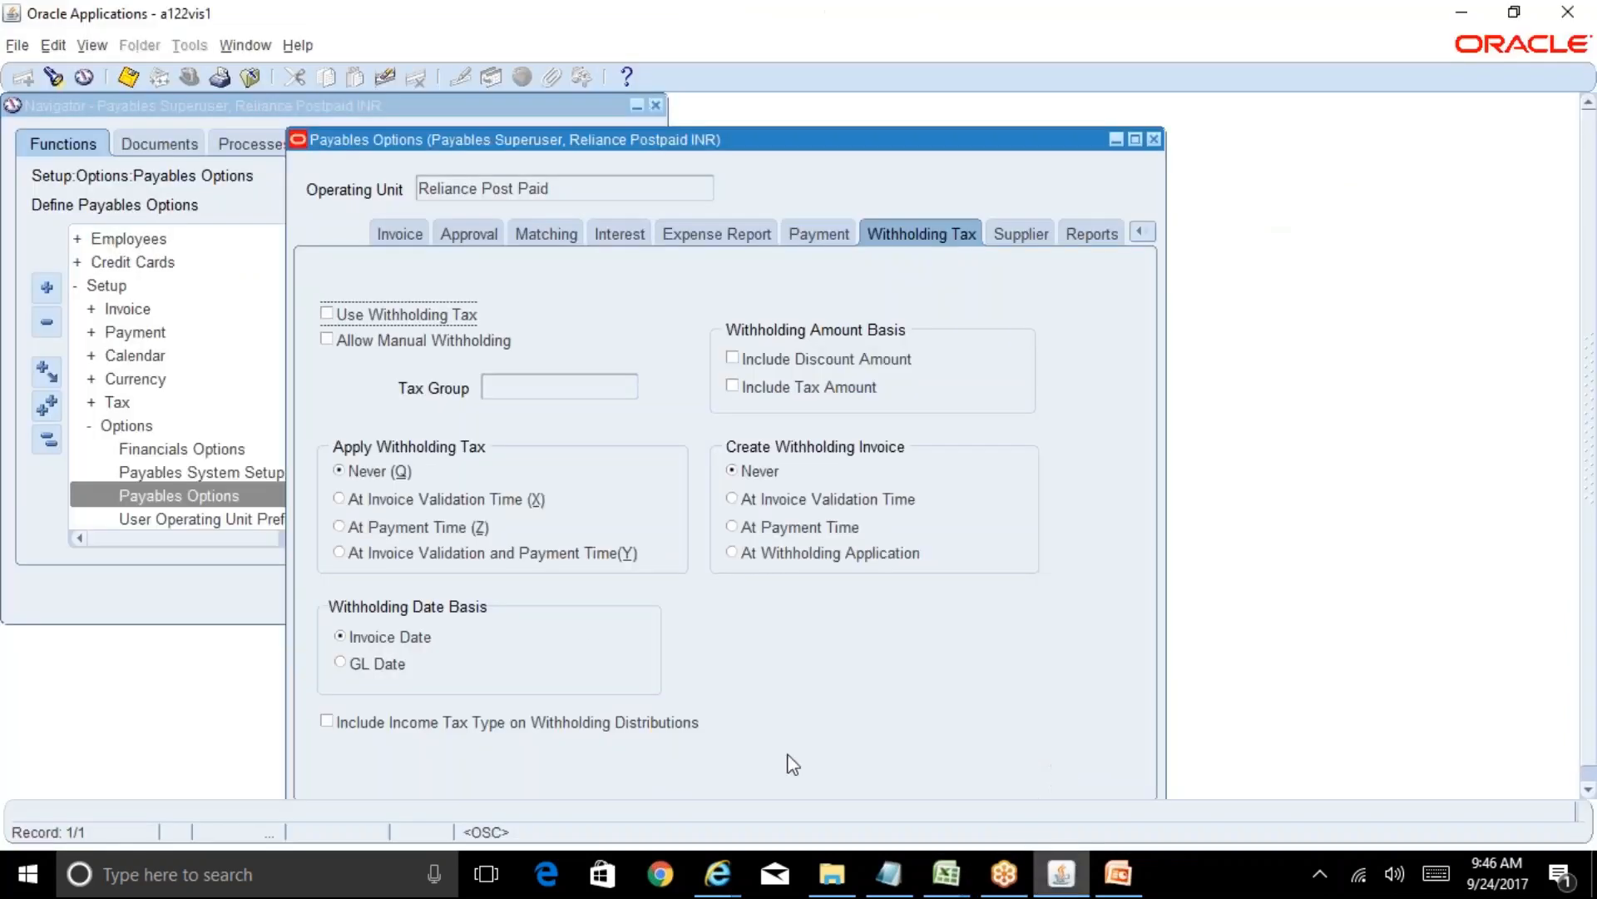
click(374, 318)
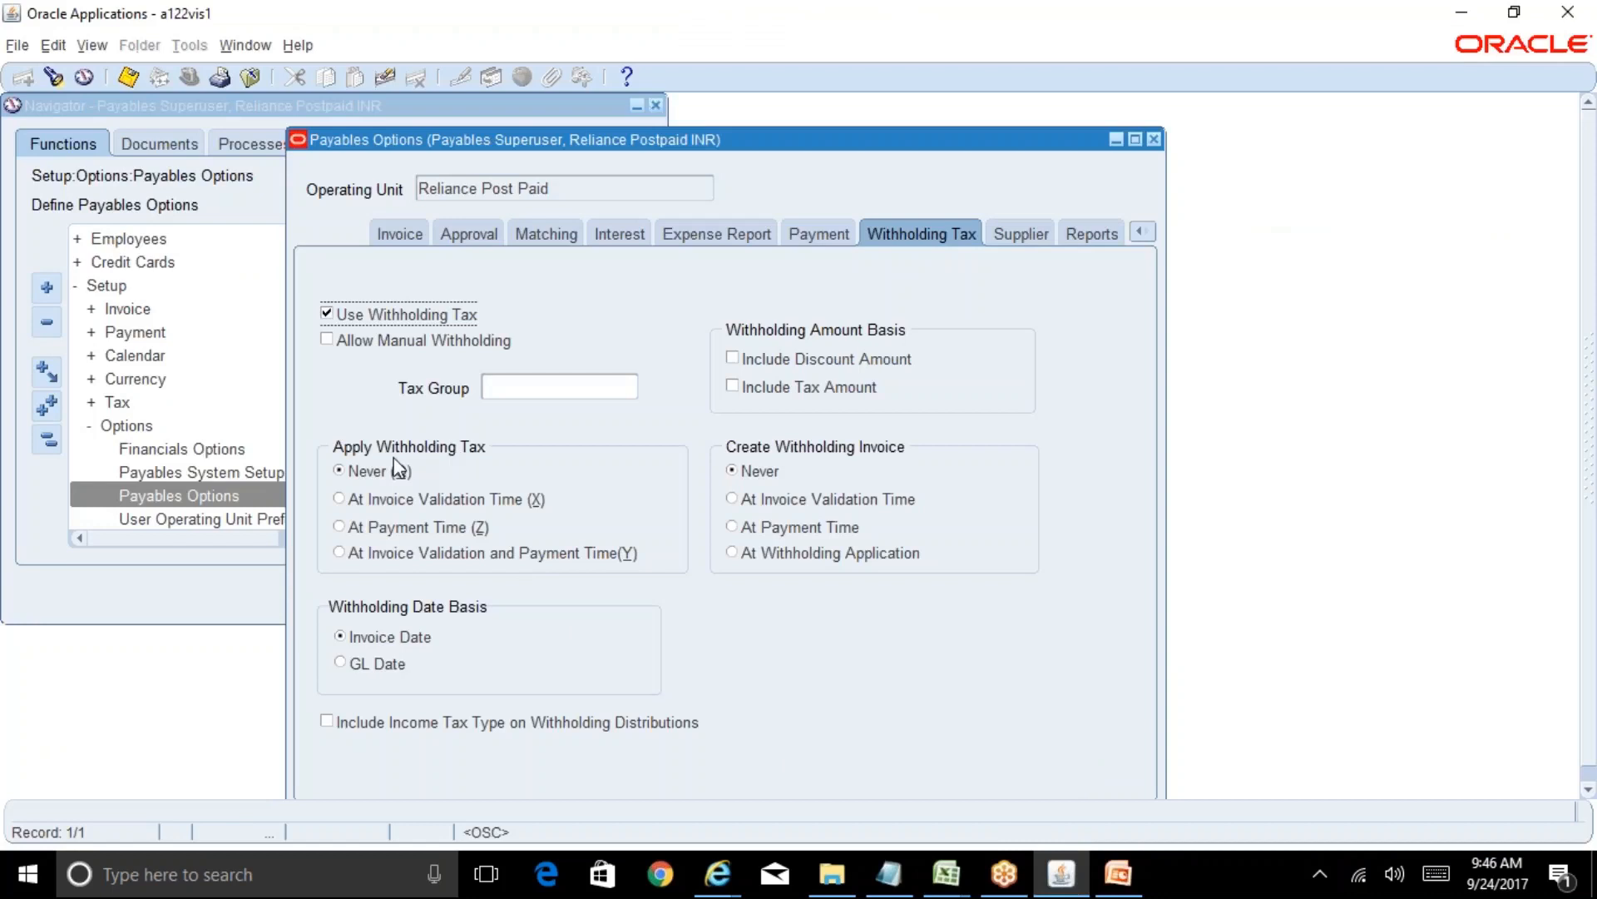
click(428, 499)
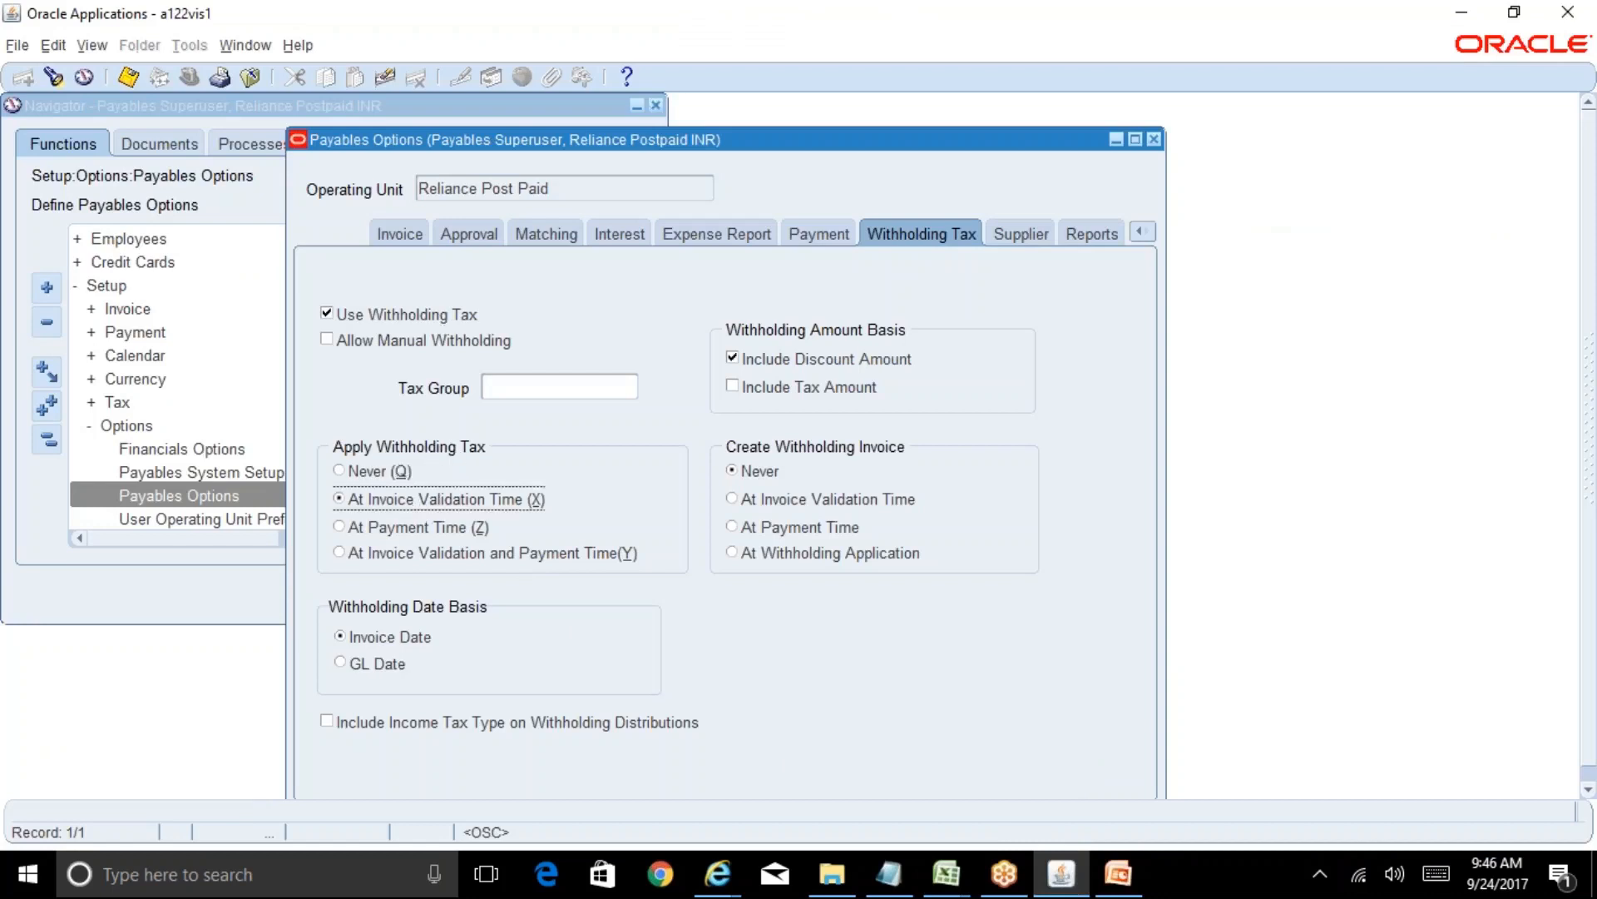
click(832, 502)
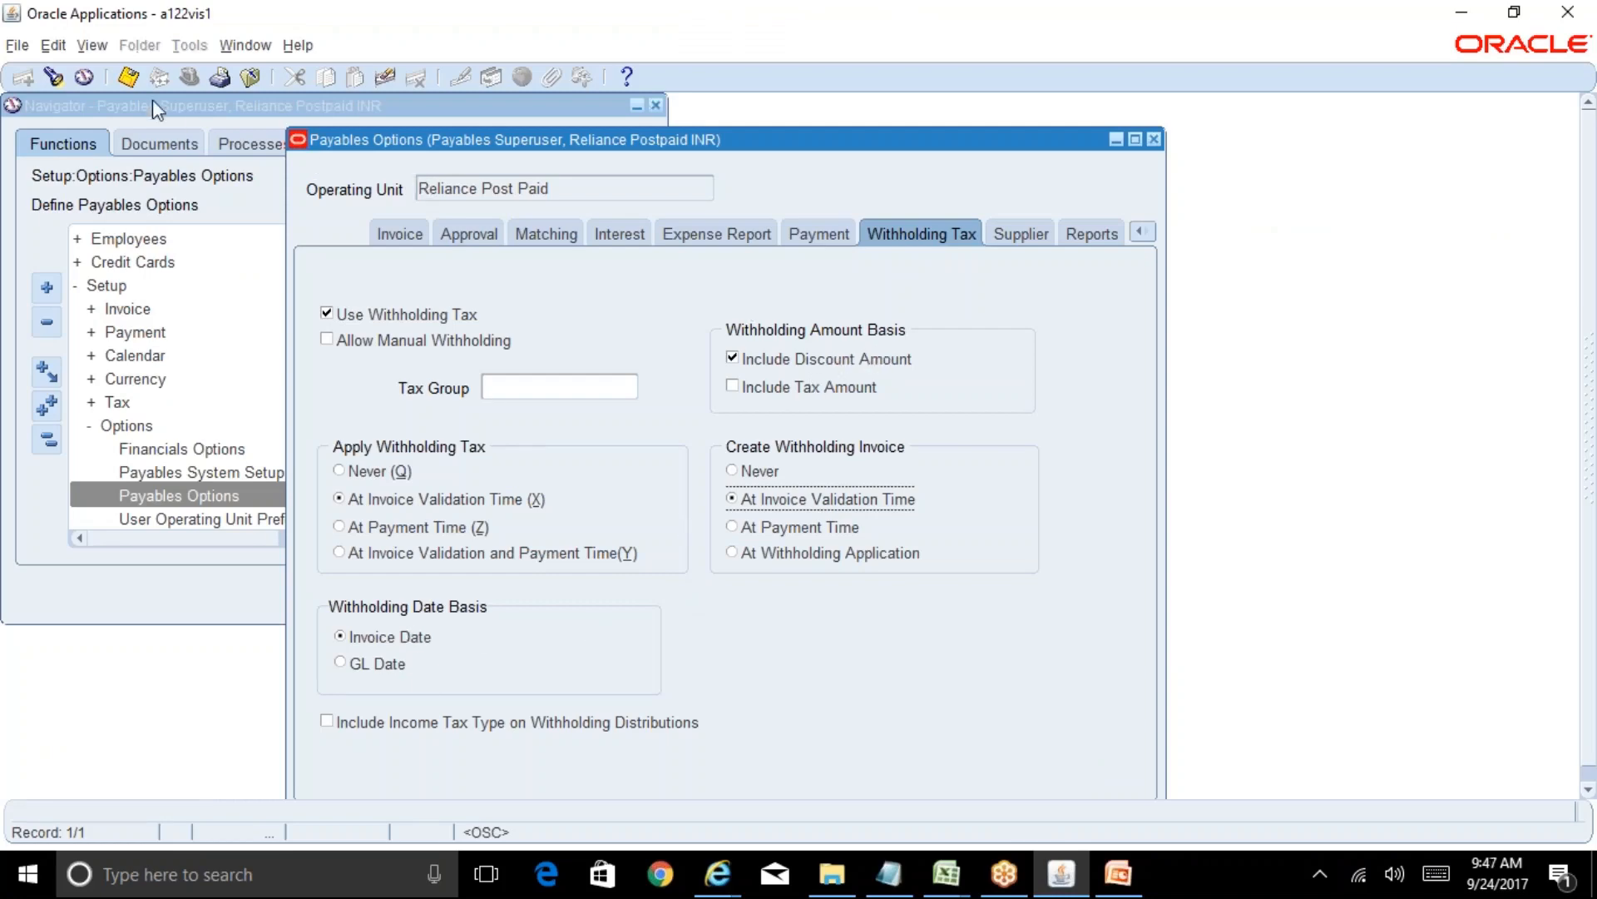
click(129, 83)
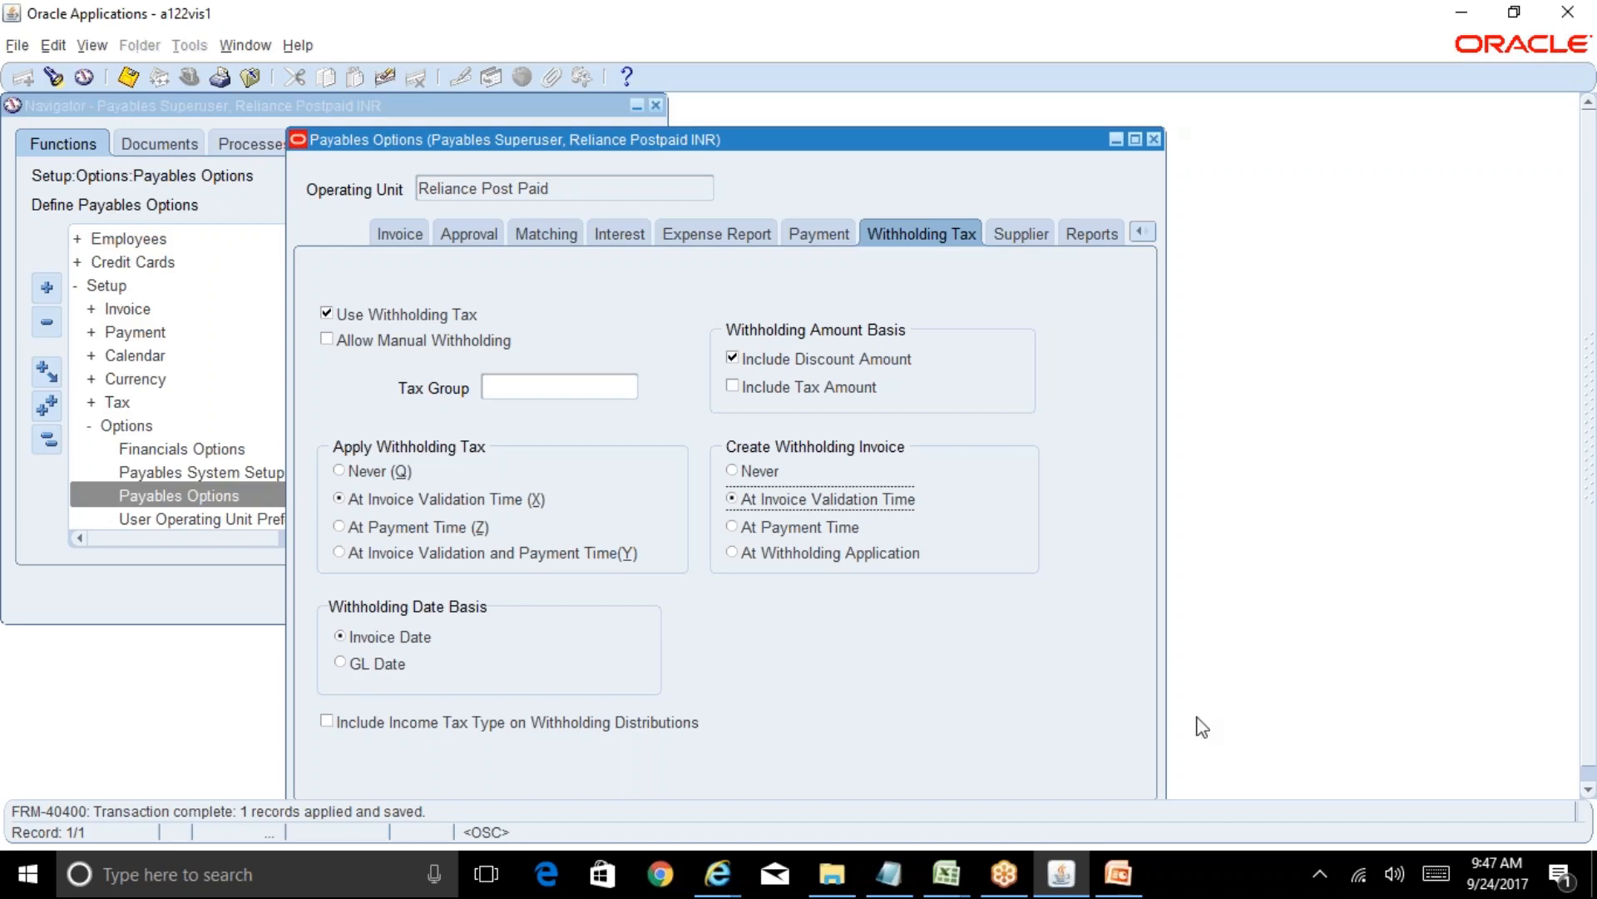
Step: Switch to the Running Notes_AP sheet and enter the amount 10000 in cell F36
click(946, 873)
click(1056, 785)
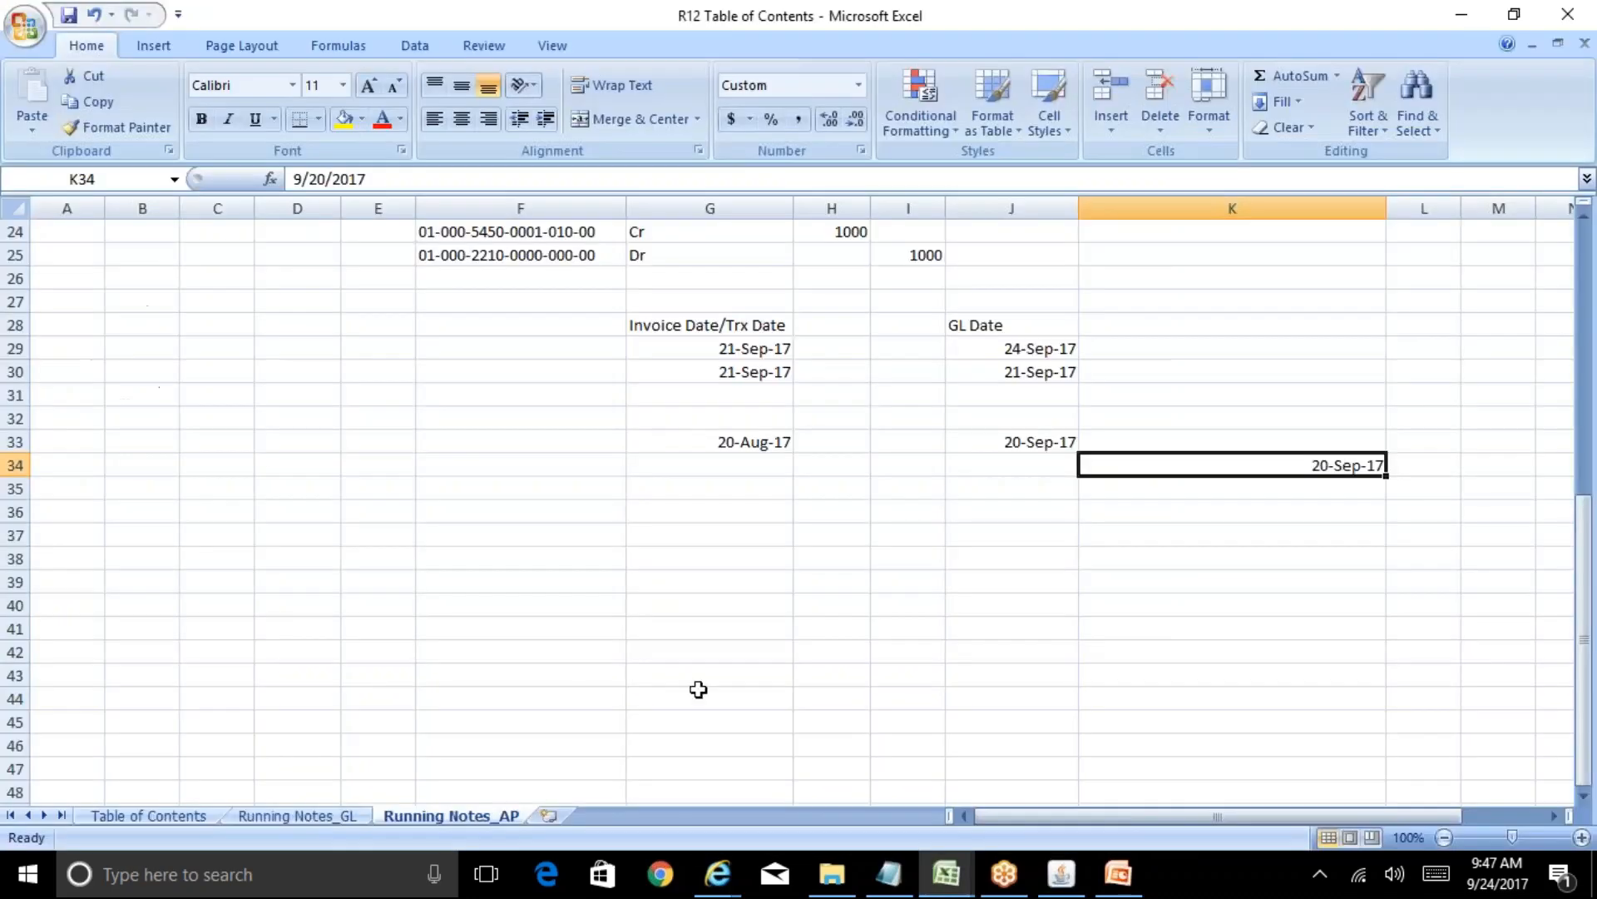
click(325, 557)
key(Down)
key(Down)
key(Up)
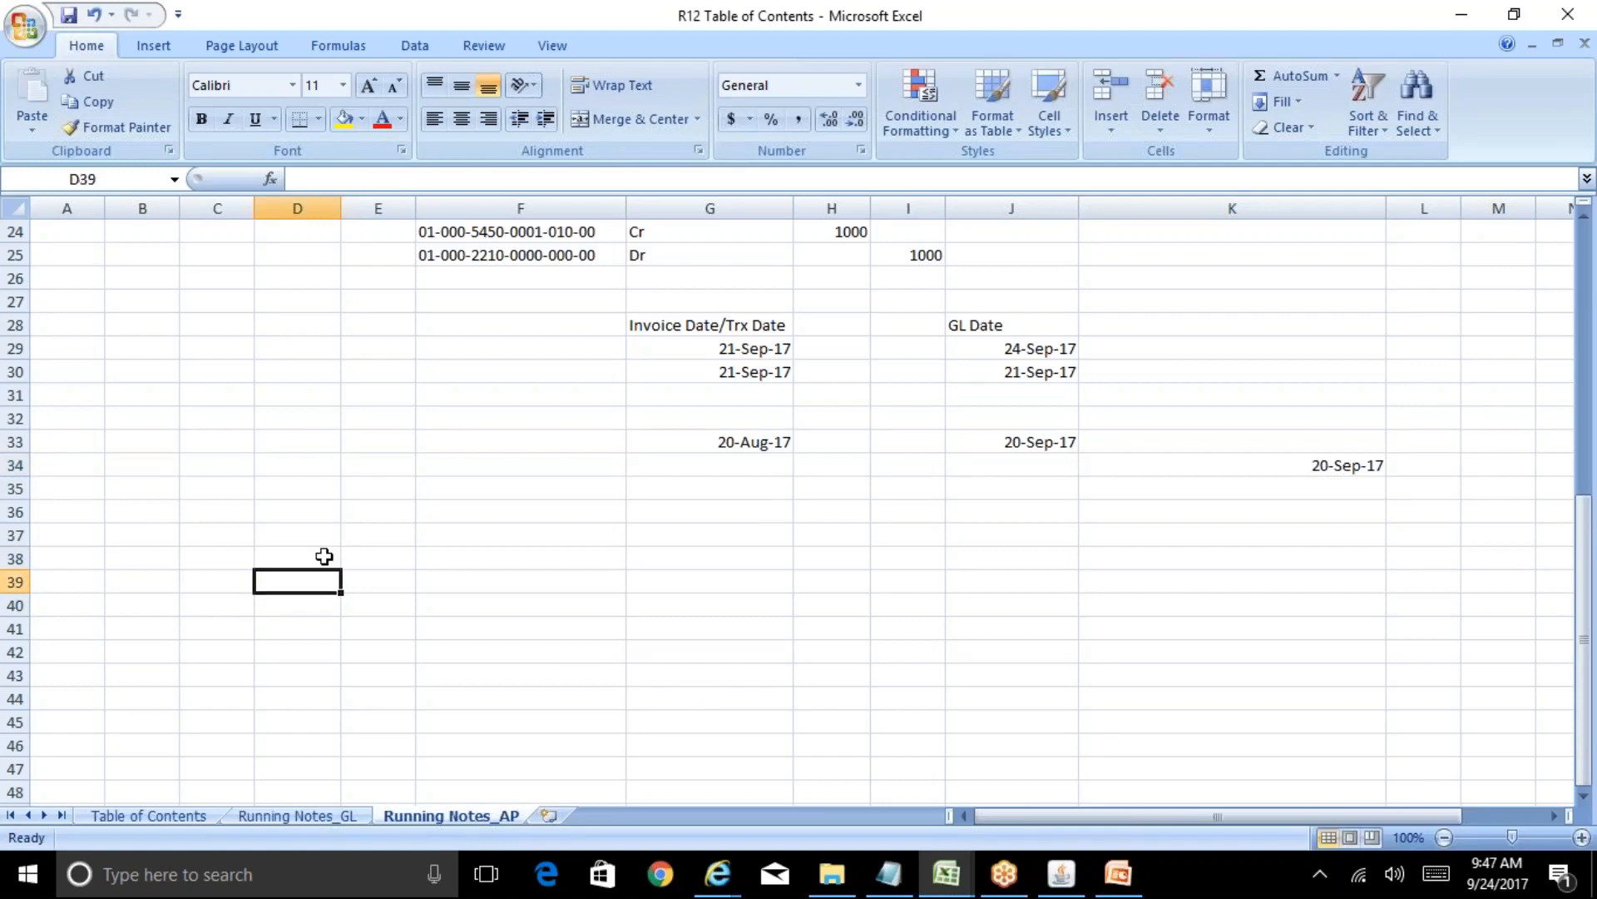
key(Up)
key(Up)
key(Up)
key(Right)
key(Right)
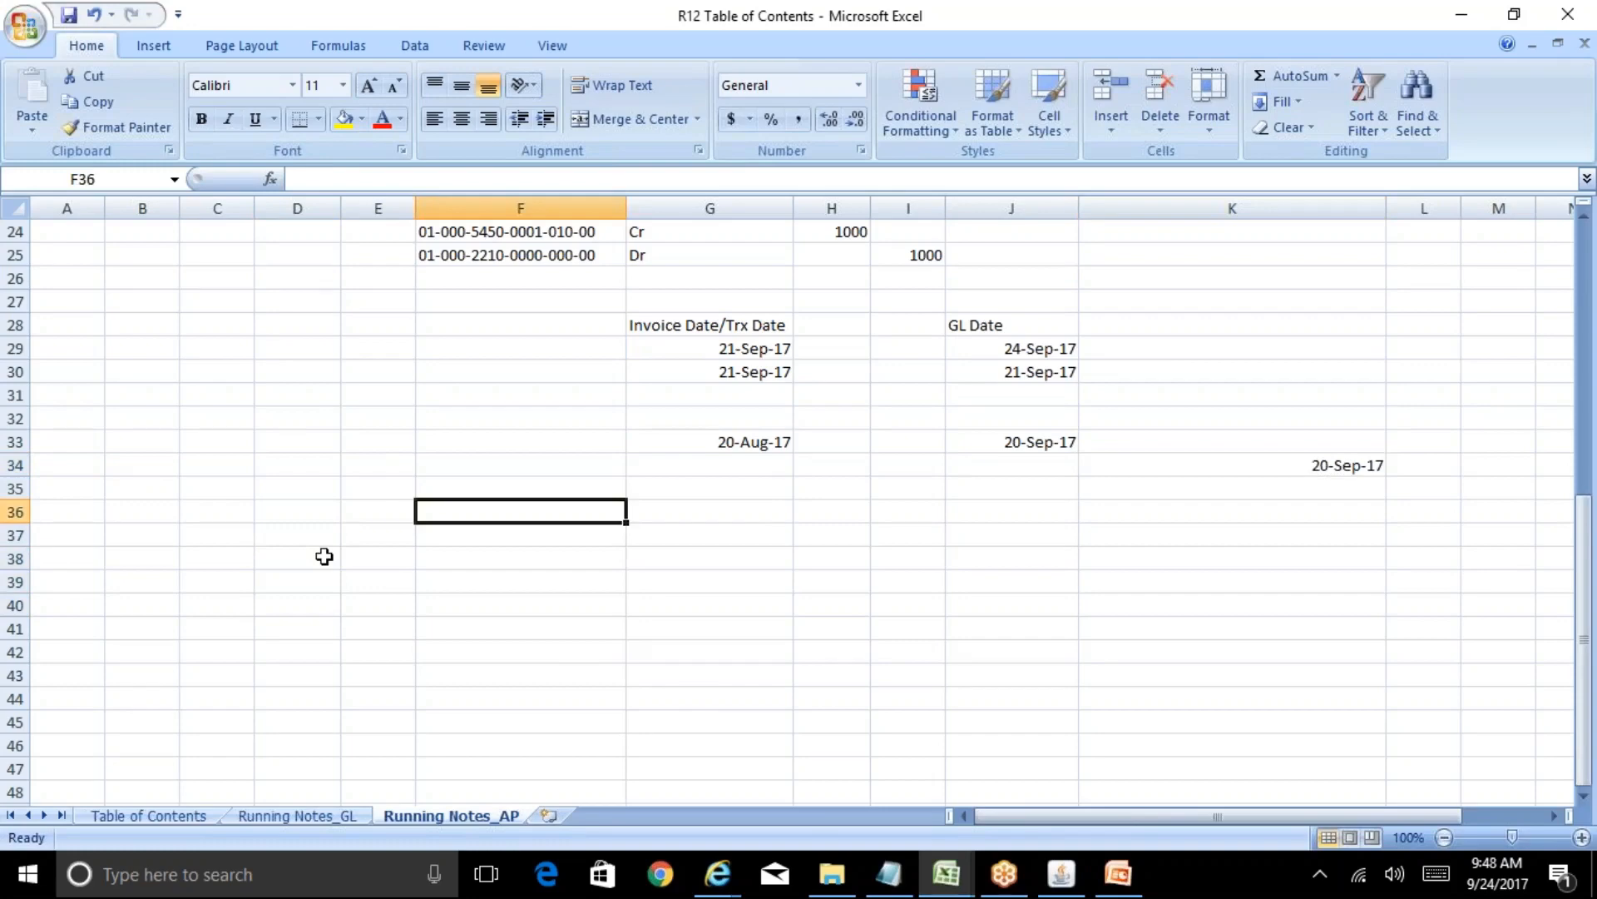
text(10000)
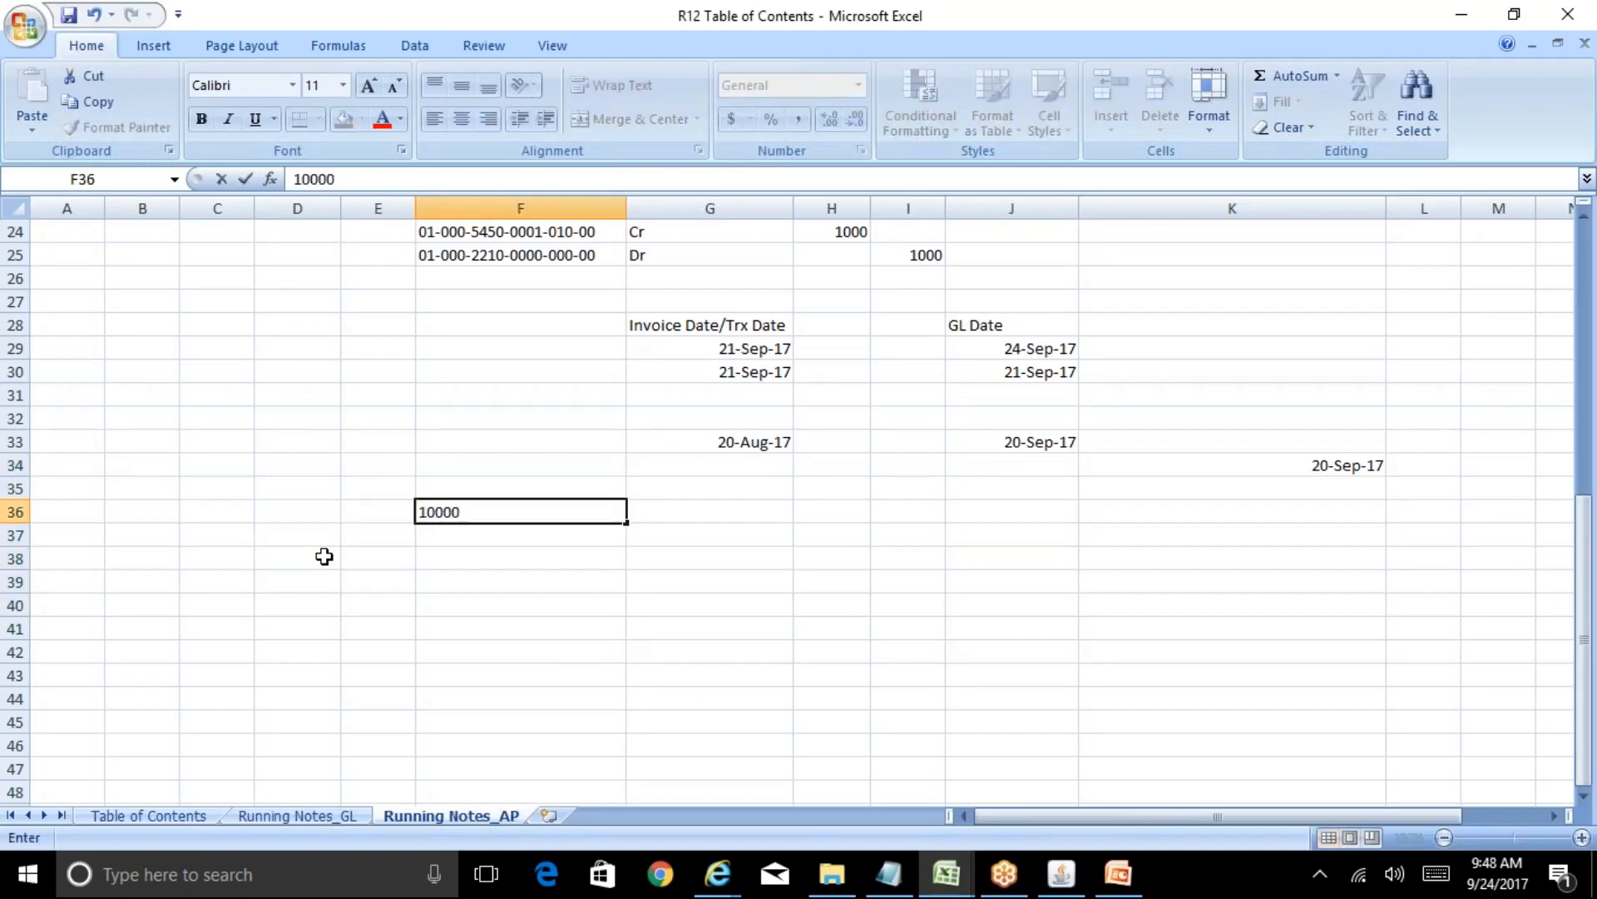
key(Right)
key(Down)
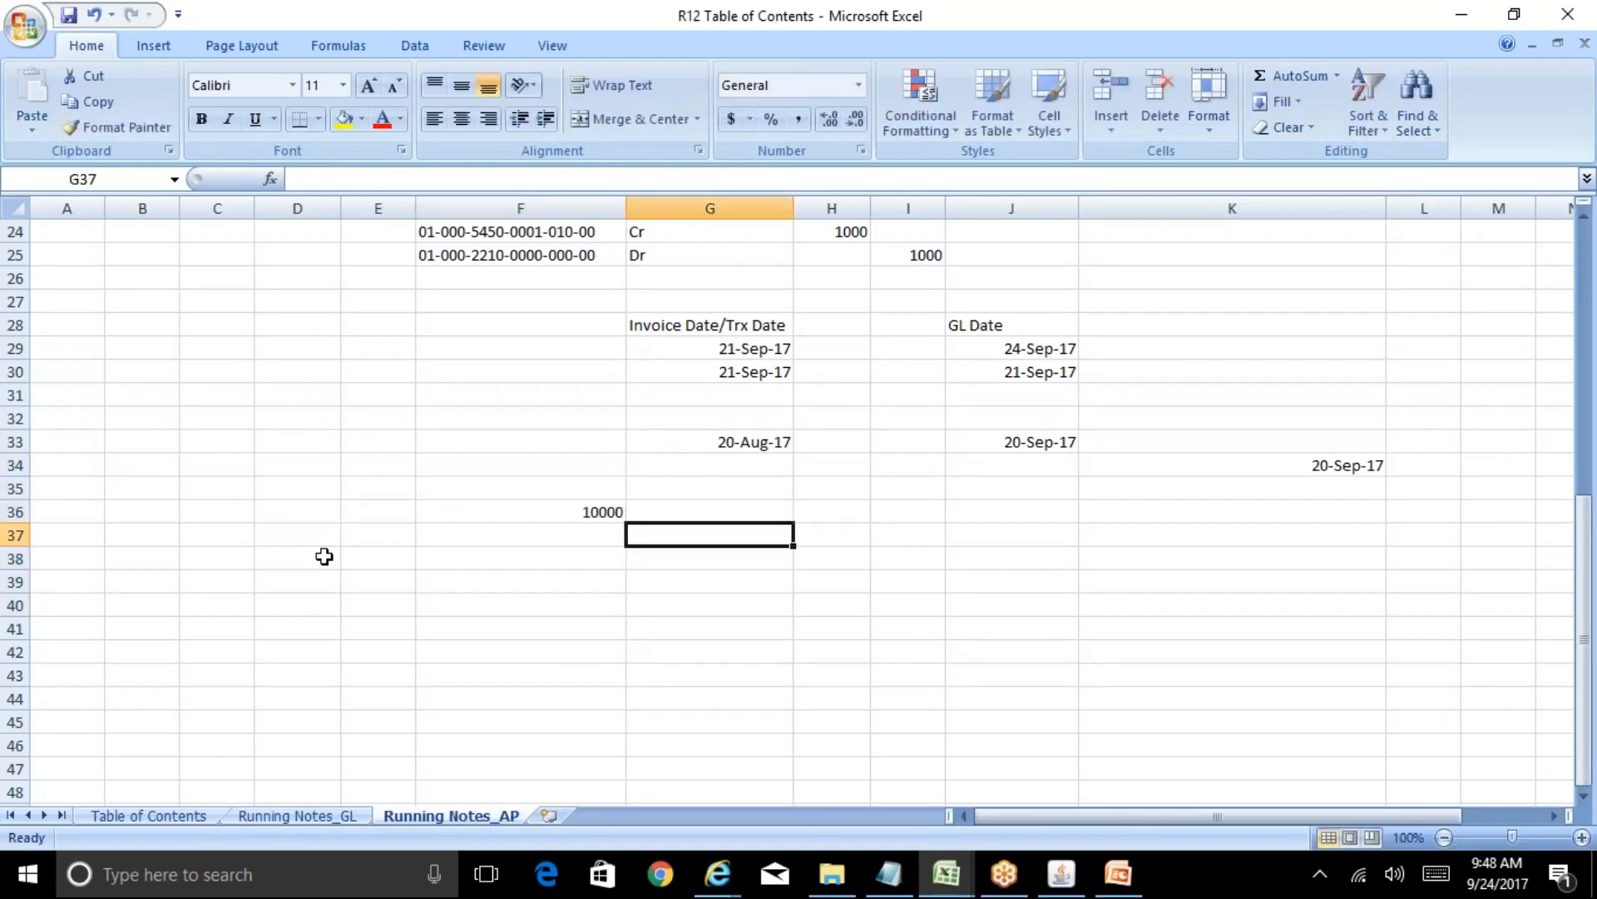
Step: Enter the rate 10% in cell G36, beside the 10000 amount
key(Up)
key(Left)
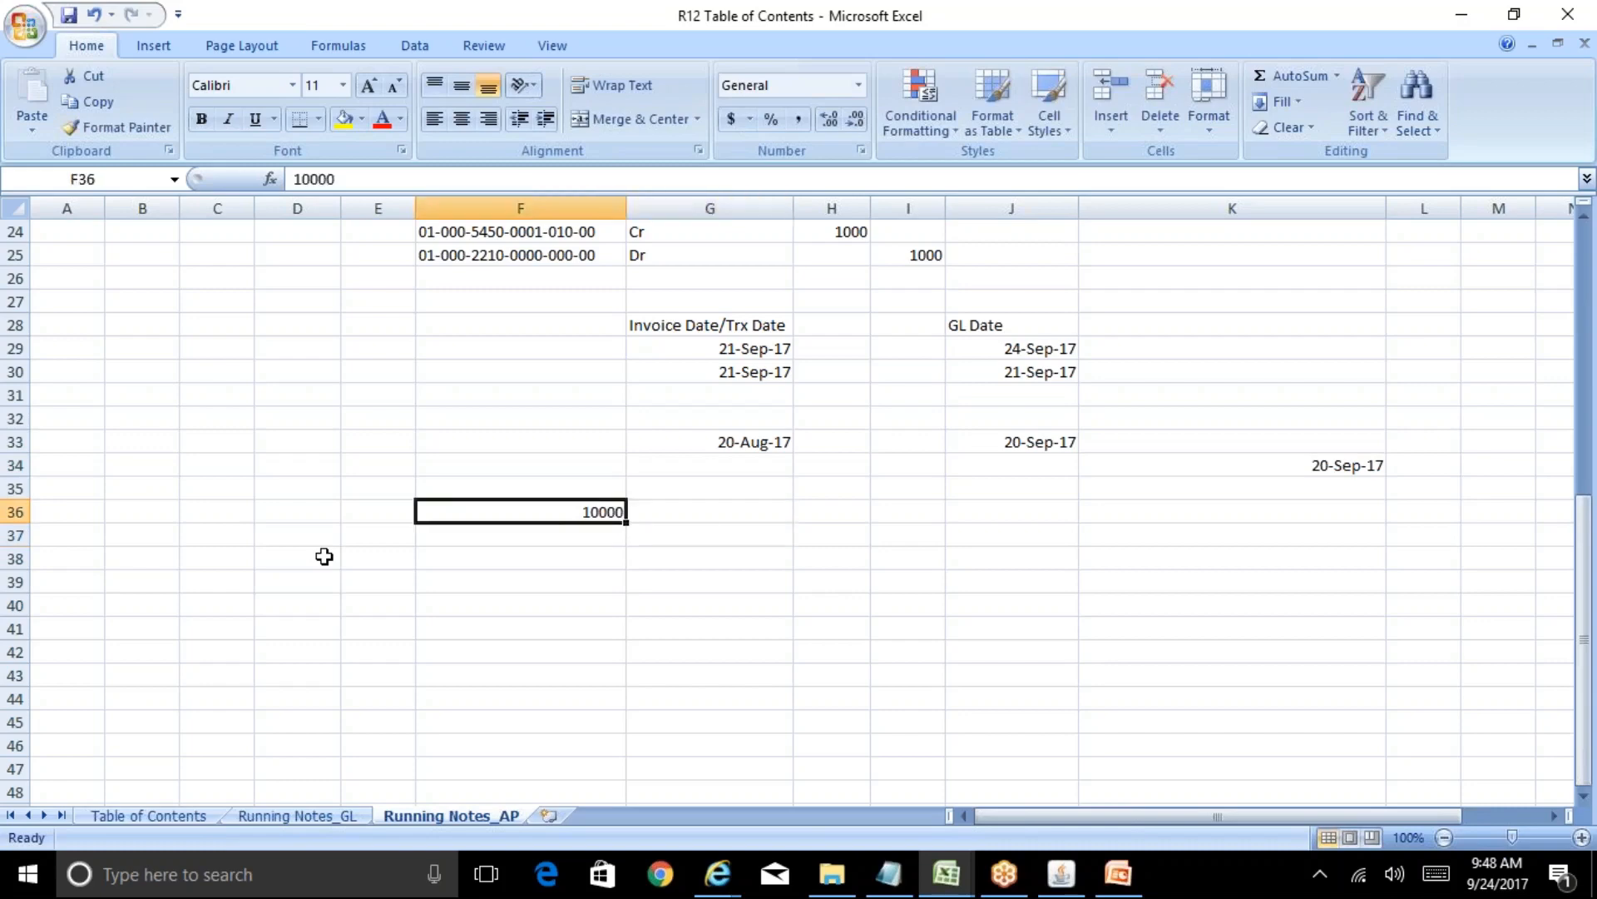
key(Down)
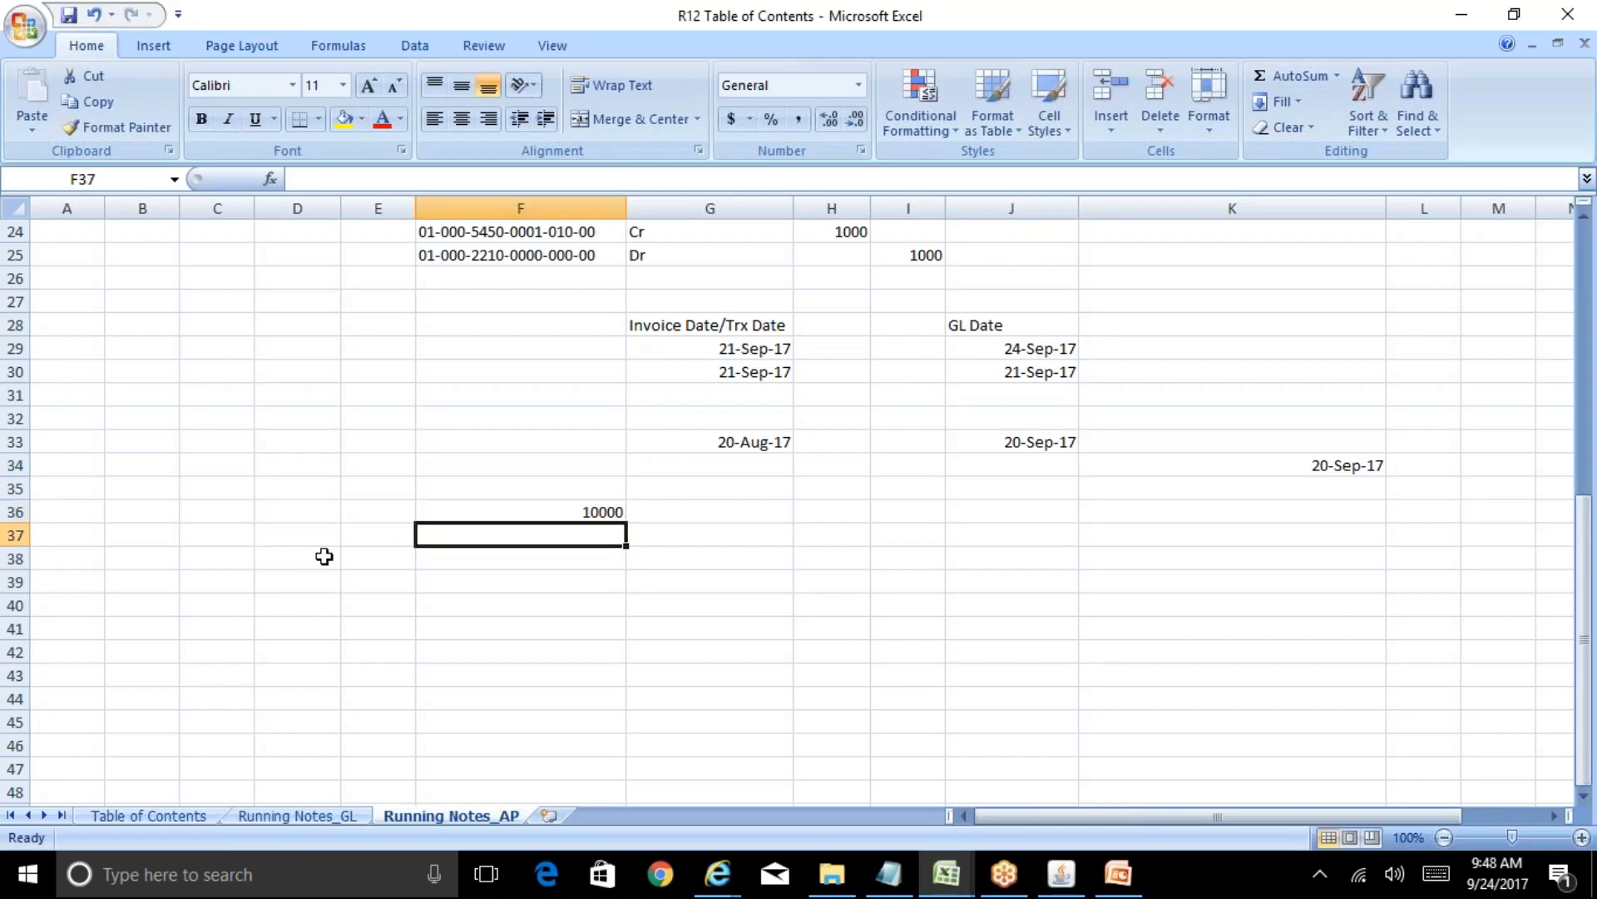
key(Up)
key(Right)
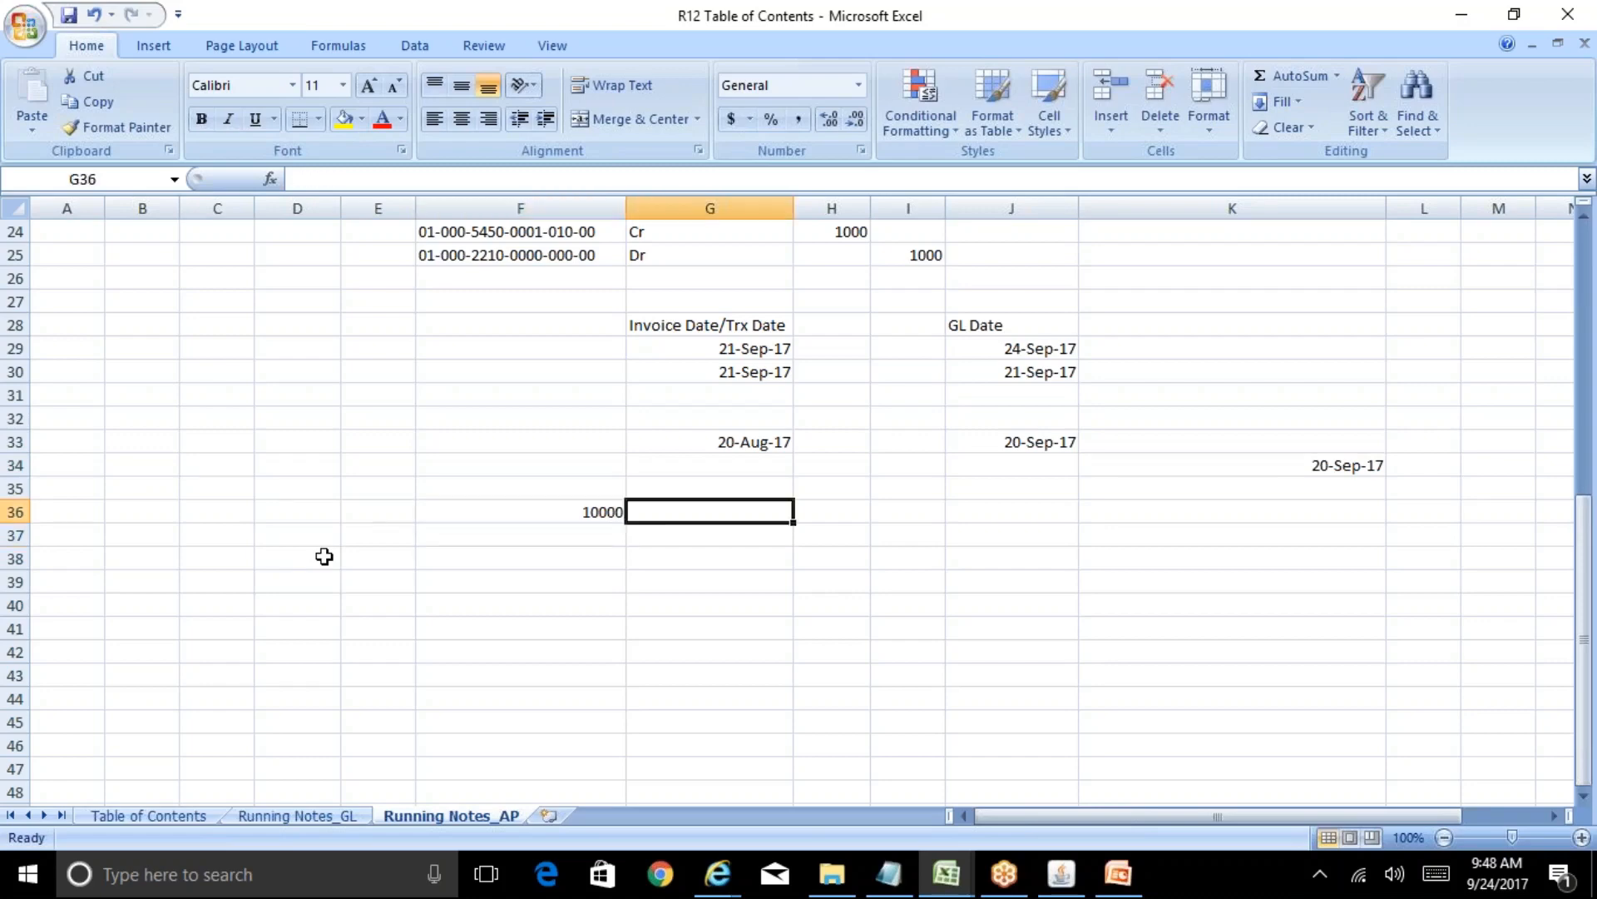
text(10%)
key(Return)
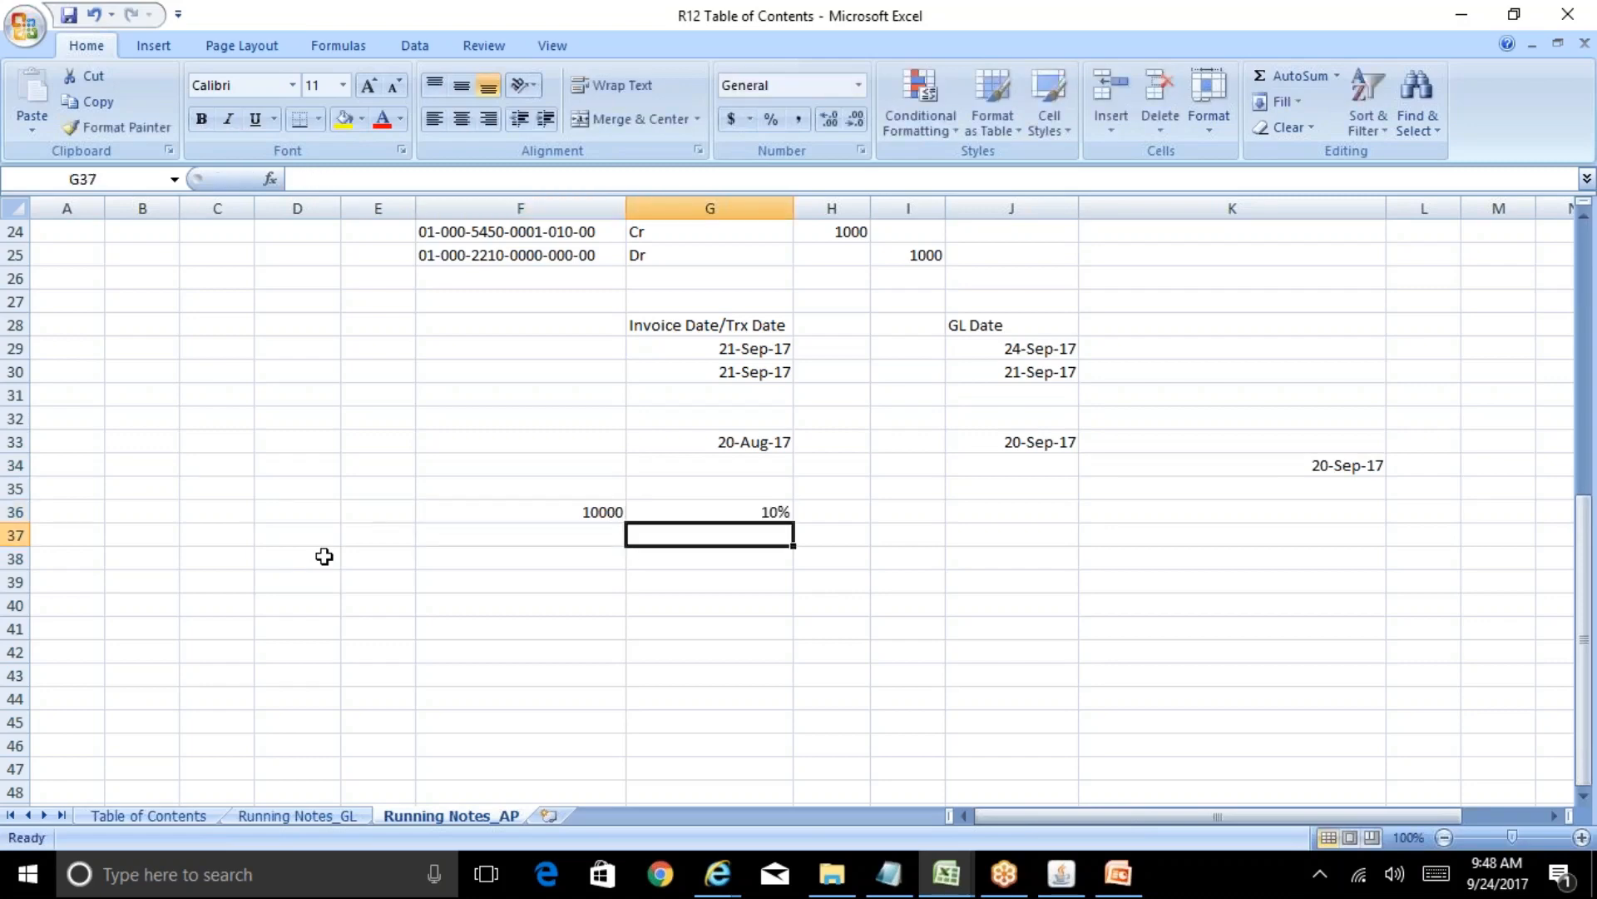
Step: Enter the withheld amount 1000 in cell H36, beside the 10% rate
key(Left)
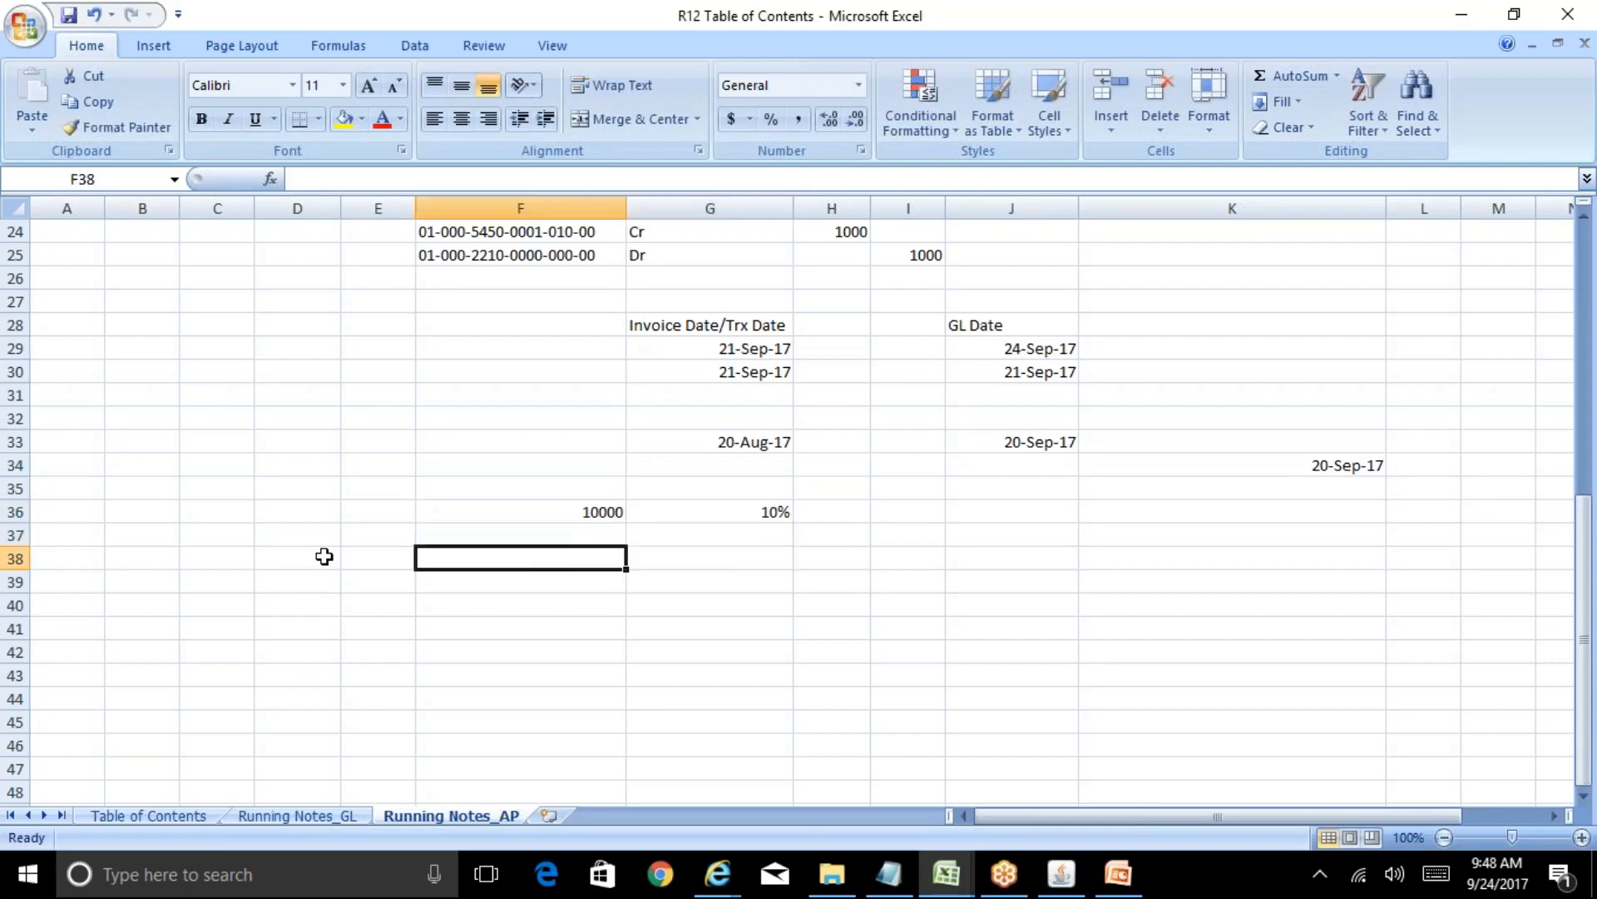
key(Up)
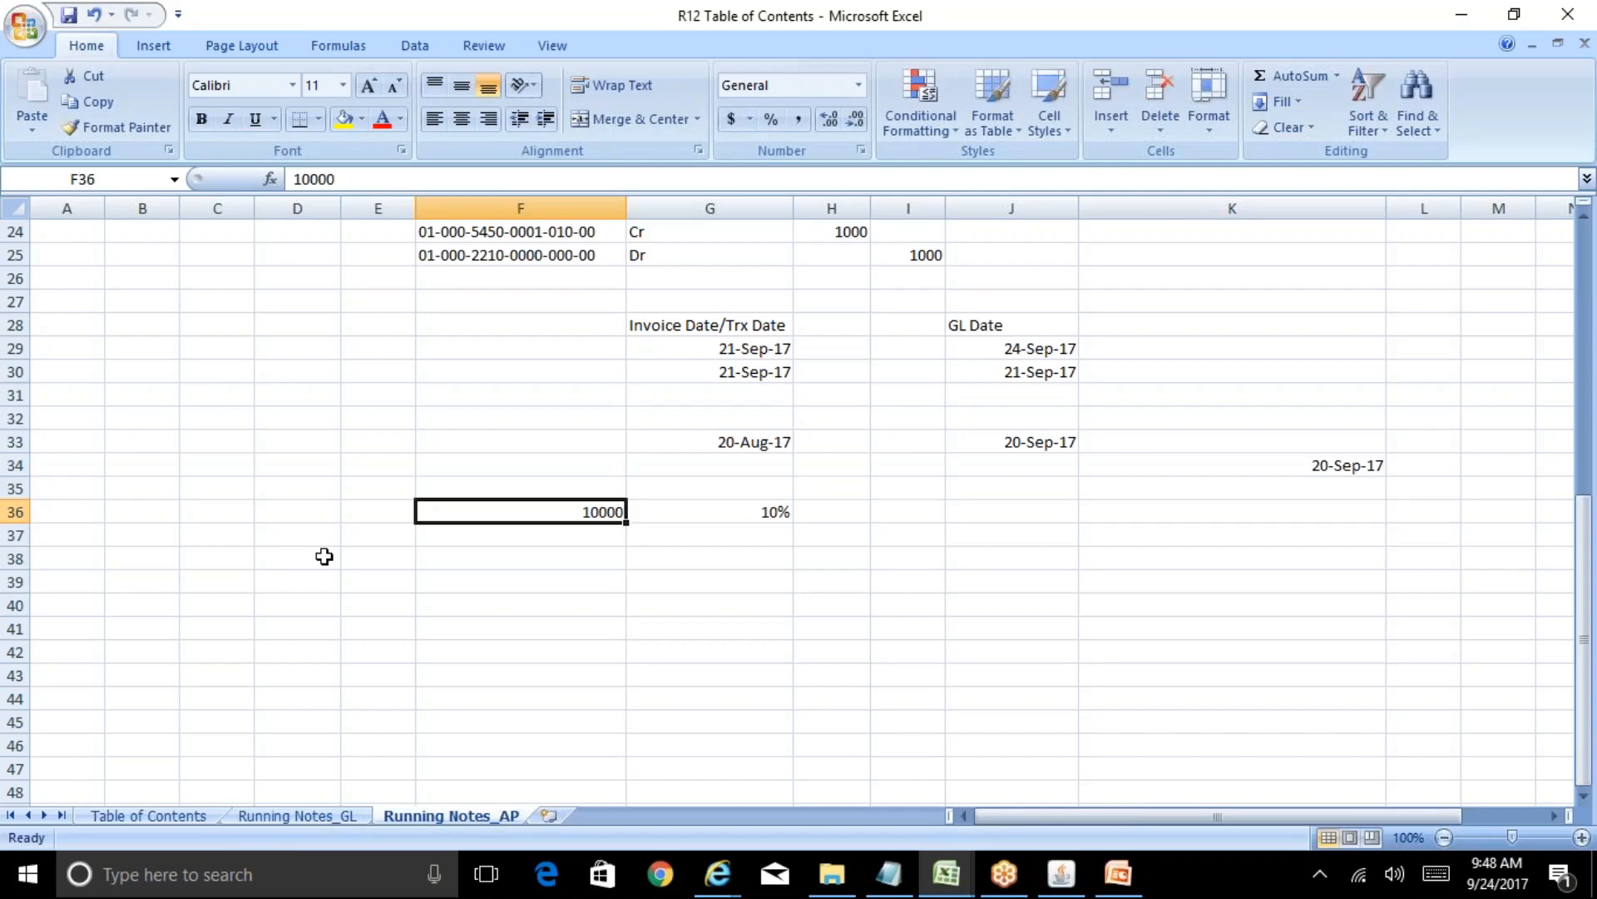
key(Right)
key(Right)
text(1000)
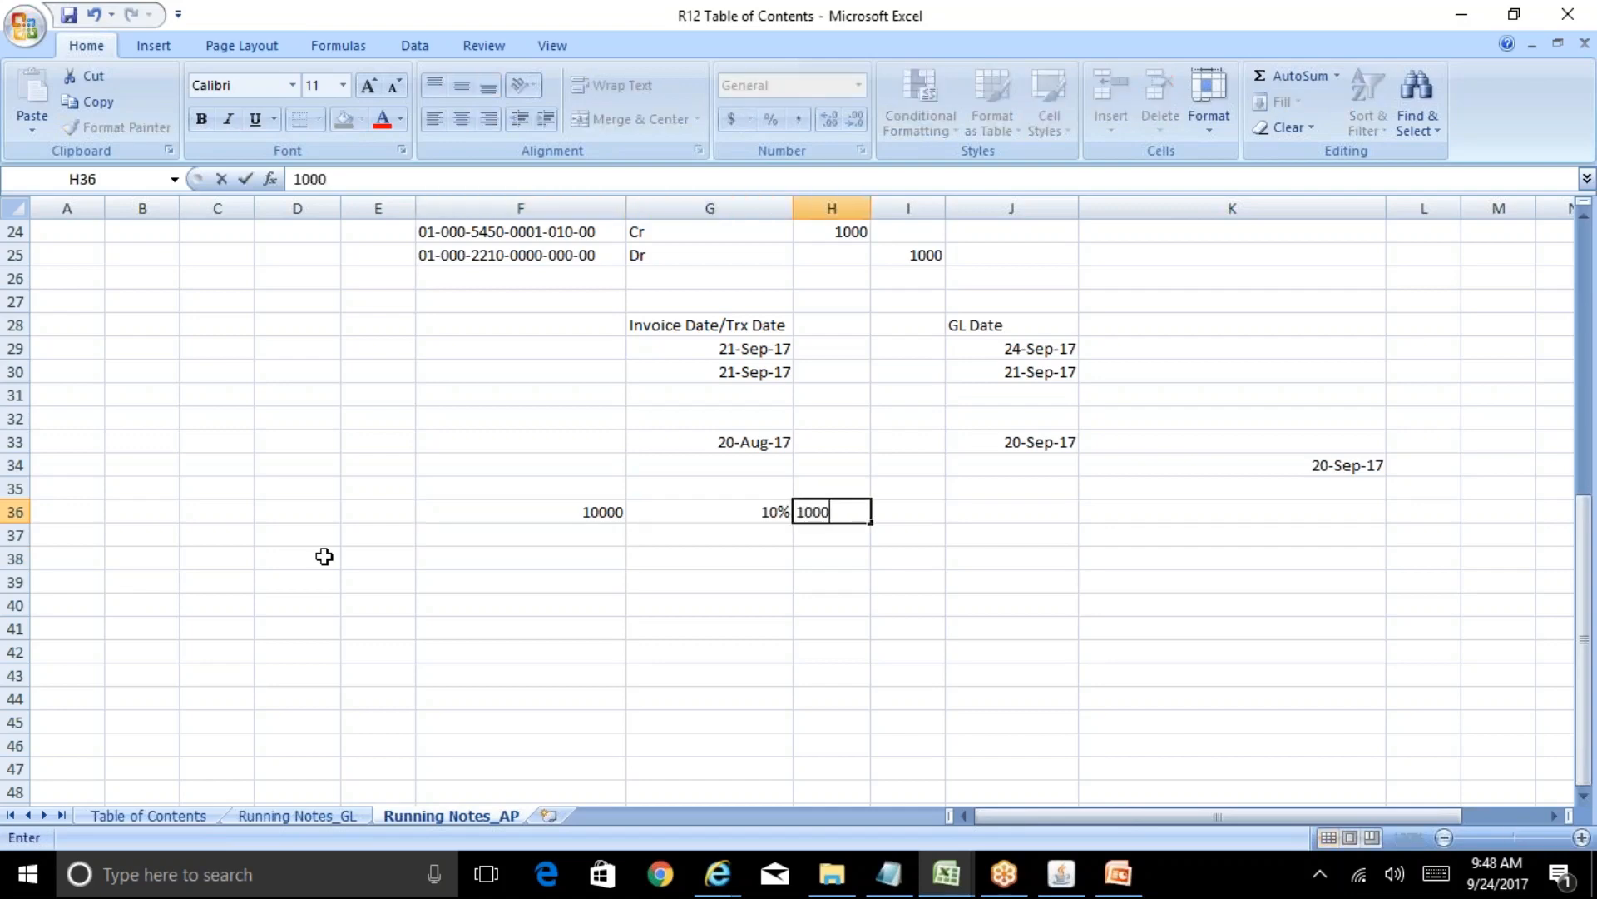
key(Right)
key(Down)
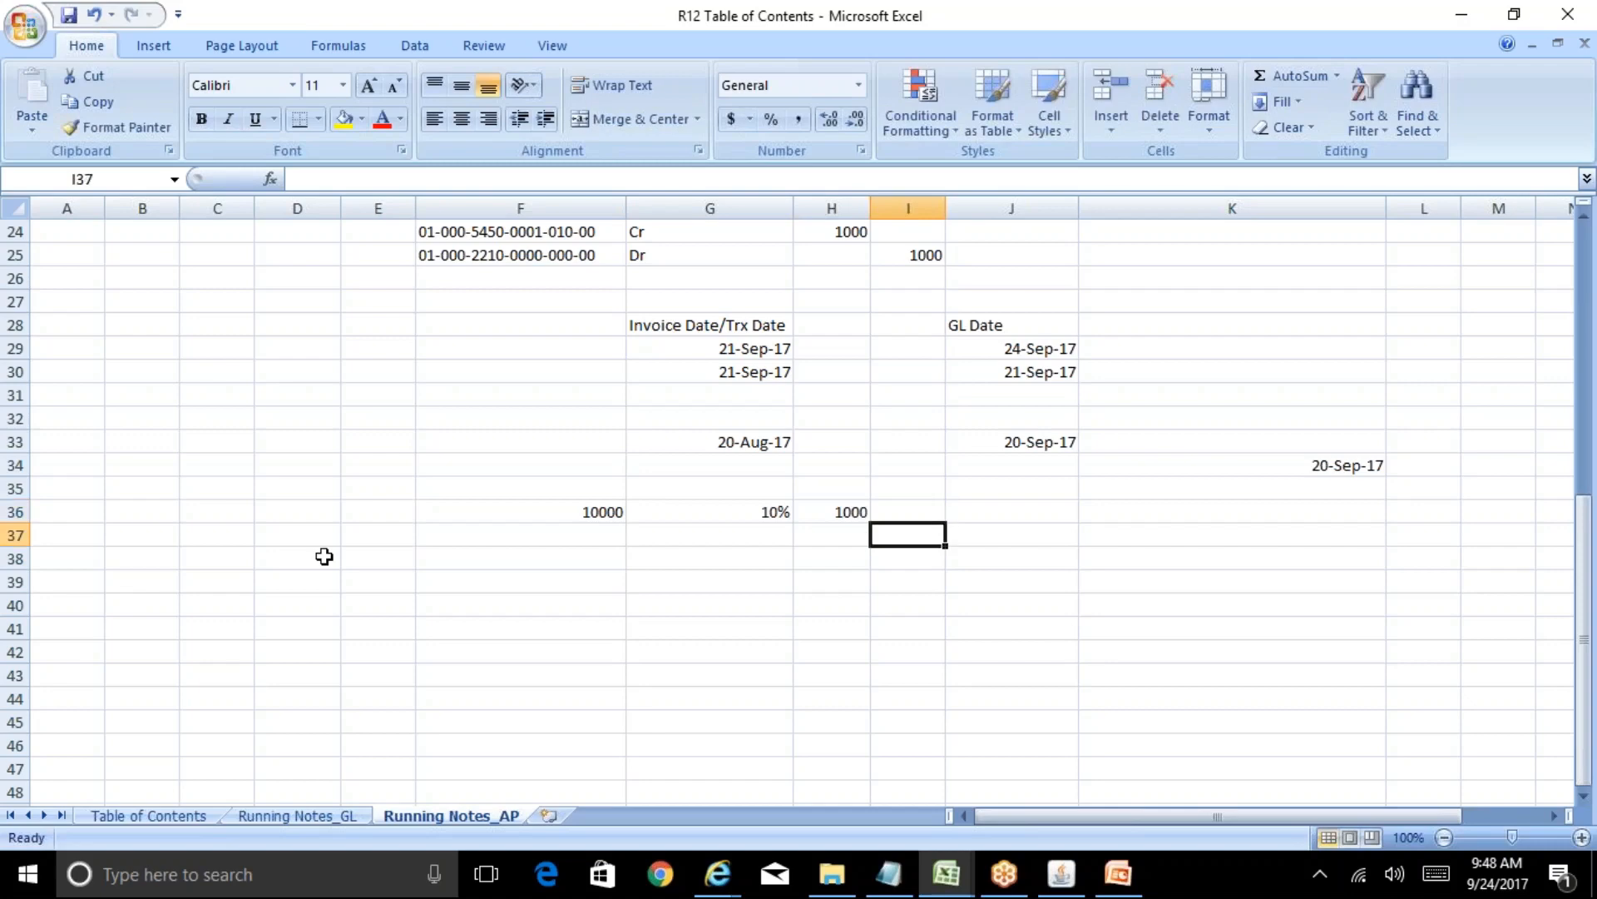
Step: Label the 1000 withheld amount by entering Income Tax Dept in cell I36
key(Up)
key(Left)
key(Left)
key(Left)
key(Left)
key(Right)
key(Right)
key(Right)
key(Right)
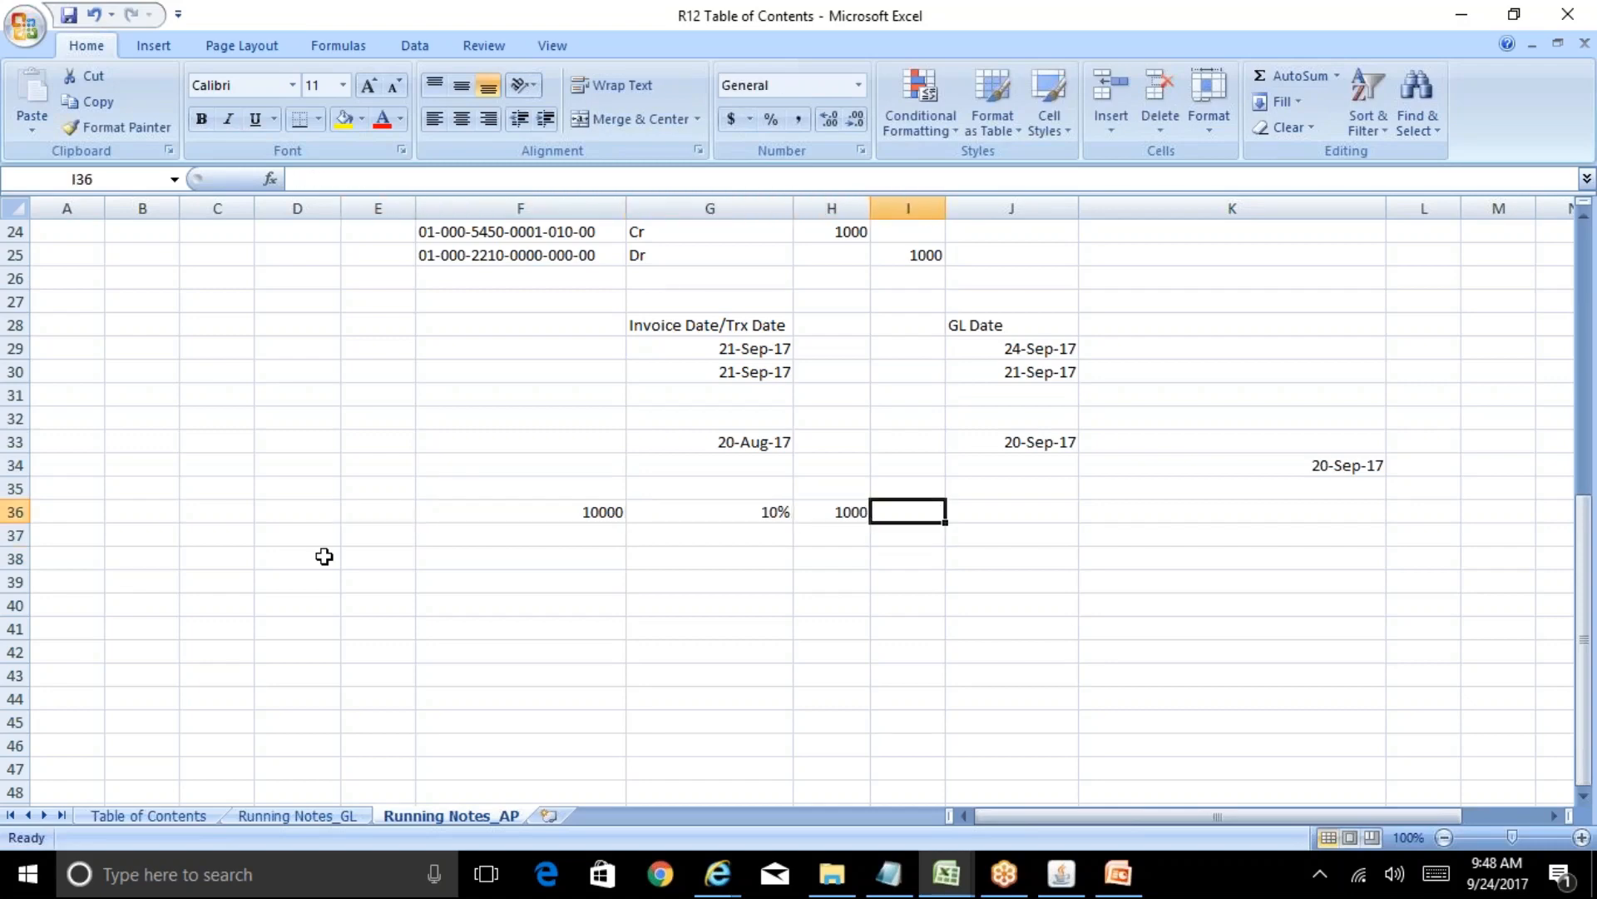
text(Income Tax)
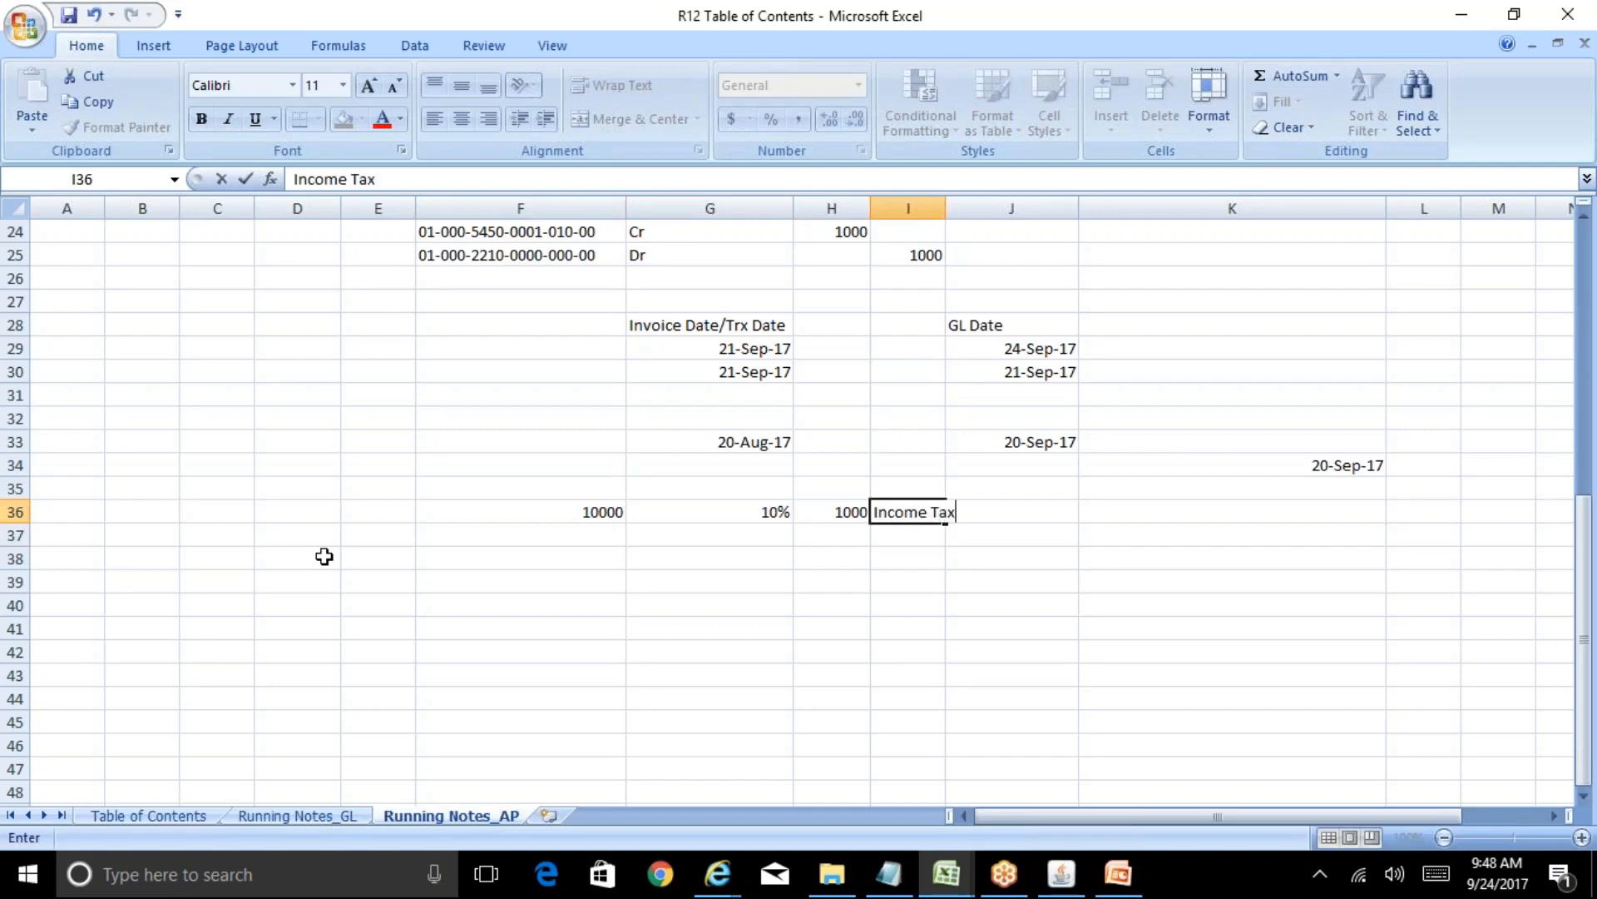
text( Dept)
key(Return)
Step: Enter 9000 in cell H37 and Vendor in cell I37, below the tax department line
key(Left)
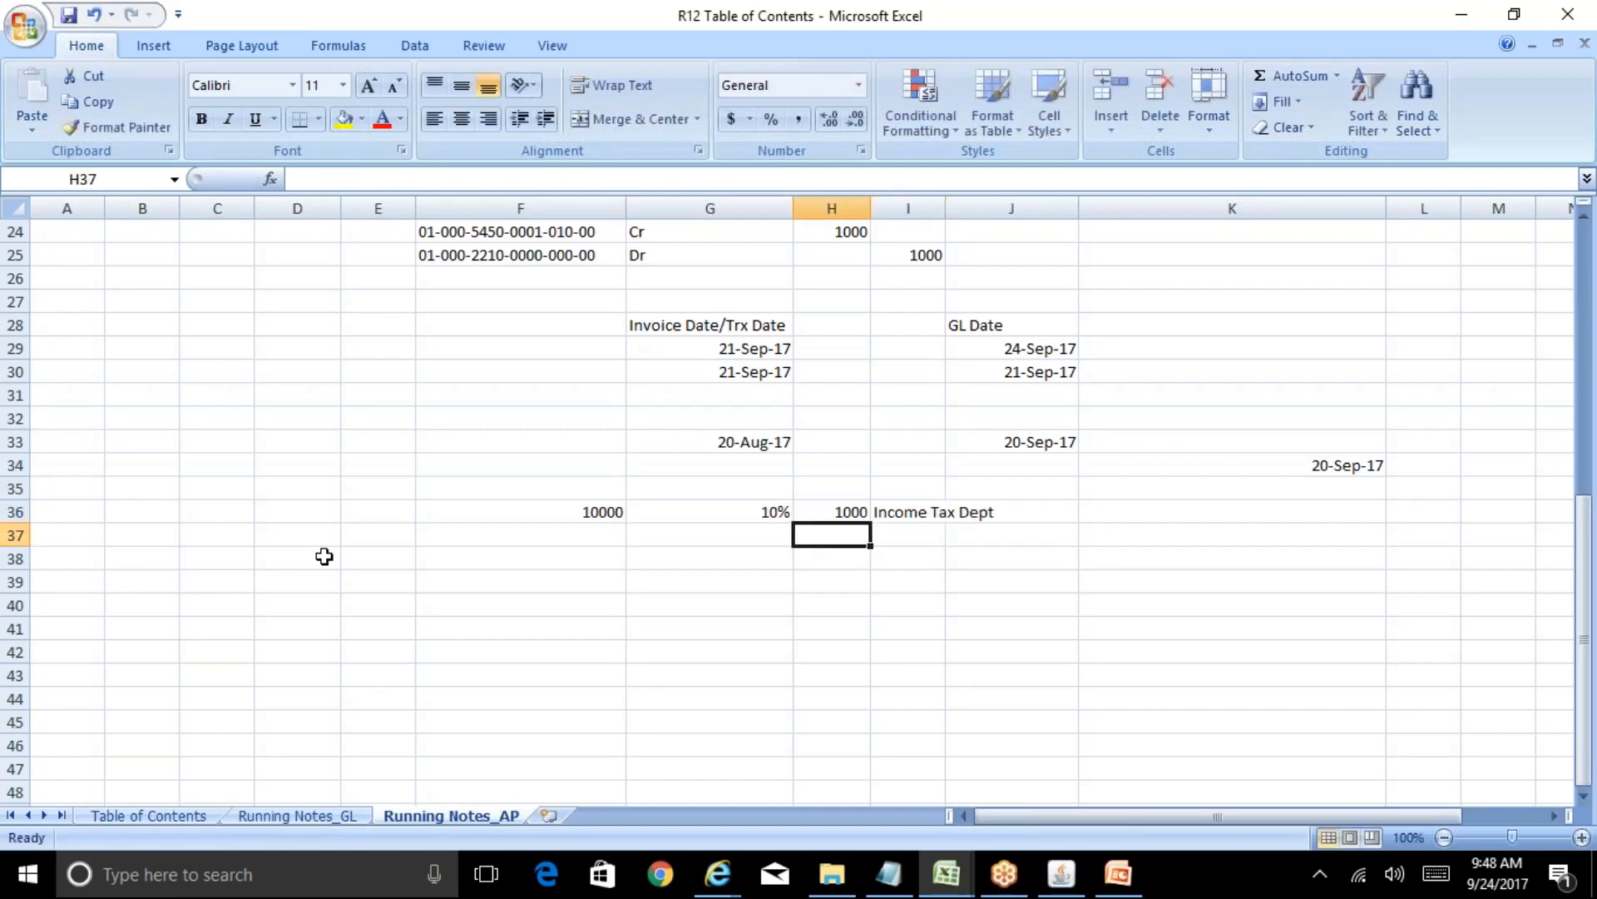
text(9000)
key(Tab)
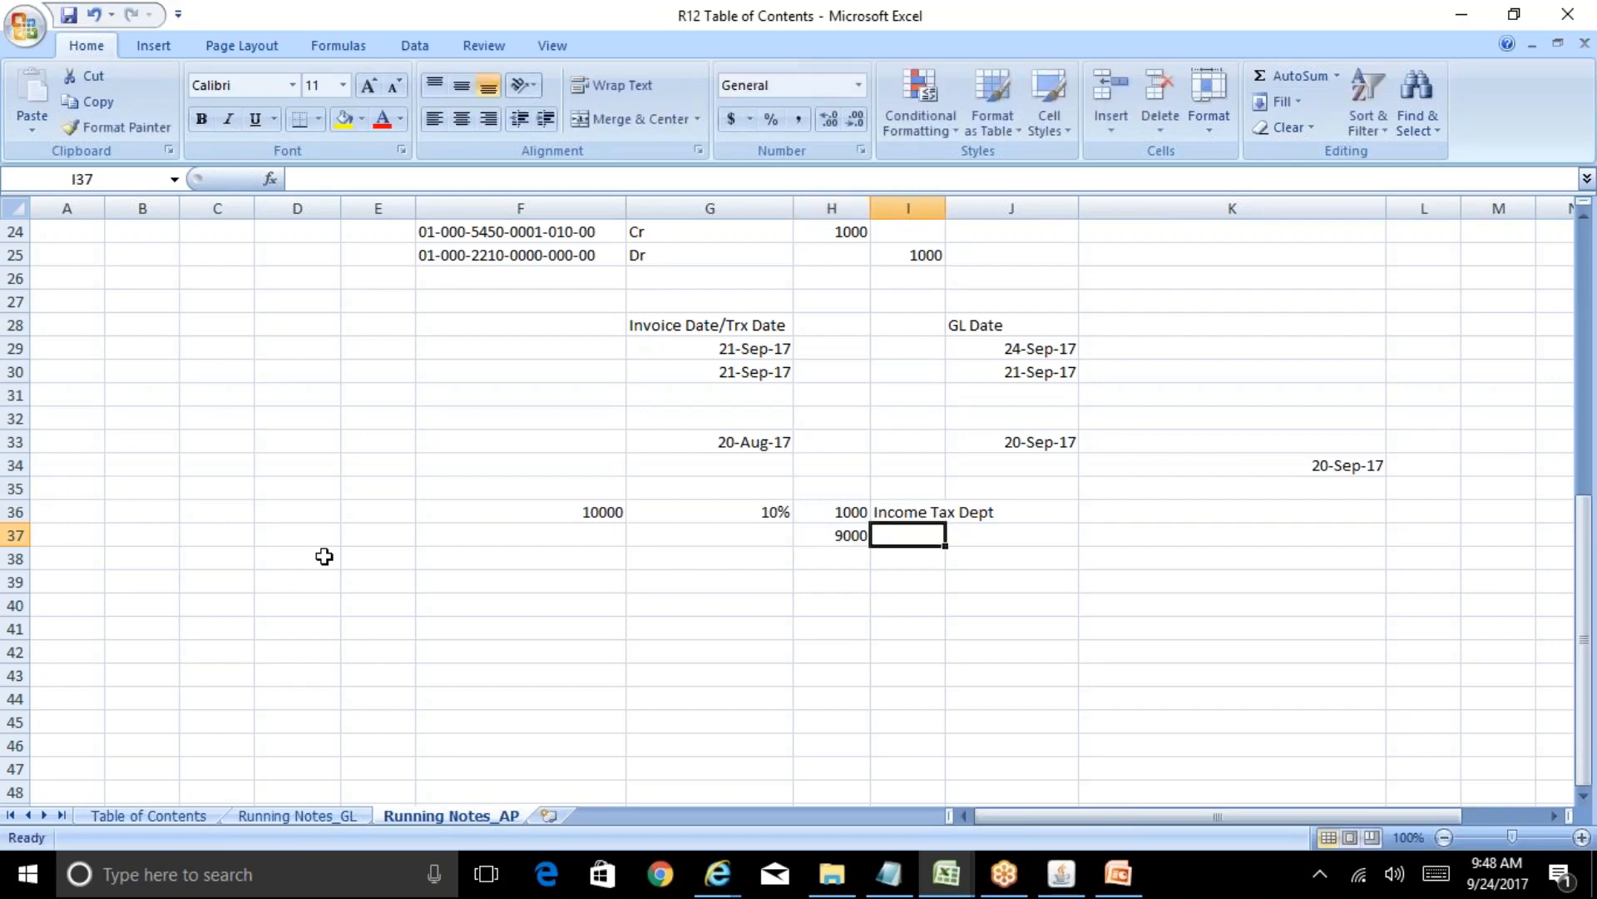
text(Vendor)
key(Return)
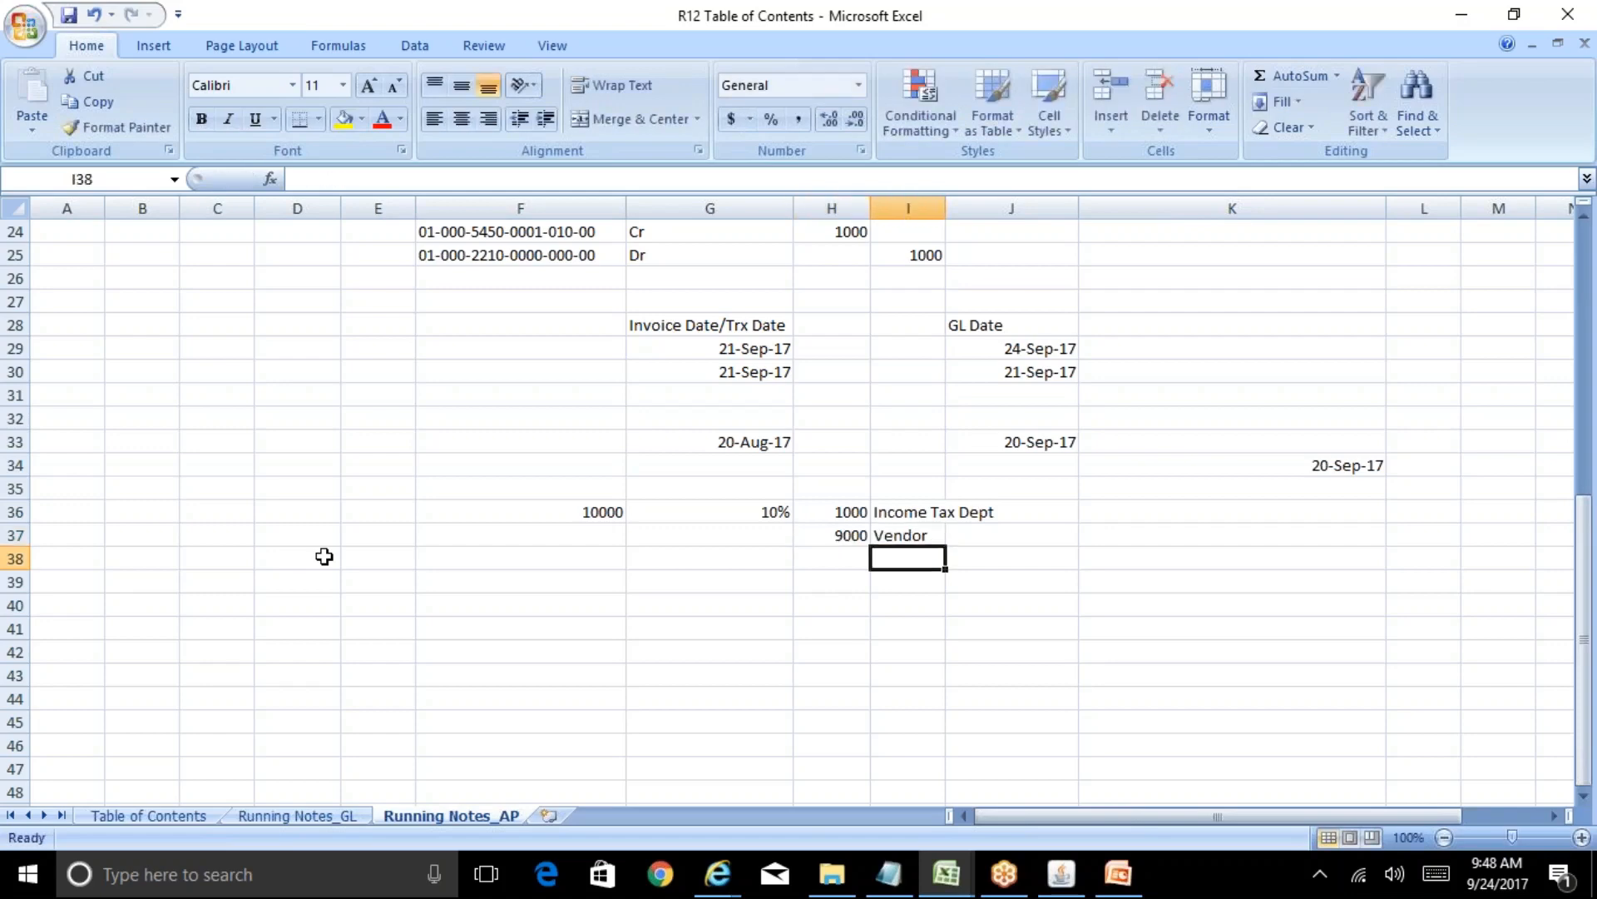
Step: Examine the vendor example's invoice amount in F36 and its split between tax department and vendor in column H
key(Up)
key(Up)
key(Left)
key(Left)
key(Left)
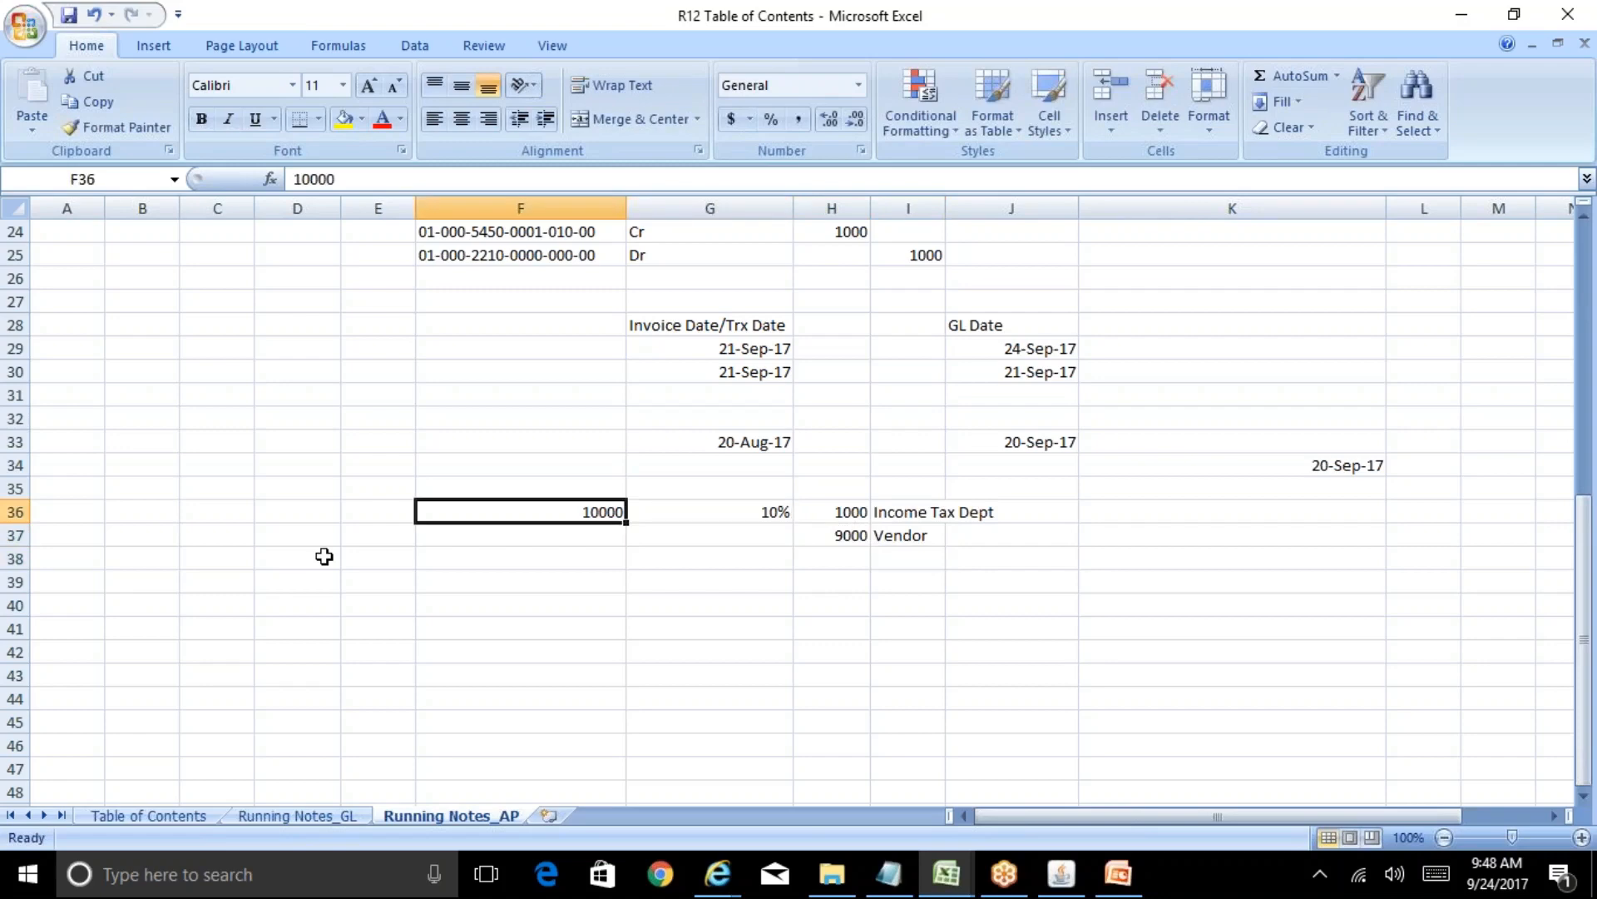
key(Right)
key(Right)
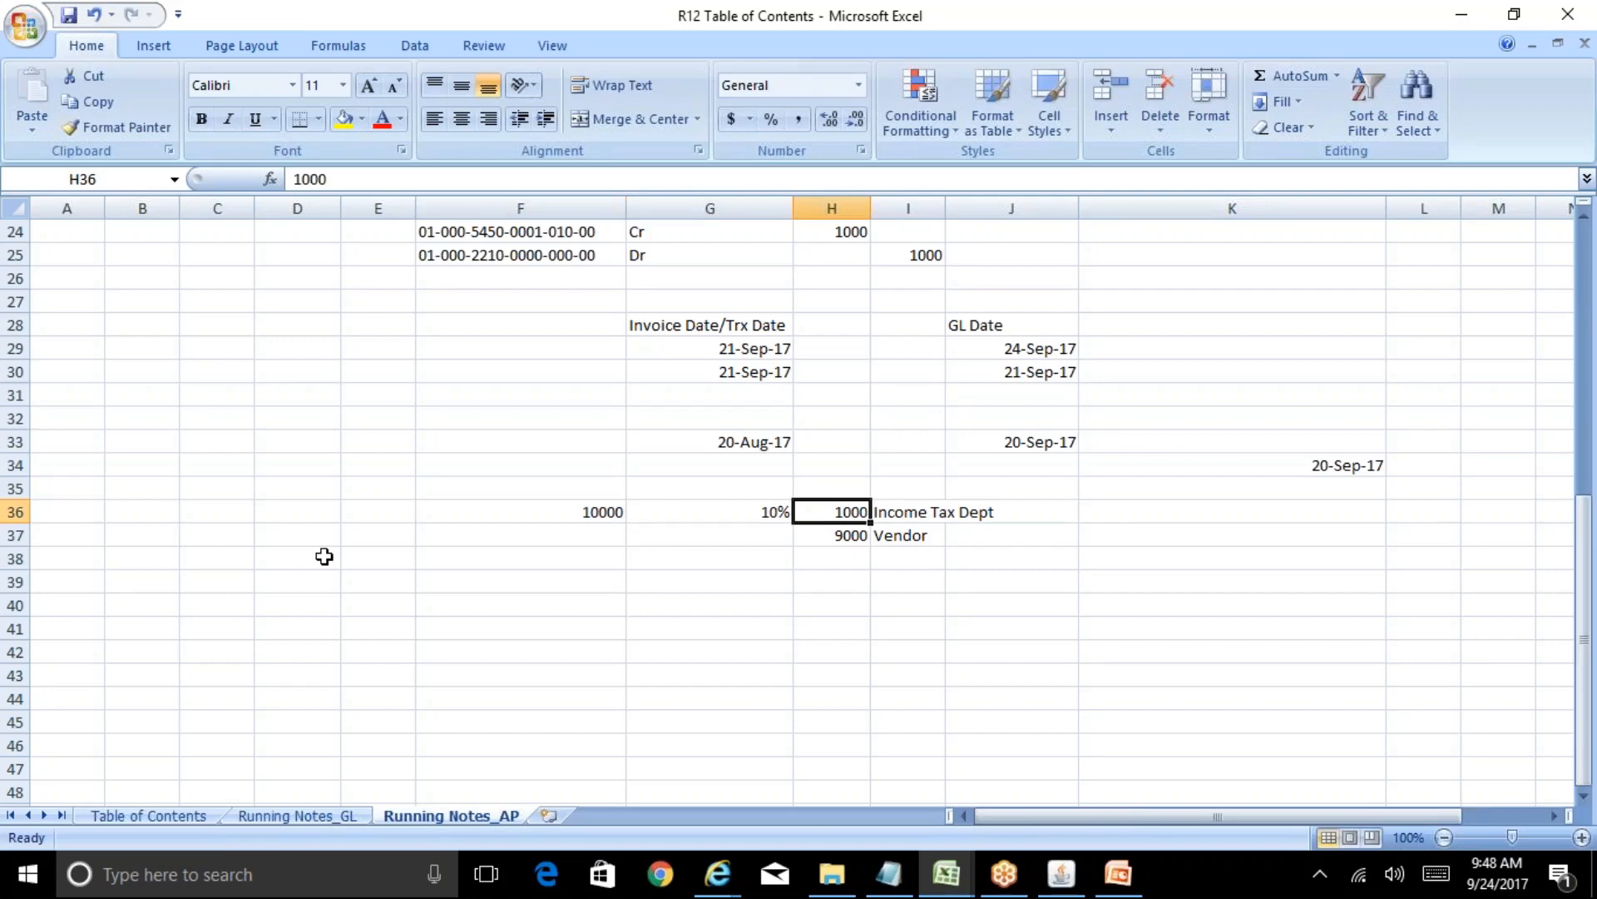
key(Down)
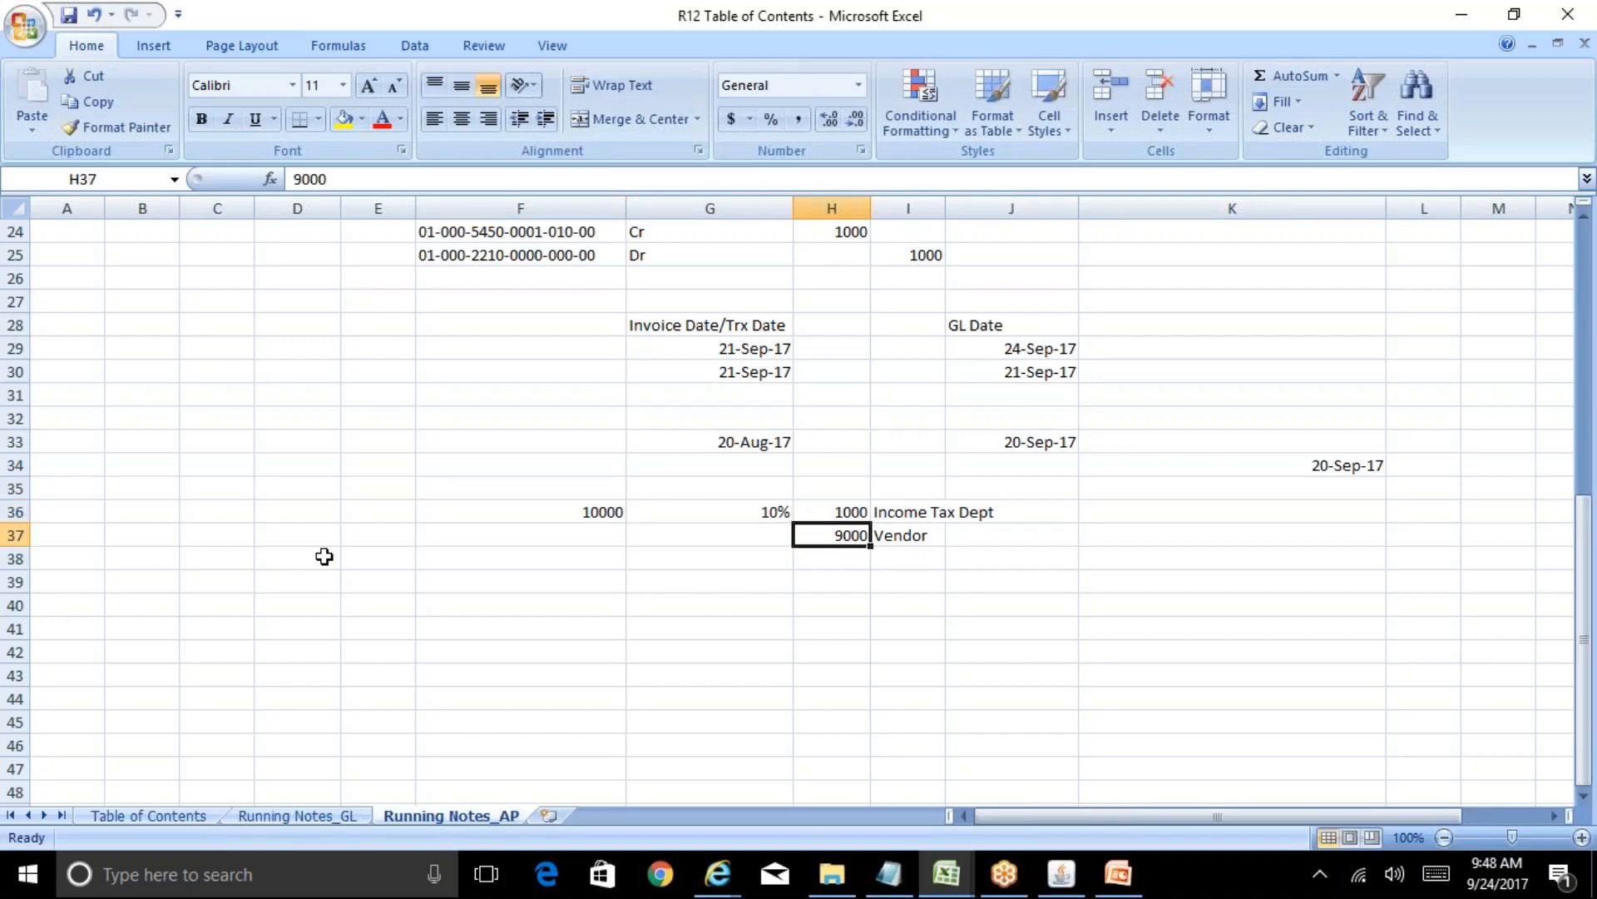
Step: Start an employee example in row 38 with 10000 in F38, 1000 in H38 and IT Dept in I38
key(Down)
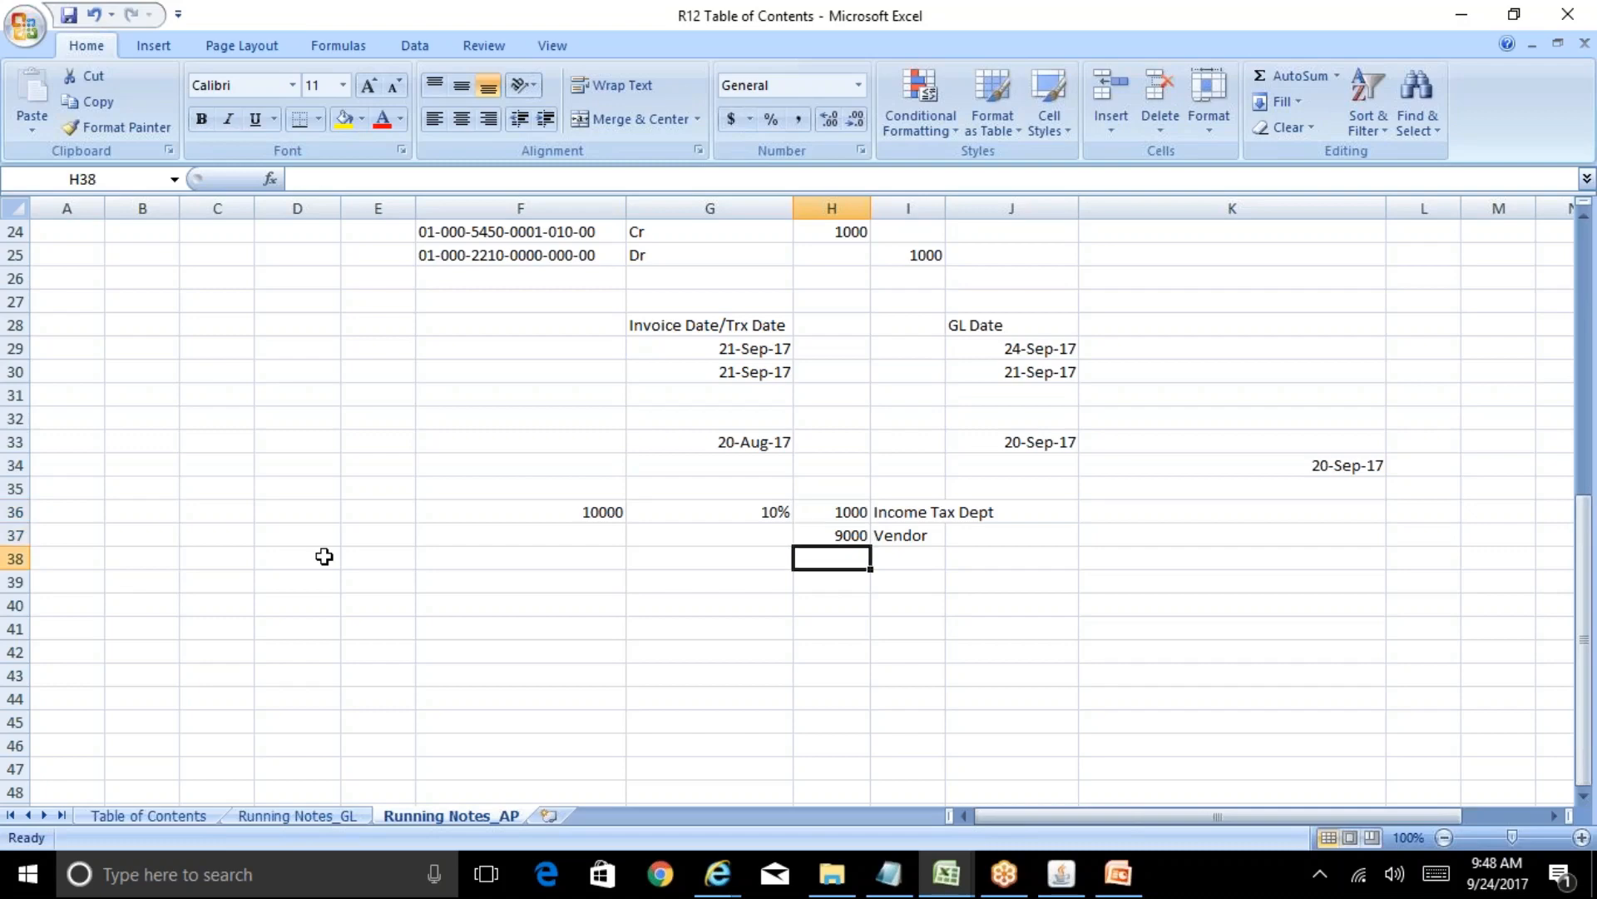
key(Left)
key(Left)
text(10000)
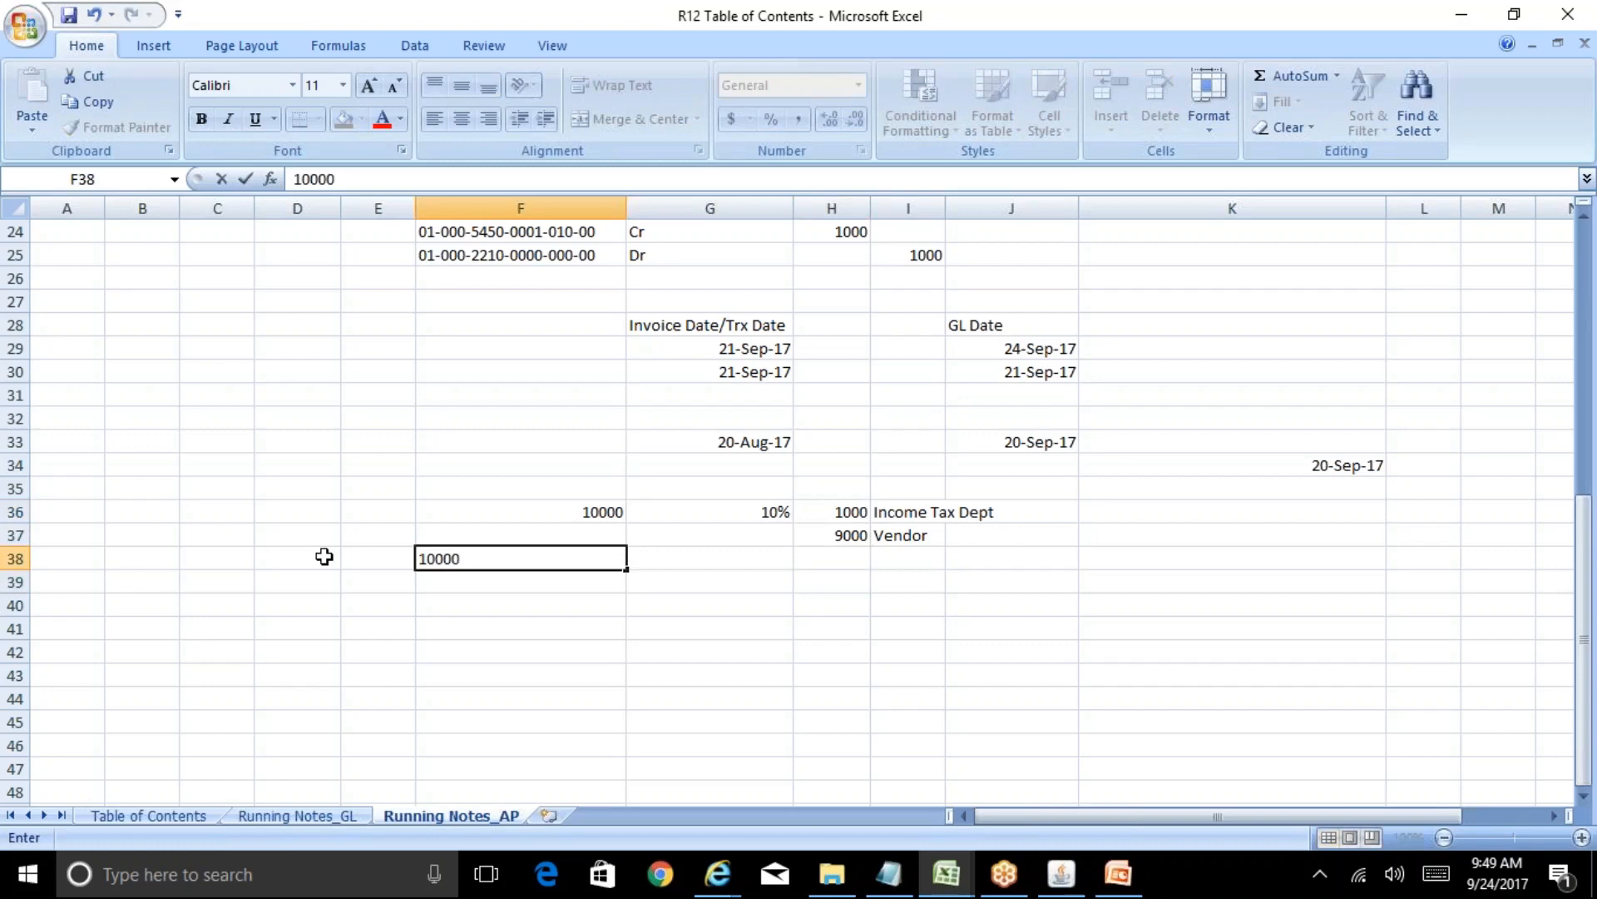
key(Tab)
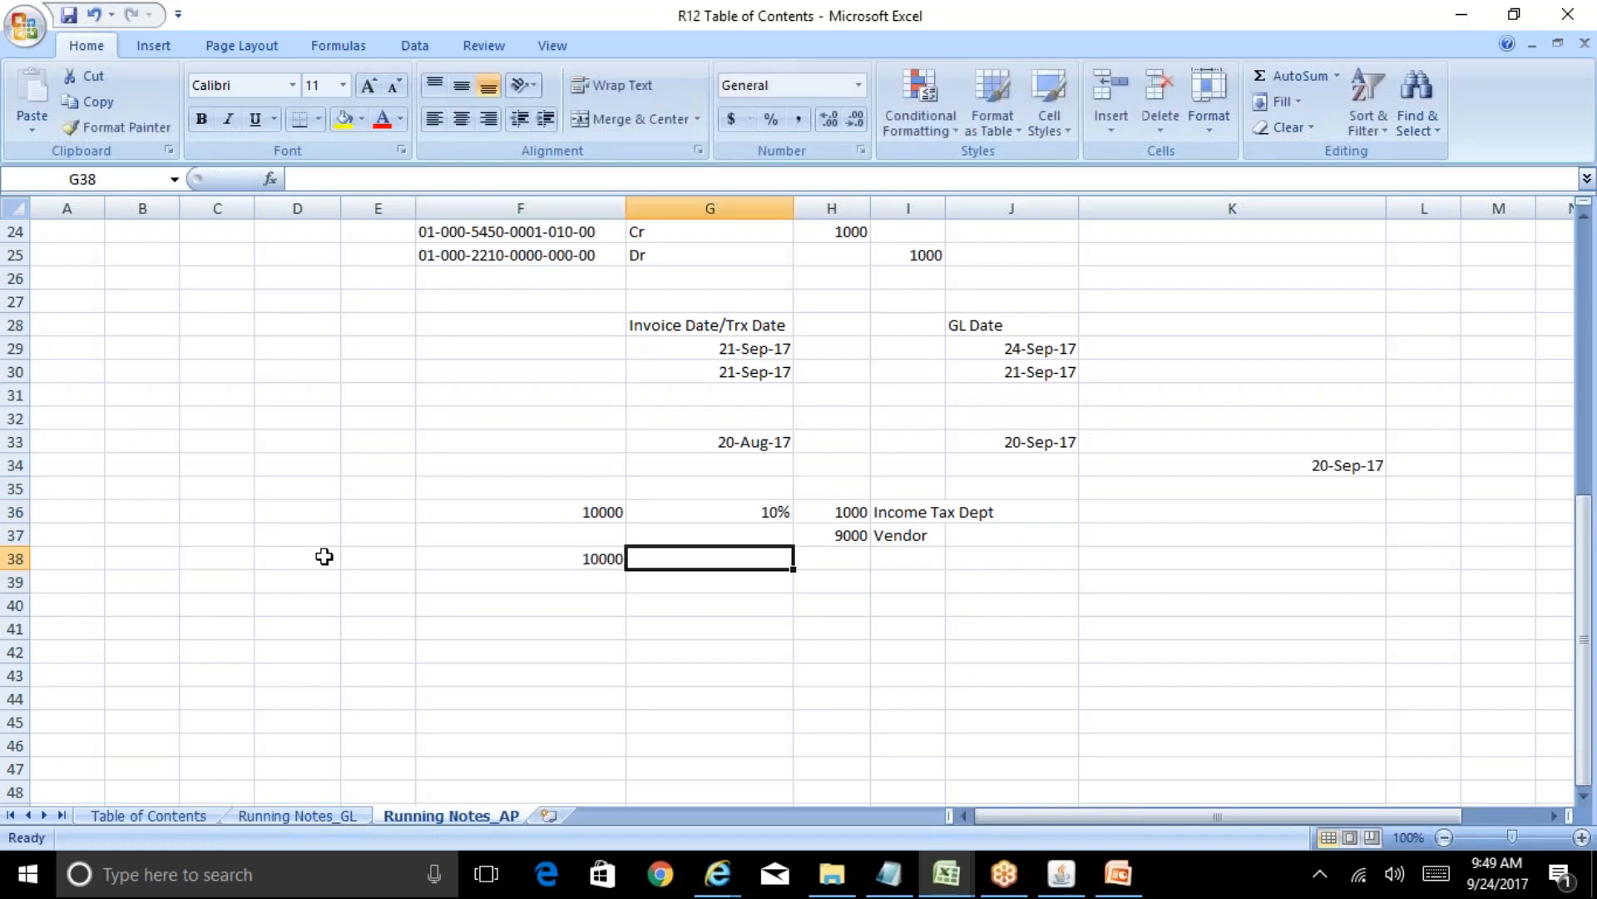
key(Right)
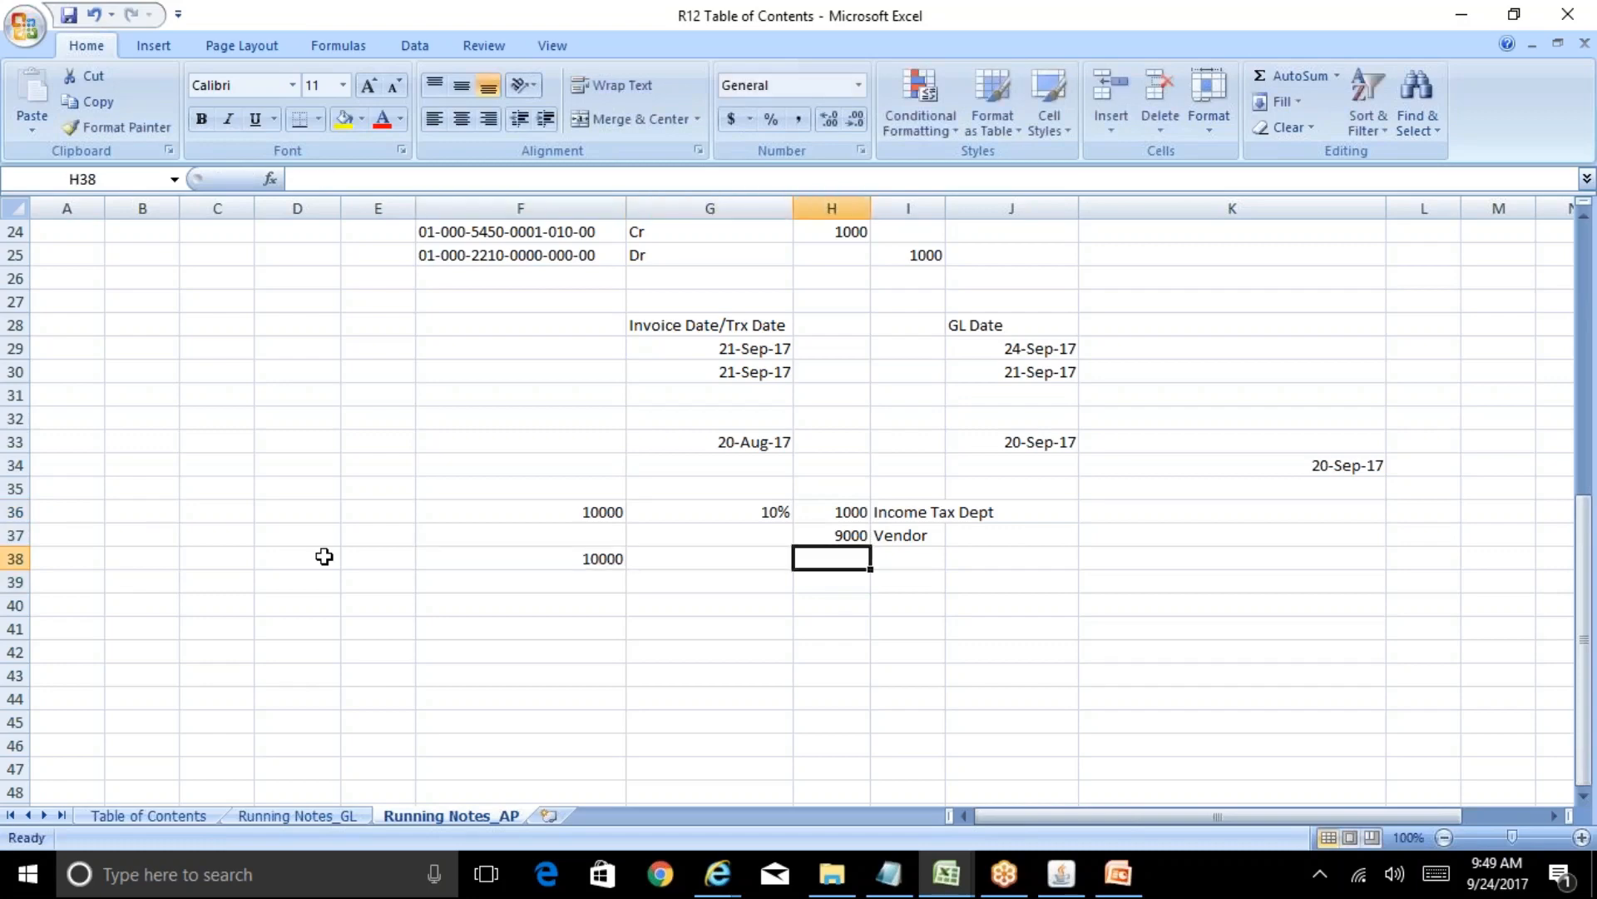
text(1000)
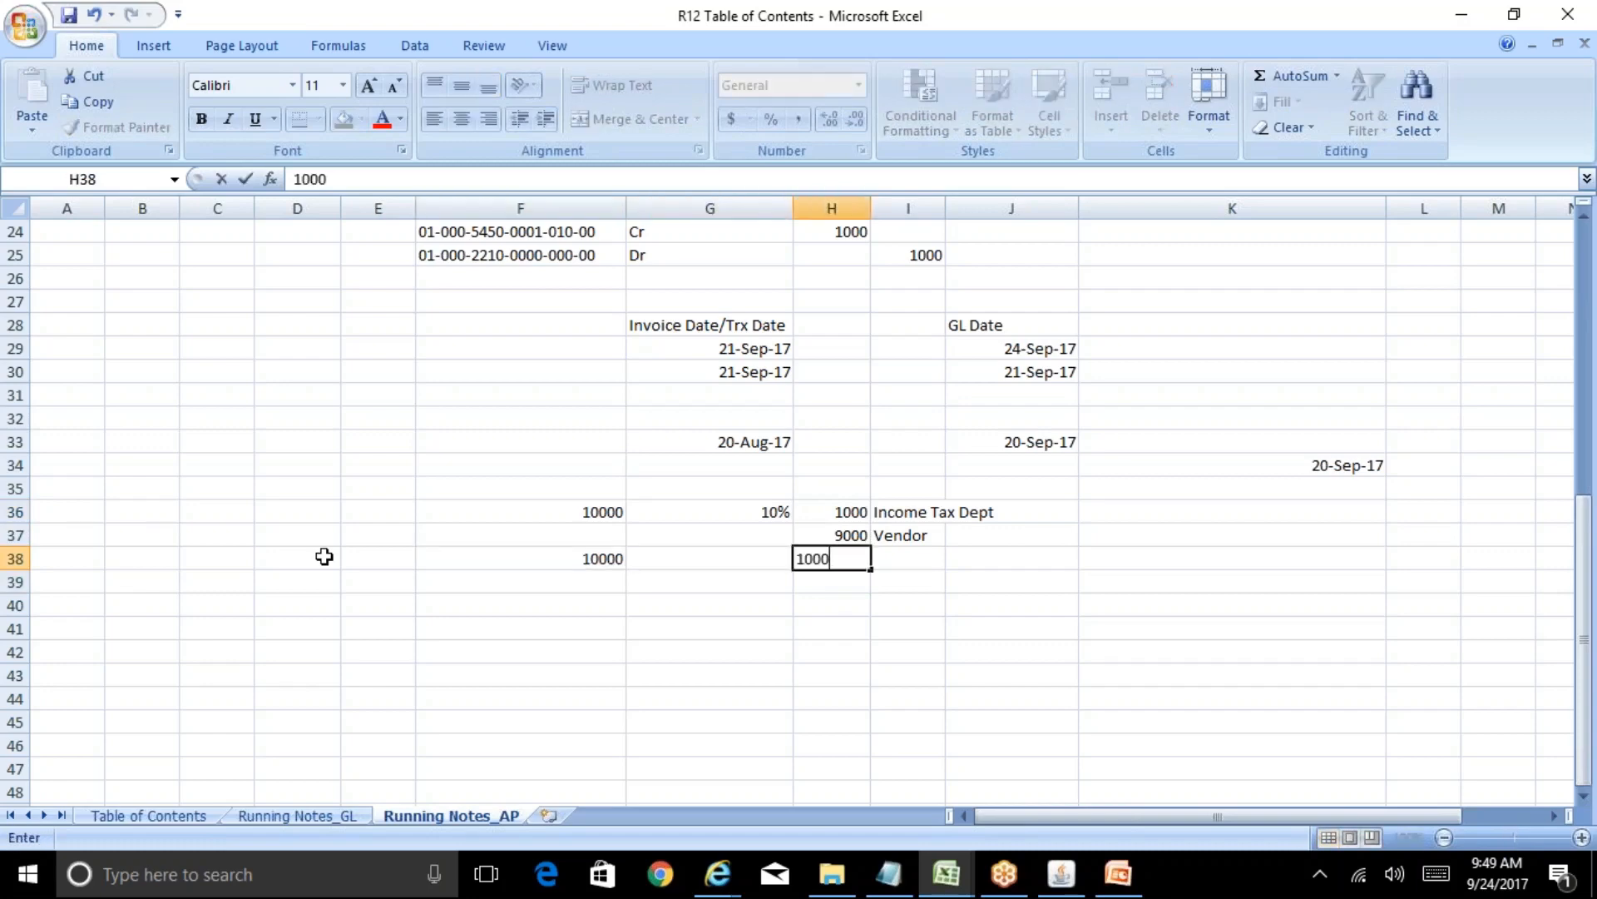
key(Tab)
text(IT Dept)
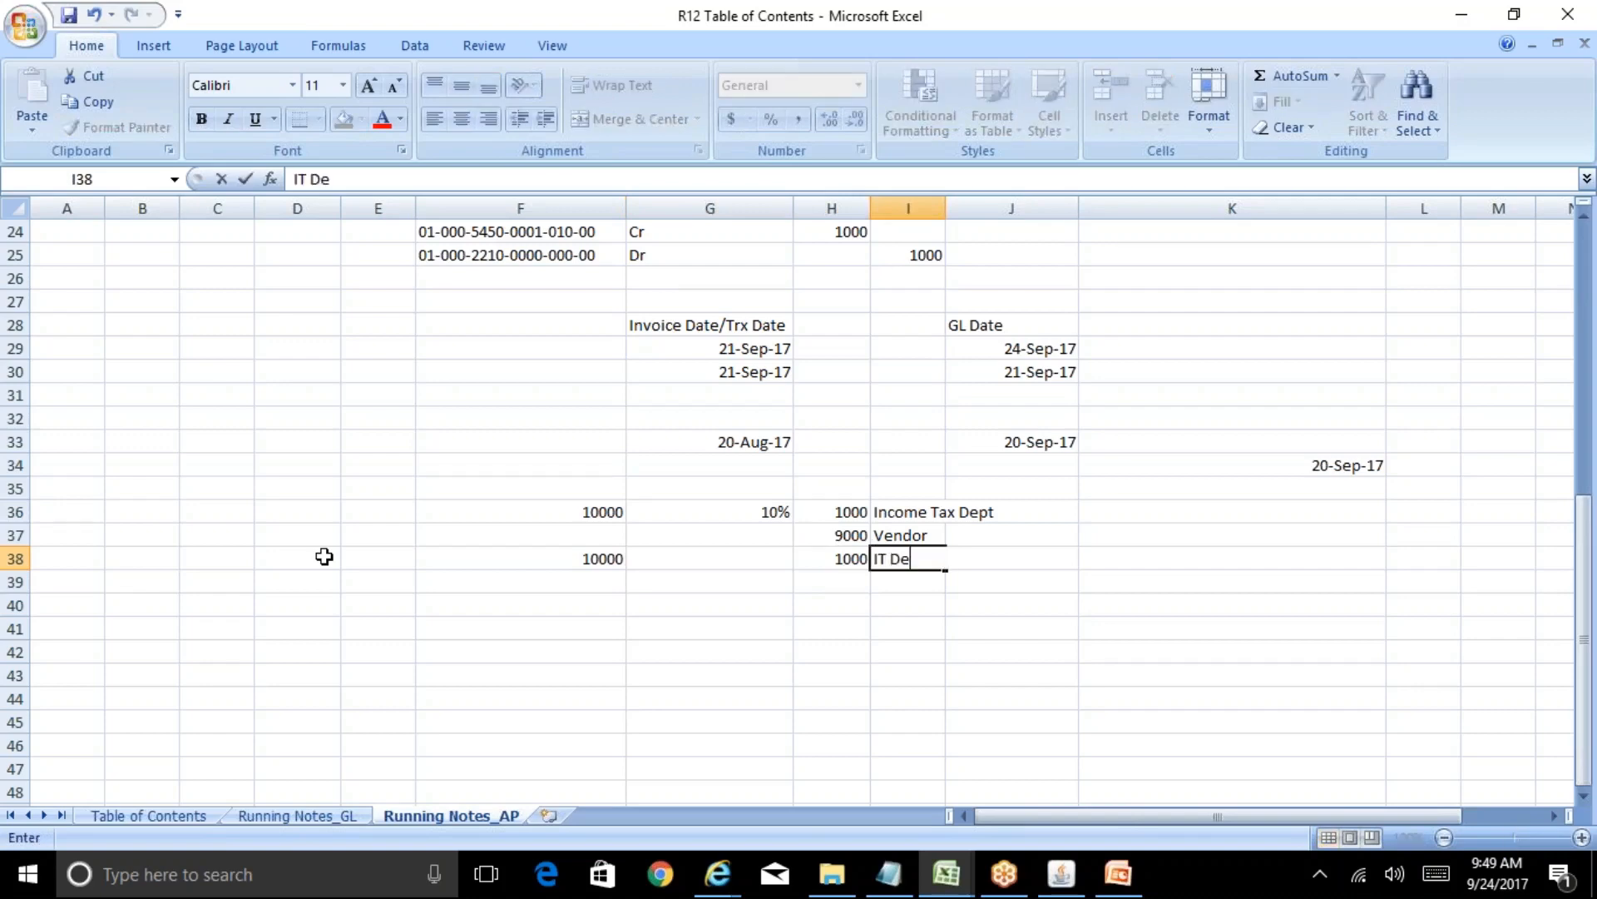
key(Return)
Step: Enter 9000 in cell H39 and Employee in cell I39 for the employee's share
key(Left)
text(9000)
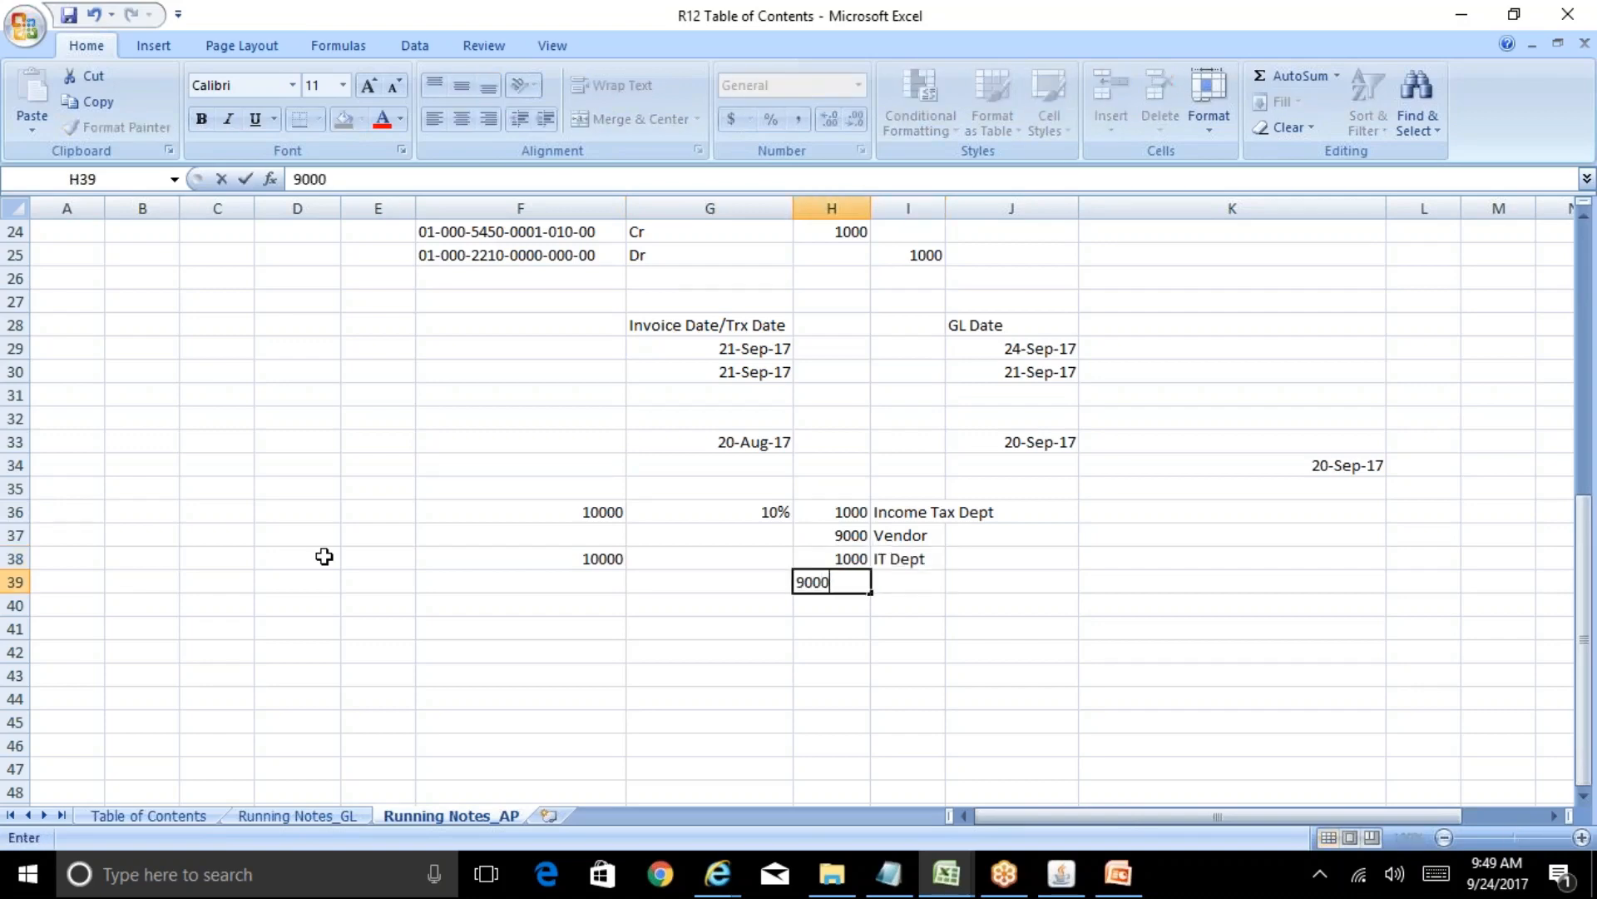
key(Tab)
text(E)
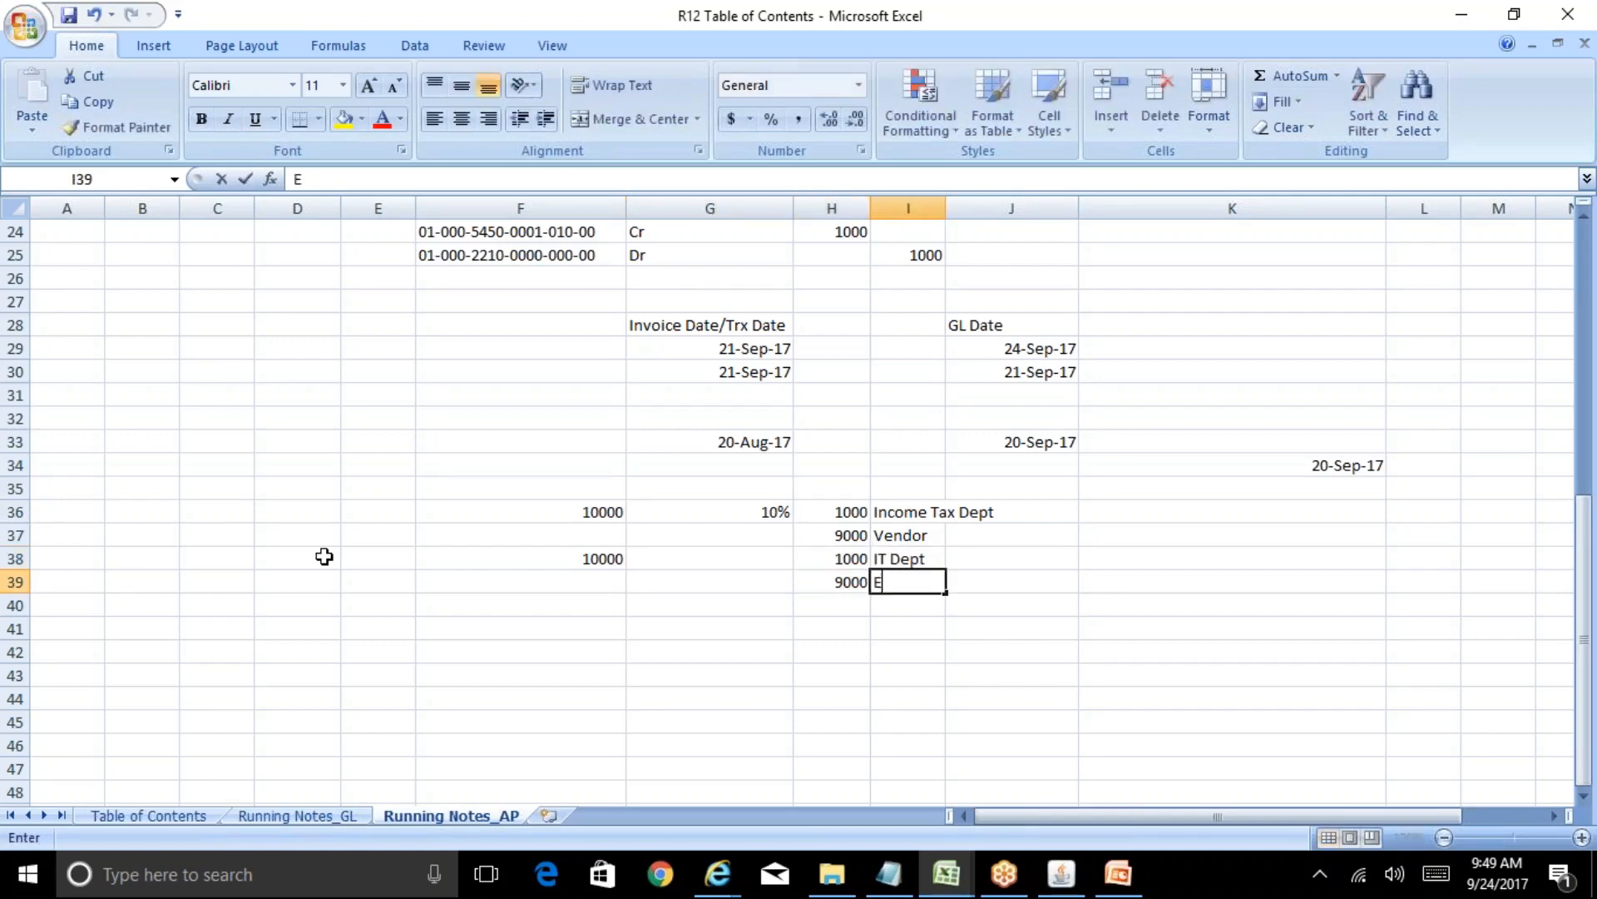
text(mployee)
key(Return)
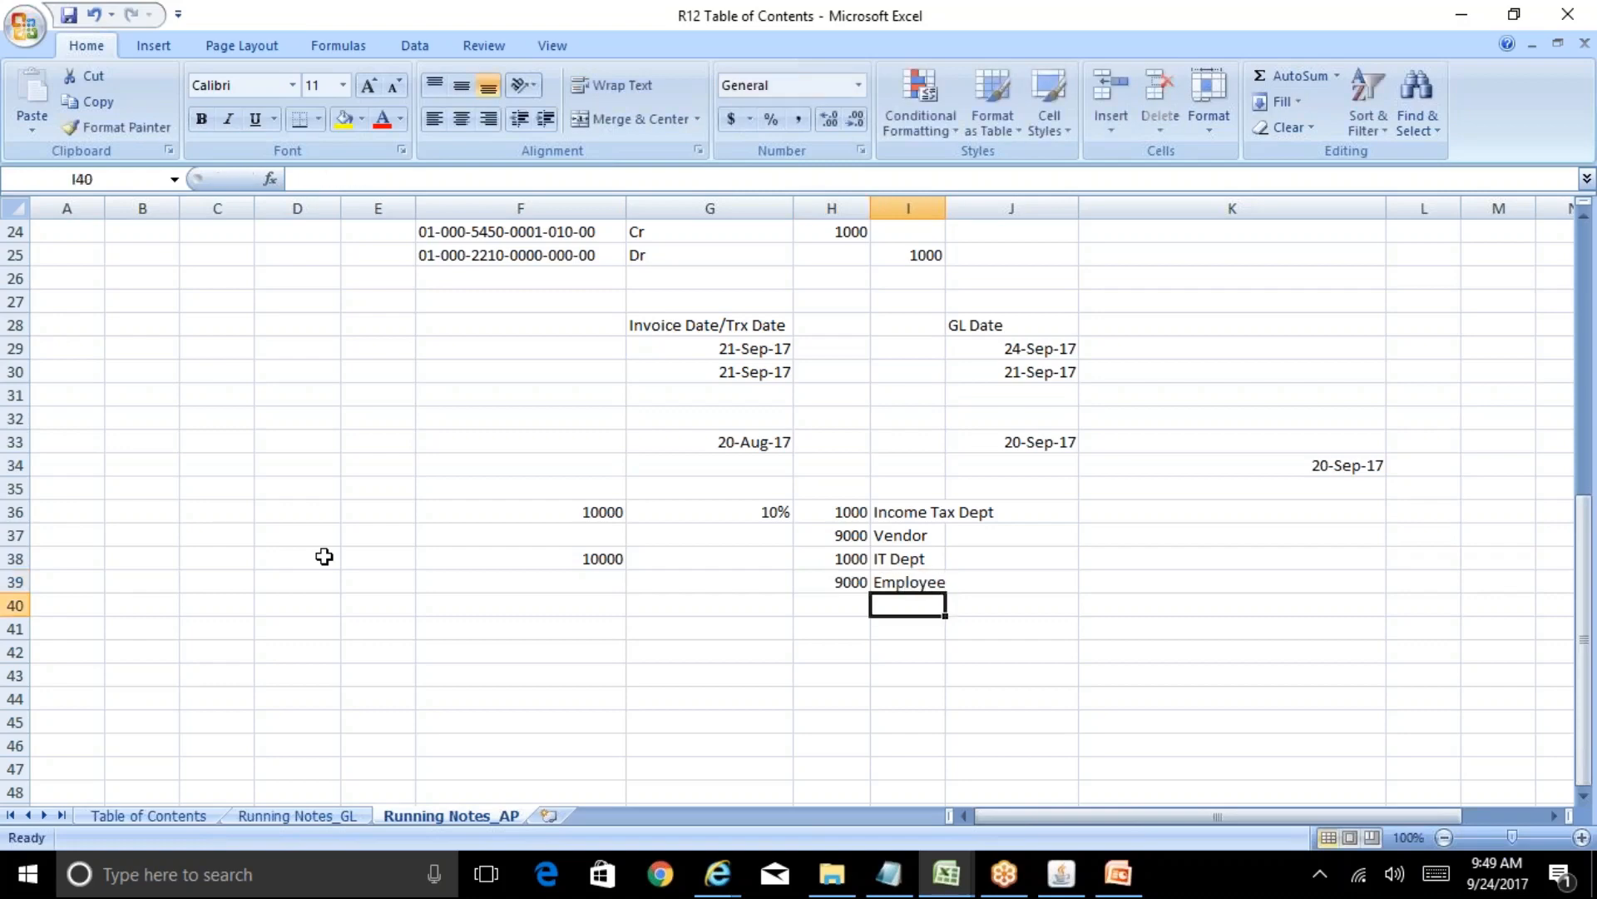
Step: Insert a blank row at row 38 to separate the vendor example from the employee example
key(Up)
key(Up)
key(Left)
key(Left)
key(Left)
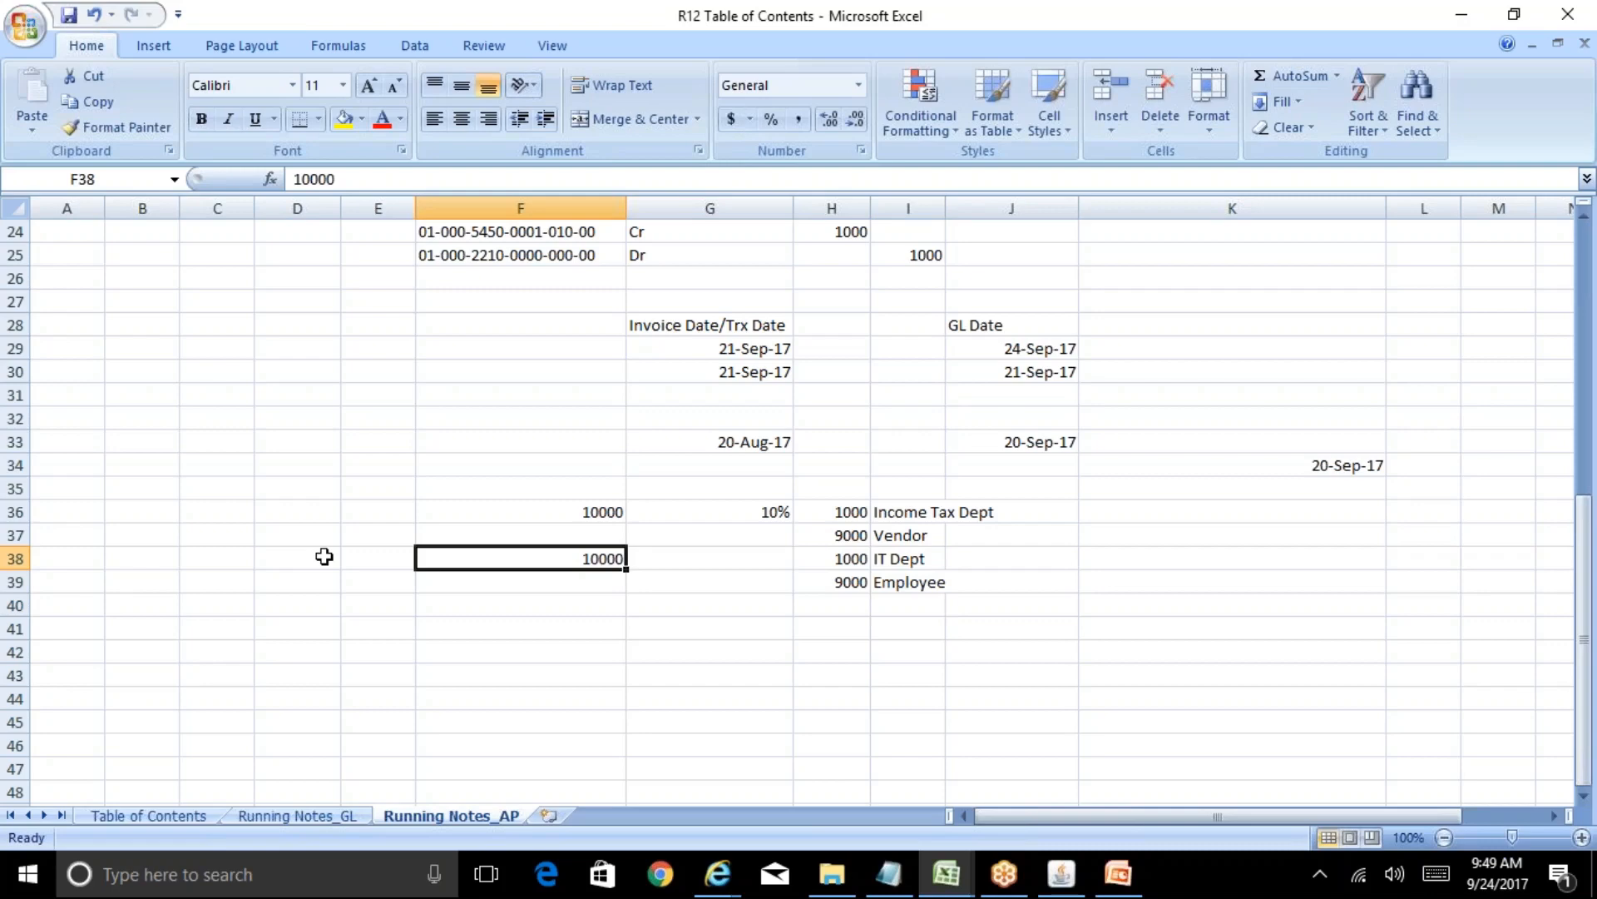
key(Right)
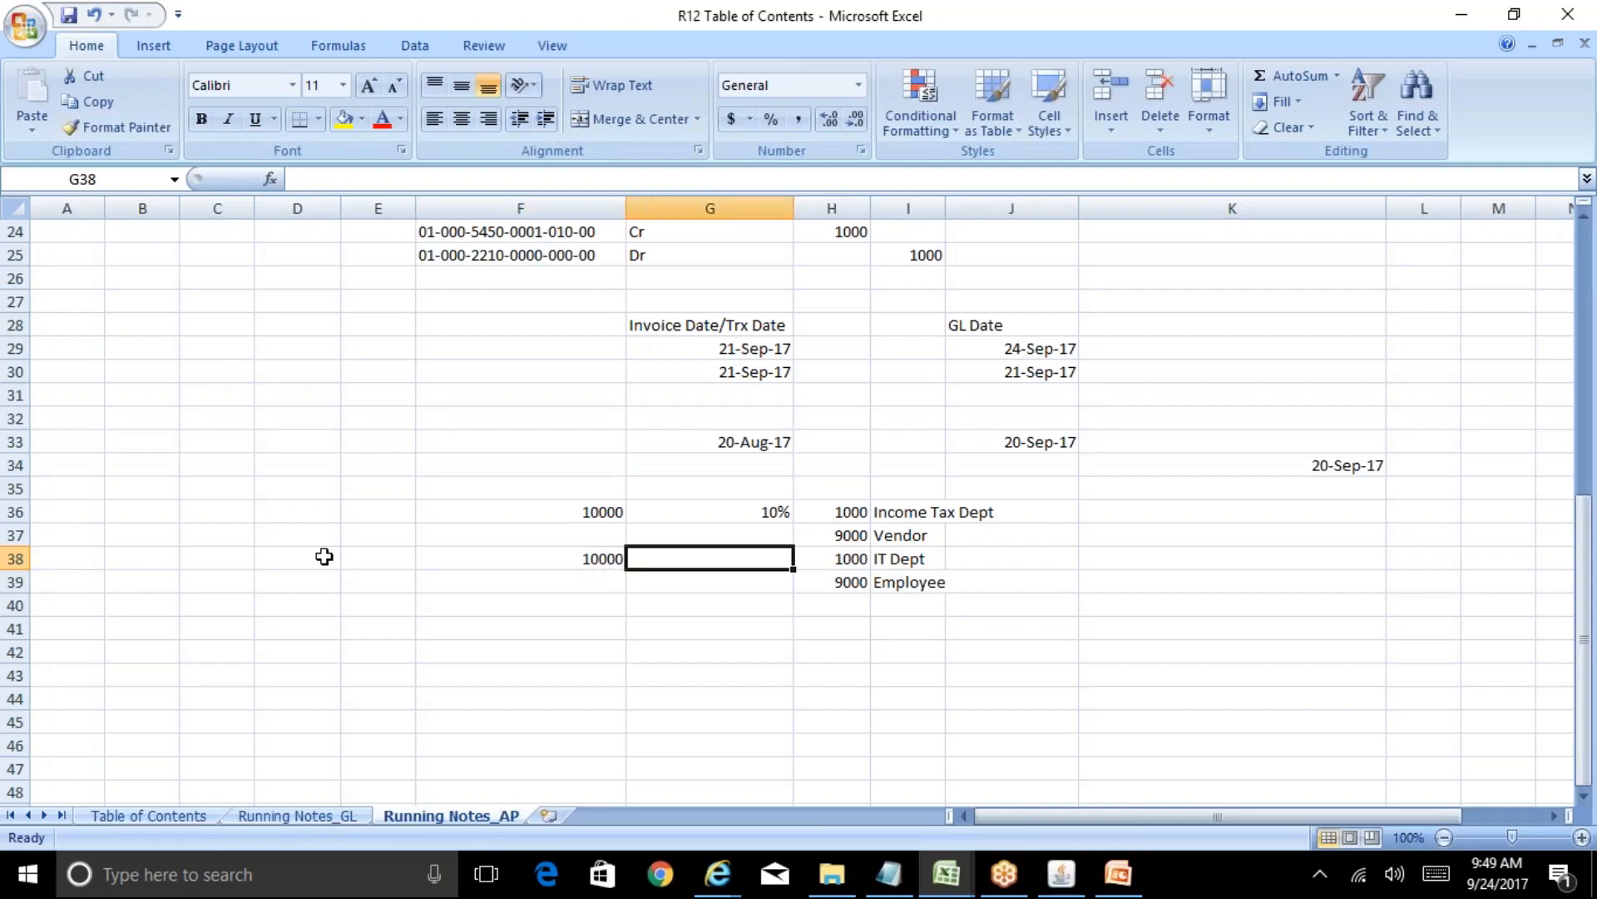
key(alt+i)
key(r)
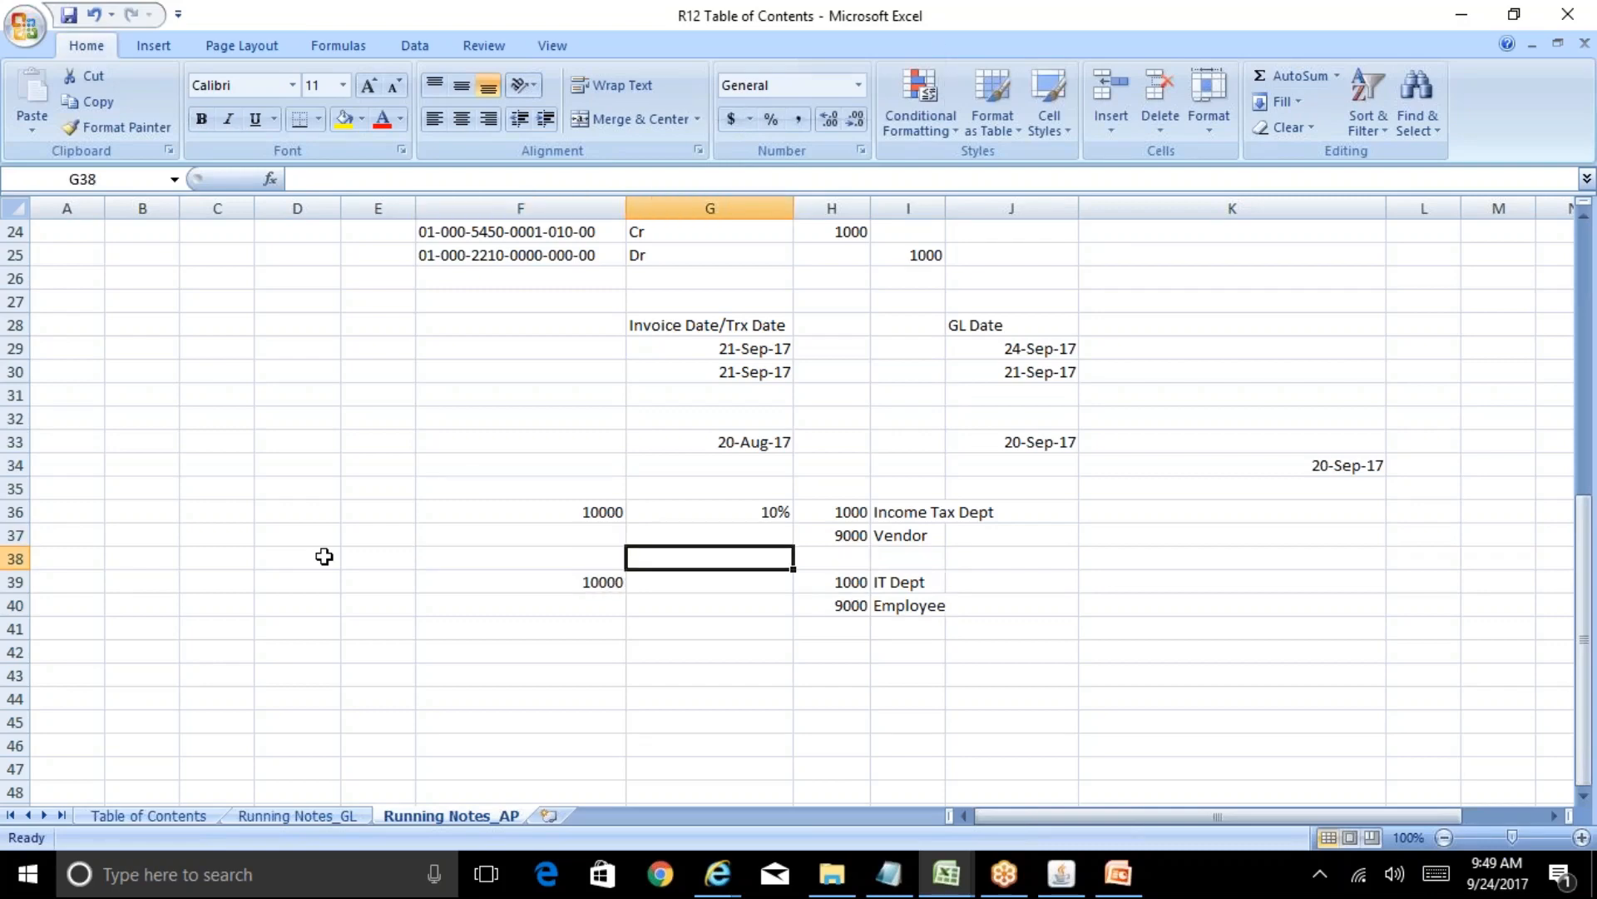
Step: Examine the vendor withholding example in rows 36 and 37, from the invoice amount to the withheld amount
key(Up)
key(Up)
key(Left)
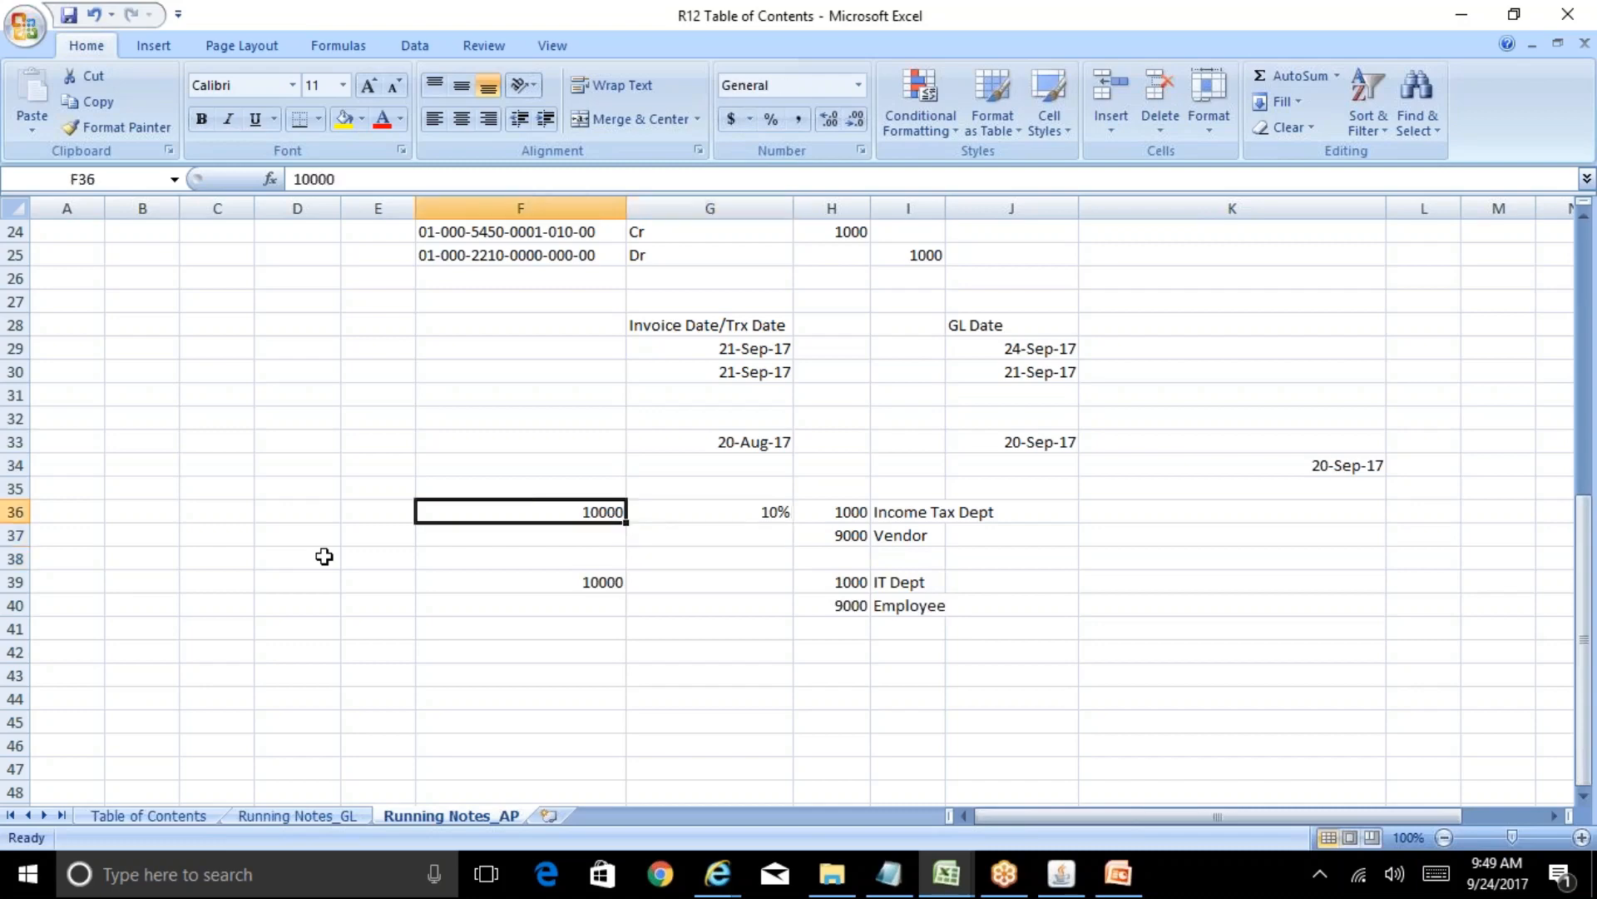
key(Right)
key(Right)
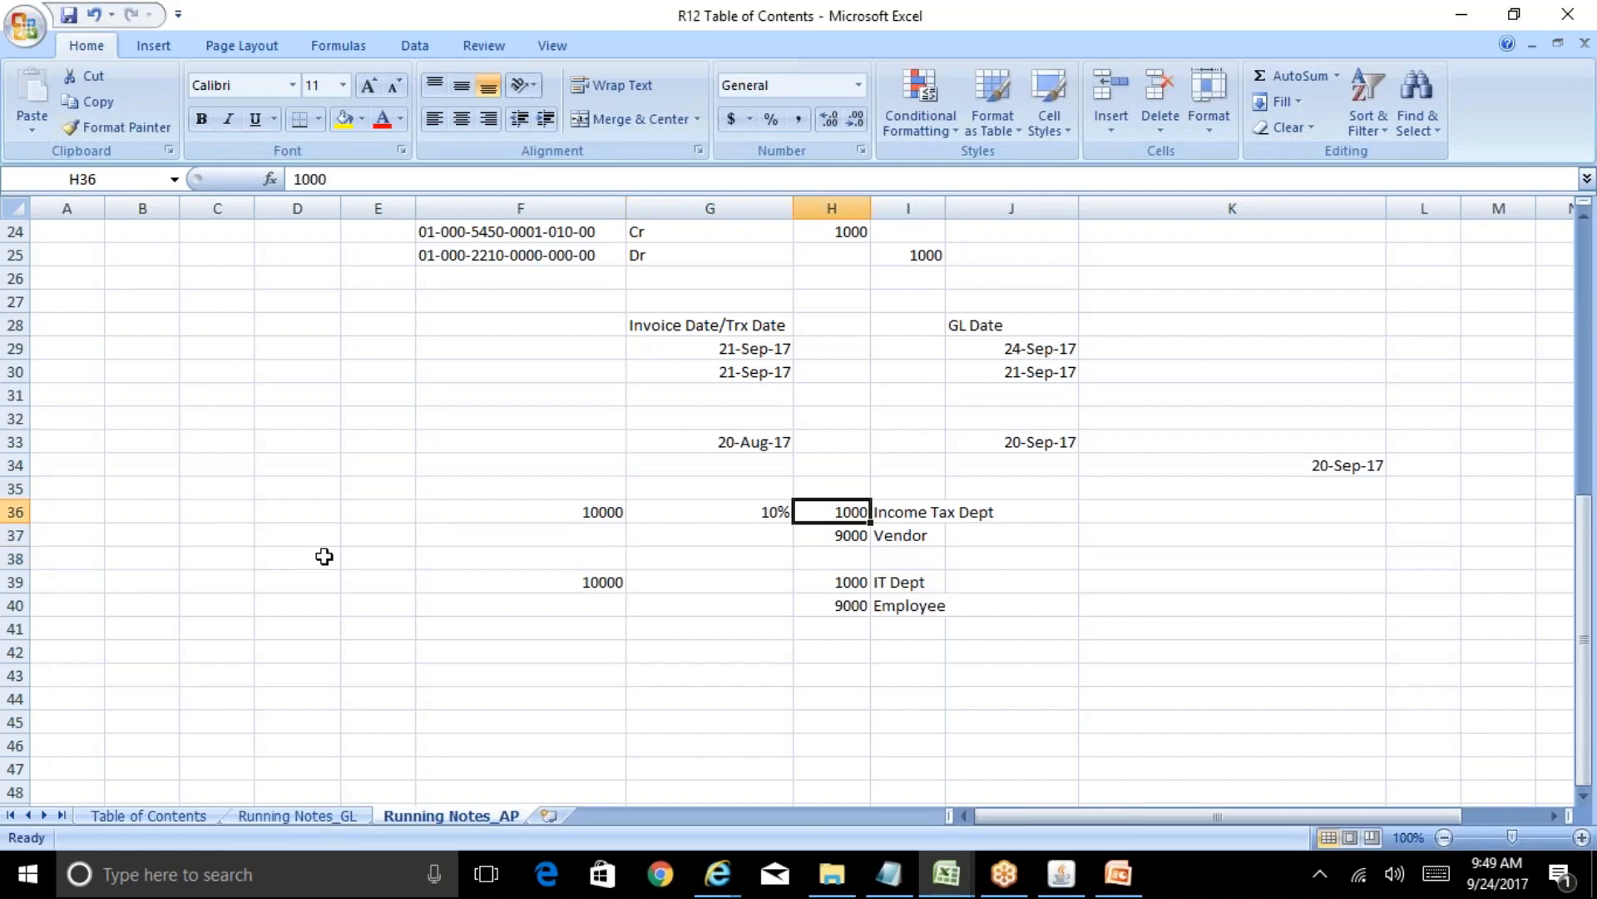
key(Down)
key(Left)
key(Left)
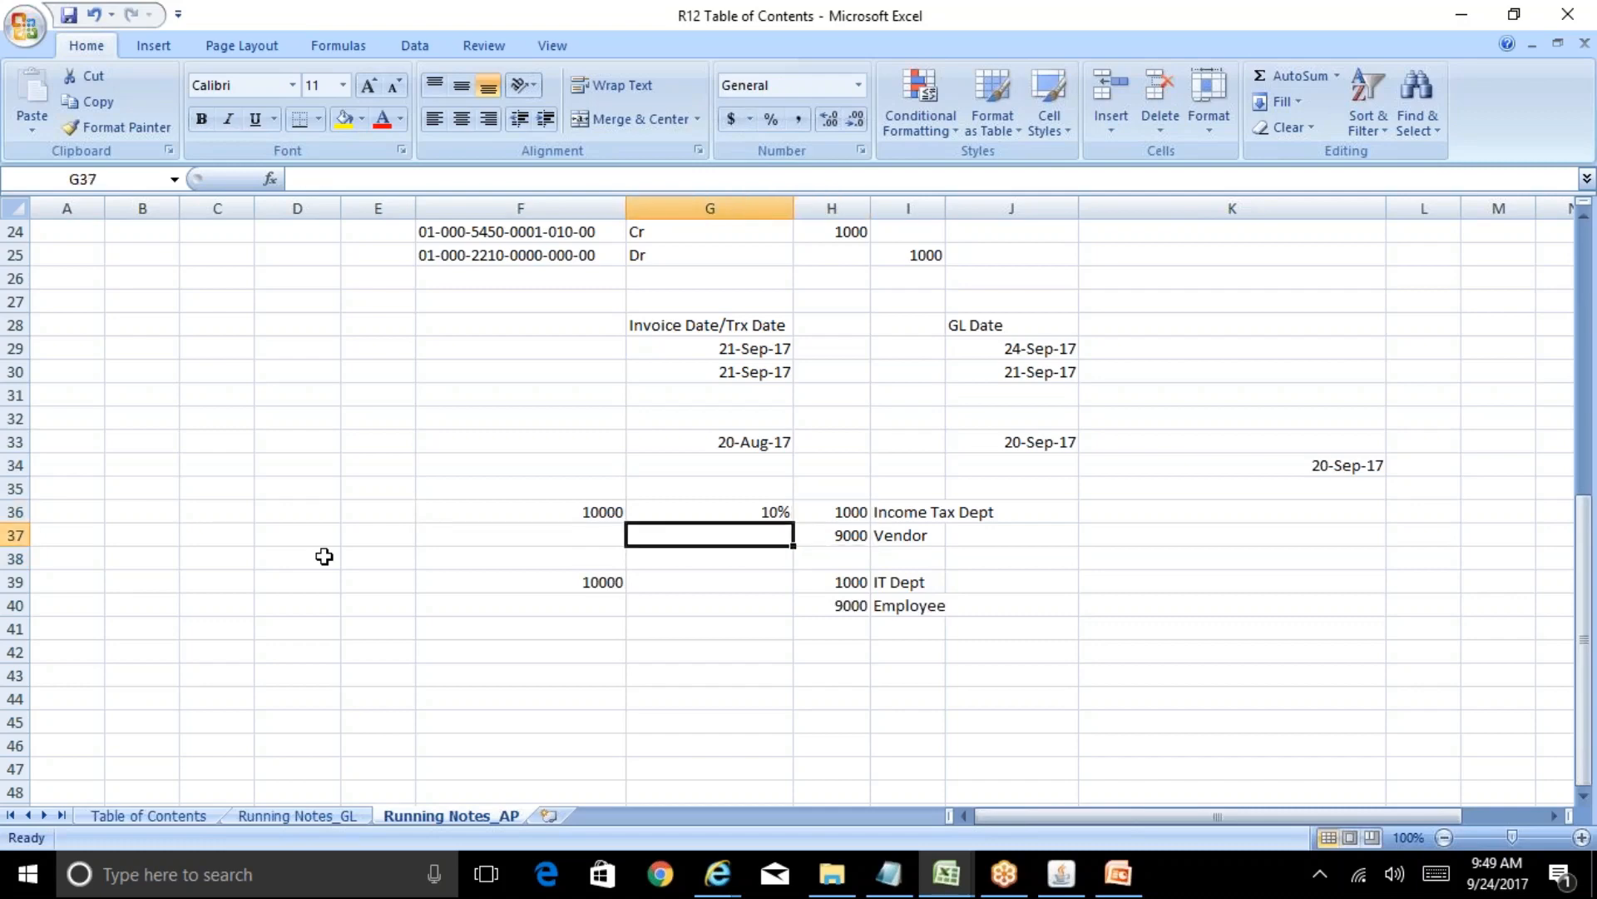
key(Up)
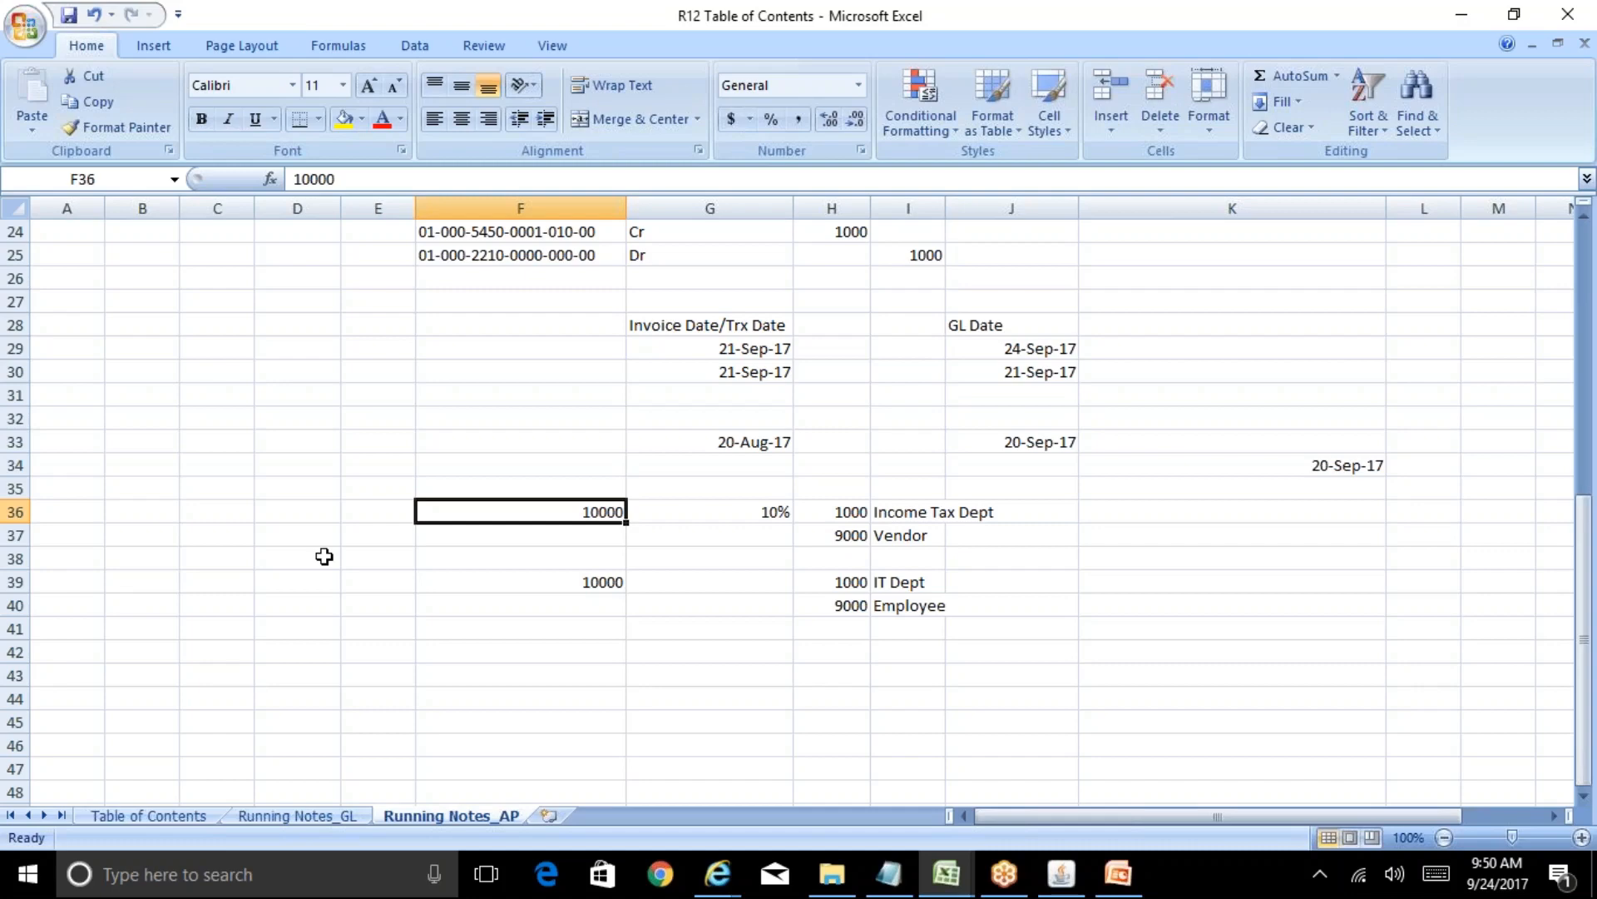
key(Right)
key(Right)
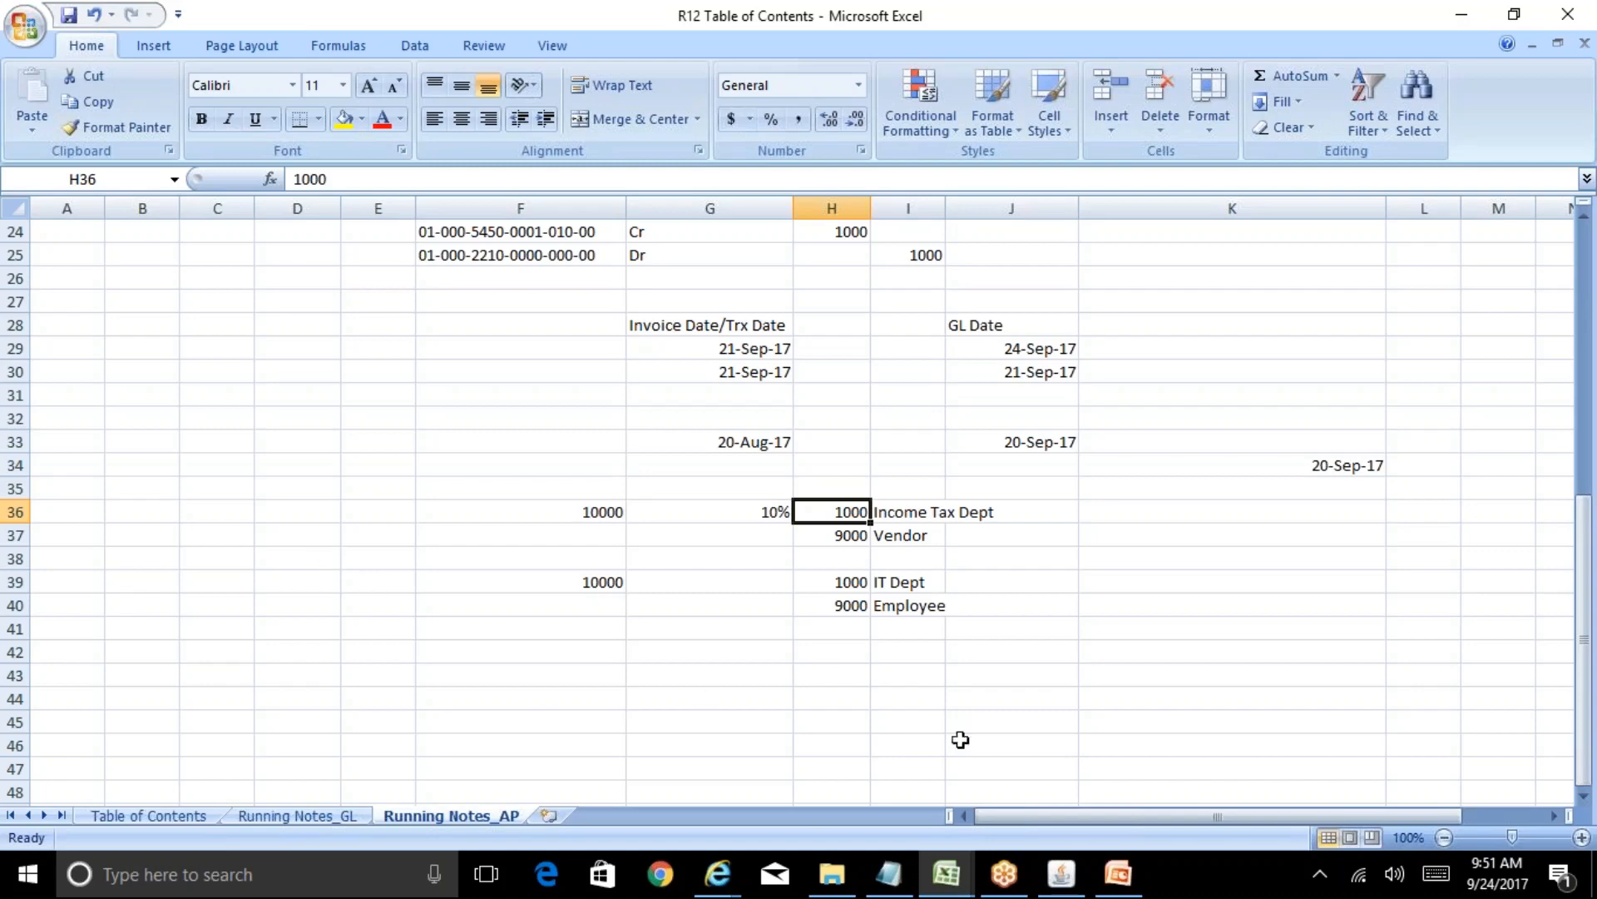
Step: Compare the Withholding Tax options in Oracle Payables Options with the BR100_Financials_AP AP-7 sheet and the Running Notes_AP example
mouse_move(1081, 887)
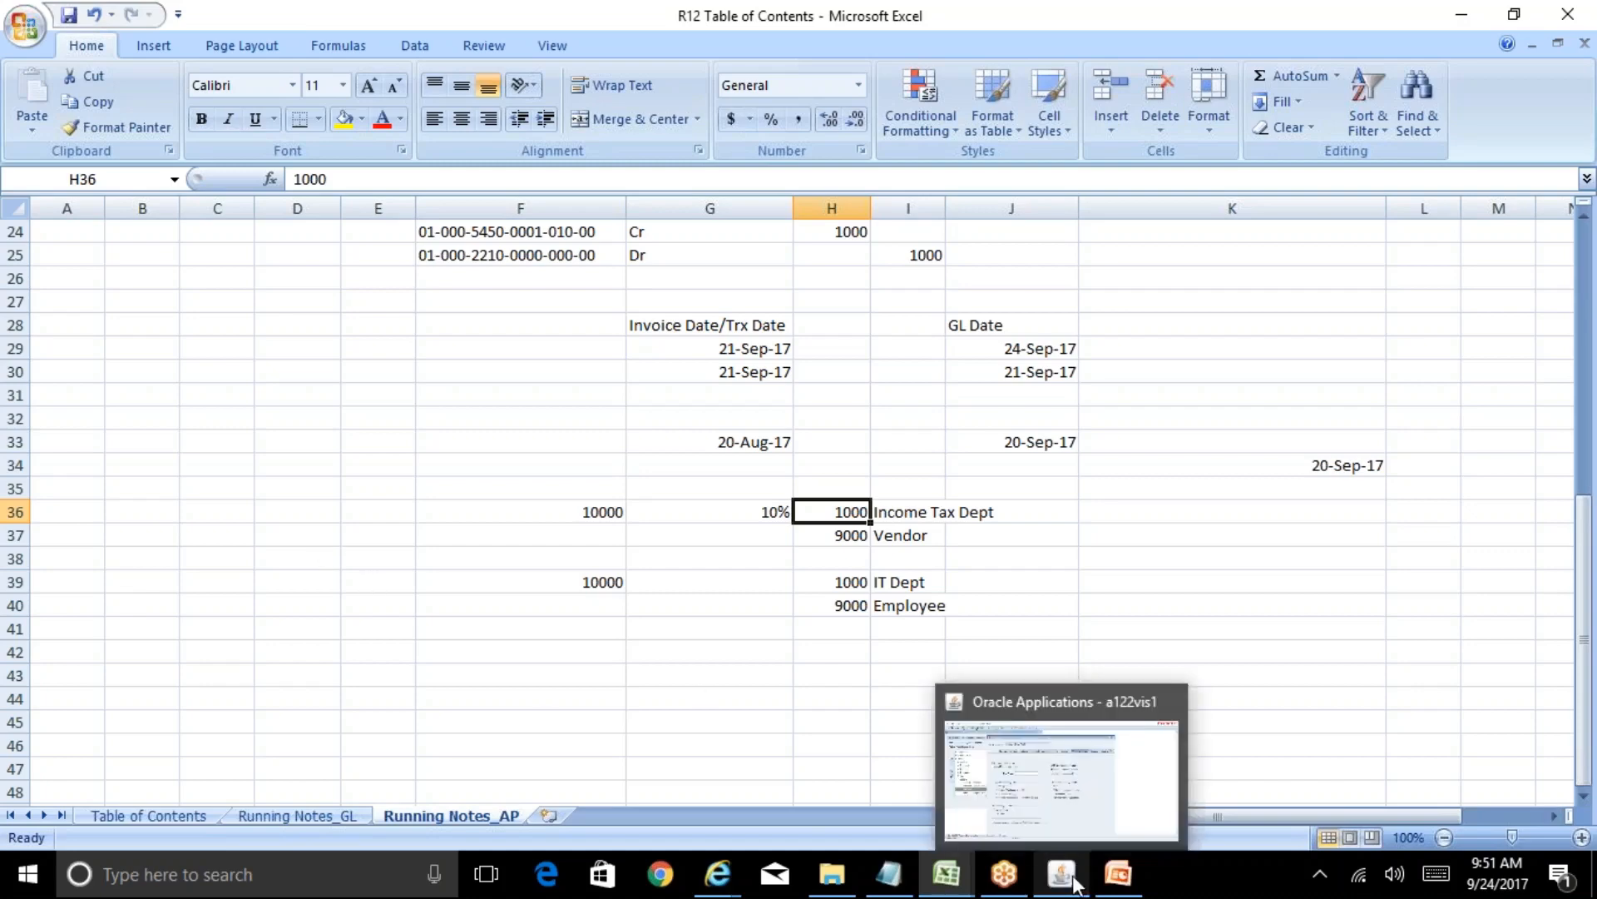
click(1092, 800)
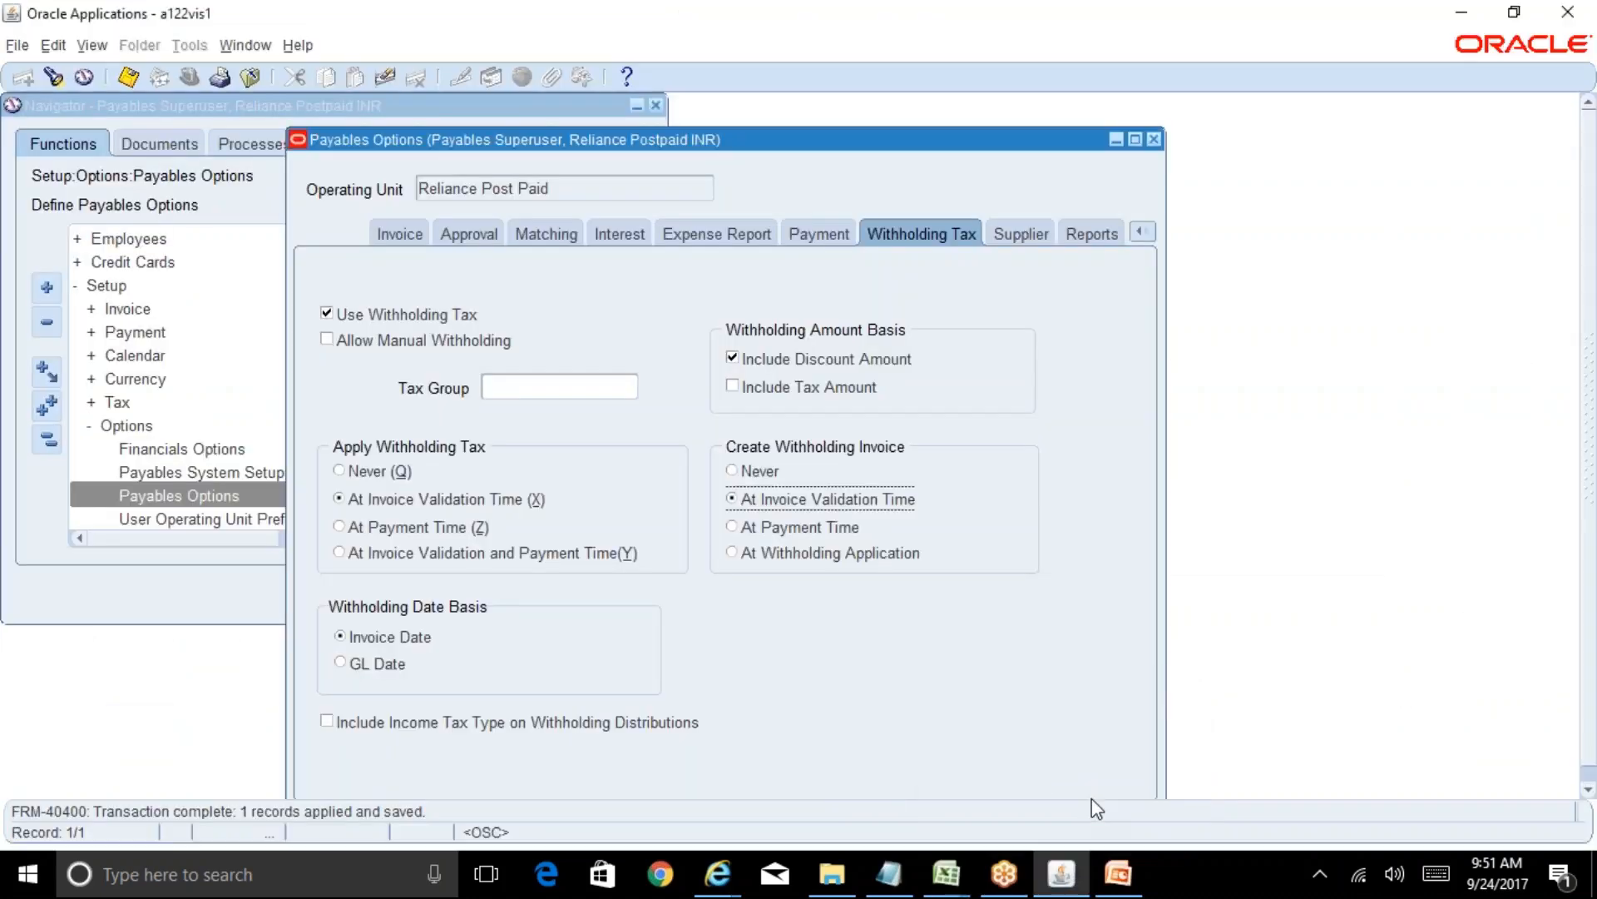
key(alt+Tab)
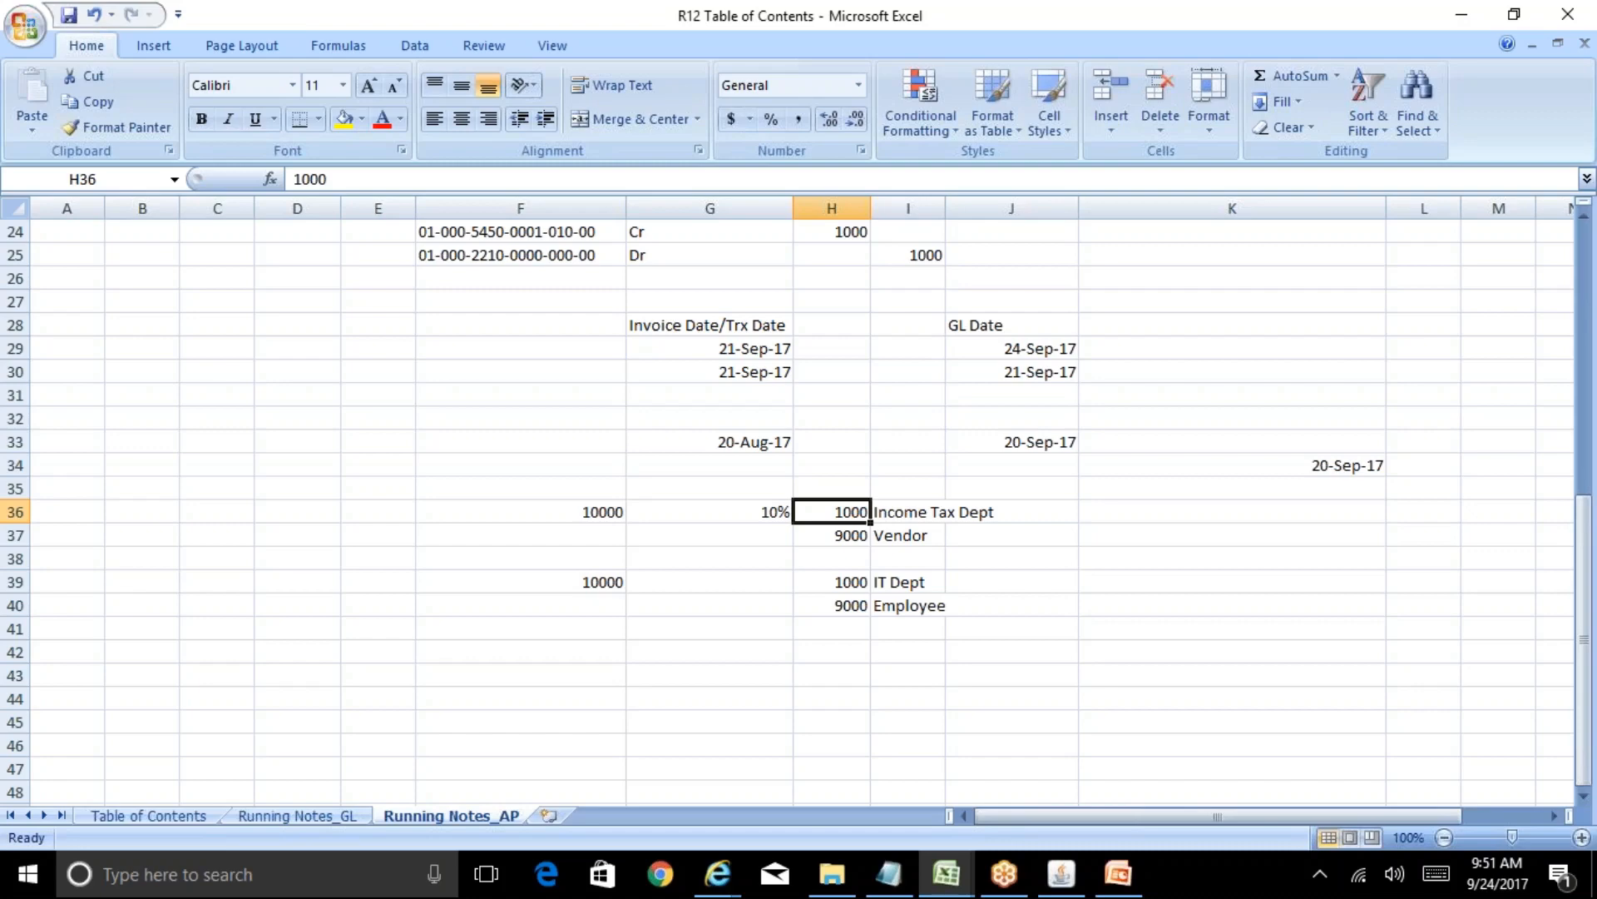
click(1062, 873)
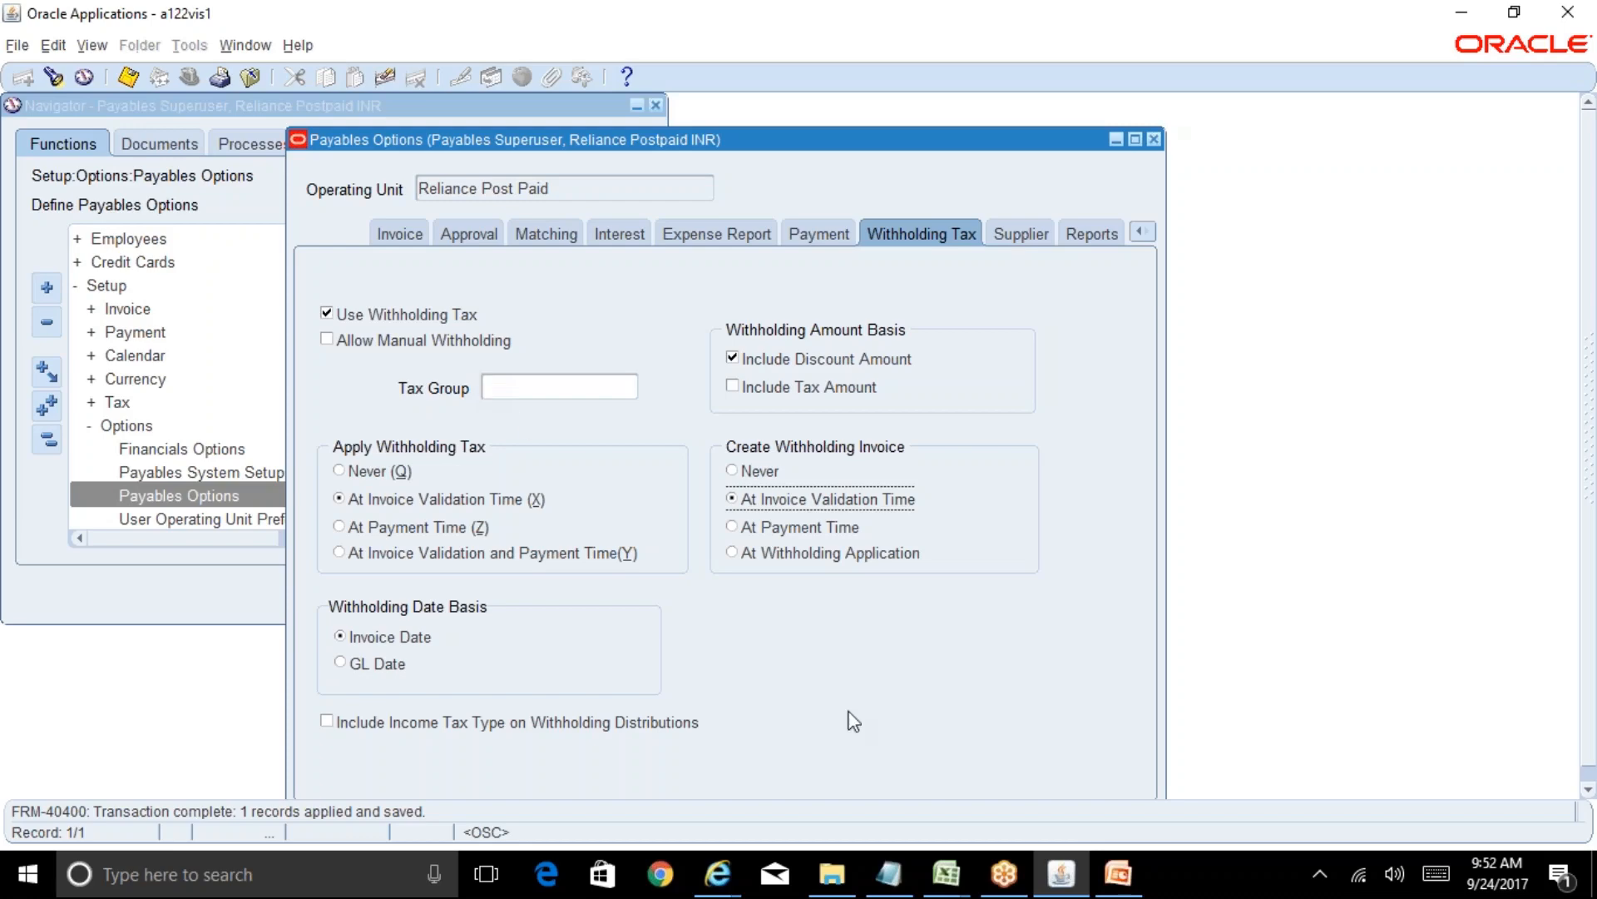
click(947, 874)
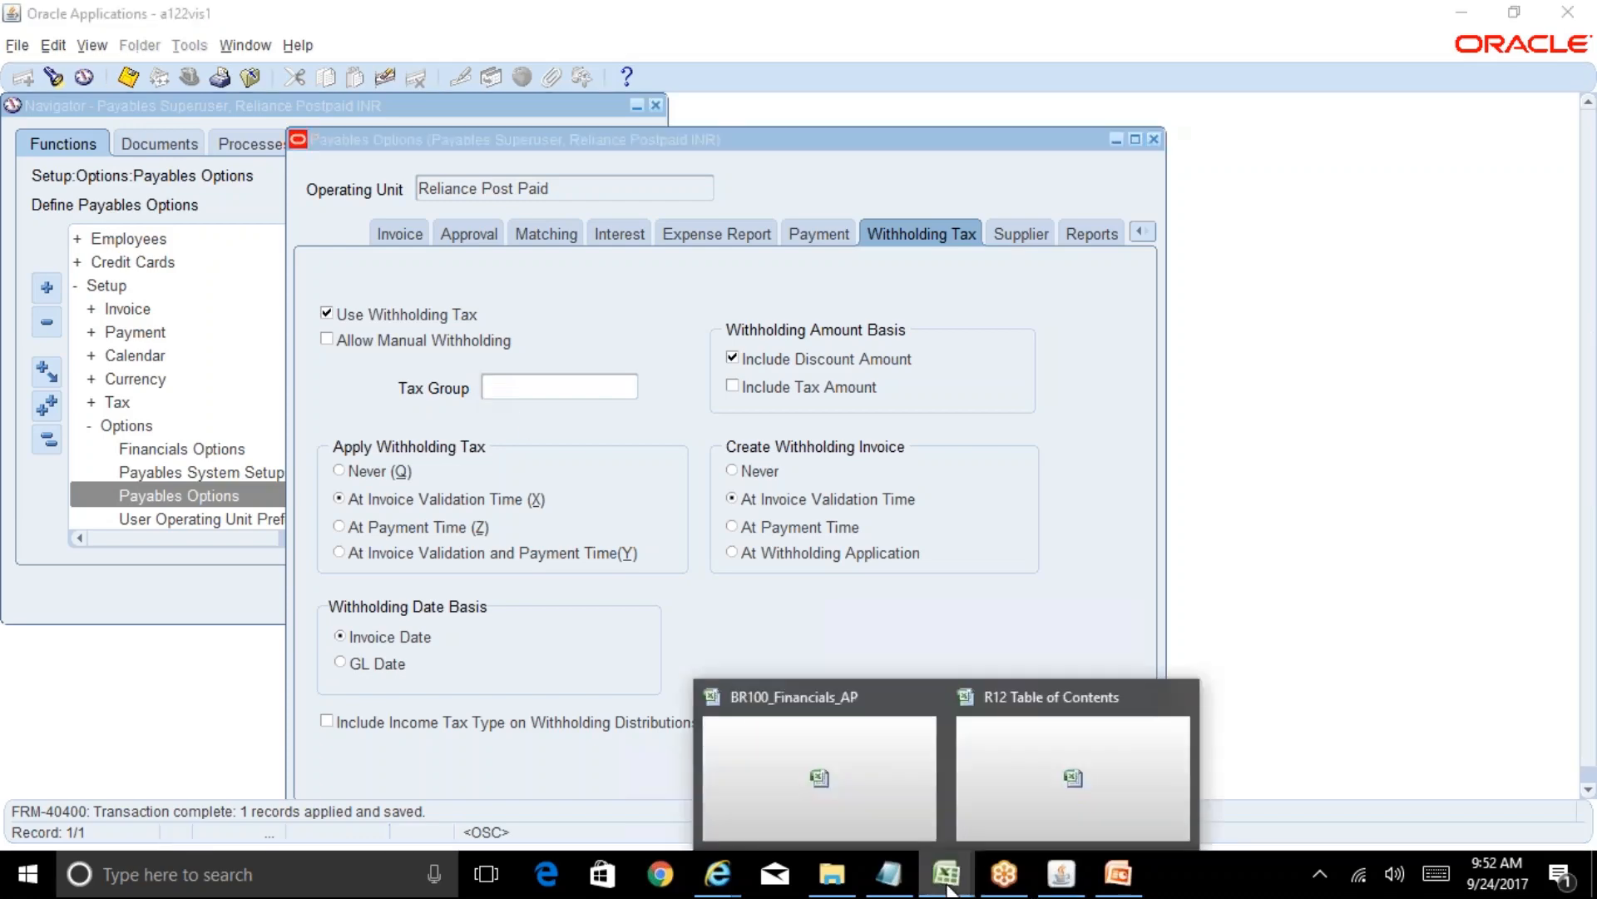
click(917, 777)
click(947, 873)
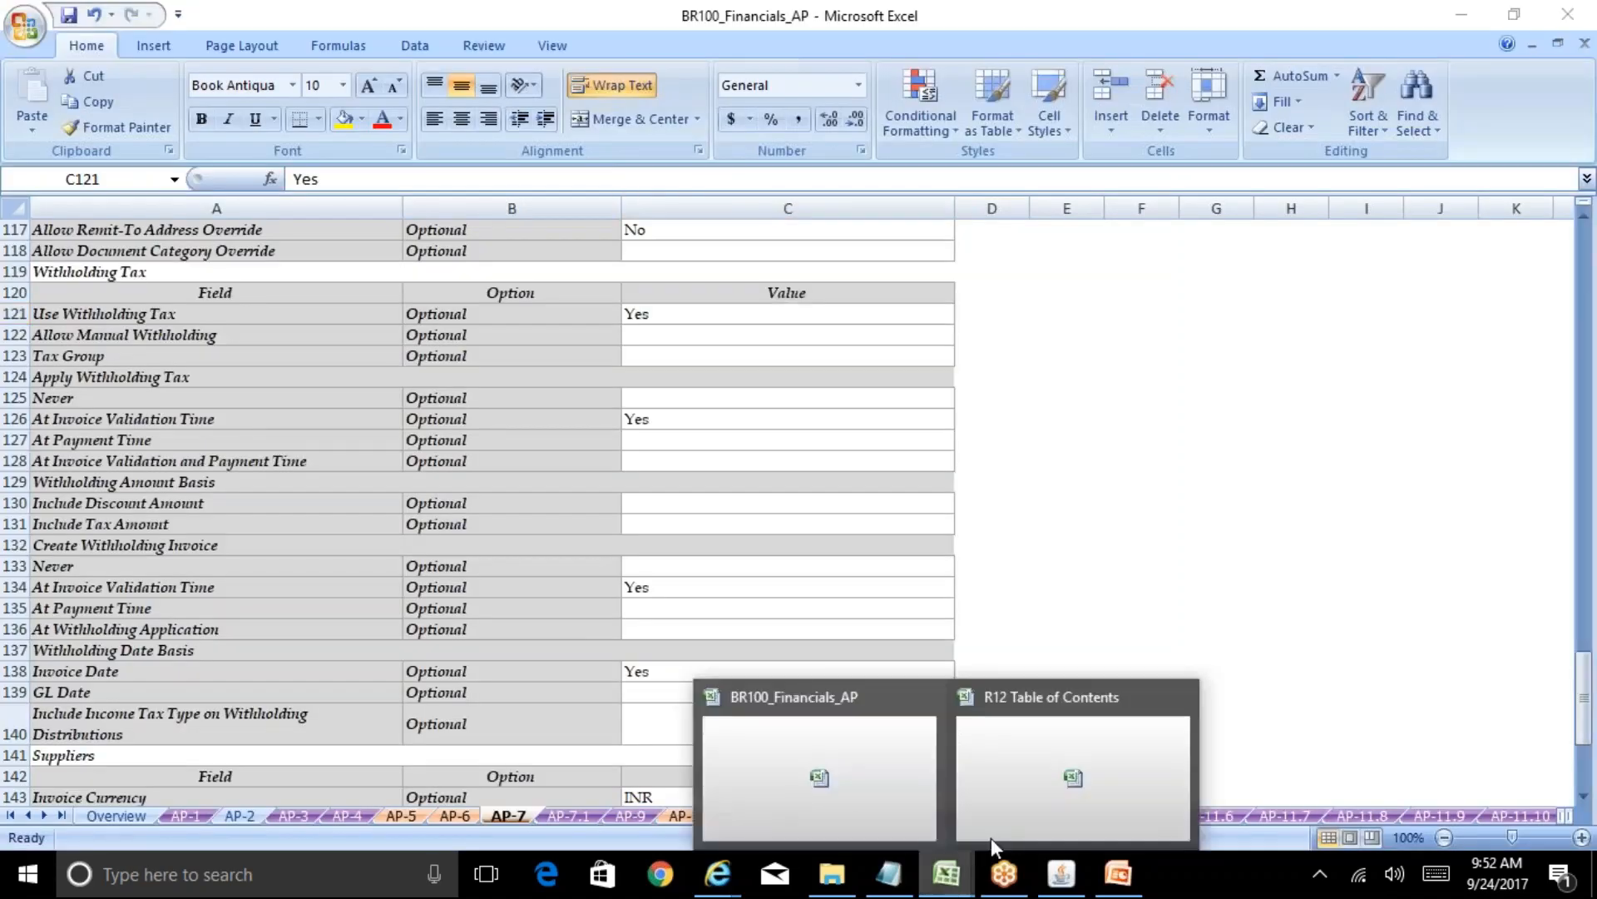
click(1060, 790)
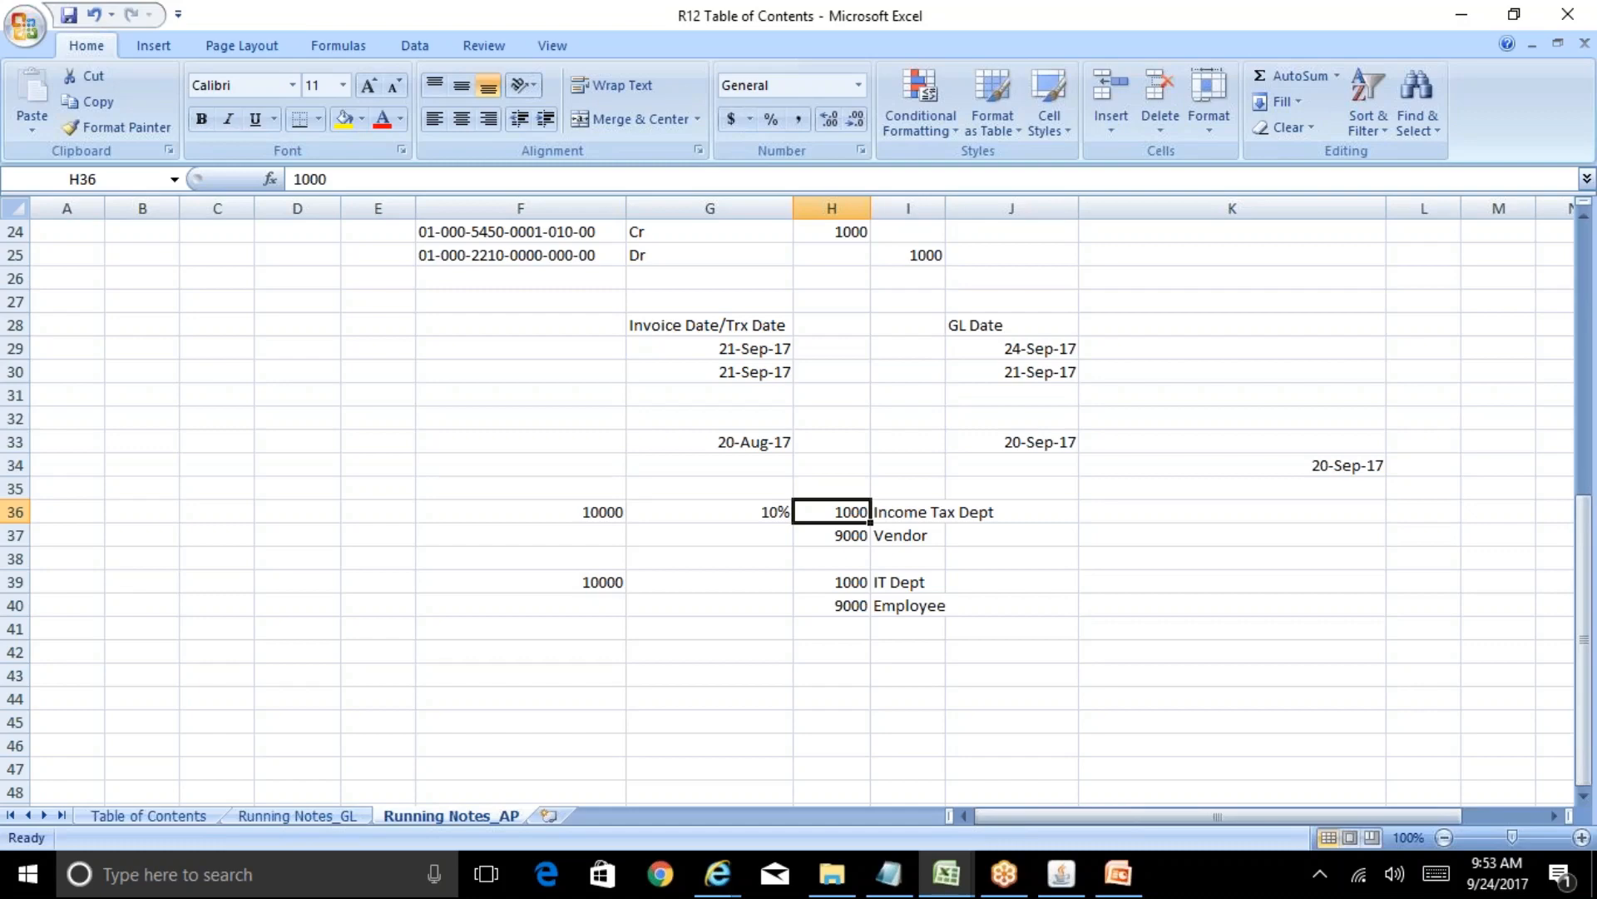
Step: In Oracle's Payables Options, set the Supplier defaults to Invoice Currency INR and Pay Group Standard
click(1061, 874)
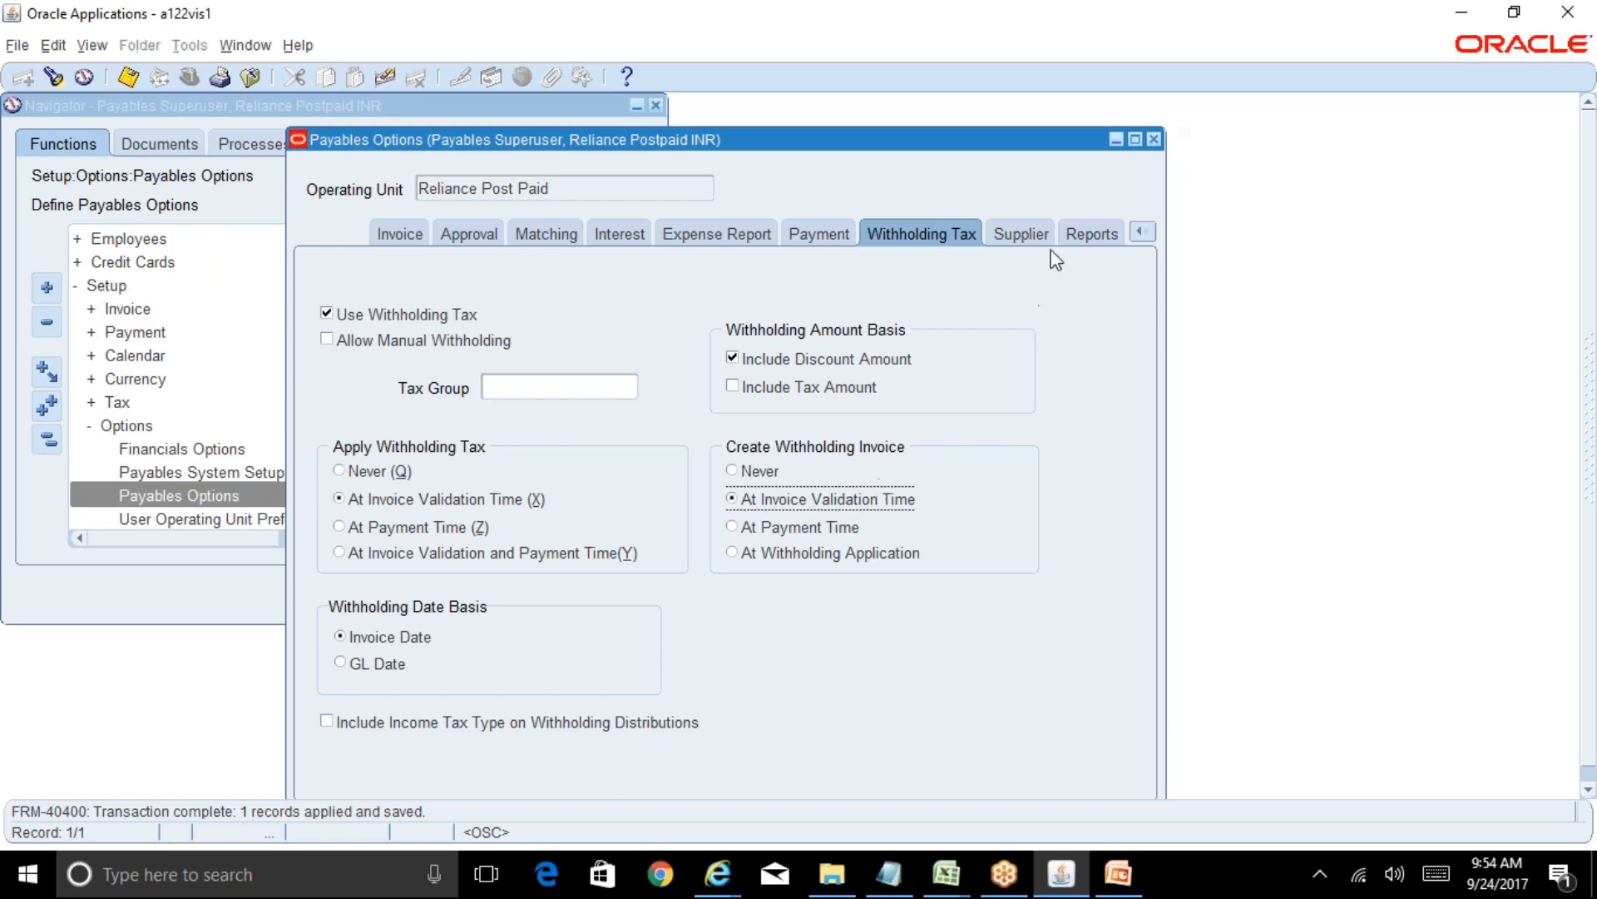
click(1031, 236)
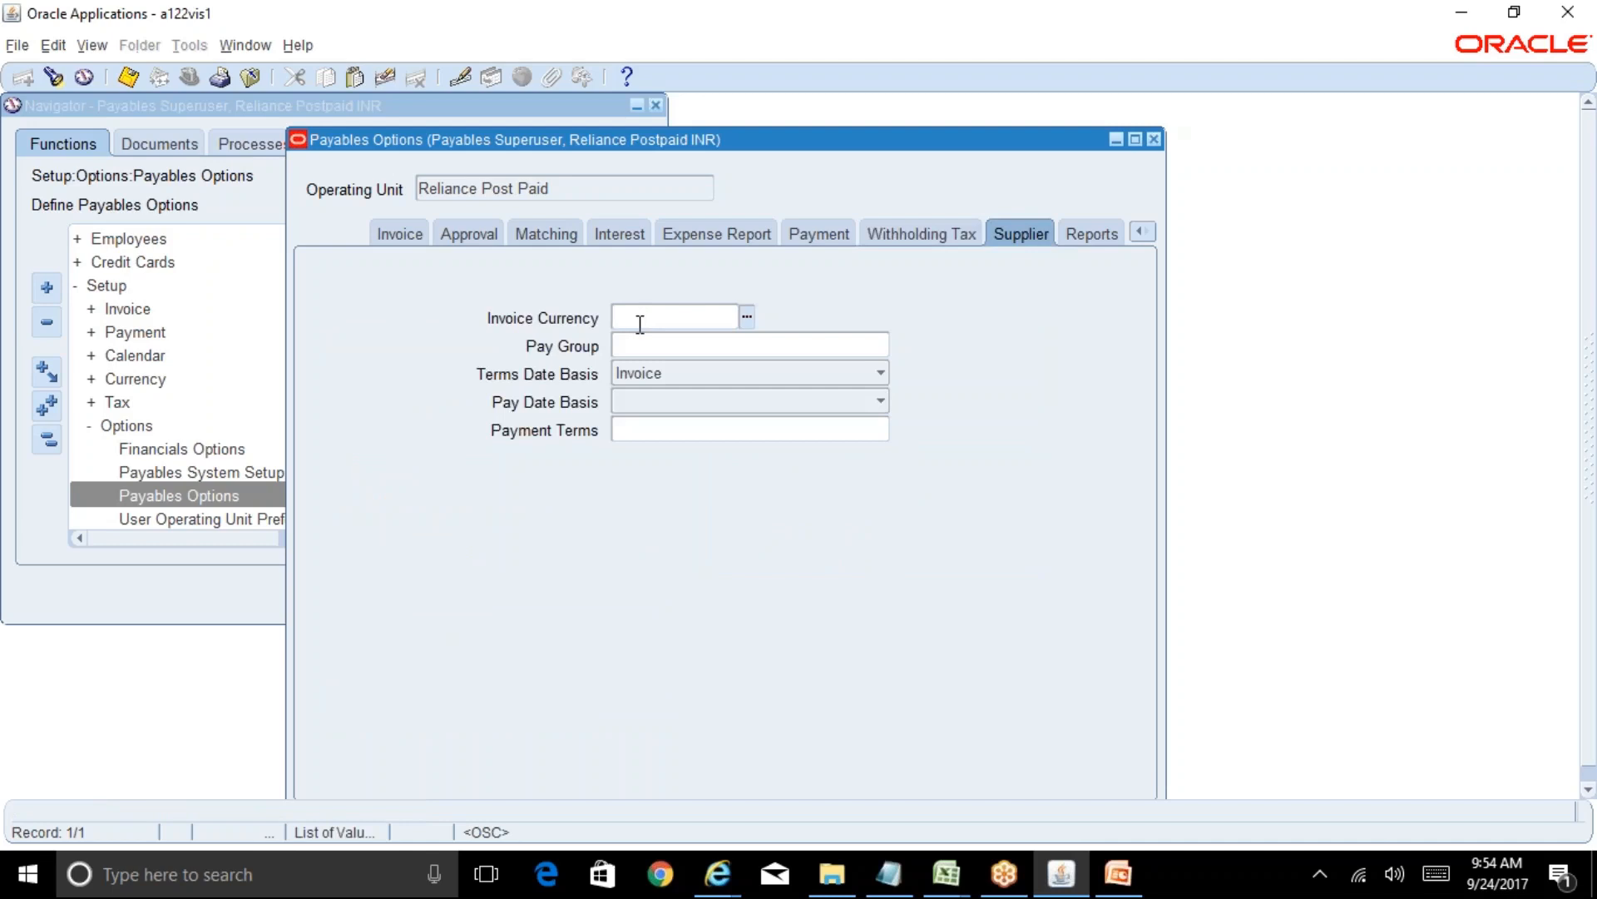
text(USD)
key(BackSpace)
key(BackSpace)
key(BackSpace)
text(INR)
key(Tab)
text(standard)
key(Tab)
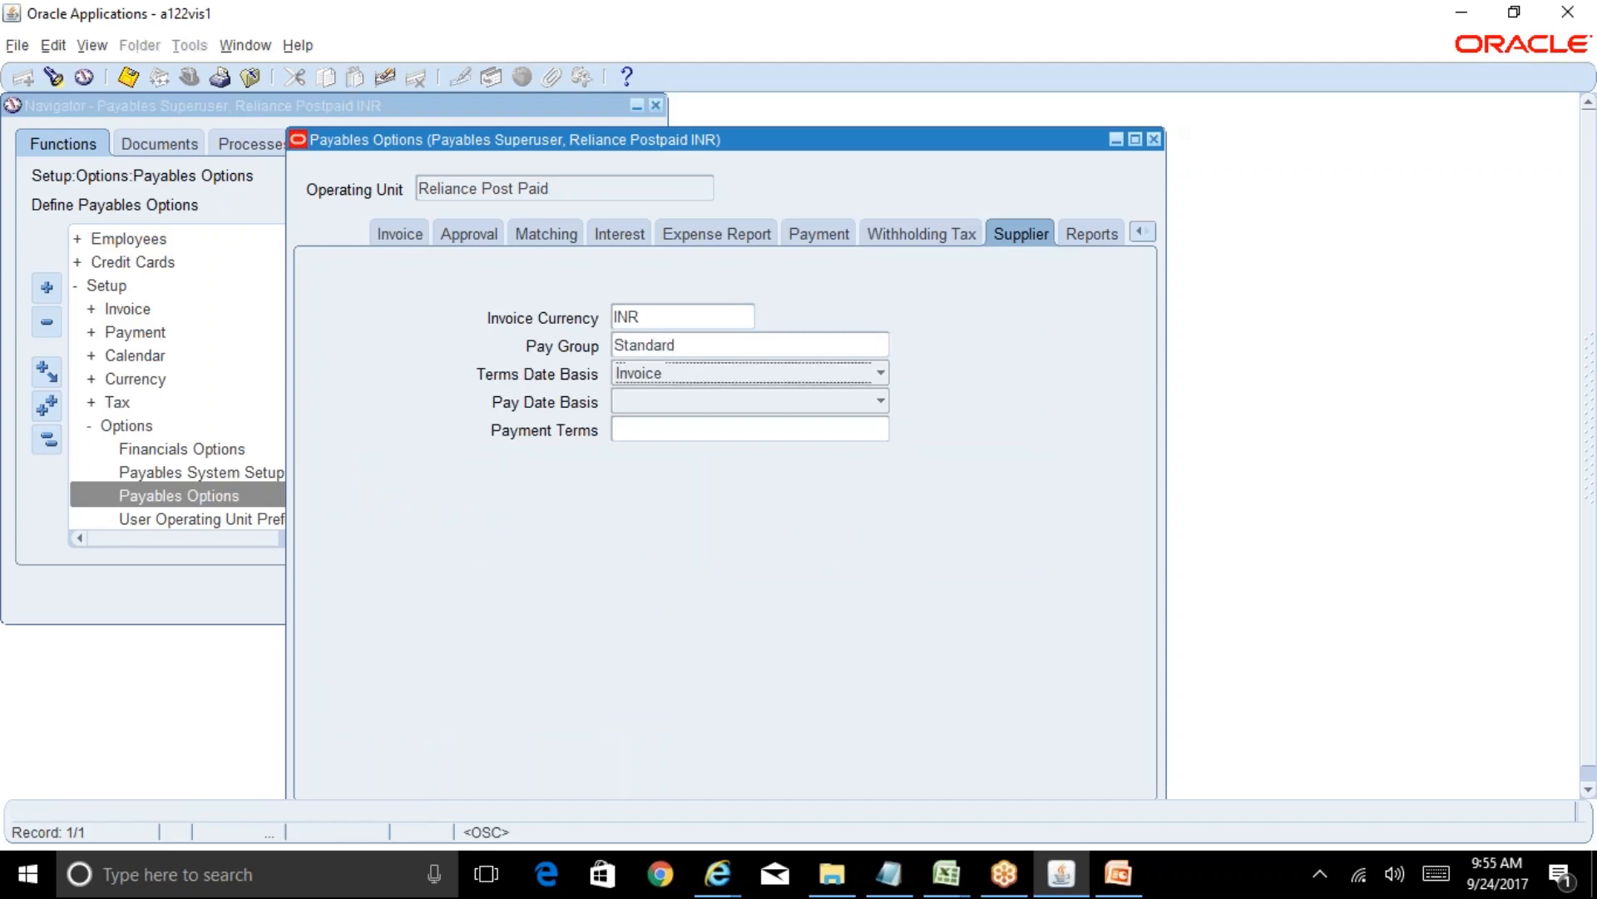
Step: Set the supplier Pay Date Basis to Due and Payment Terms to 30 Net, and save the Payables Options
click(835, 402)
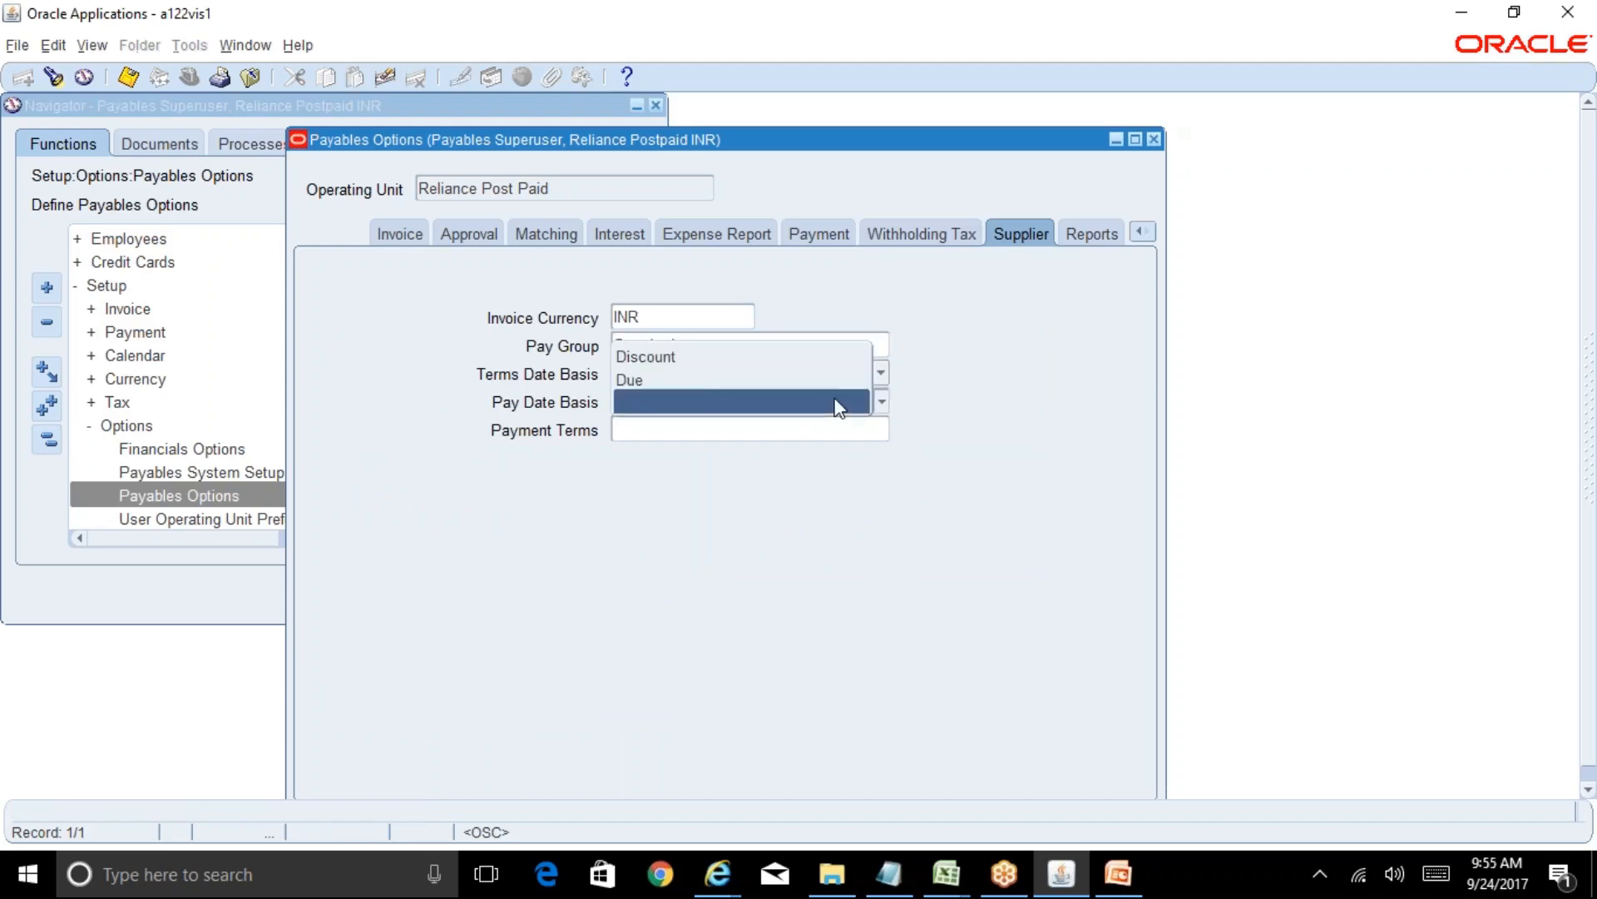
click(766, 379)
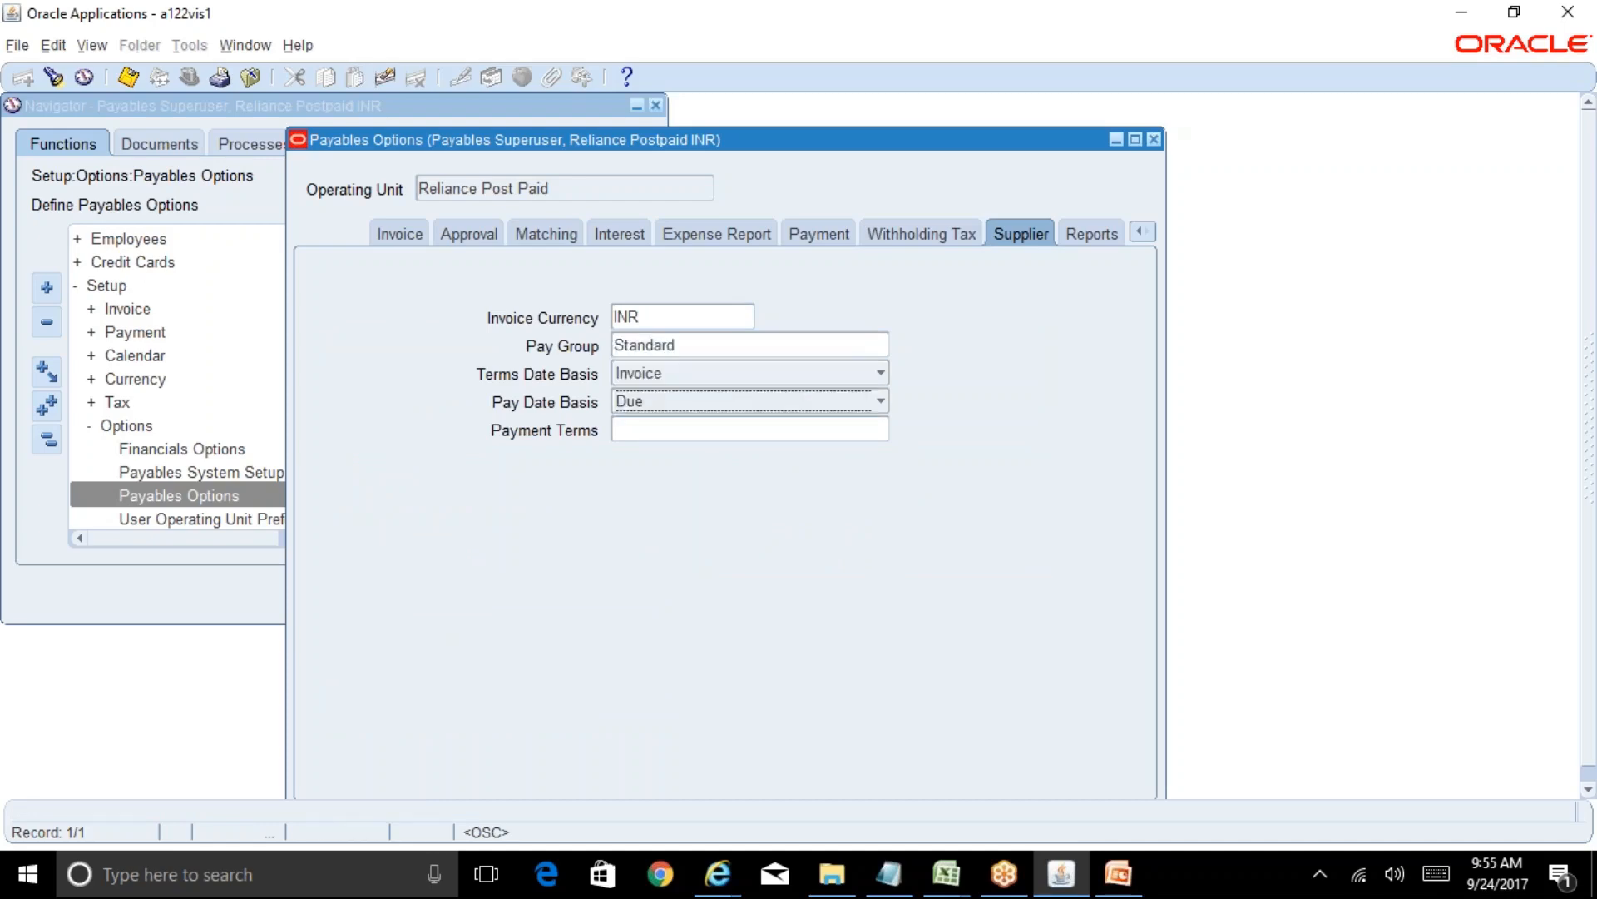
click(795, 436)
text(30)
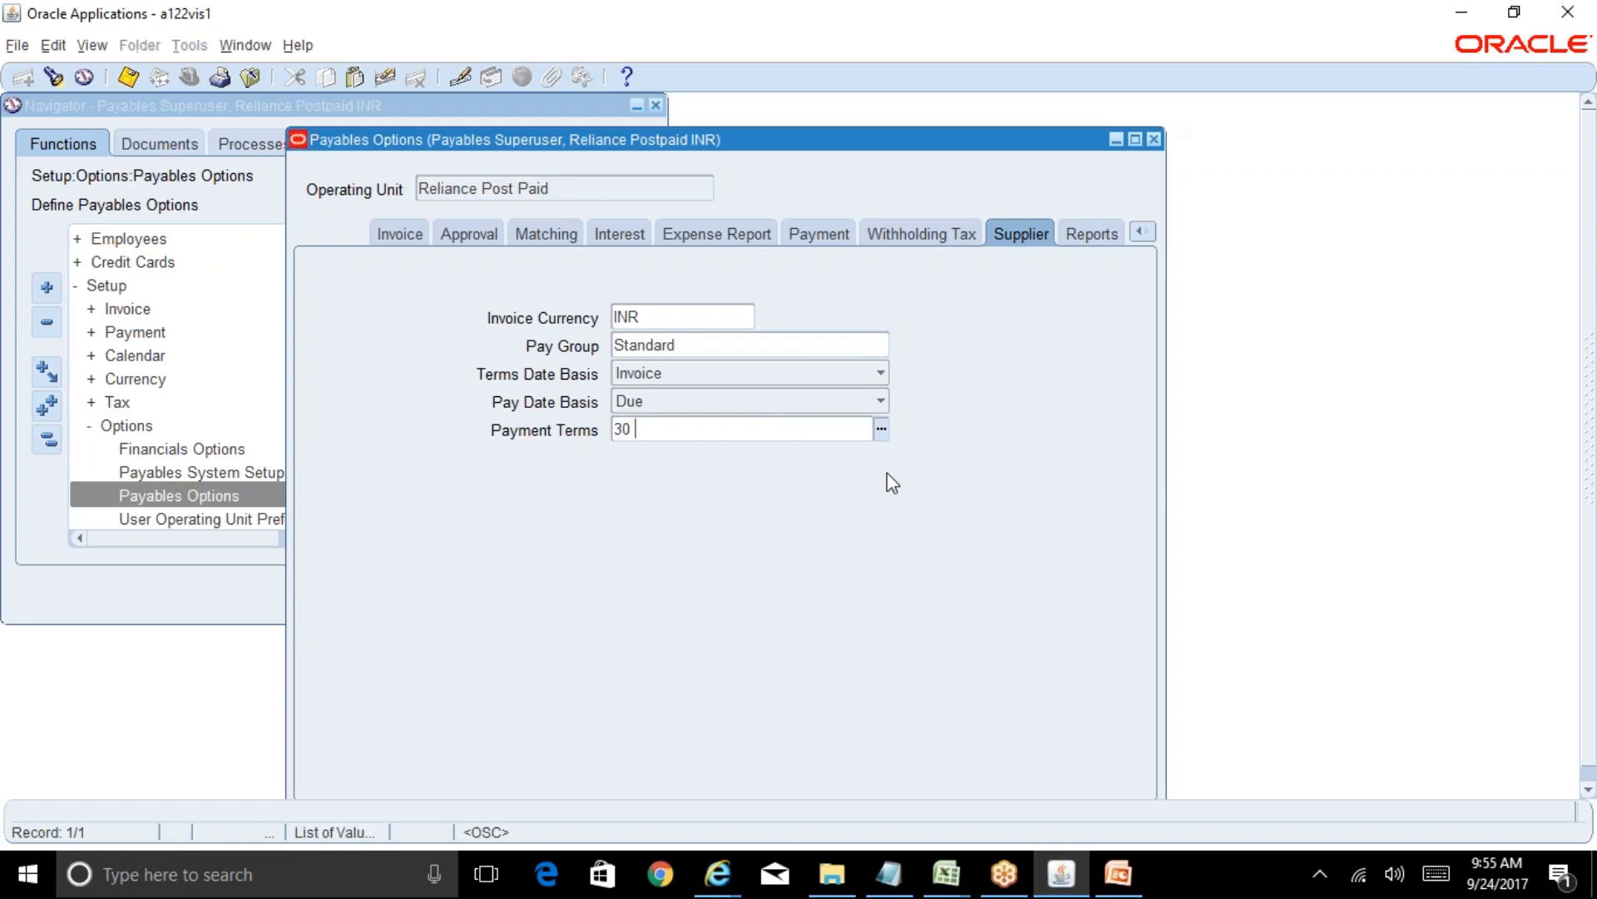
key(Tab)
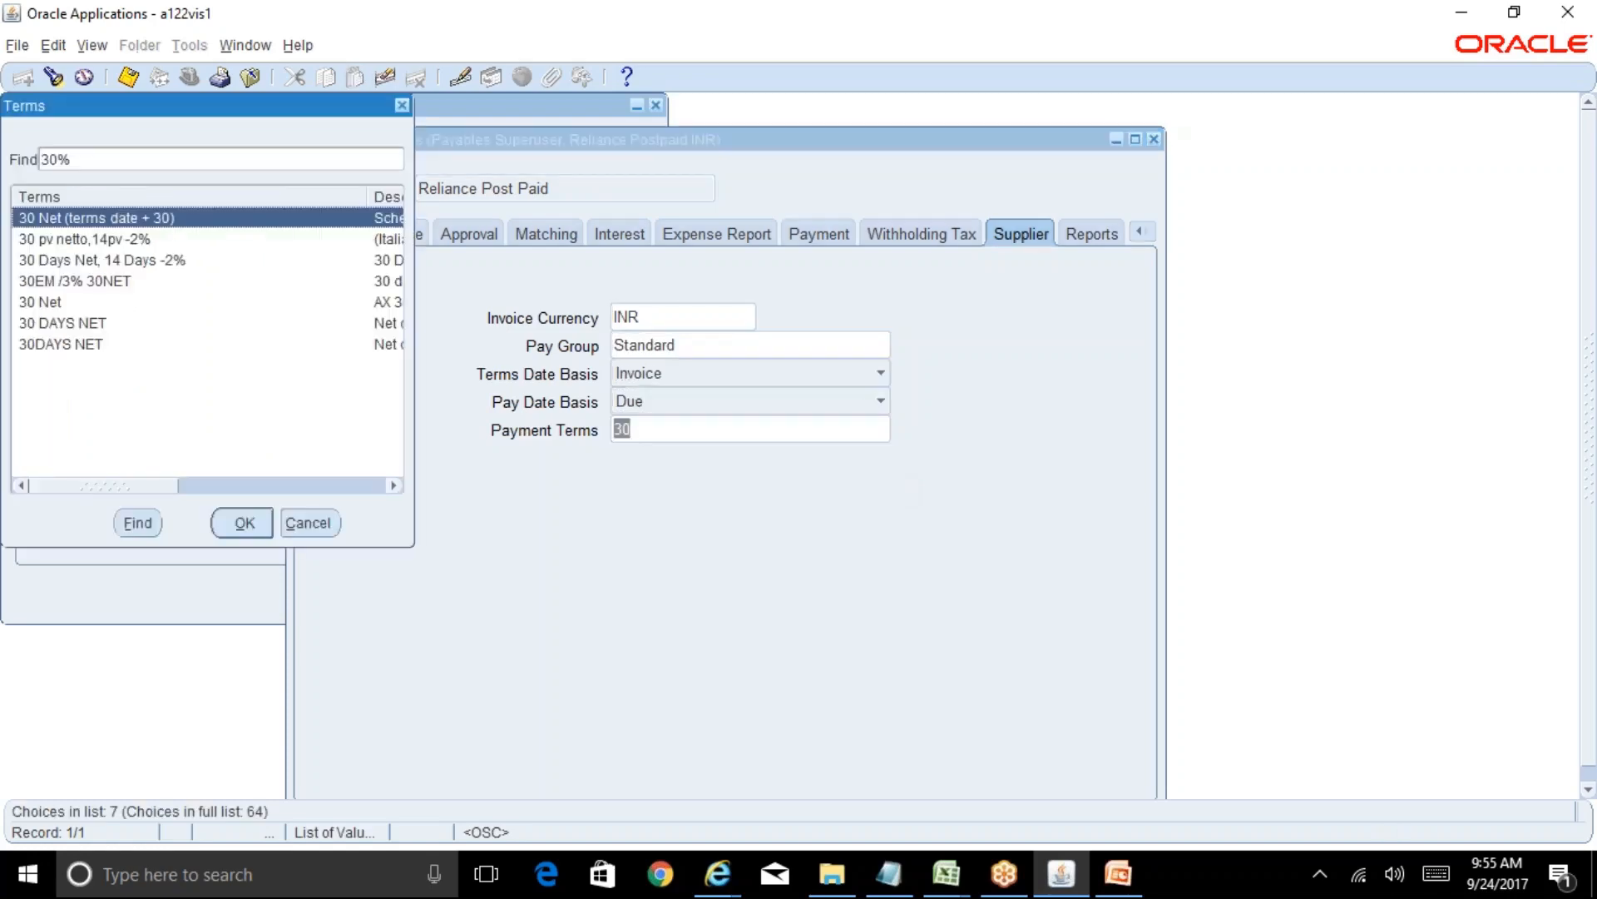
key(Down)
key(Down)
key(Down)
key(Down)
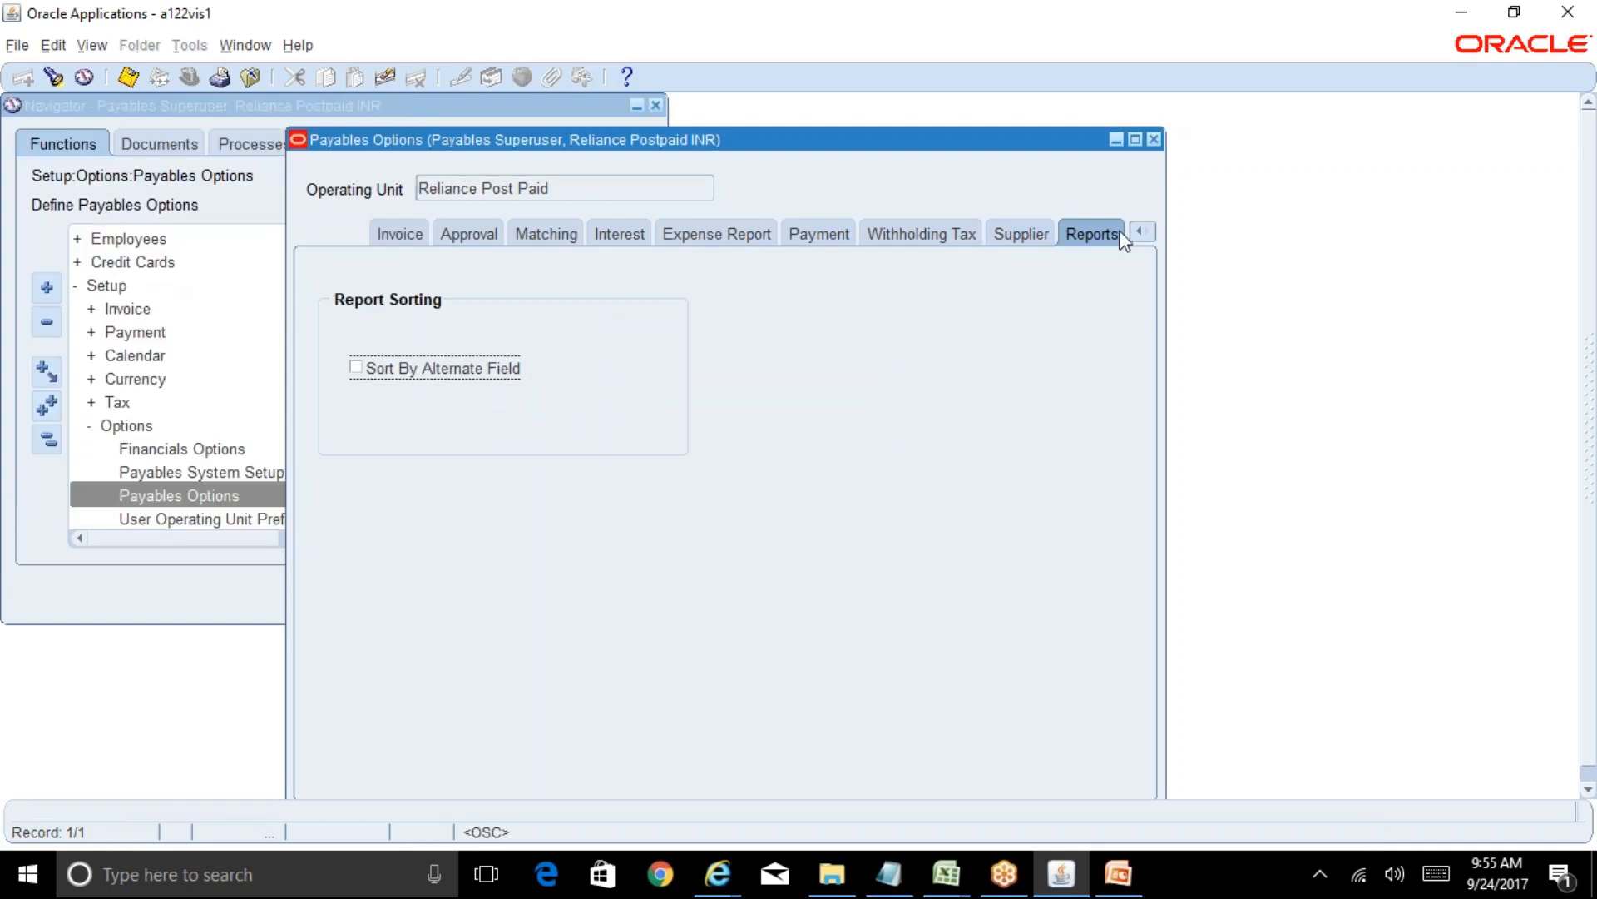
click(129, 77)
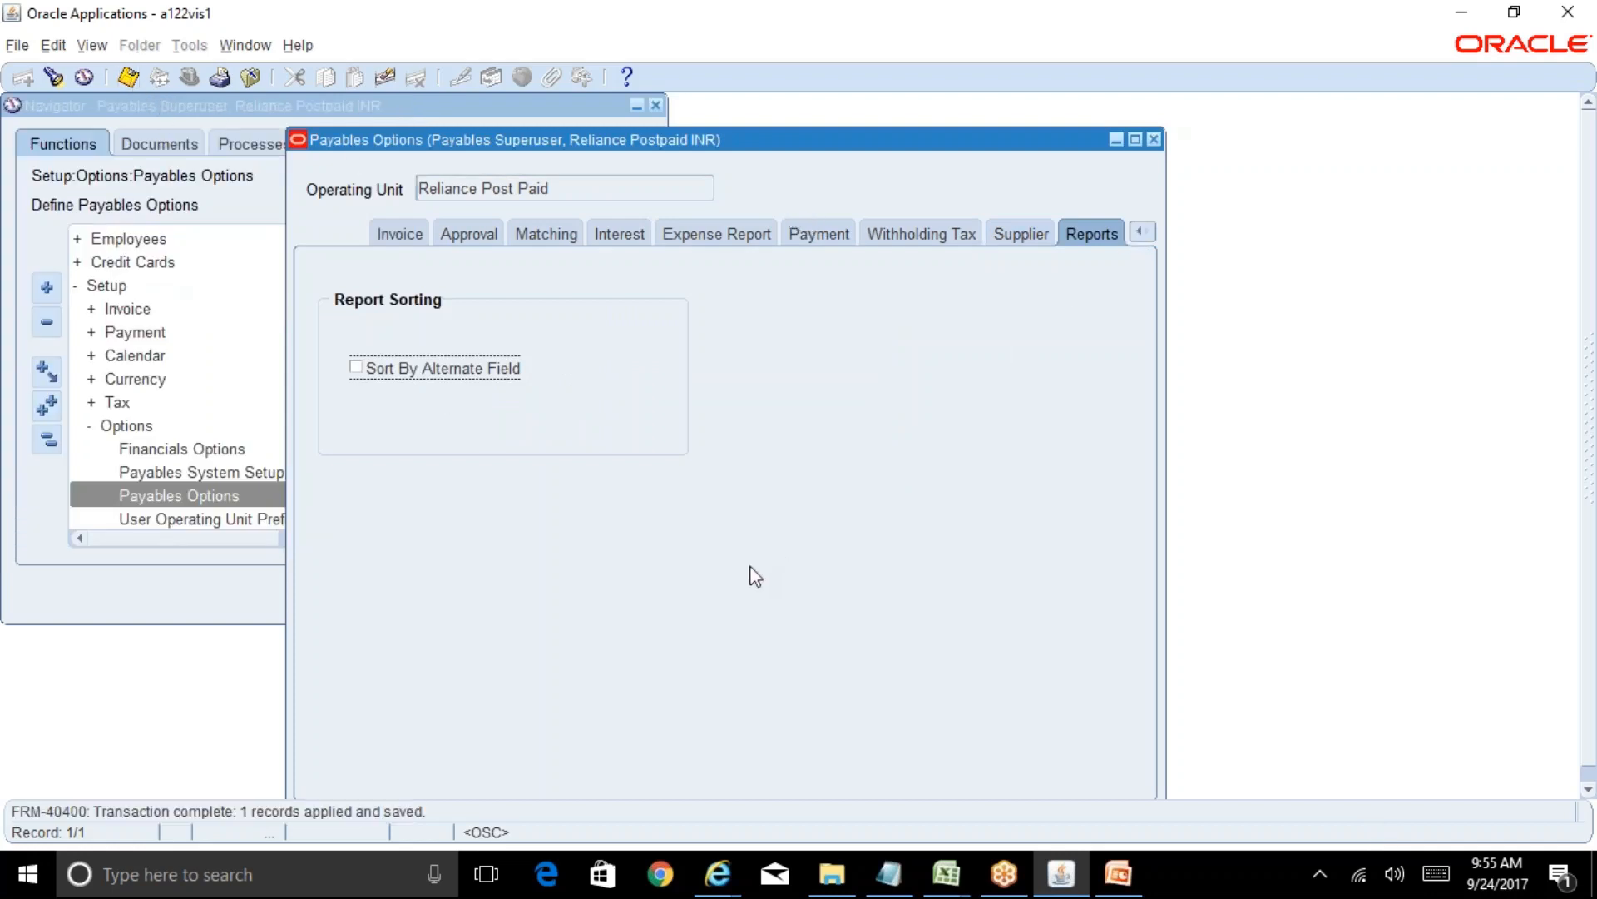
Step: Switch from Oracle to the open Excel workbooks
click(946, 873)
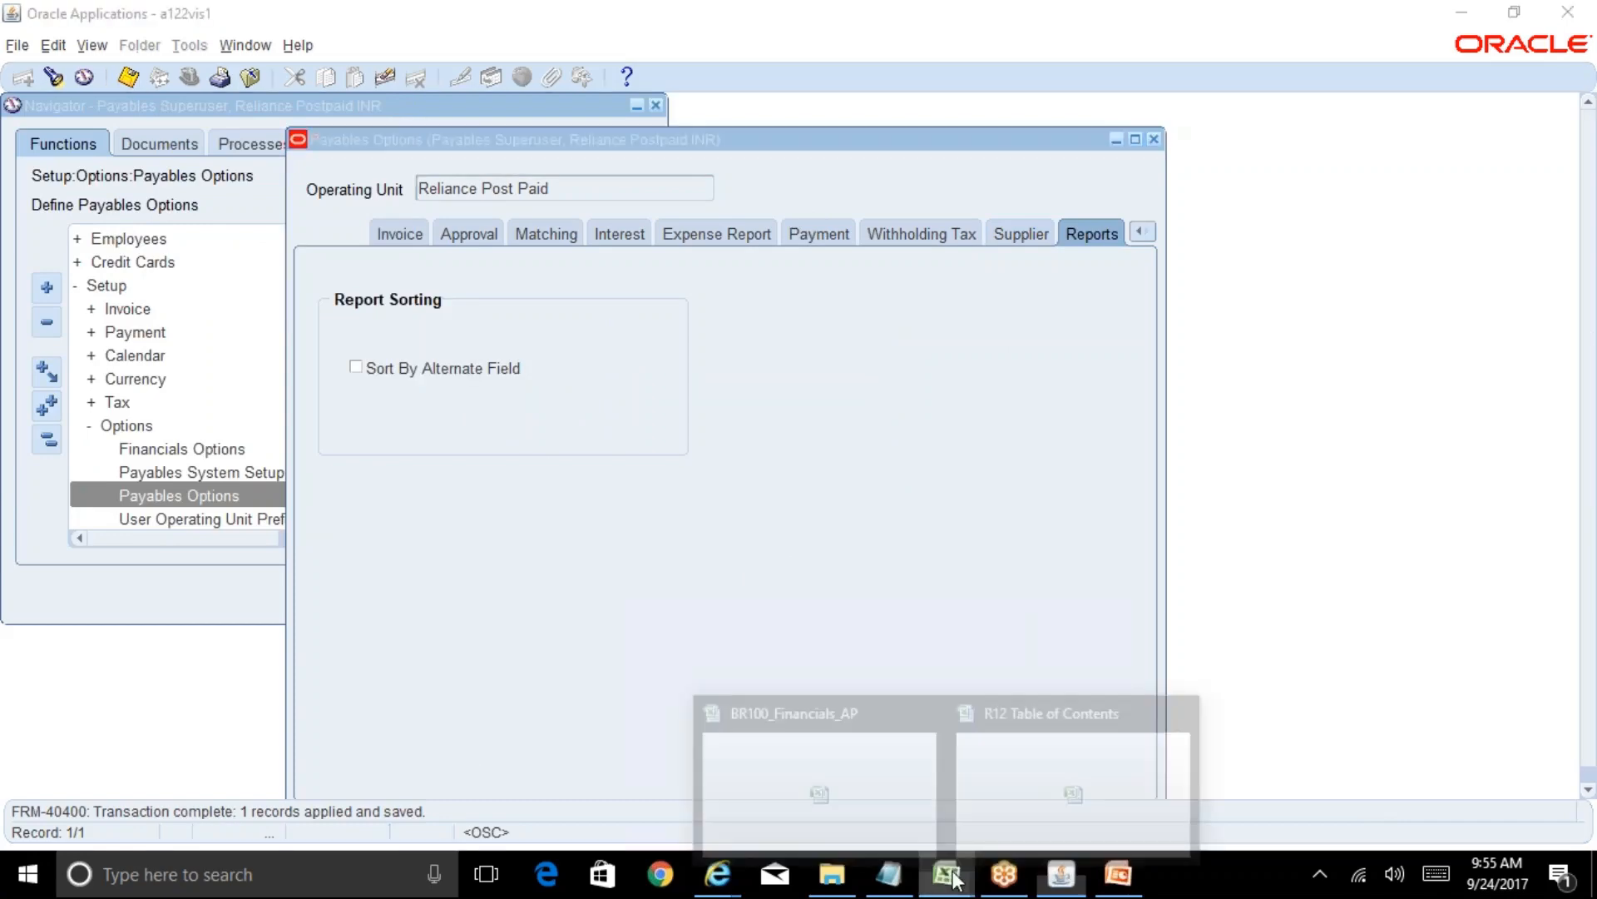